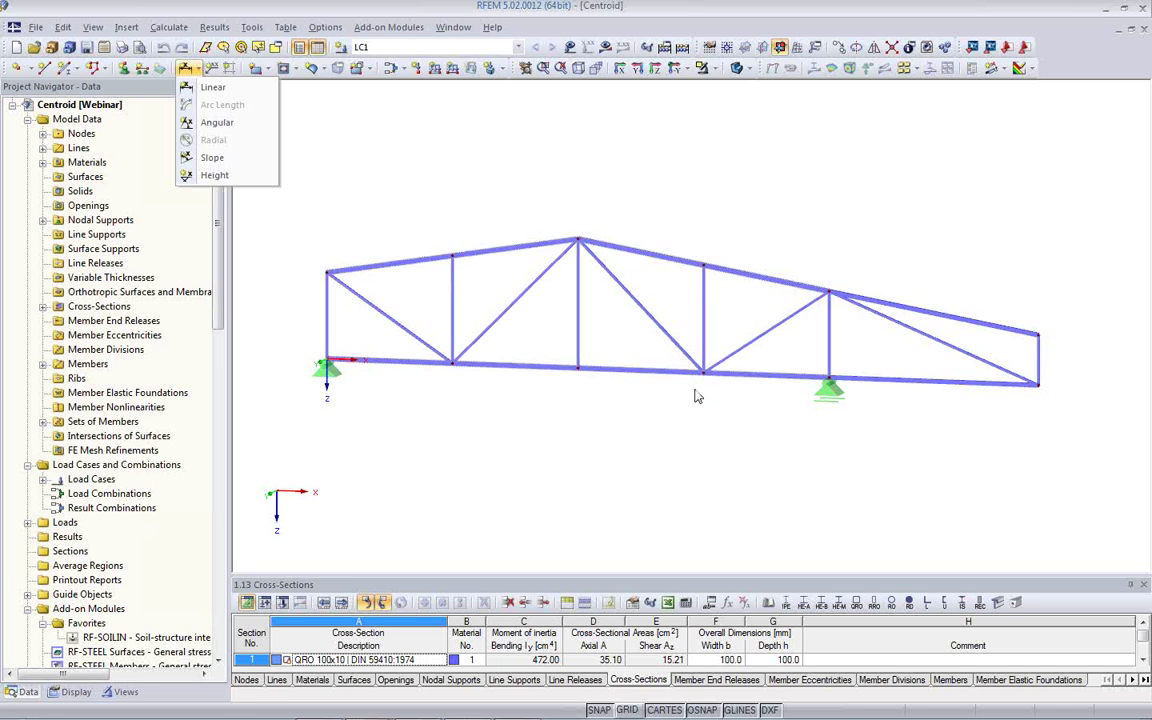
Add a continuous linear dimension chain in ΔX along the five bottom chord members, offset about 1.9 m below the truss
left_click(220, 89)
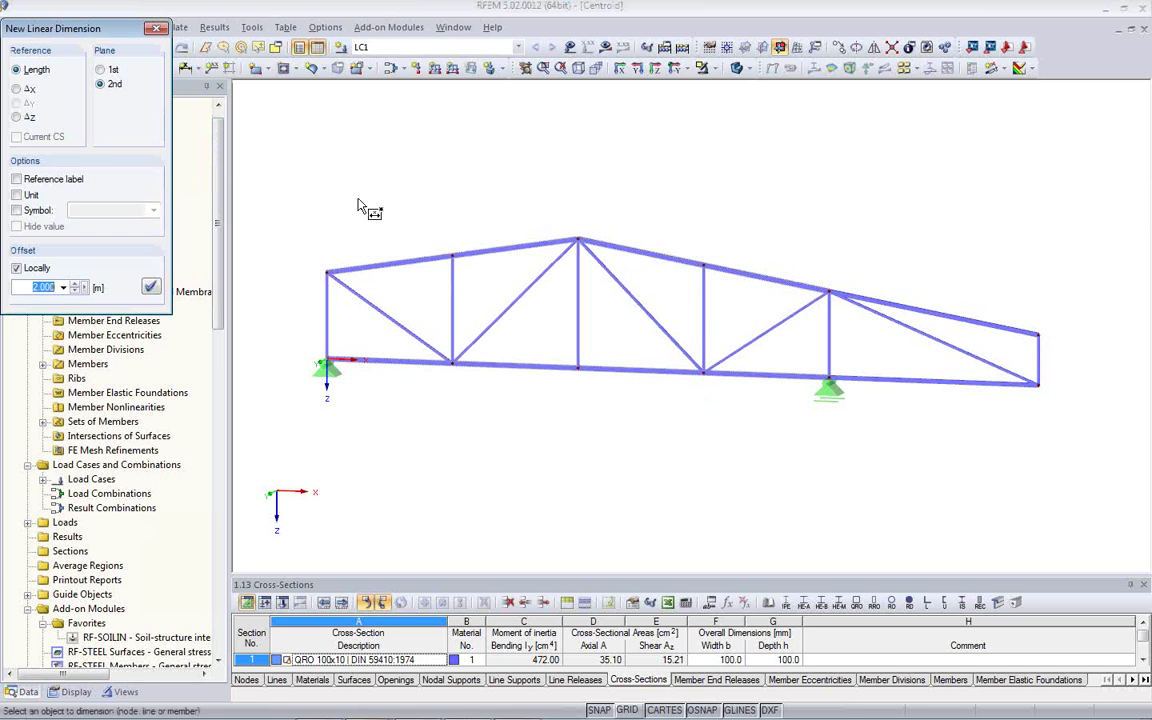
left_click(389, 363)
left_click(510, 366)
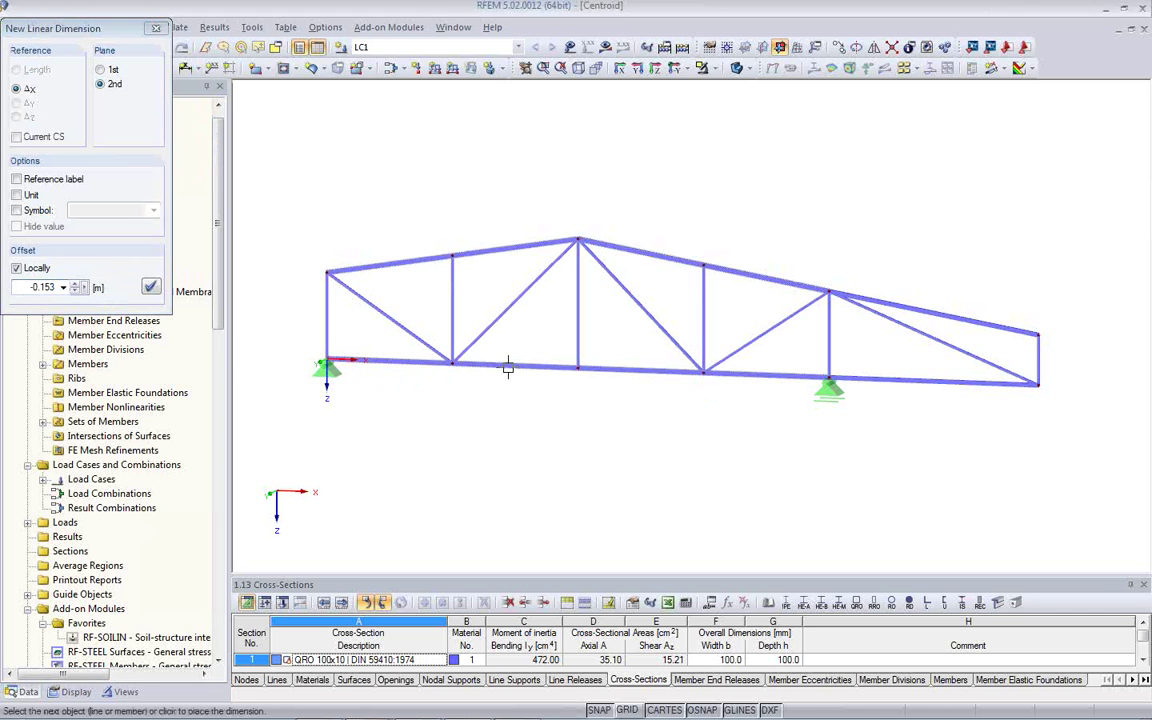
left_click(640, 370)
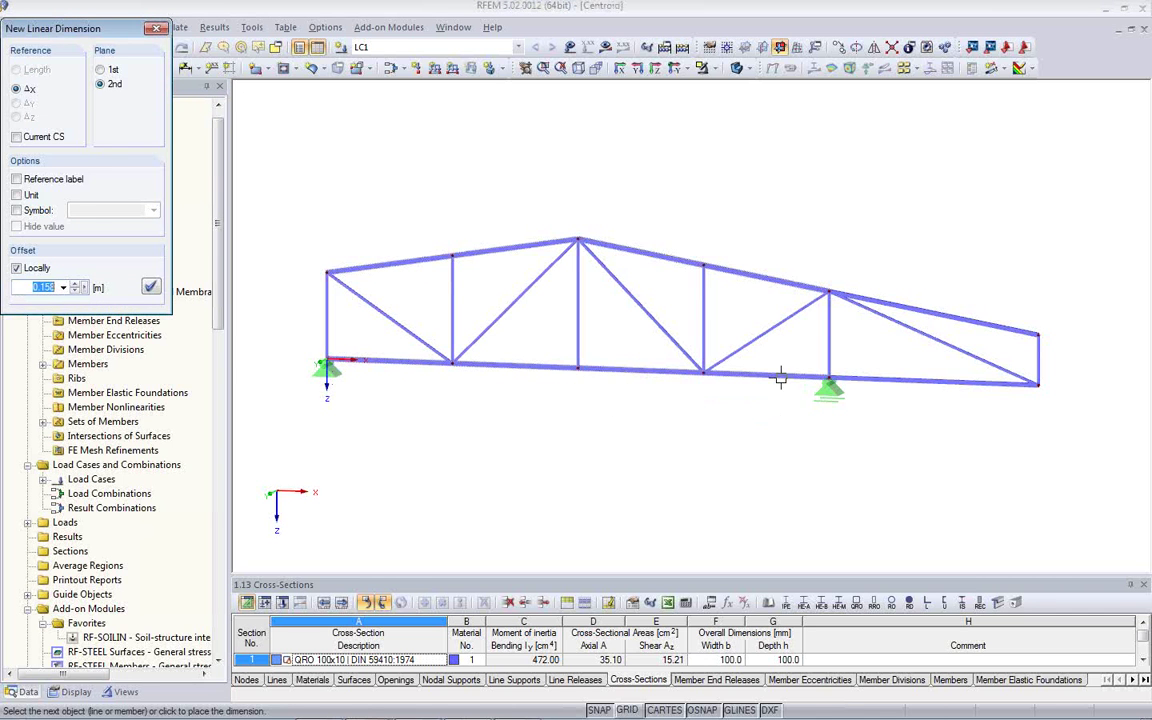
left_click(771, 377)
left_click(938, 380)
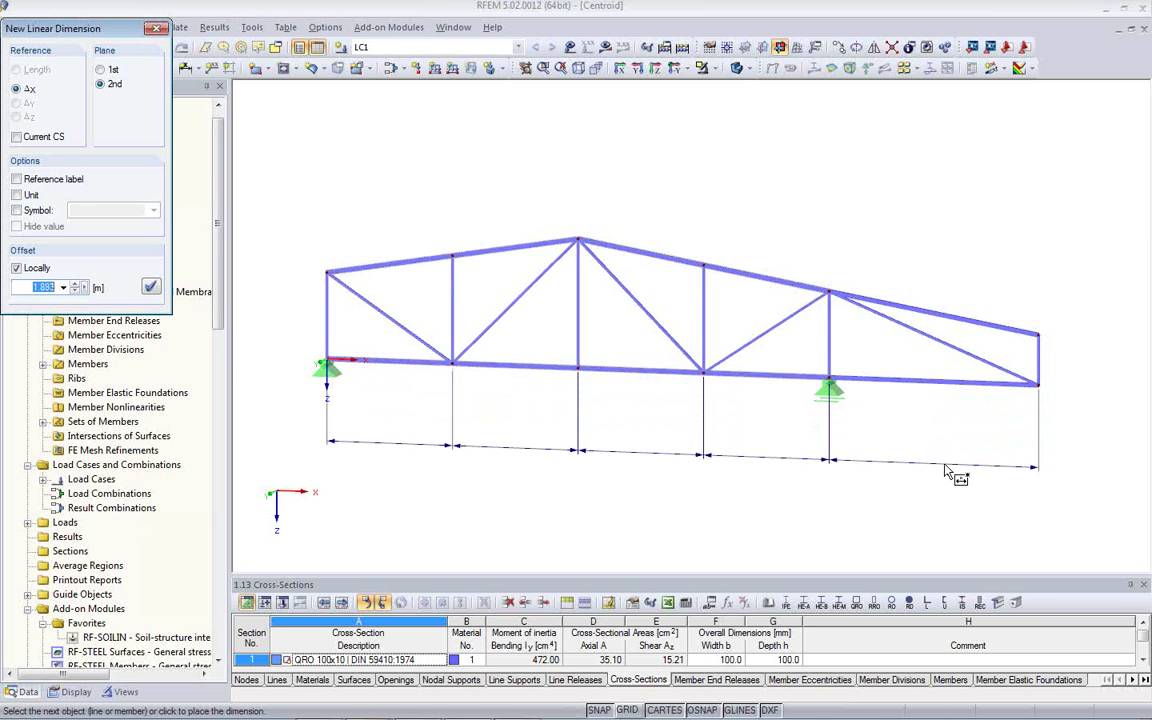
left_click(948, 472)
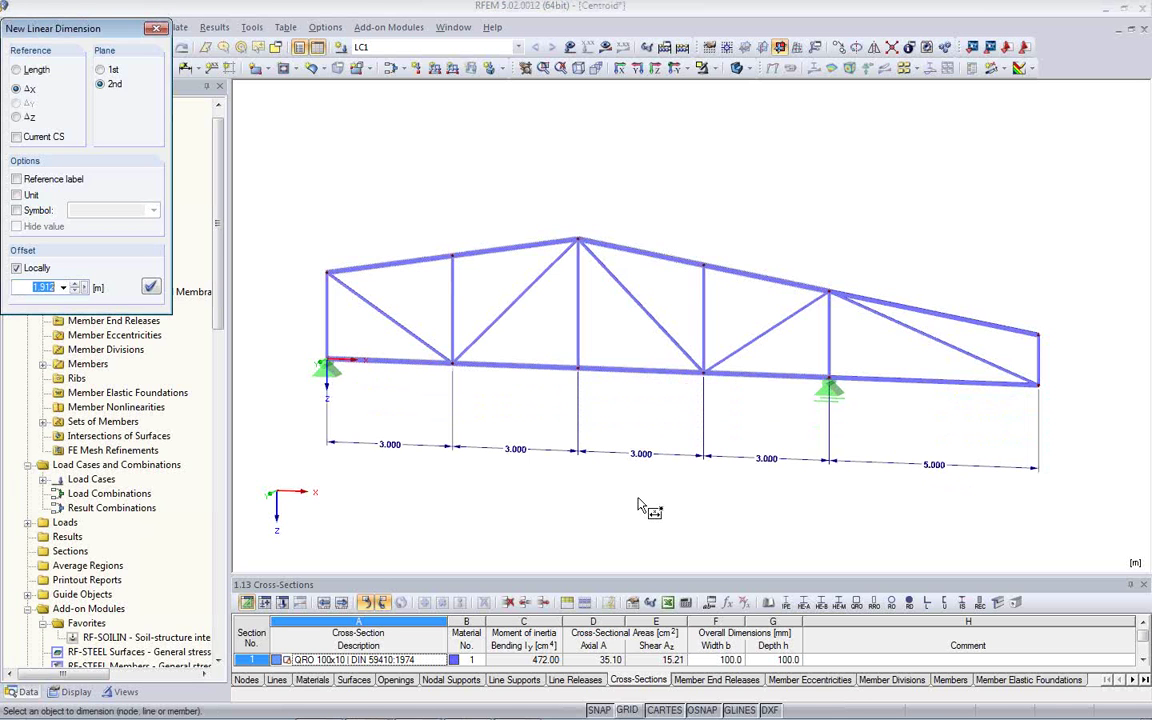
key("Escape")
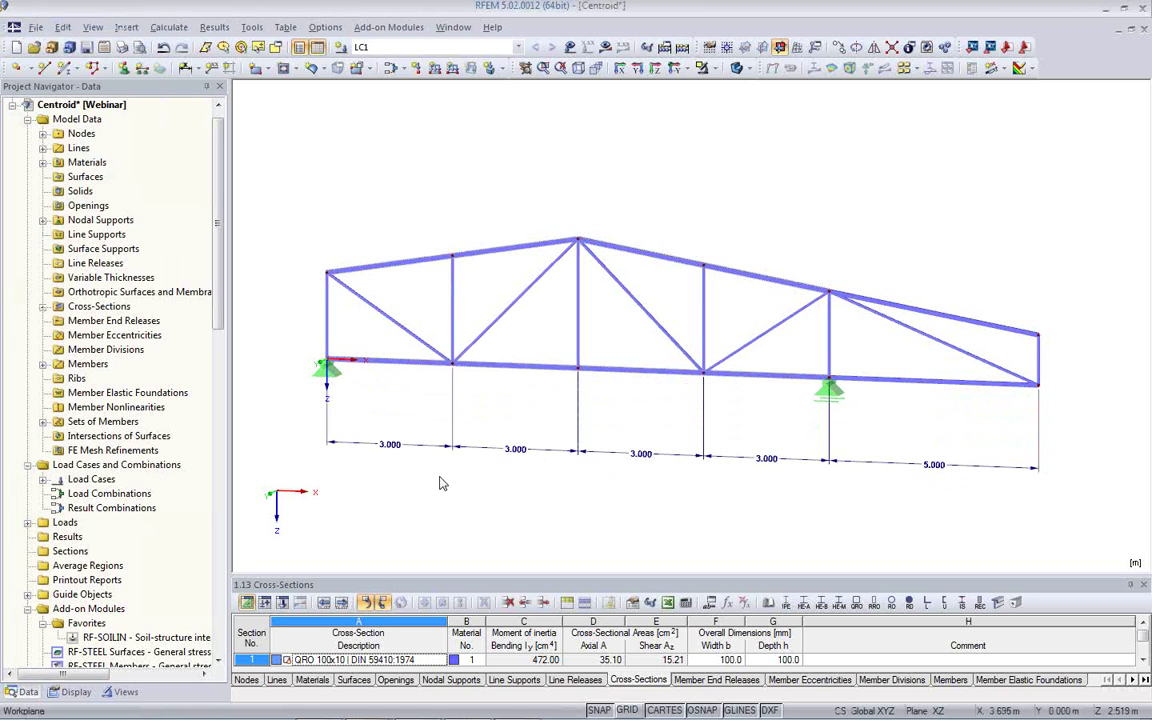
Add a linear length dimension between the bottom and top nodes of the truss's left end post, offset about 1.2 m outward
middle_click_drag(440, 481, 521, 472, "ctrl")
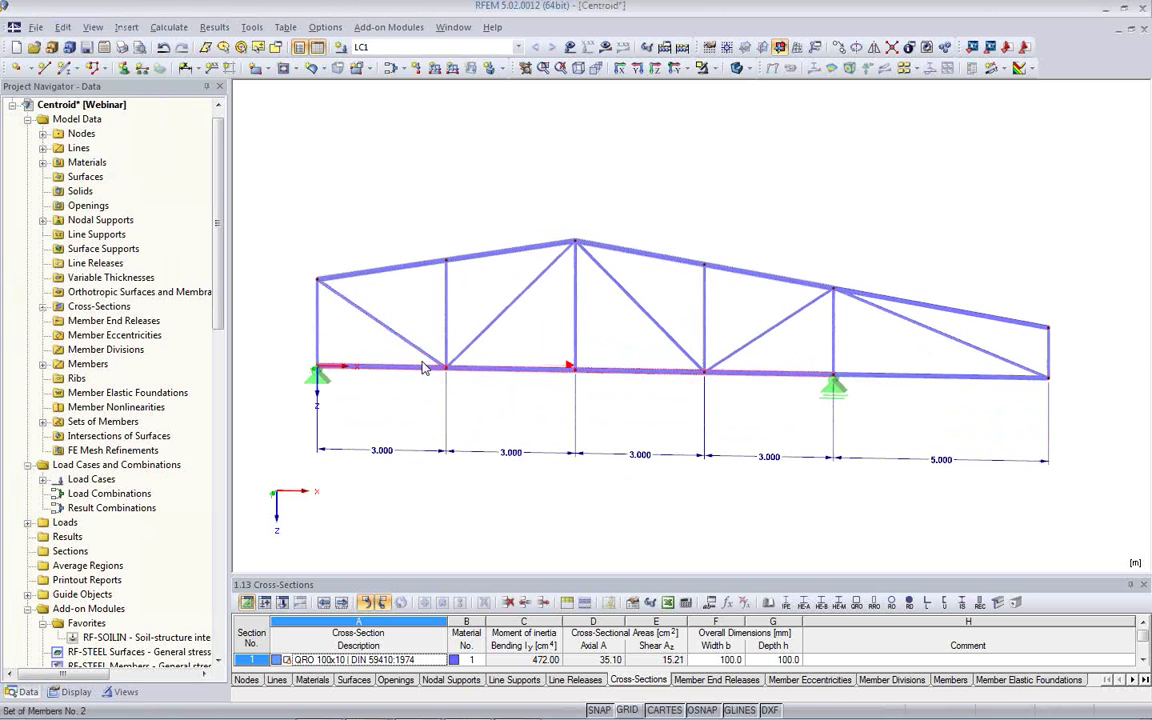
left_click(186, 70)
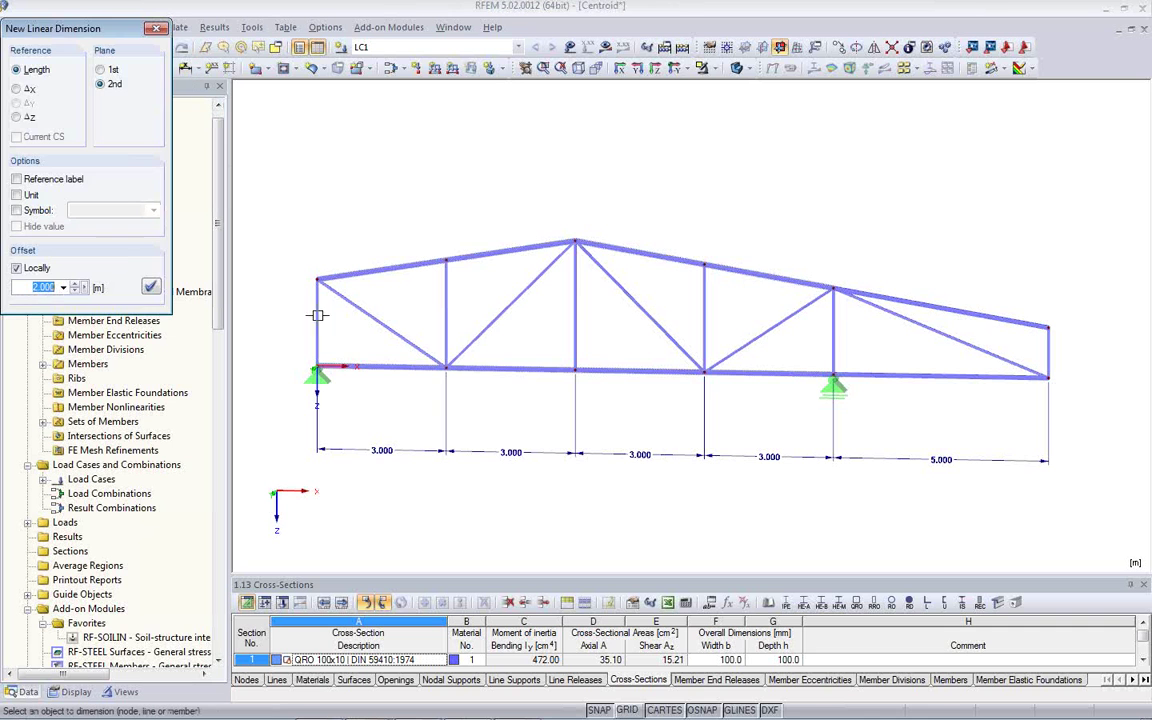
left_click(316, 366)
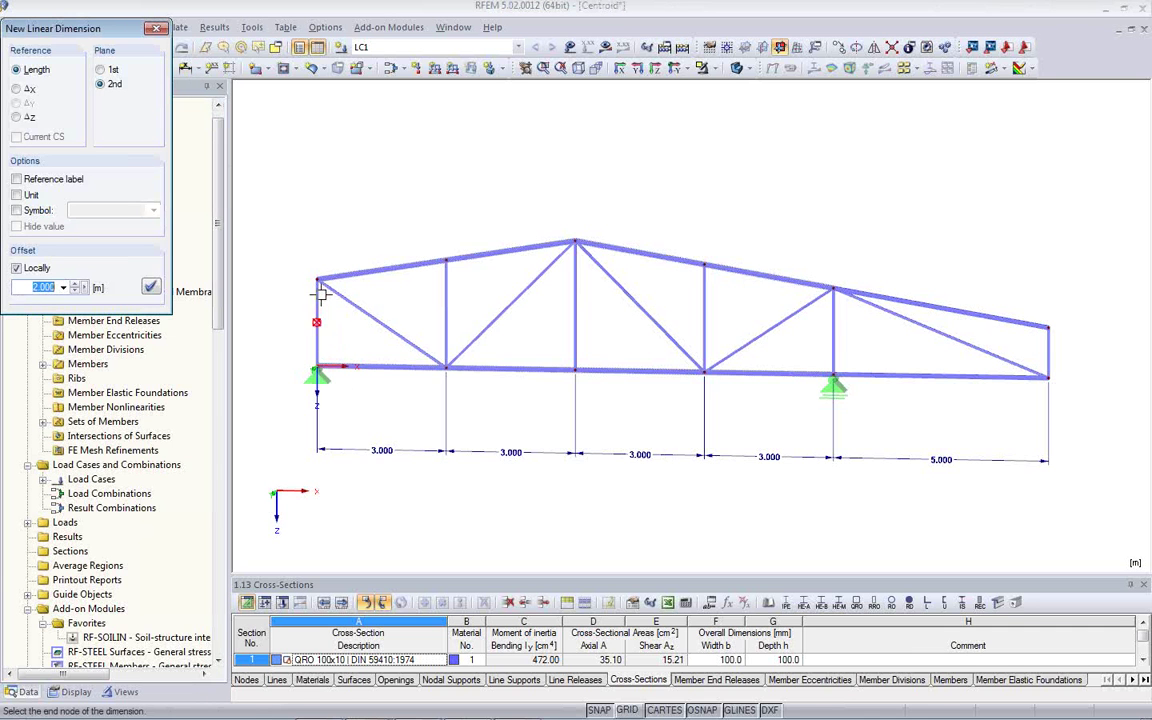
left_click(314, 281)
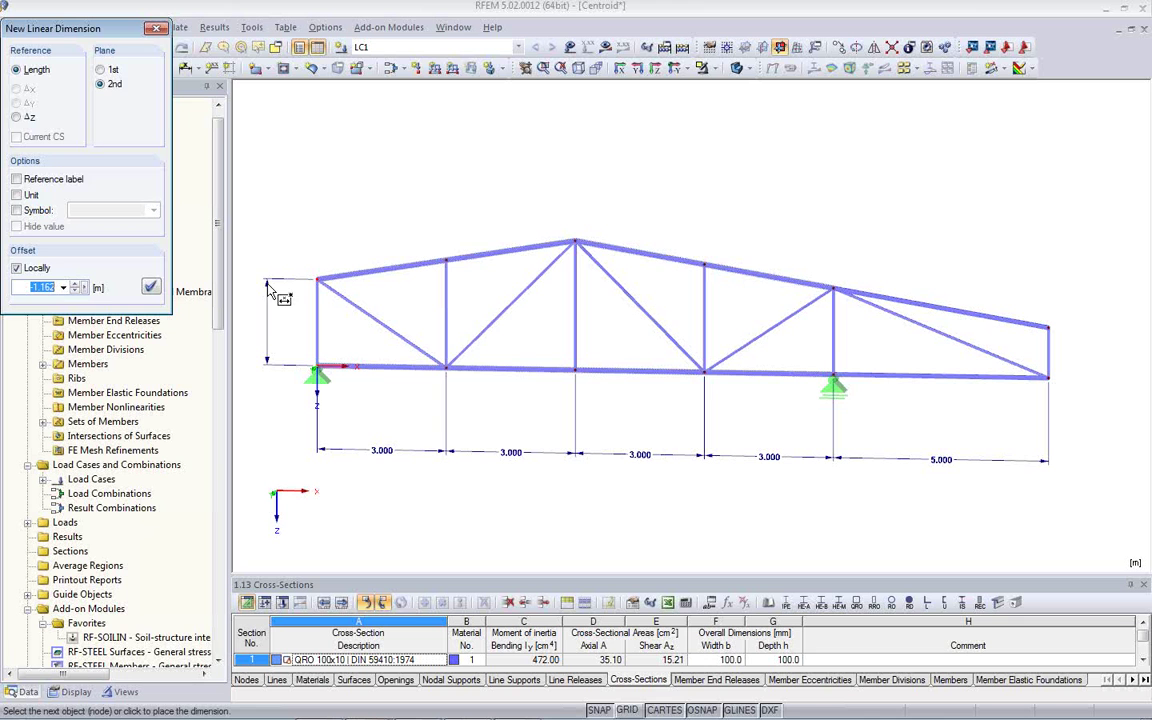
left_click(268, 288)
key("Escape")
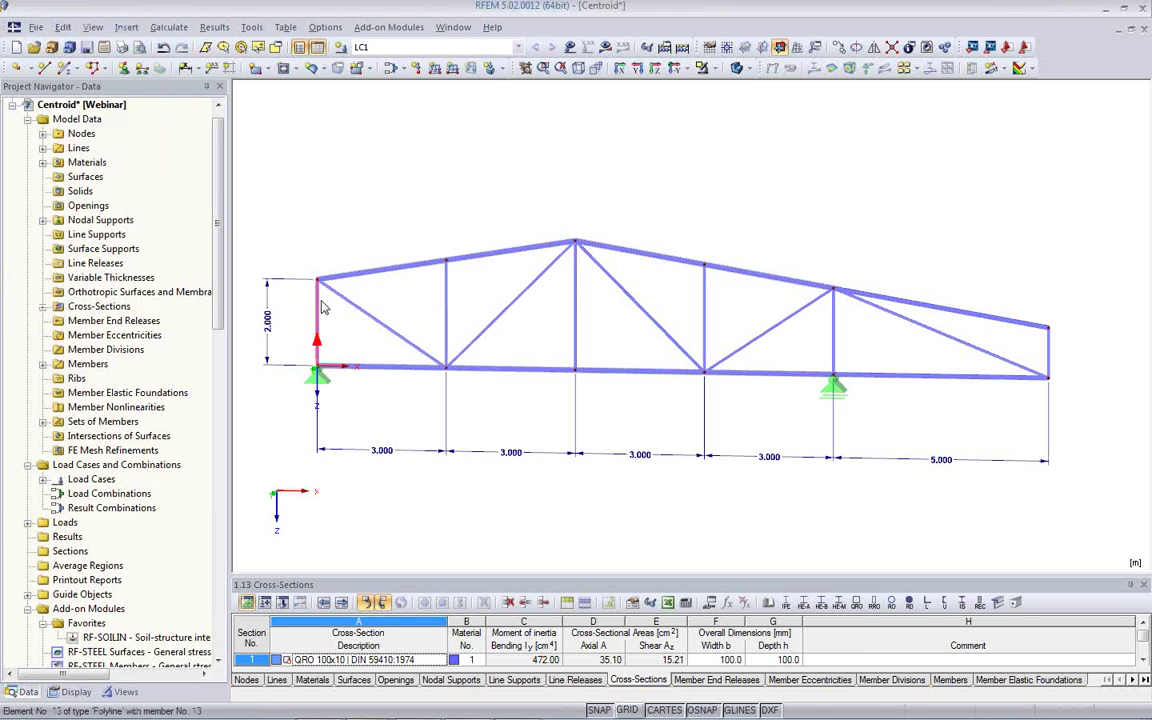
Add angular dimensions between the left top chord and first diagonal, and between the second vertical and the diagonal rising to the apex
left_click(197, 70)
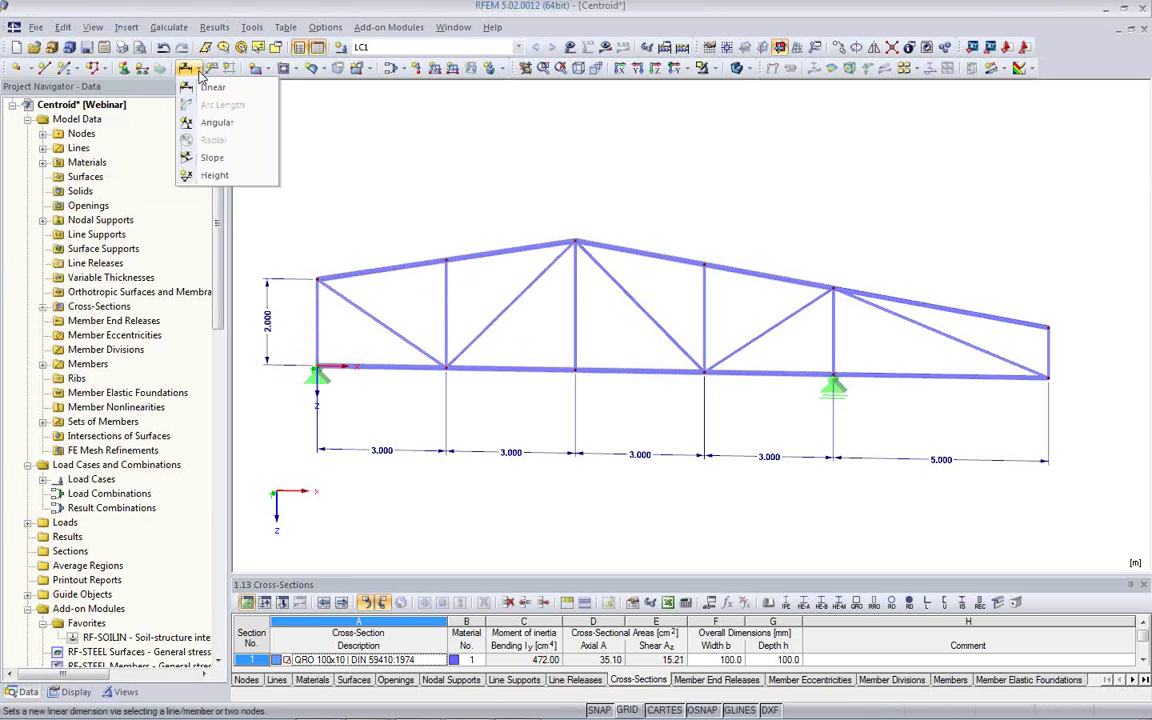
left_click(217, 122)
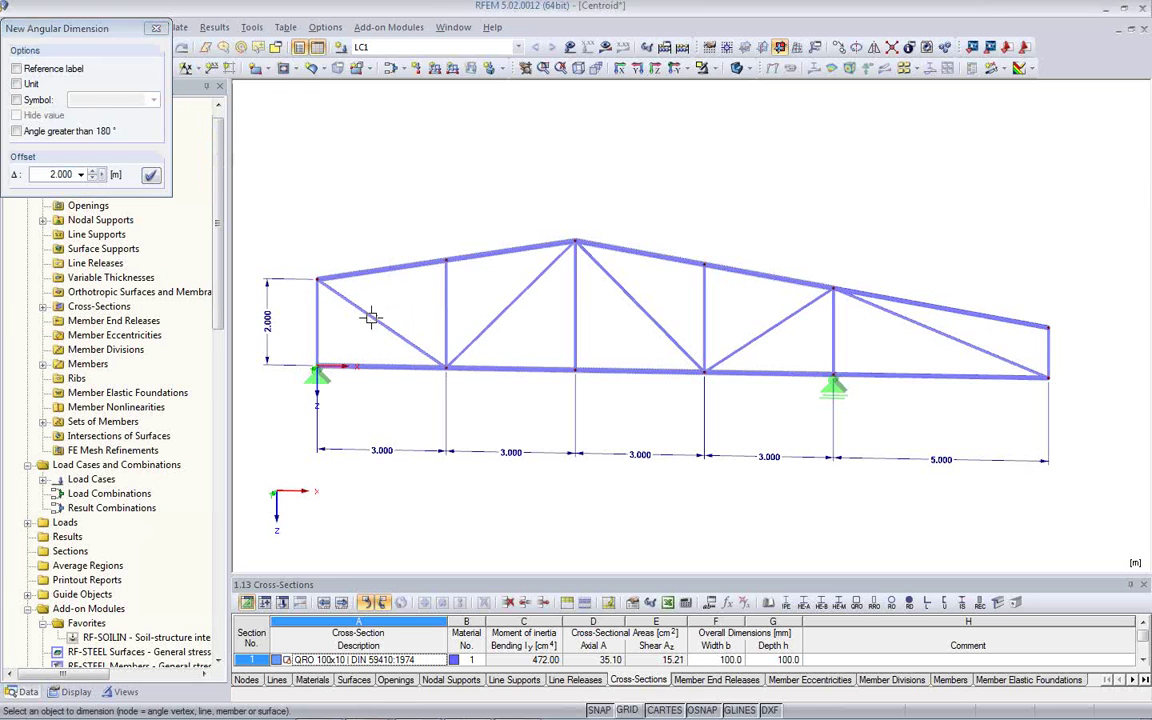
left_click(376, 266)
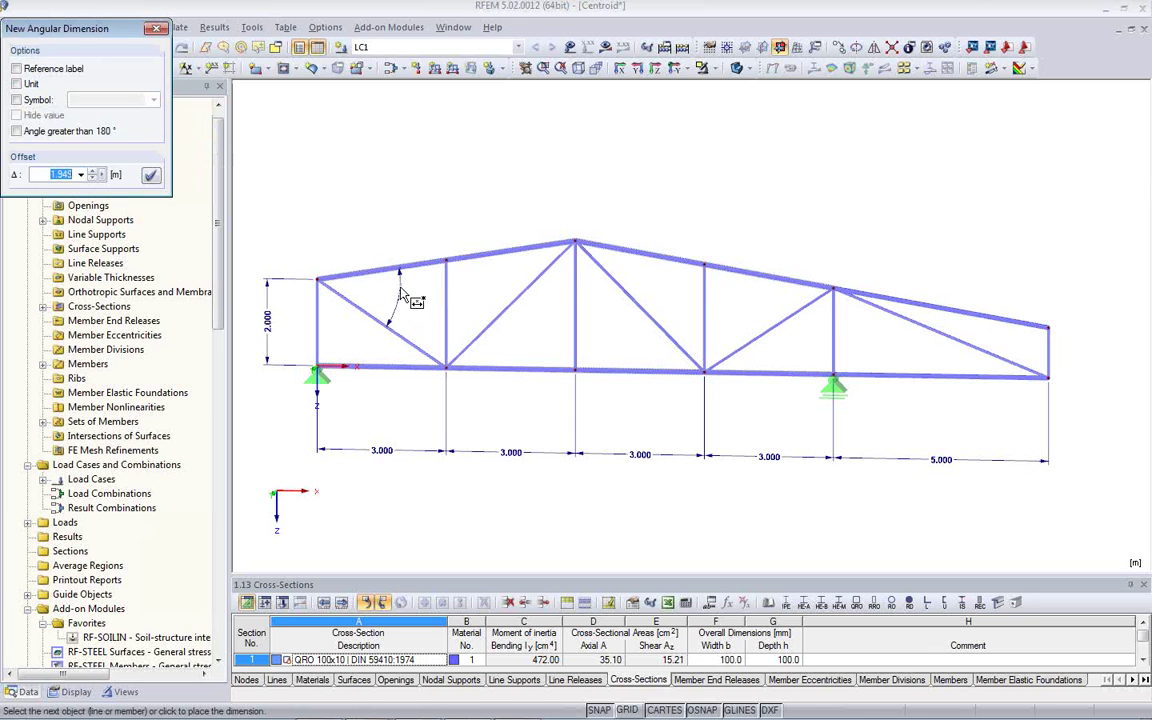
left_click(399, 298)
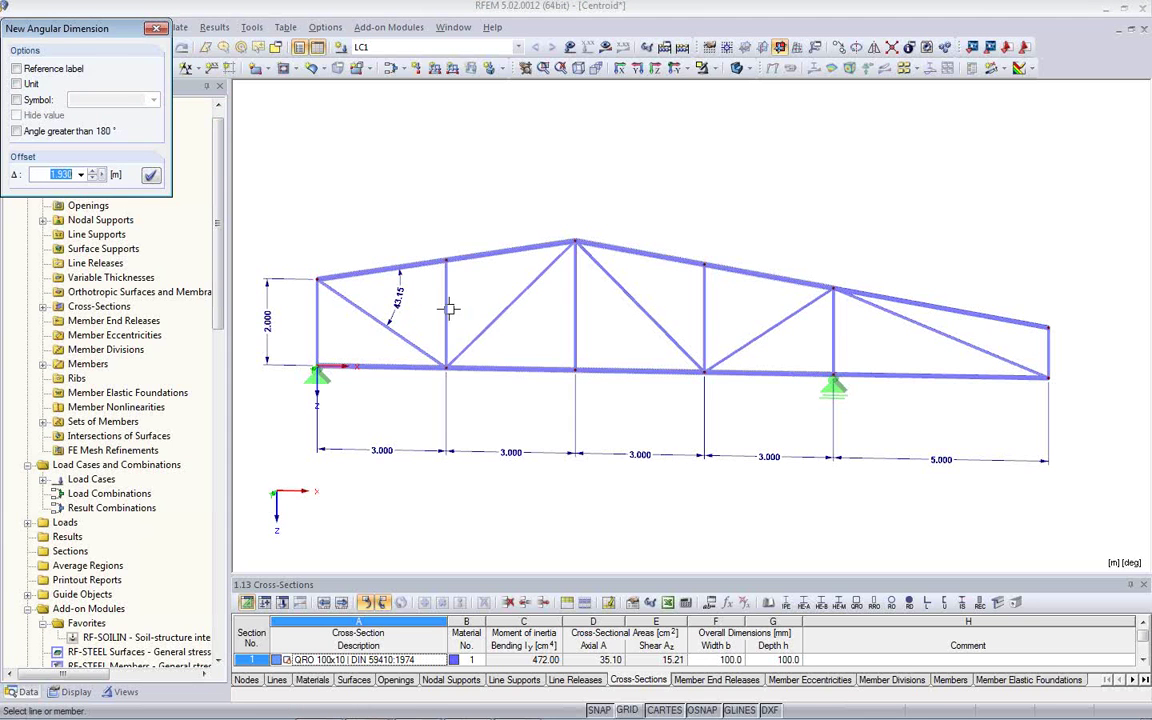
left_click(445, 307)
left_click(505, 305)
left_click(476, 298)
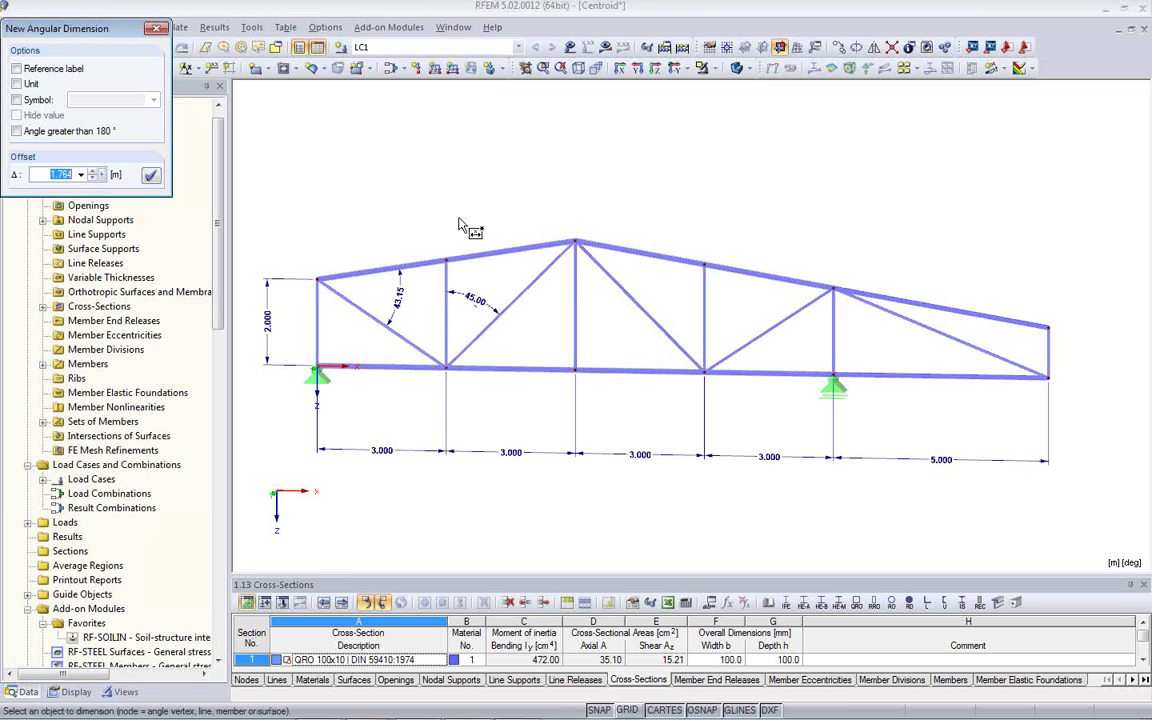
key("Escape")
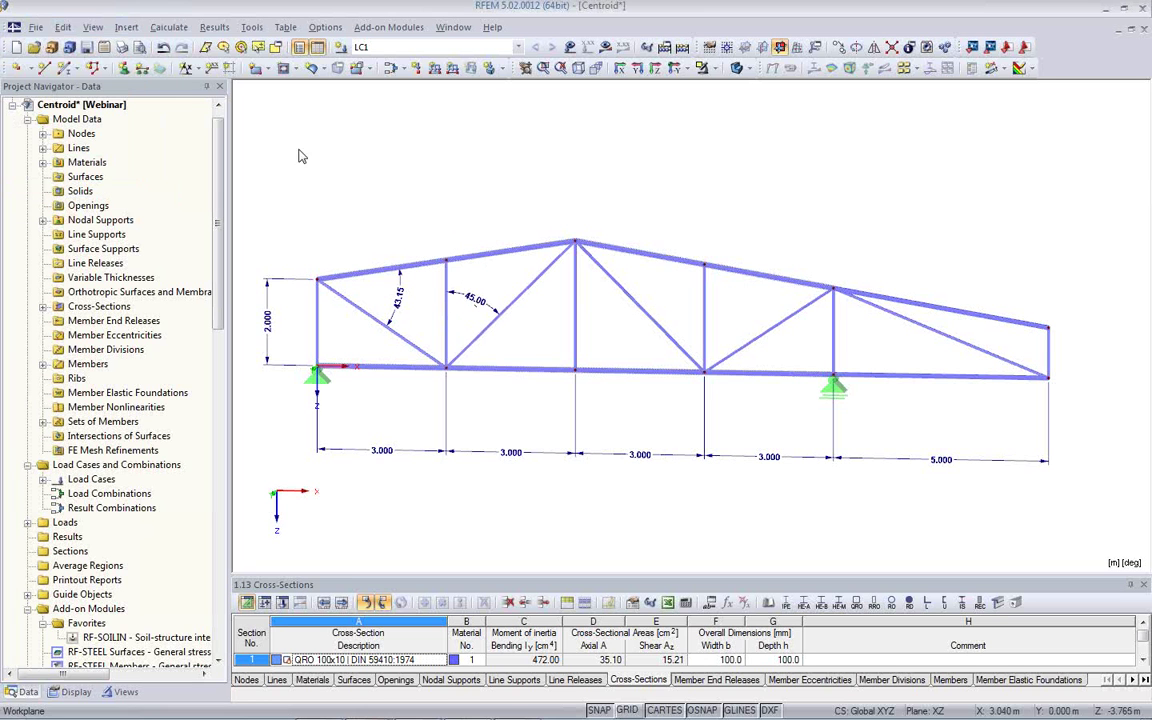
Add an upward slope dimension in the X-Y plane to the right top chord, placed below it at about 4.5 m offset
left_click(196, 70)
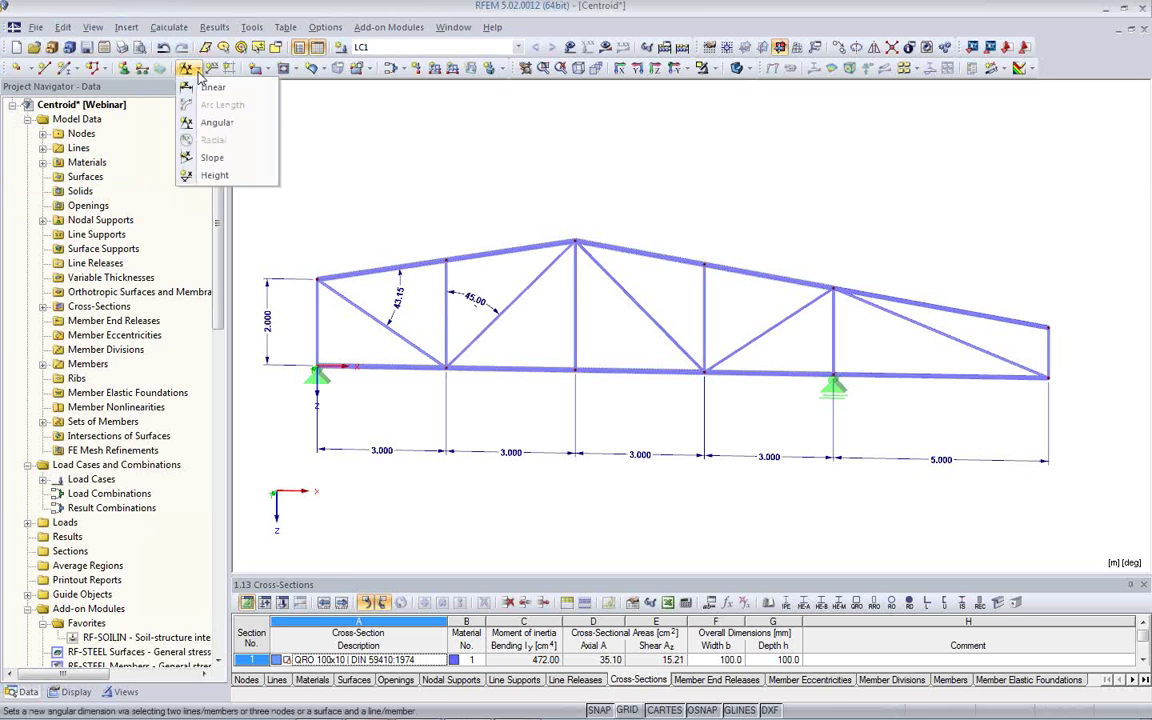
left_click(212, 160)
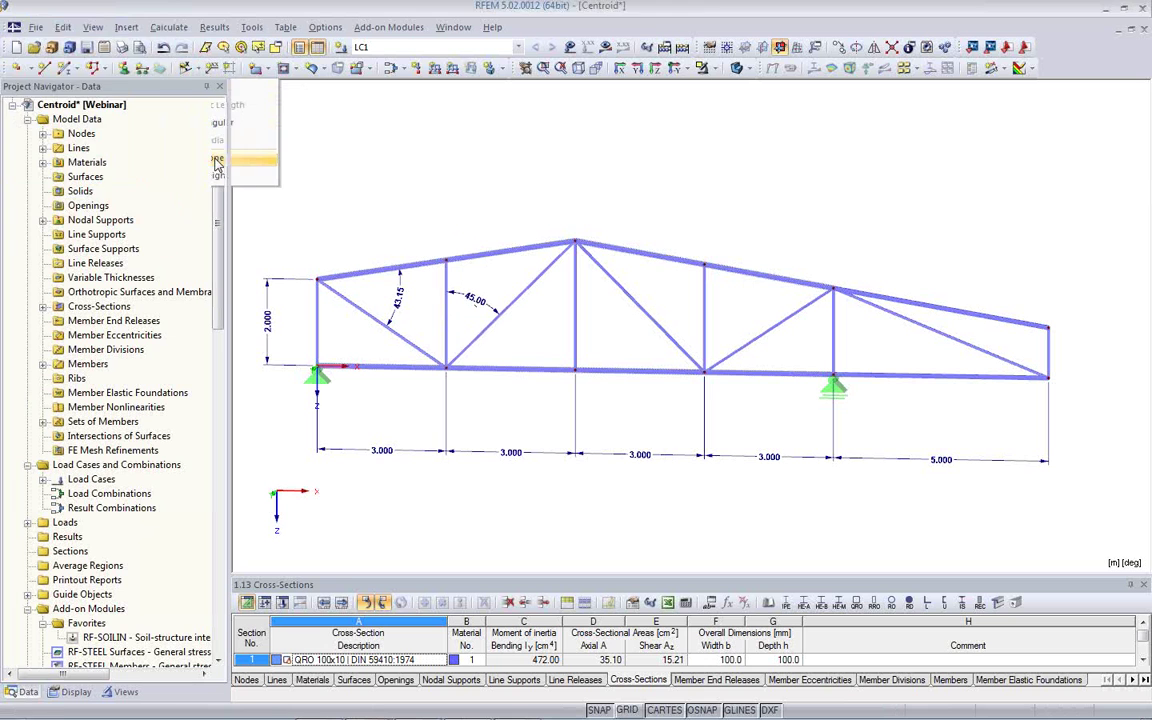
left_click(764, 274)
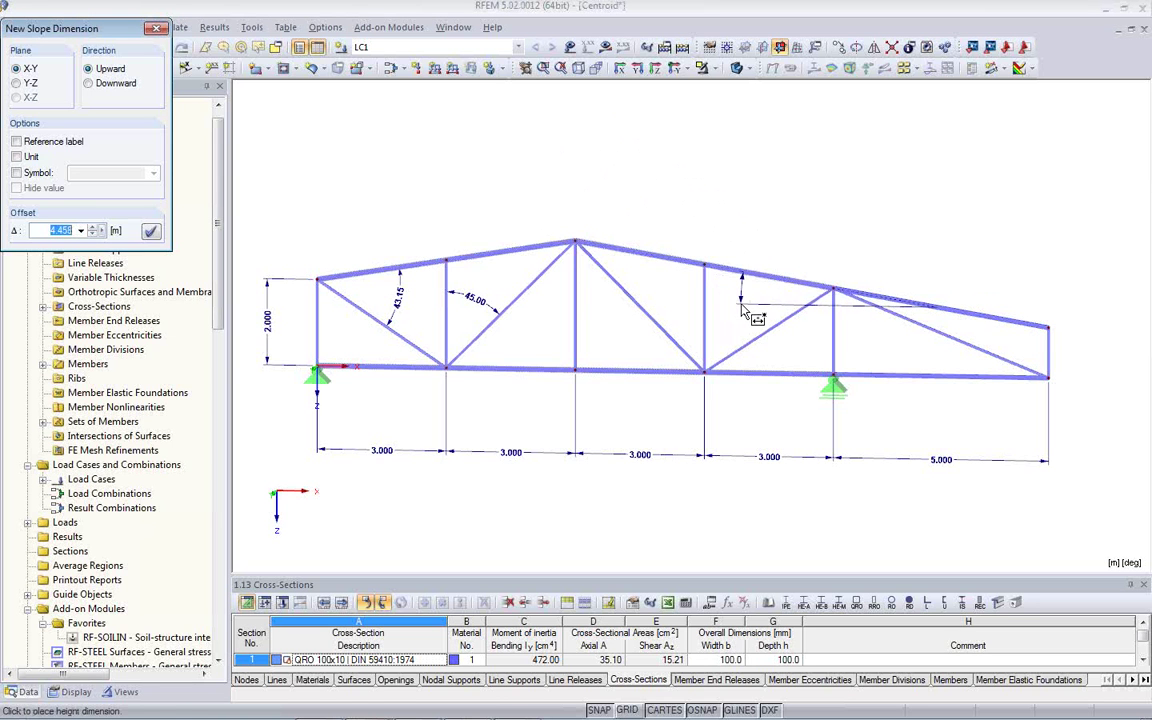
left_click(742, 312)
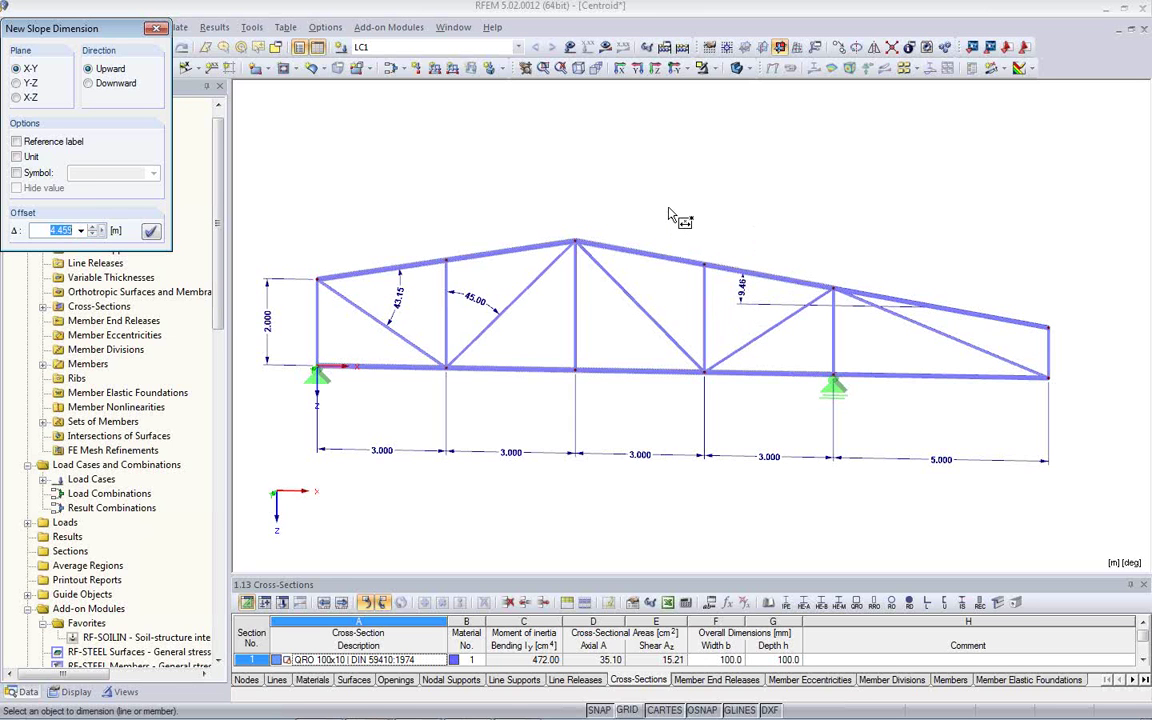
key("Escape")
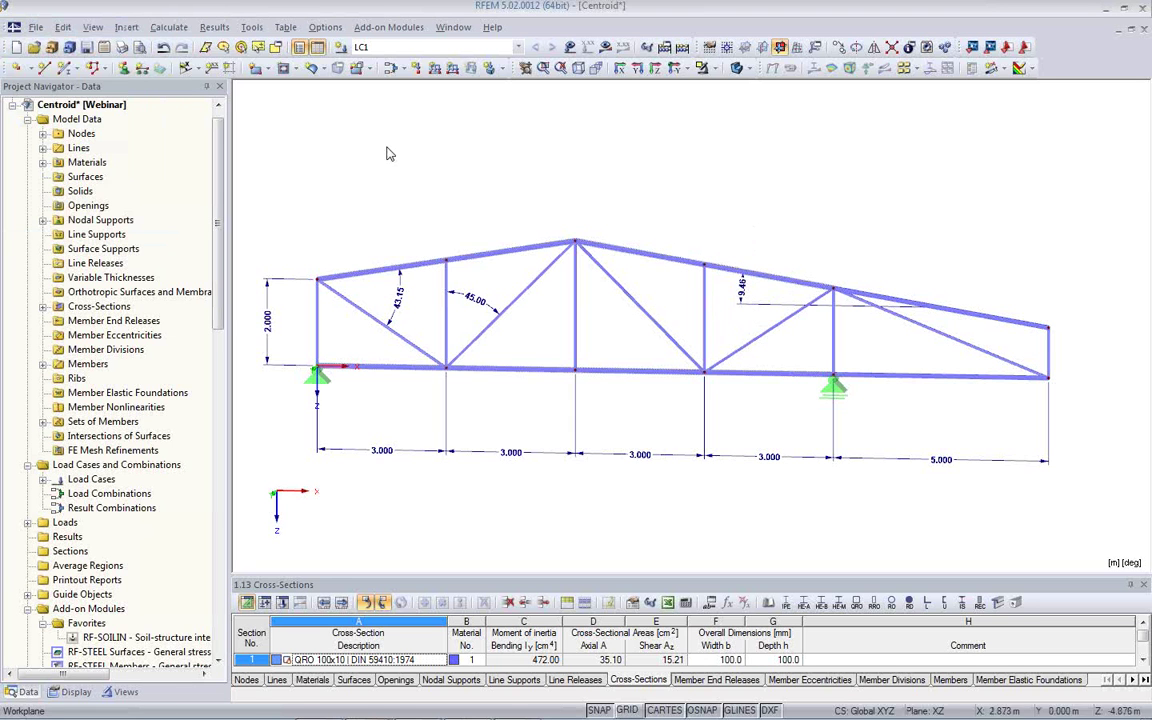
Add a height dimension to the upper node of the right end post, offset about 0.8 m outward
left_click(195, 68)
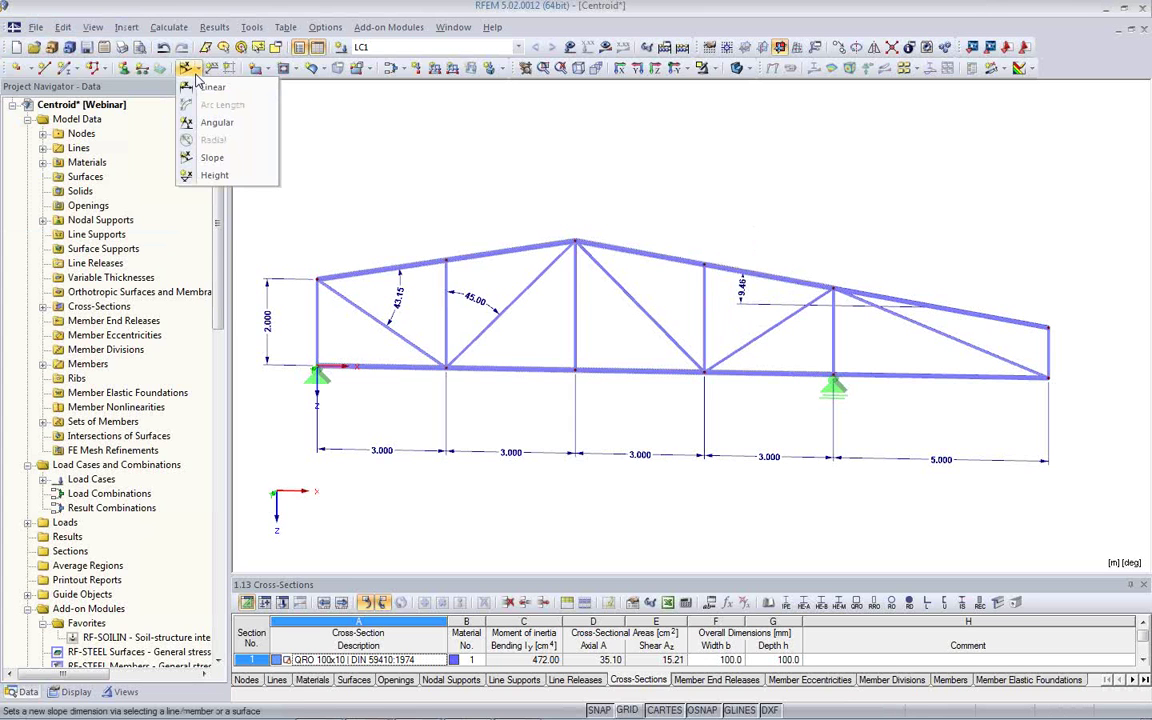
left_click(213, 175)
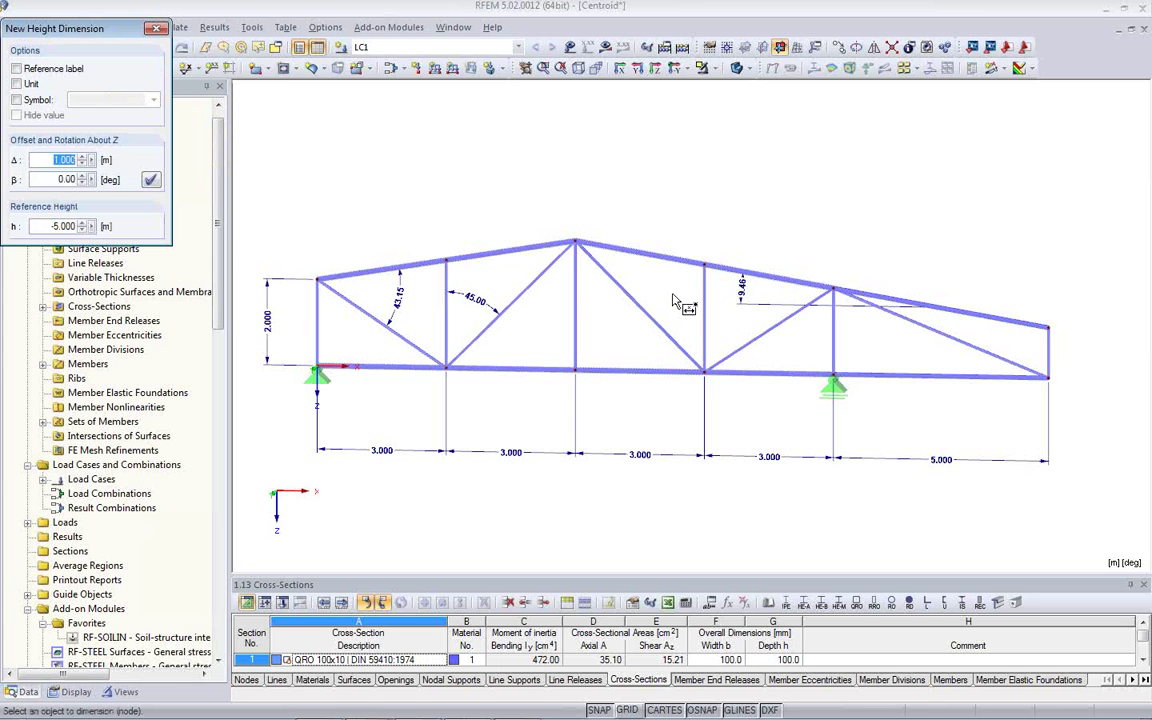
left_click(1048, 327)
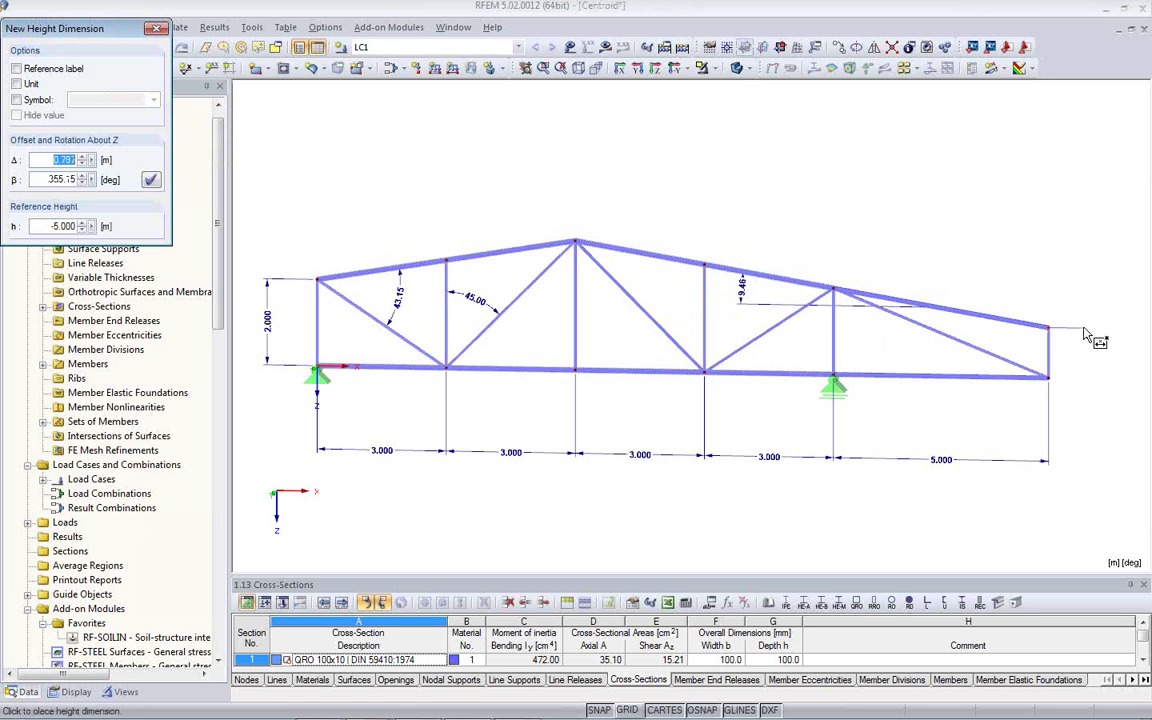
left_click(1083, 322)
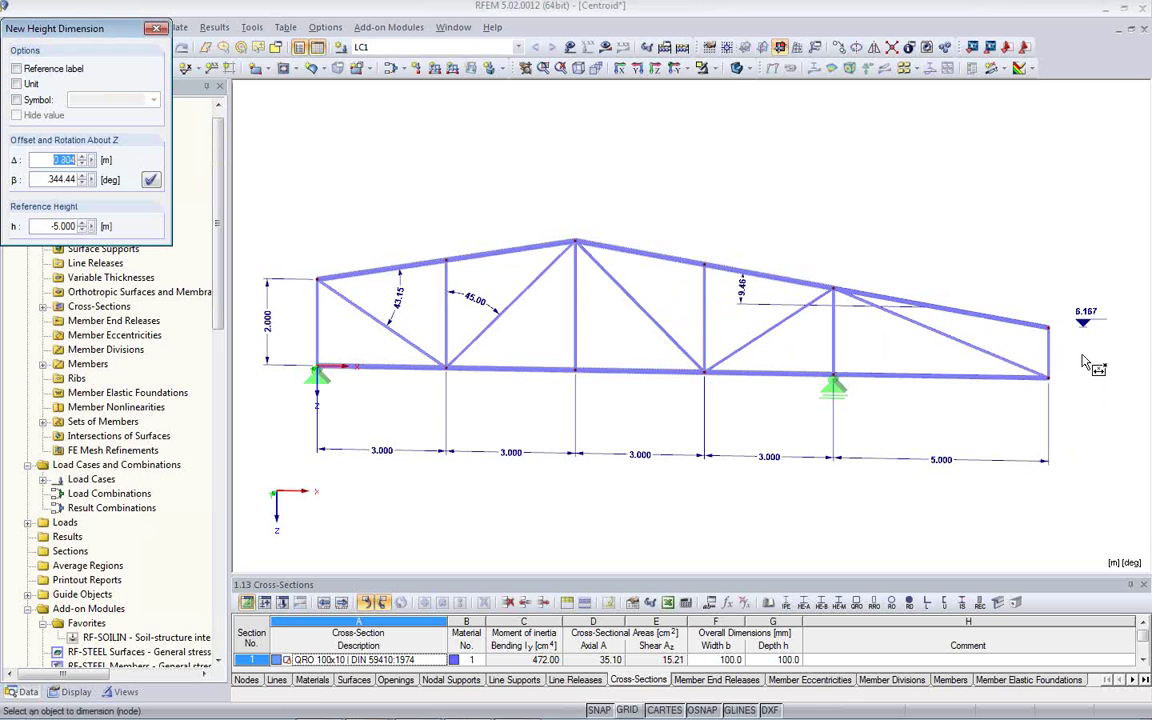
key("Escape")
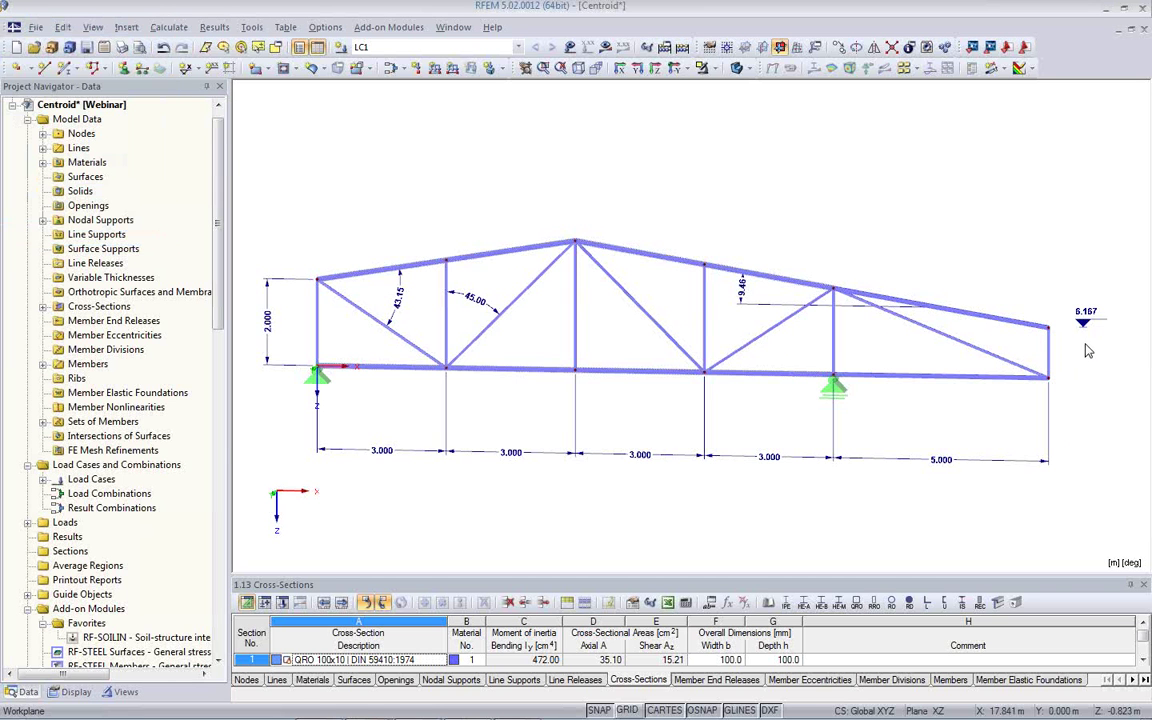
Set the reference height of the height dimension at the right end of the truss to 0 m
middle_click_drag(1063, 378, 930, 358)
scroll(931, 342, "down", 2)
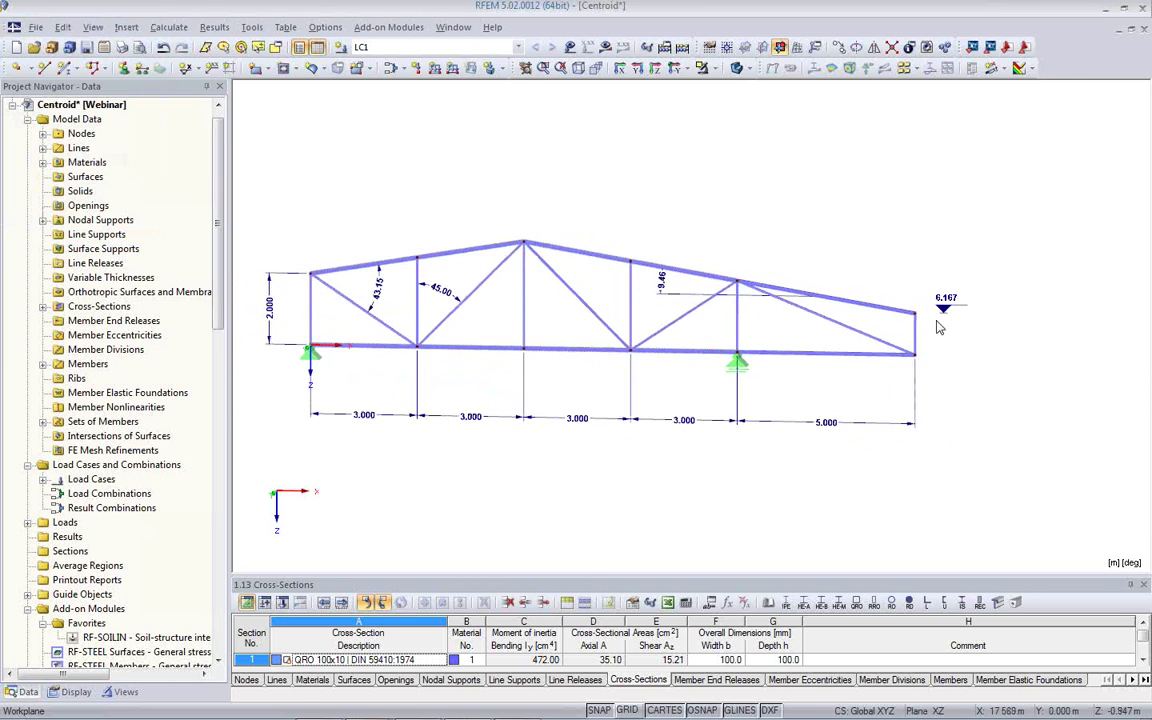
scroll(940, 321, "up", 2)
scroll(940, 321, "up", 1)
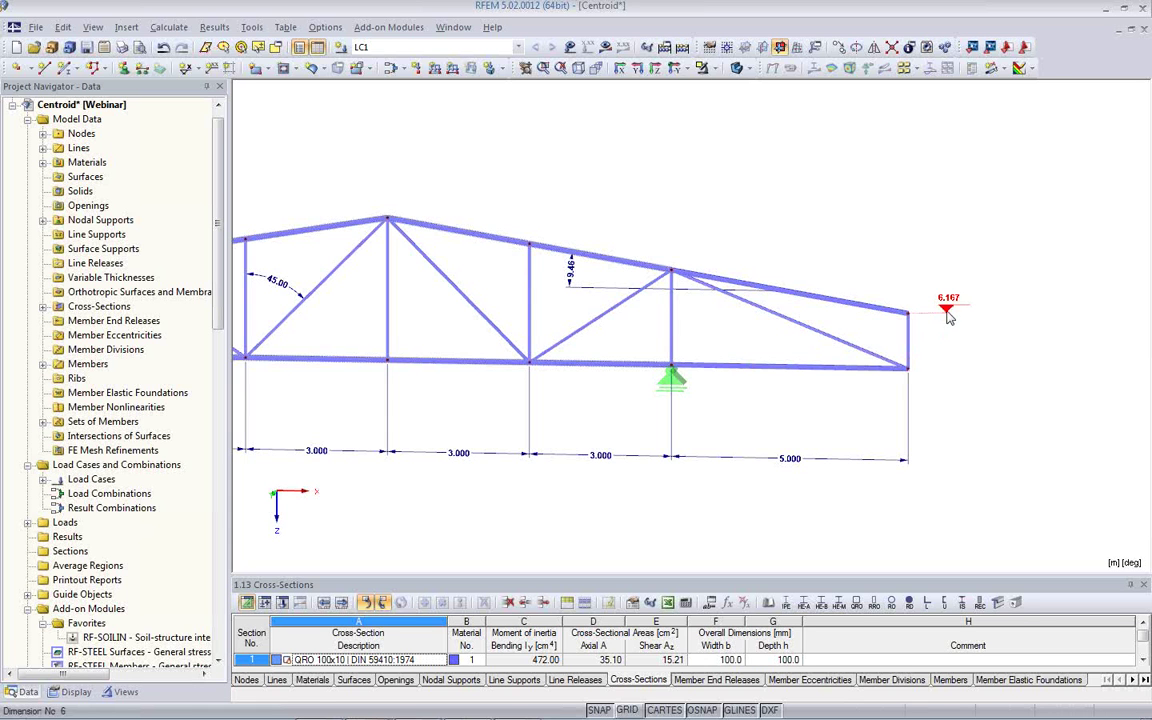
double_click(947, 313)
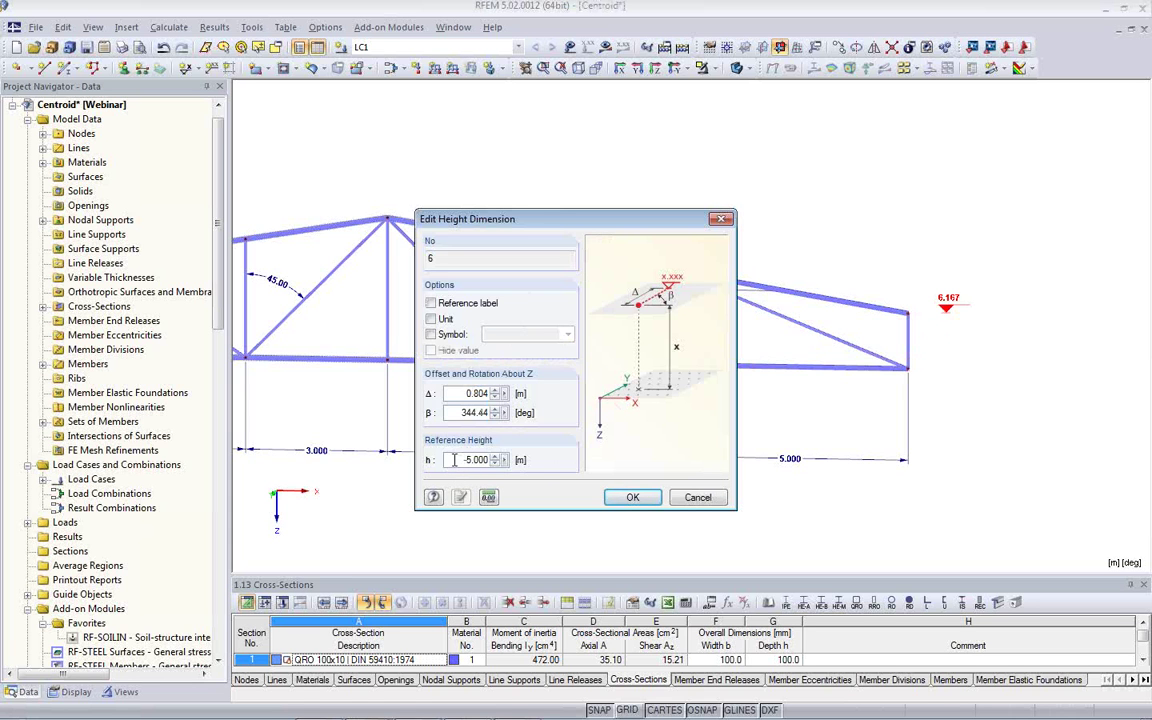
left_click_drag(453, 460, 538, 472)
type("0")
left_click(636, 498)
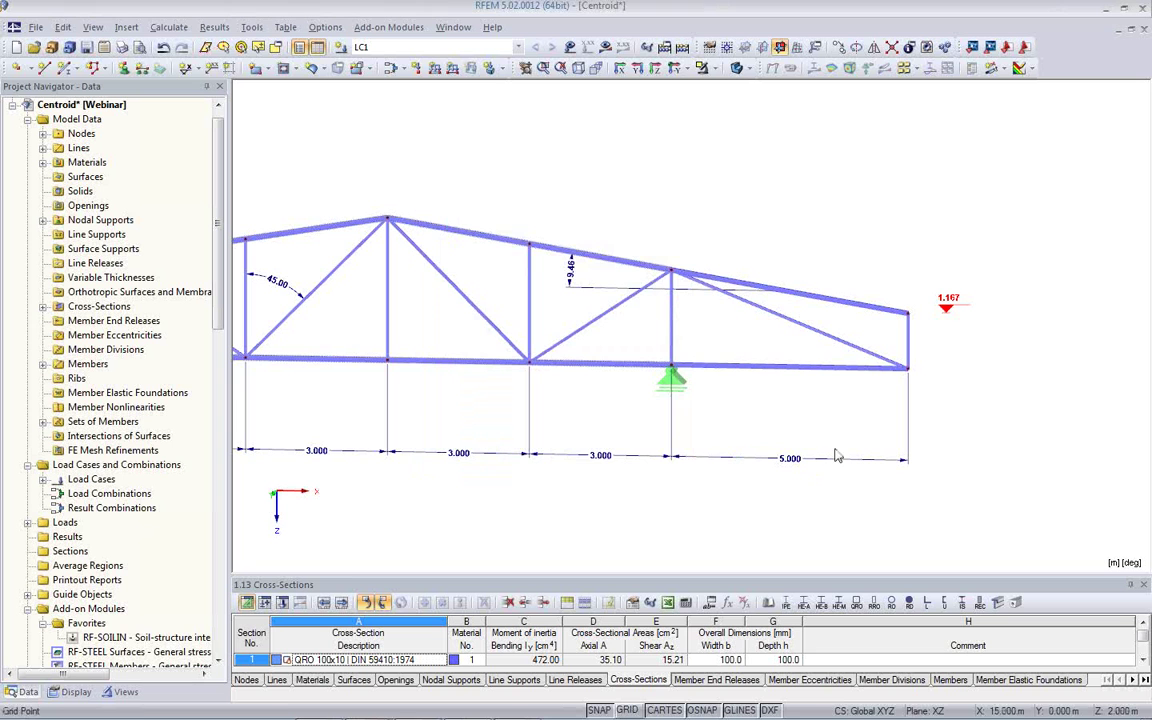
Change the right-end height dimension's reference height to -6 m
double_click(950, 316)
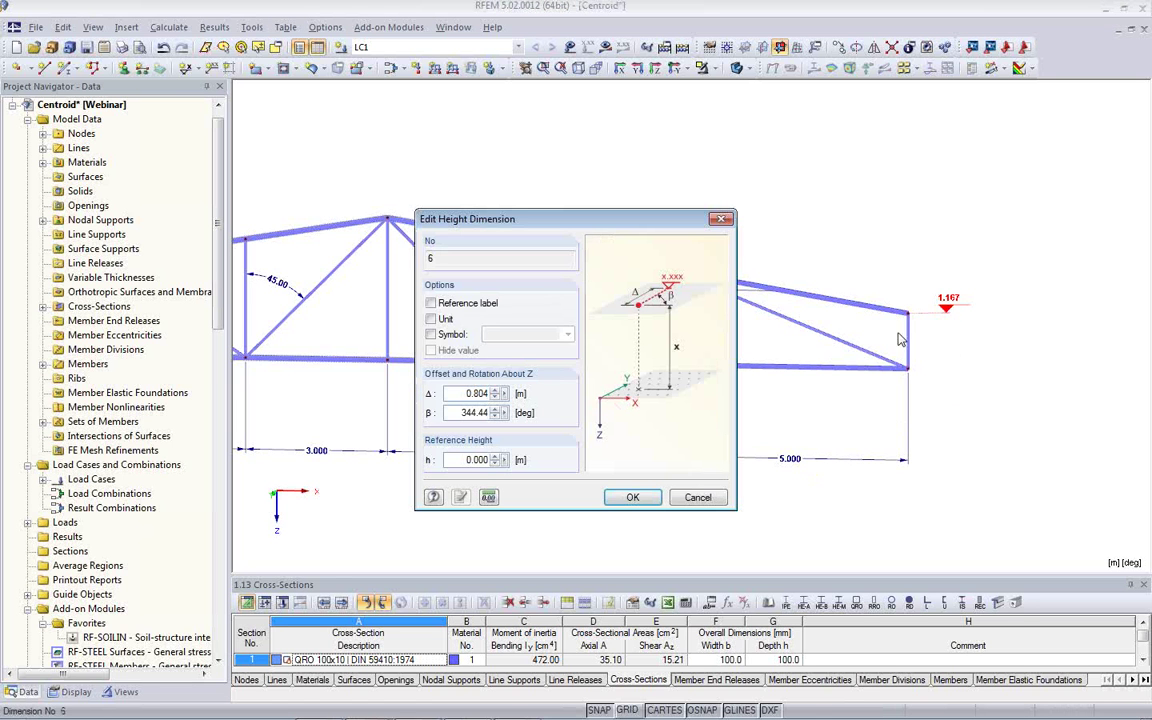
double_click(491, 459)
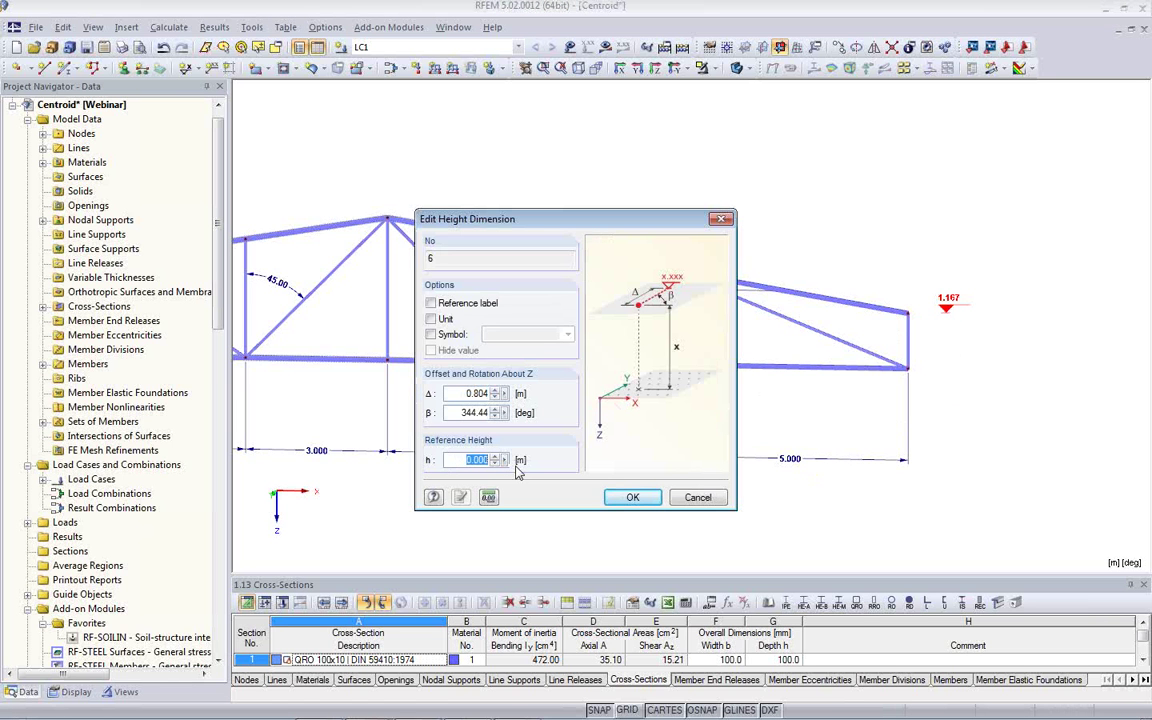
key("BackSpace")
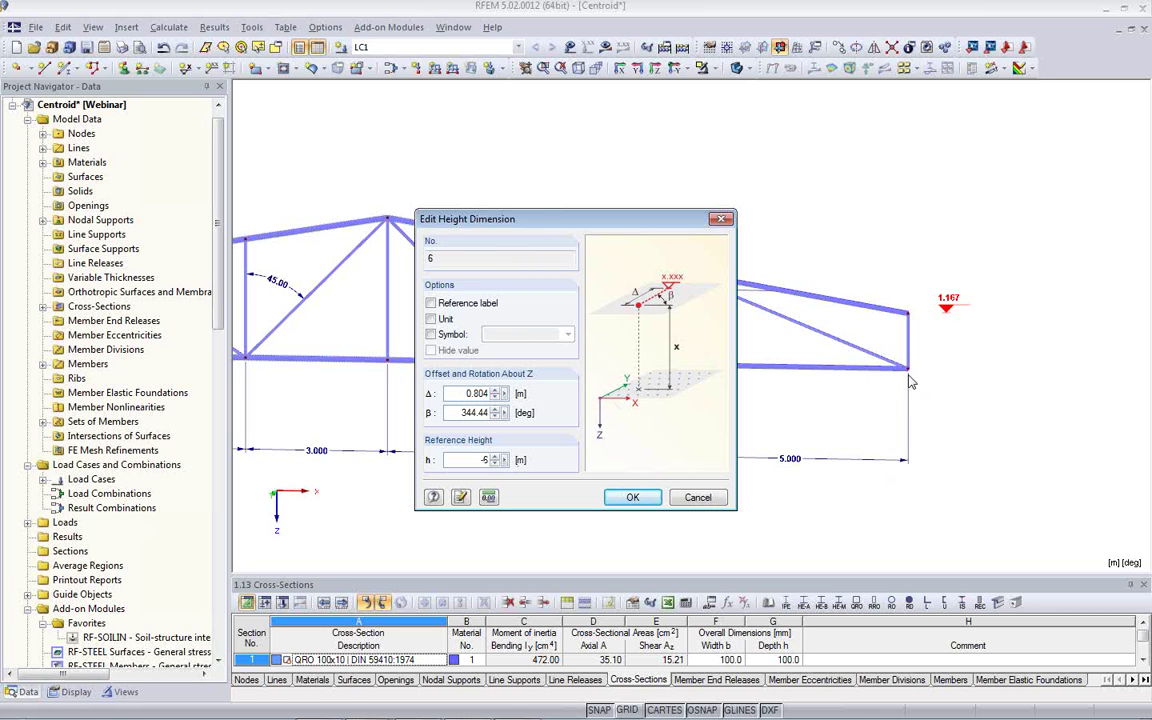
left_click(633, 498)
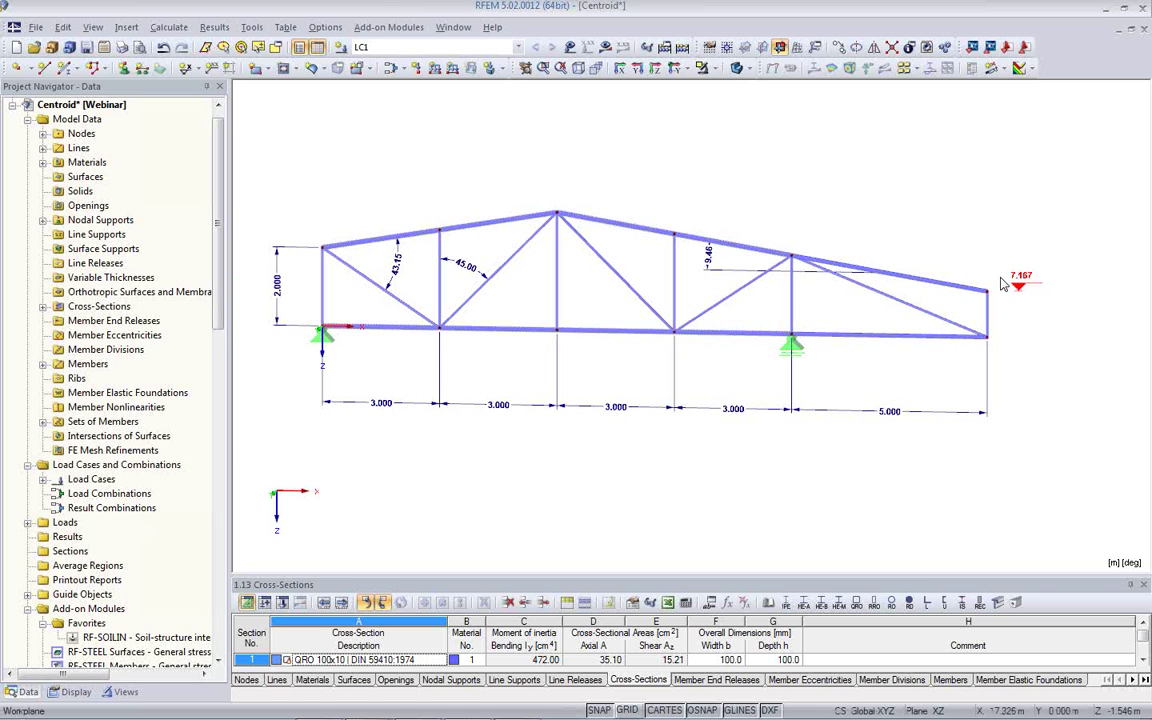
Expand the Dimensions display settings under Guide Objects to list each dimension singly
left_click(603, 411)
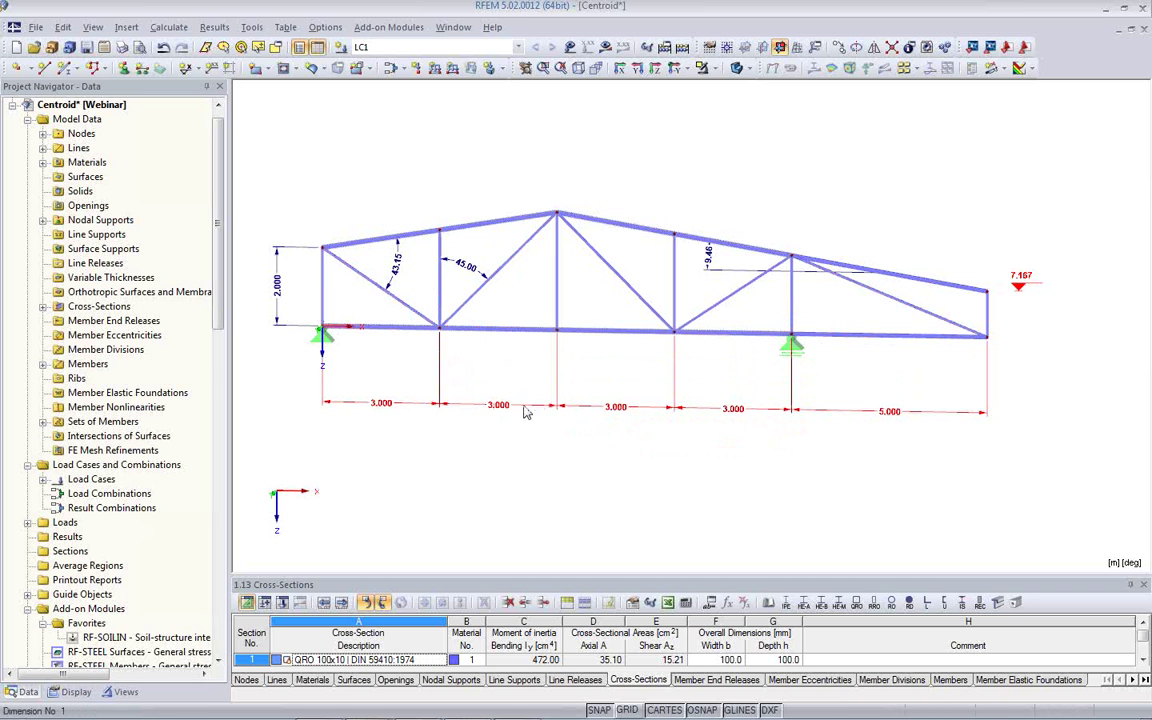
left_click(76, 691)
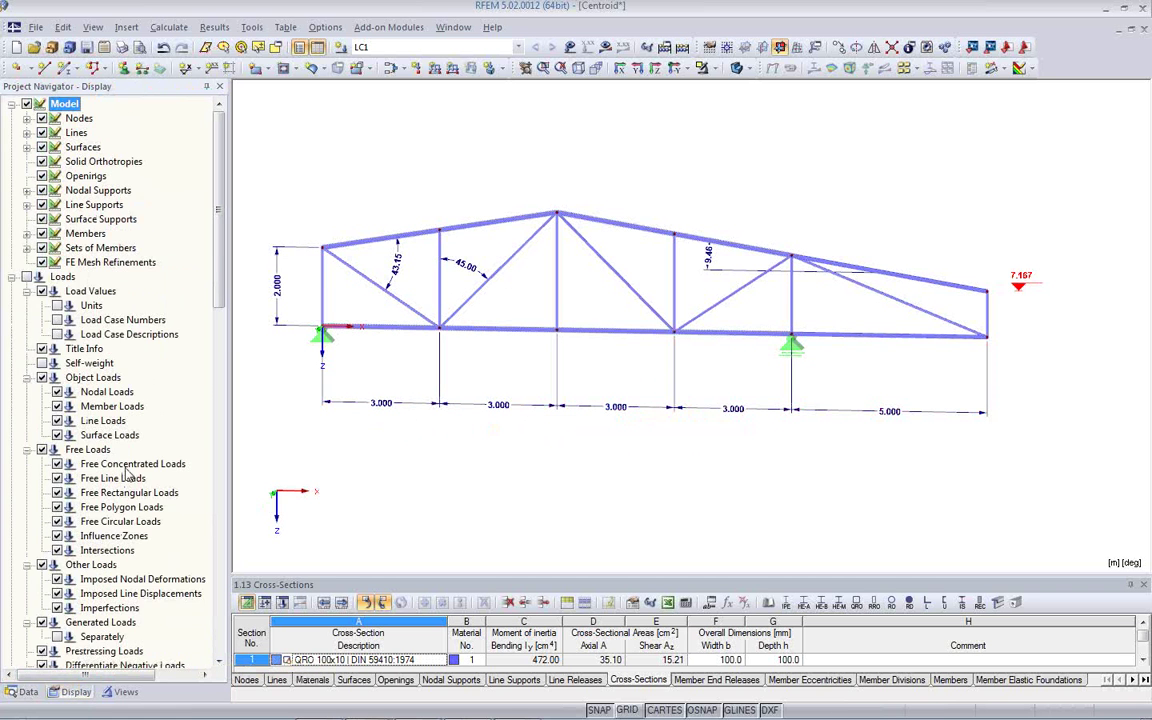
scroll(128, 470, "down", 4)
scroll(128, 472, "down", 3)
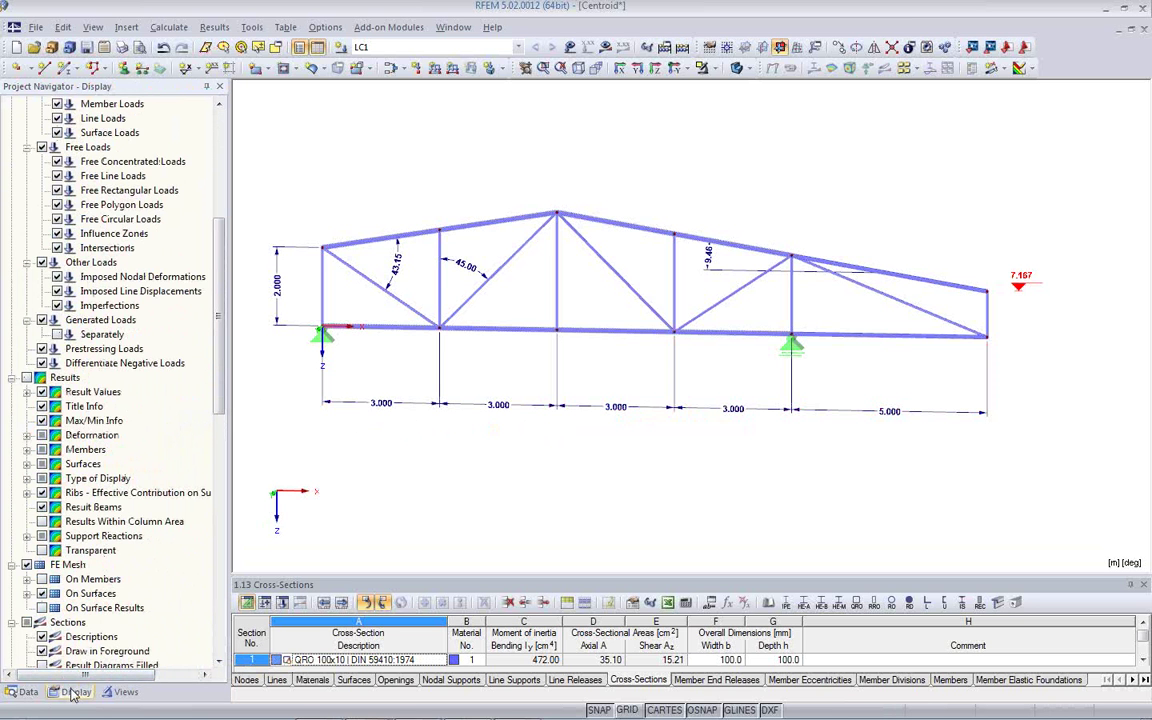
scroll(118, 440, "down", 5)
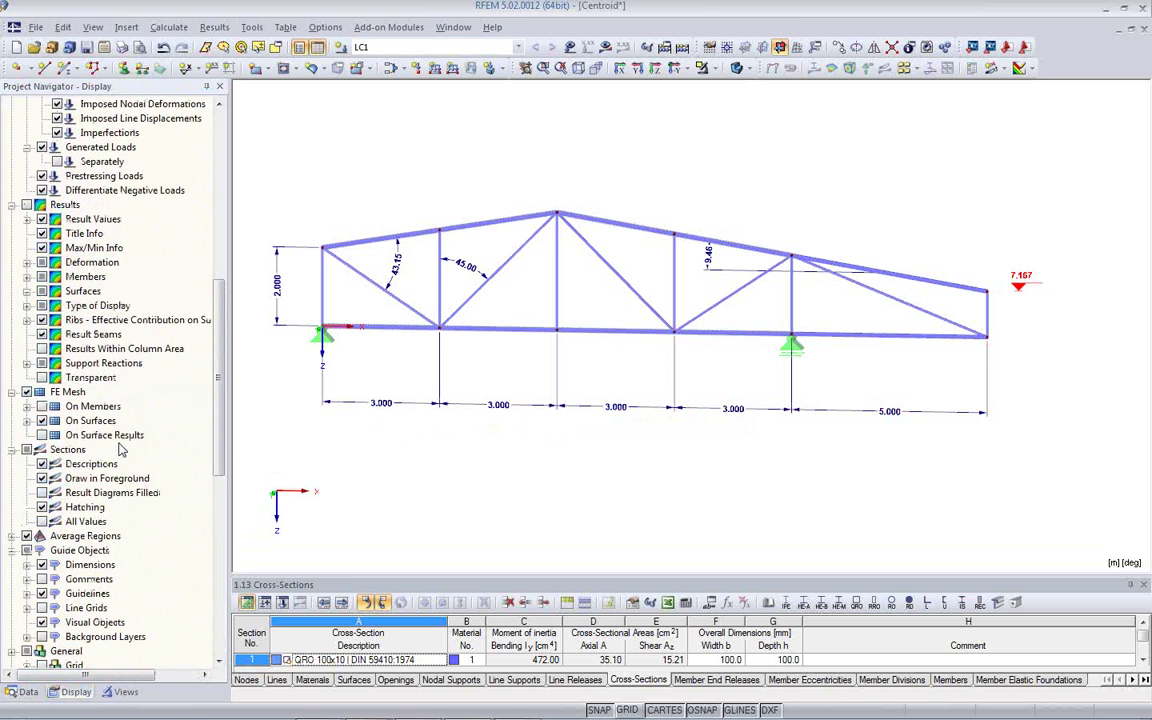
scroll(120, 450, "down", 2)
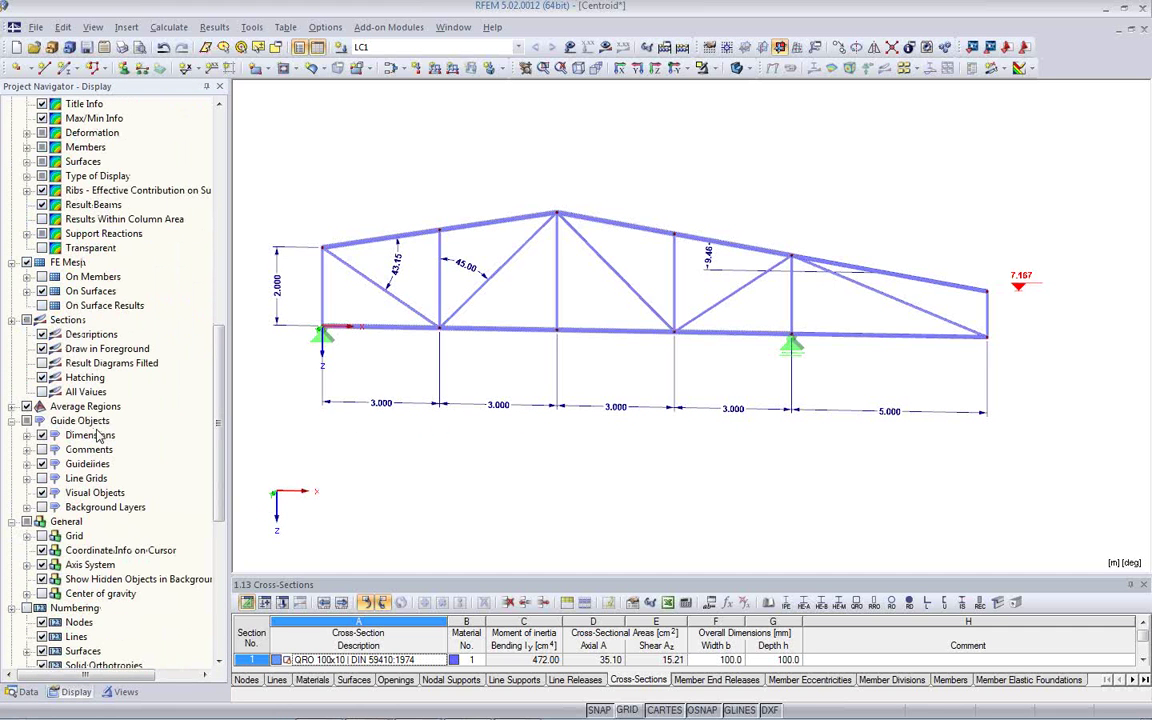
left_click(26, 436)
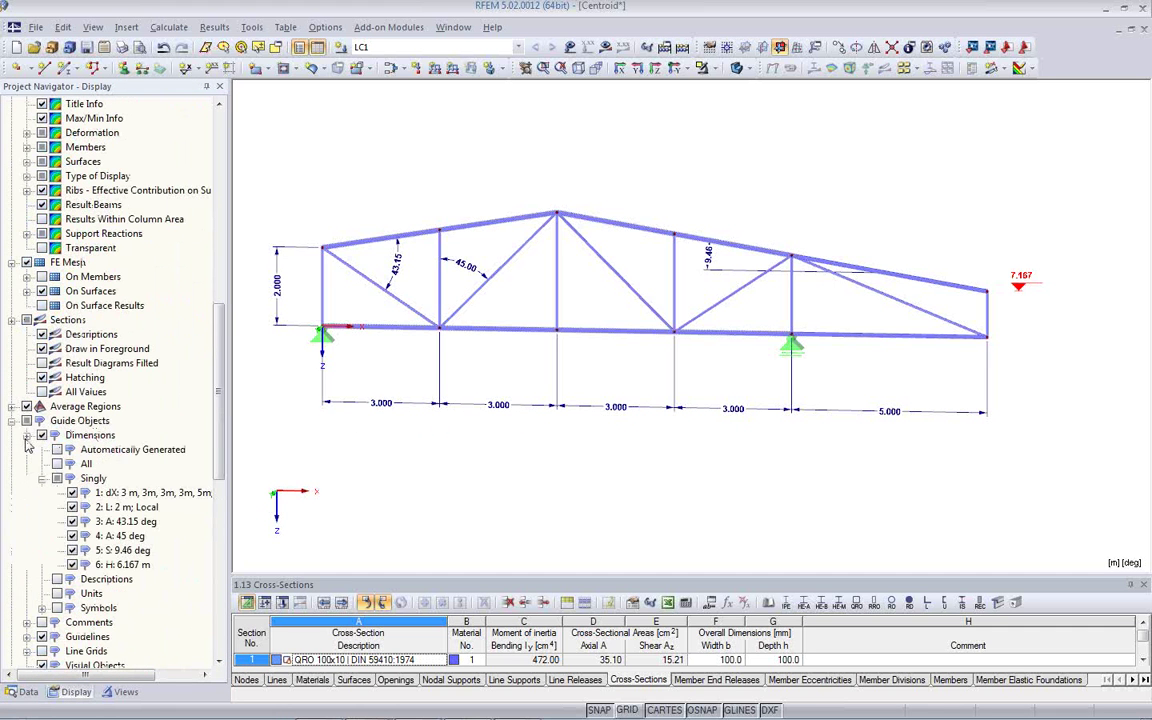
scroll(66, 380, "down", 2)
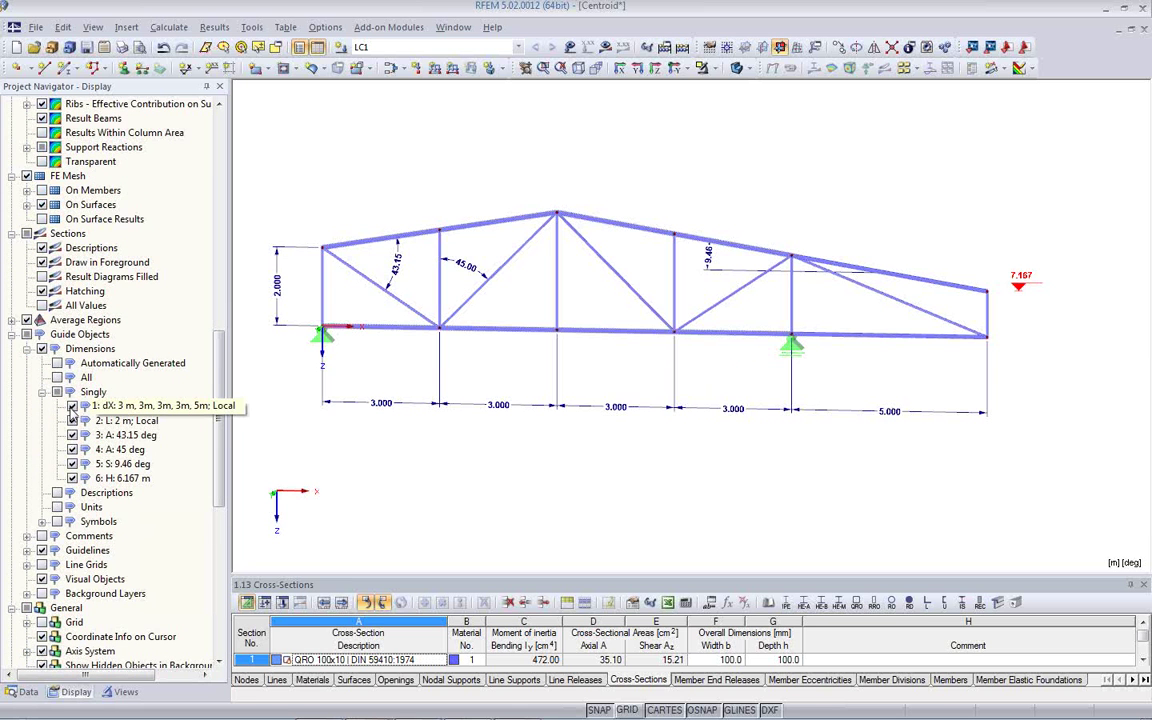
Hide dimensions 1, 2, 3 and 6 individually and show each of them again
left_click(72, 406)
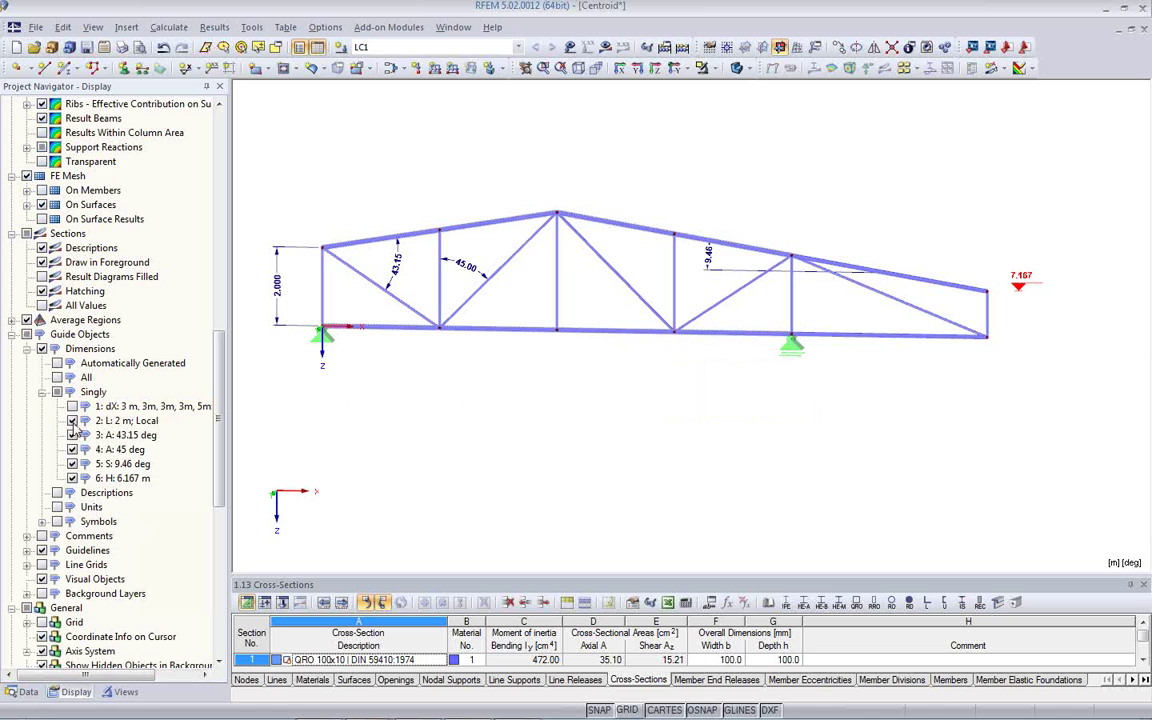
left_click(72, 421)
left_click(72, 435)
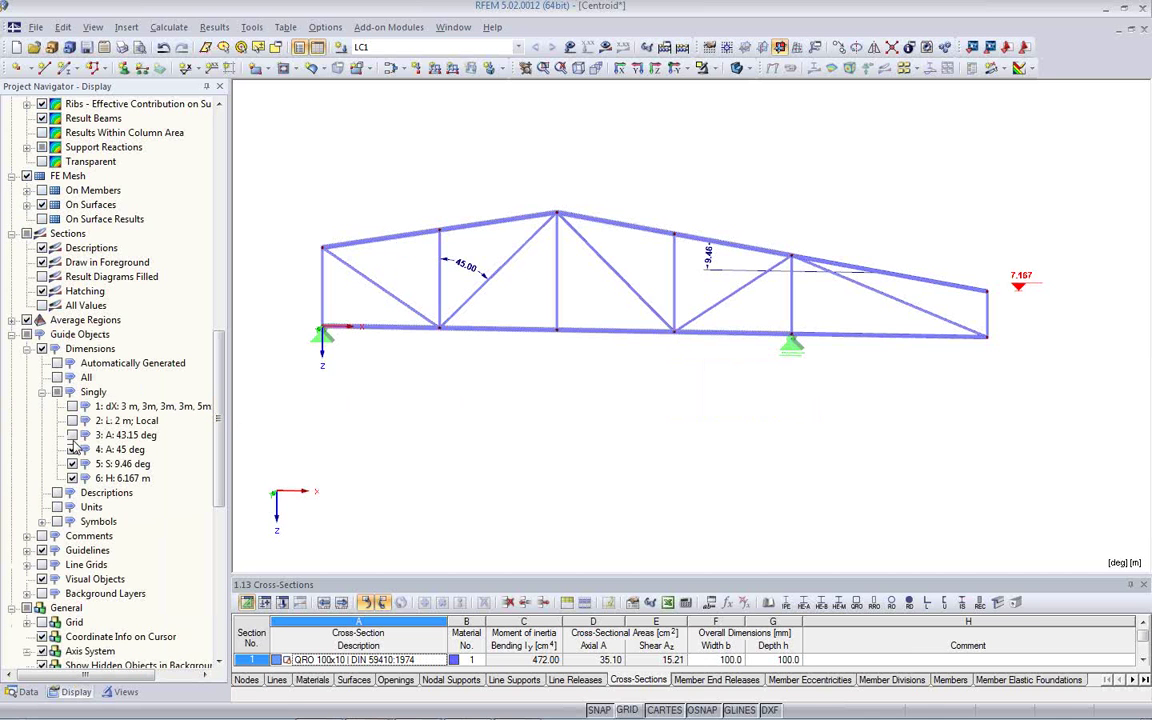
left_click(72, 435)
left_click(72, 421)
left_click(72, 406)
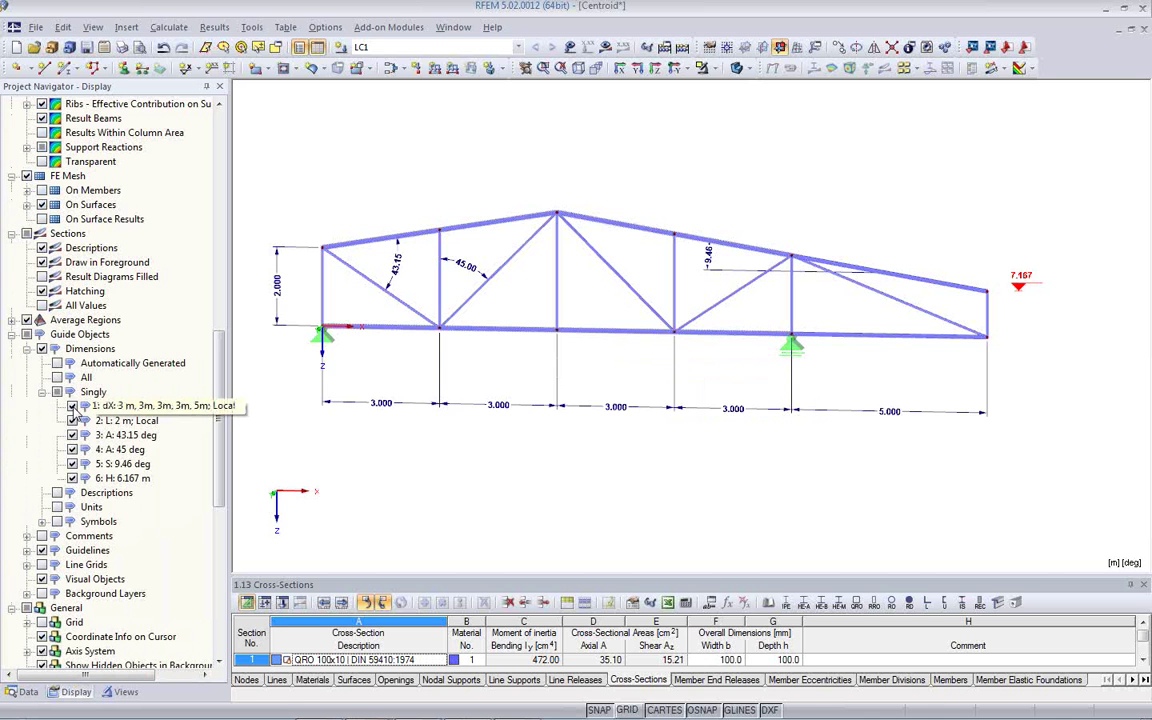
left_click(72, 479)
left_click(72, 479)
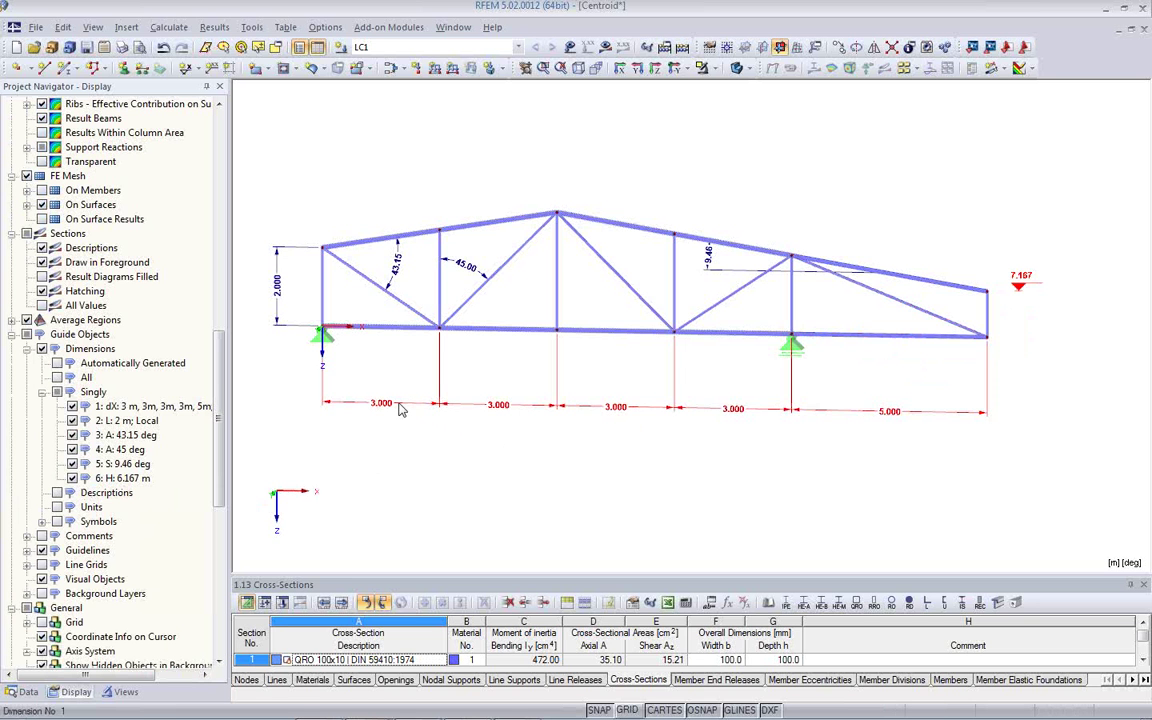
Give the 45° angular dimension between the vertical and the adjacent diagonal the symbol <alfa>
double_click(474, 277)
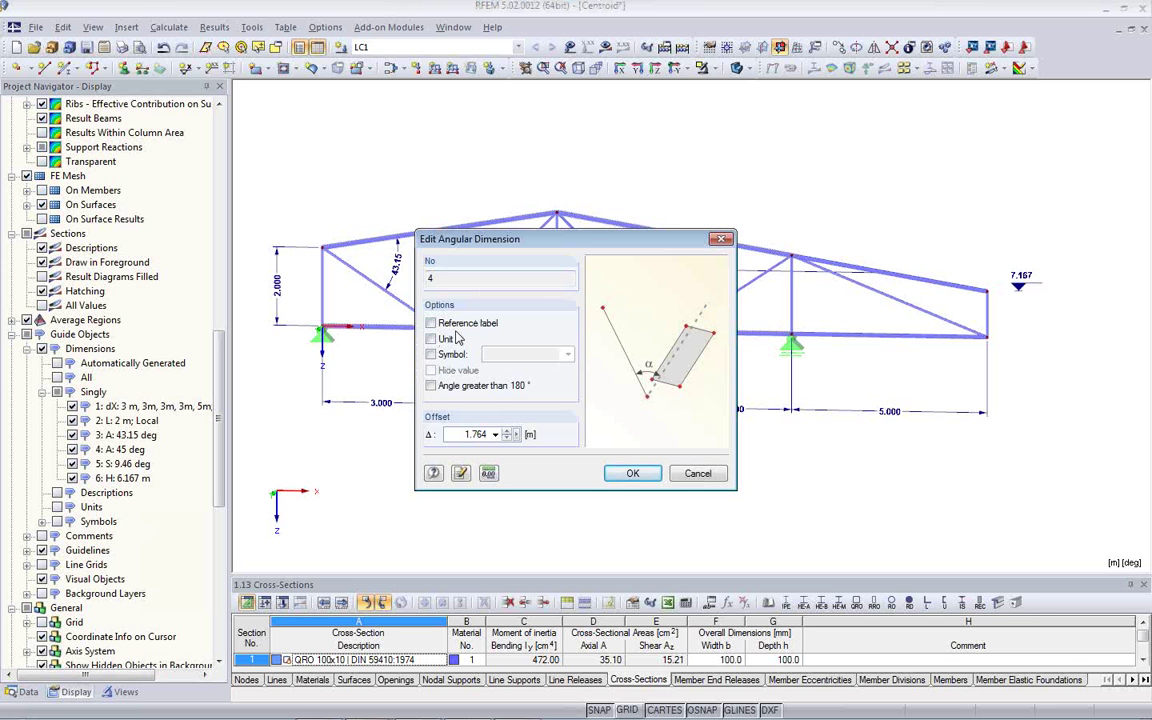
left_click(436, 354)
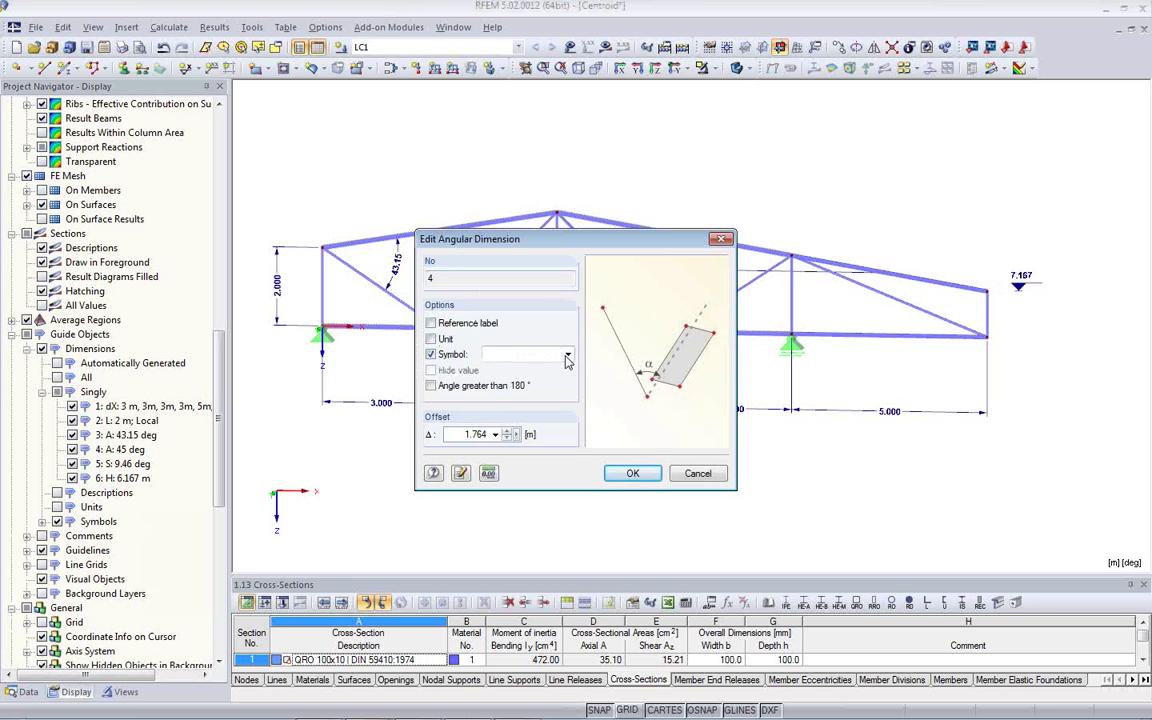
left_click(566, 357)
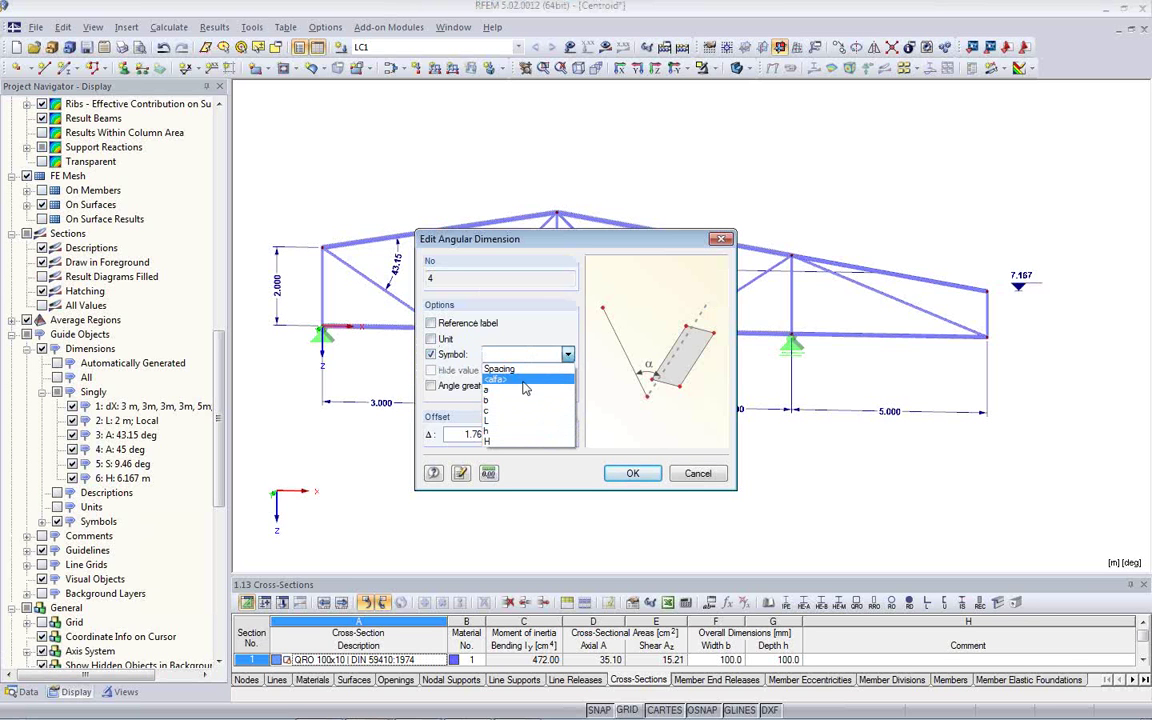
left_click(522, 380)
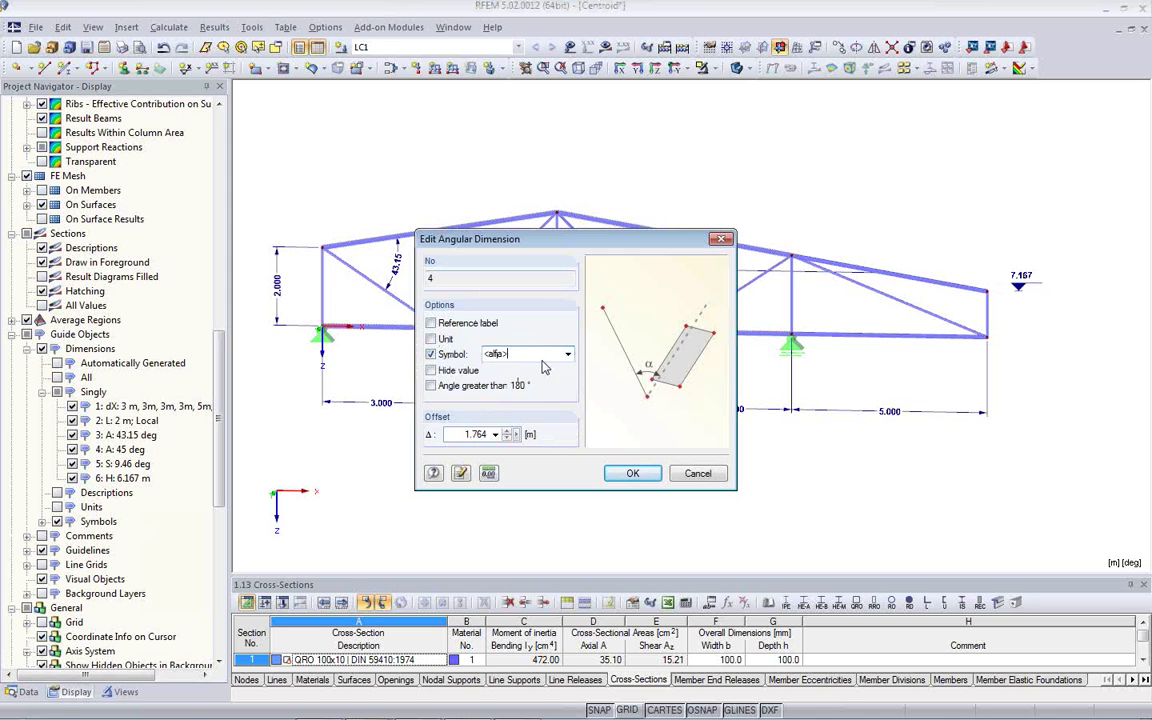
left_click(632, 473)
scroll(459, 287, "up", 3)
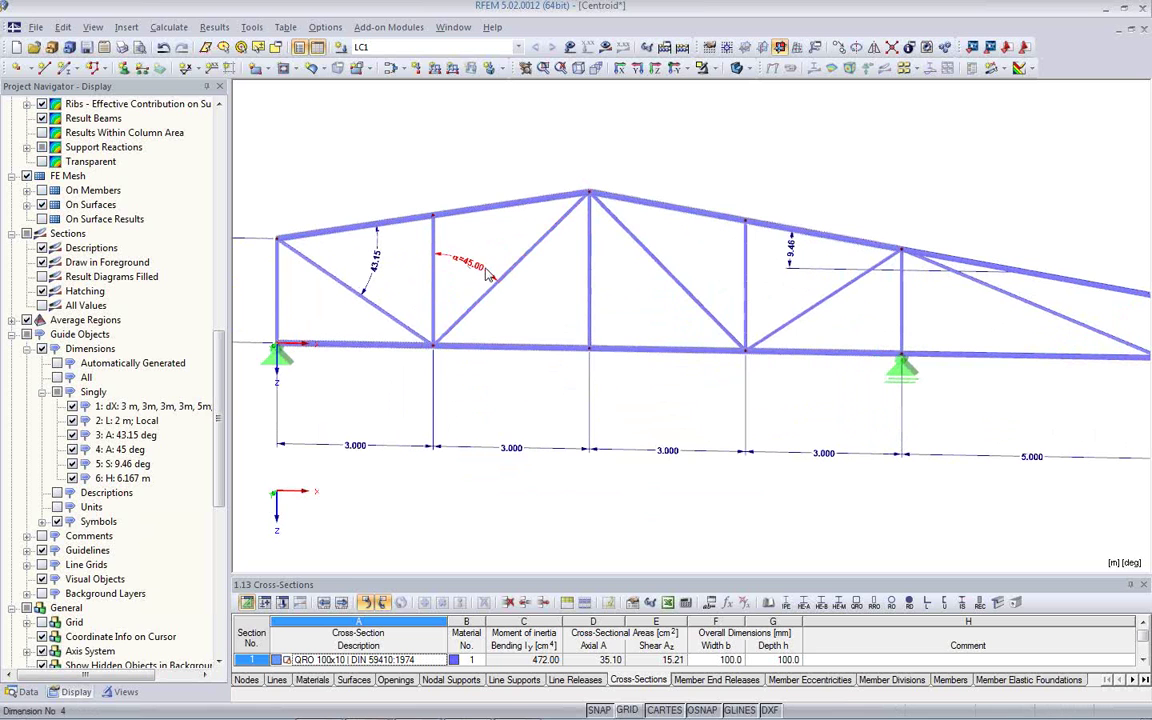
Turn on the unit display for the dimensions from the options of the 45° angular dimension
double_click(487, 275)
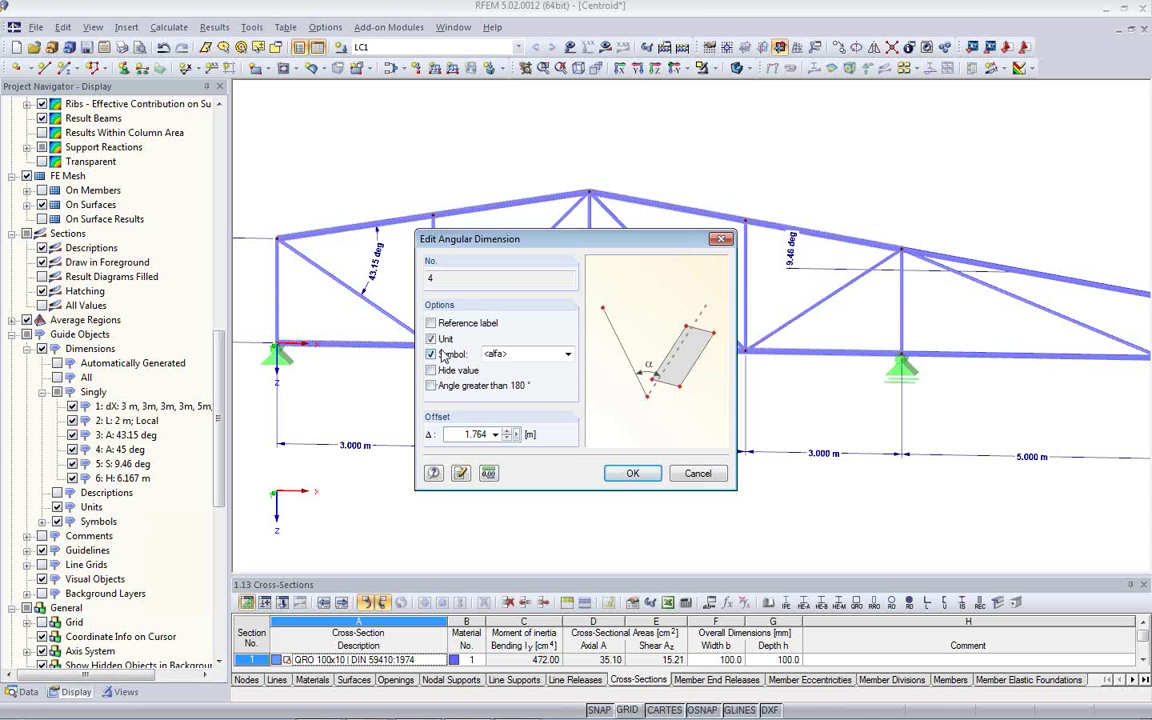
left_click_drag(466, 239, 455, 383)
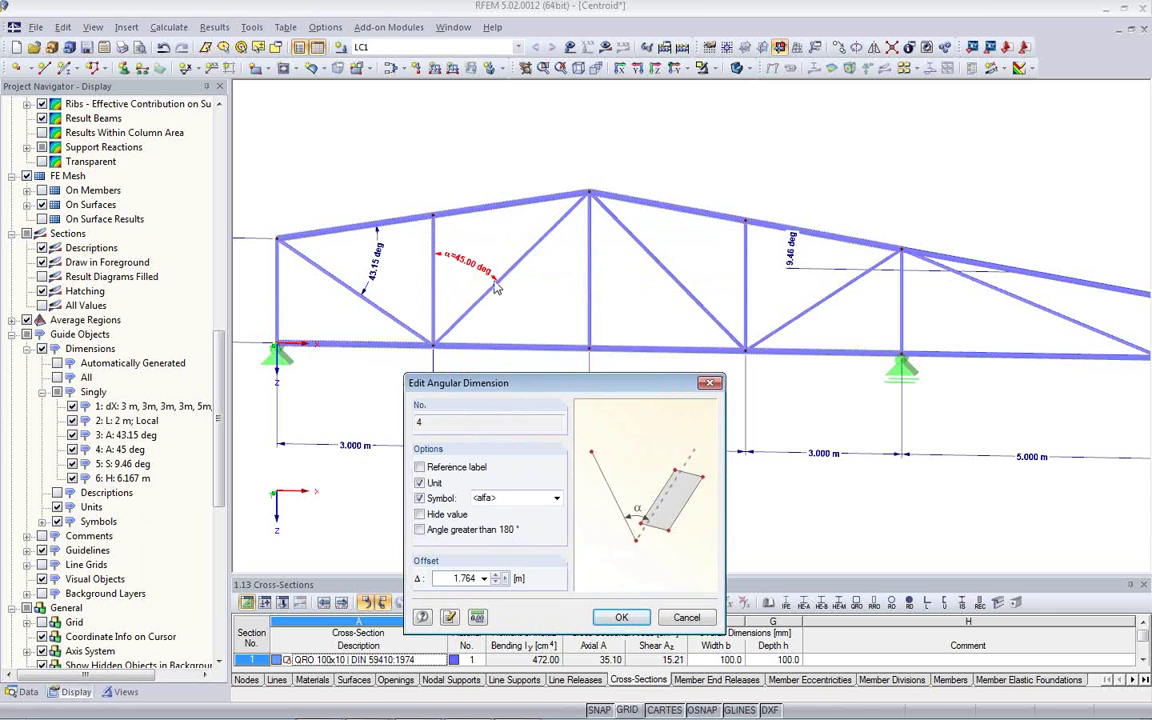
left_click_drag(540, 388, 660, 223)
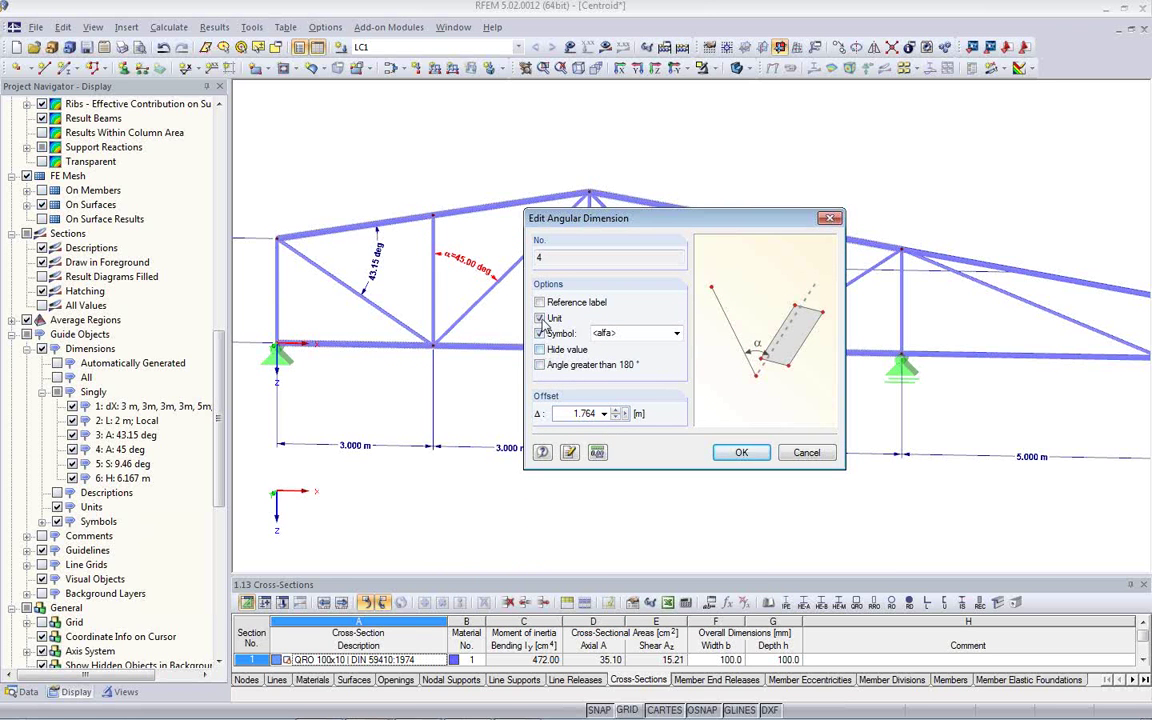
left_click(806, 453)
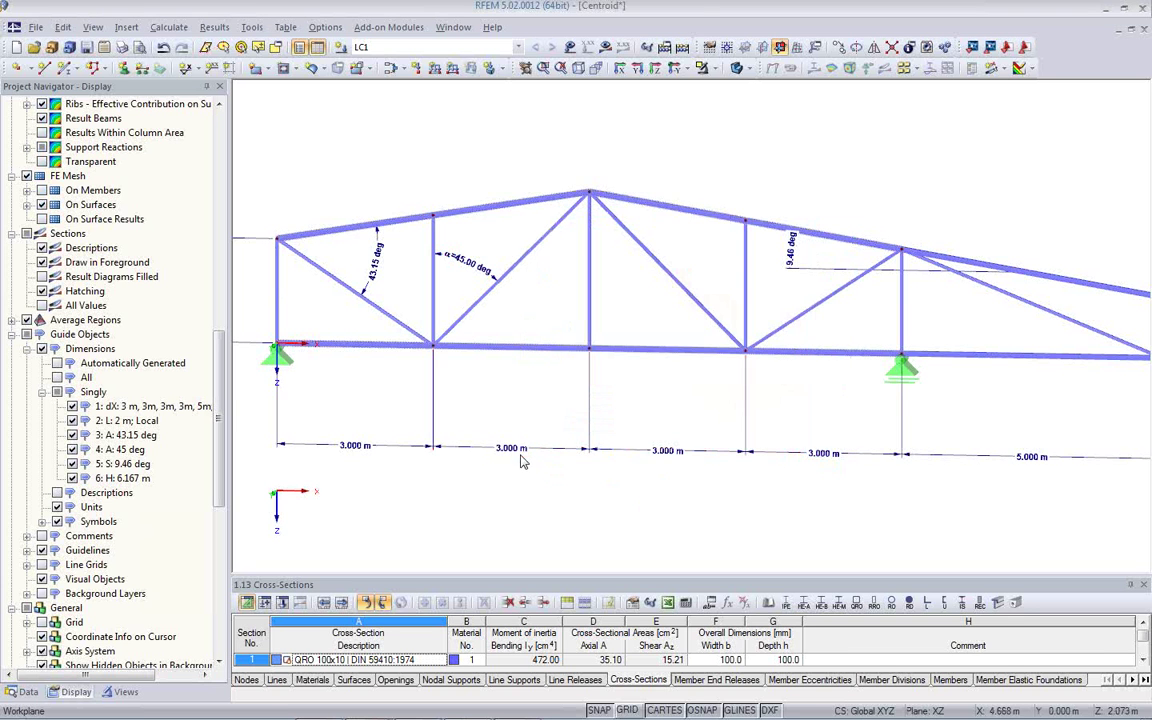
Try the reference label on the linear dimension chain below the truss, and give it the custom symbol Length instead
double_click(470, 411)
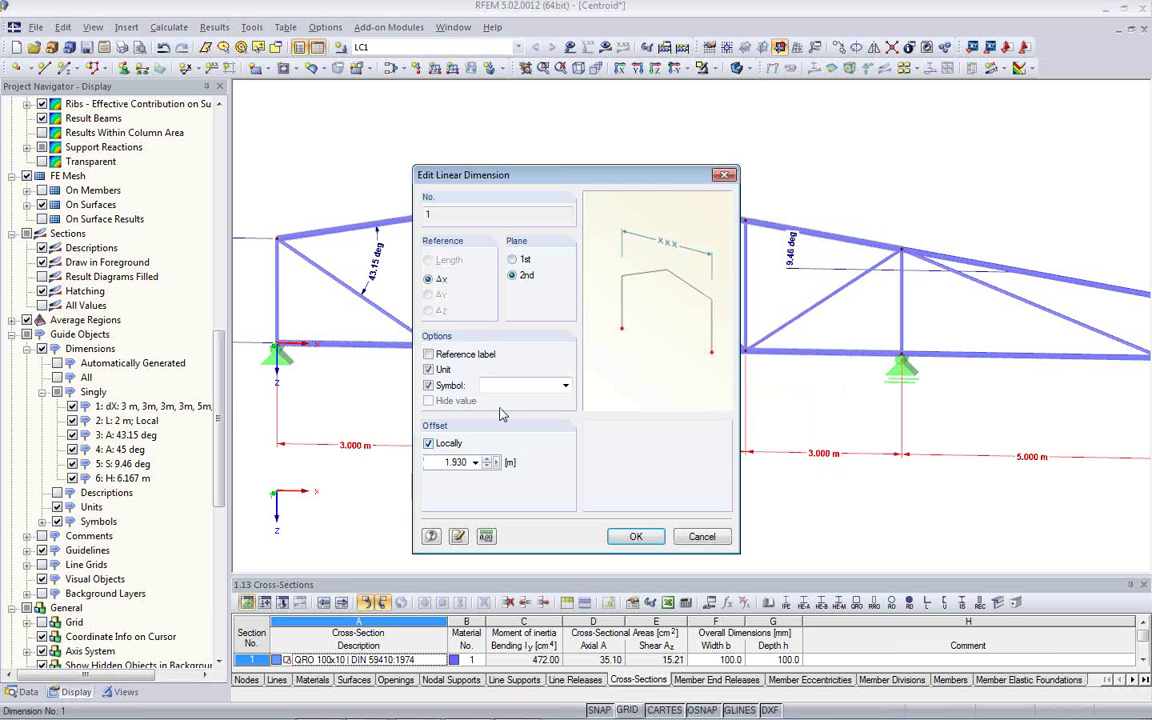
left_click(429, 355)
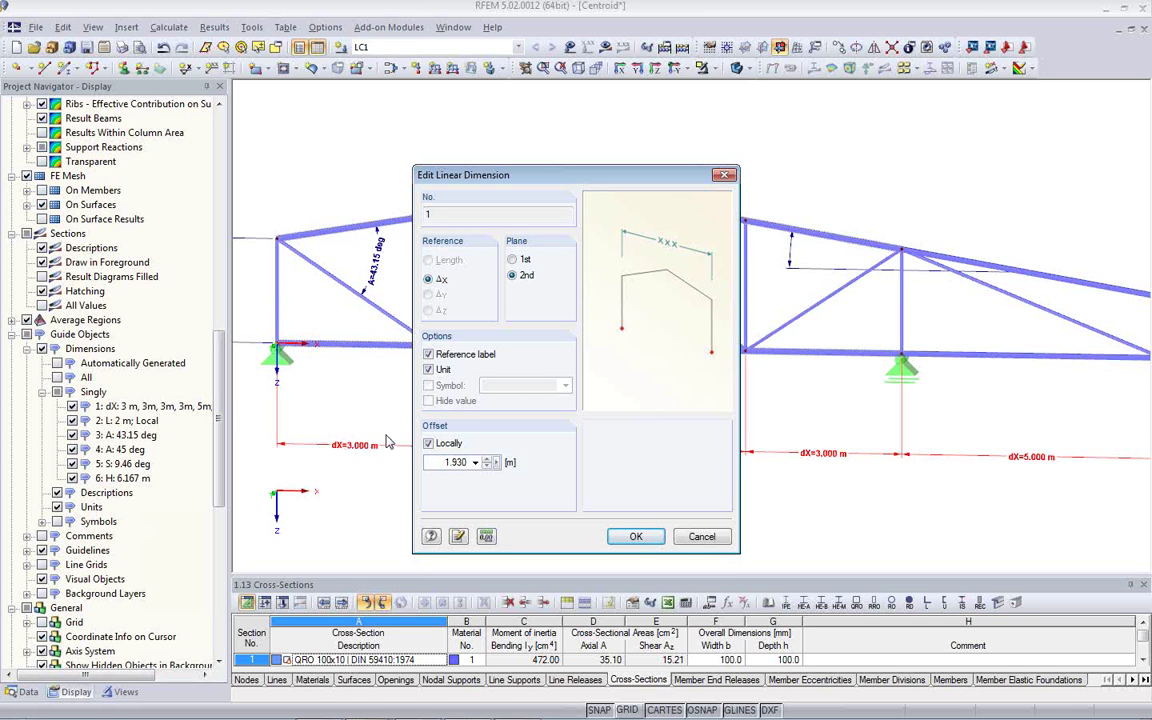
left_click(428, 354)
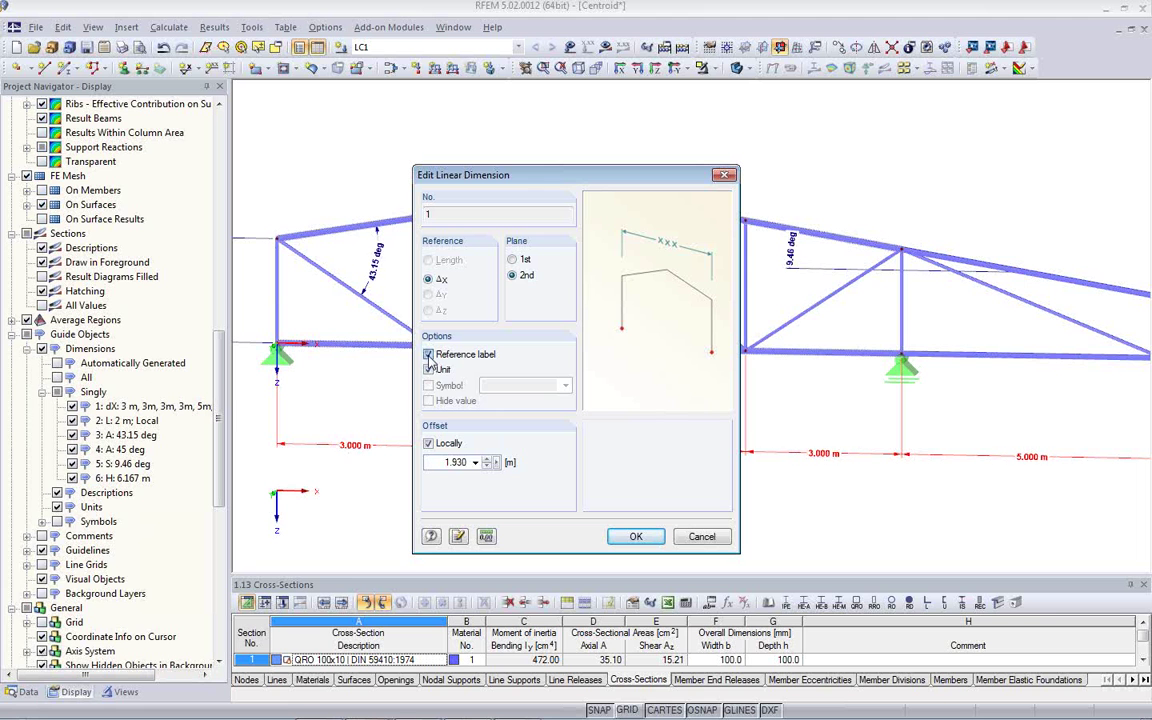
left_click(429, 386)
left_click(509, 385)
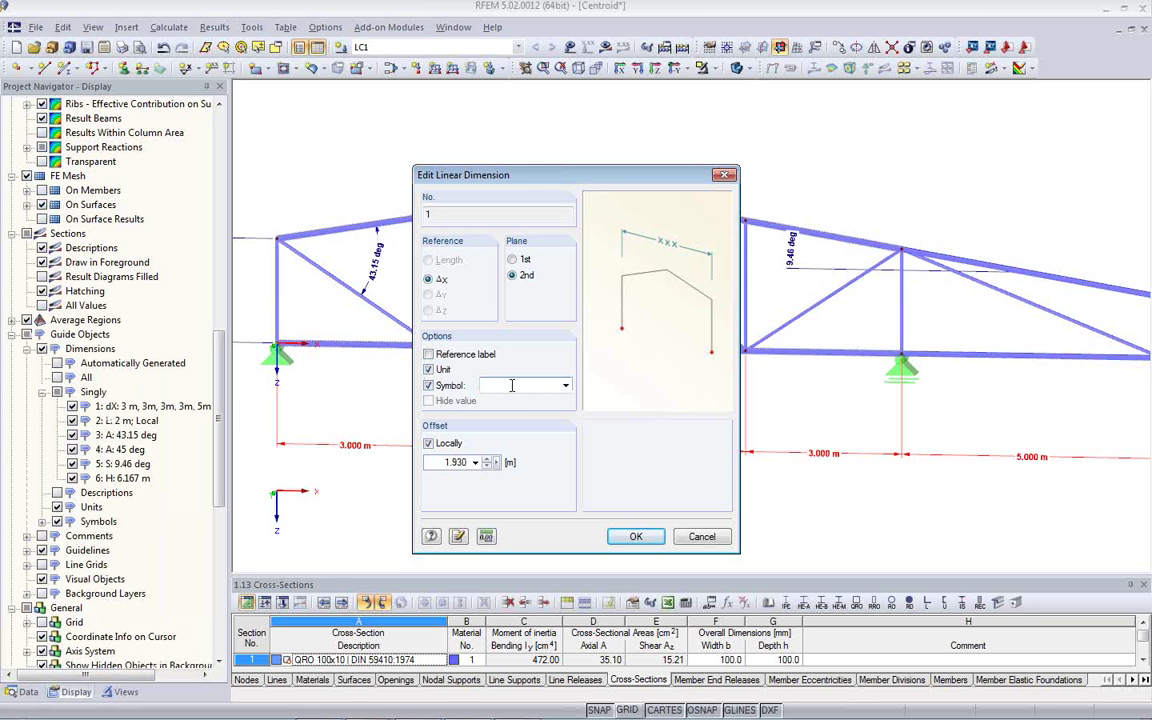
type("Length")
left_click(636, 536)
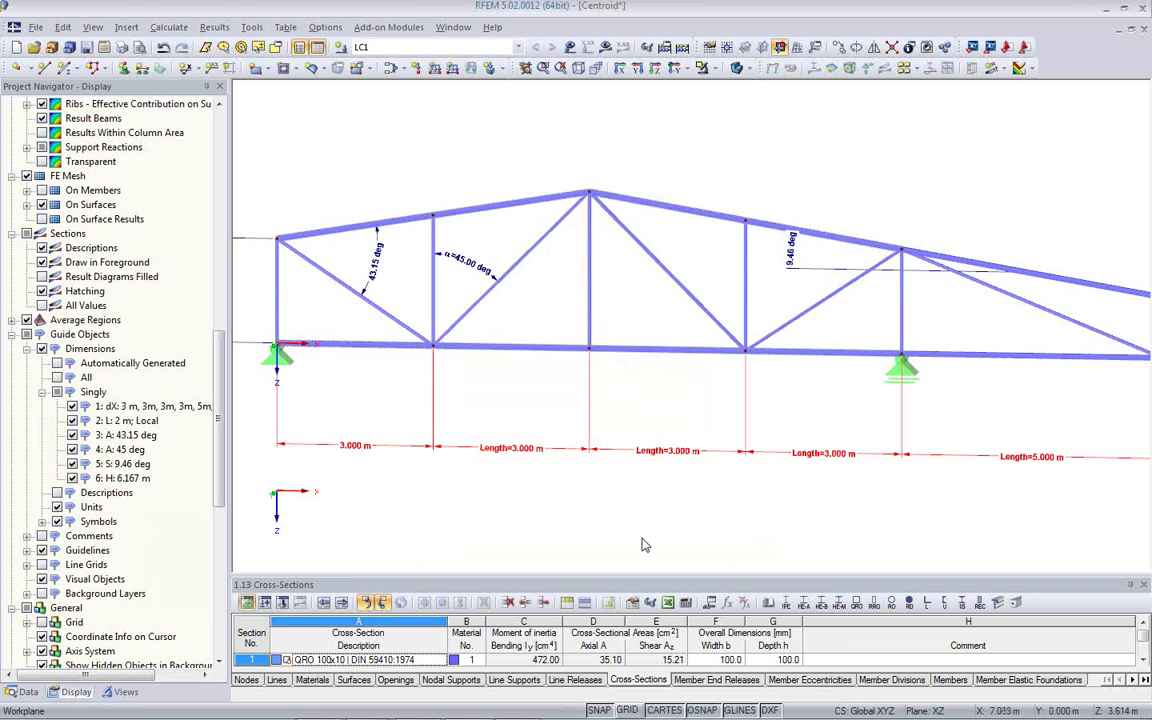
left_click(377, 462)
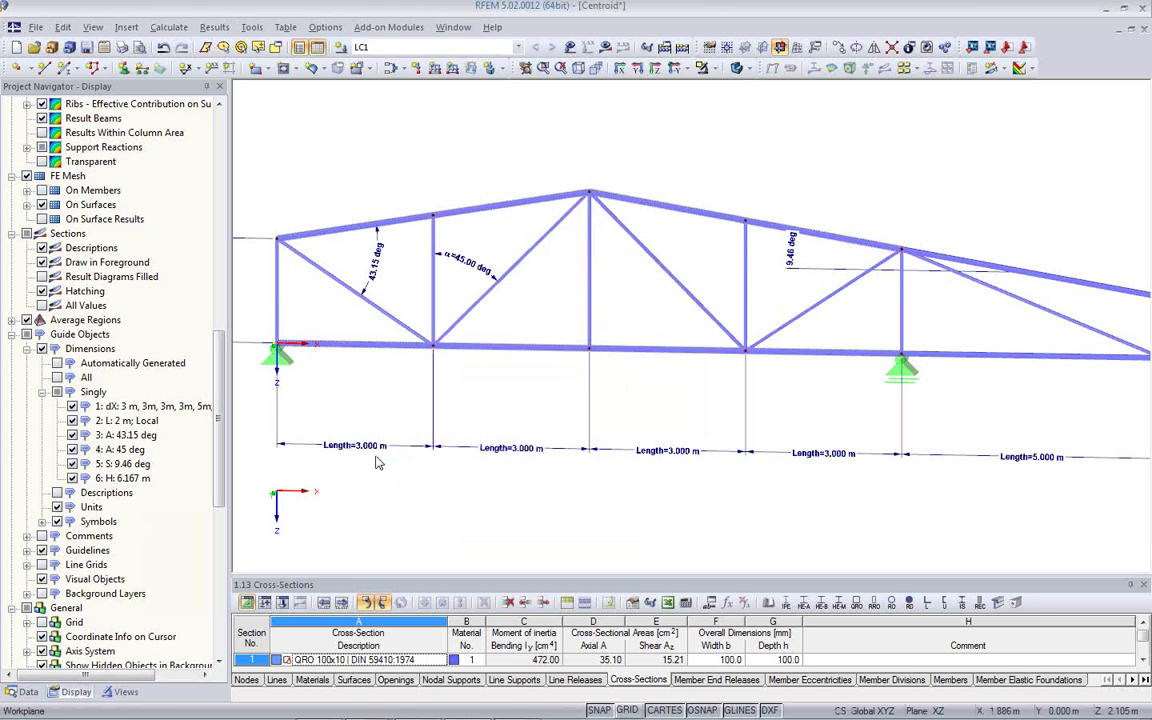
Measure the angle between member 11, the diagonal descending from the apex, and the adjacent vertical member 16
left_click(253, 28)
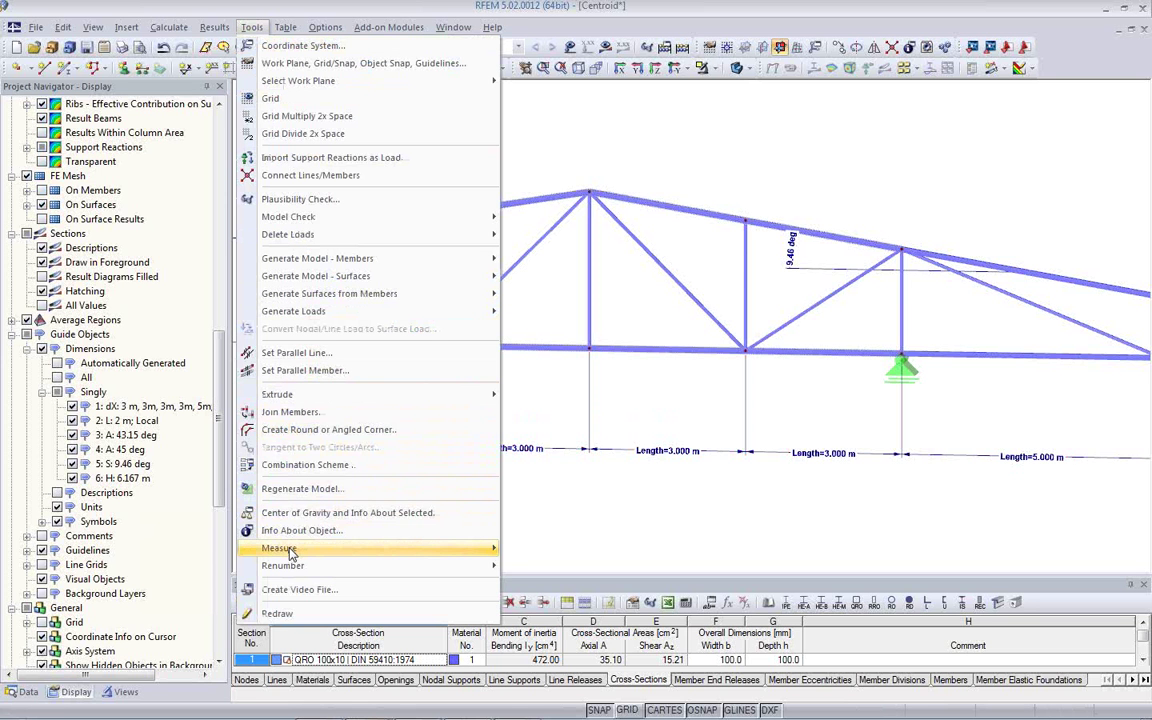
mouse_move(291, 554)
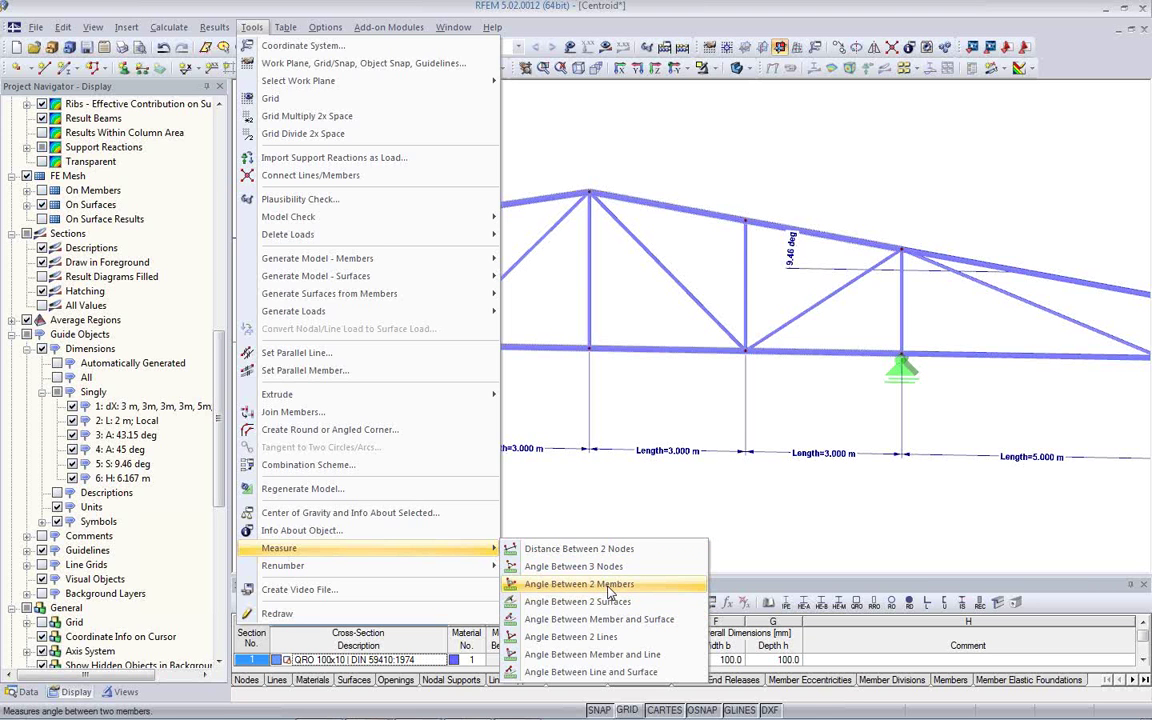
left_click(610, 586)
left_click(689, 292)
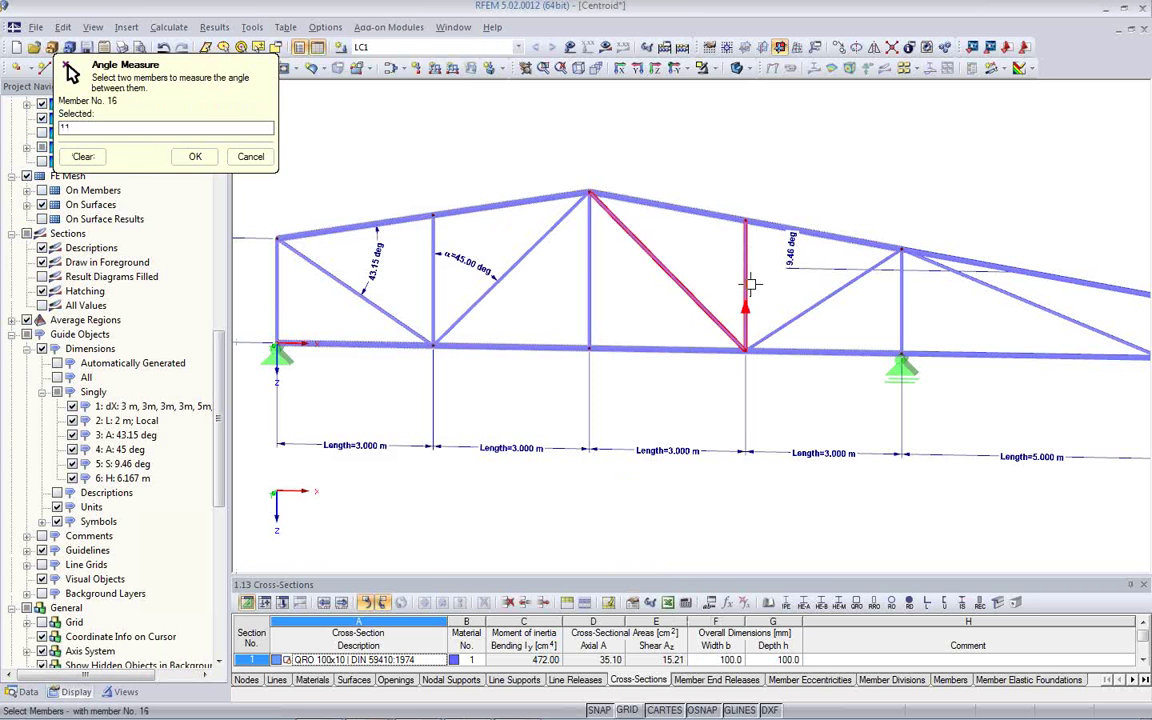
left_click(747, 285)
left_click_drag(550, 235, 428, 210)
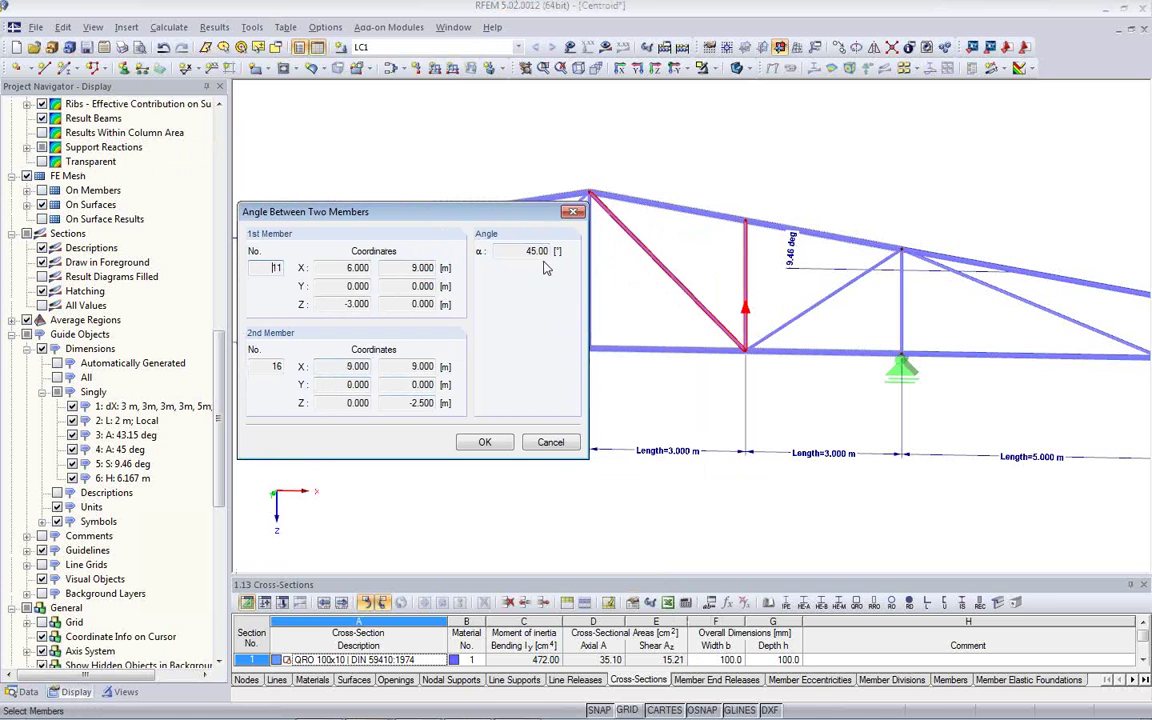
left_click(548, 443)
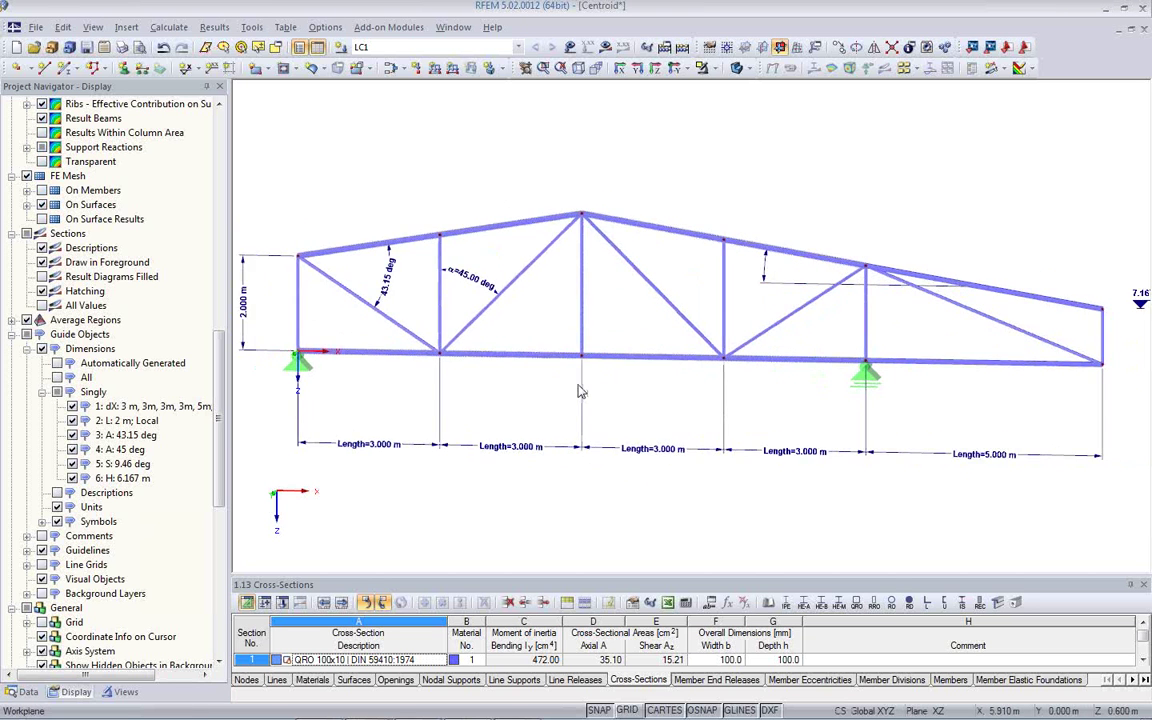
Hide all dimensions and calculate the center of gravity and object info for the entire selected truss
left_click(42, 349)
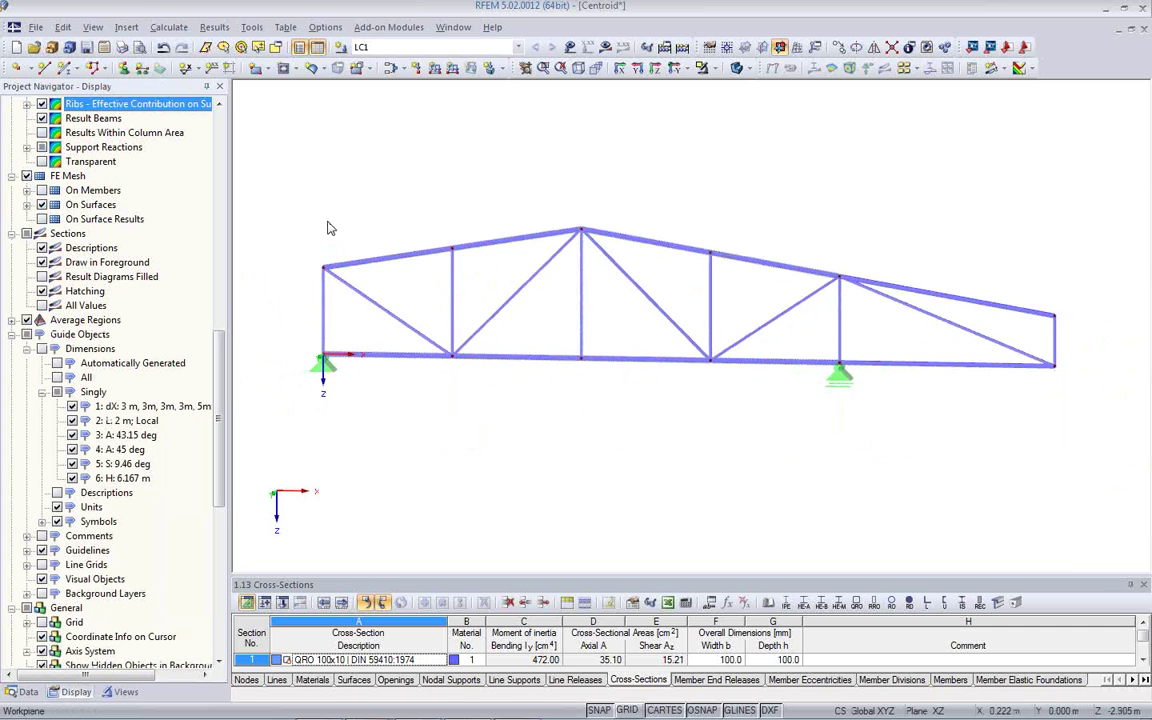
left_click_drag(285, 153, 1080, 452)
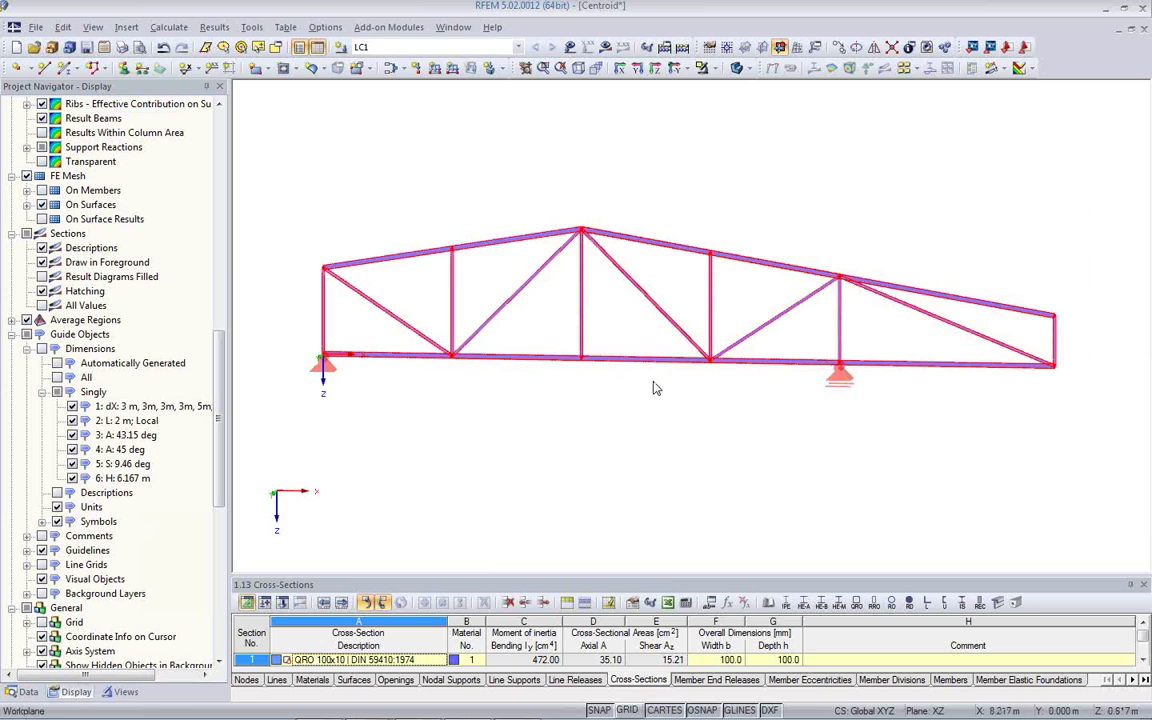
right_click(467, 249)
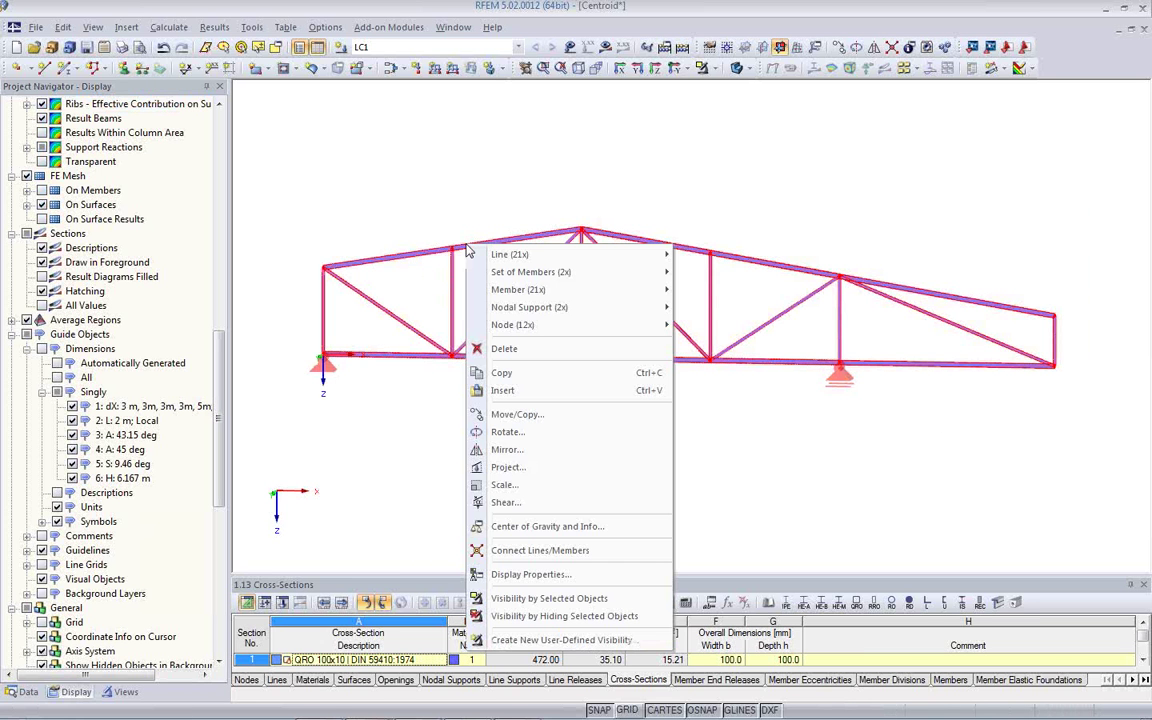
left_click(554, 533)
left_click_drag(667, 272, 264, 125)
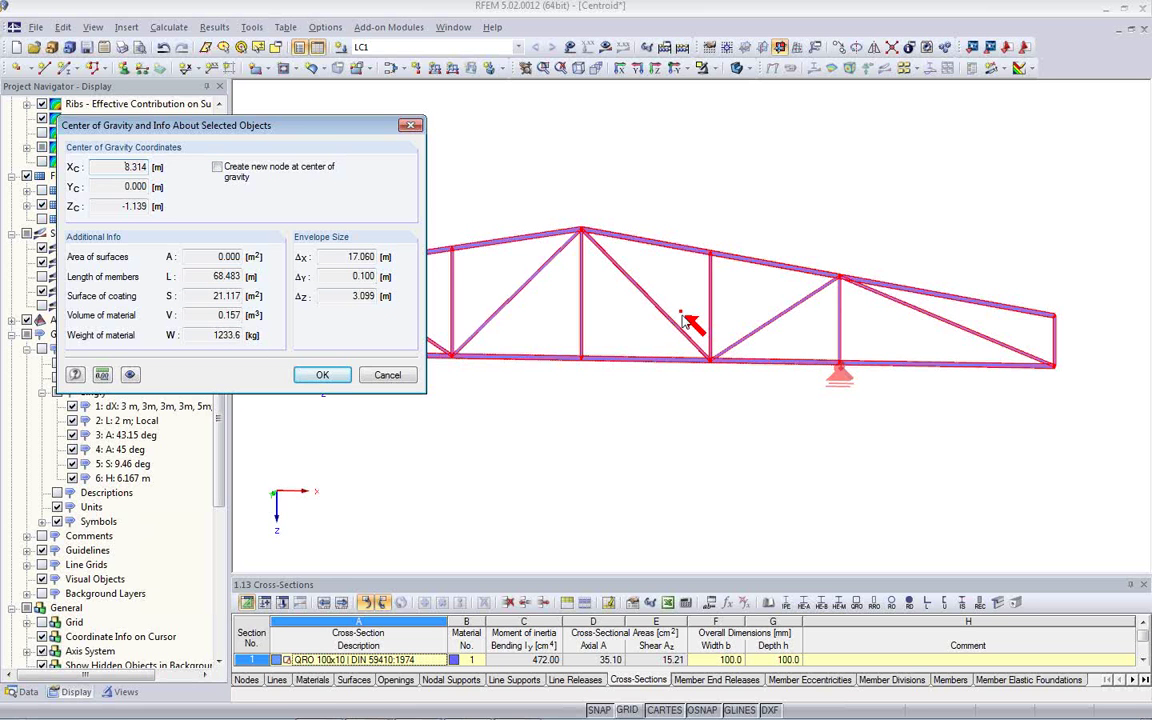
Create a new node at the center of gravity of the entire selected truss
left_click(217, 167)
left_click(322, 375)
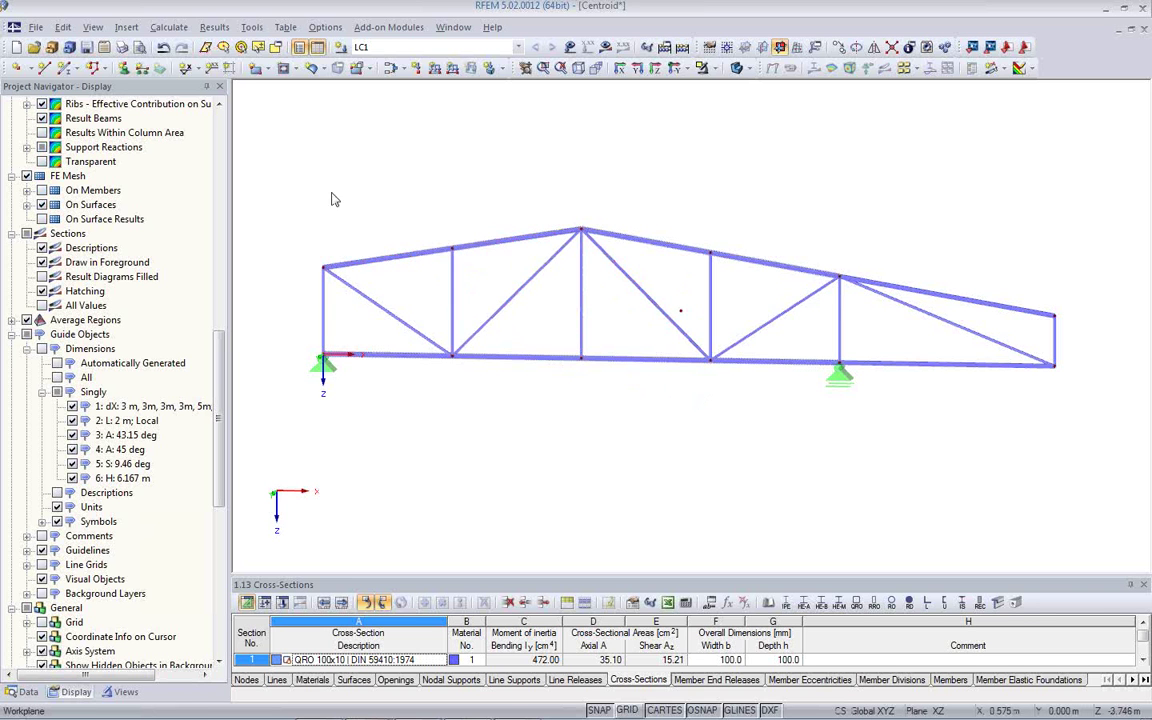
Calculate the center of gravity and object info for only the truss's first bay at the pinned support, without creating a node
left_click_drag(285, 202, 466, 366)
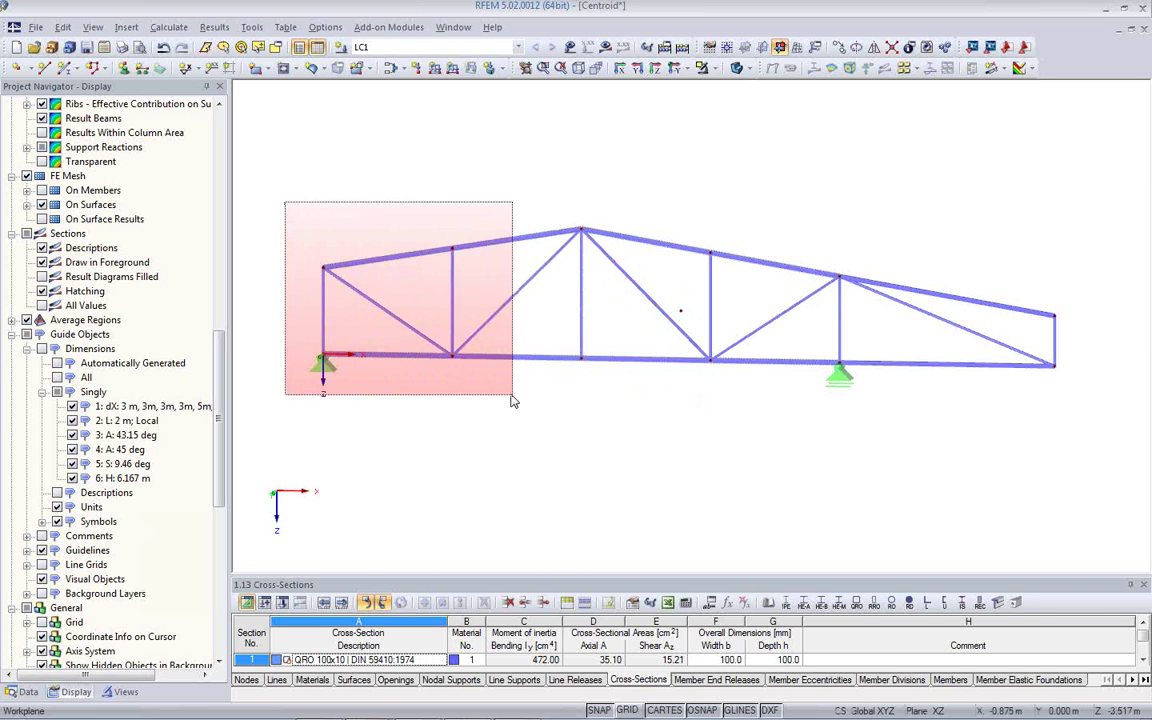
right_click(390, 266)
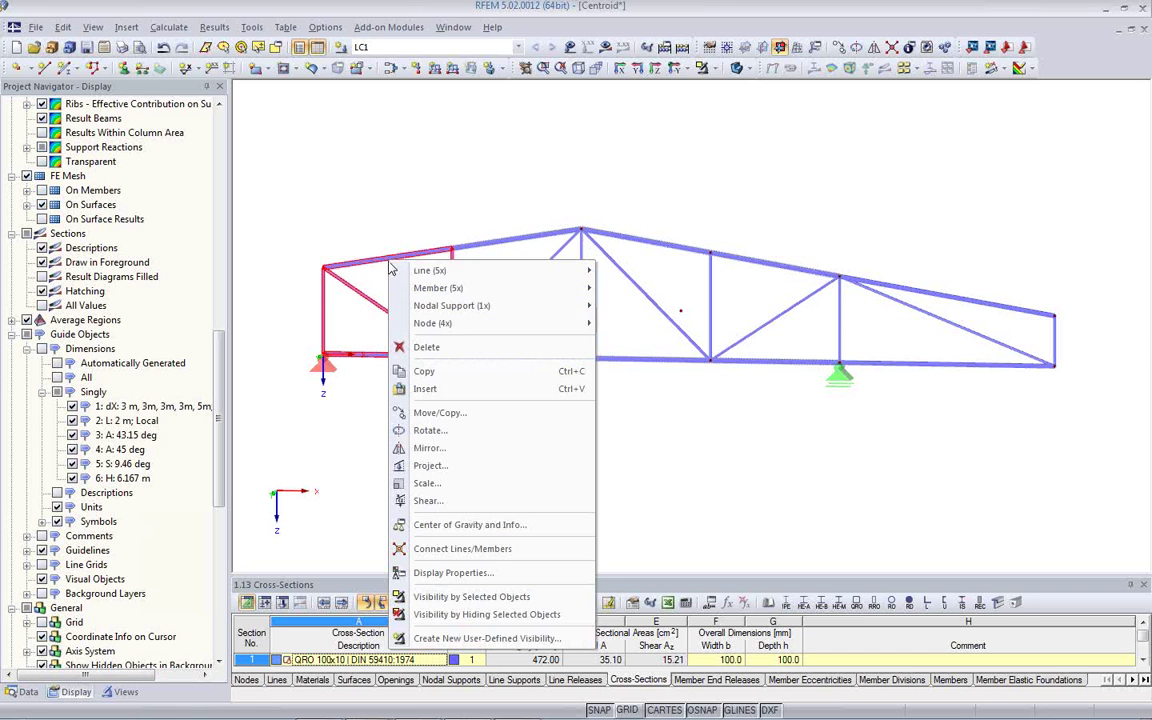
left_click(477, 512)
left_click_drag(550, 229, 785, 234)
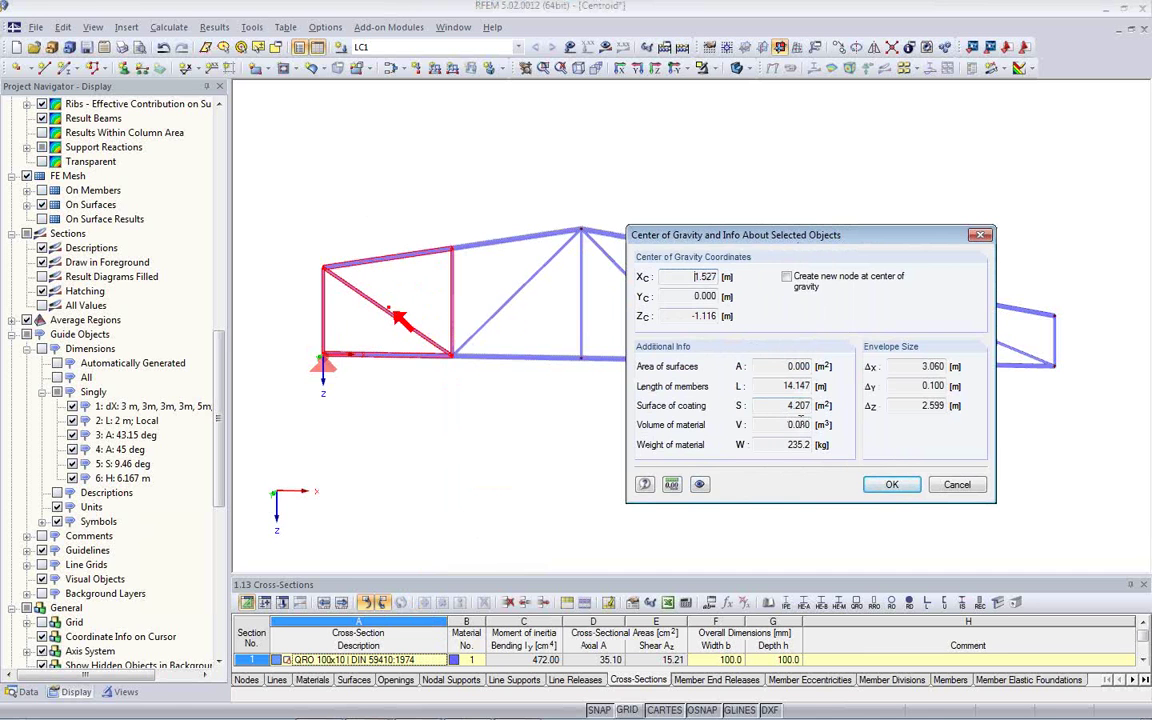
left_click(957, 484)
scroll(746, 478, "down", 1)
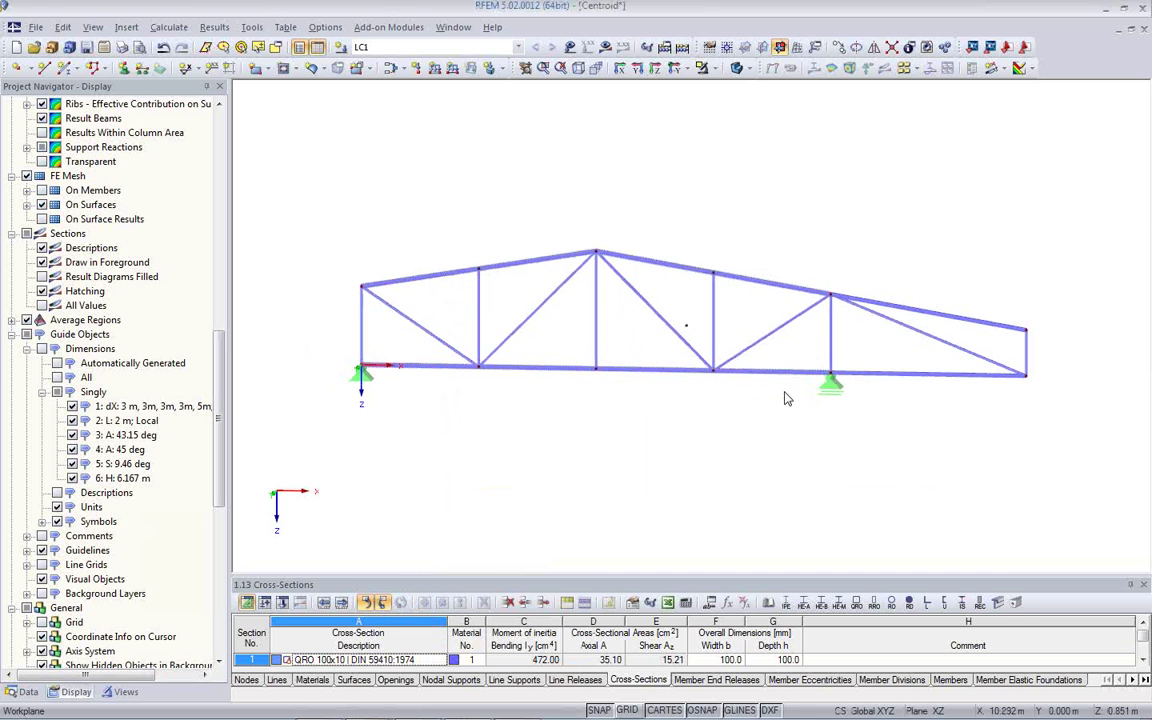
Save and close the Centroid model, and open the Centroid_Surface model from the Webinar project in the Project Manager
left_click(1144, 30)
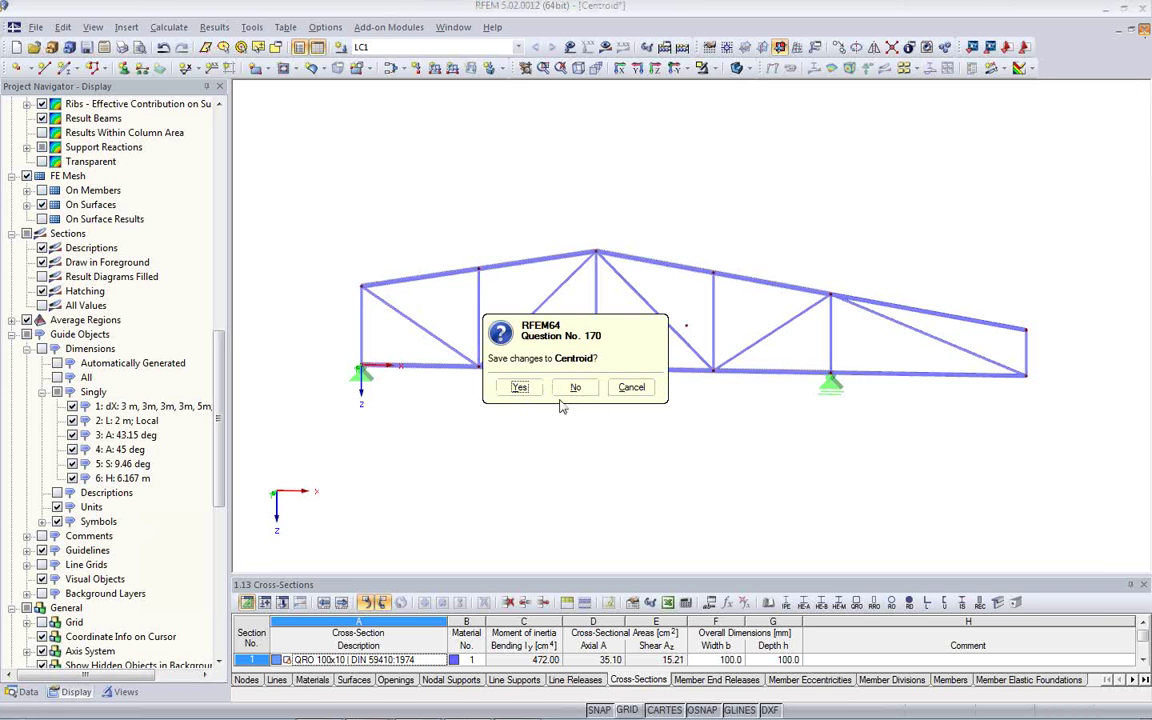
left_click(520, 388)
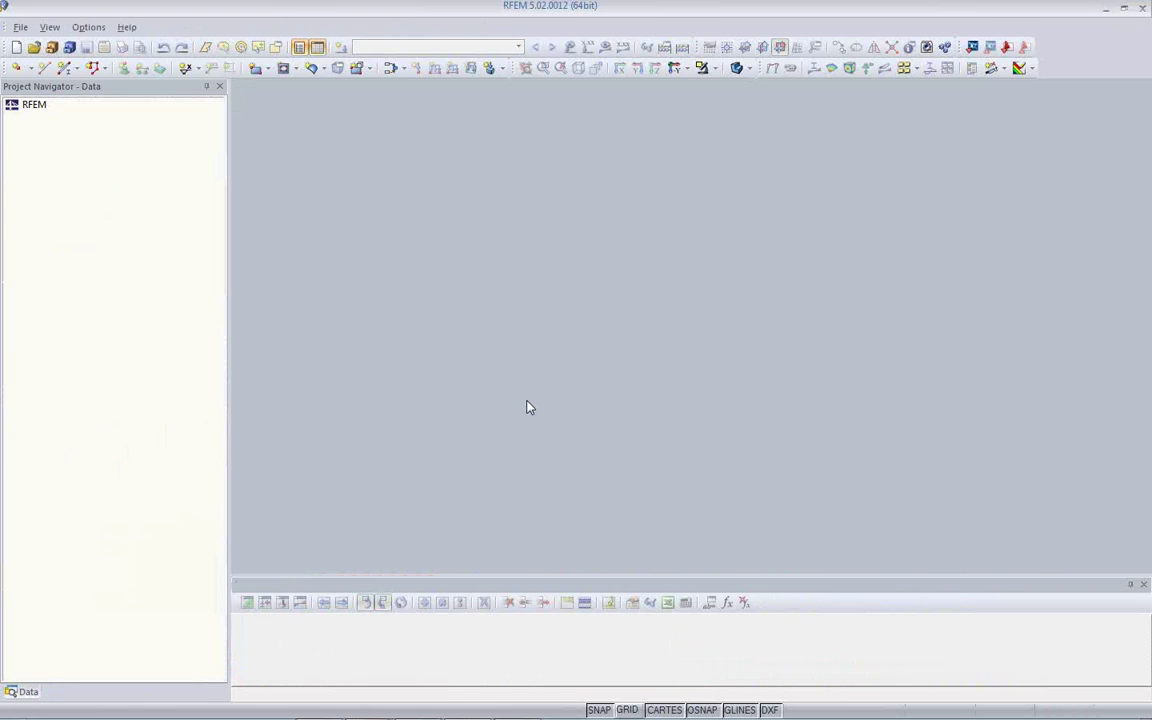
left_click(51, 47)
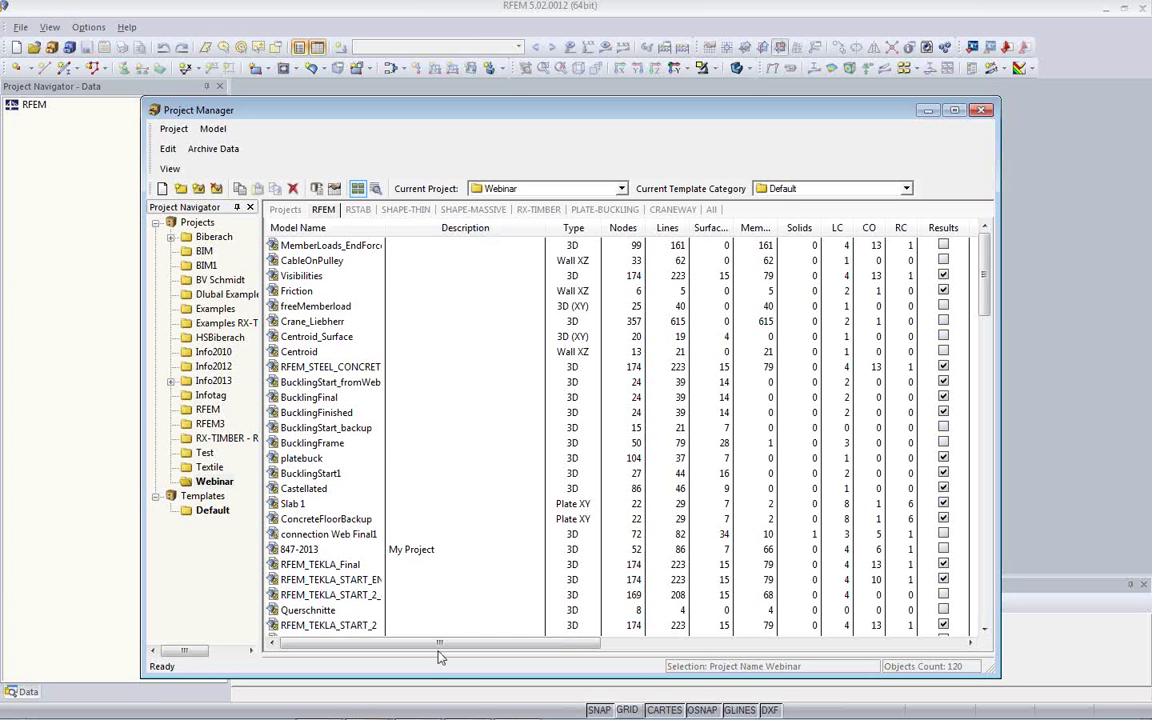
left_click_drag(433, 589, 432, 432)
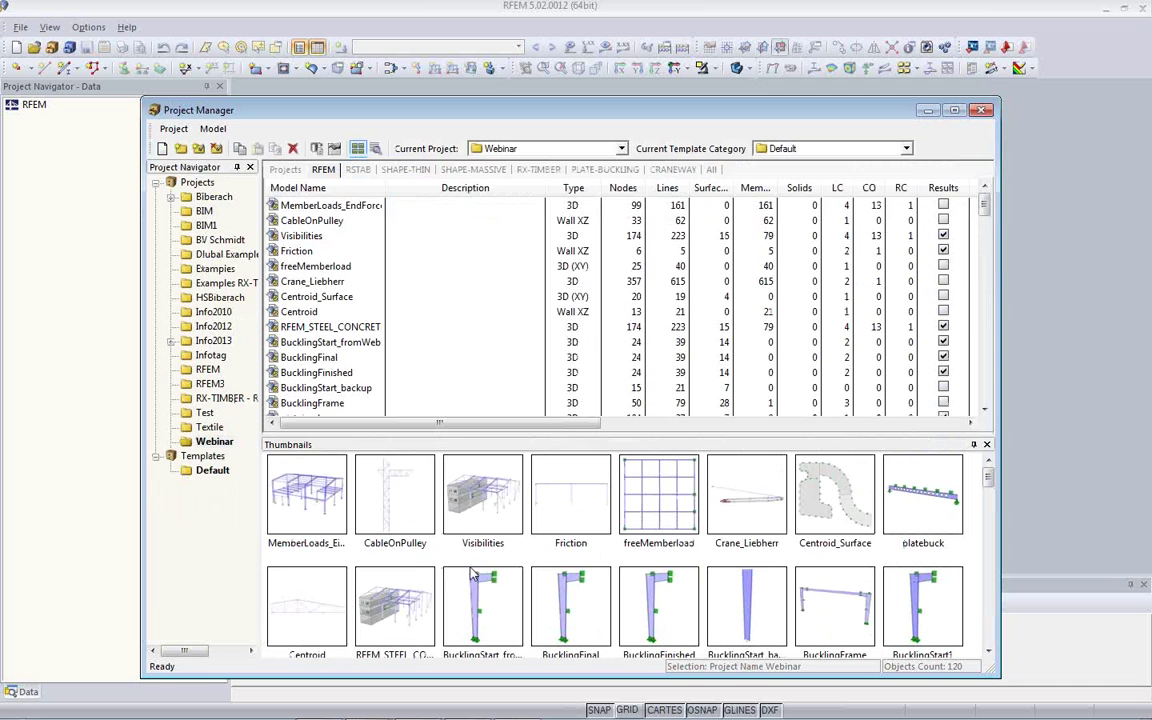
left_click(838, 520)
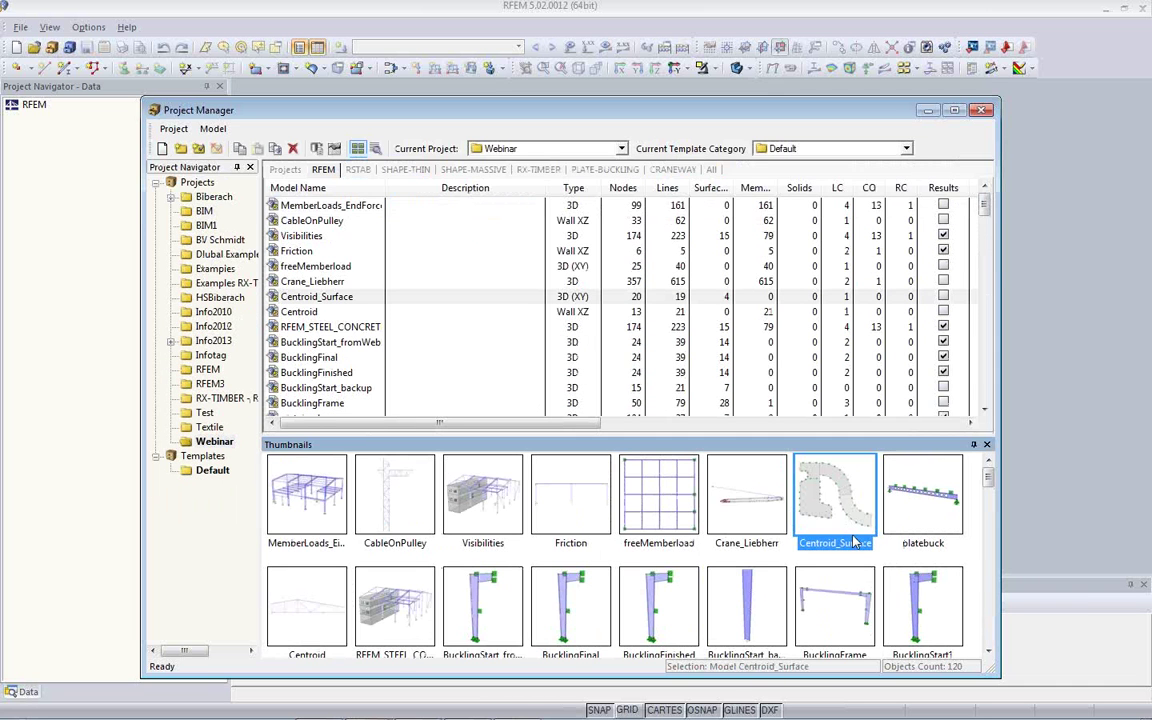
double_click(822, 510)
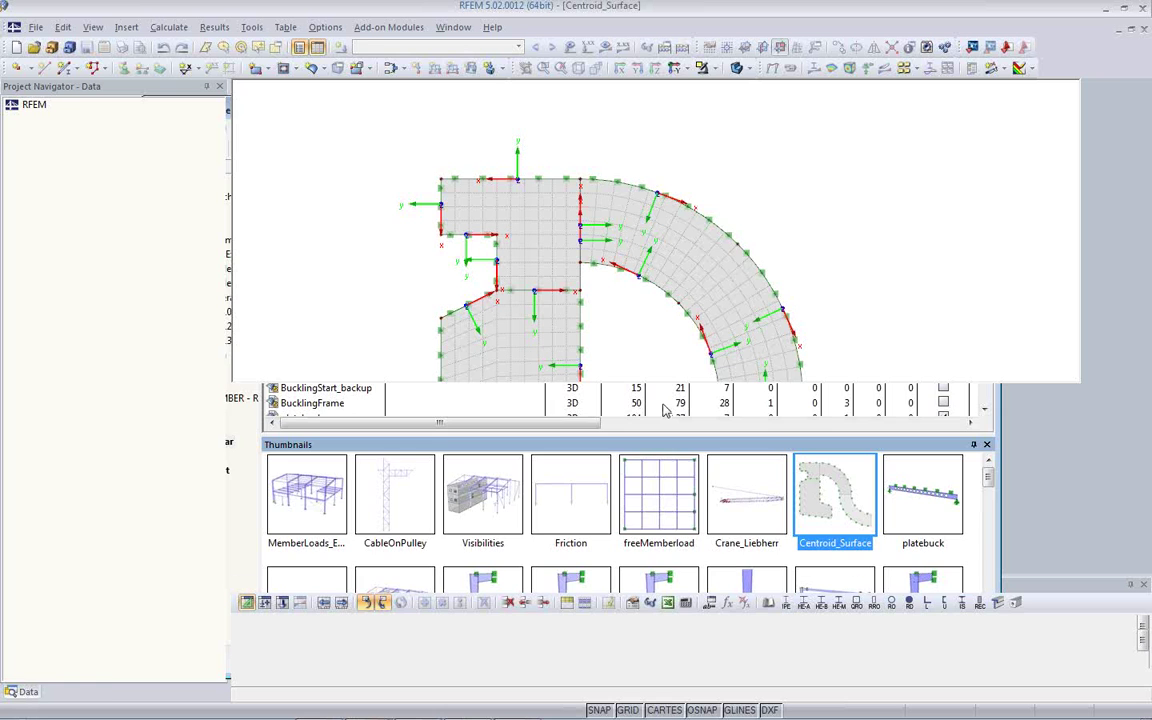
Calculate the center of gravity and object info for surface No. 2, the lower curved surface, without creating a node
middle_click_drag(666, 413, 572, 340)
scroll(572, 340, "down", 1)
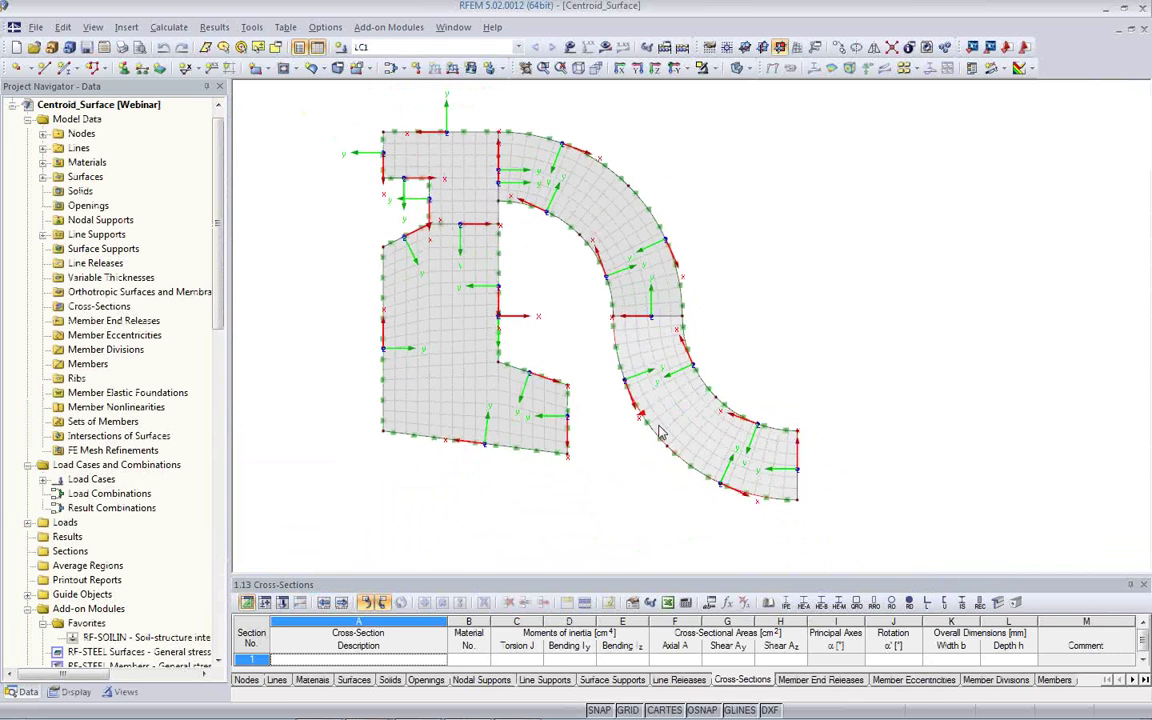
left_click_drag(910, 535, 703, 432)
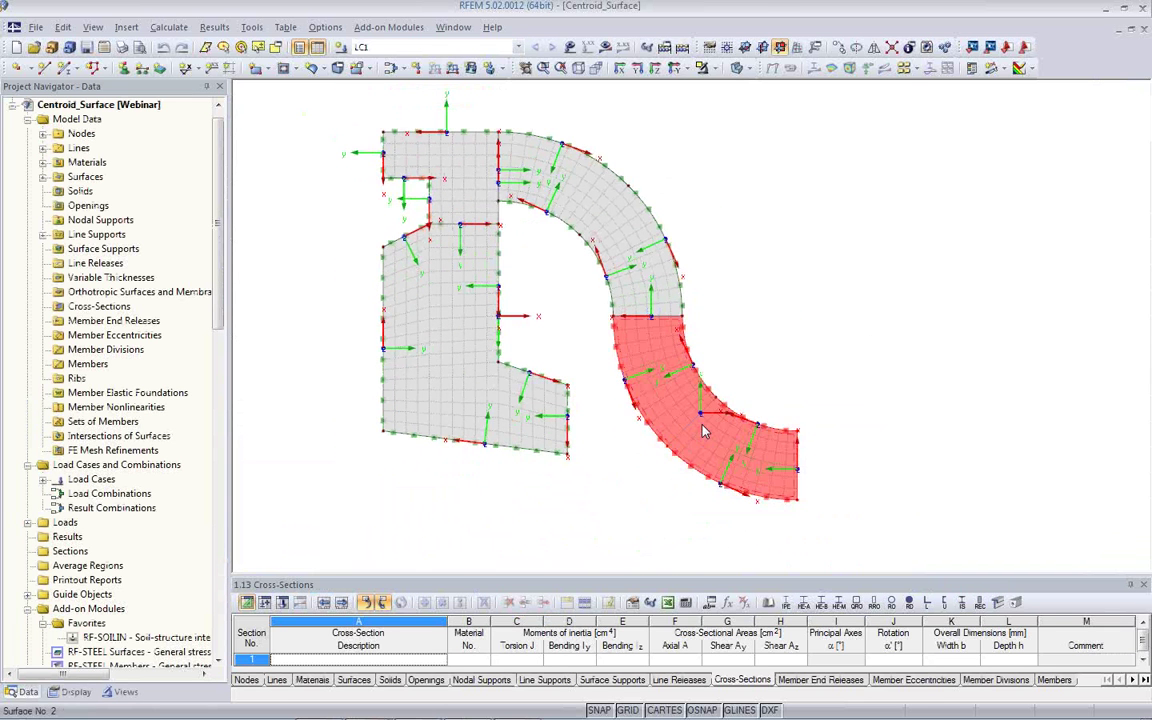
right_click(703, 430)
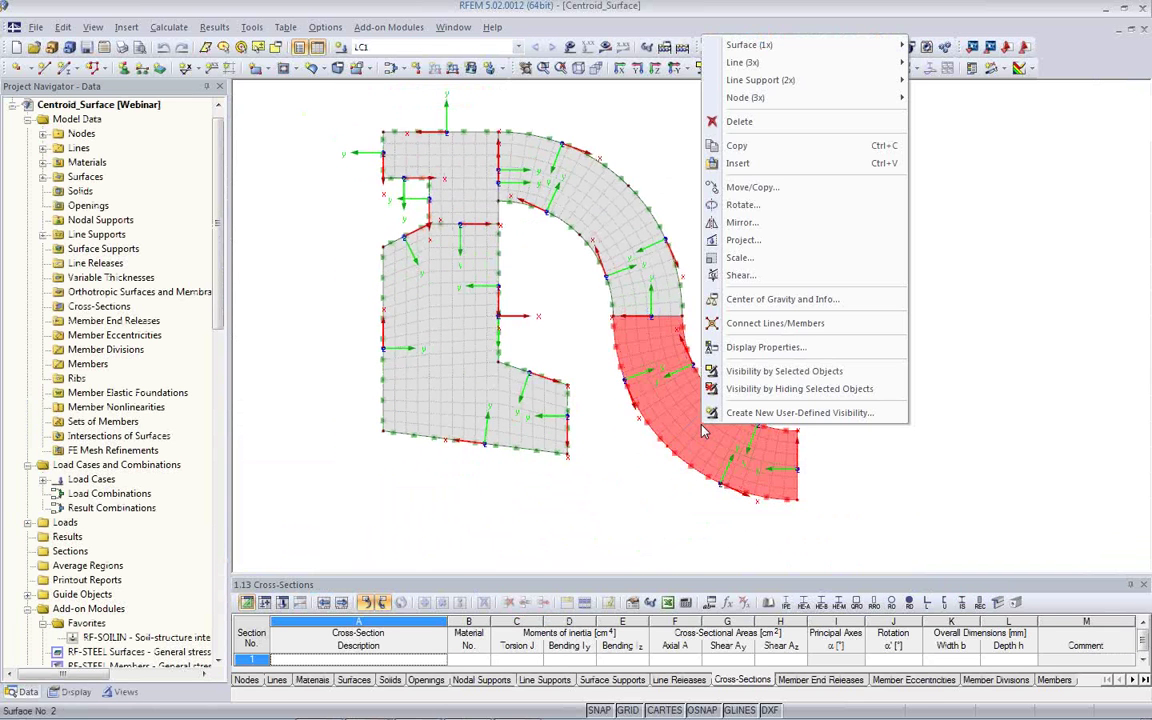
left_click(765, 302)
left_click_drag(630, 245, 413, 217)
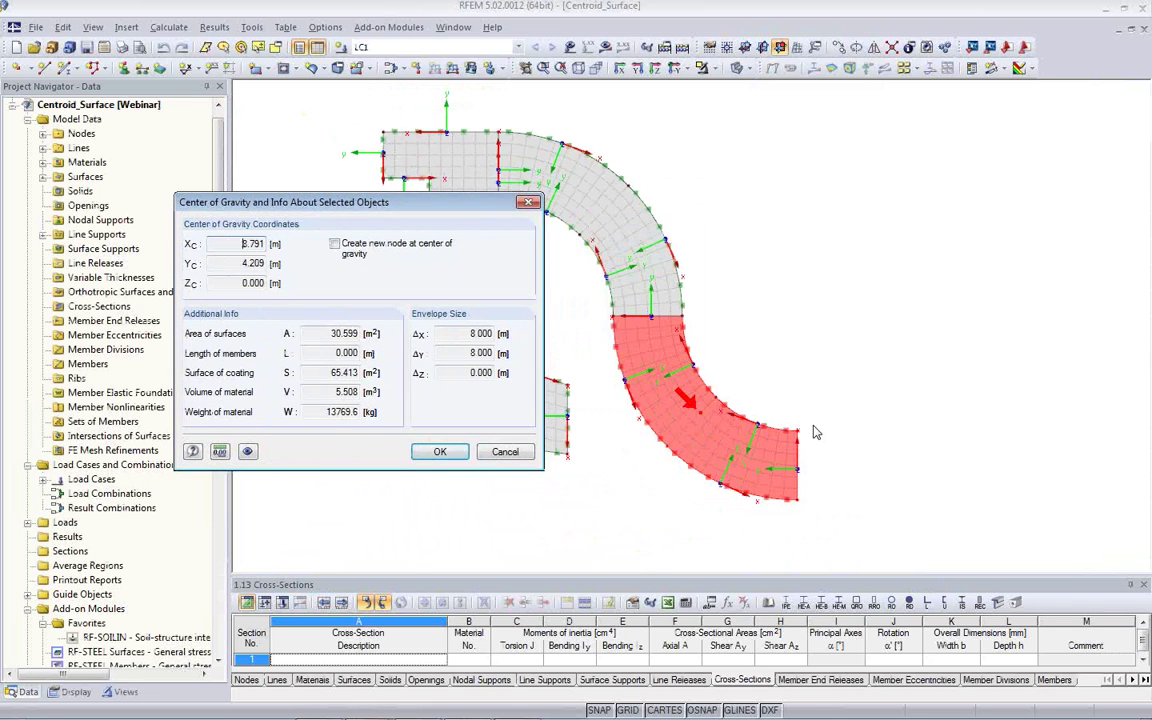
left_click(505, 452)
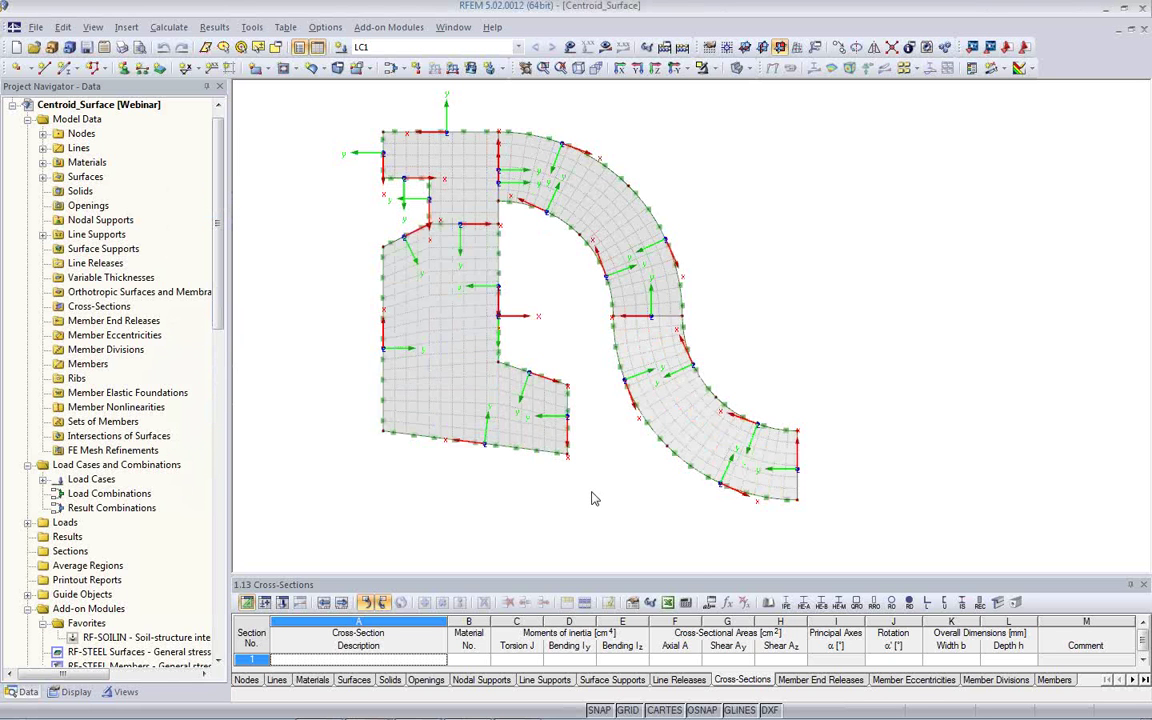
Turn on the display of the surface axis systems x,y,z for the model
middle_click_drag(630, 514, 652, 434, "ctrl")
scroll(652, 434, "up", 2)
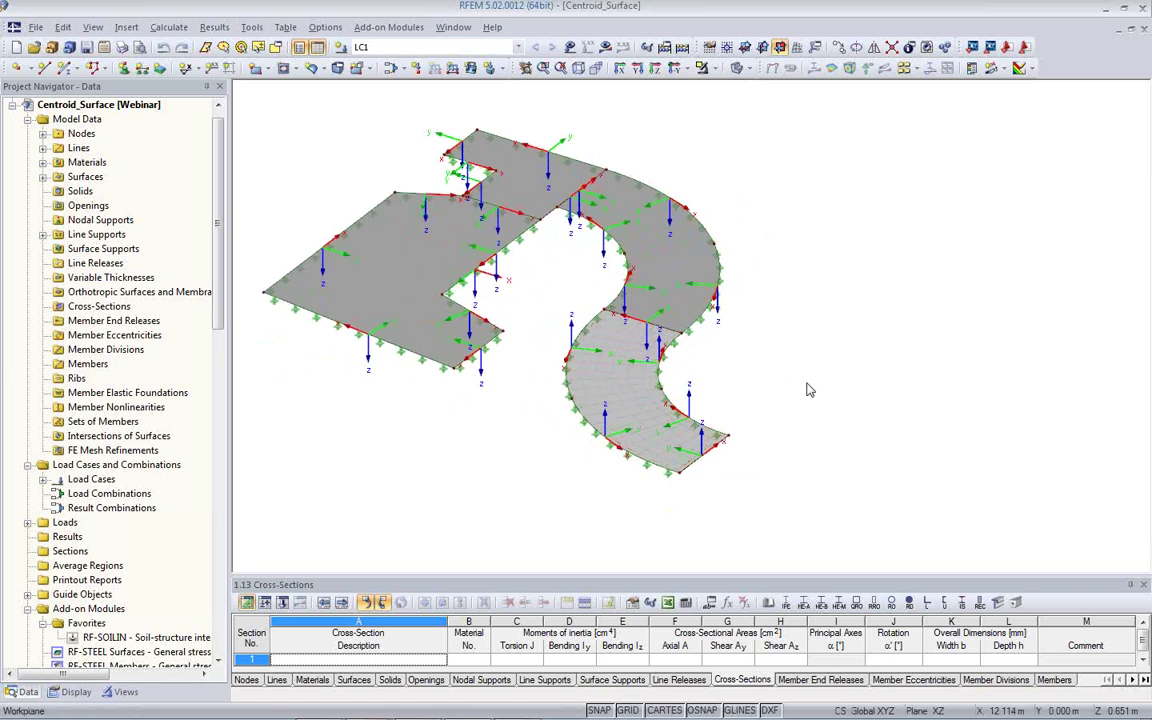
middle_click_drag(784, 391, 745, 460, "ctrl")
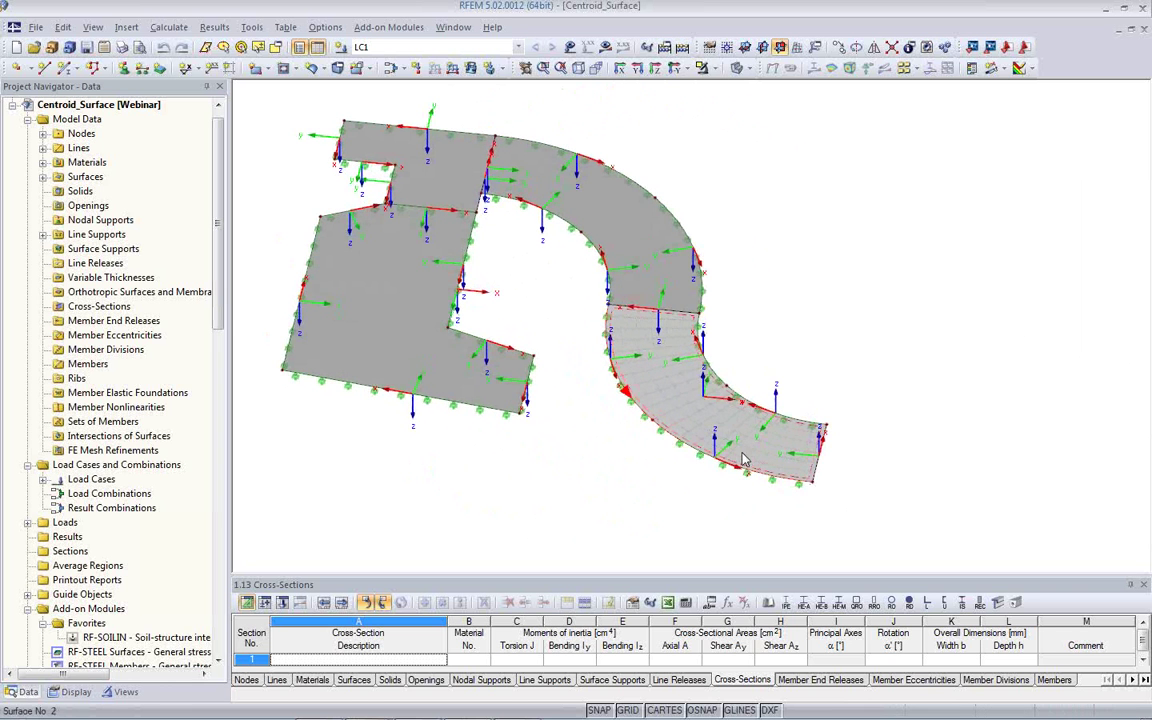
left_click(62, 694)
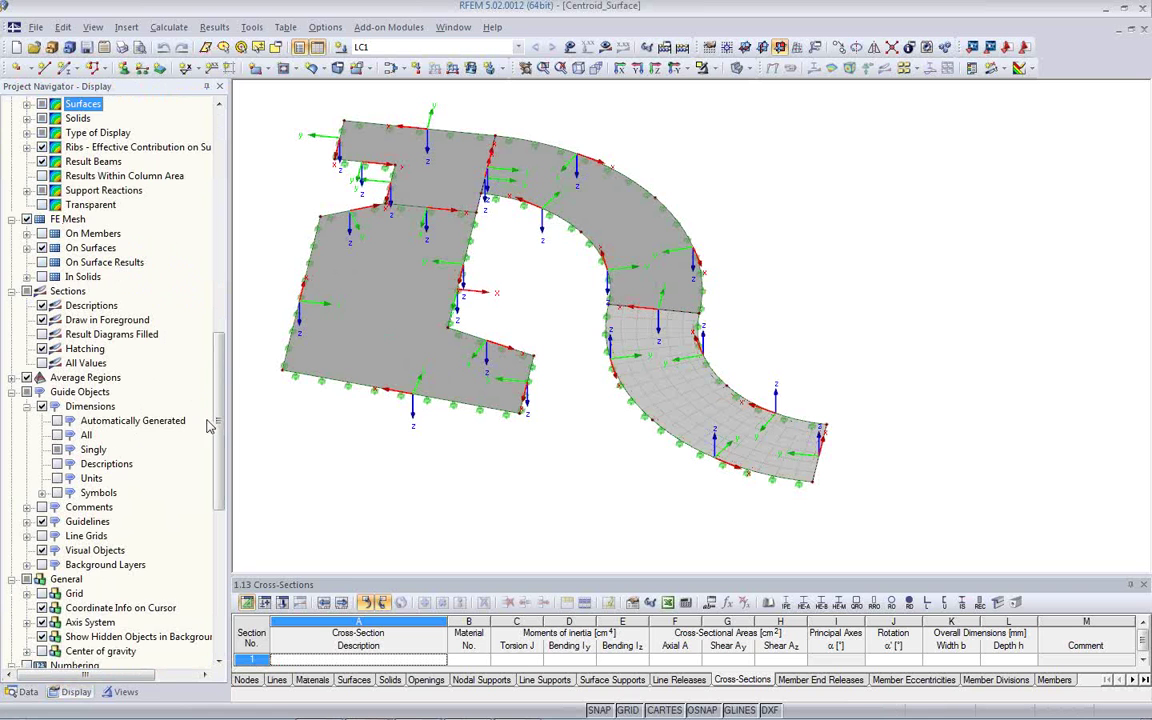
scroll(208, 426, "up", 15)
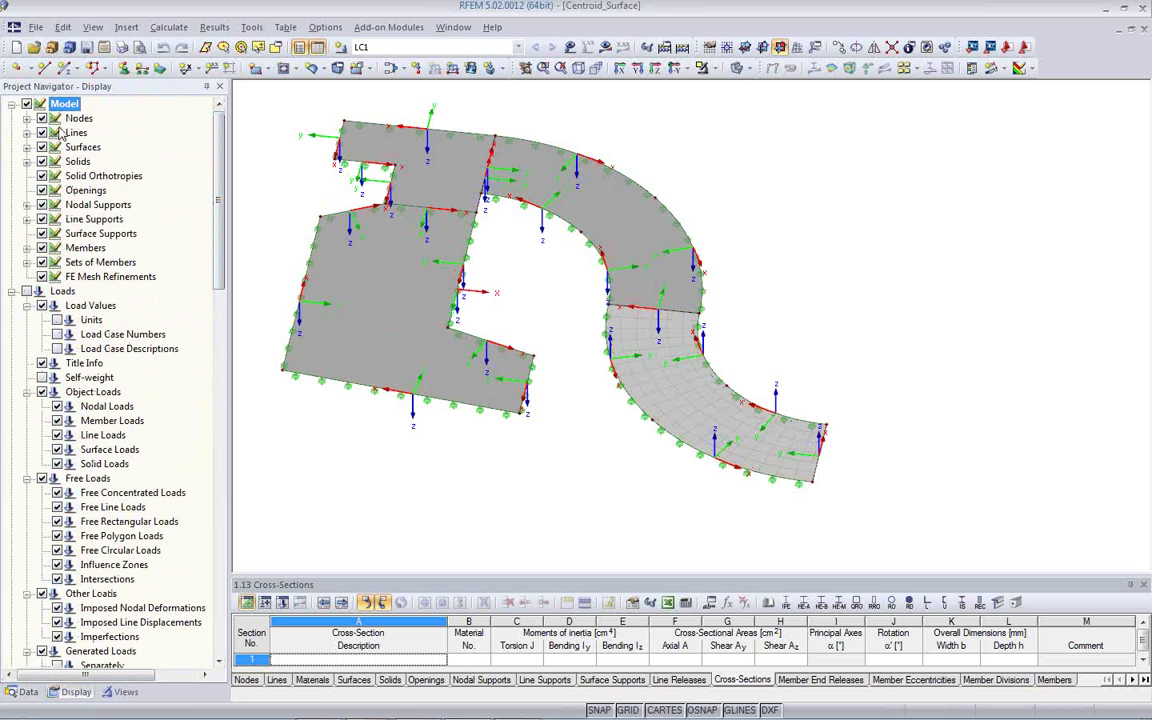
left_click(27, 147)
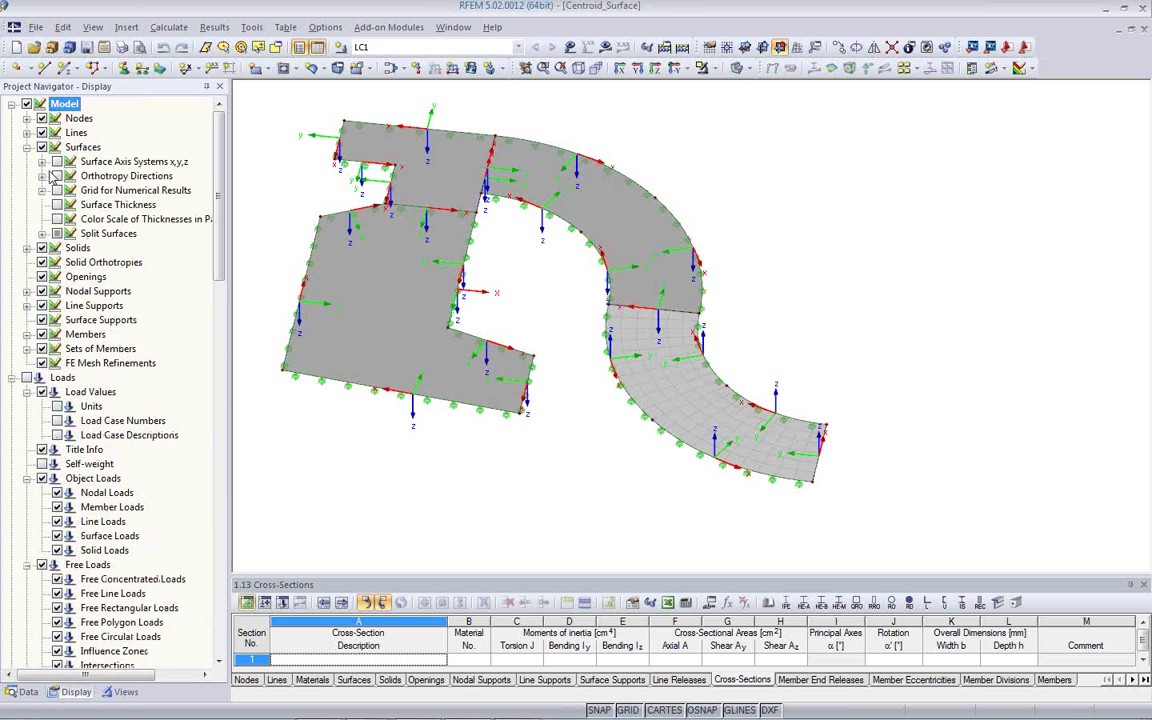
left_click(57, 163)
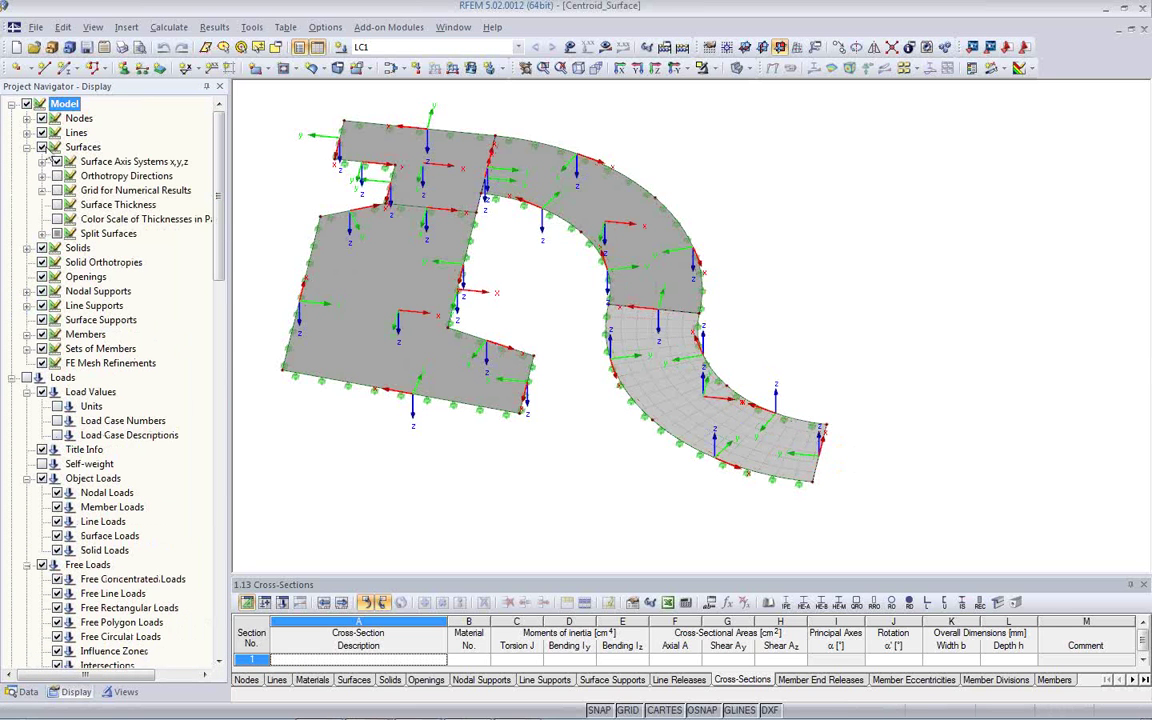
Look up the display options for line axis systems and examine the orientation of the surface axes in 3D
left_click(27, 133)
left_click(43, 147)
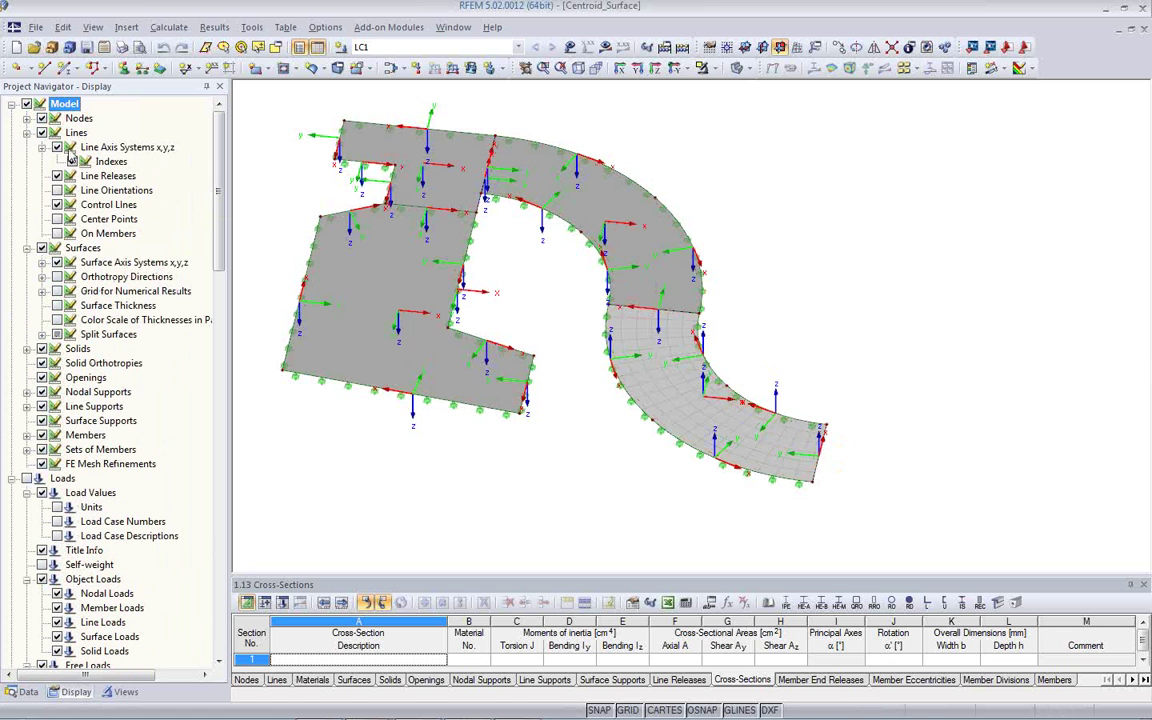
middle_click_drag(446, 433, 457, 383, "ctrl")
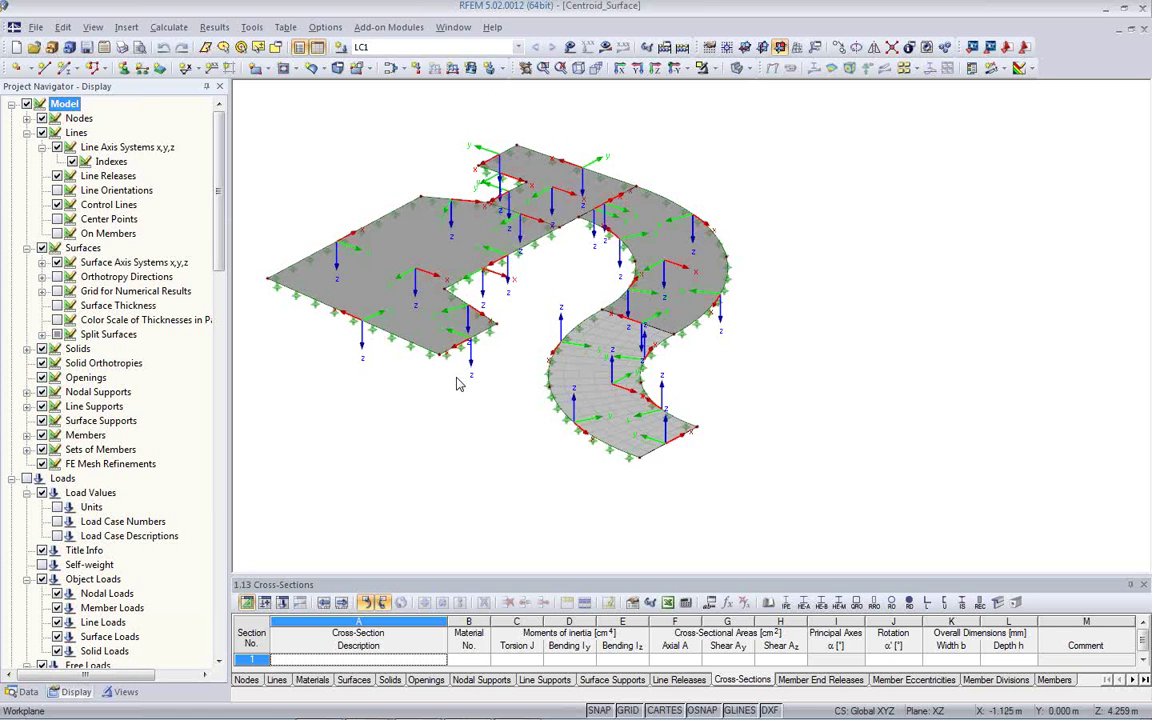
middle_click_drag(474, 390, 491, 391, "ctrl")
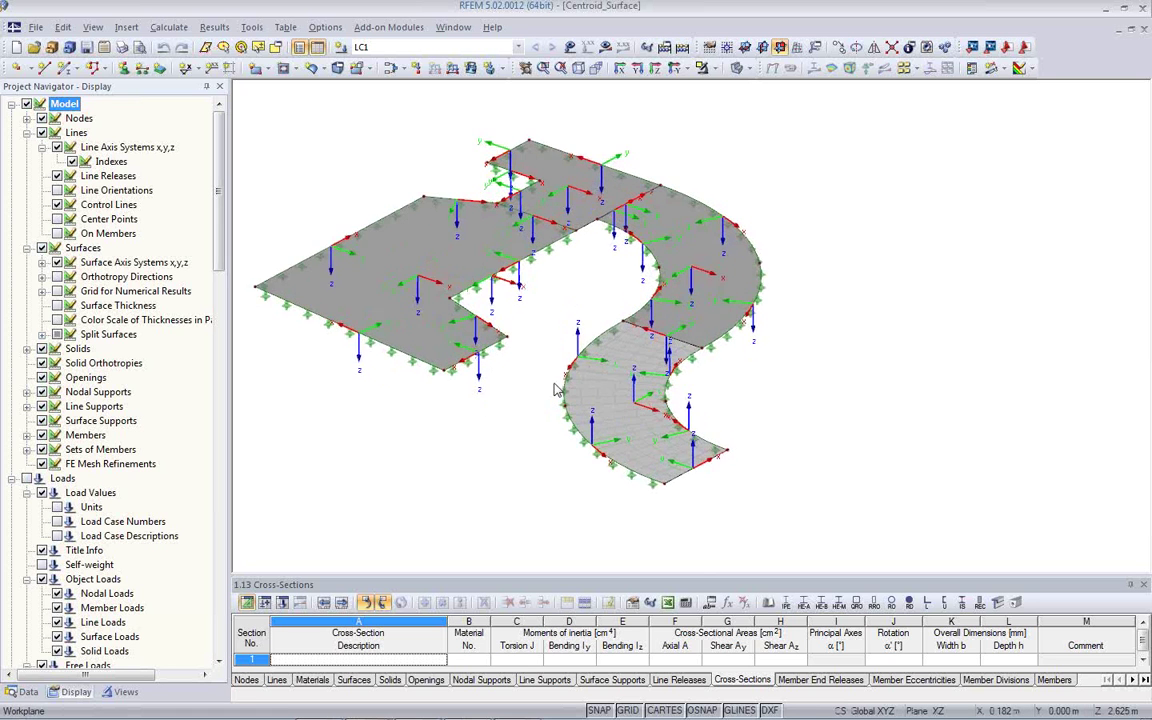
left_click(842, 216)
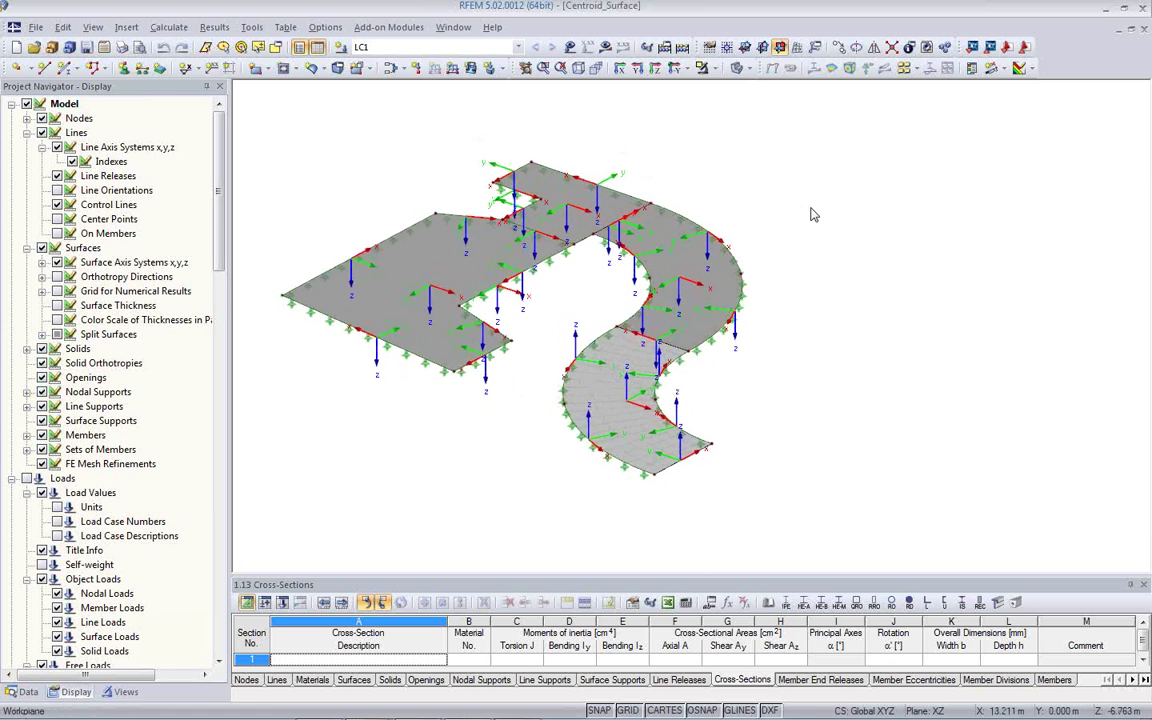
Calculate the results for load case LC1 and hide the support reactions
left_click(605, 47)
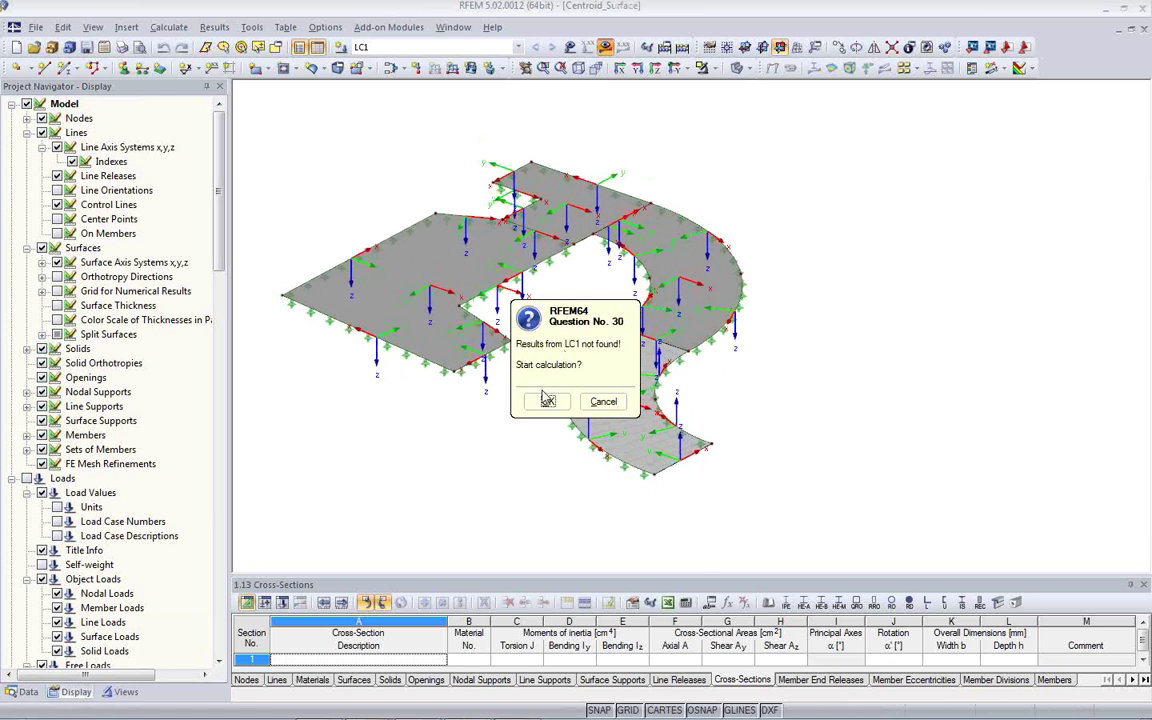
left_click(545, 400)
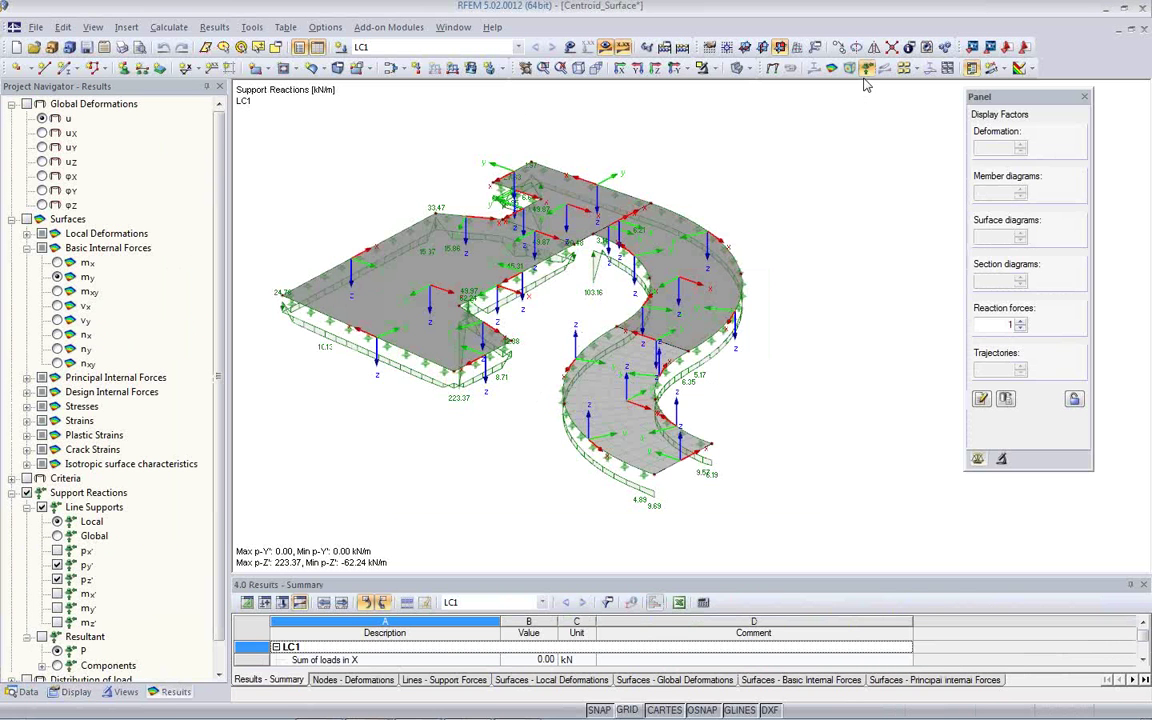
left_click(781, 68)
Display the basic internal forces mx on the surfaces, and compare them with the local axes where surfaces 1 and 2 meet
middle_click_drag(576, 386, 751, 548, "ctrl")
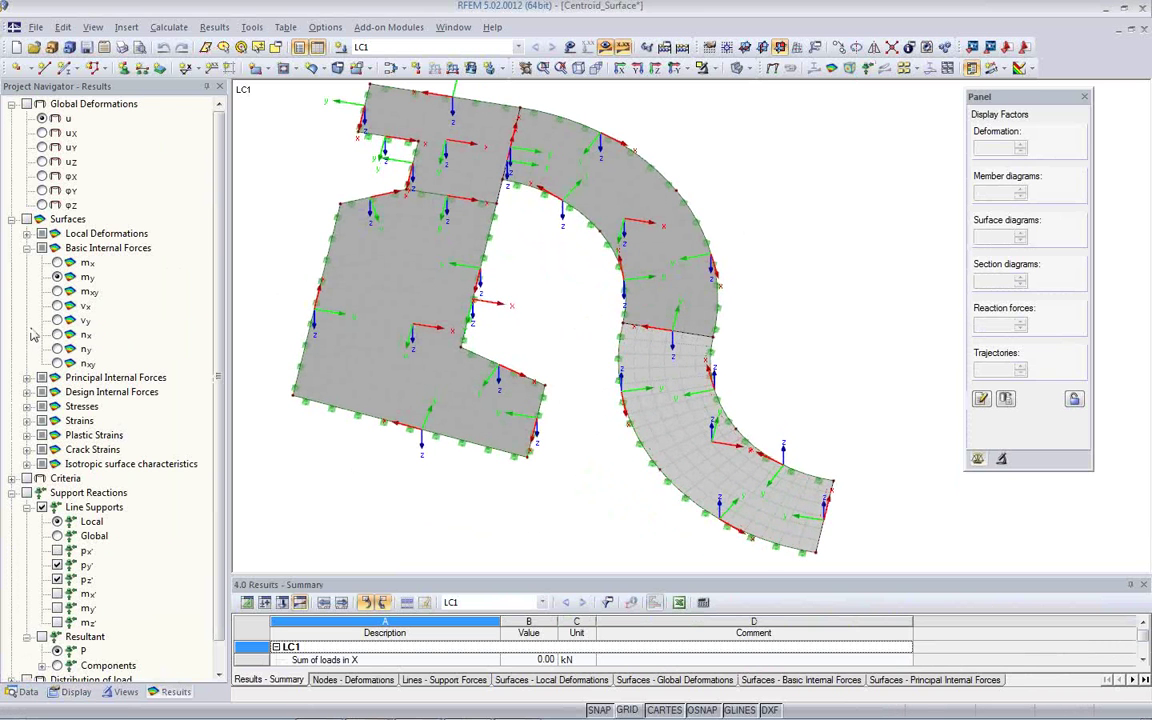
left_click(57, 263)
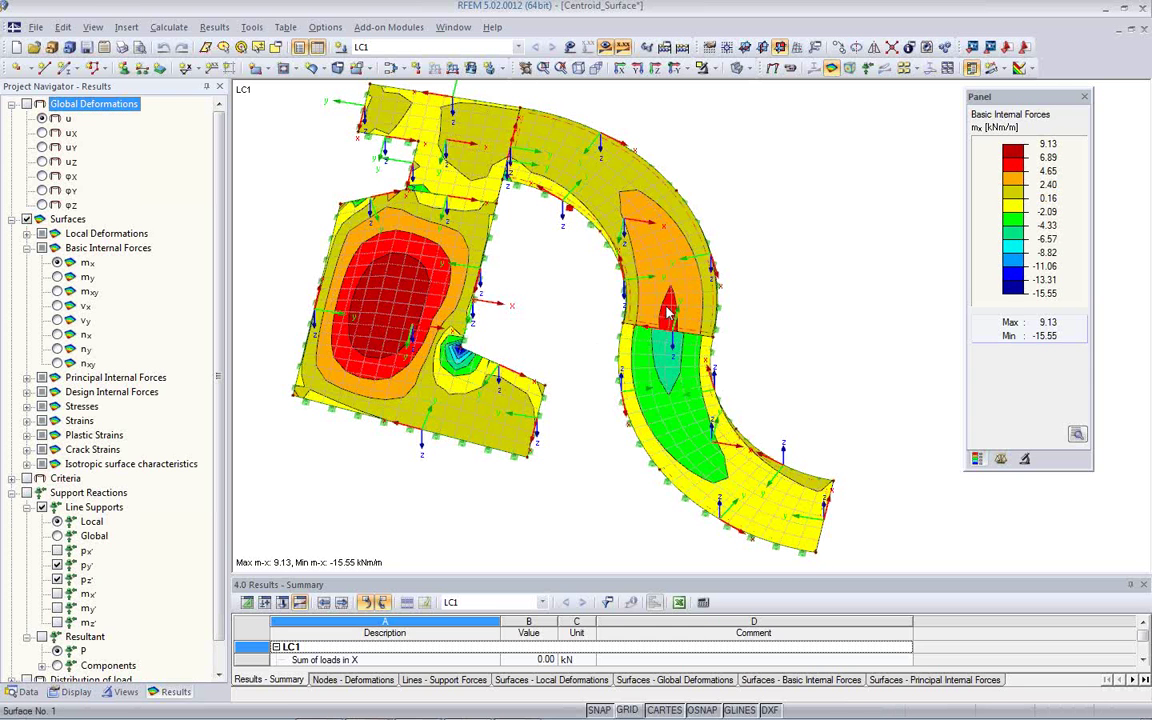
middle_click_drag(539, 425, 585, 445, "ctrl")
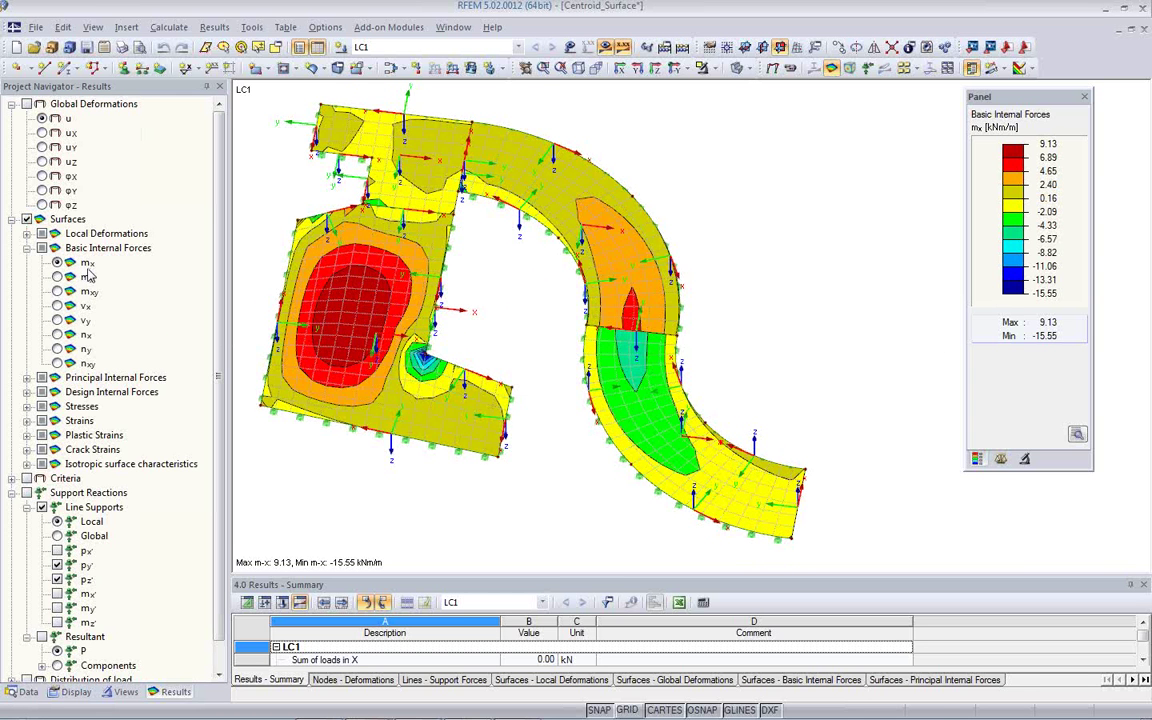
middle_click_drag(612, 415, 660, 410, "ctrl")
scroll(688, 437, "up", 5)
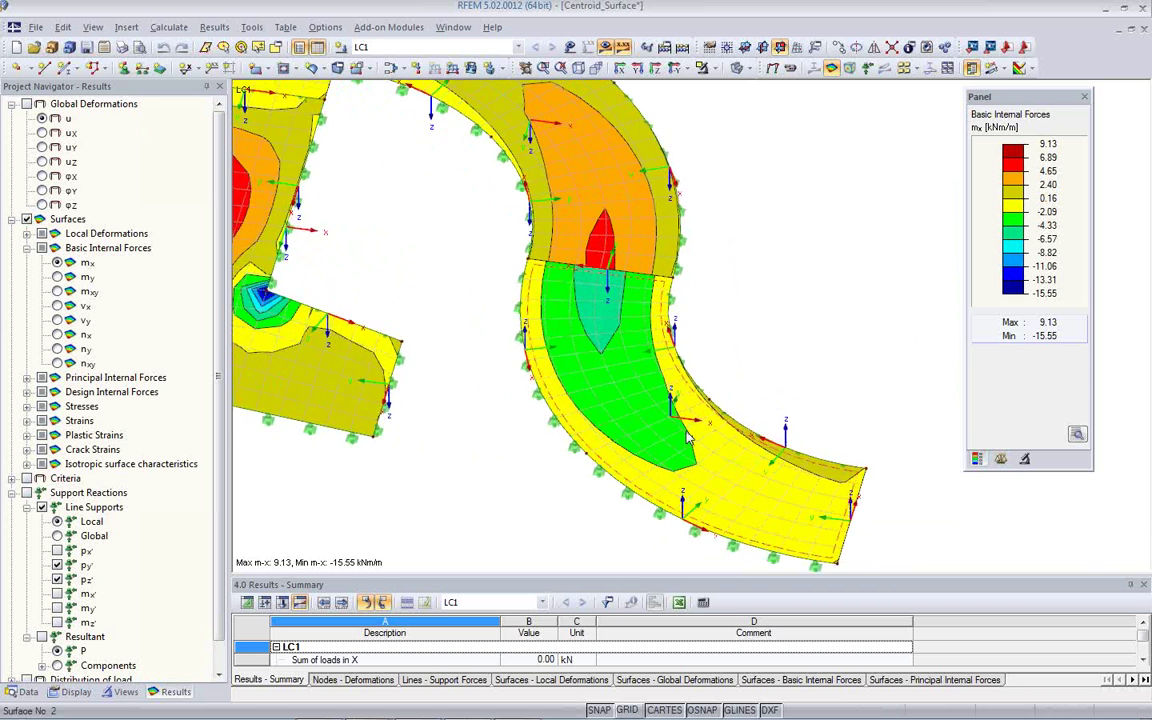
scroll(688, 437, "up", 2)
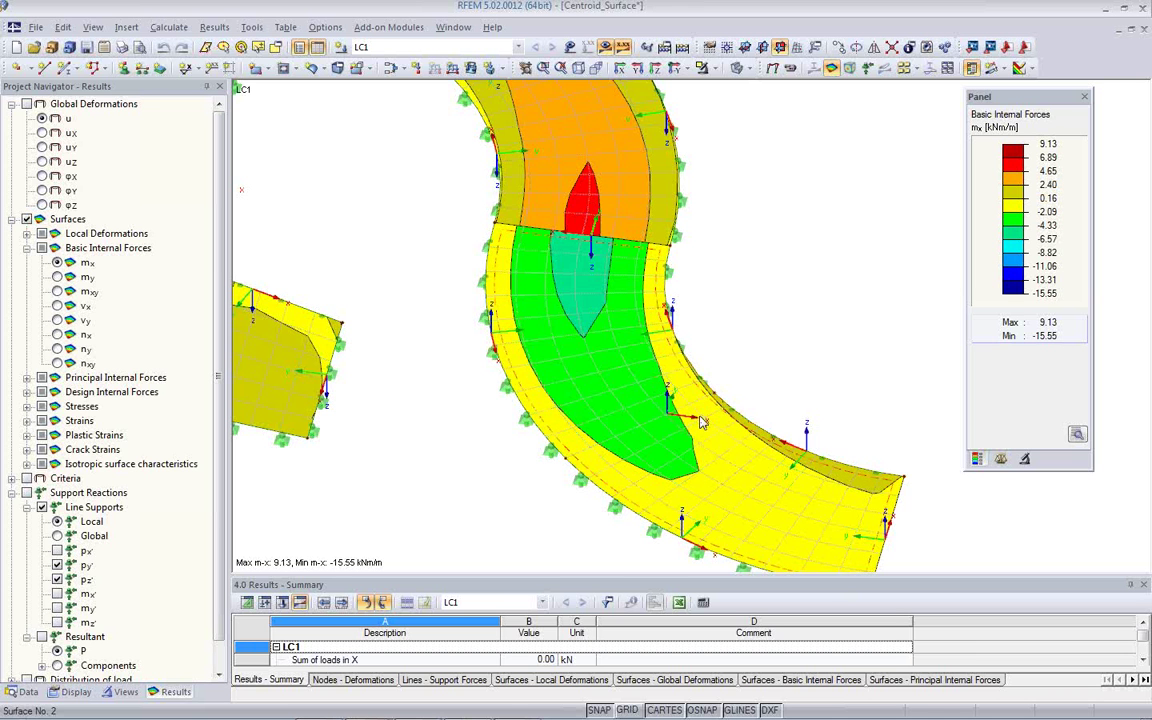
scroll(585, 440, "down", 3)
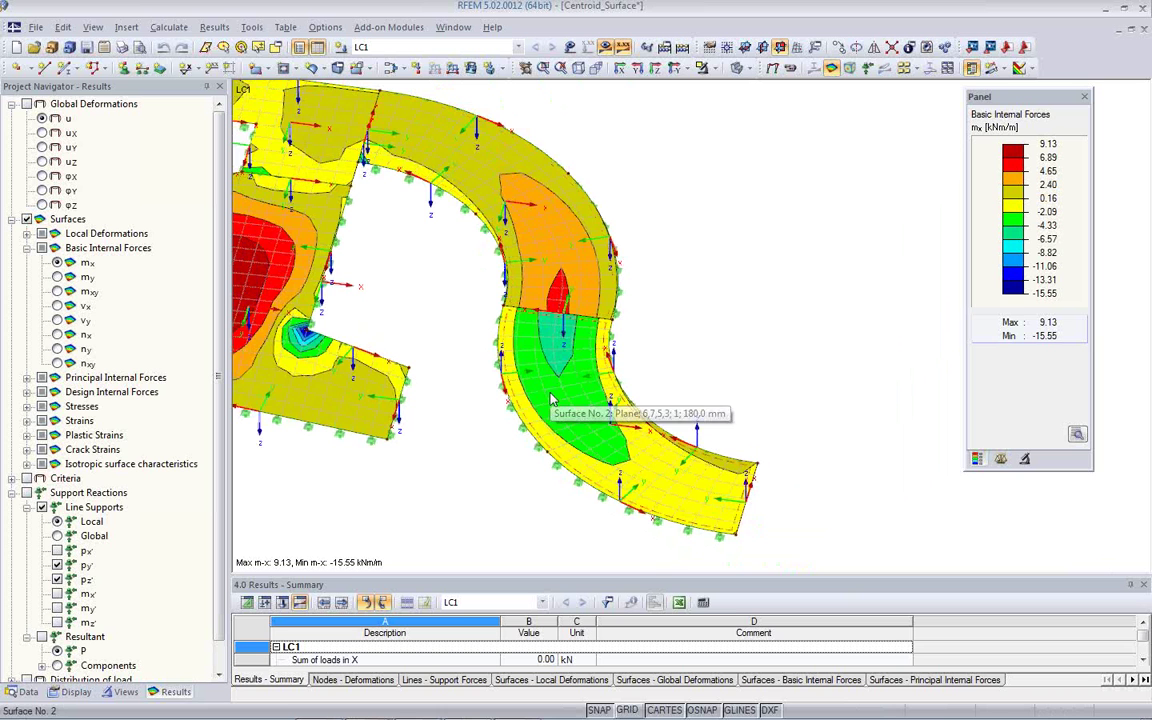
middle_click_drag(507, 453, 388, 415, "ctrl")
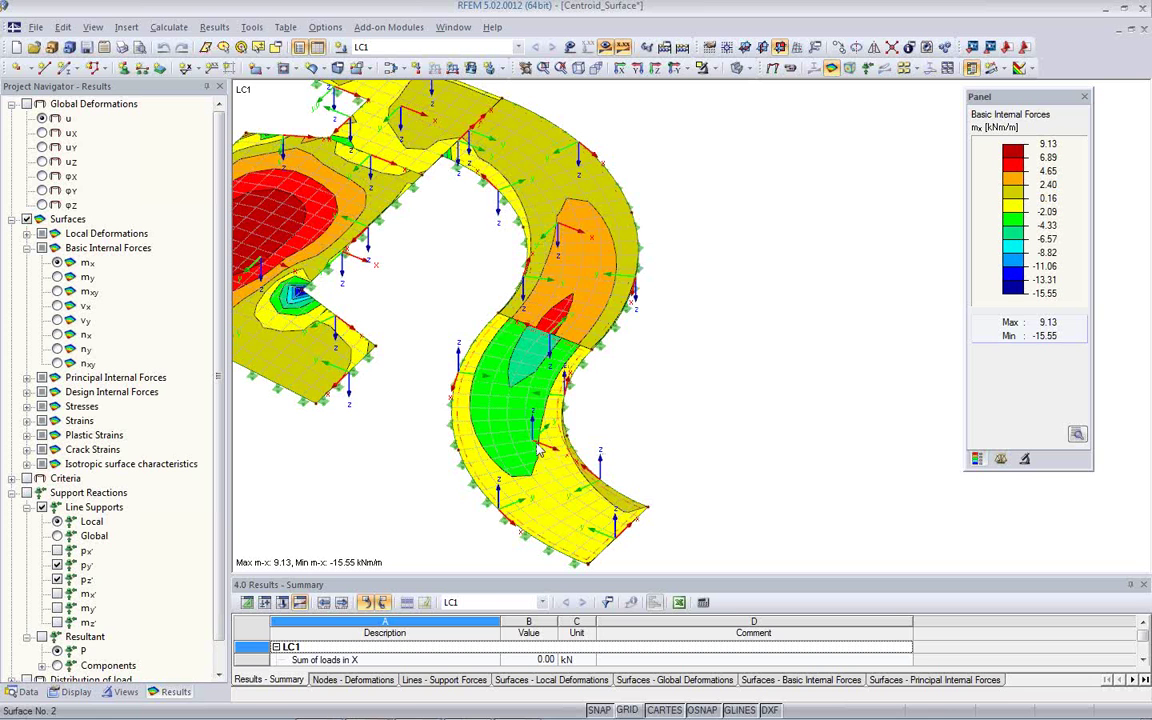
Reverse the local axis system of surface 2, accepting the deletion of the results and the FE mesh
middle_click_drag(684, 440, 805, 396, "ctrl")
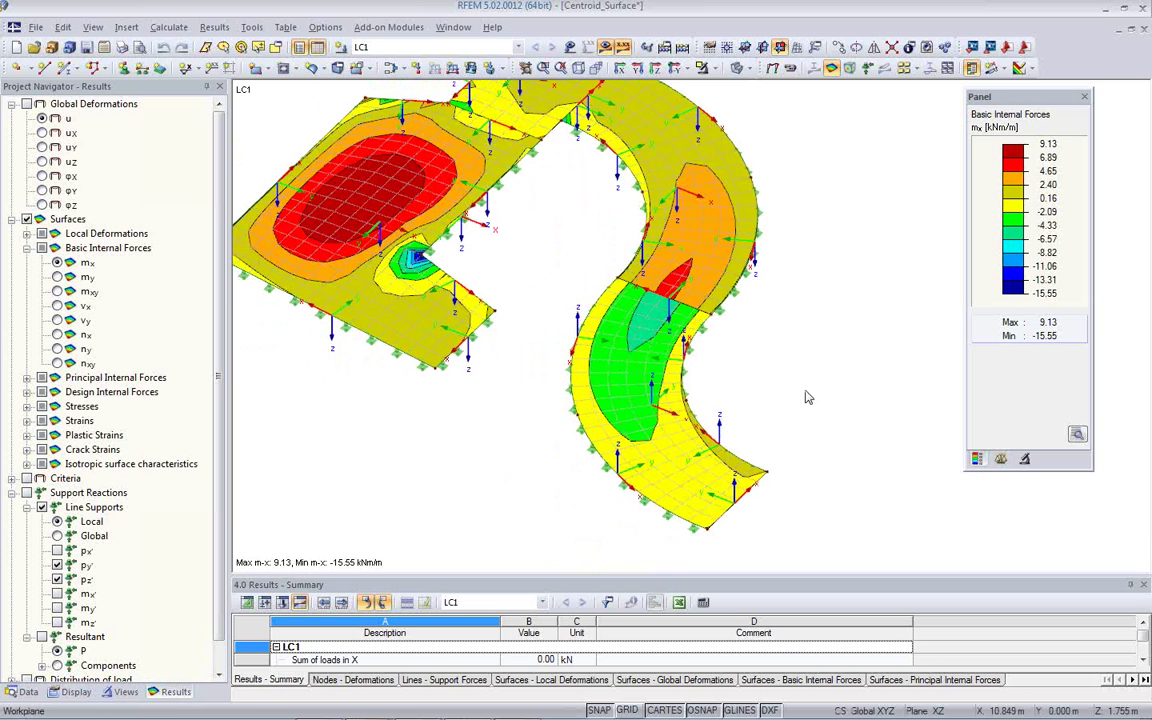
right_click(603, 440)
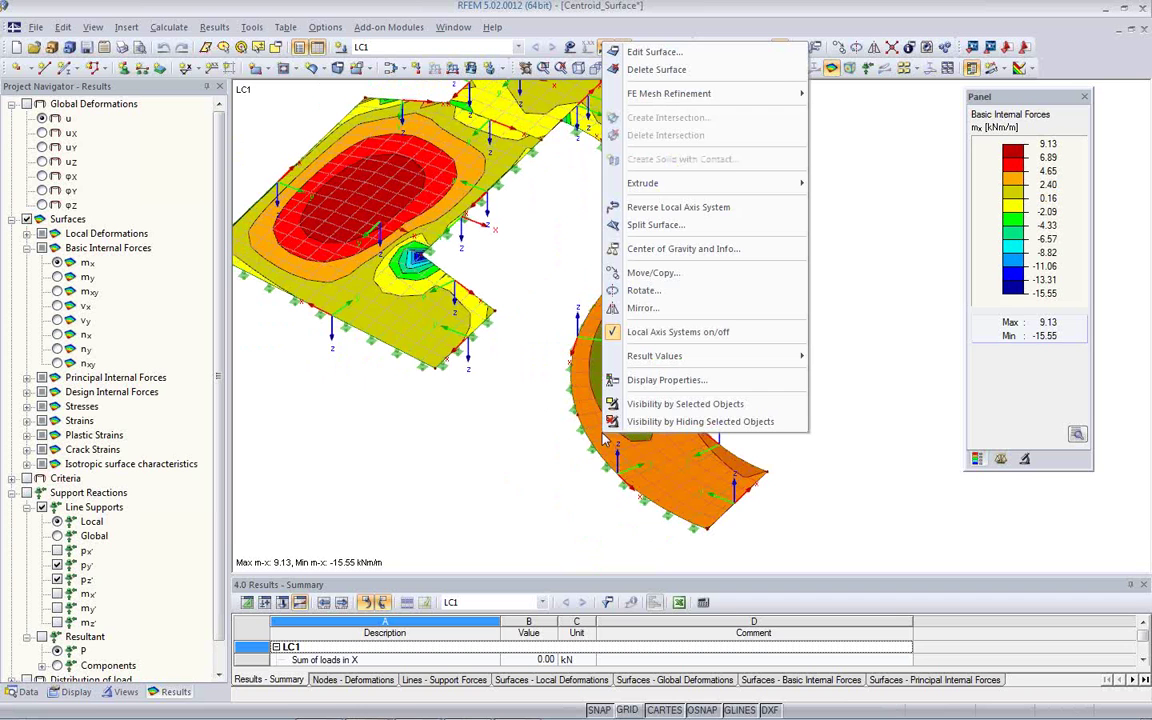
left_click(662, 208)
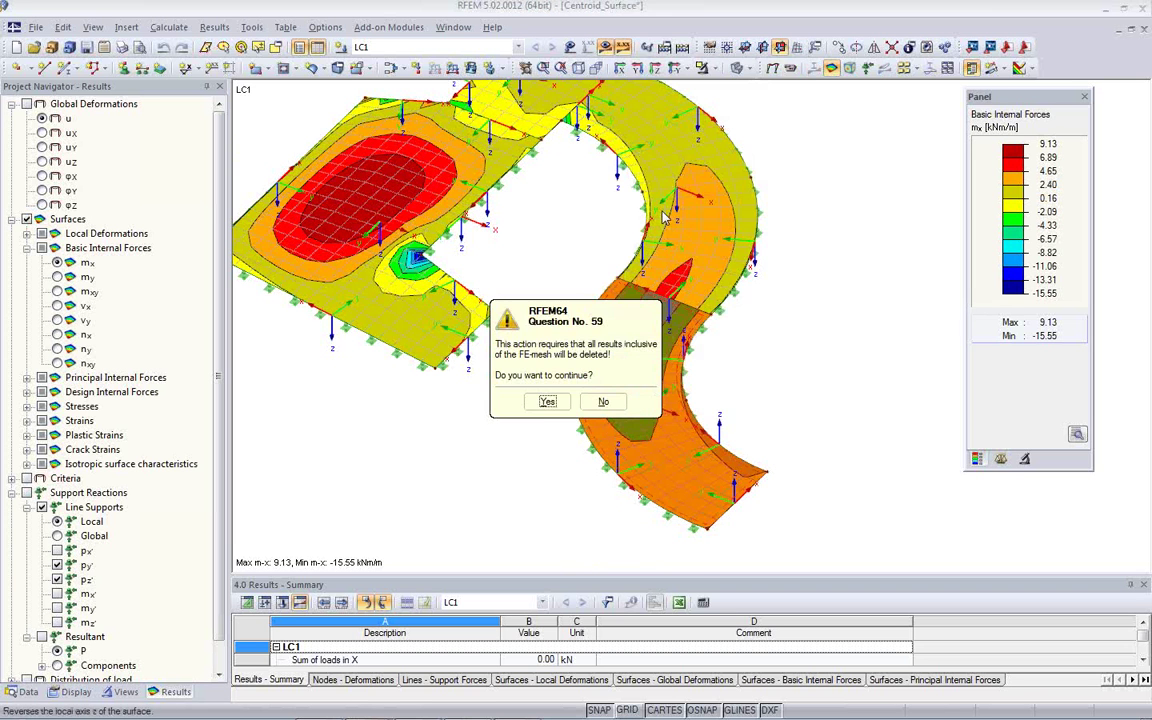
left_click(545, 401)
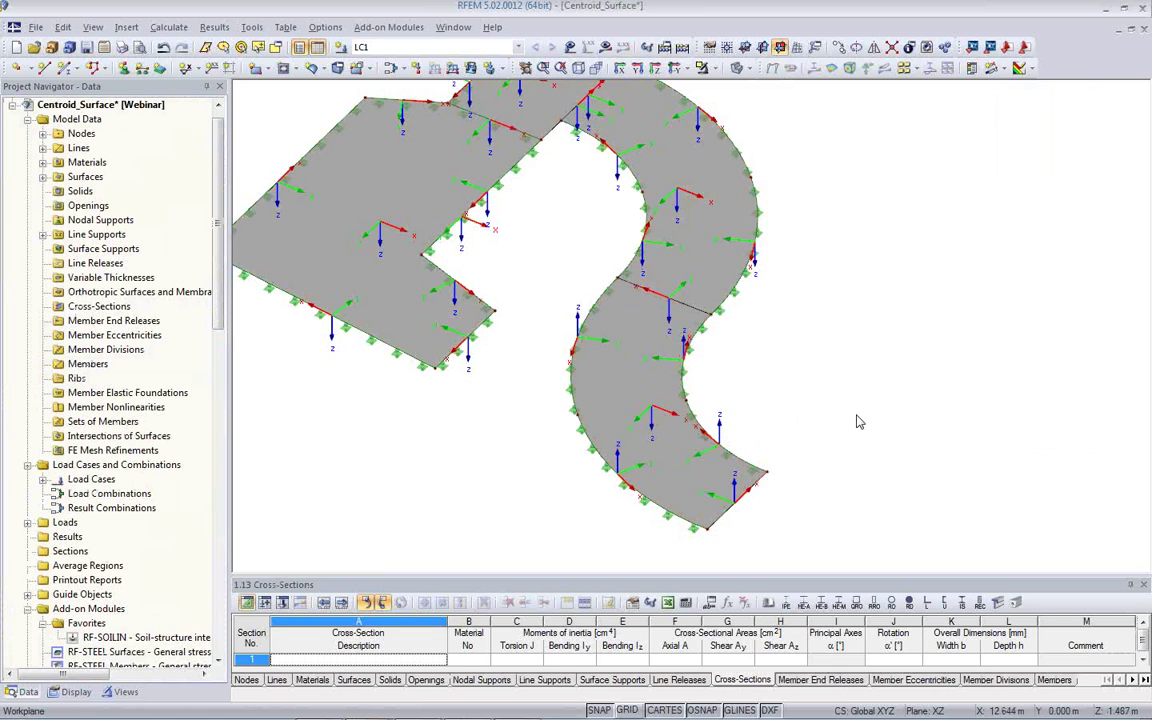
Reverse the orientation of line 5, the inner curved boundary of surface 2
middle_click_drag(858, 421, 636, 381, "ctrl")
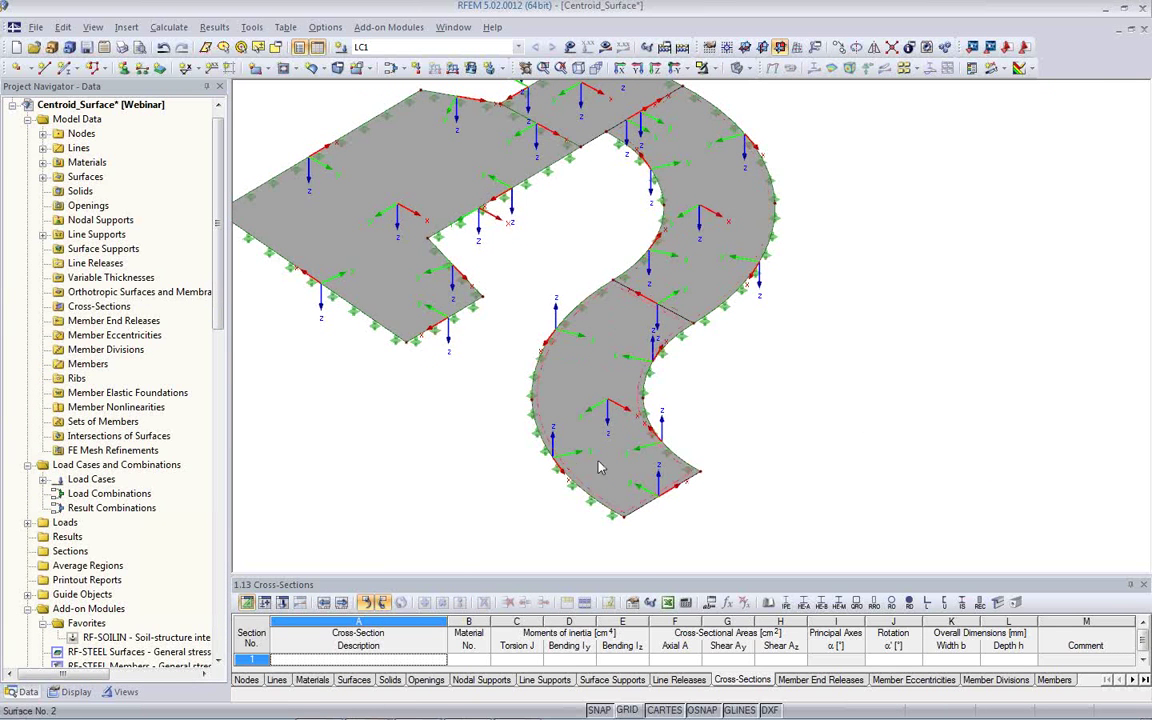
mouse_move(598, 416)
middle_mouse_down("ctrl")
mouse_move(523, 522)
mouse_move(605, 437)
middle_mouse_up("ctrl")
scroll(605, 437, "up", 2)
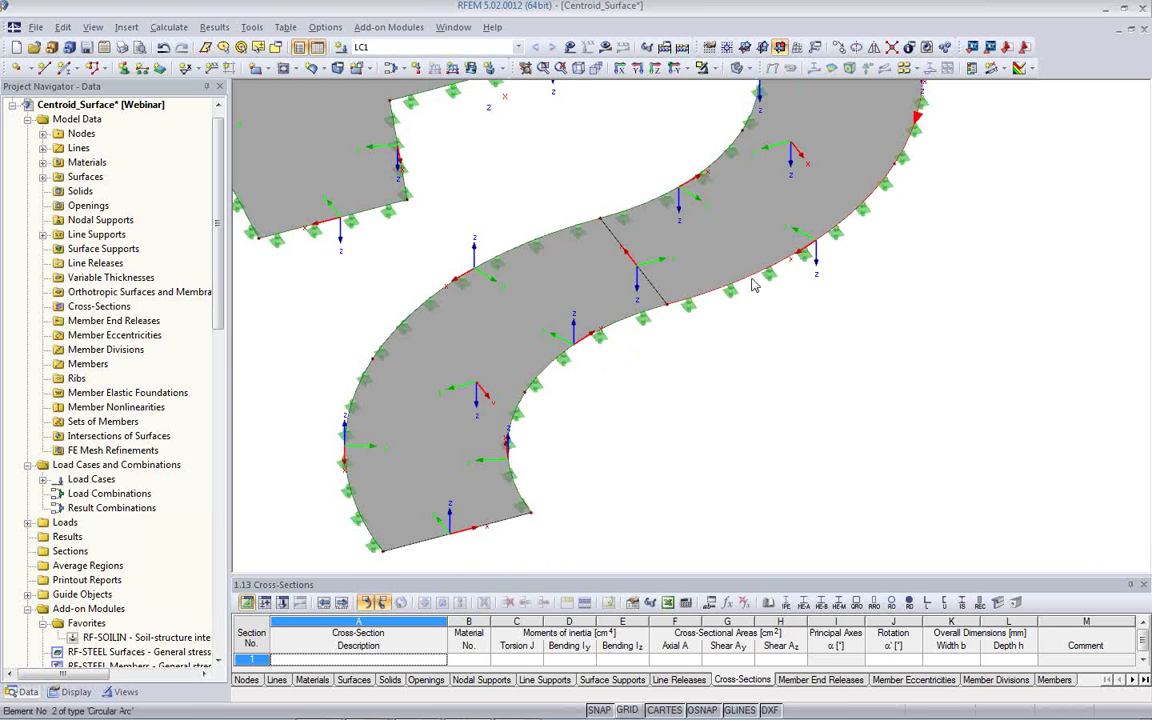
middle_click_drag(900, 249, 666, 393)
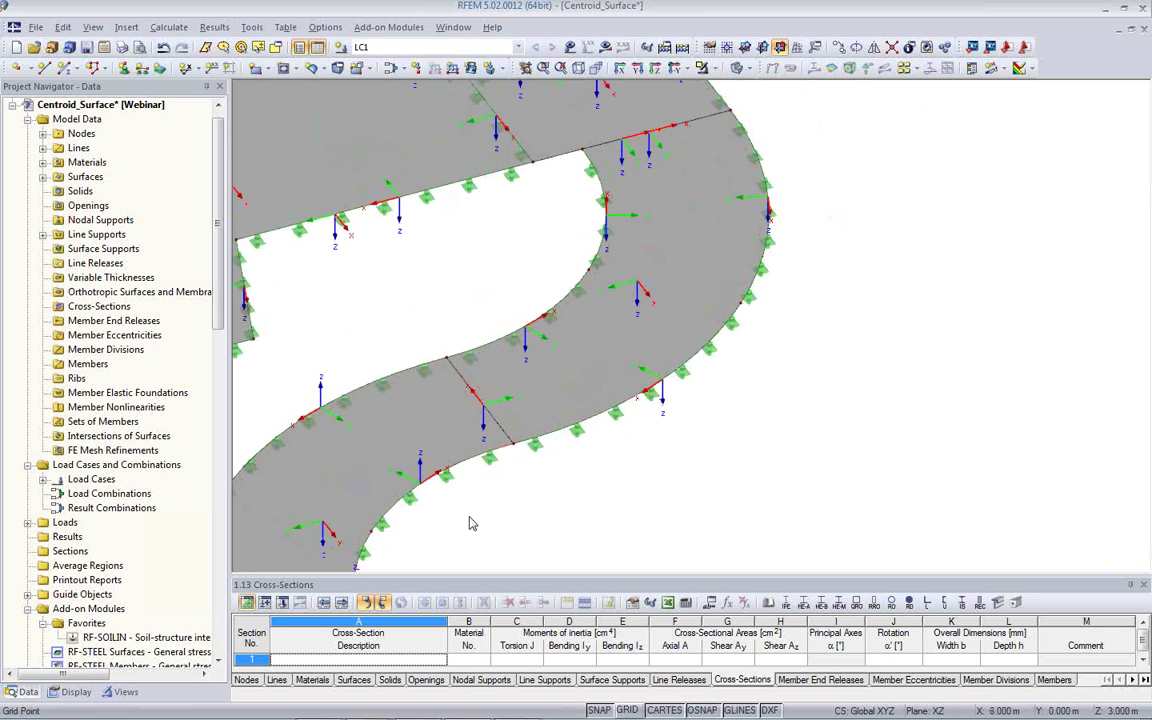
scroll(472, 524, "down", 3)
scroll(548, 411, "up", 3)
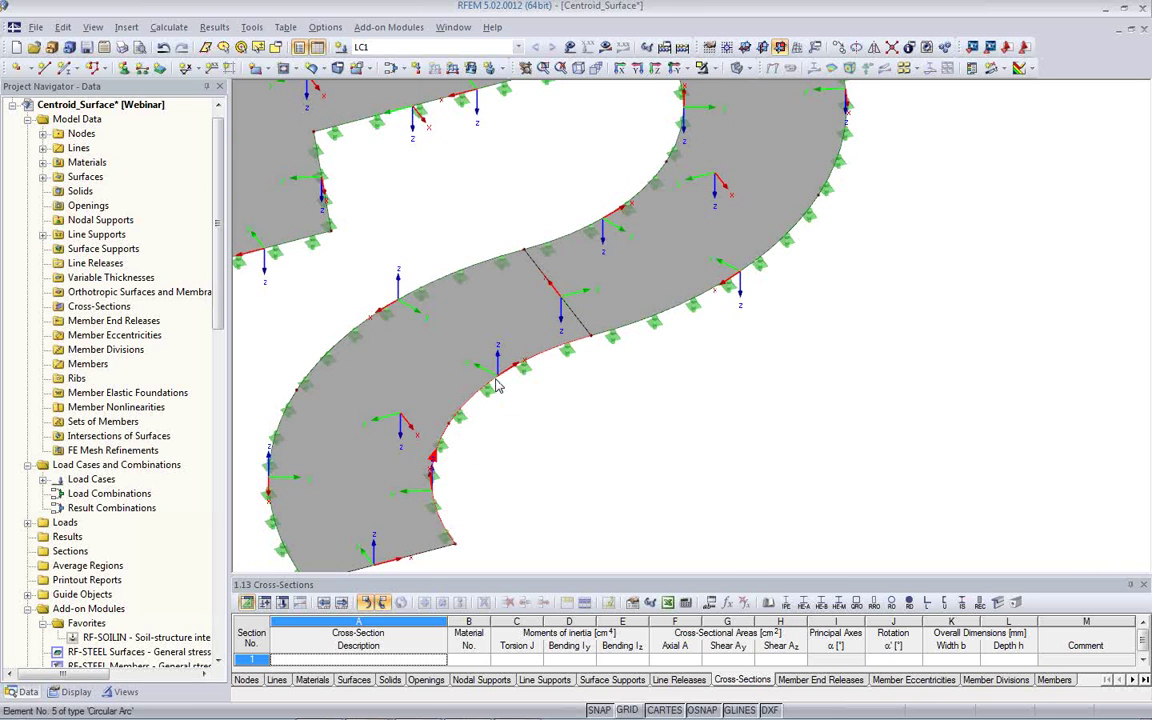
right_click(497, 386)
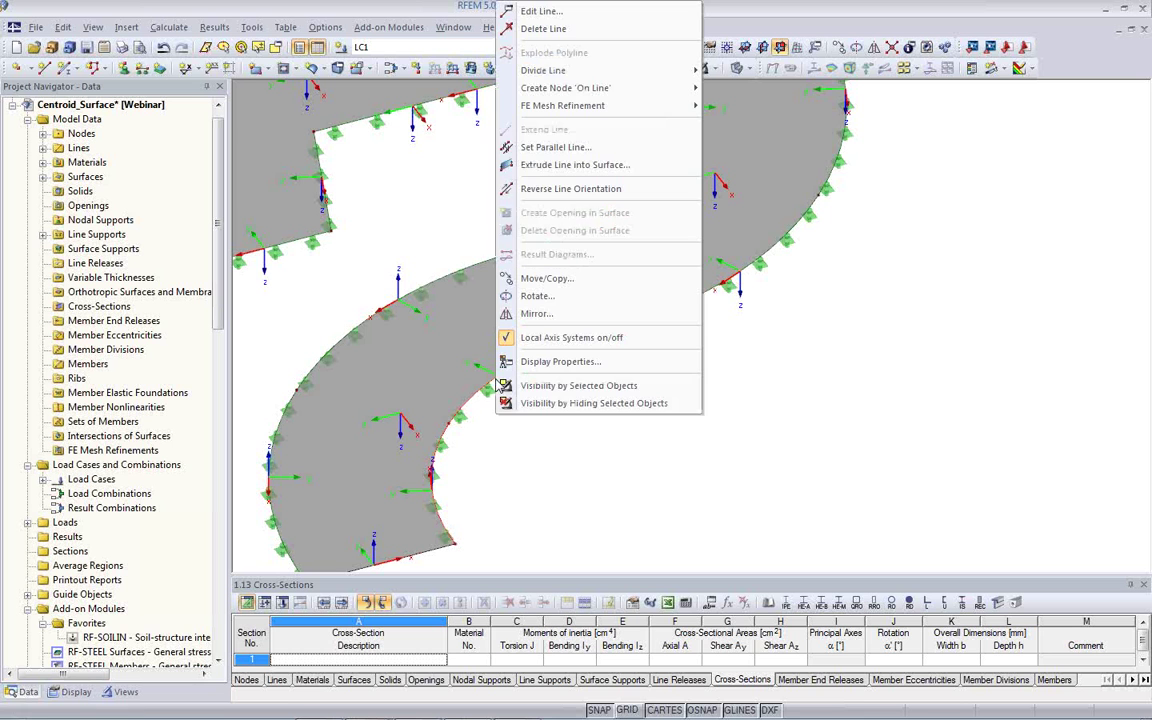
left_click(573, 190)
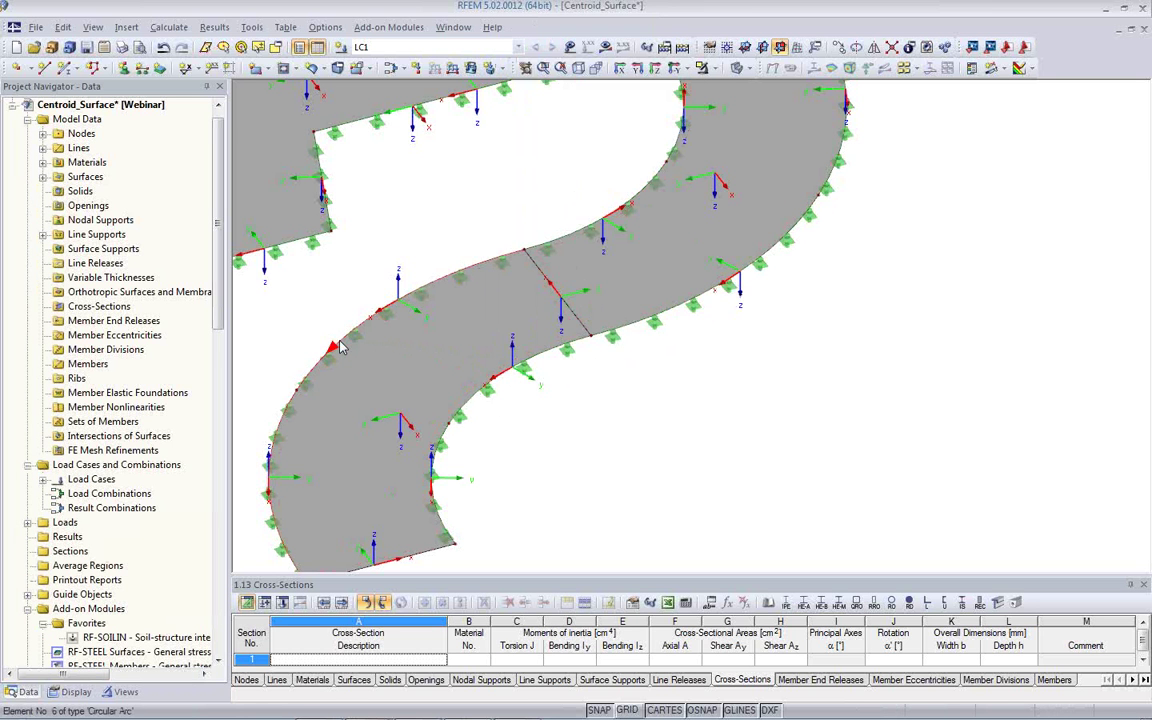
Reverse the orientation of line 6, the outer curved boundary of surface 2
middle_click_drag(515, 280, 604, 264, "ctrl")
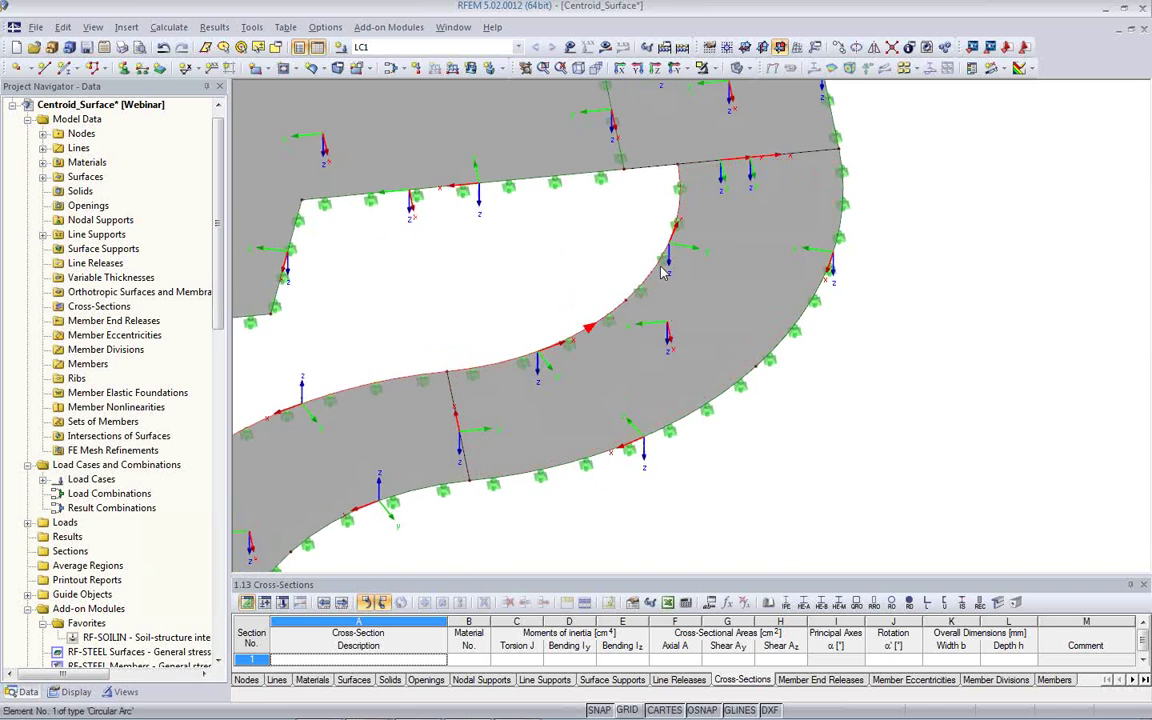
scroll(676, 256, "up", 3)
scroll(676, 256, "down", 3)
middle_click_drag(676, 256, 447, 434, "ctrl")
right_click(456, 413)
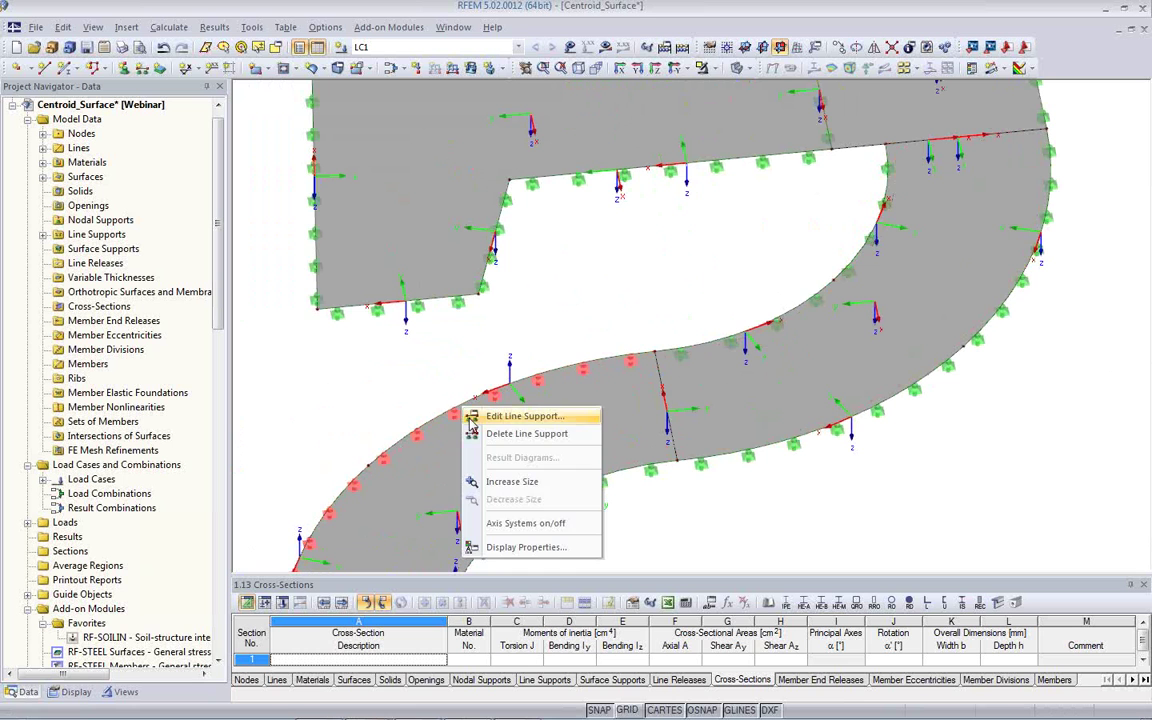
key("Escape")
right_click(437, 425)
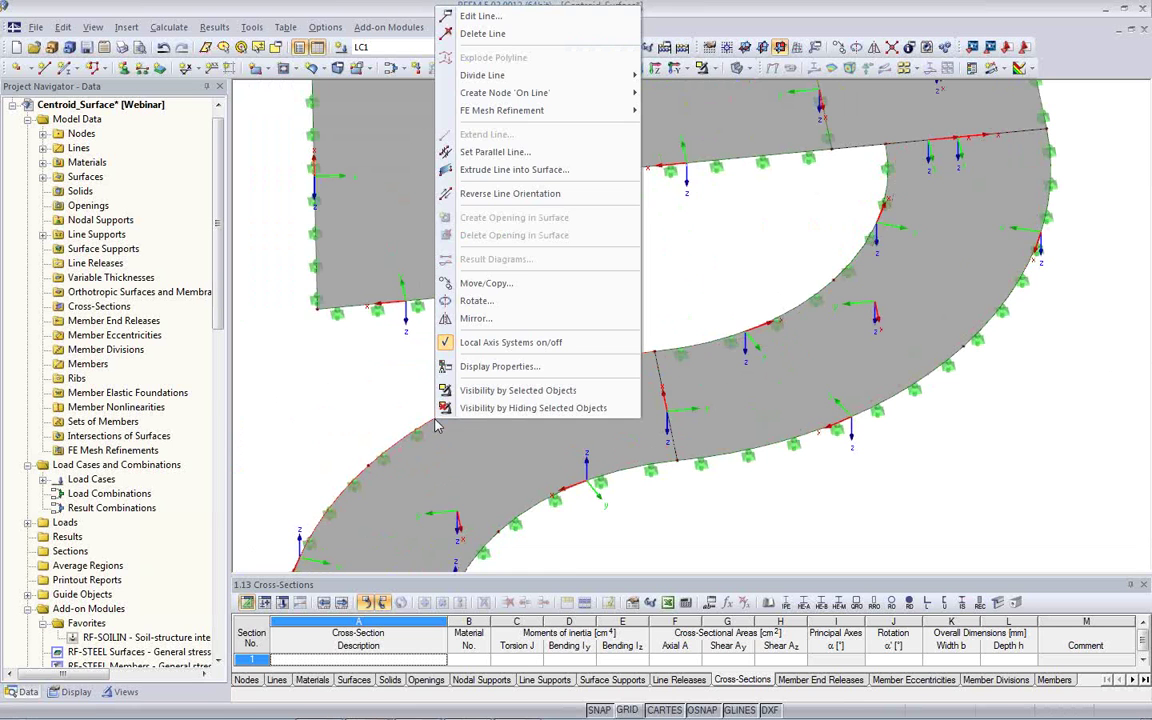
left_click(510, 193)
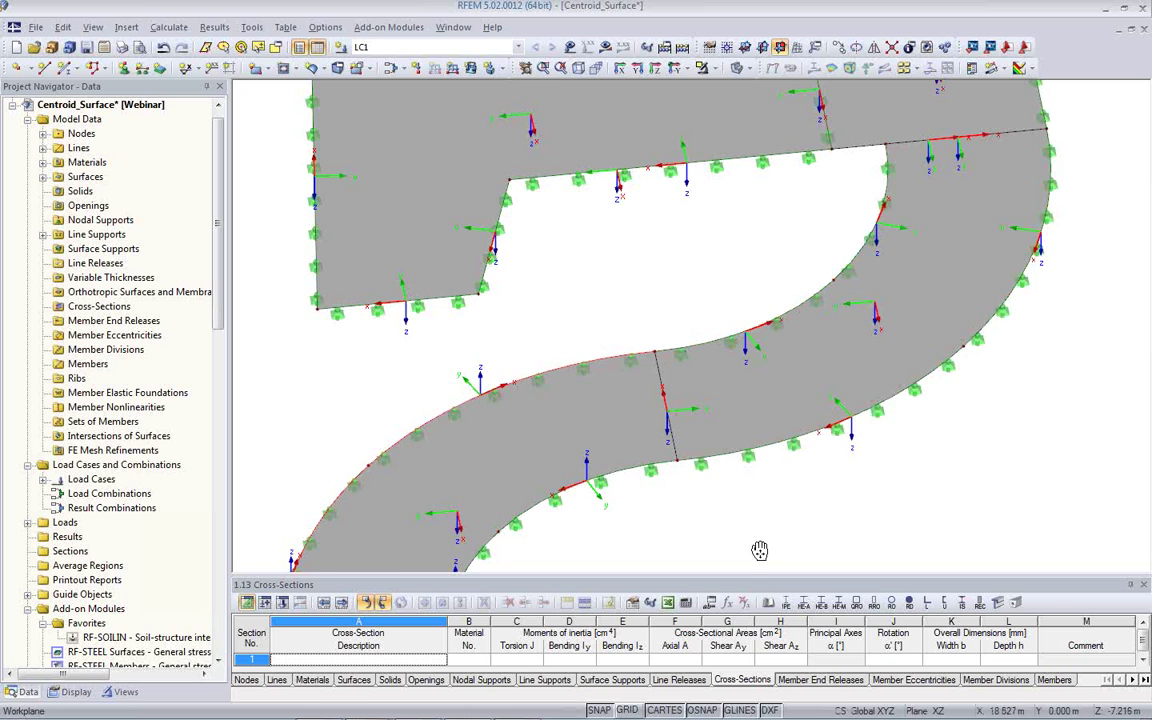
Change the rotation angle β of line 6 so that its local z-axis points downward
middle_click_drag(759, 548, 687, 450, "ctrl")
scroll(585, 346, "up", 4)
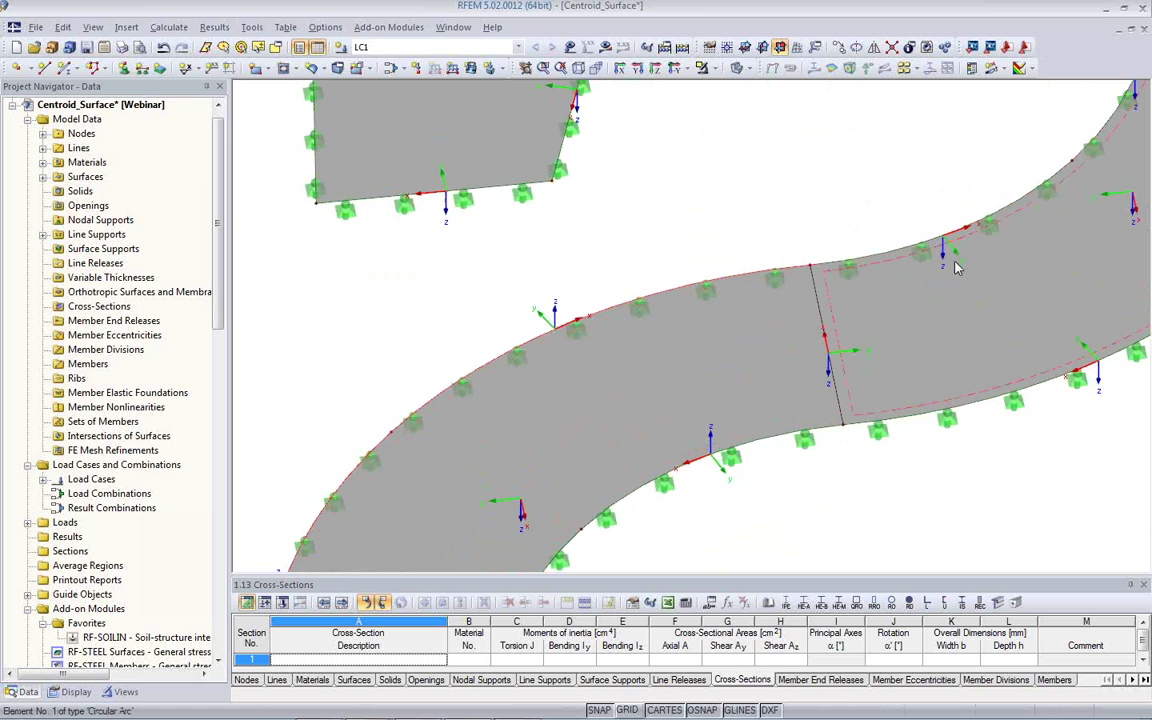
double_click(543, 342)
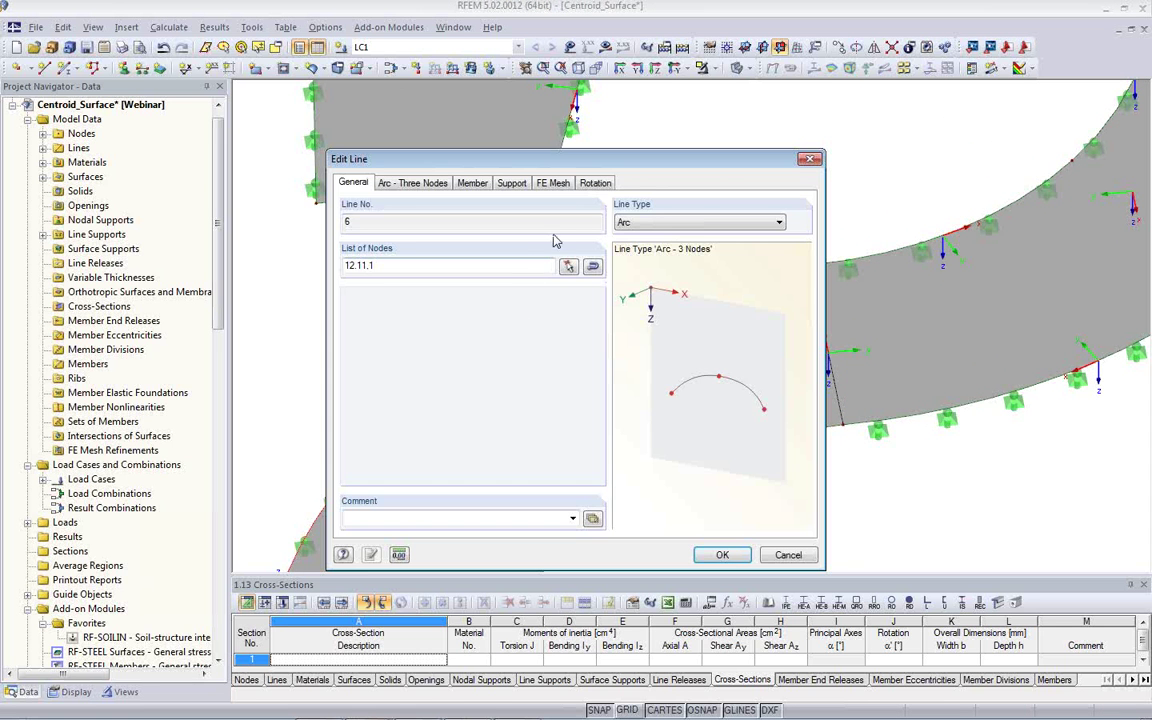
left_click(596, 184)
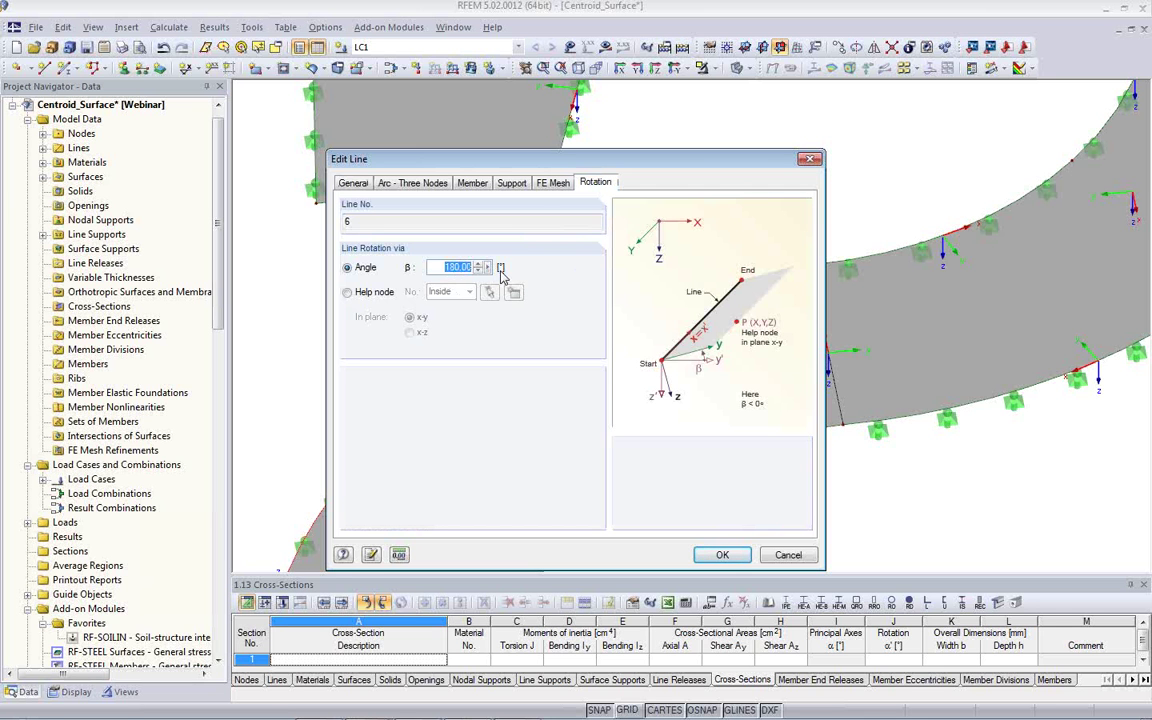
key("Return")
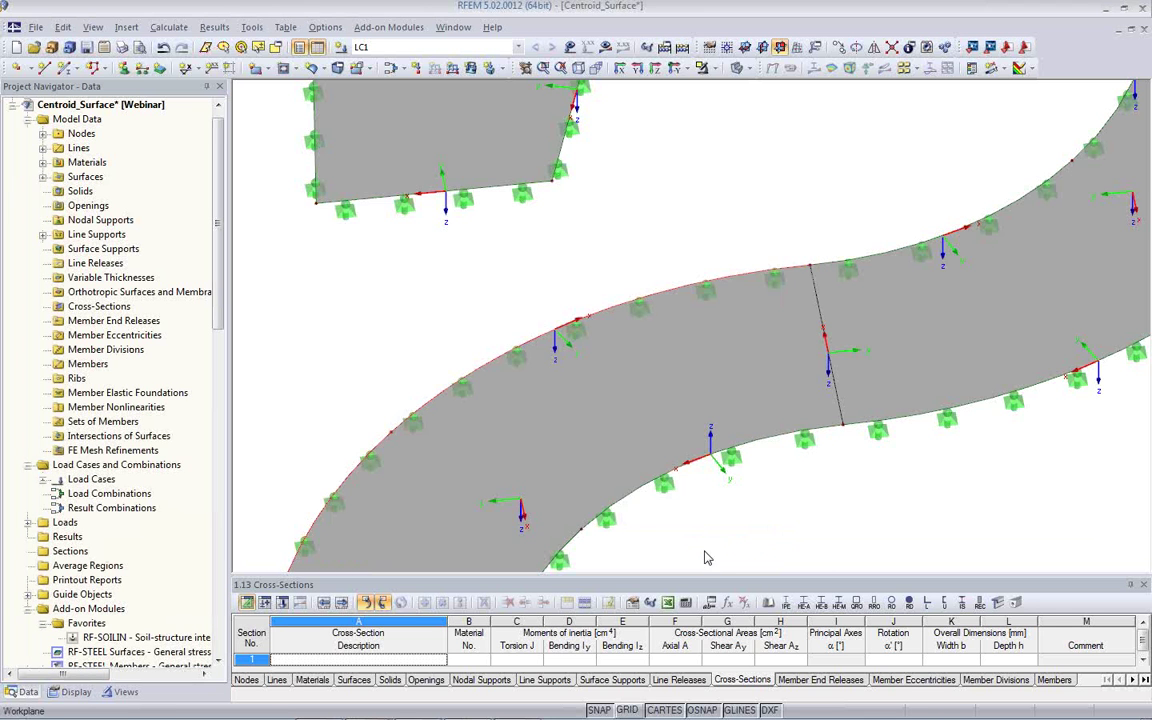
Set the rotation angle β of line 5 to 0°
double_click(628, 506)
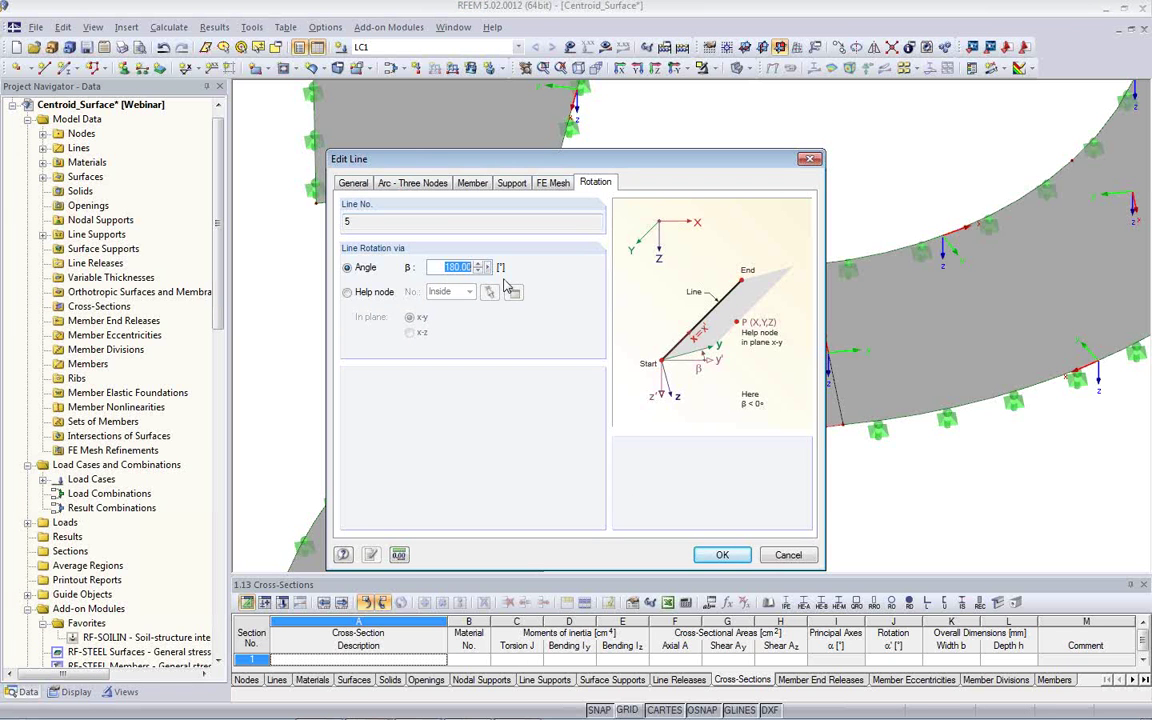
type("0")
left_click(704, 562)
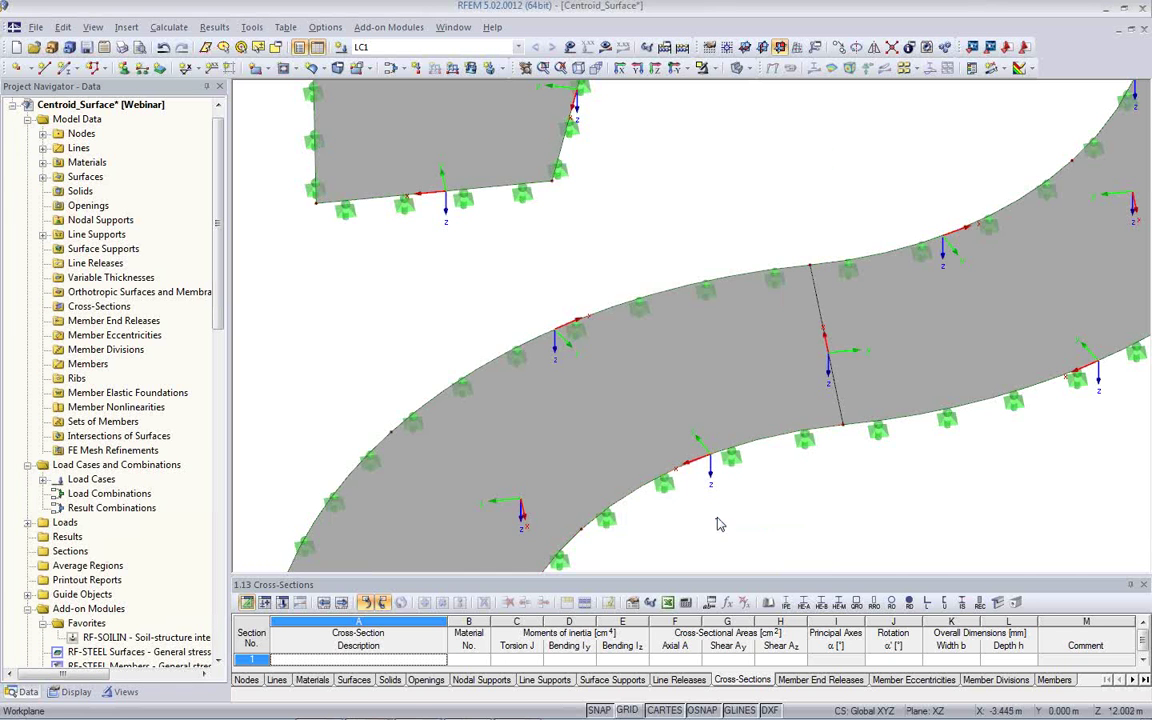
Recalculate load case LC1 and examine the mx distribution across the joint between surfaces 1 and 2
middle_click_drag(717, 542, 648, 375, "ctrl")
middle_click_drag(644, 396, 710, 465, "ctrl")
middle_click_drag(614, 453, 572, 388, "ctrl")
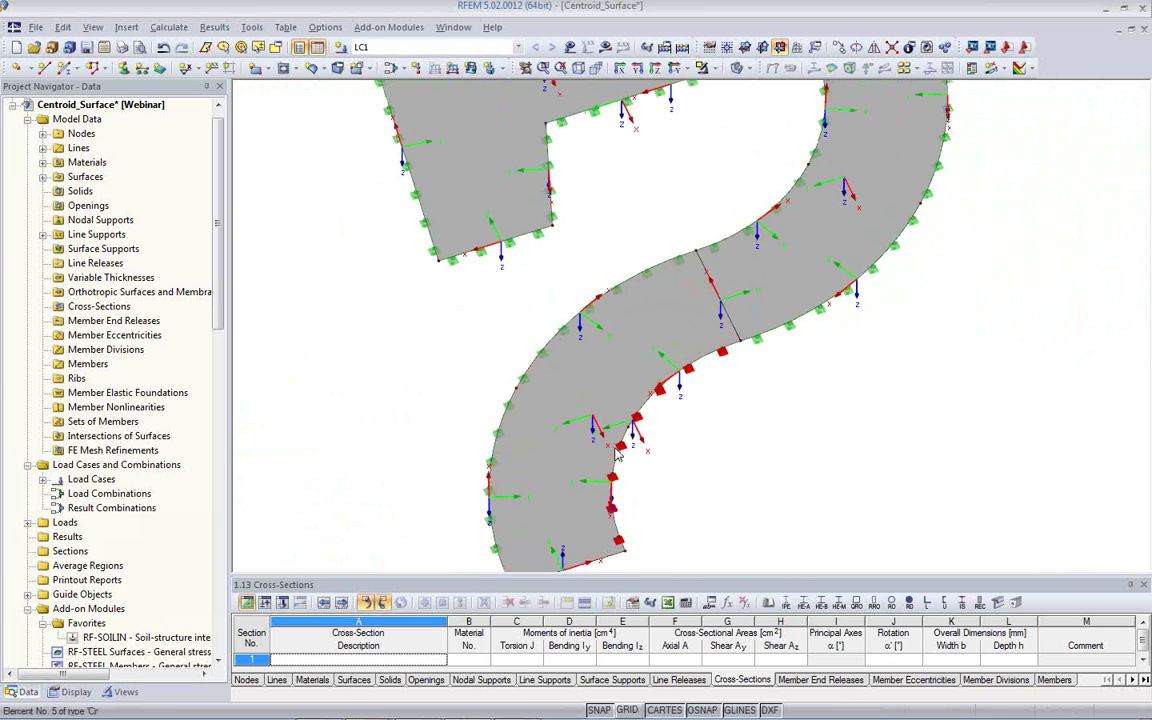
middle_click_drag(533, 431, 750, 293, "ctrl")
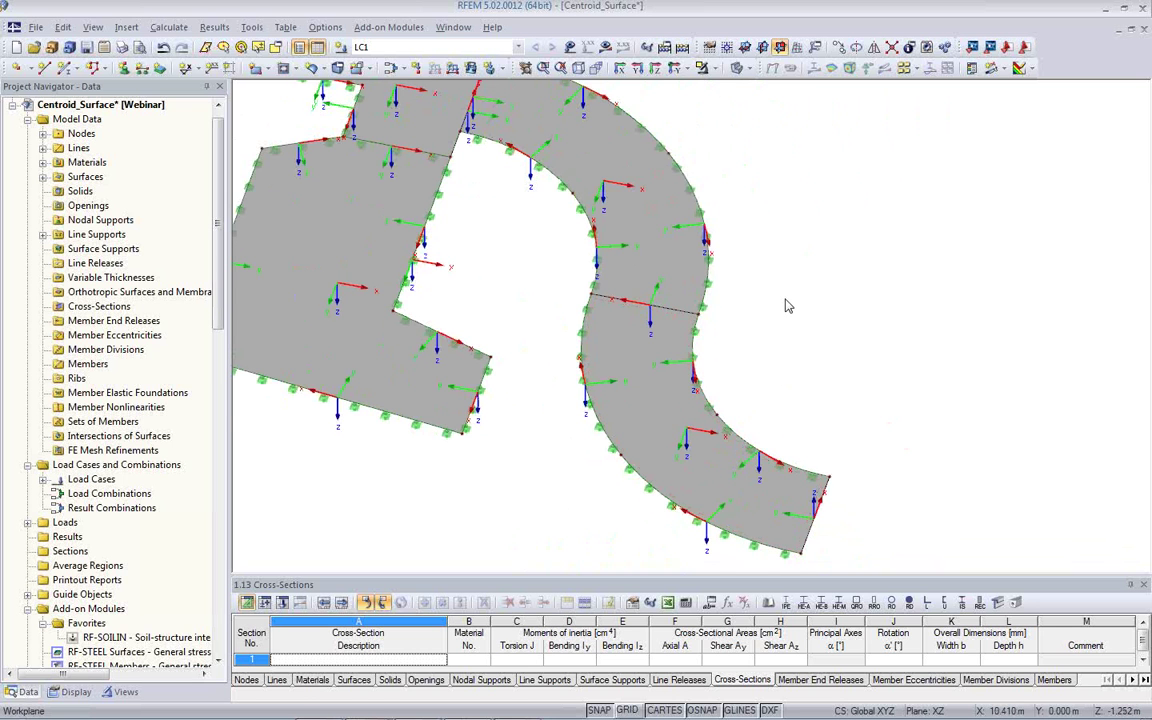
middle_click_drag(784, 303, 784, 198, "ctrl")
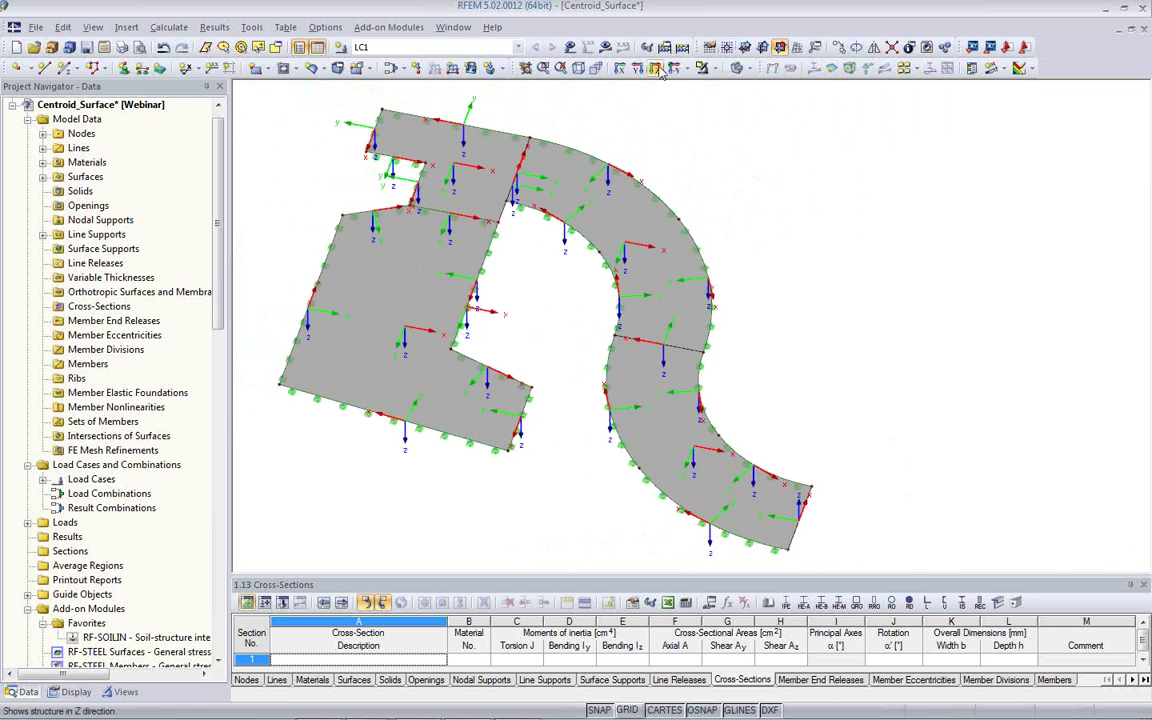
left_click(605, 47)
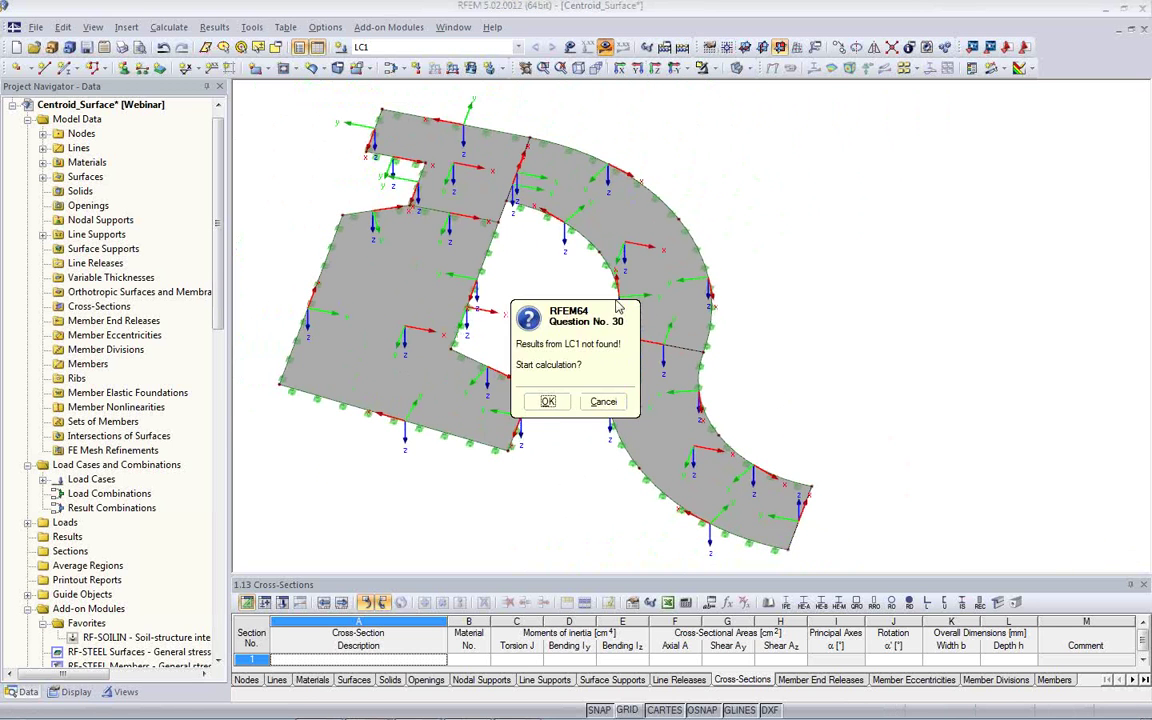
left_click(548, 402)
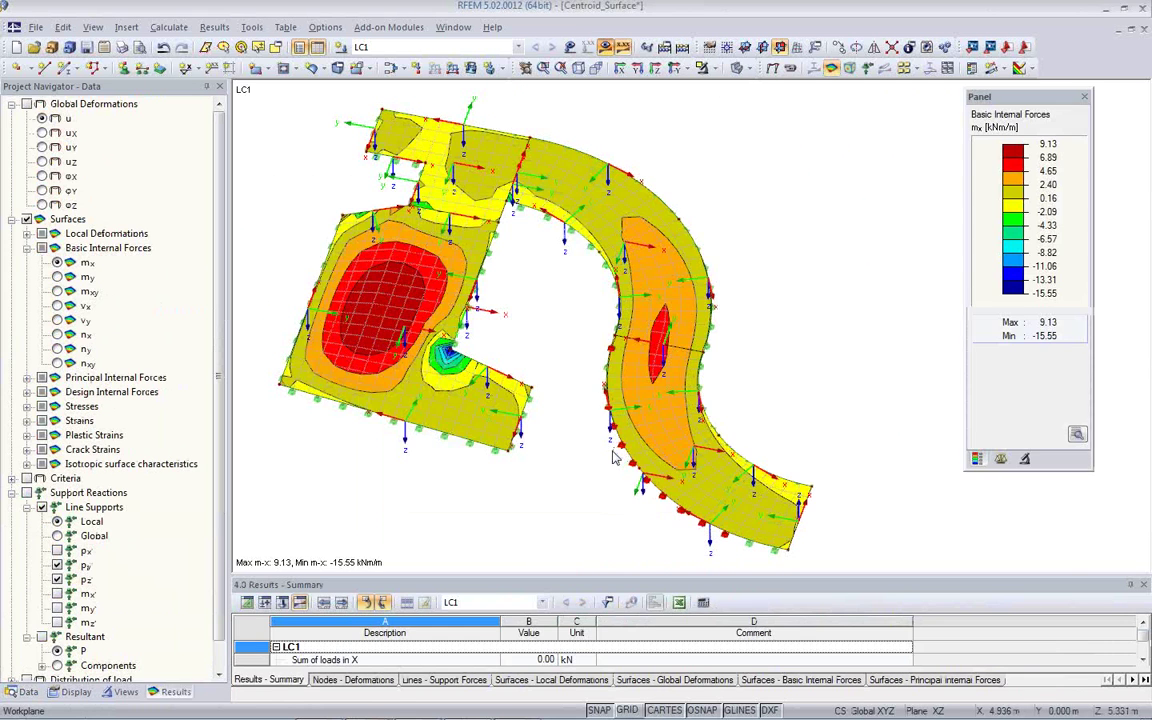
middle_click_drag(597, 440, 652, 448, "ctrl")
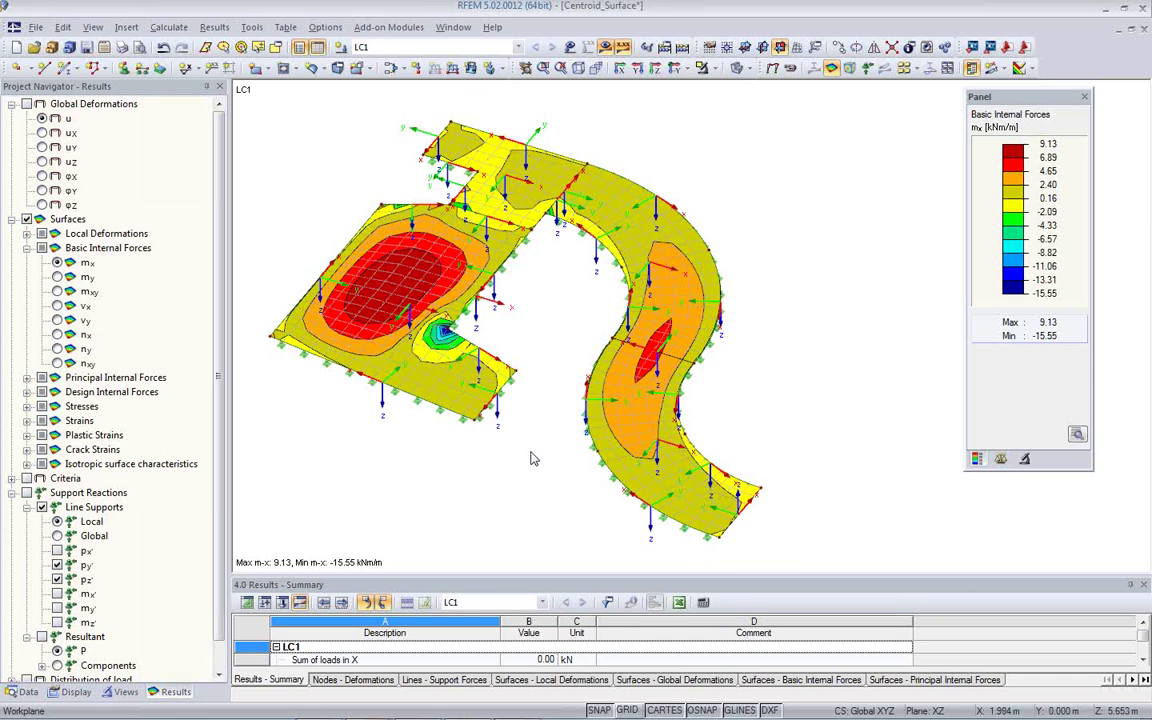
scroll(533, 459, "up", 3)
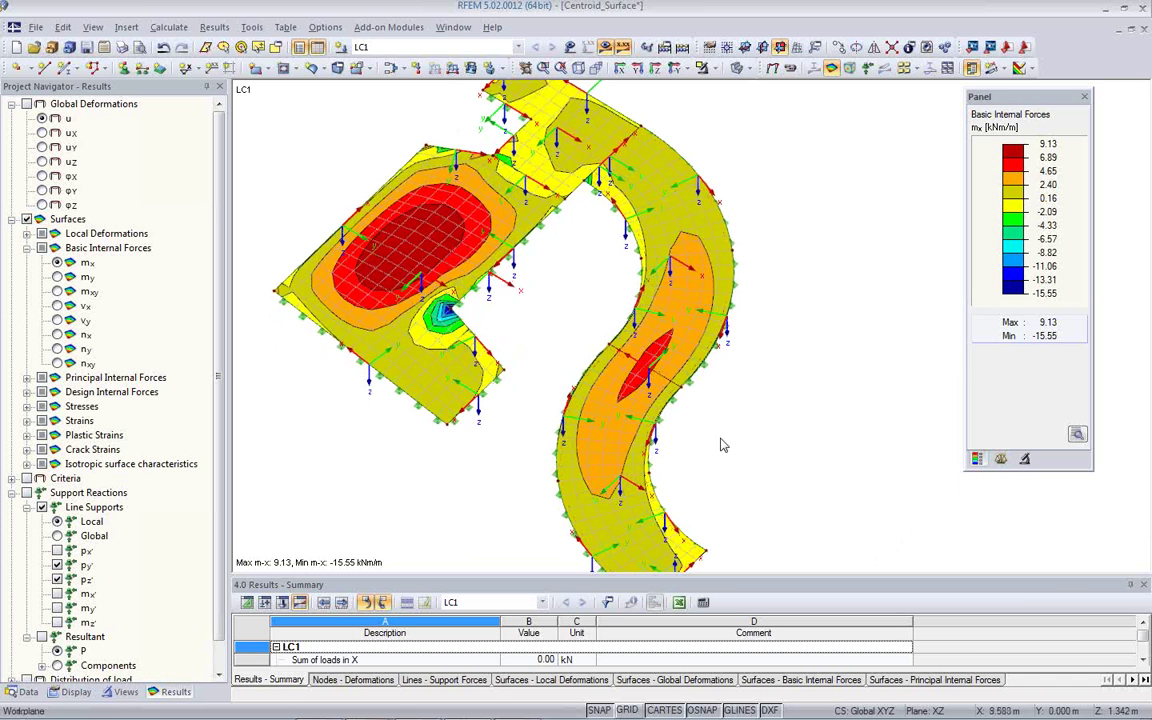
middle_click_drag(650, 400, 760, 403, "ctrl")
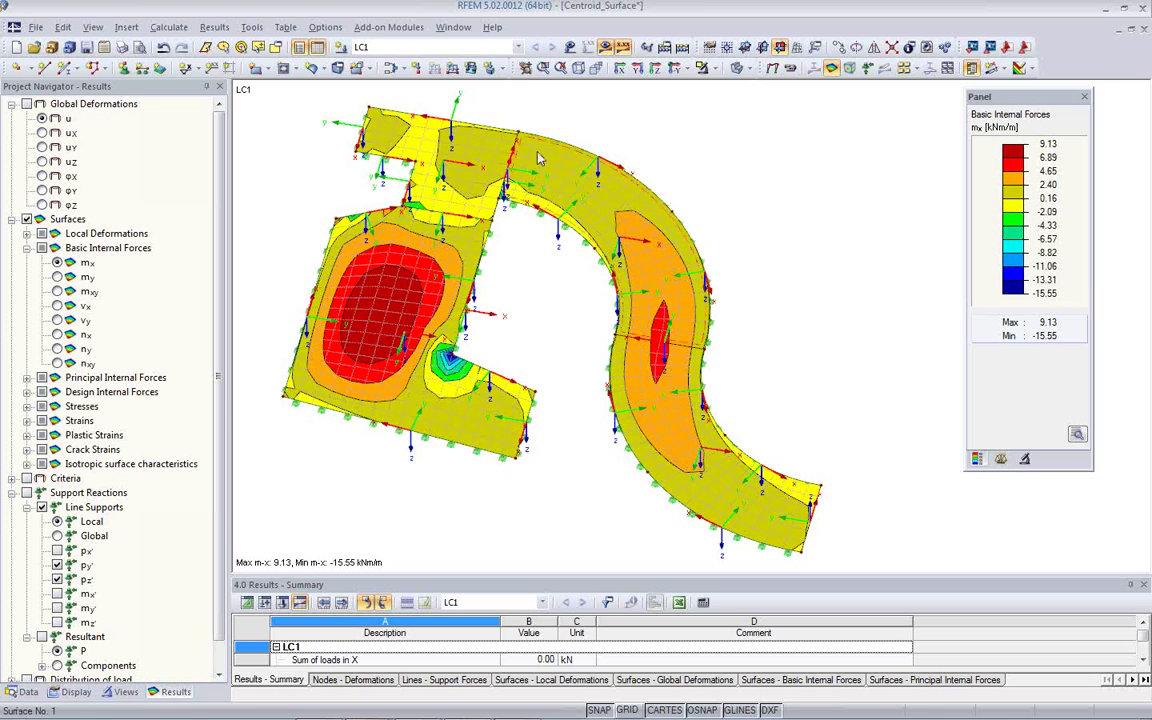
Align the local x-axis for input of surface 2 parallel to line 5, accepting deletion of the existing results
scroll(600, 460, "up", 5)
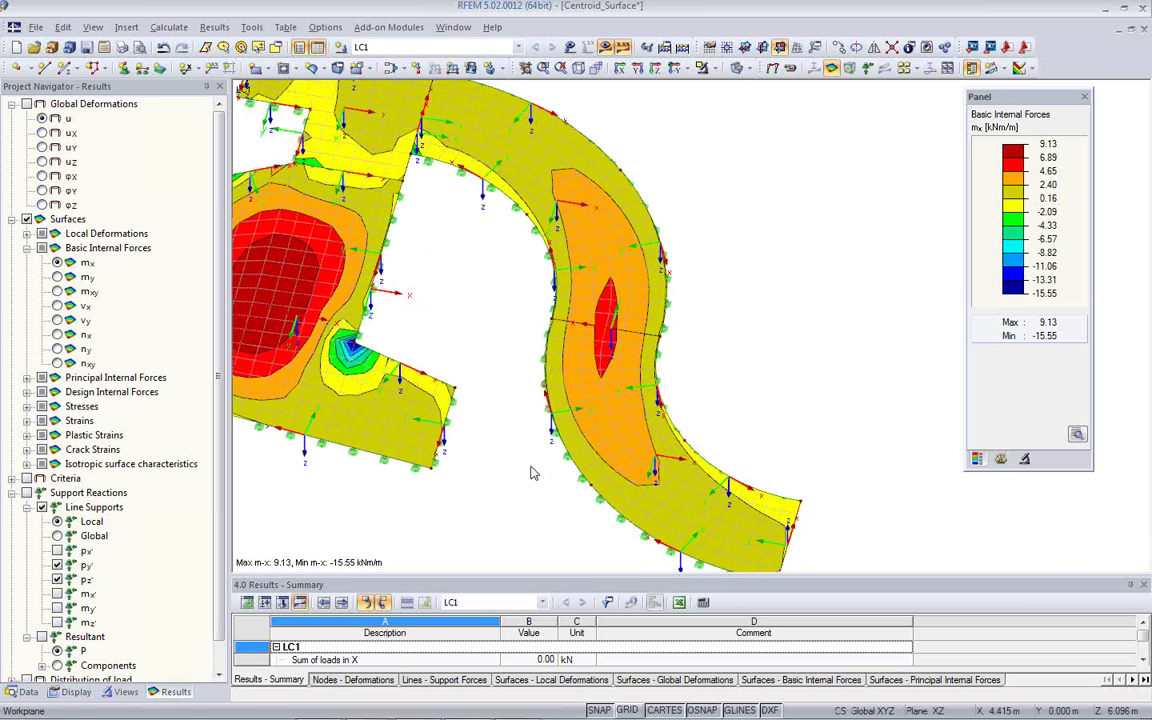
double_click(616, 434)
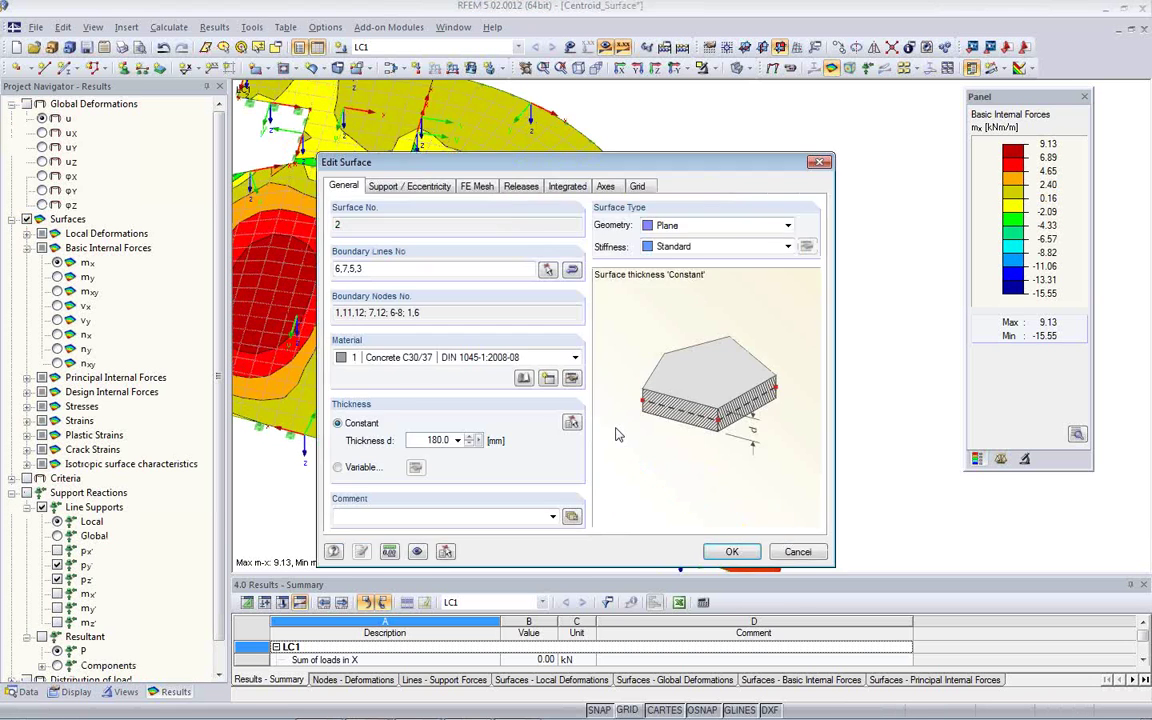
left_click(606, 187)
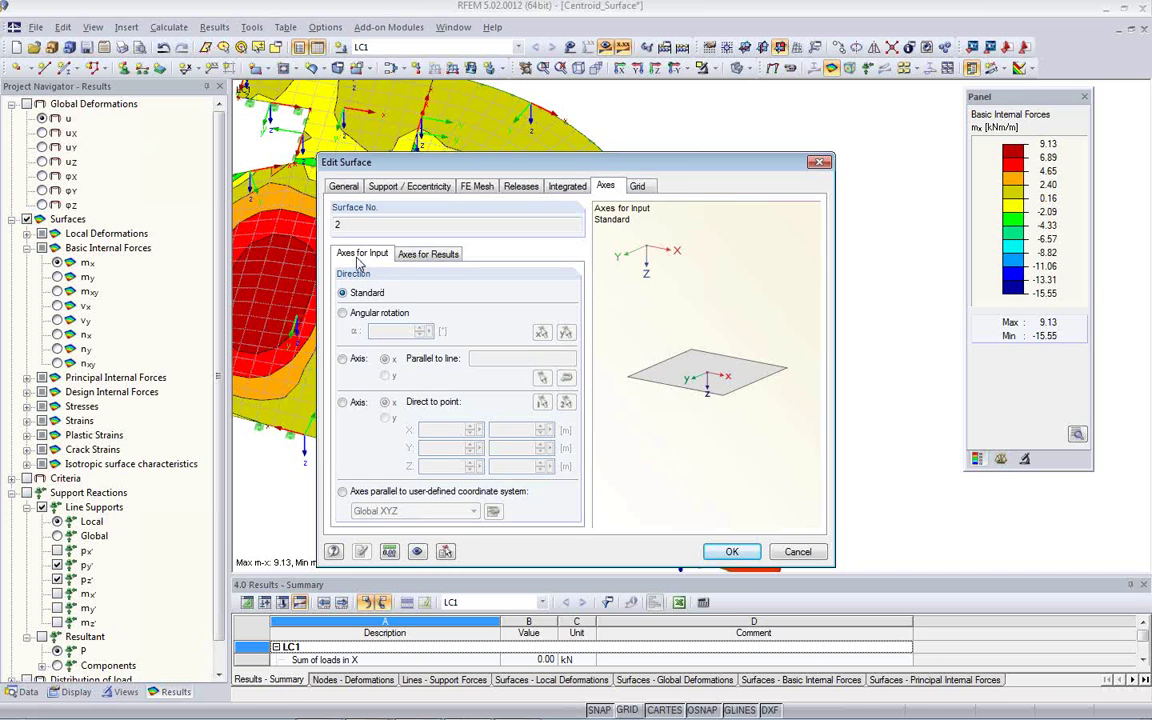
left_click(427, 256)
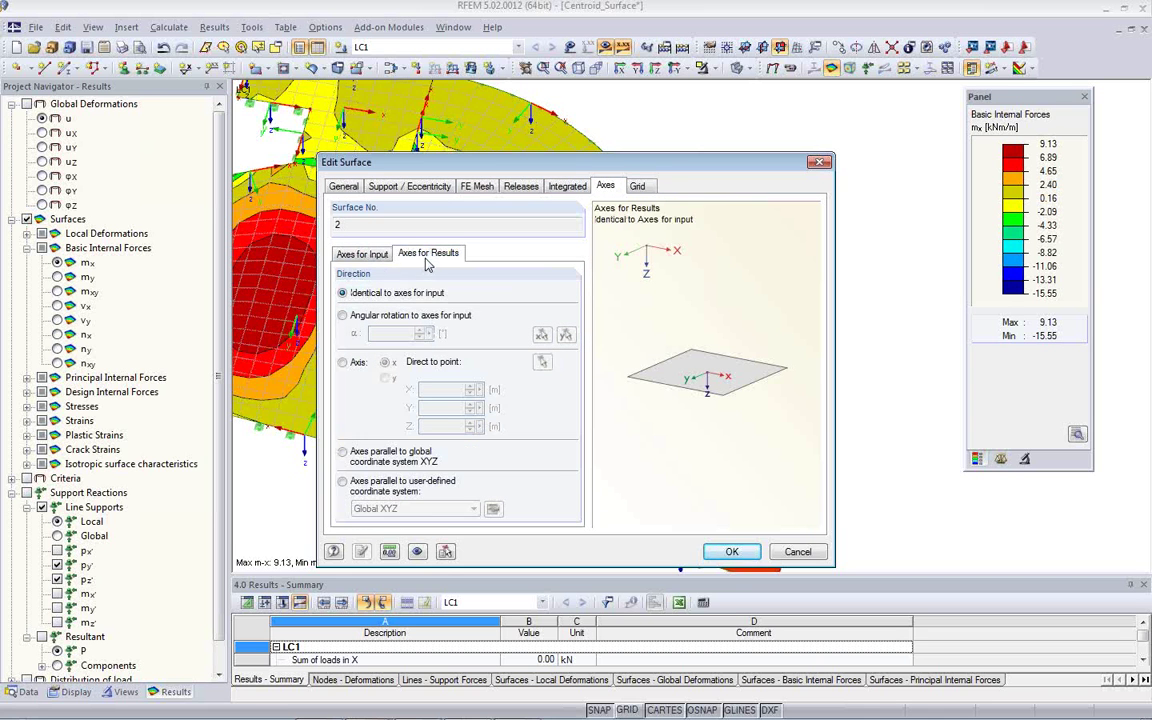
left_click(366, 257)
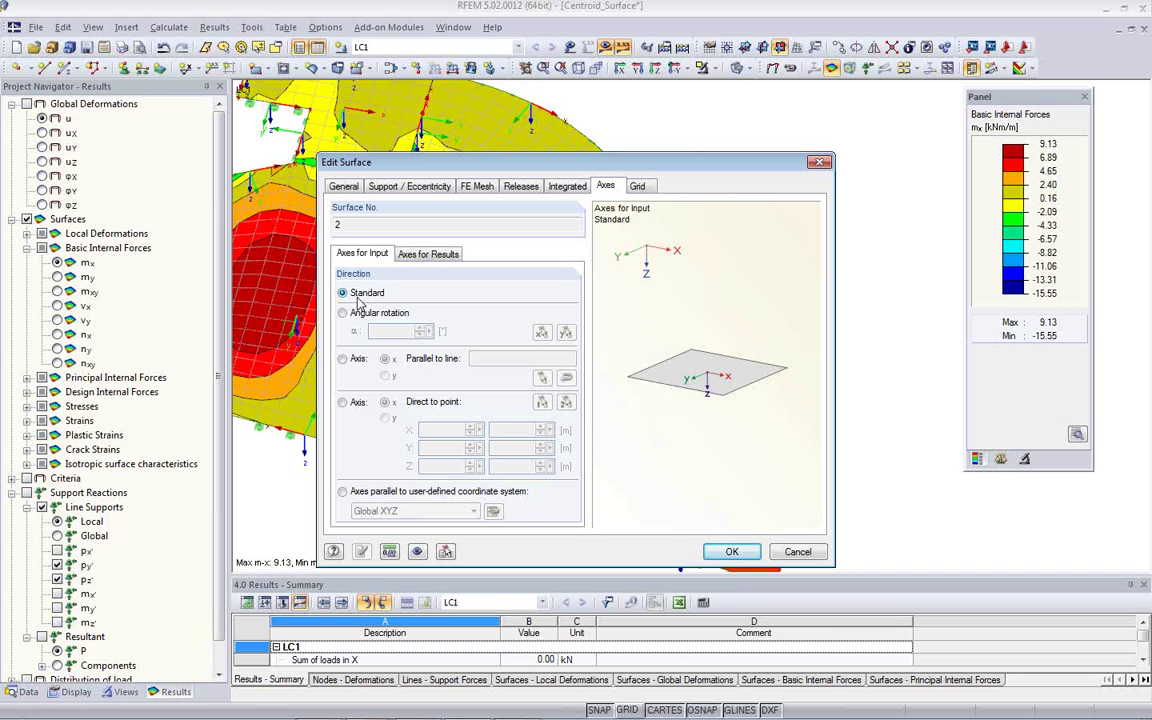
left_click(342, 359)
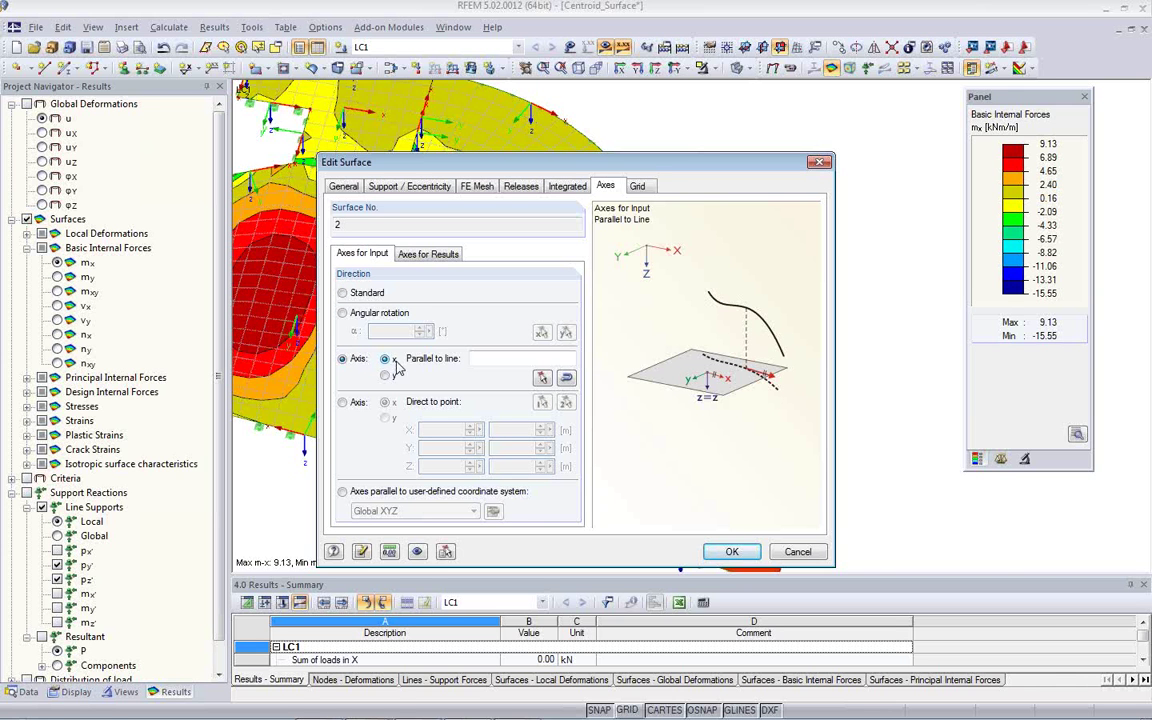
left_click(566, 379)
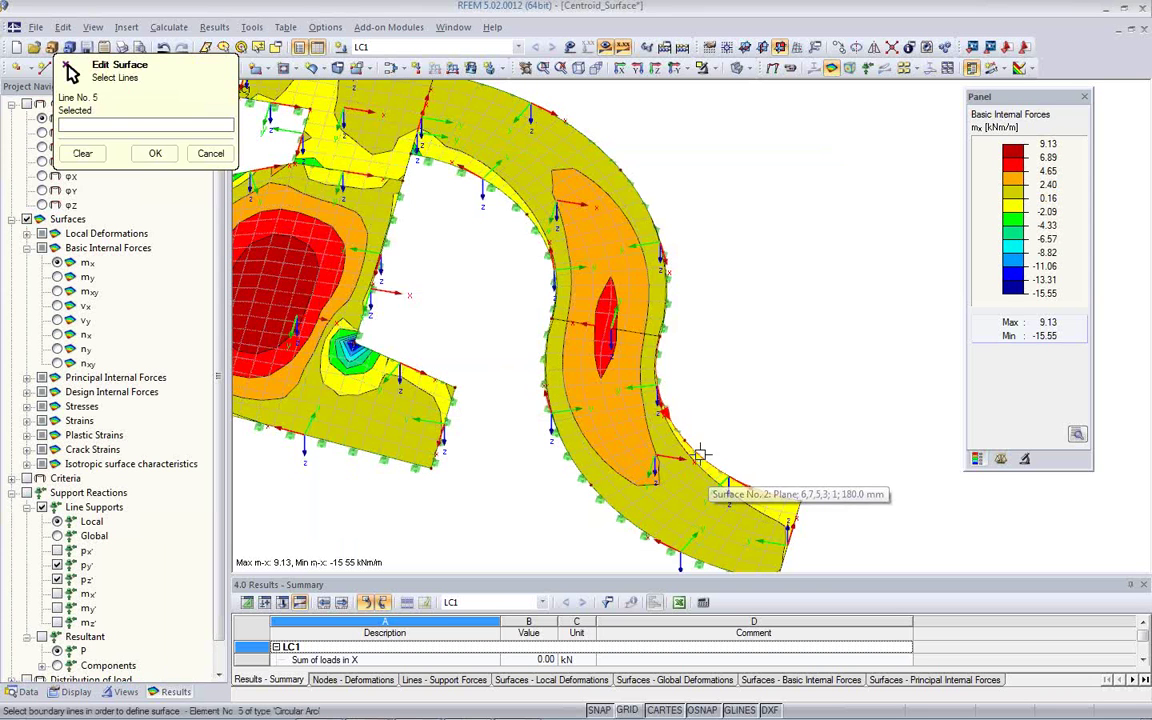
left_click(700, 455)
left_click(155, 153)
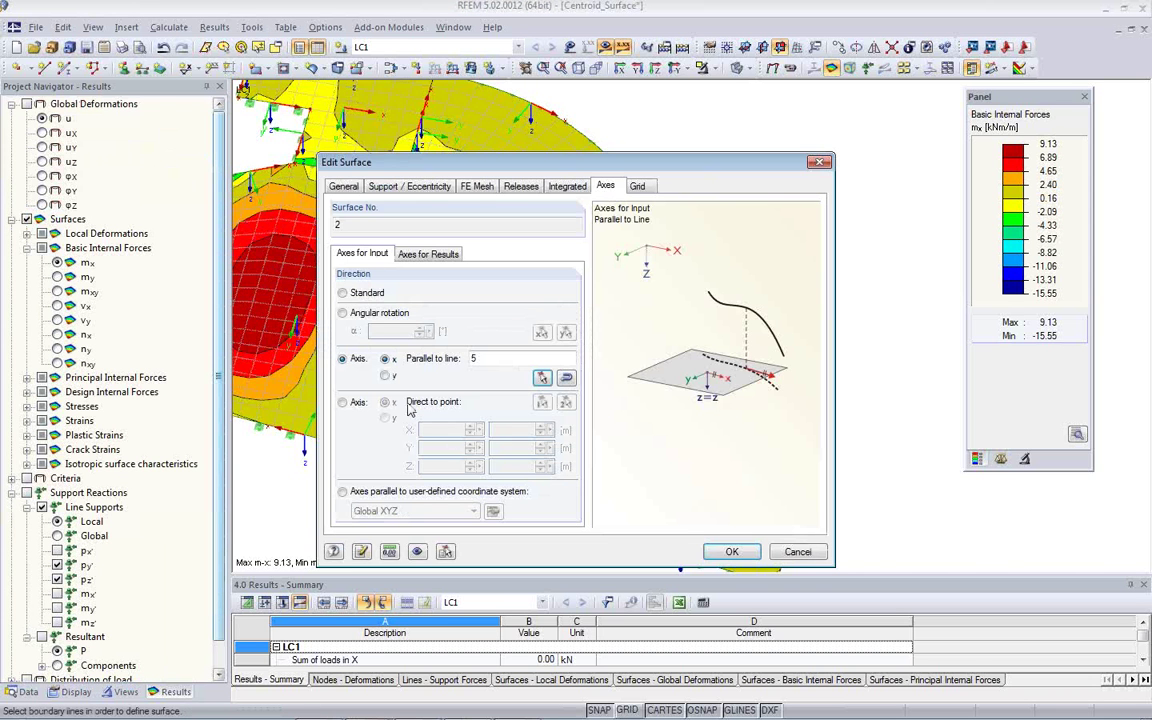
left_click(730, 551)
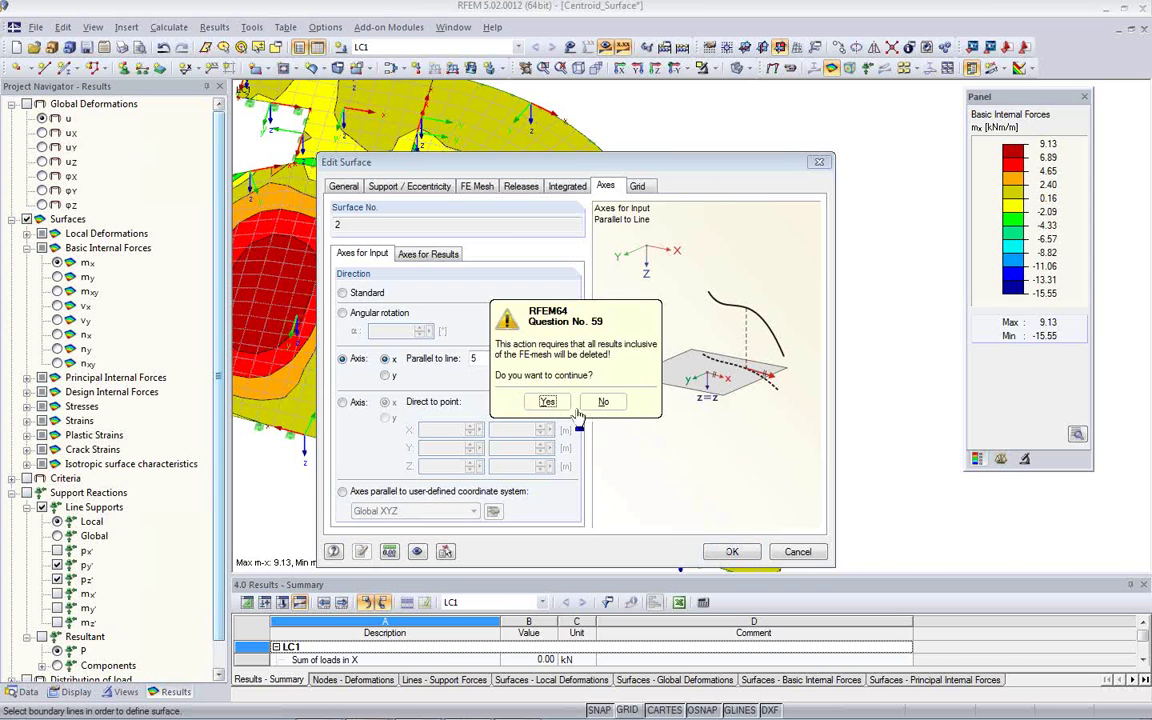
left_click(547, 401)
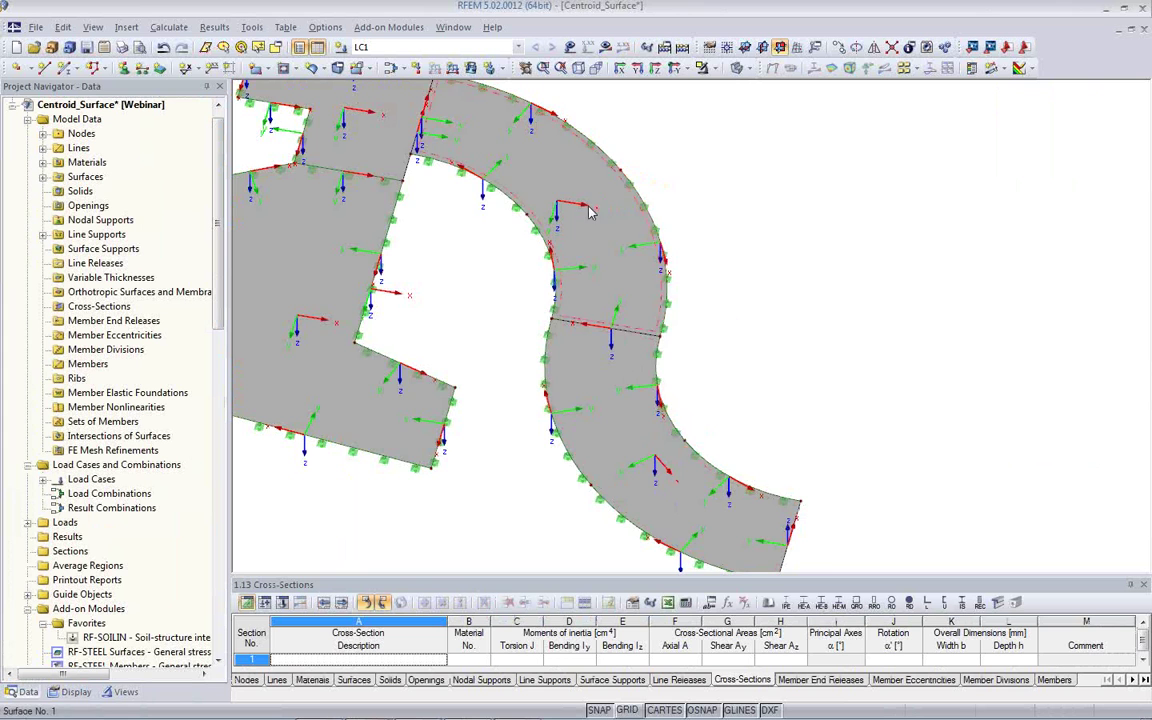
Align the local x-axis for input of surface 1 parallel to line 2, its outer curved boundary
double_click(532, 190)
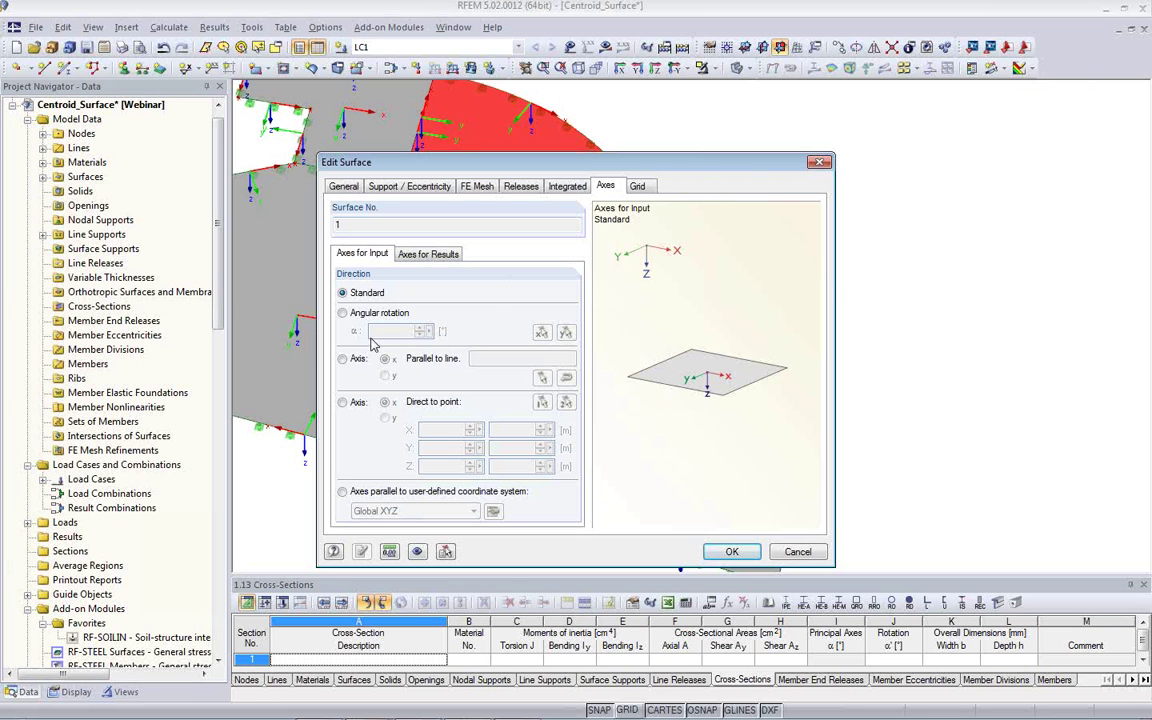
left_click(342, 359)
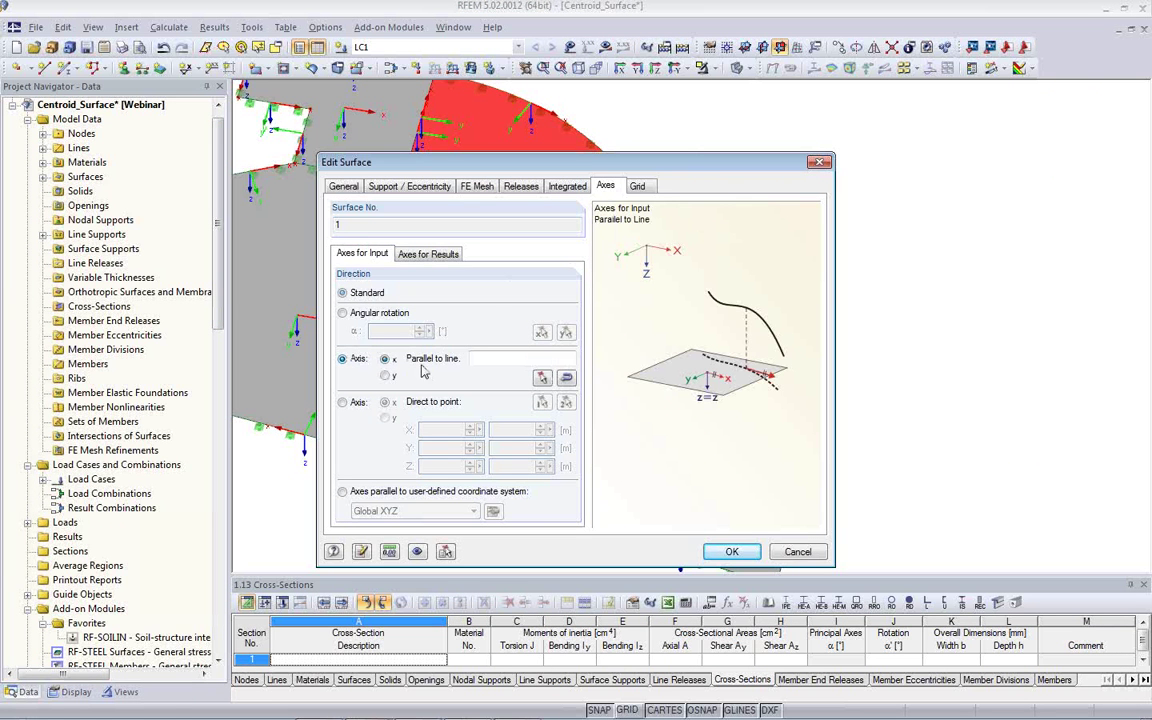
left_click(567, 379)
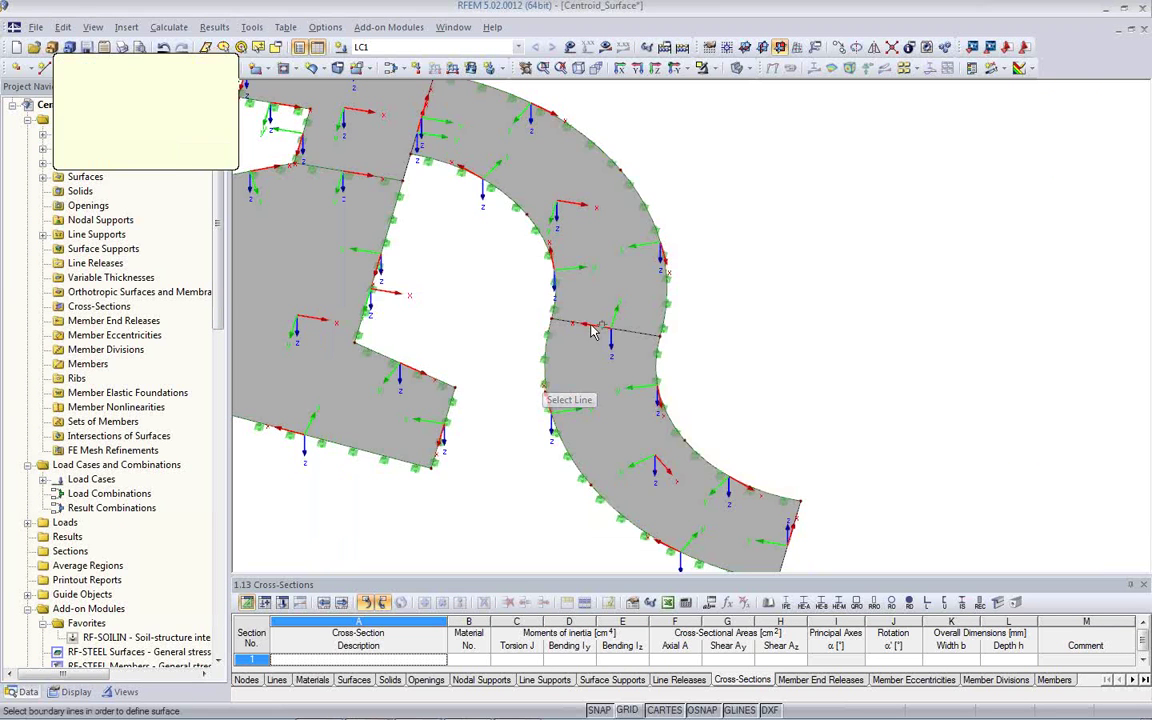
left_click(650, 214)
left_click(155, 153)
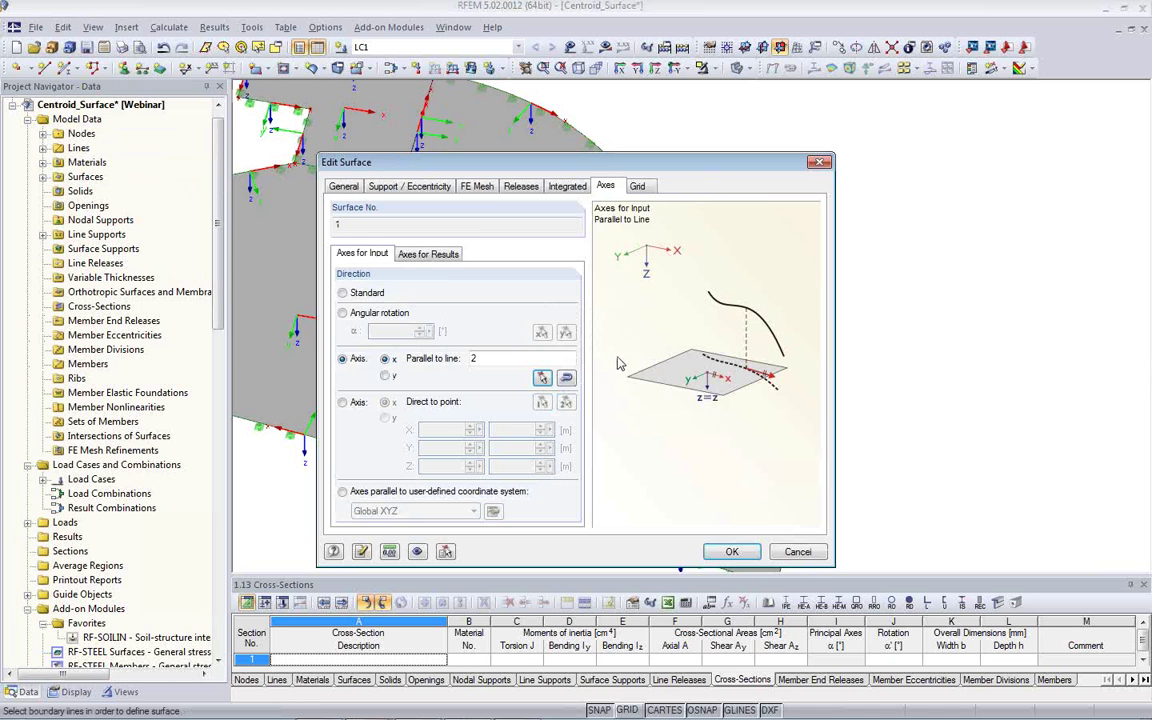
left_click(732, 551)
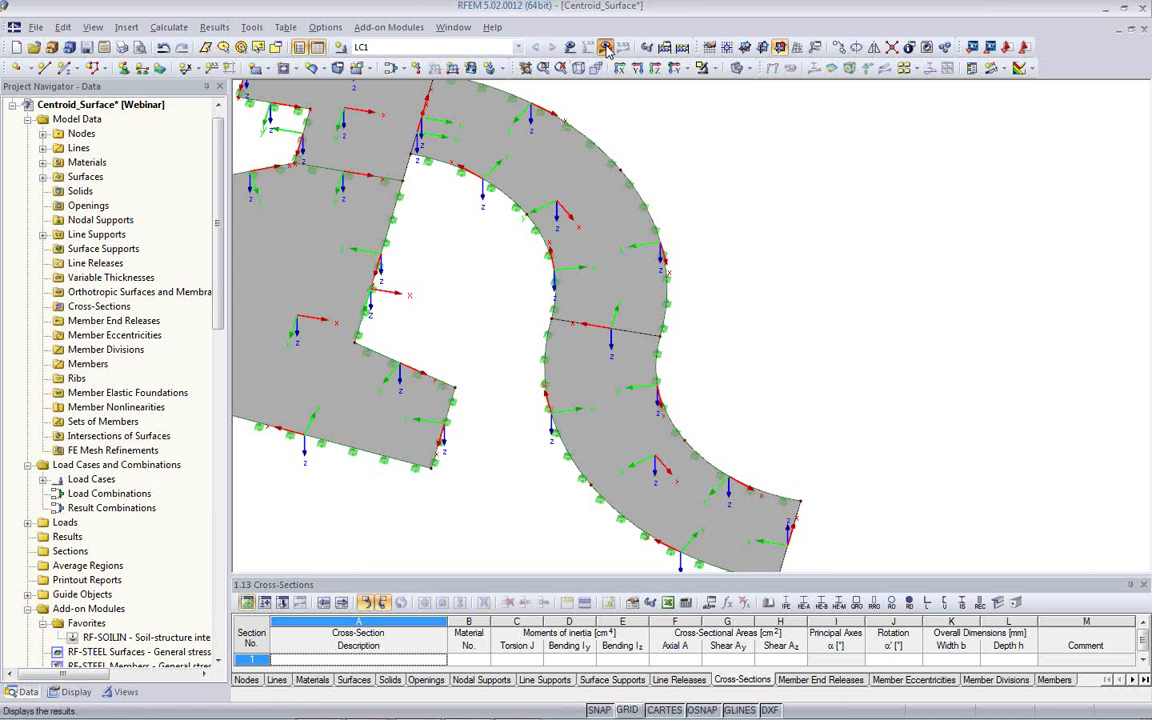
Recalculate load case LC1 and display the basic internal forces my across the curved surfaces 1 and 2
left_click(605, 50)
left_click(536, 401)
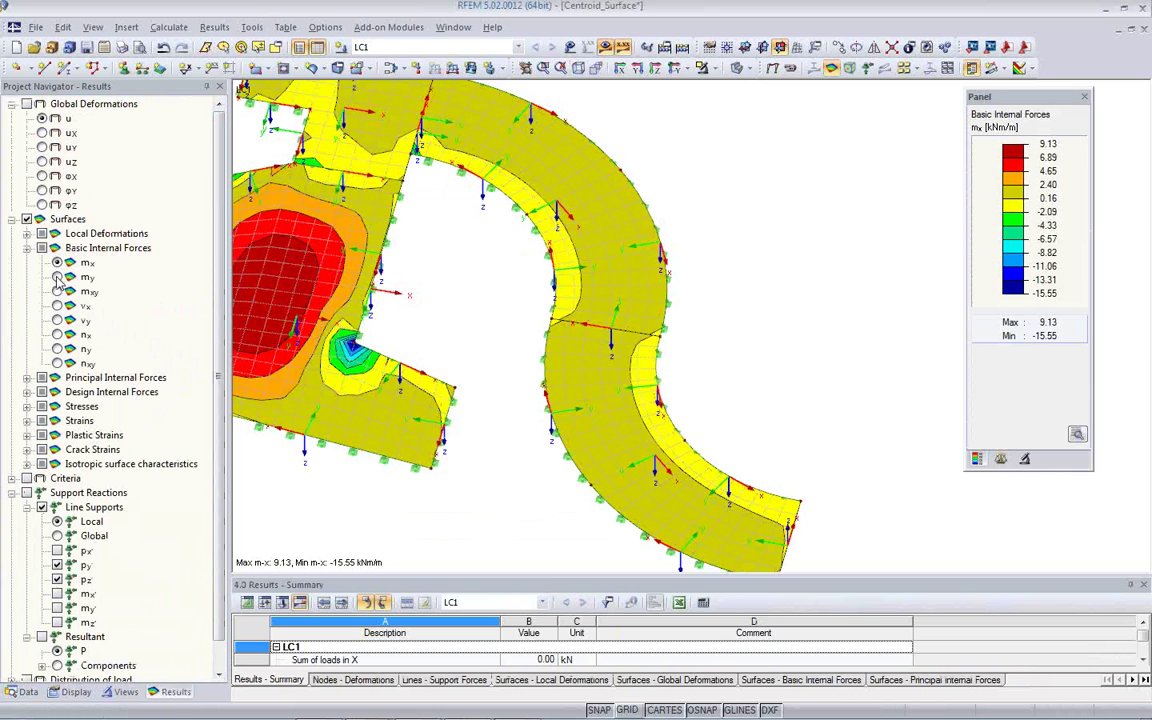
left_click(57, 277)
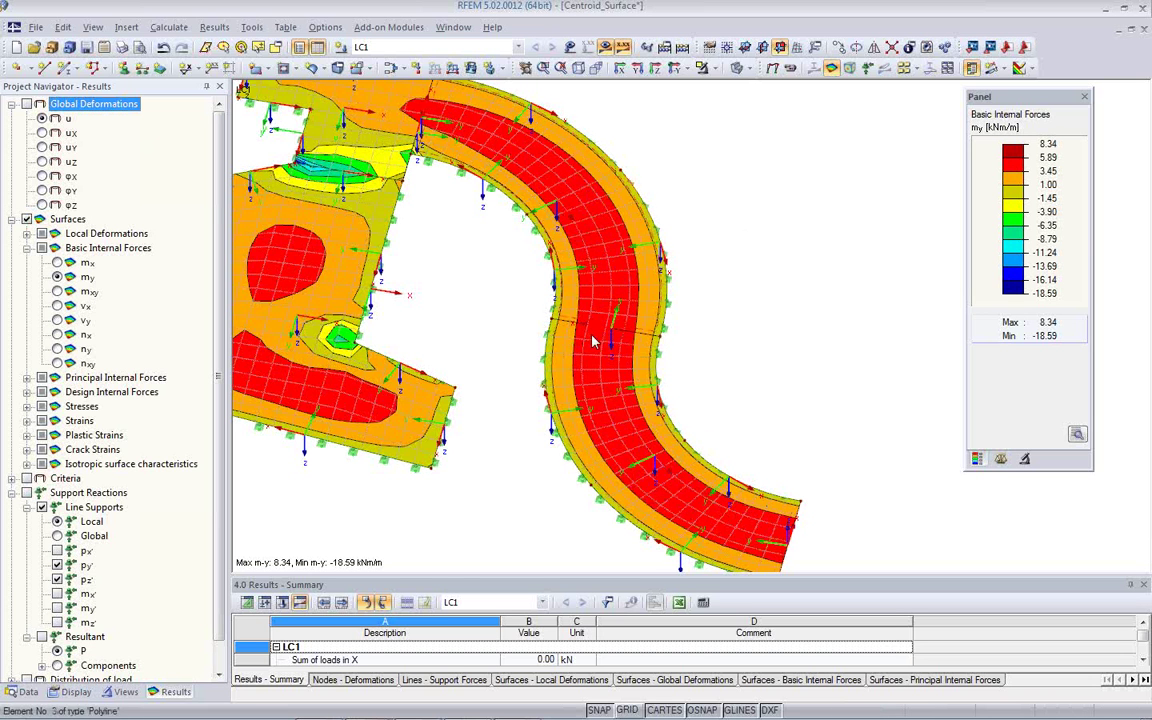
left_click(815, 455)
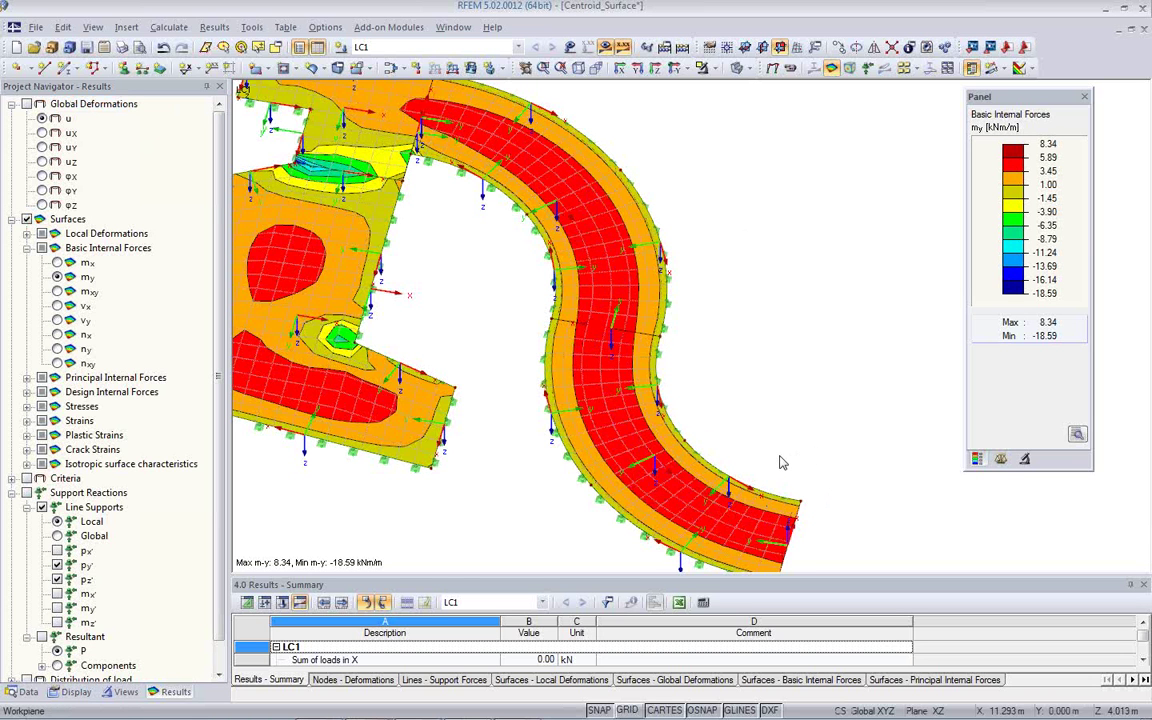
middle_click_drag(673, 420, 761, 397)
scroll(708, 419, "down", 1)
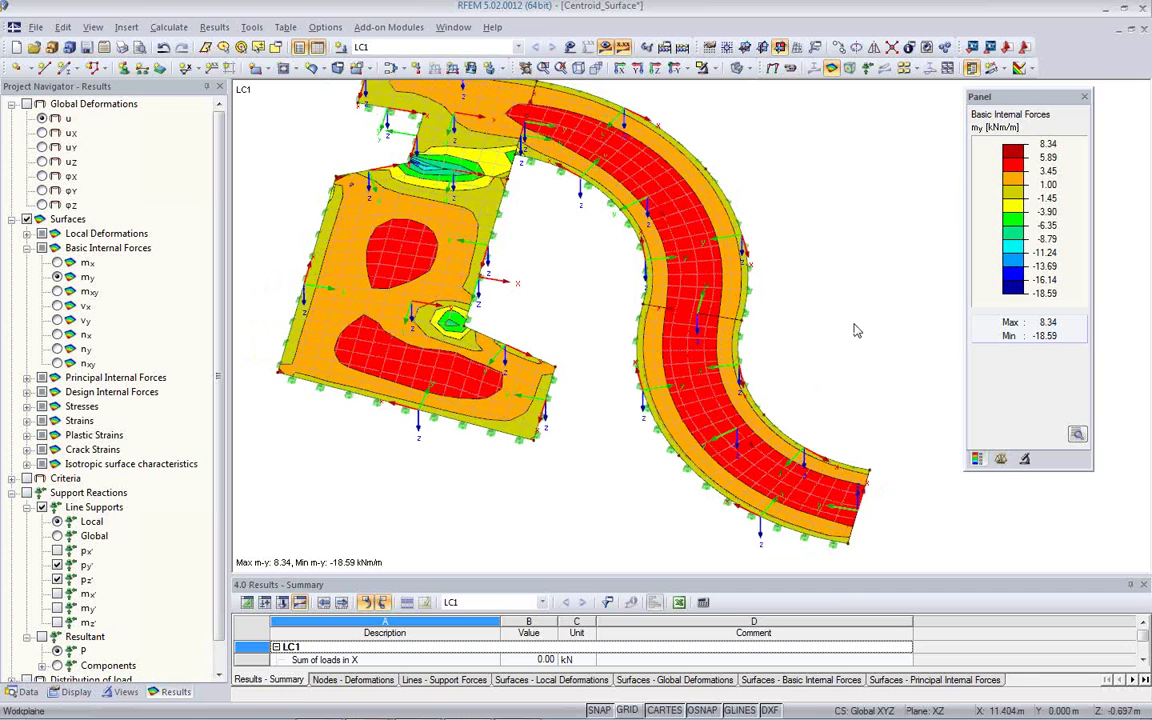
middle_click_drag(836, 399, 688, 452, "ctrl")
scroll(688, 452, "up", 1)
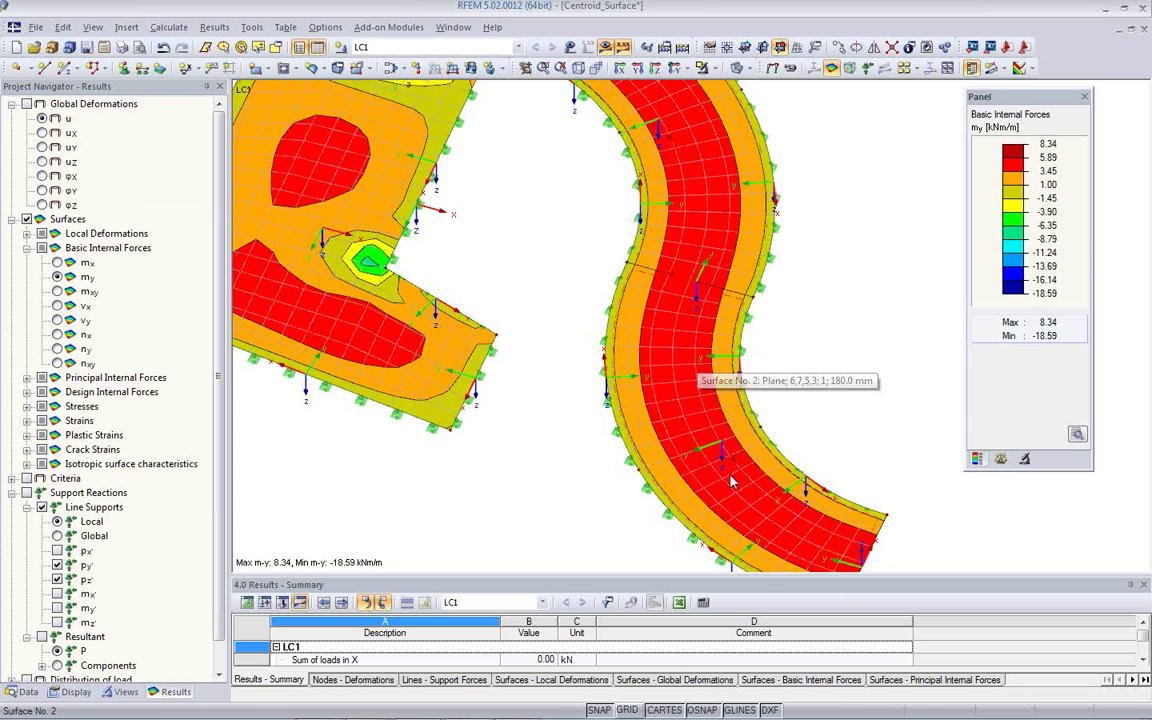
Change the reference system of line support 1 to the local line axes x,y,z, accepting deletion of the results
scroll(648, 455, "up", 5)
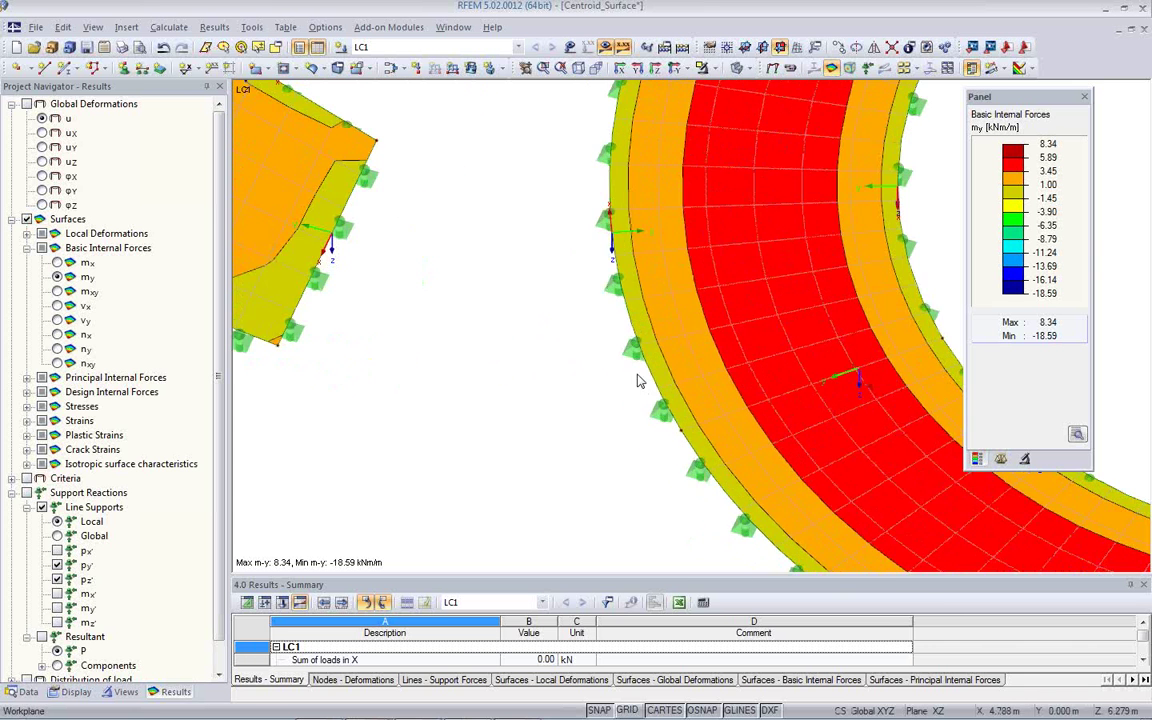
double_click(607, 299)
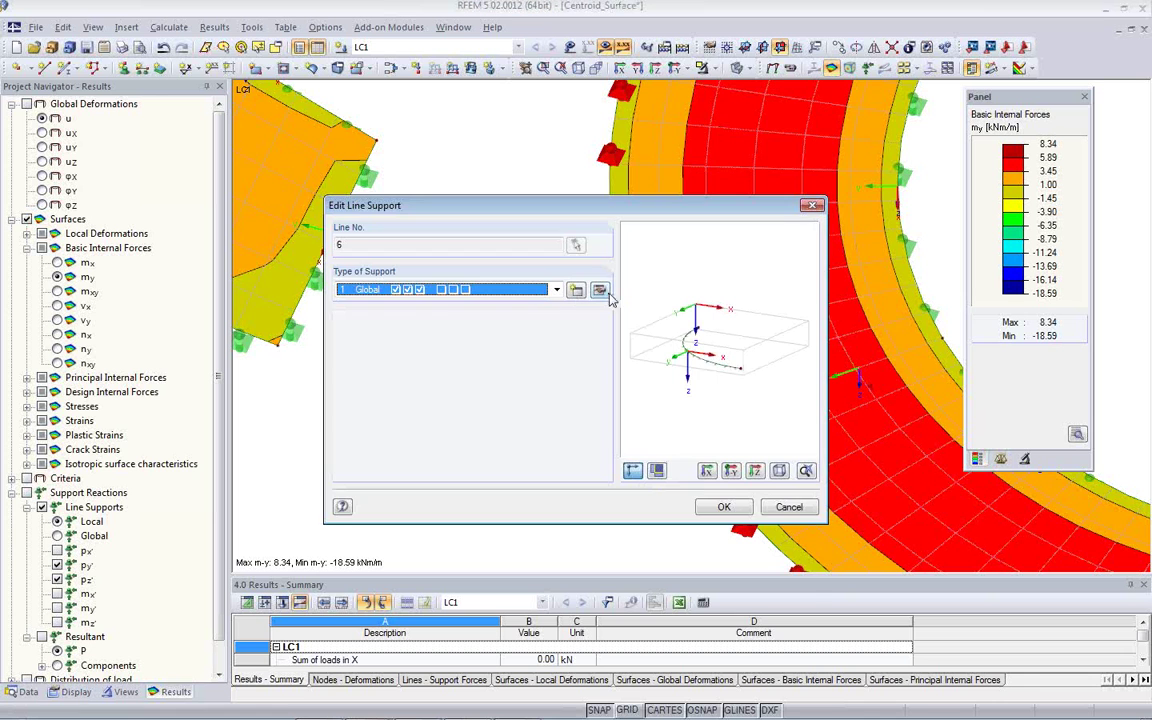
left_click(600, 292)
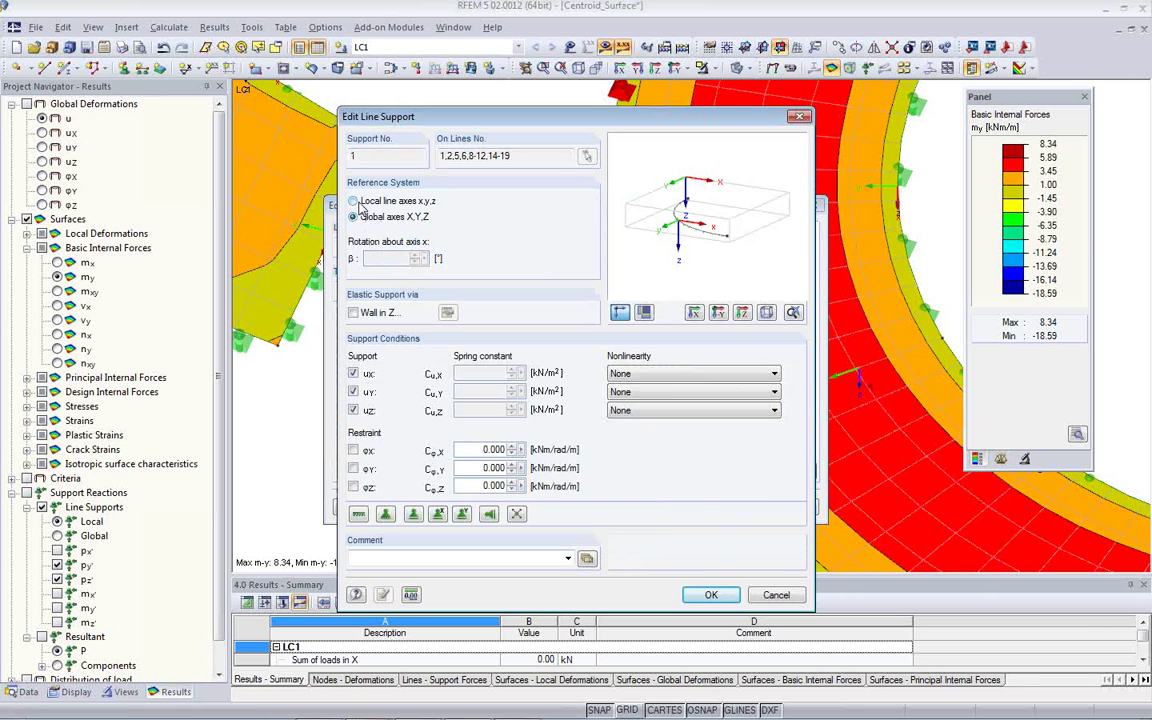
left_click(359, 202)
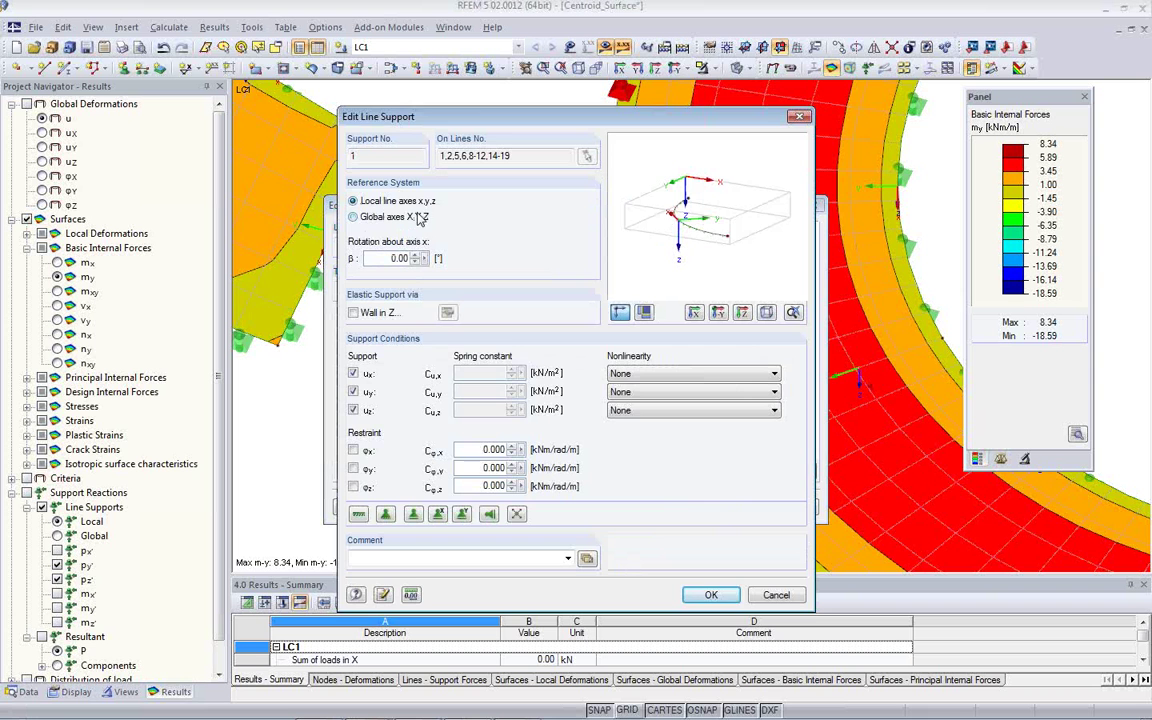
left_click(719, 595)
left_click(548, 407)
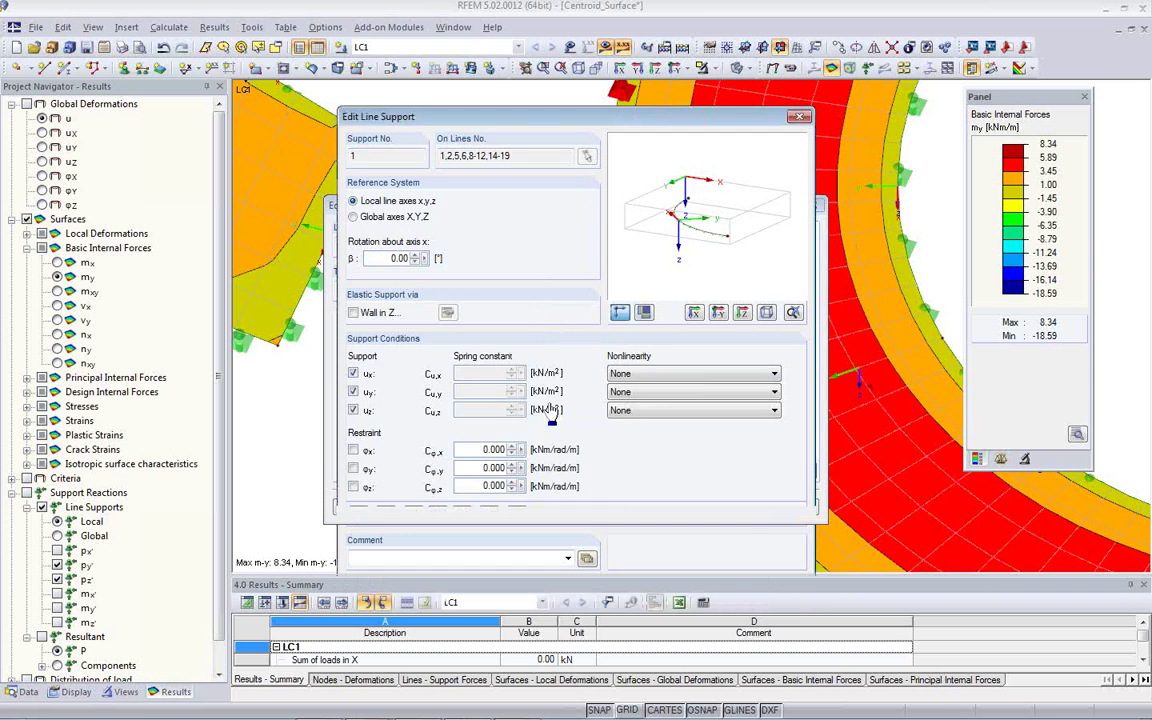
left_click(721, 511)
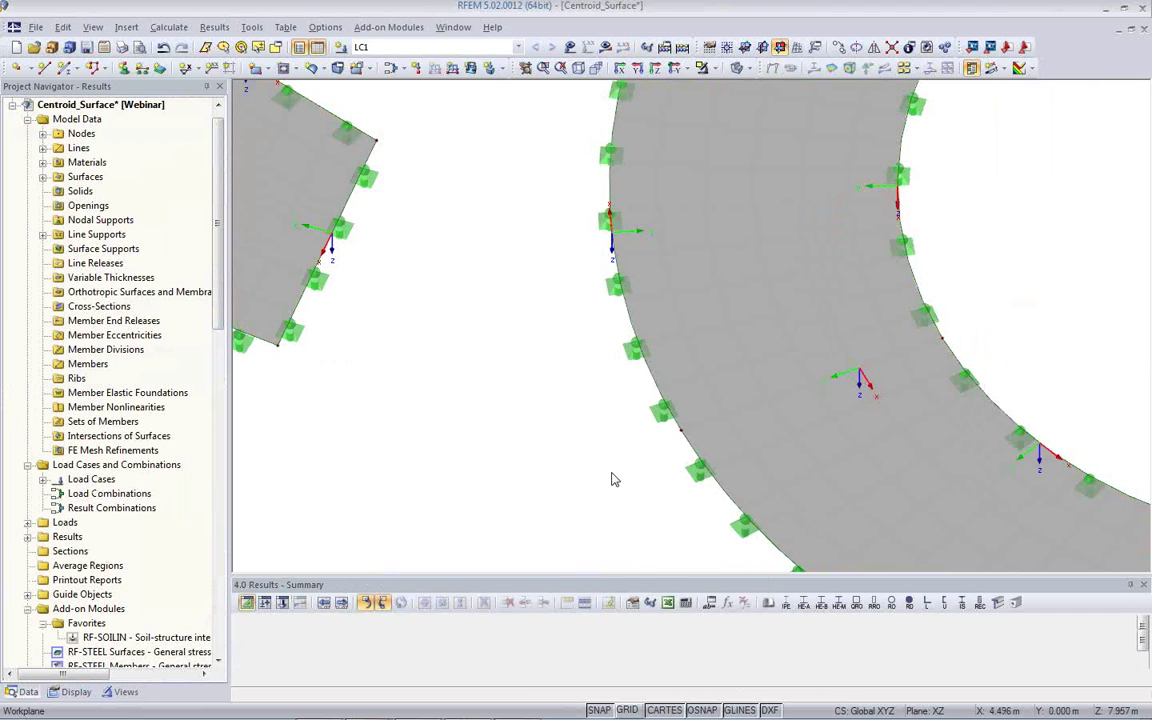
Recalculate LC1 with the locally oriented line supports and examine the my distribution over the whole model
middle_click_drag(648, 465, 468, 476)
scroll(502, 433, "down", 3)
scroll(505, 438, "down", 2)
scroll(452, 380, "down", 2)
scroll(452, 380, "down", 2)
scroll(468, 465, "down", 2)
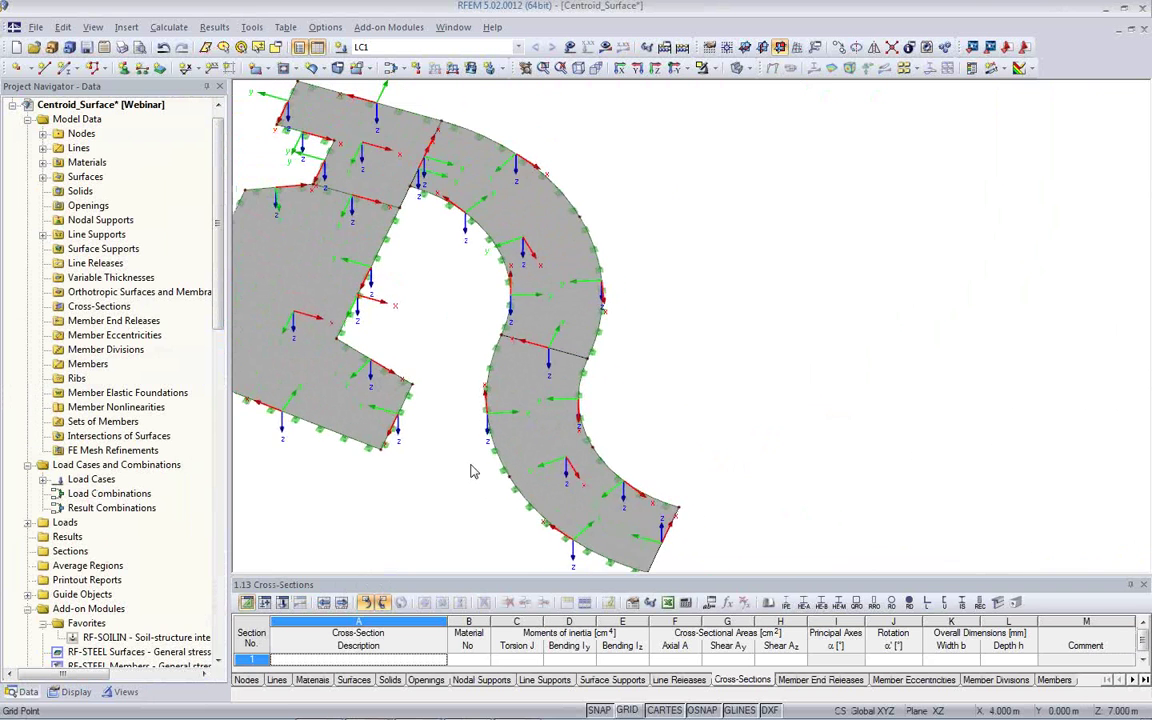
left_click(605, 47)
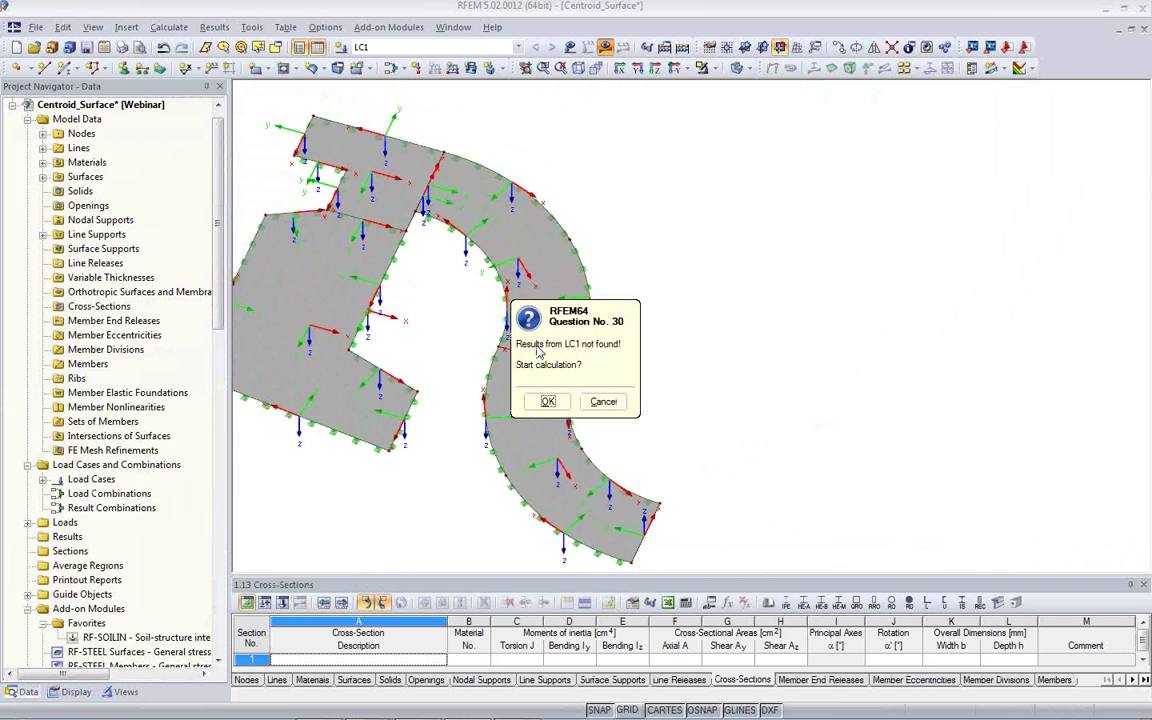
left_click(527, 401)
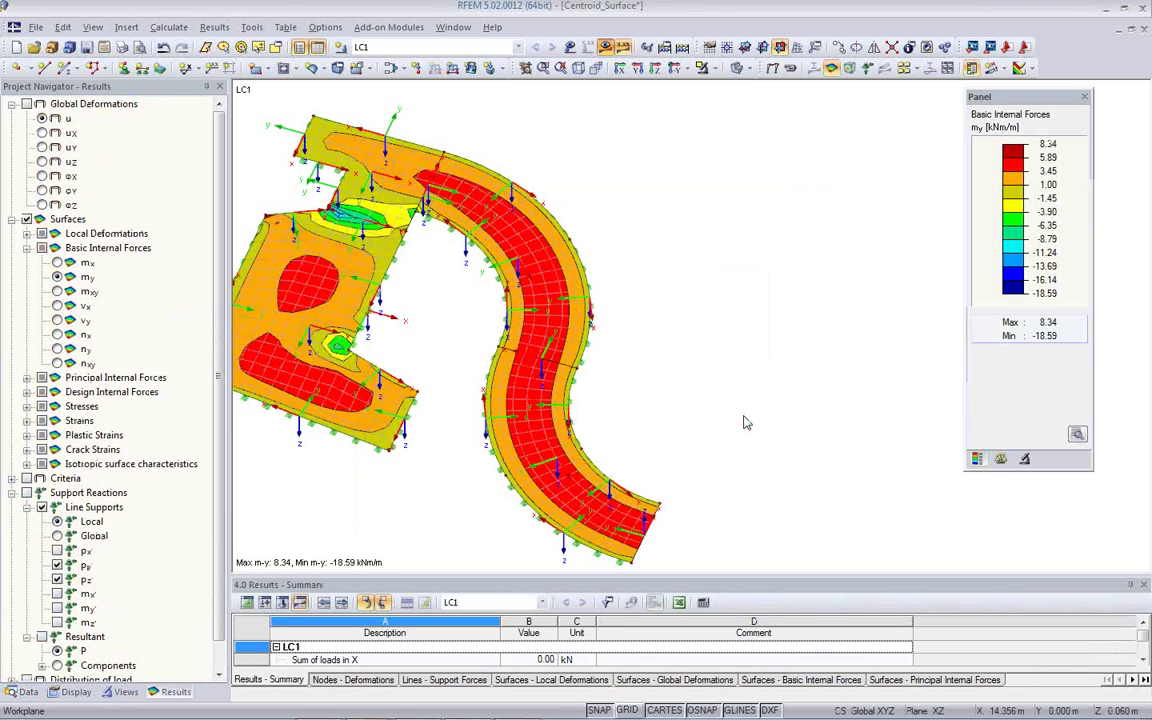
middle_click_drag(695, 406, 703, 461)
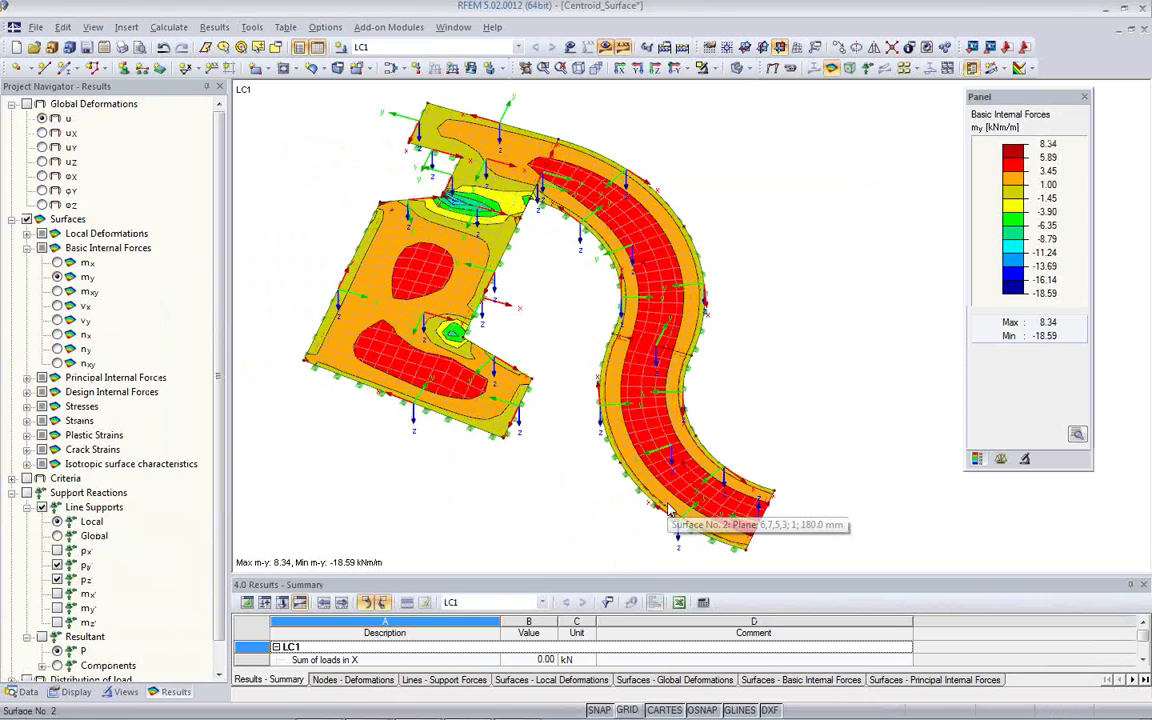
middle_click_drag(788, 437, 575, 415, "ctrl")
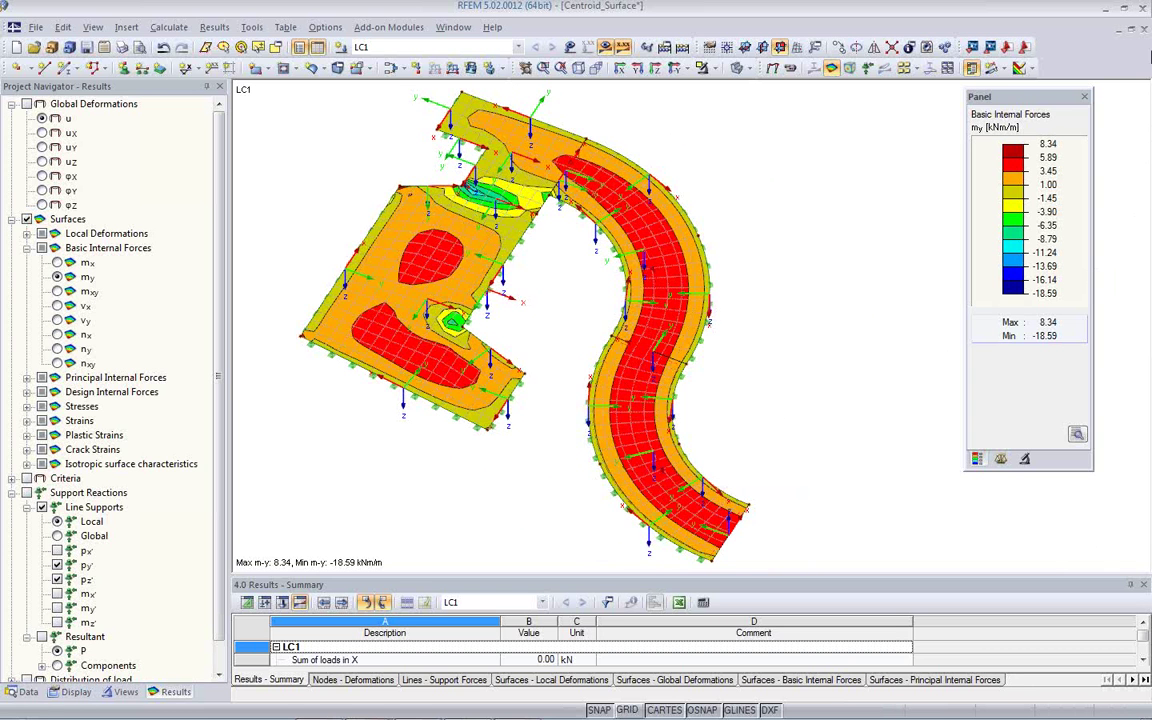
Save and close the Centroid_Surface model, and open the Friction model from the Webinar project
left_click(1145, 30)
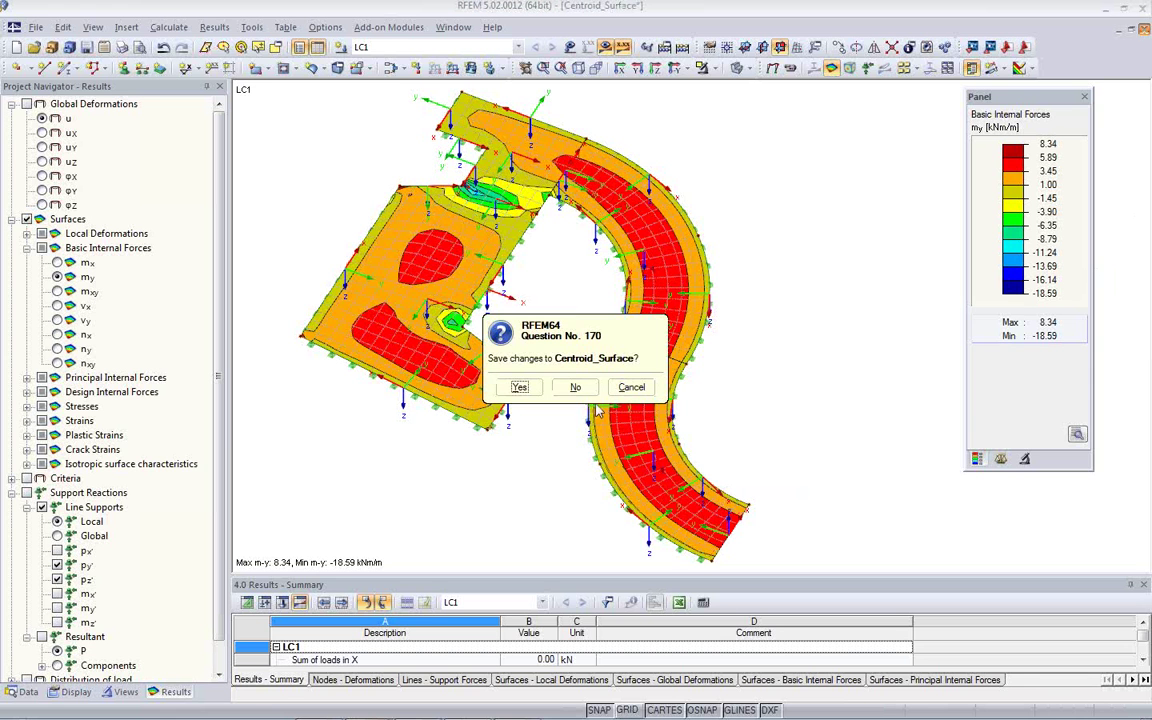
left_click(519, 388)
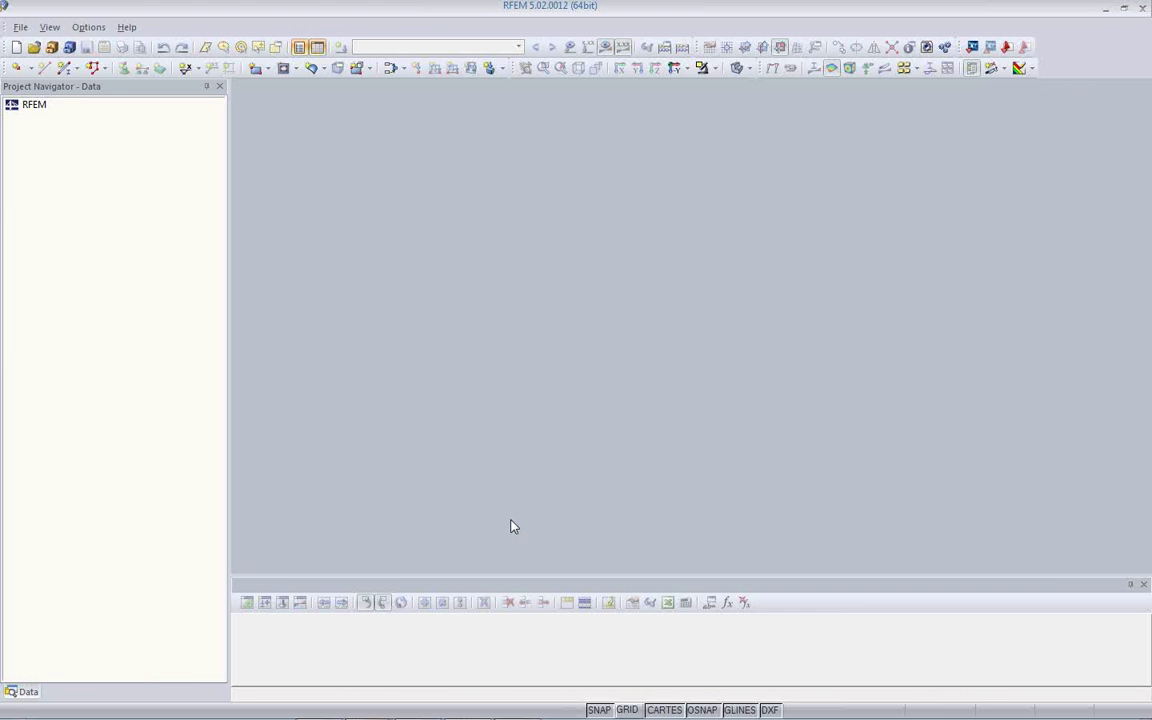
left_click(51, 48)
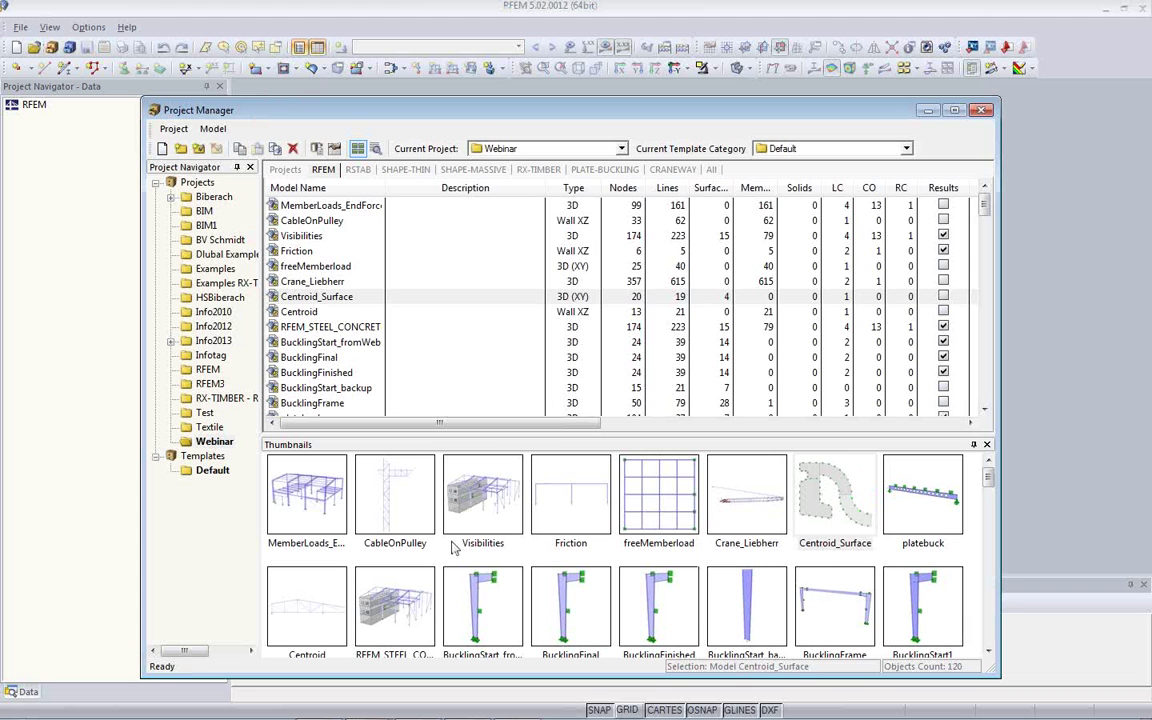
left_click(583, 512)
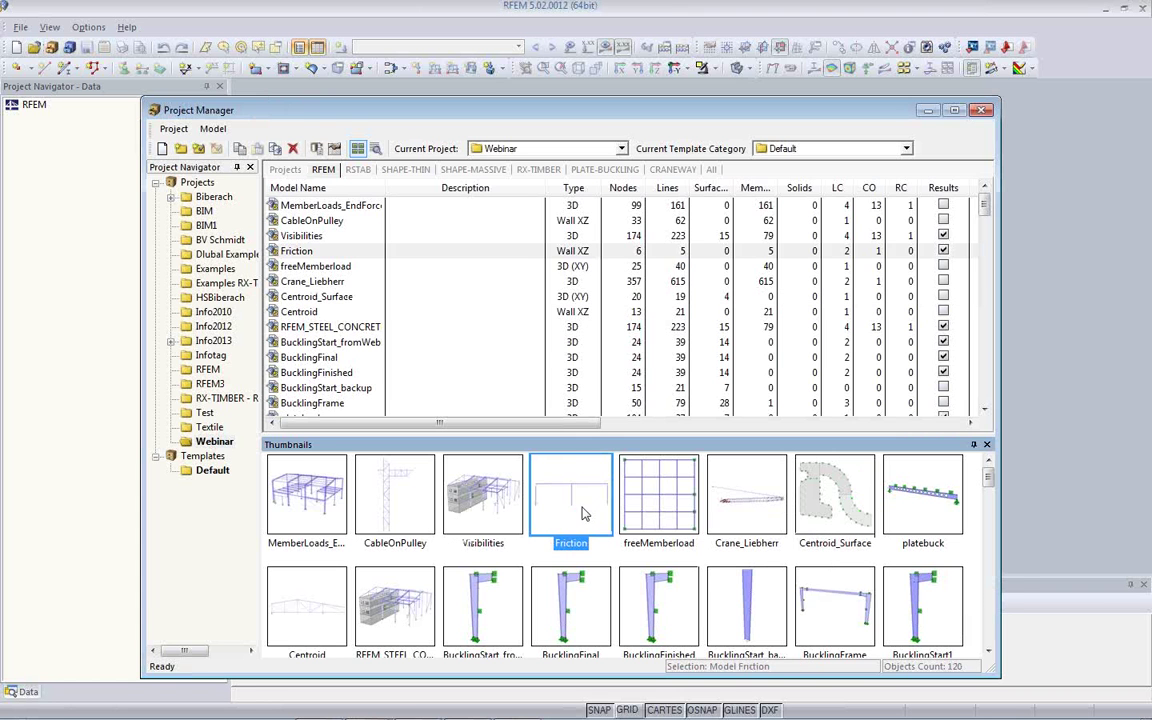
double_click(583, 512)
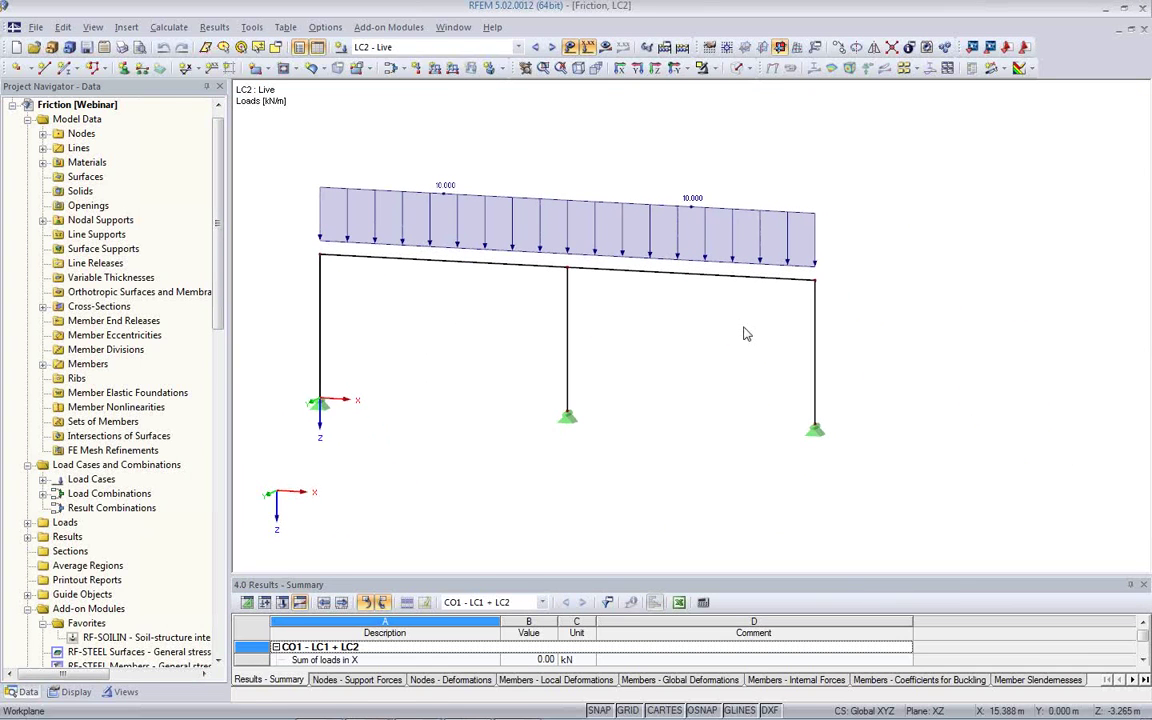
Review the loads of load cases LC1 and LC2 and of load combination CO1 on the frame
left_click(466, 47)
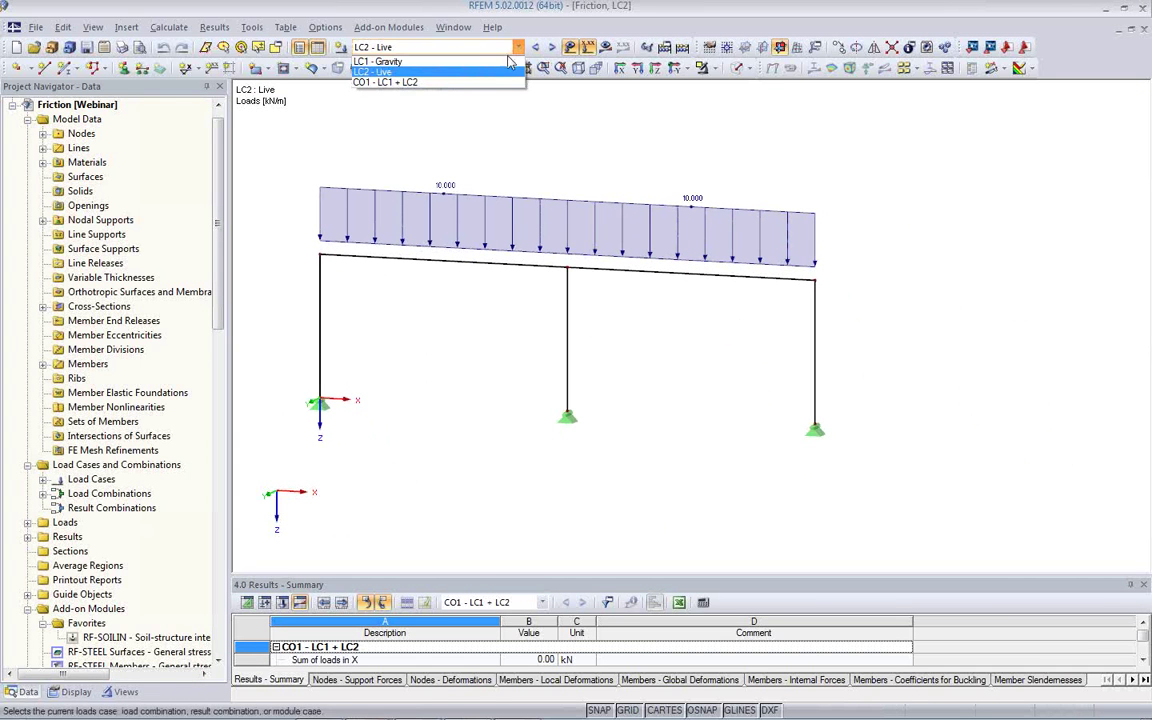
left_click(487, 61)
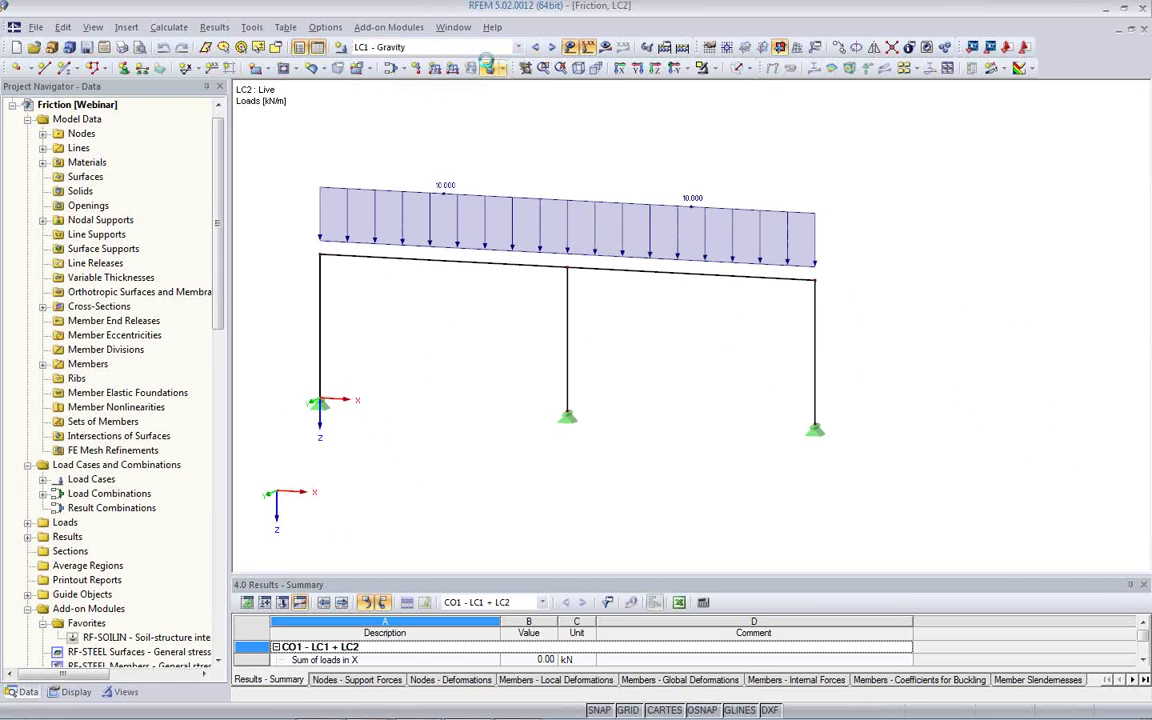
left_click(554, 48)
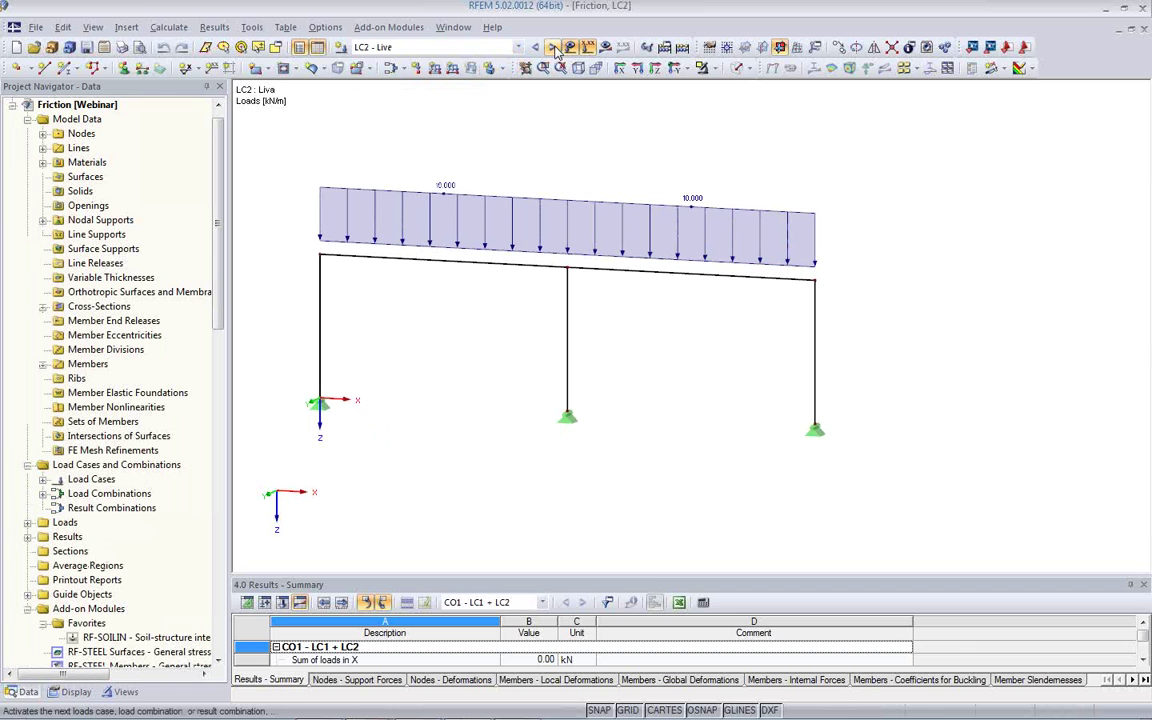
left_click(554, 48)
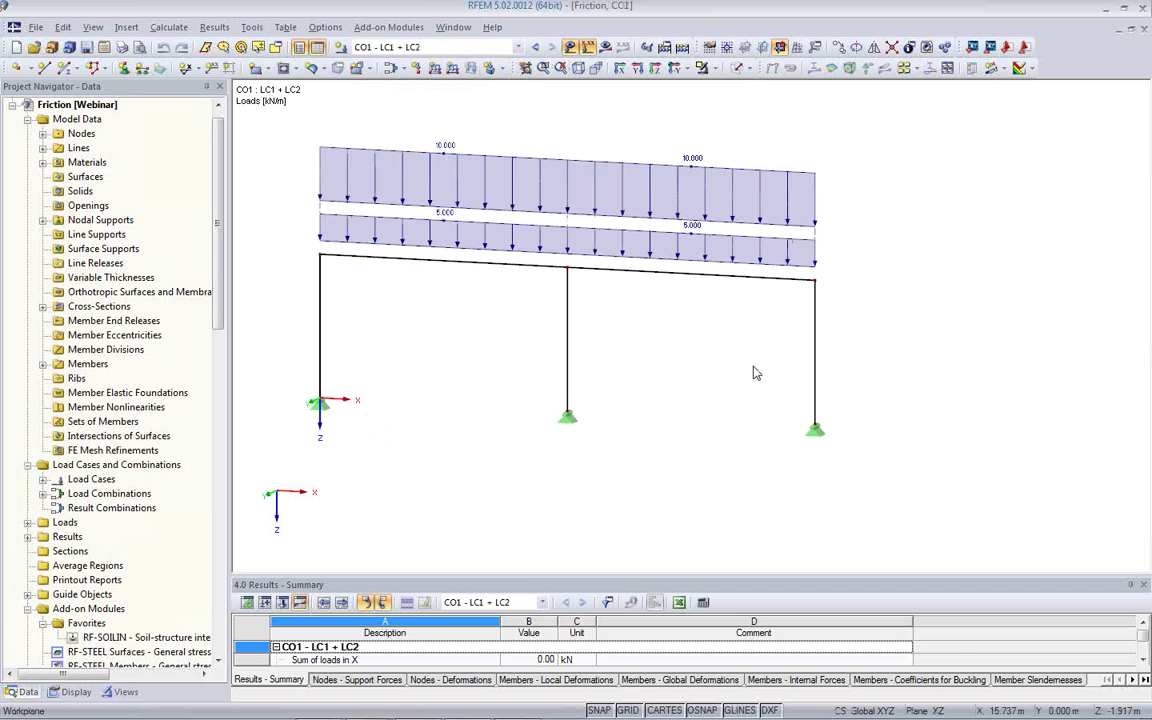
Display the CO1 results and examine the frame's deformations and the reactions at the outer column base at node 5
middle_click_drag(755, 373, 600, 345, "ctrl")
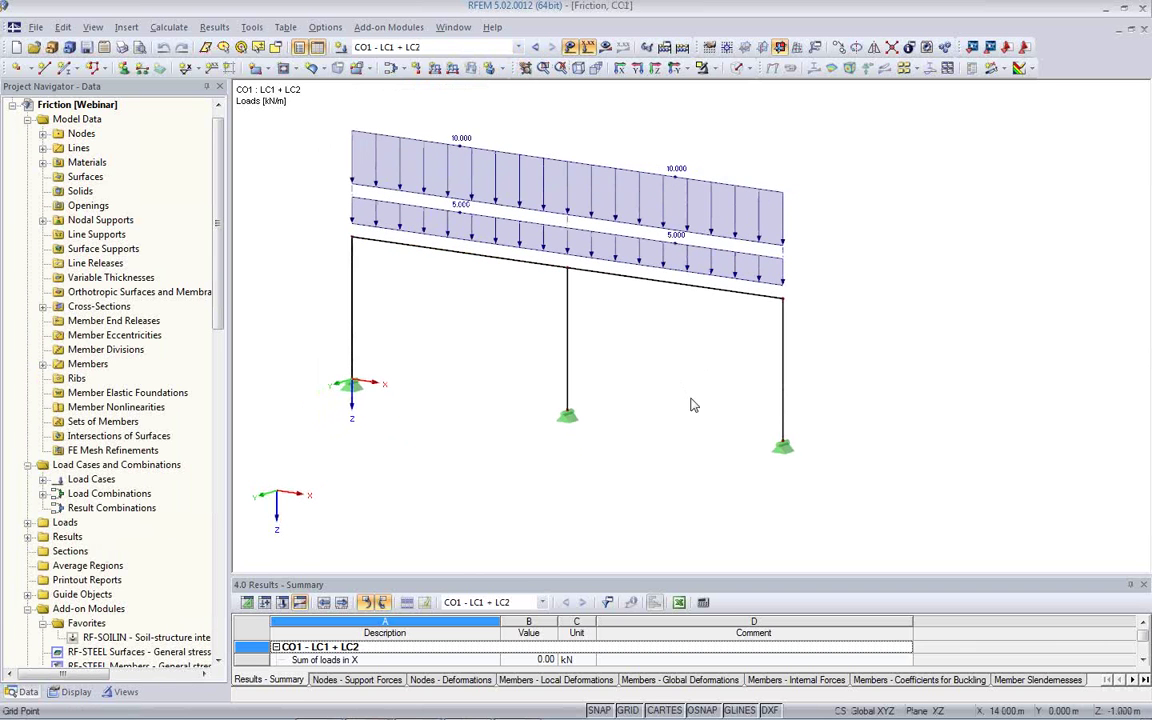
left_click(604, 49)
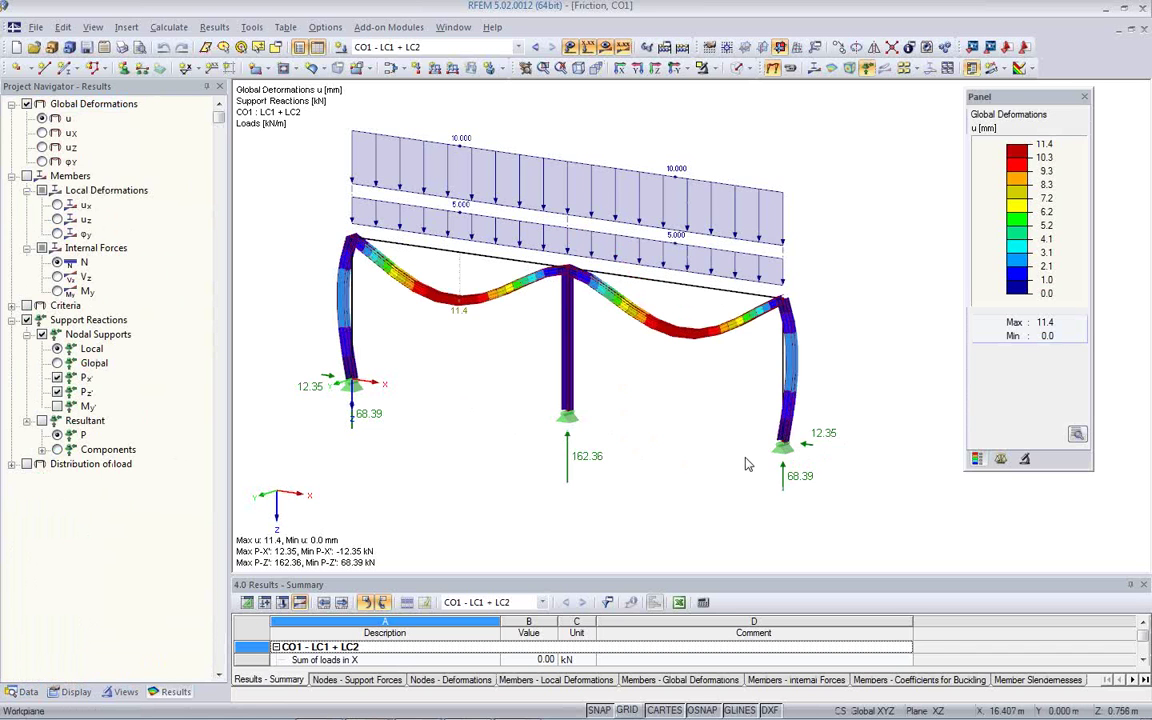
middle_click_drag(678, 414, 705, 447)
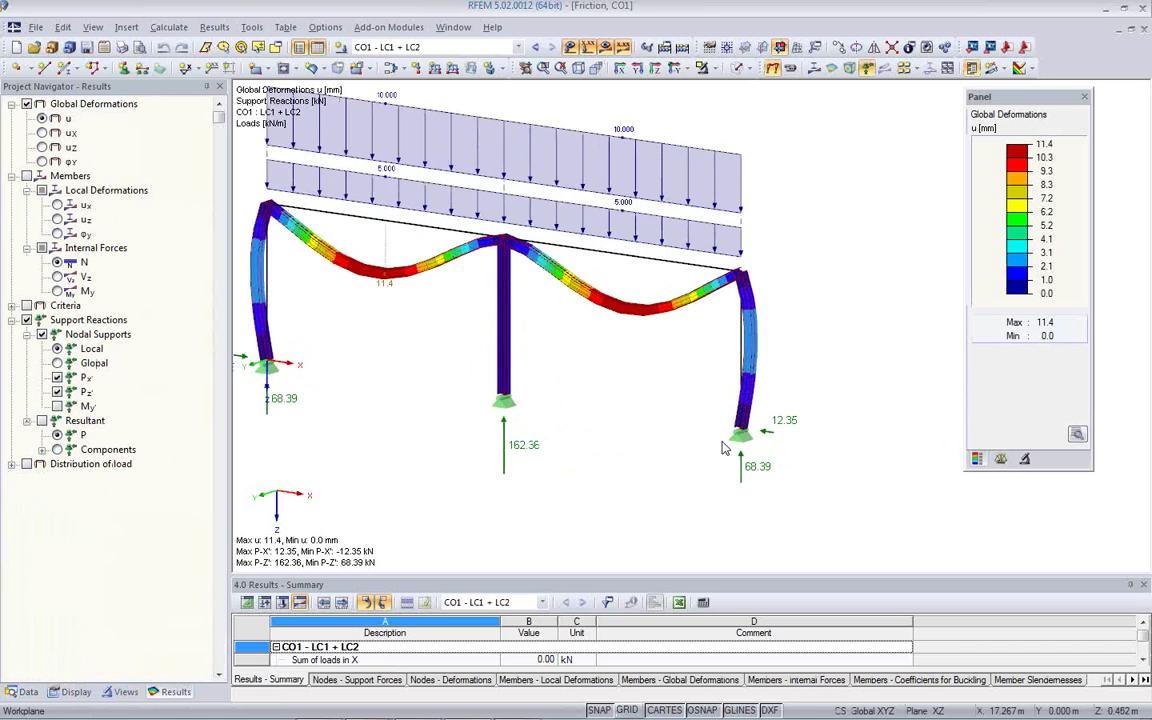
scroll(700, 408, "up", 3)
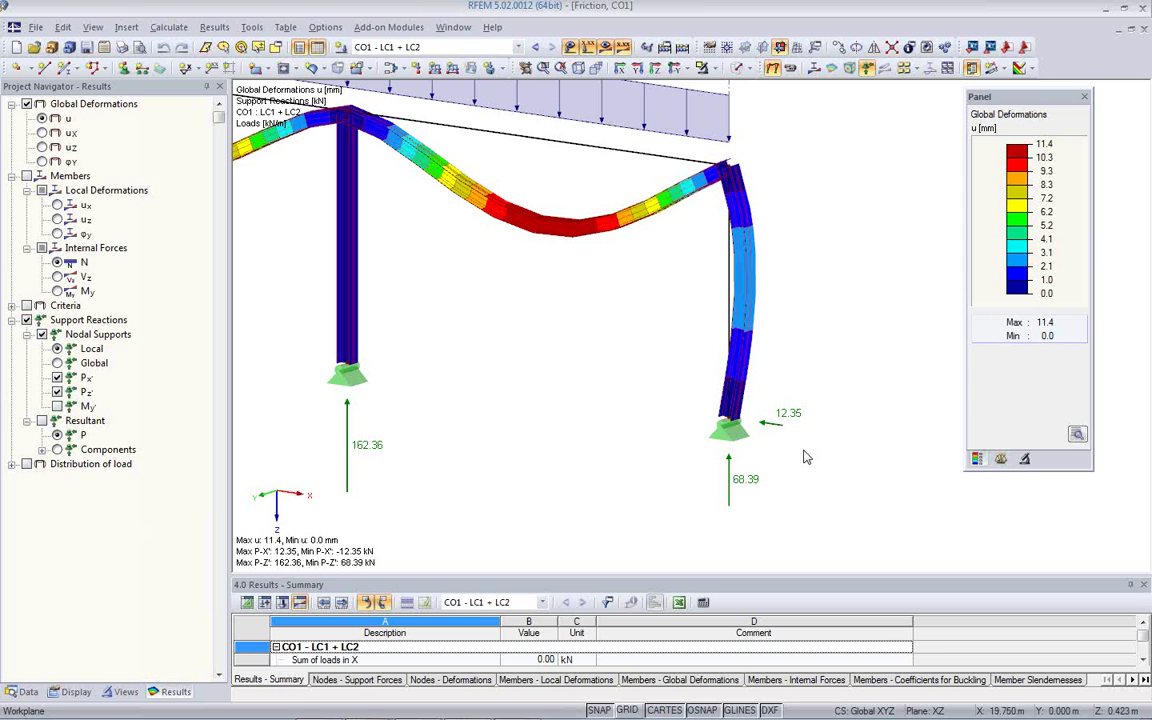
Create a new nodal support type for node 5 with the nonlinearity Friction PZ' for uX'
double_click(745, 440)
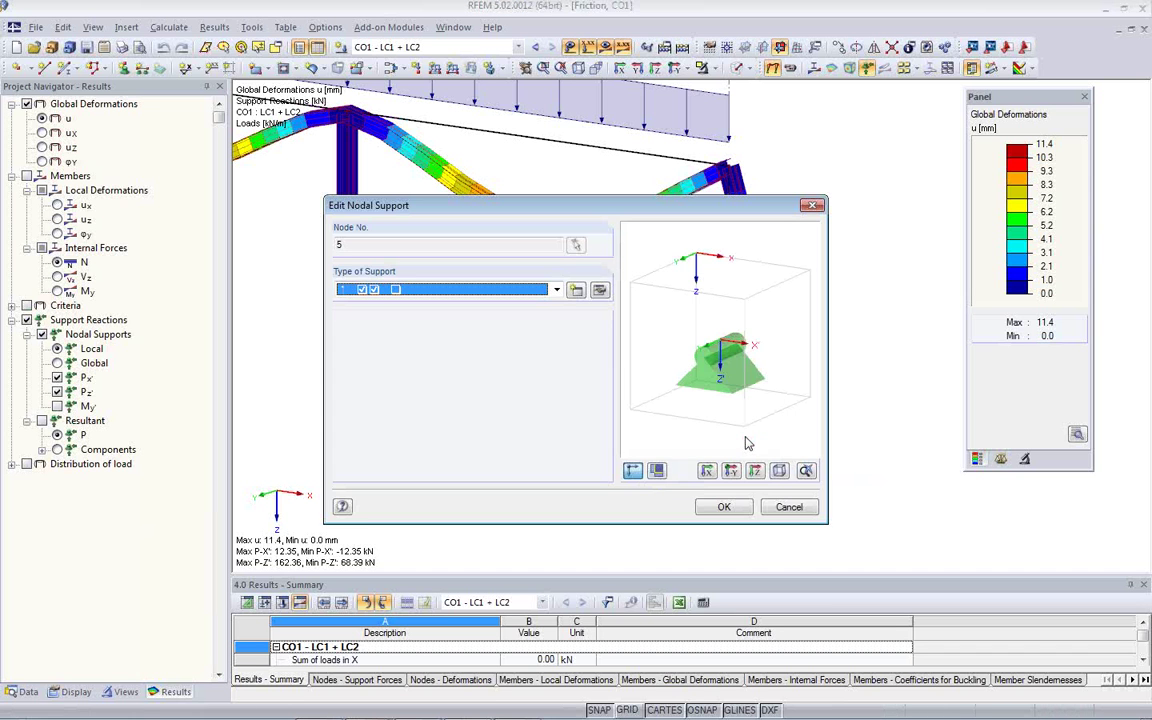
left_click(576, 292)
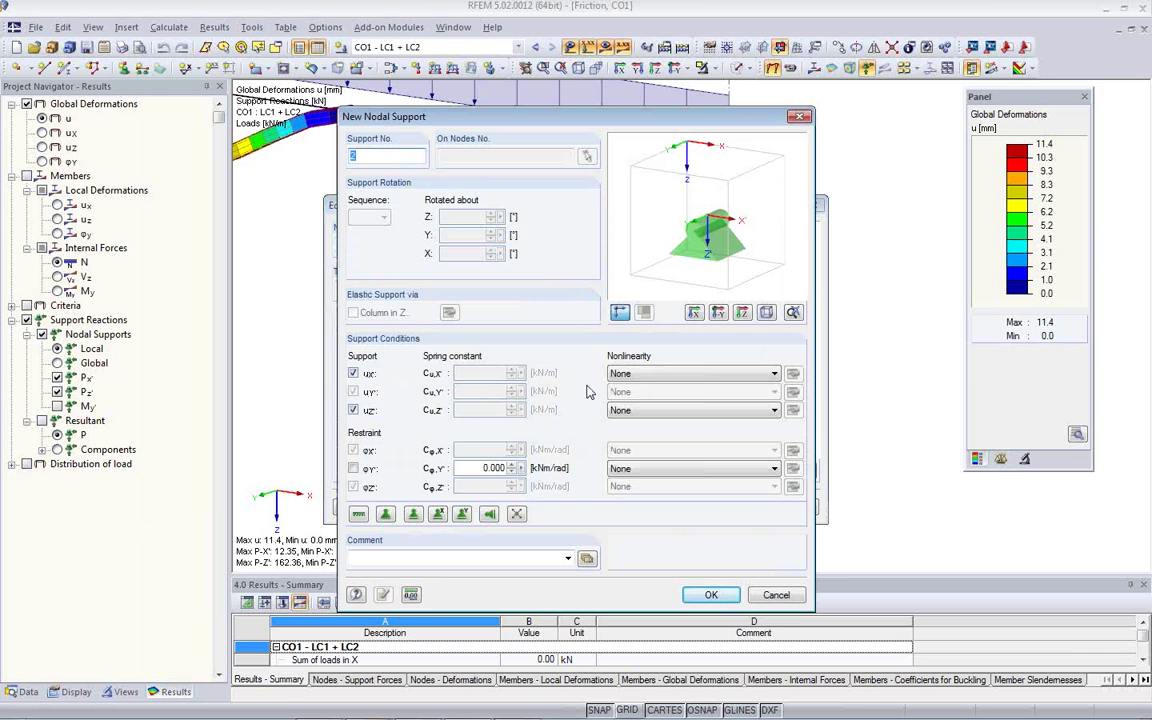
left_click(766, 374)
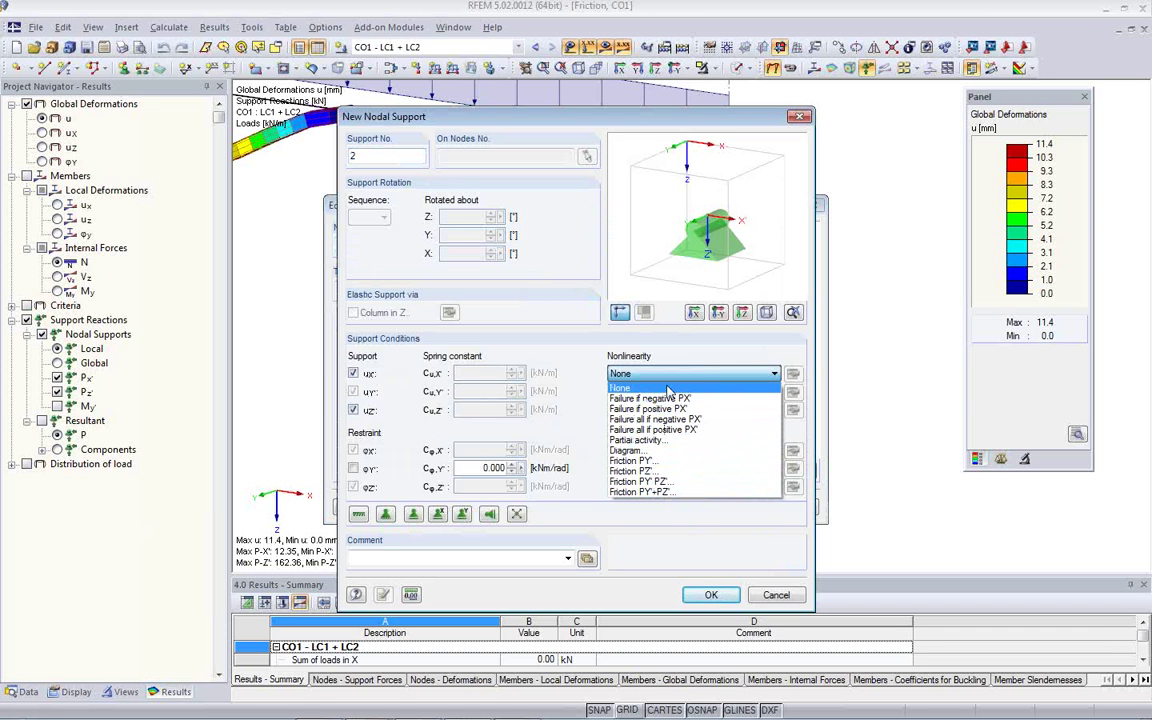
left_click(655, 473)
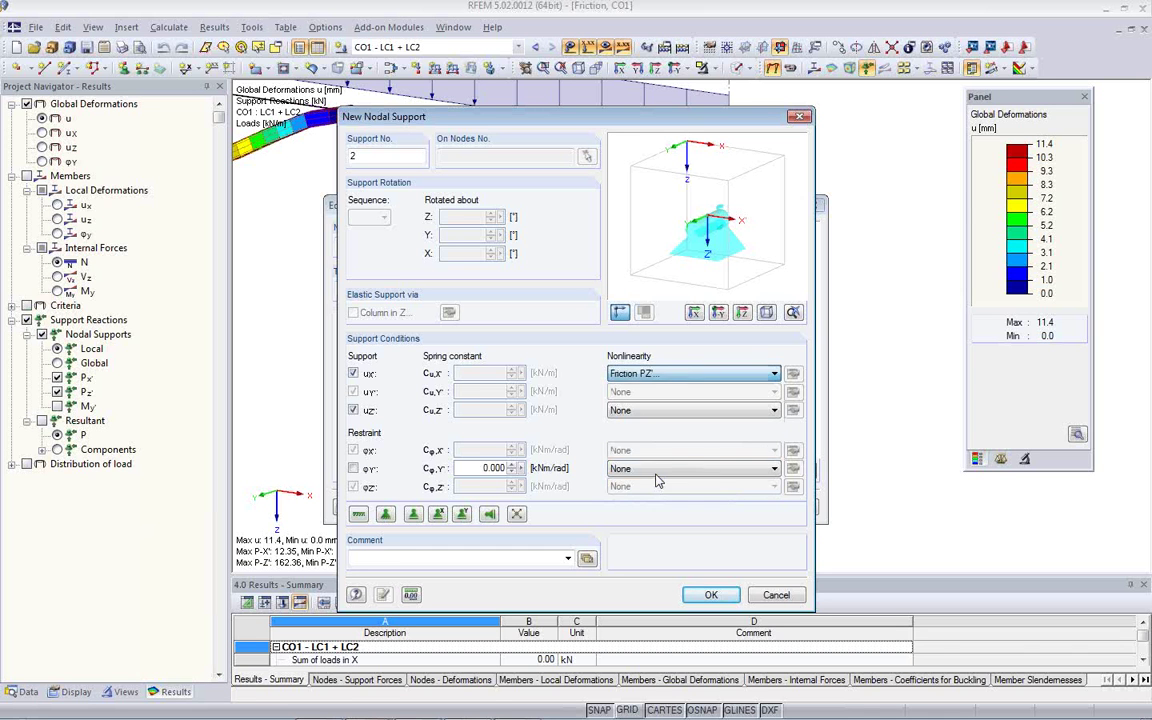
Accept a friction coefficient μx of 0.10 for the new support type and assign it to node 5
left_click(793, 375)
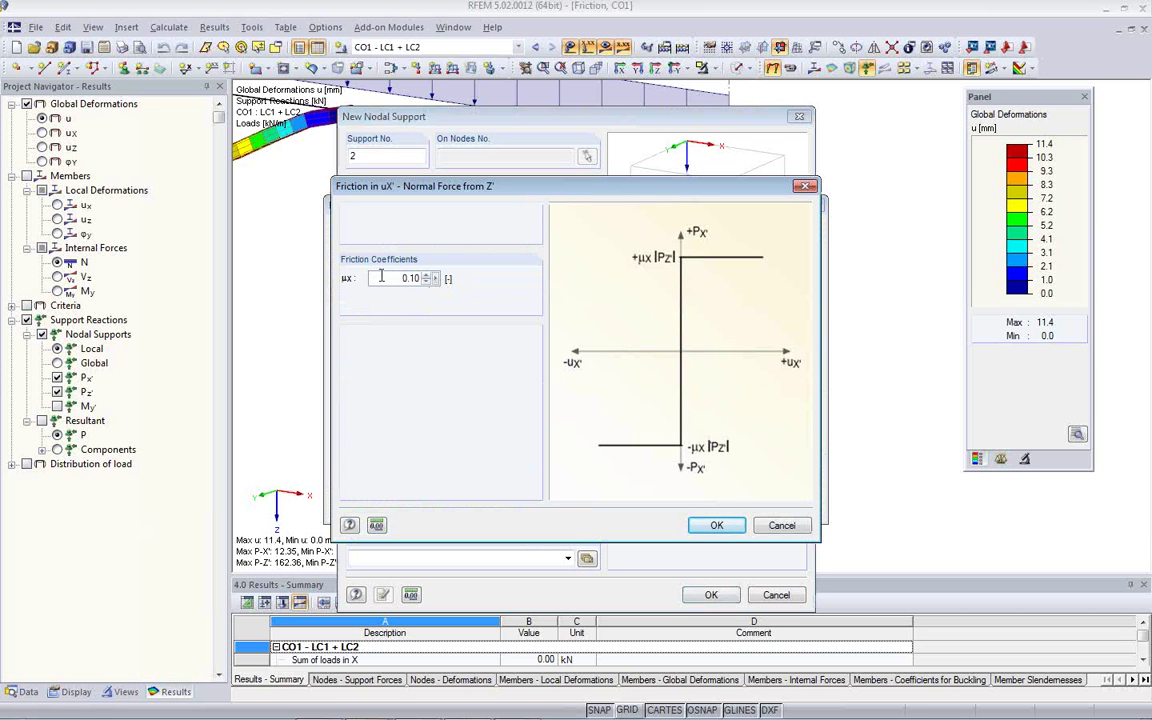
double_click(420, 280)
left_click(384, 278)
left_click(718, 525)
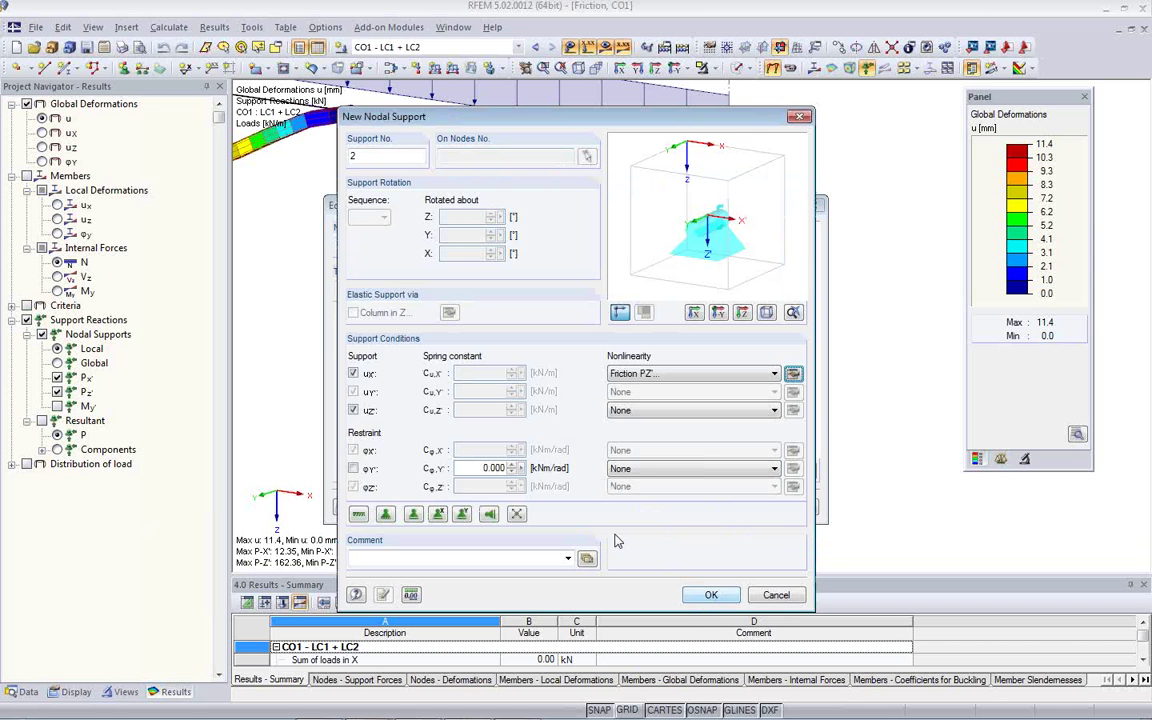
left_click(710, 595)
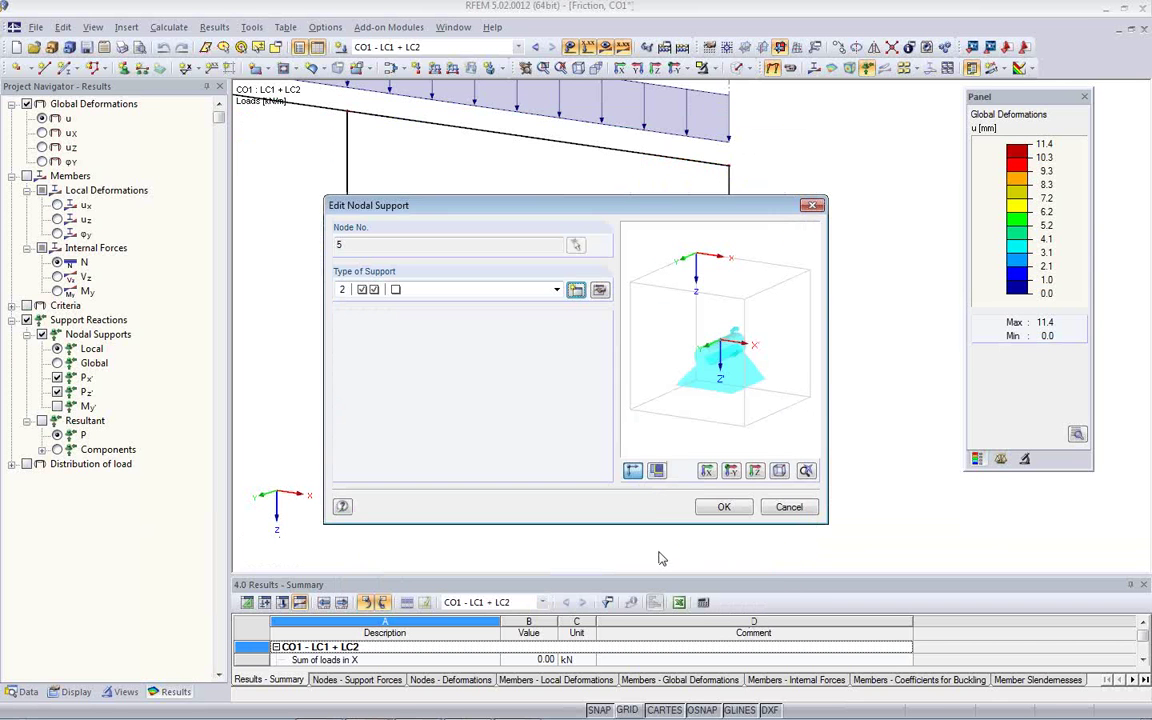
left_click(725, 506)
Recalculate combination CO1 with the friction support and examine the displacement and the horizontal and vertical reactions at node 5
scroll(725, 435, "up", 3)
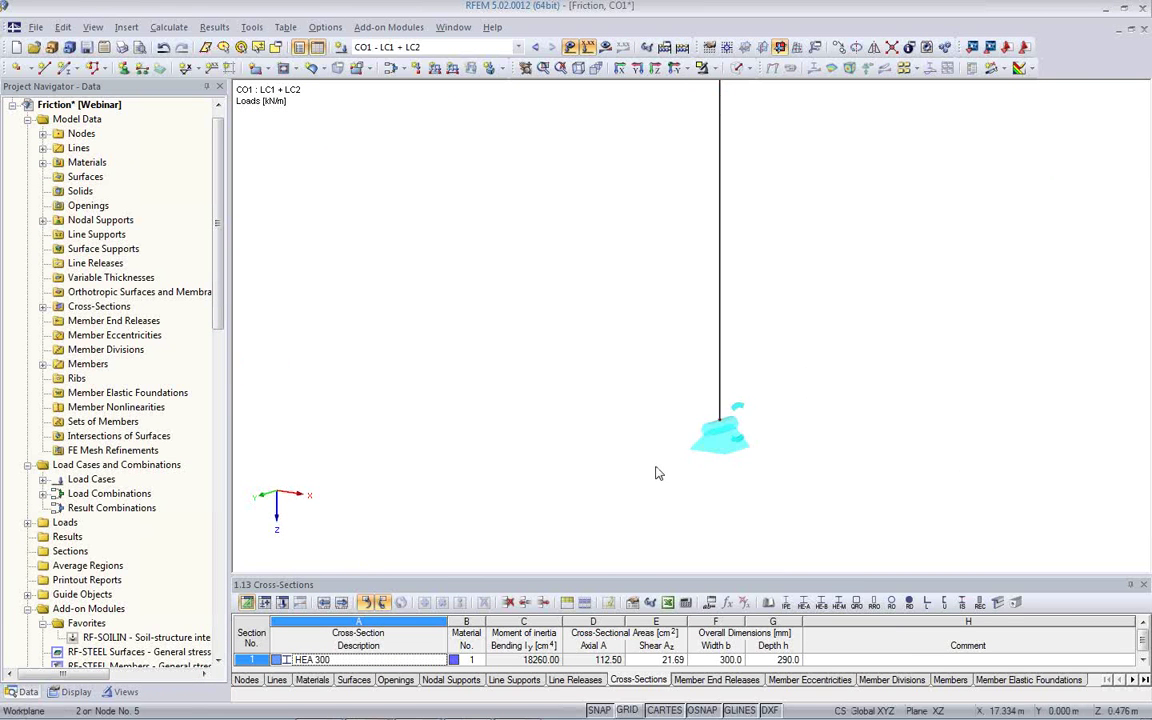
scroll(690, 468, "down", 2)
scroll(630, 445, "down", 3)
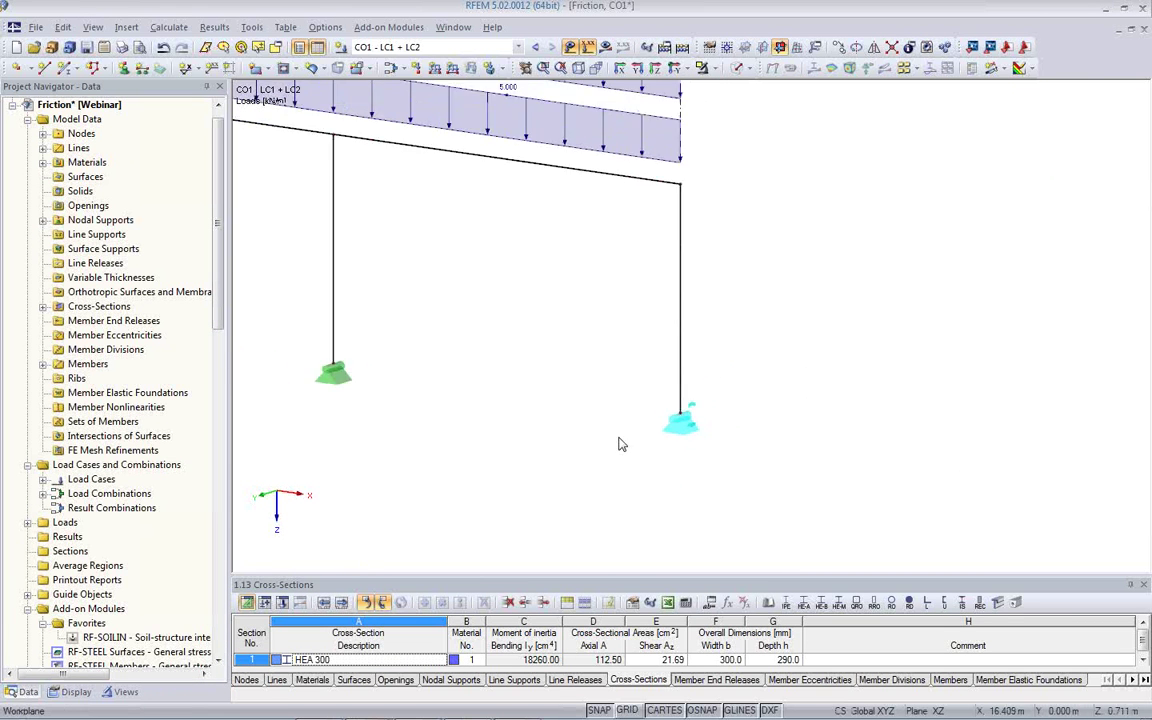
left_click(604, 47)
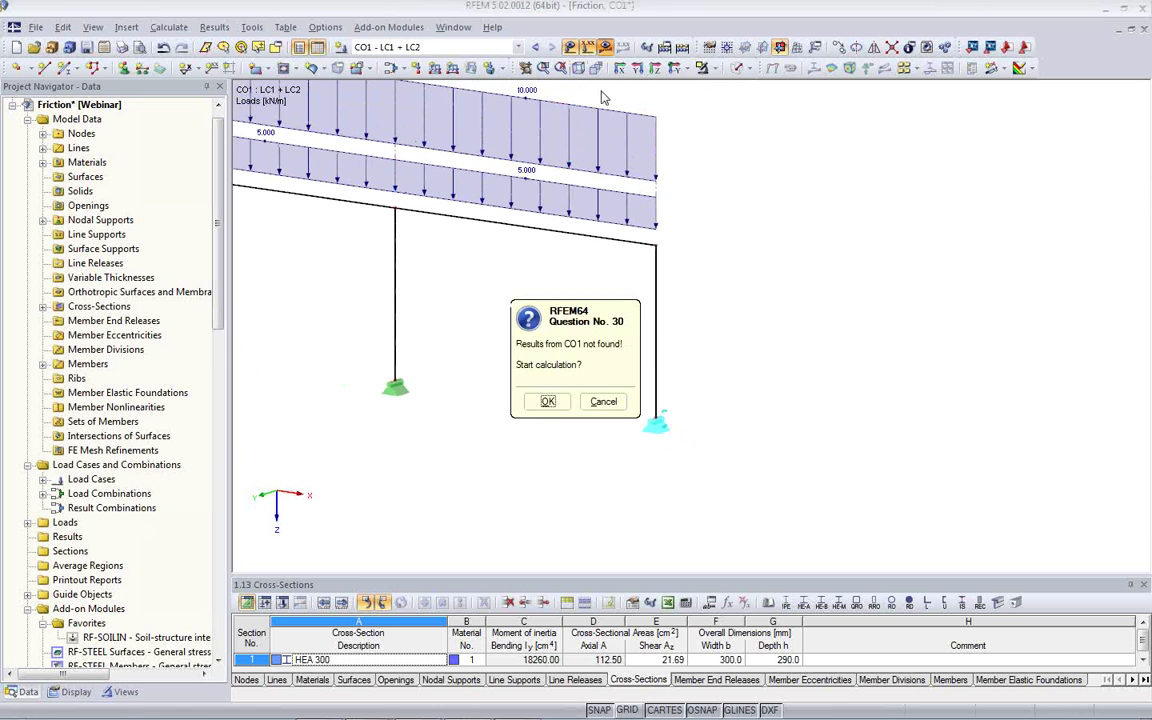
left_click(538, 402)
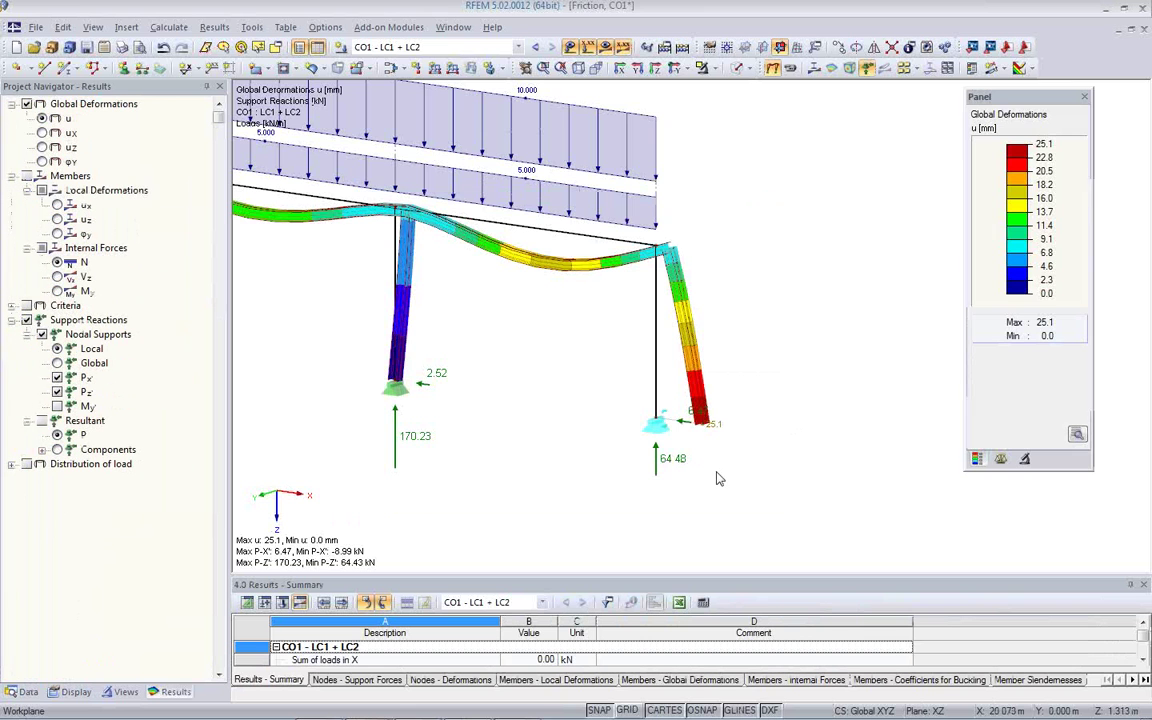
middle_click_drag(690, 458, 799, 426, "ctrl")
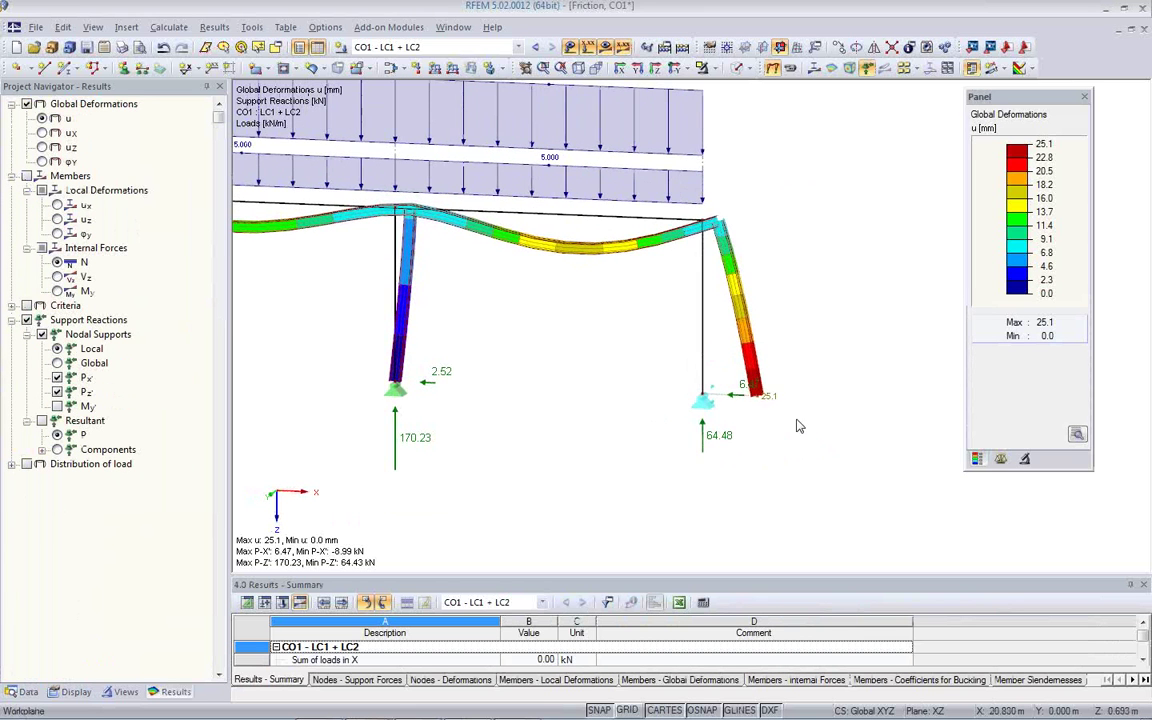
scroll(750, 390, "up", 5)
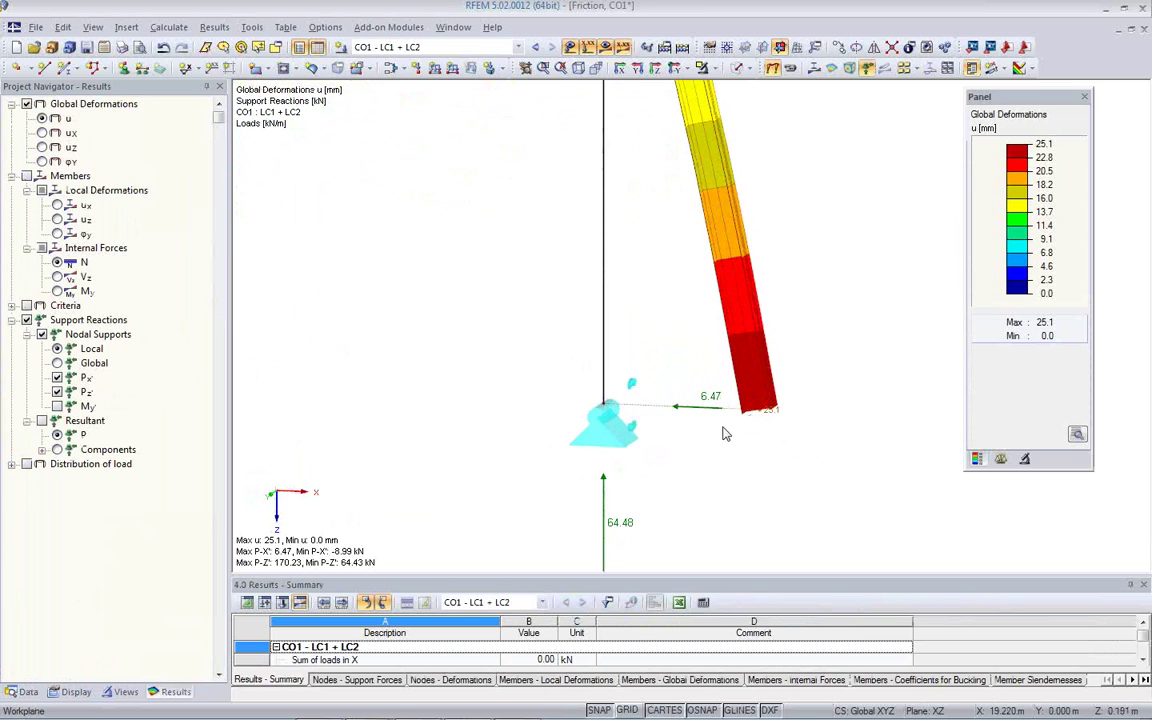
middle_click_drag(673, 492, 637, 345)
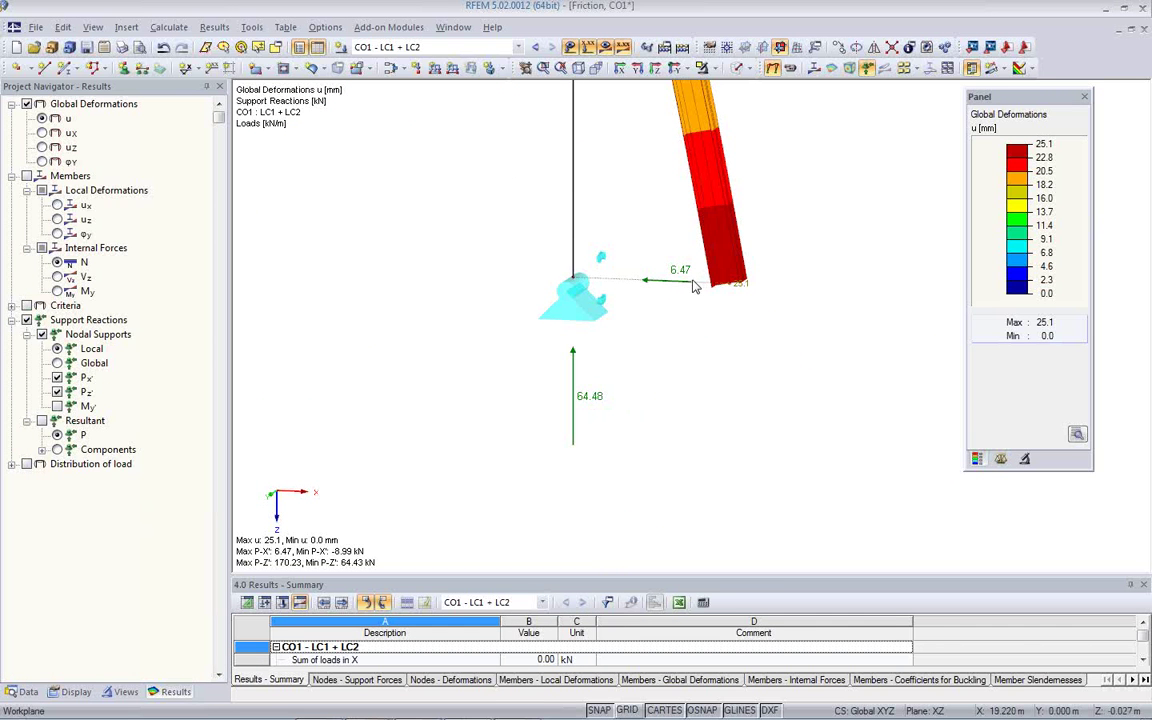
scroll(680, 300, "down", 1)
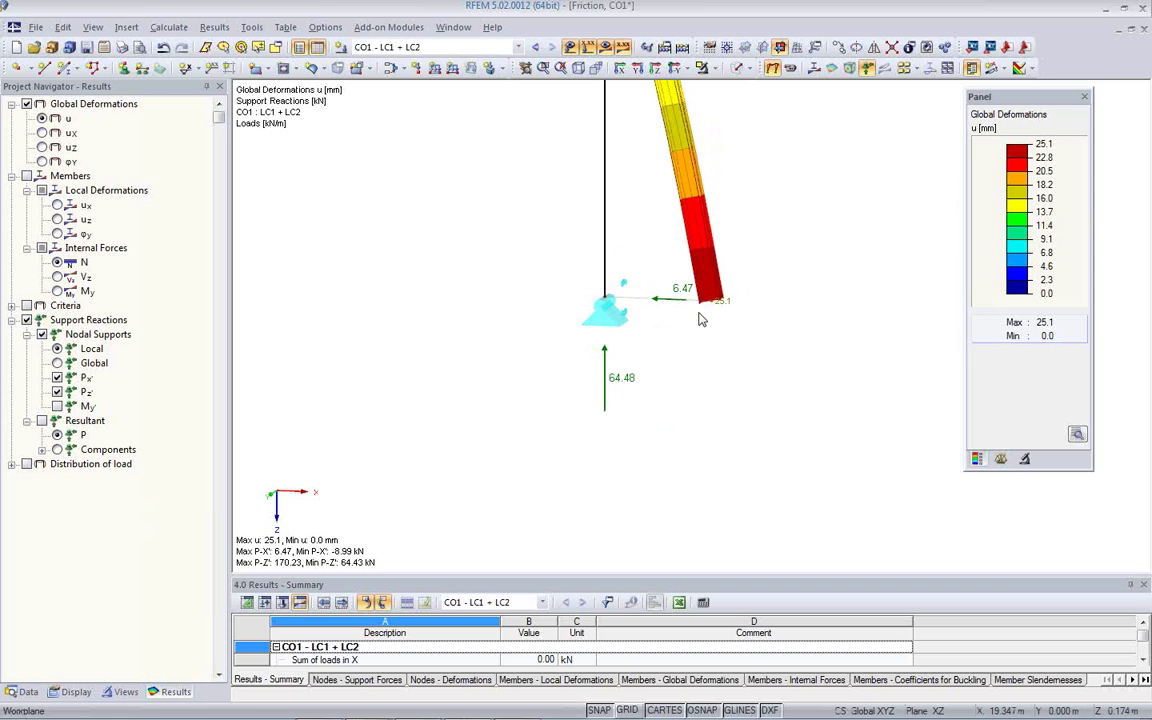
middle_click_drag(725, 324, 720, 465)
scroll(738, 414, "down", 1)
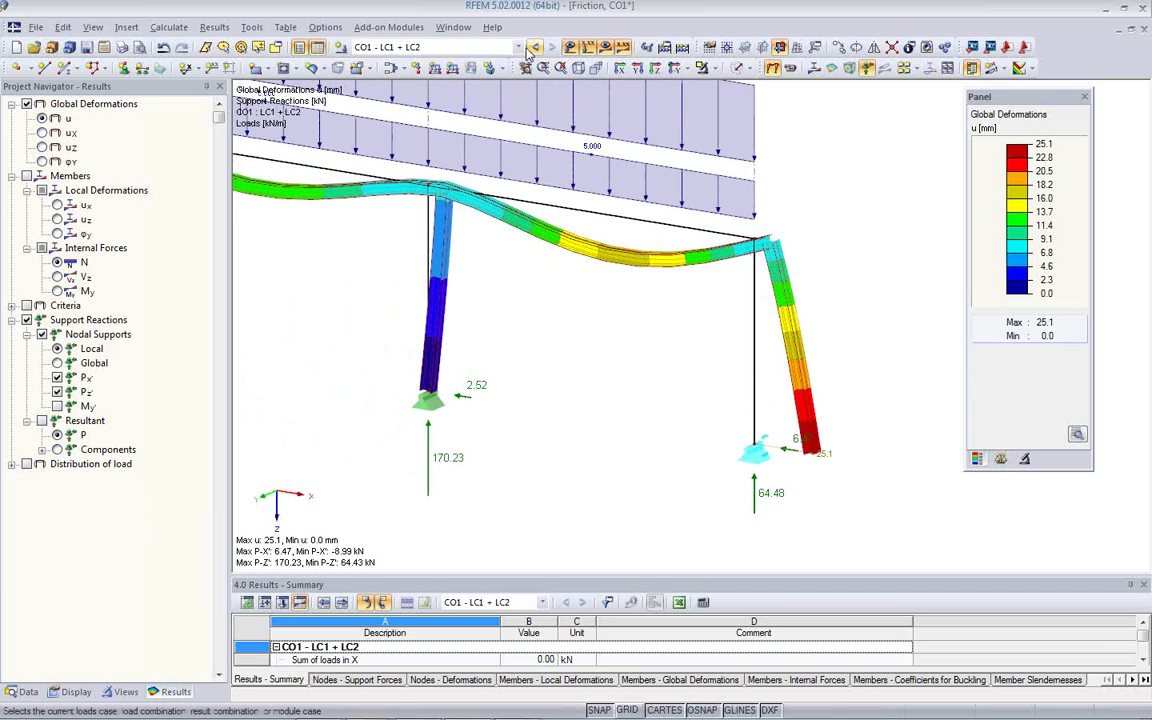
Calculate load case LC2 - Live and compare the horizontal and vertical reactions at the friction support on node 5
left_click(483, 47)
left_click(505, 72)
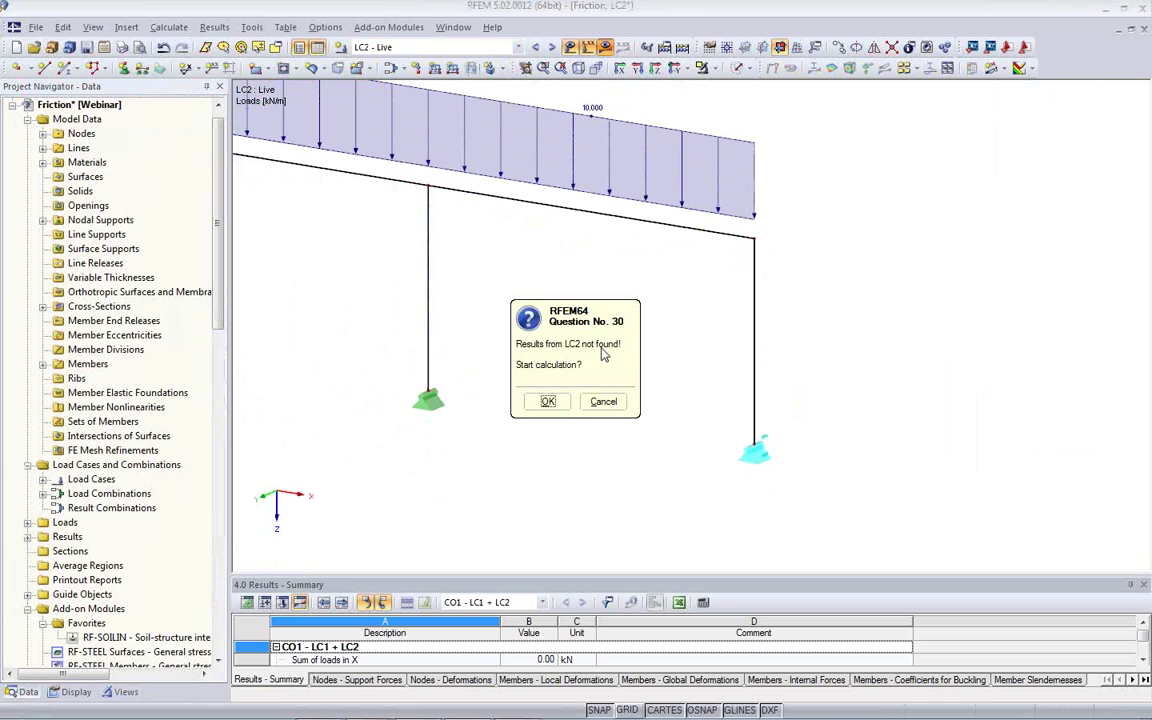
left_click(548, 401)
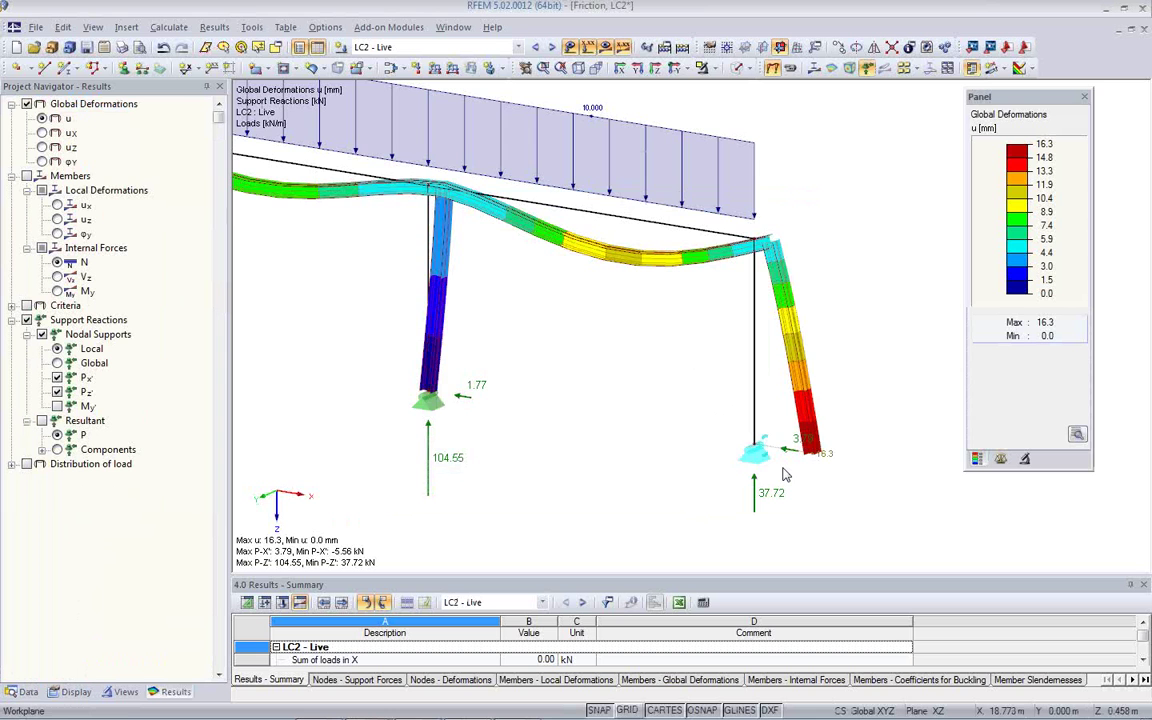
scroll(822, 479, "up", 4)
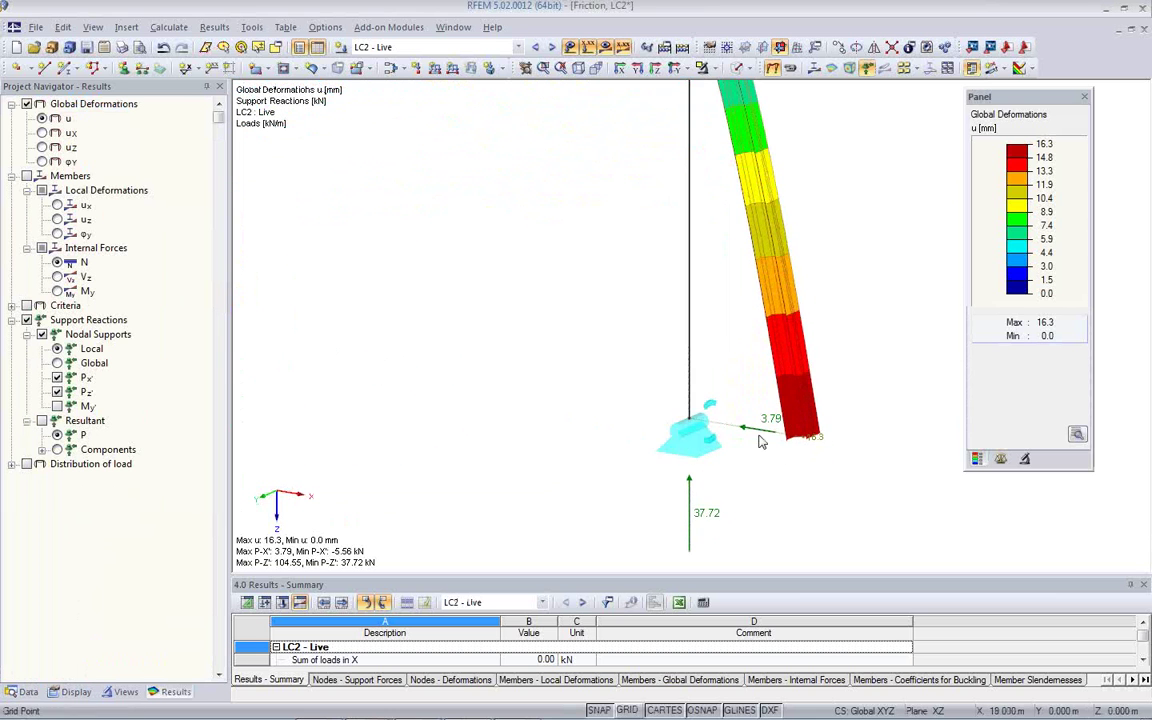
middle_click_drag(730, 465, 632, 442)
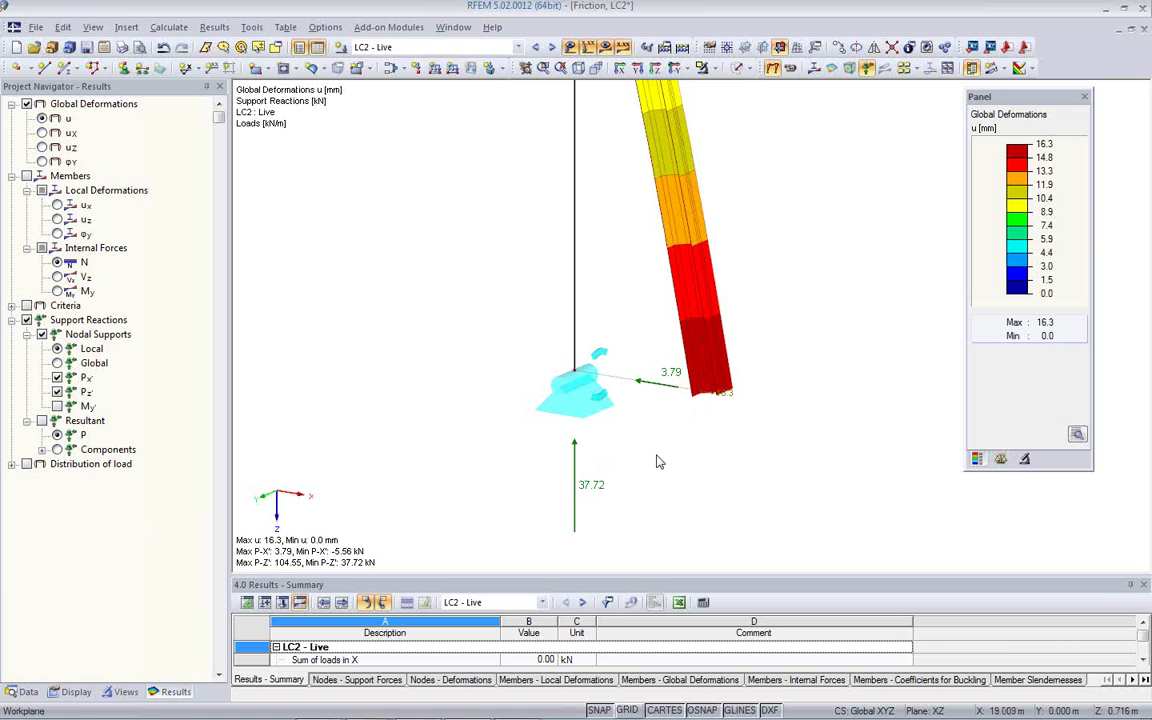
scroll(631, 456, "down", 1)
scroll(631, 460, "down", 2)
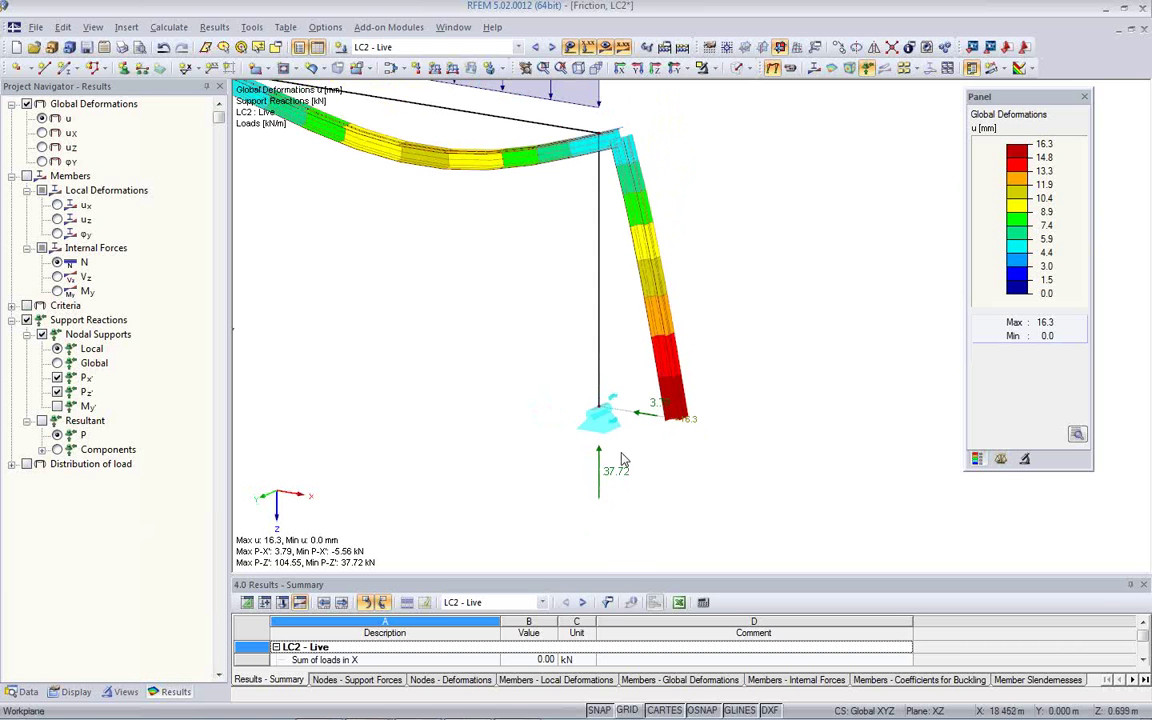
scroll(674, 437, "up", 2)
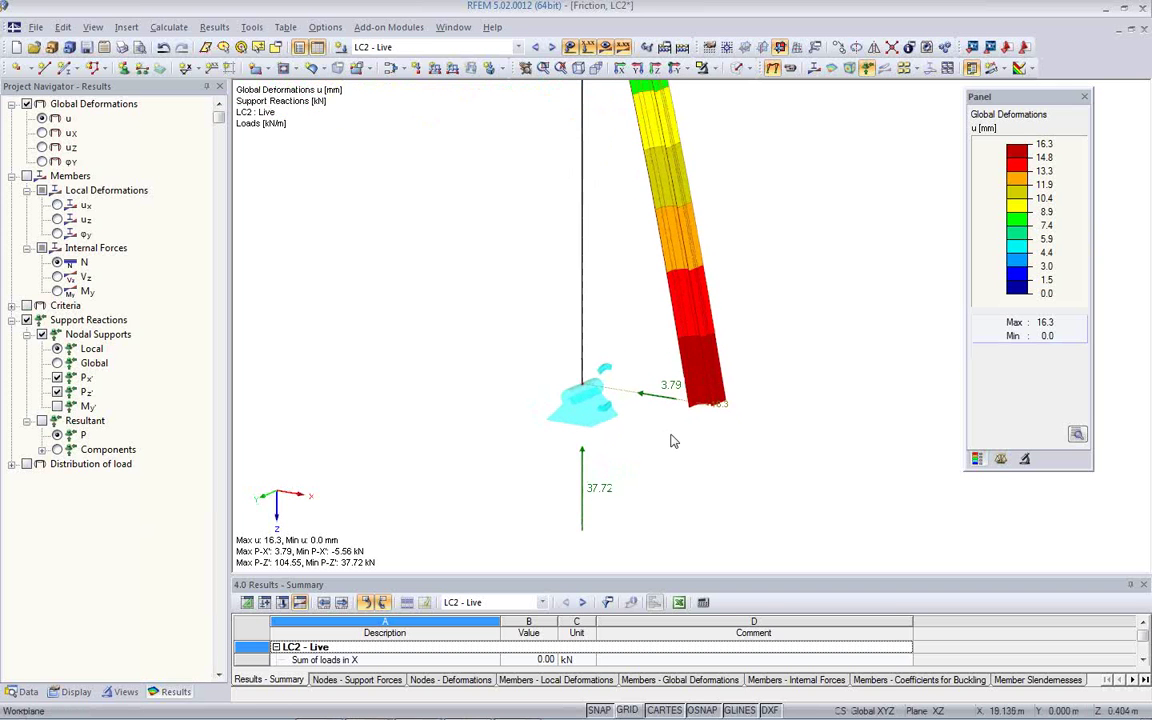
Edit the node 5 support, try the nonlinearity Friction PY' PZ' for uX', and inspect its friction coefficient and force diagram
scroll(673, 438, "down", 3)
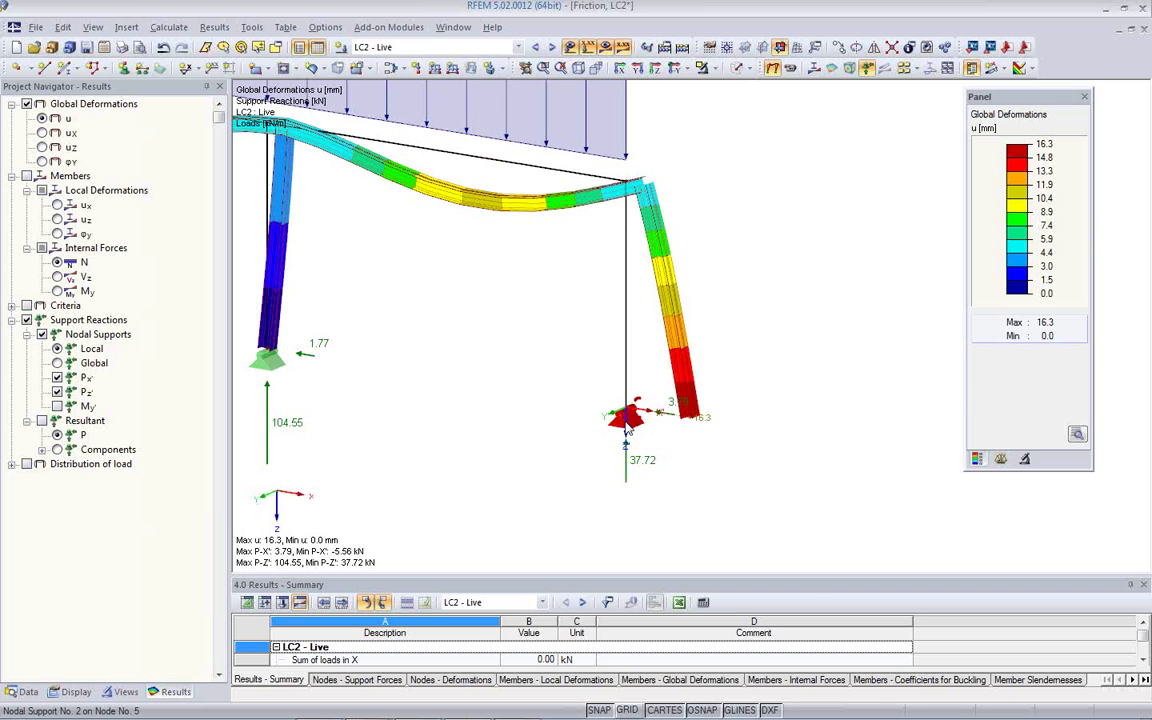
double_click(627, 425)
left_click(600, 290)
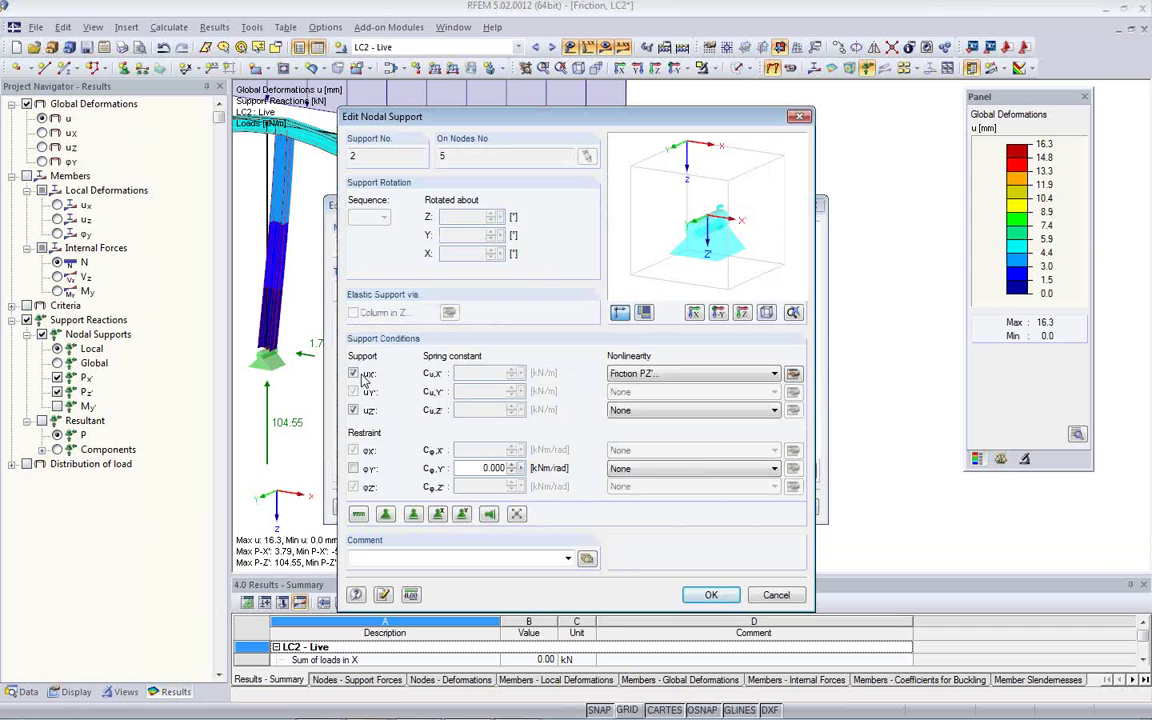
left_click(353, 373)
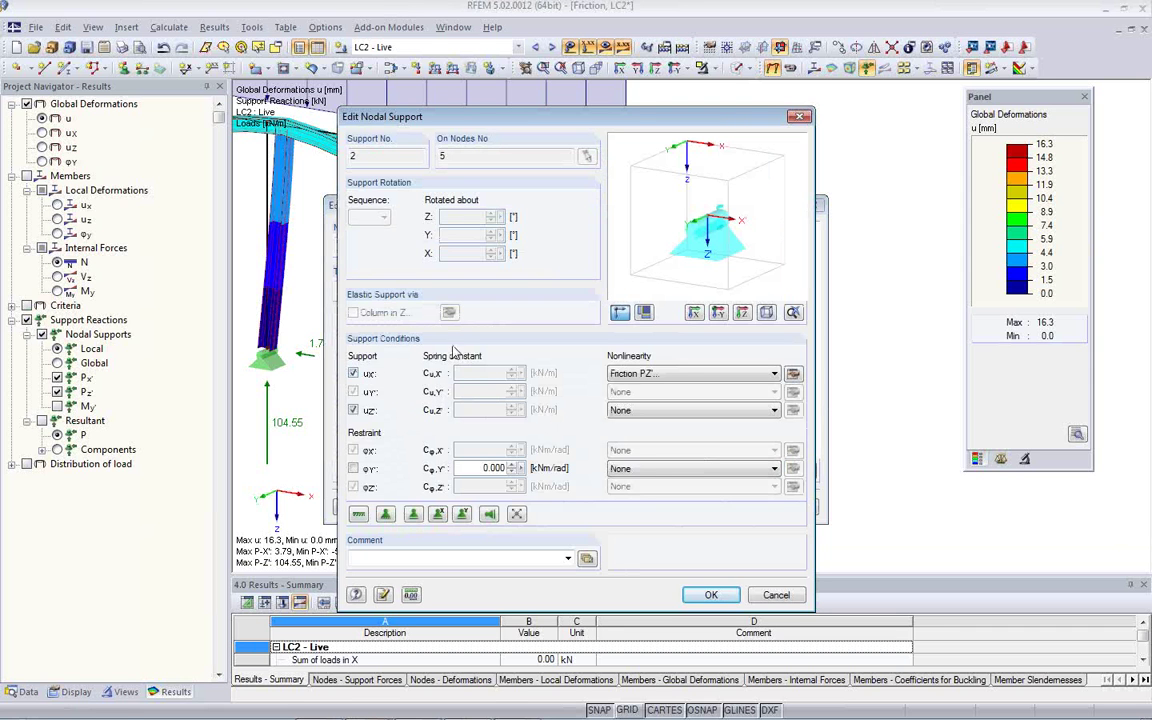
left_click(773, 376)
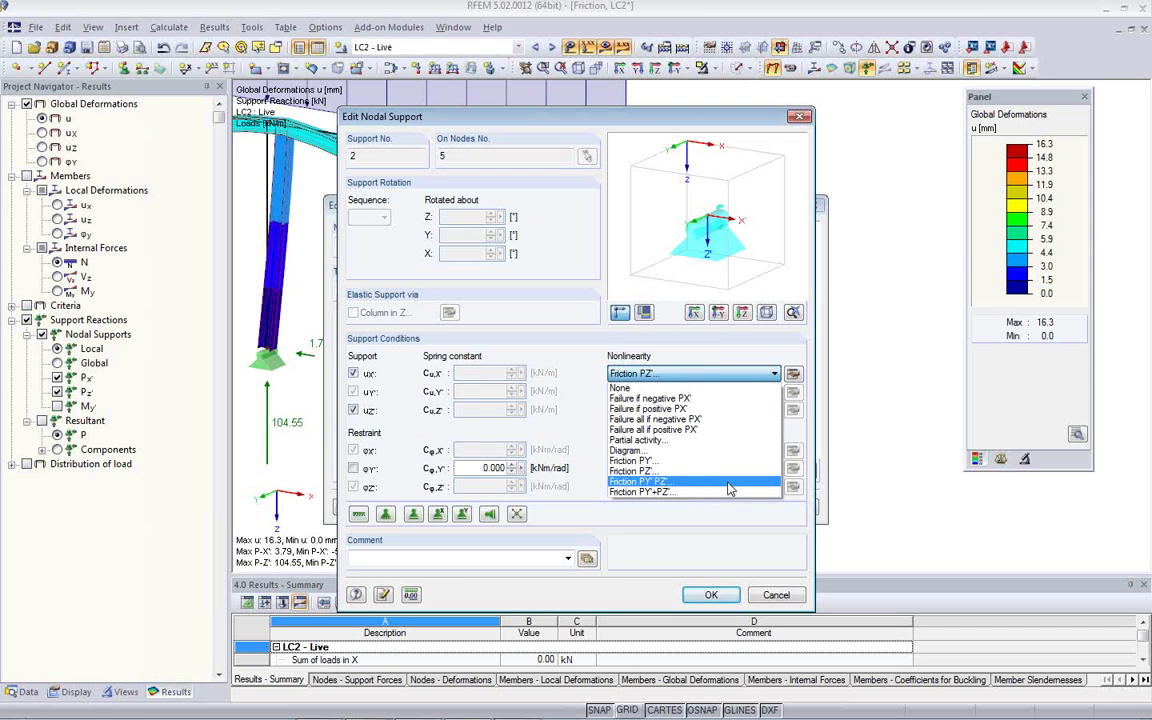
left_click(665, 483)
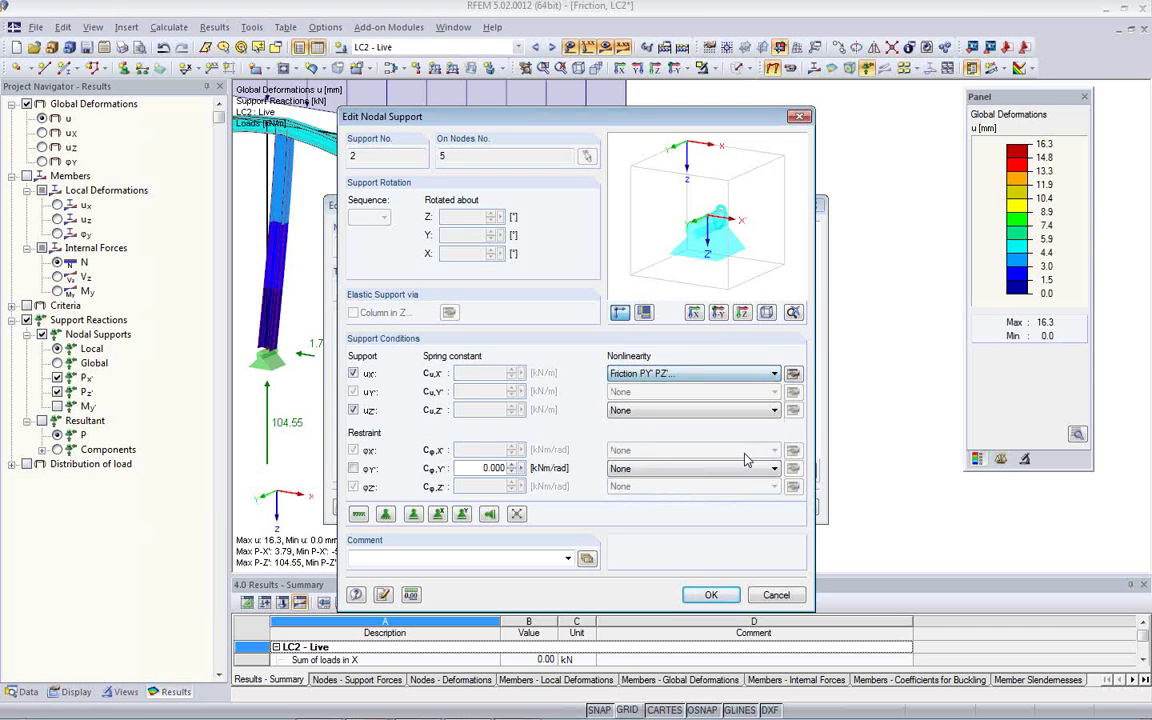
left_click(792, 374)
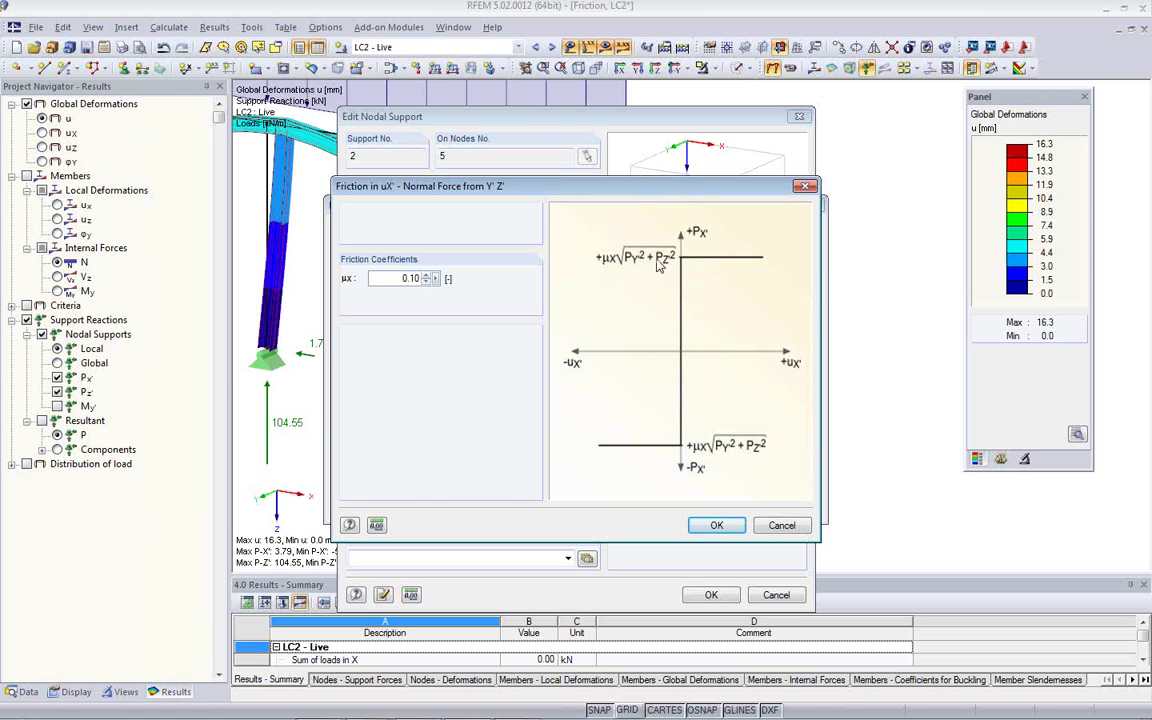
left_click(778, 526)
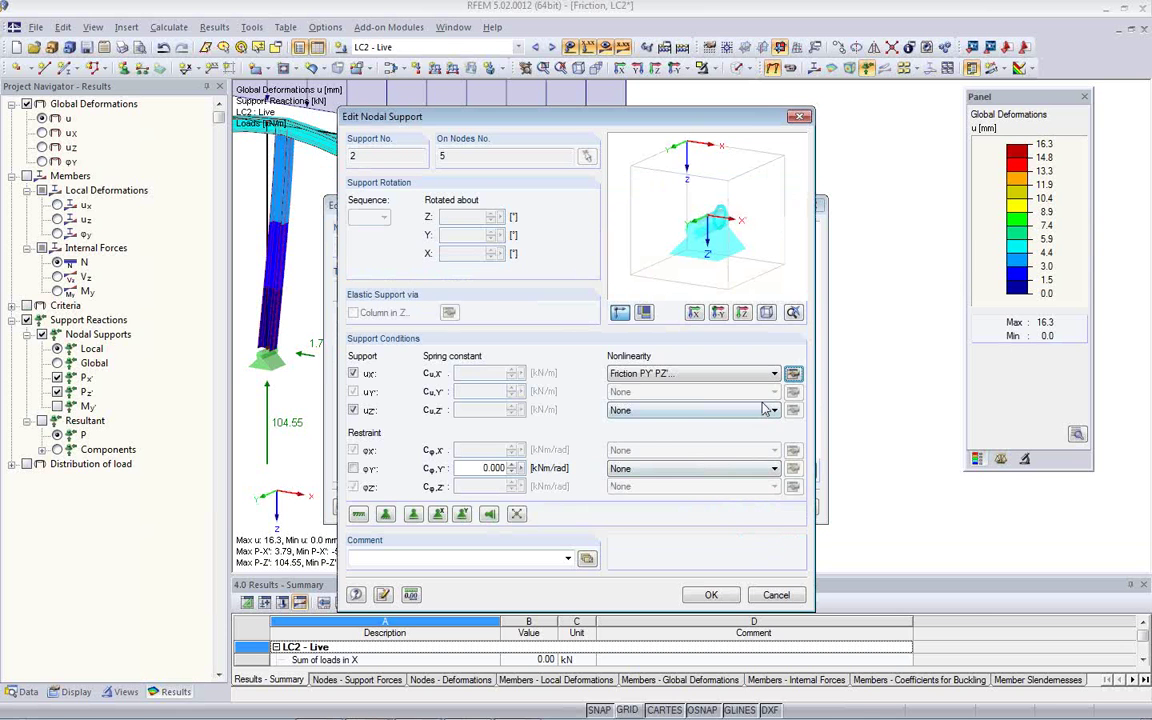
Try the nonlinearity Friction PY'+PZ' for uX' and inspect its separate friction coefficients and formula
left_click(690, 373)
left_click(645, 492)
left_click(793, 373)
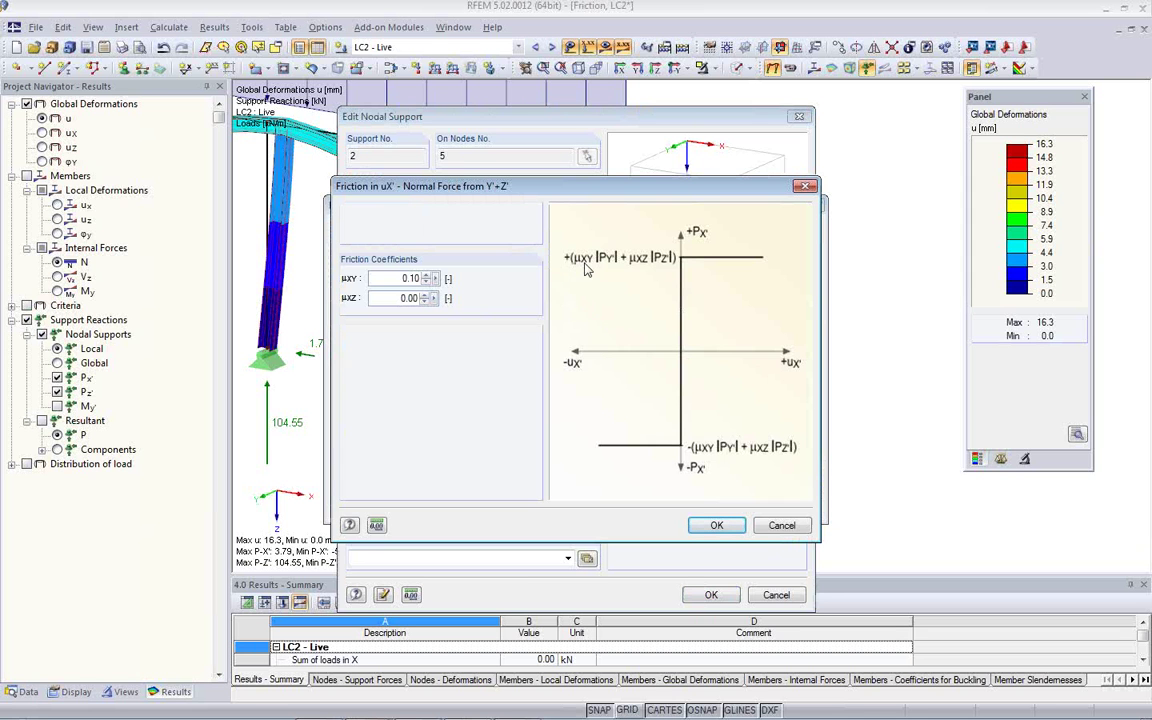
left_click(782, 526)
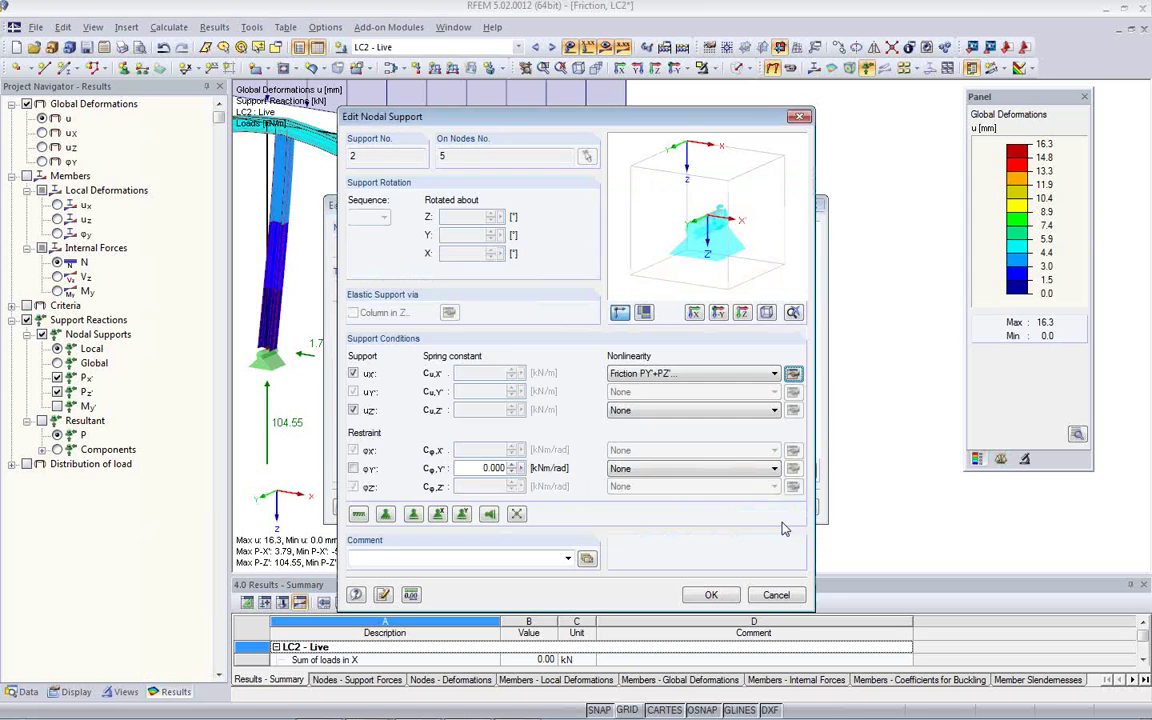
Set the uX' nonlinearity to Diagram and open the diagram definition for the support at node 5
left_click(774, 374)
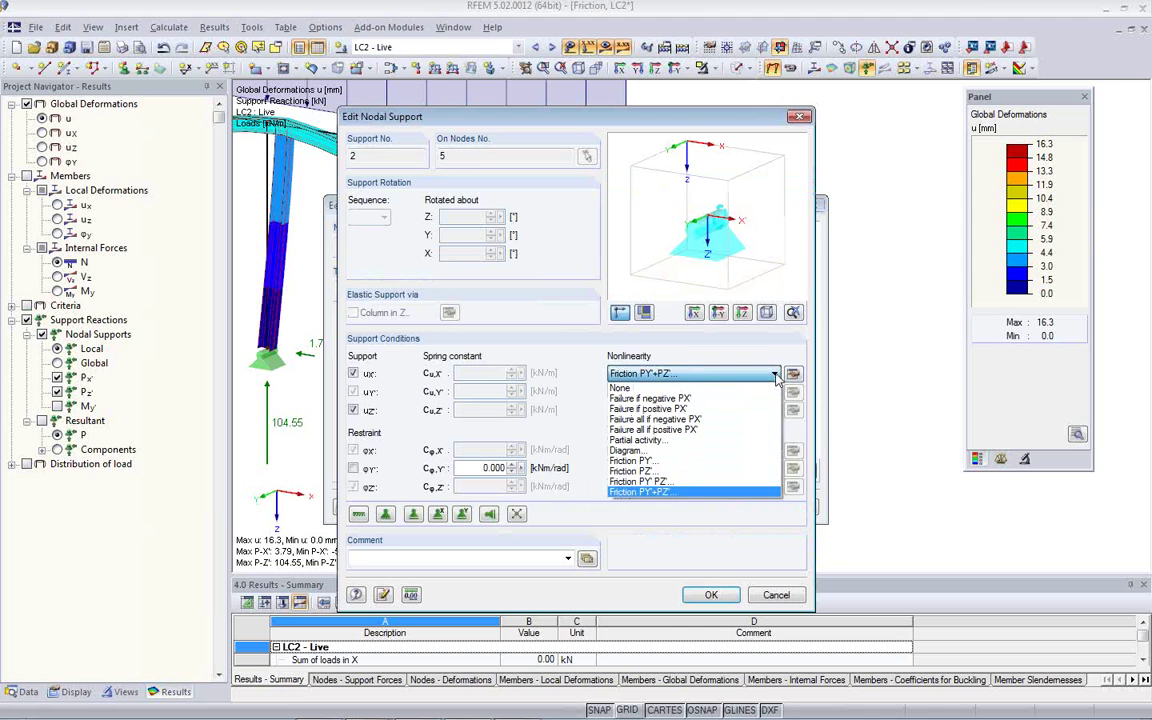
left_click(730, 451)
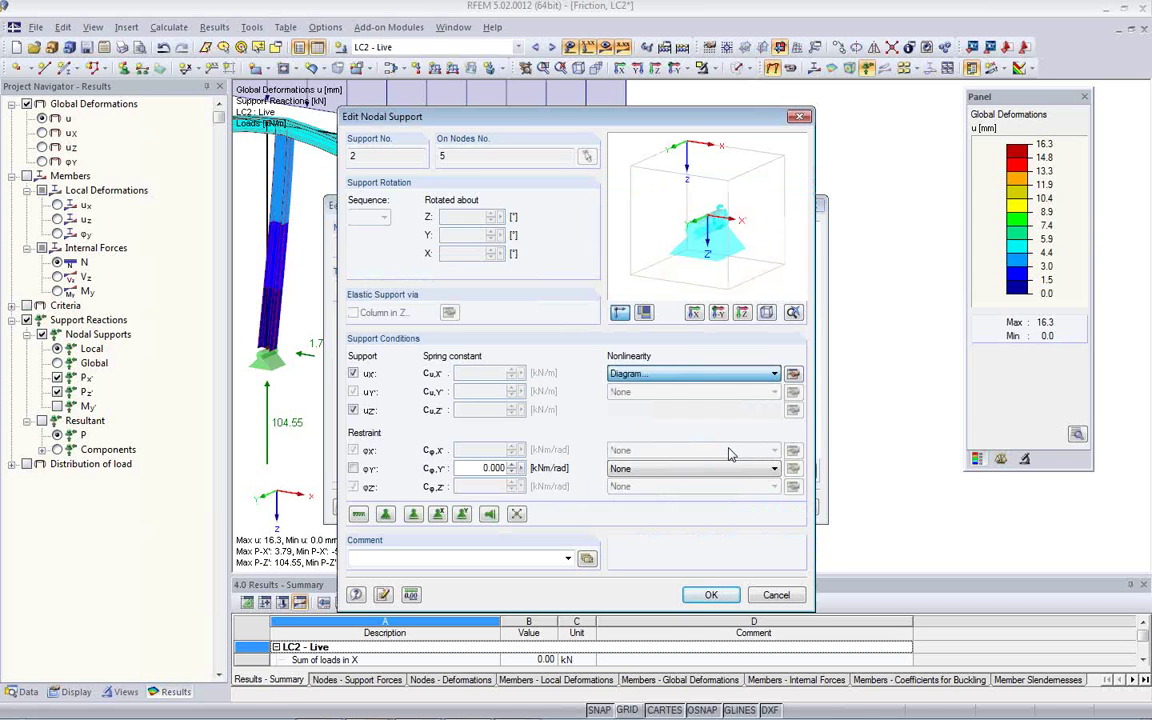
left_click(793, 374)
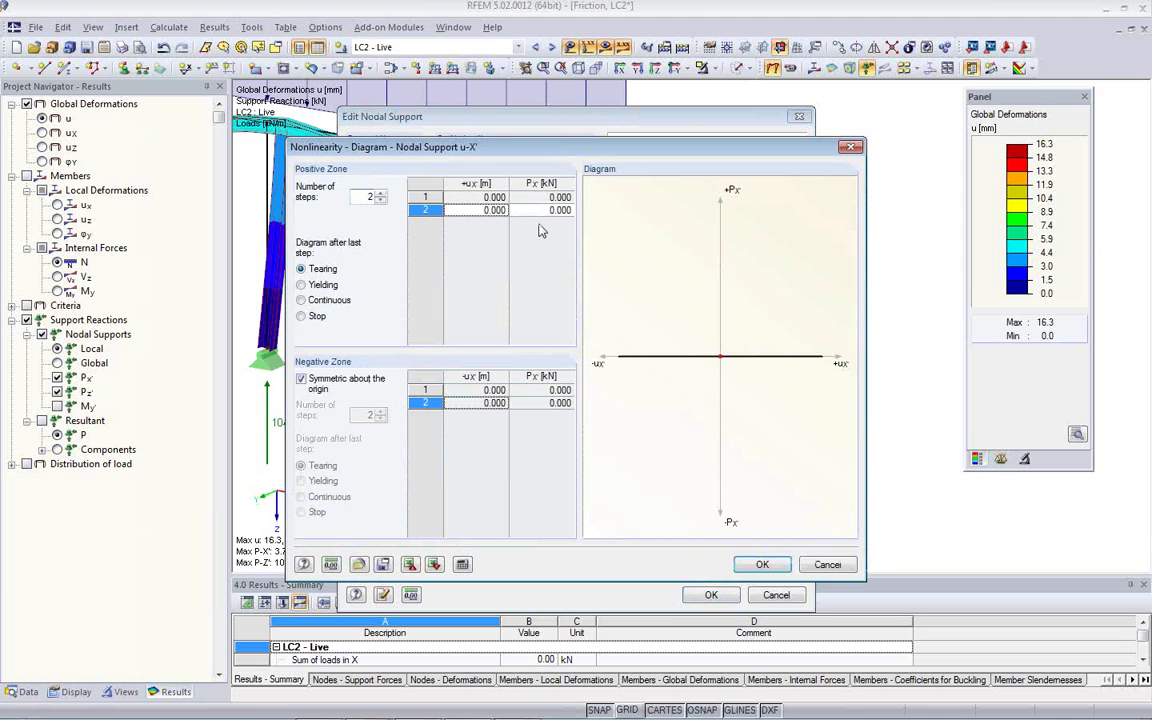
left_click(361, 565)
left_click(657, 464)
Define a three-step positive zone for the uX' diagram with 10 kN at 0.100 m and 13 kN at 0.200 m
double_click(481, 210)
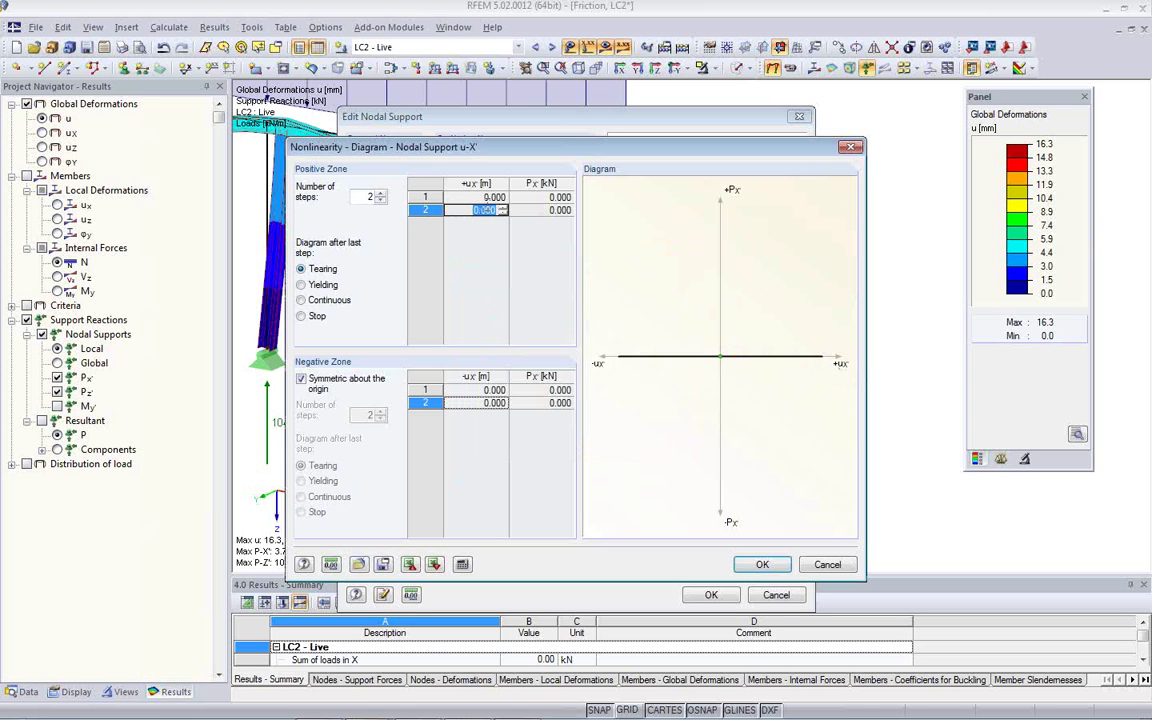
type("-0.")
type("10")
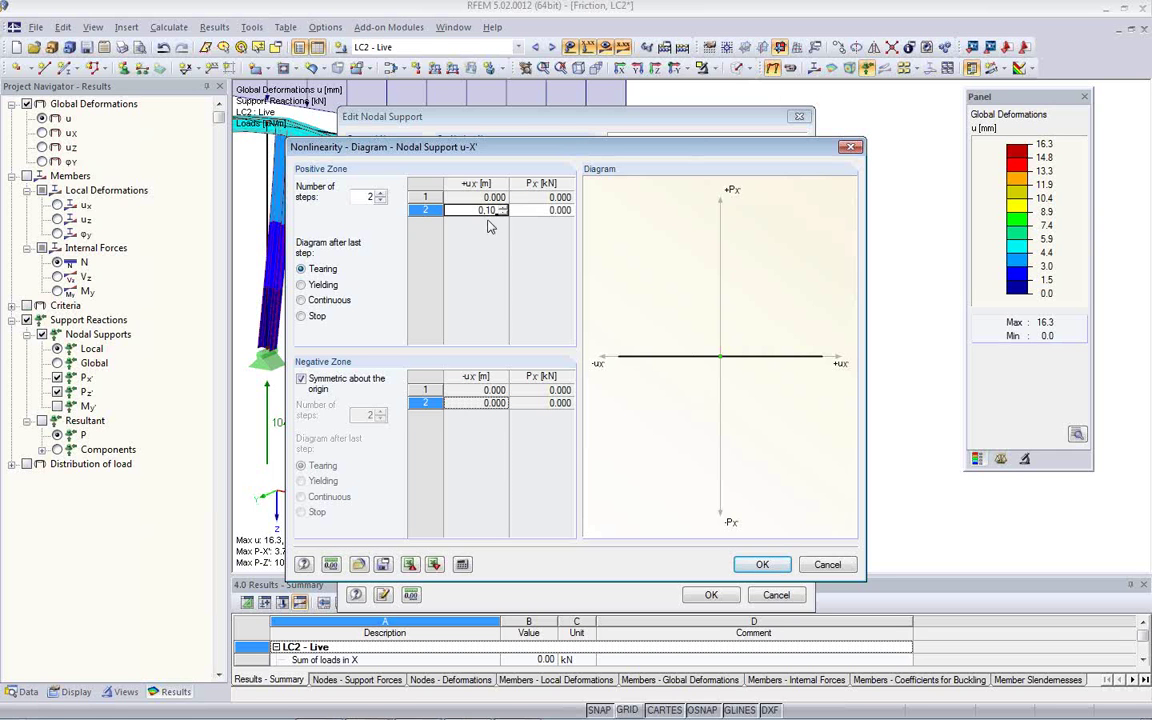
left_click(380, 194)
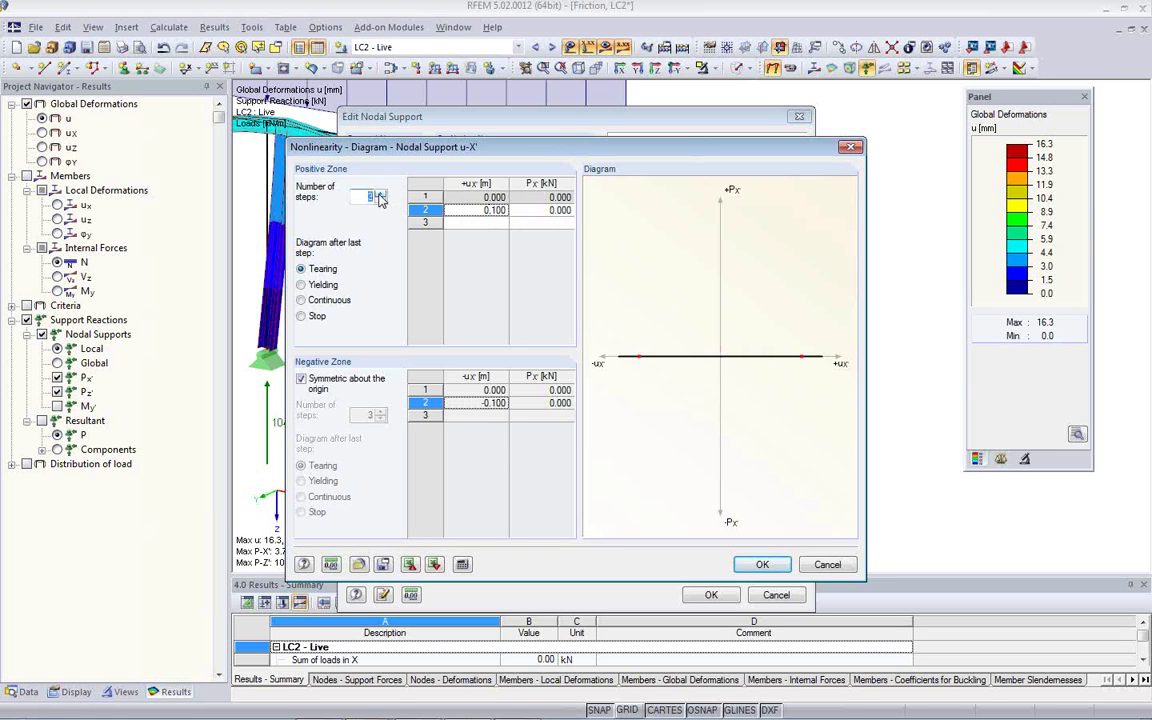
double_click(528, 210)
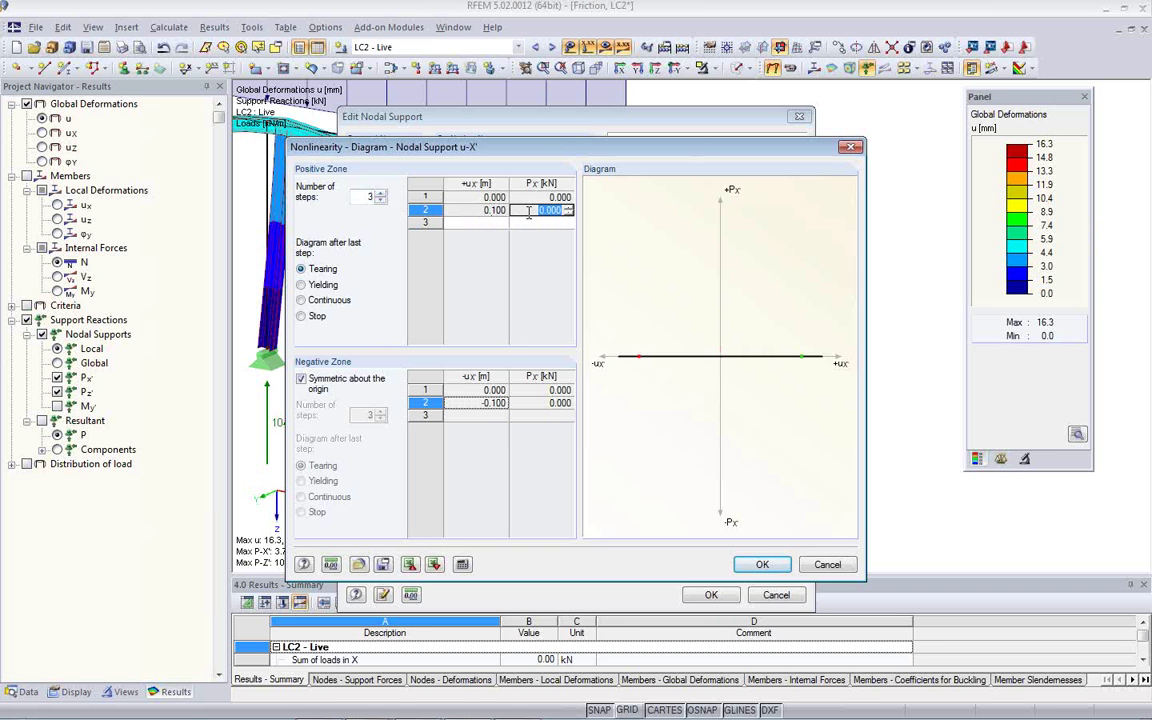
type("10")
left_click(488, 222)
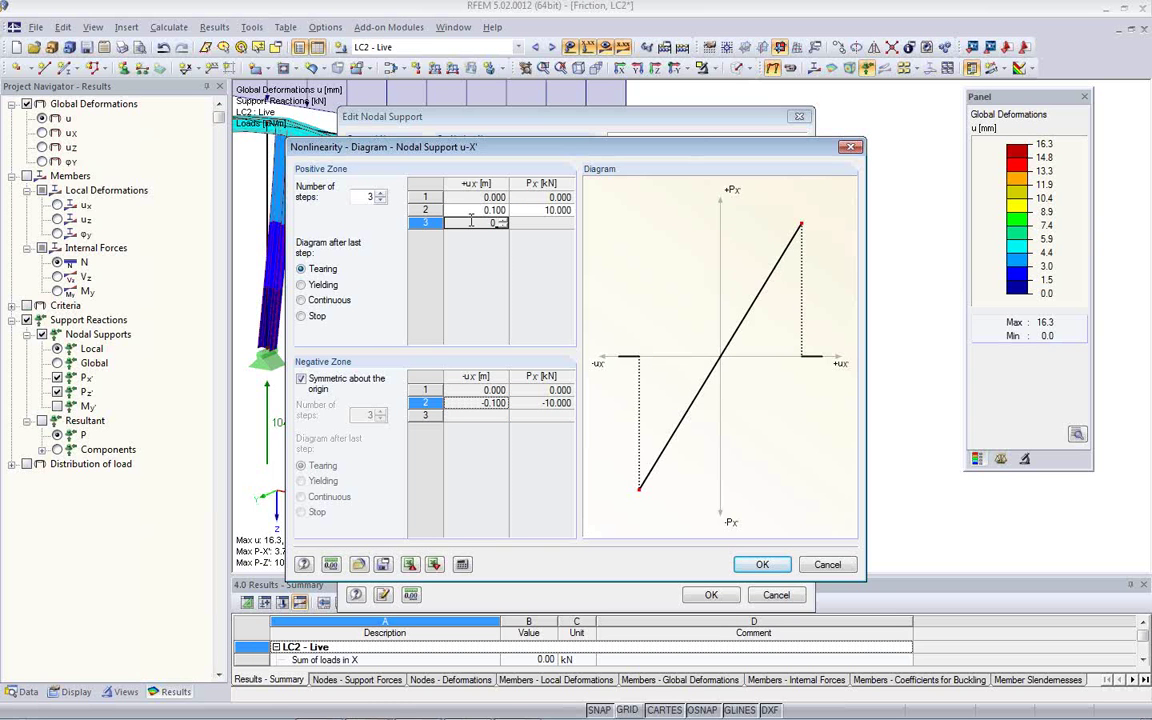
left_click(542, 226)
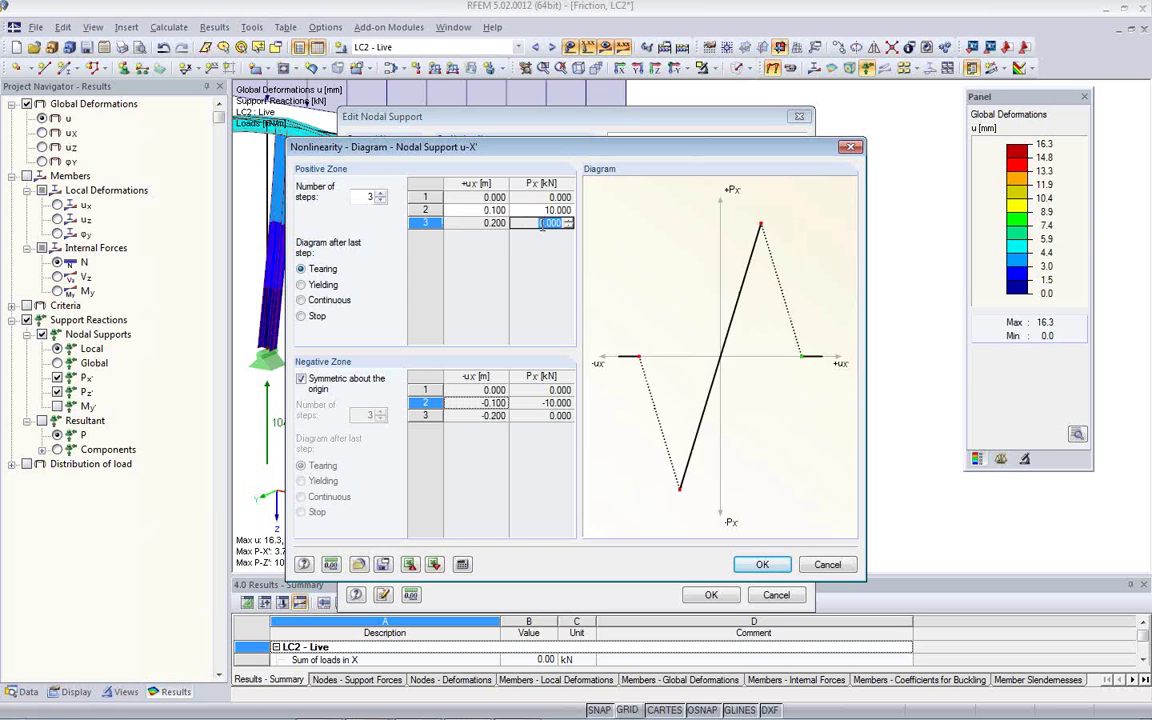
type("13")
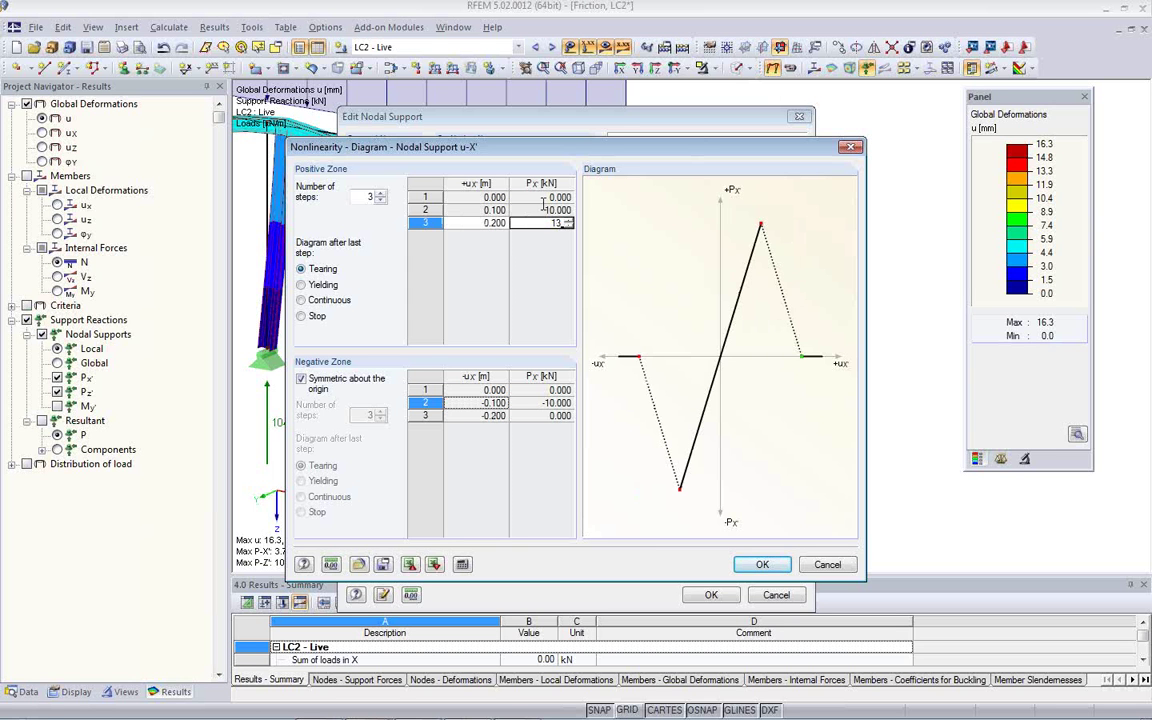
key("Up")
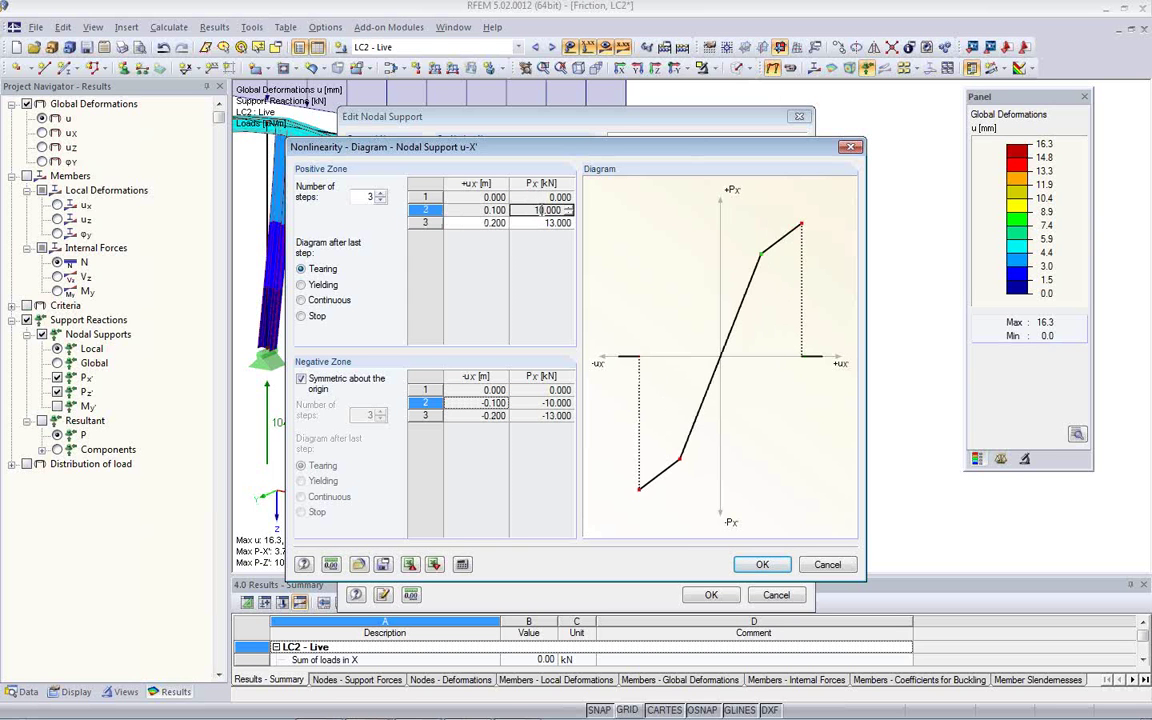
Compare the Yielding, Continuous, Stop and Tearing behaviours after the last diagram step and toggle the symmetry about the origin
left_click(301, 284)
left_click(301, 300)
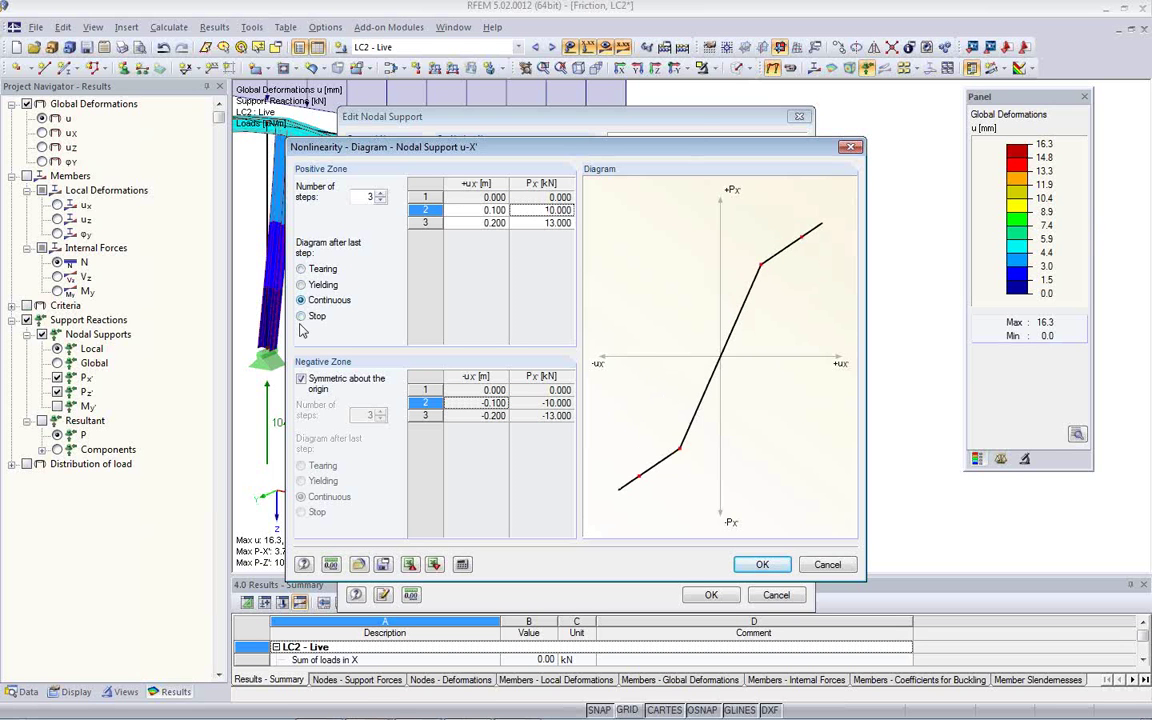
left_click(301, 317)
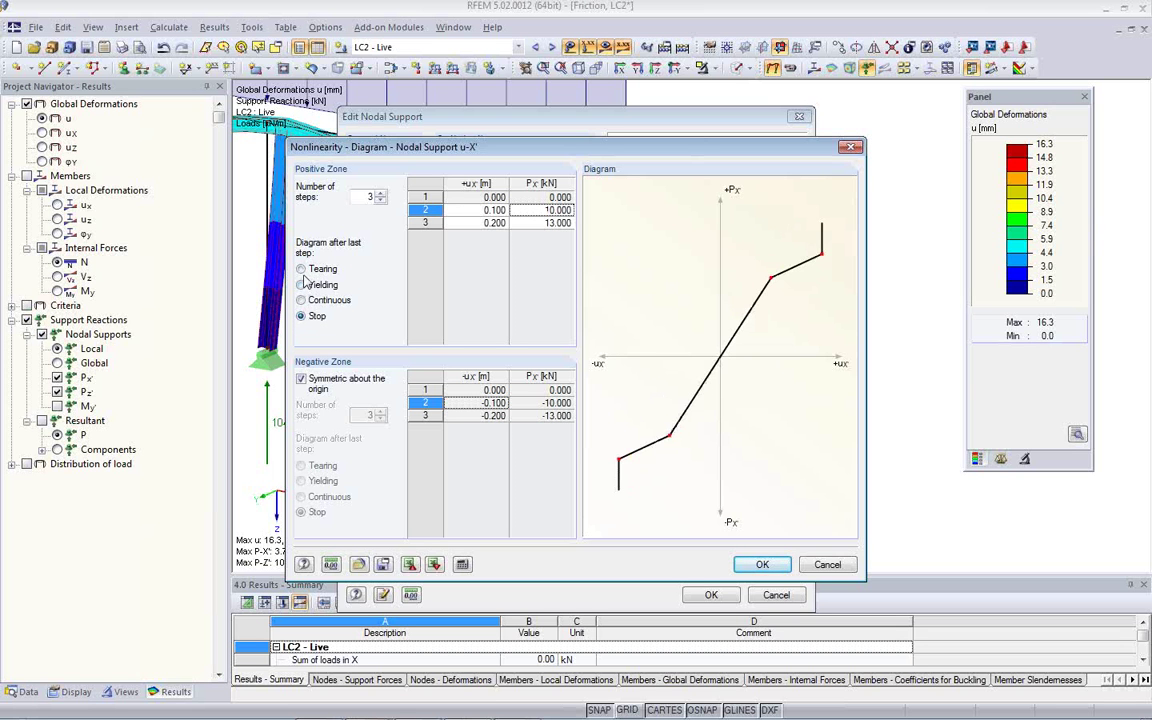
left_click(301, 269)
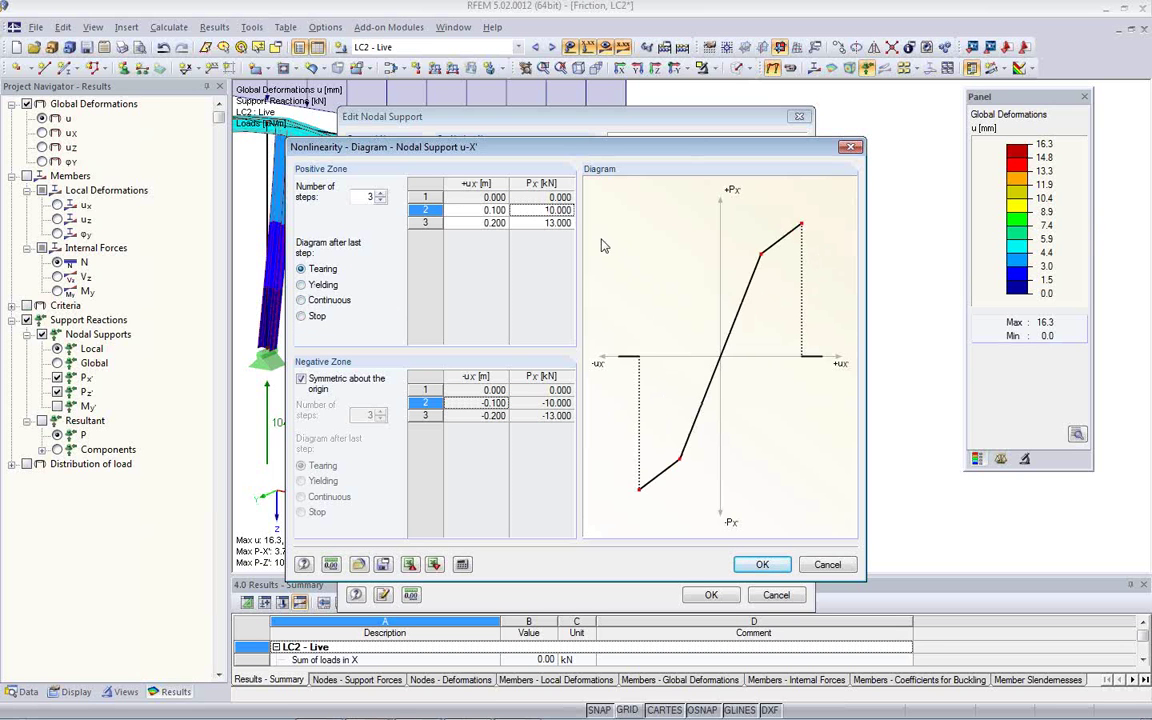
left_click(530, 211)
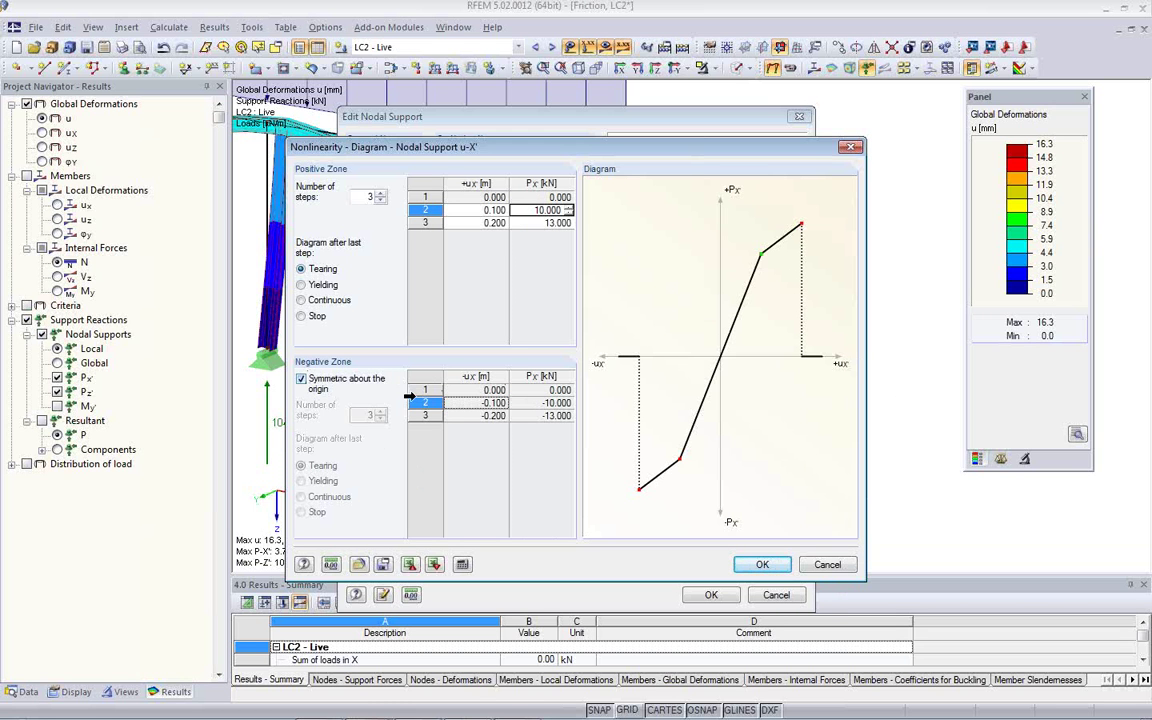
left_click(301, 380)
left_click(301, 382)
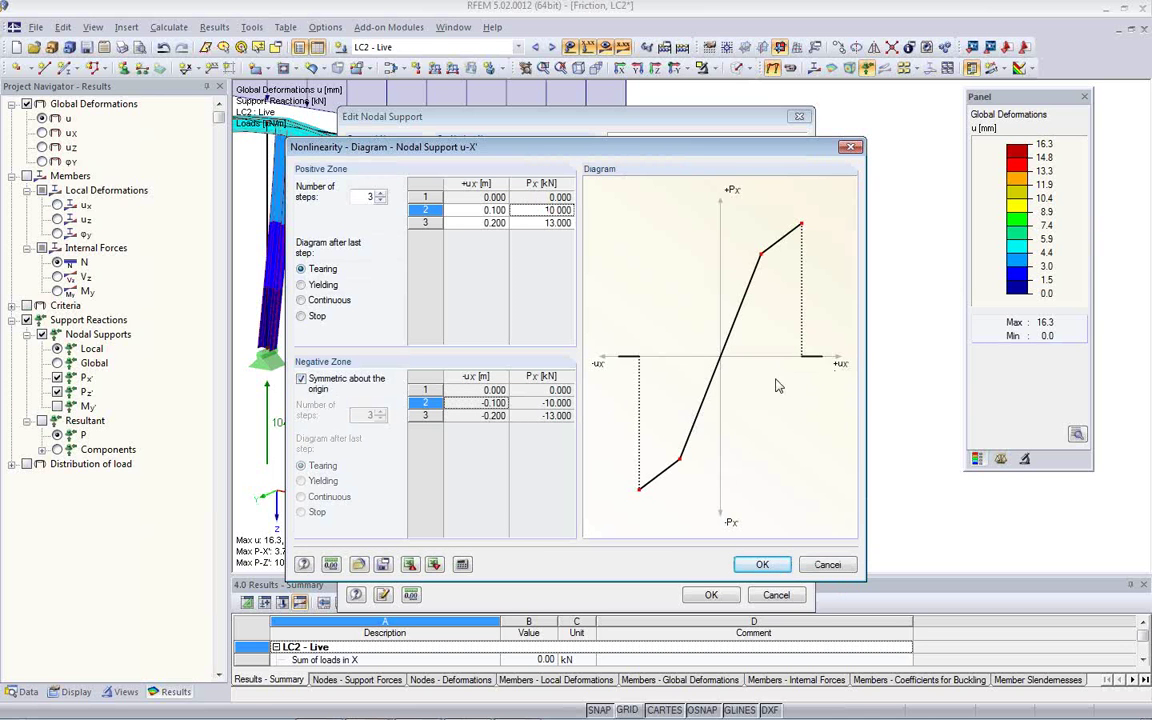
Discard the uX' diagram and all edits to the nodal support at node 5
left_click(827, 565)
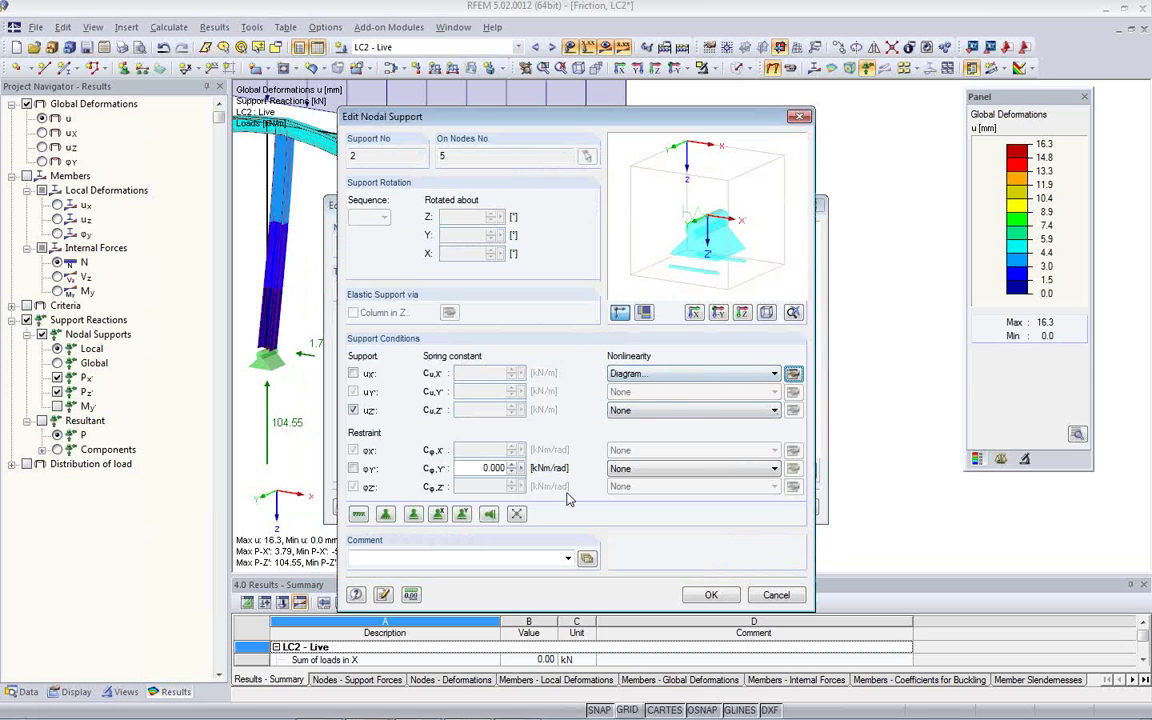
left_click(775, 375)
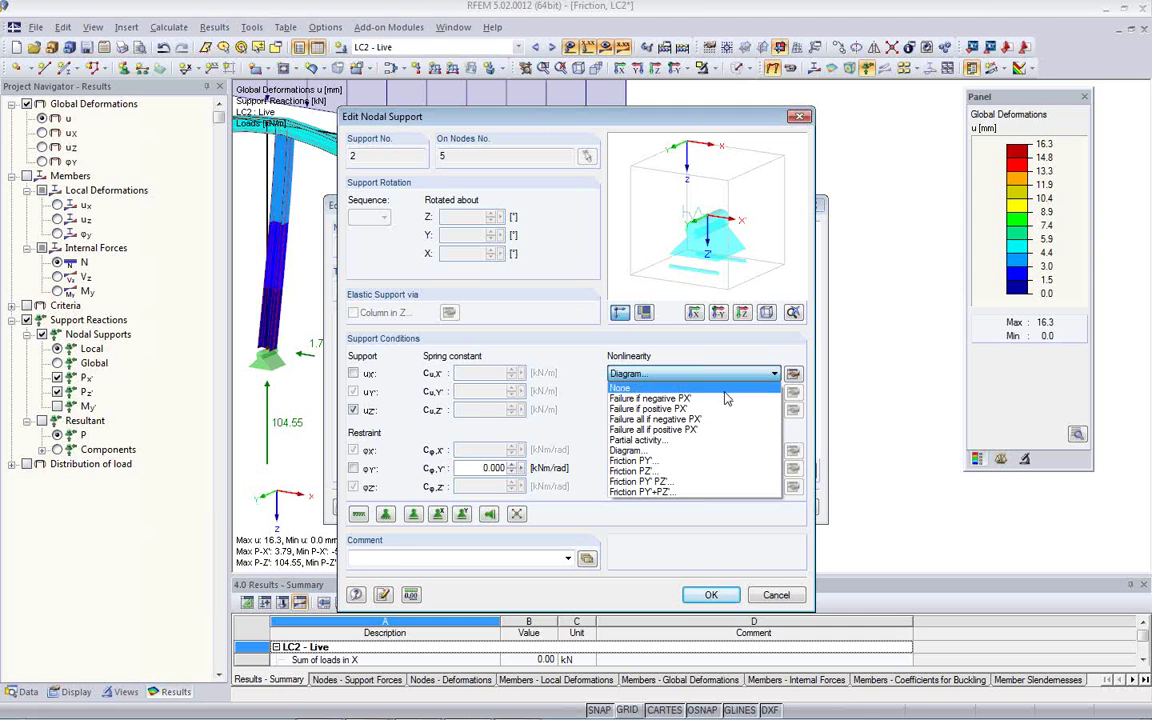
left_click(787, 596)
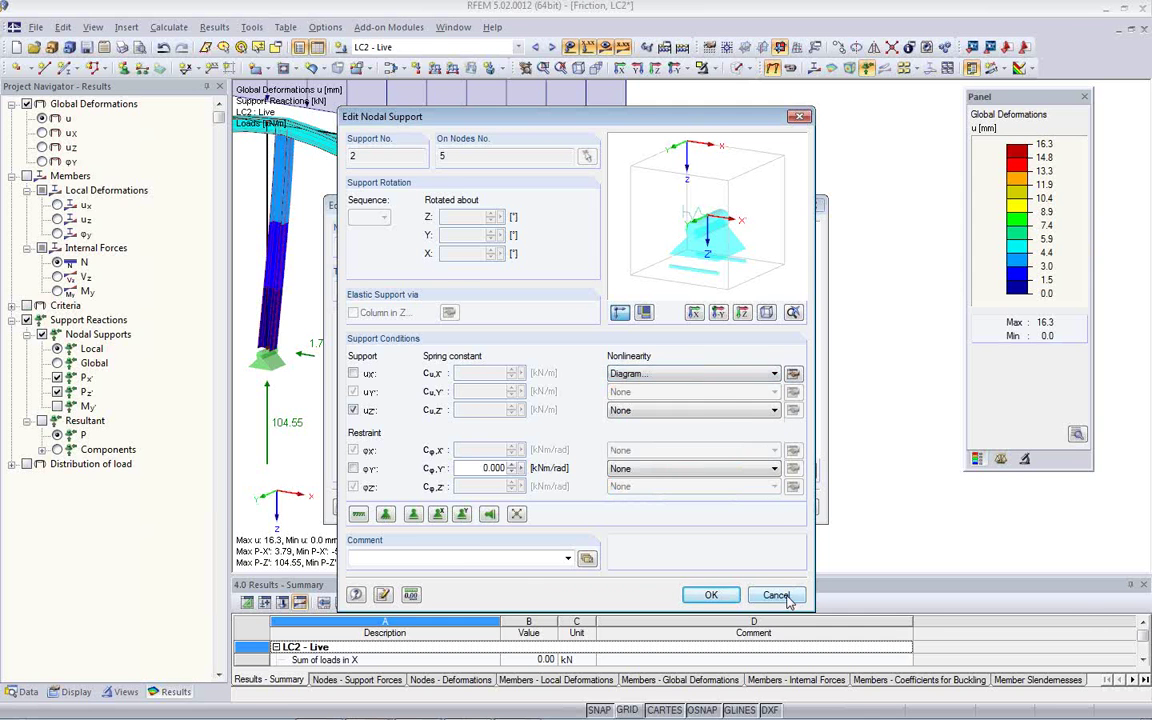
left_click(787, 596)
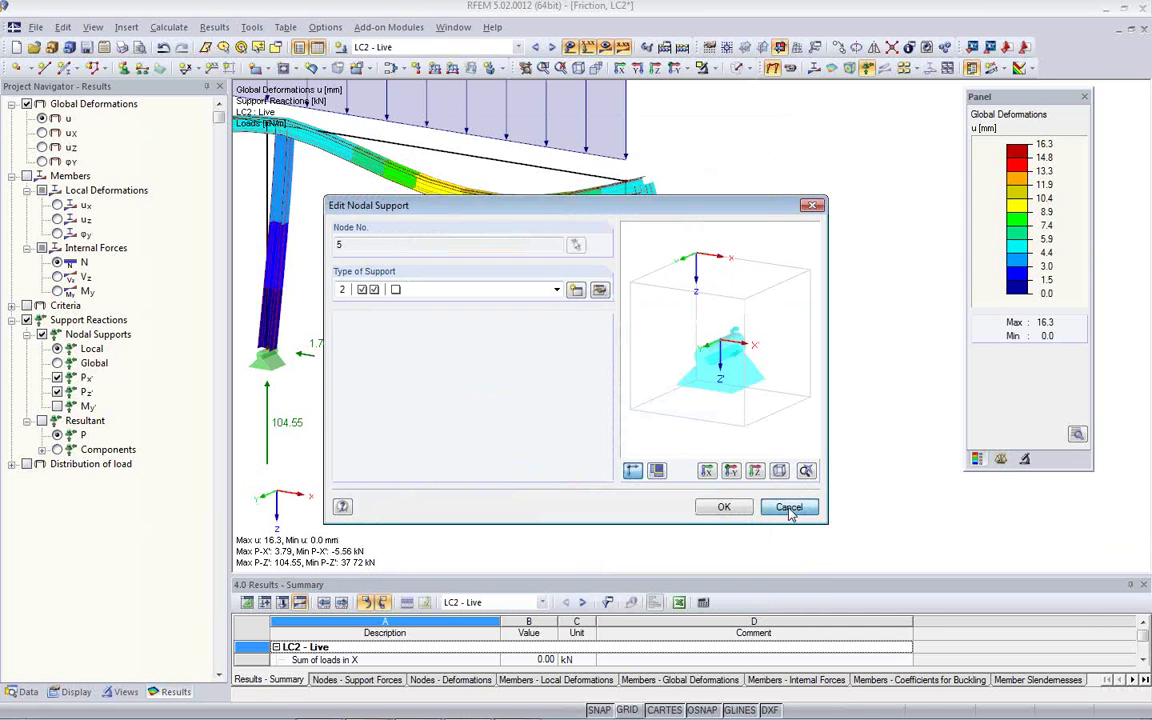
left_click(789, 508)
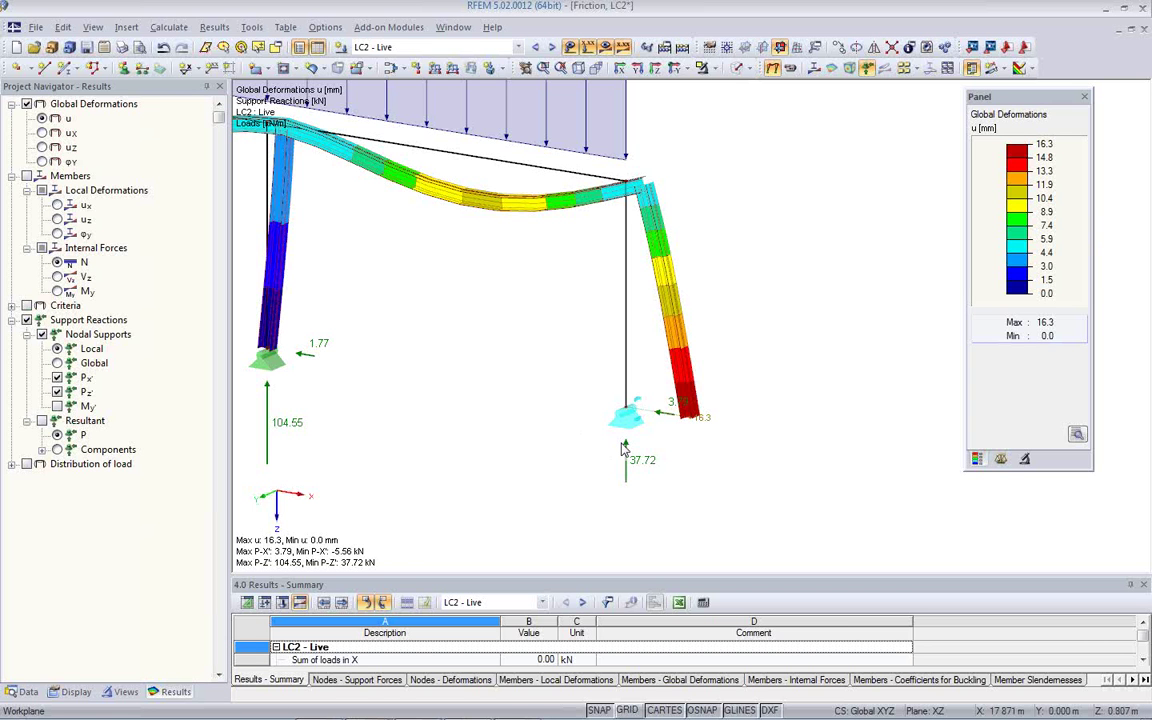
Close the Friction model and open the CableOnPulley model from the Webinar project
left_click(1141, 32)
left_click(585, 392)
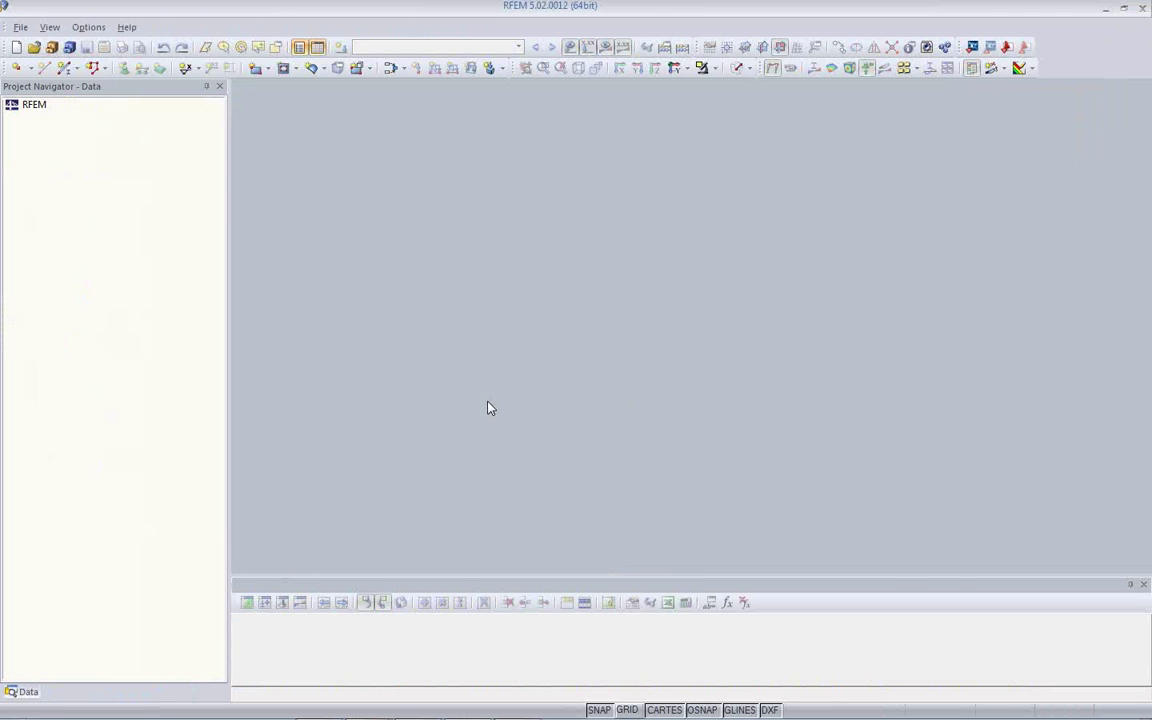
left_click(49, 47)
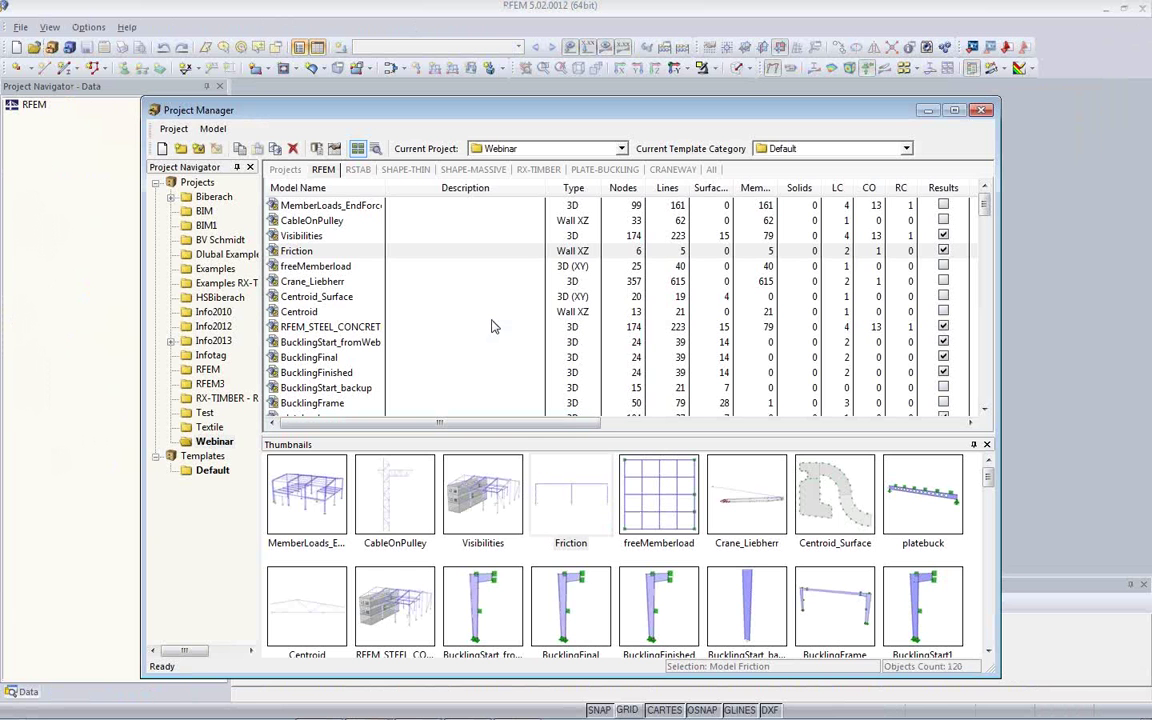
left_click(390, 529)
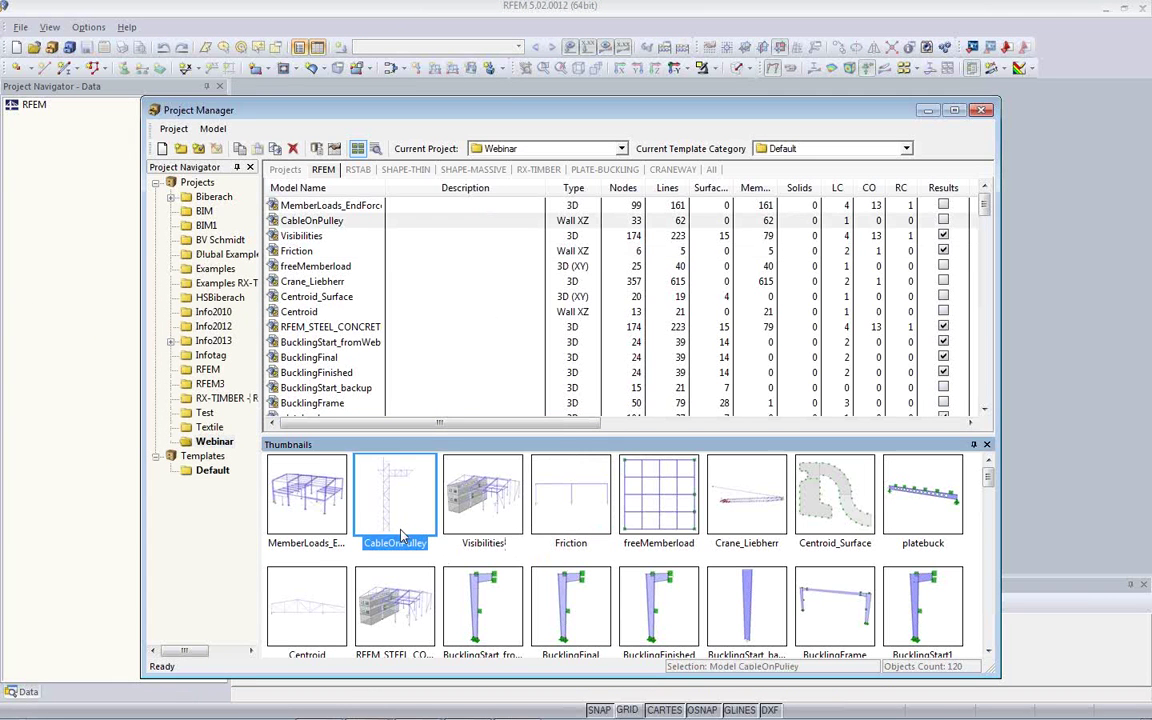
double_click(358, 468)
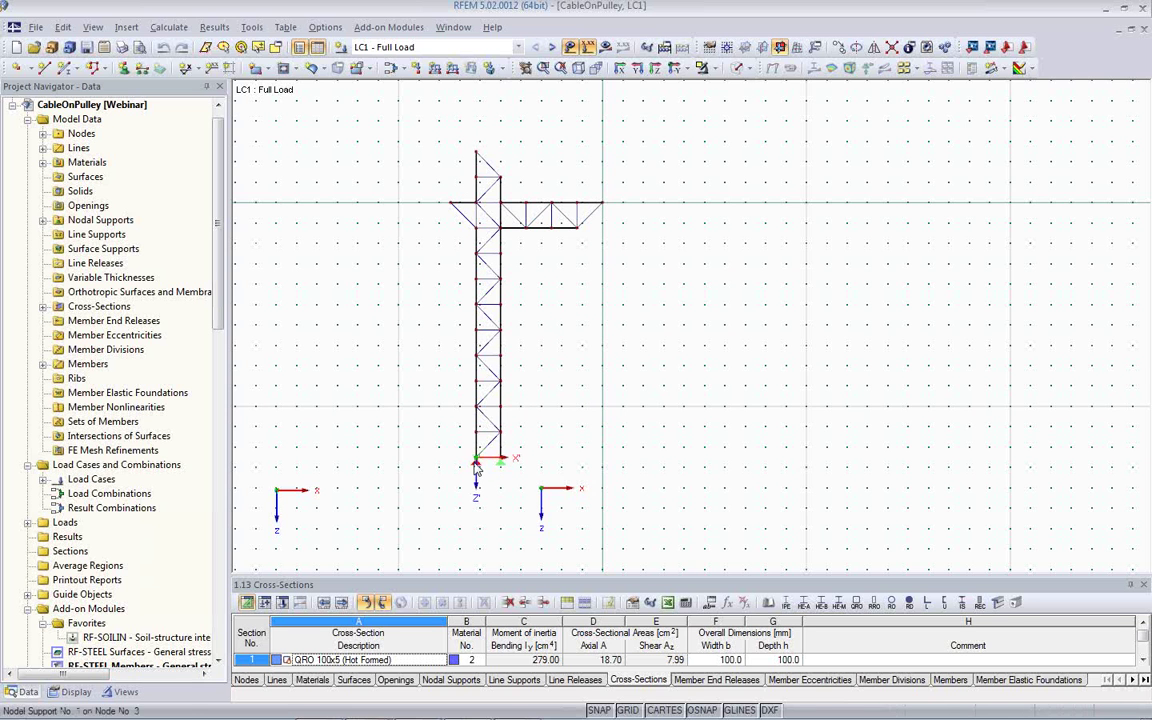
mouse_move(476, 466)
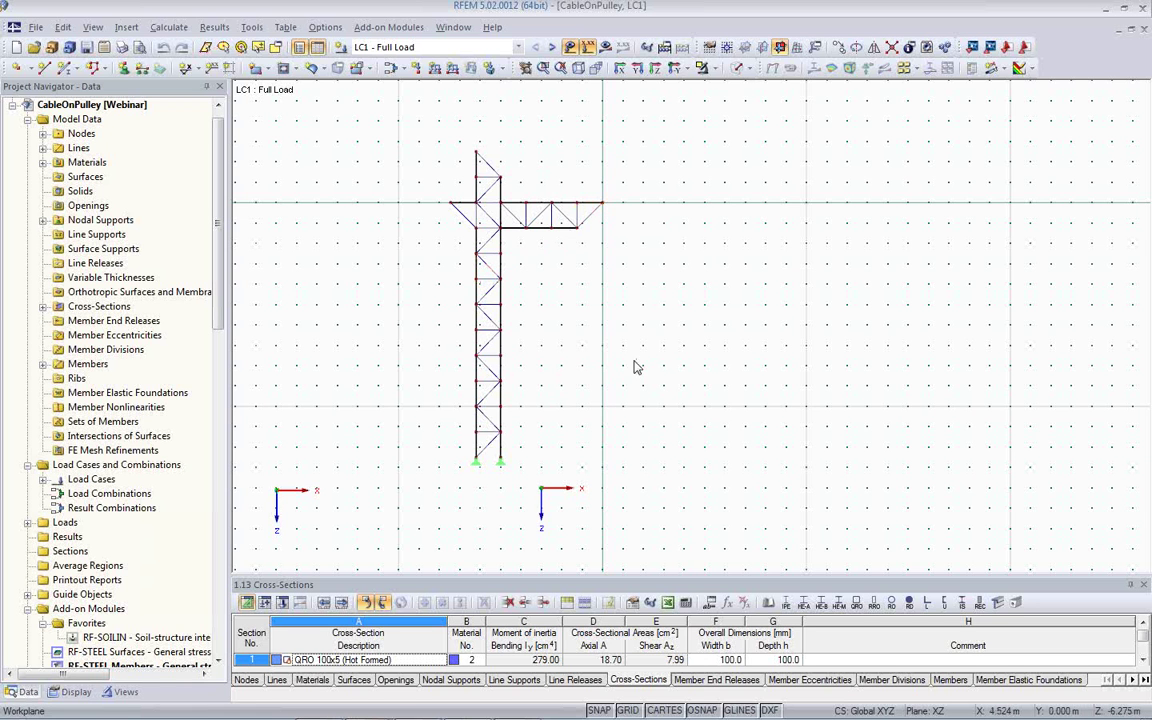
Draw a polyline from the tower's left support through the rear arm tip, mast top and jib tip to a free end hanging vertically below the jib
middle_click_drag(630, 363, 553, 391)
scroll(532, 391, "up", 1)
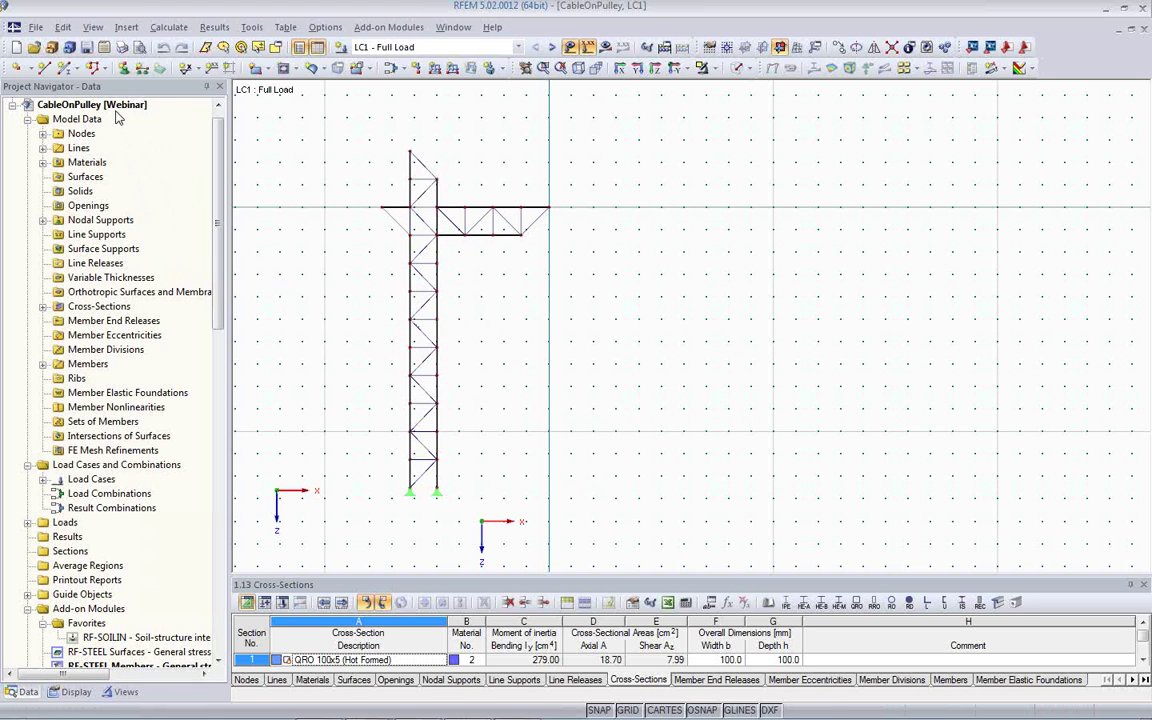
left_click(92, 68)
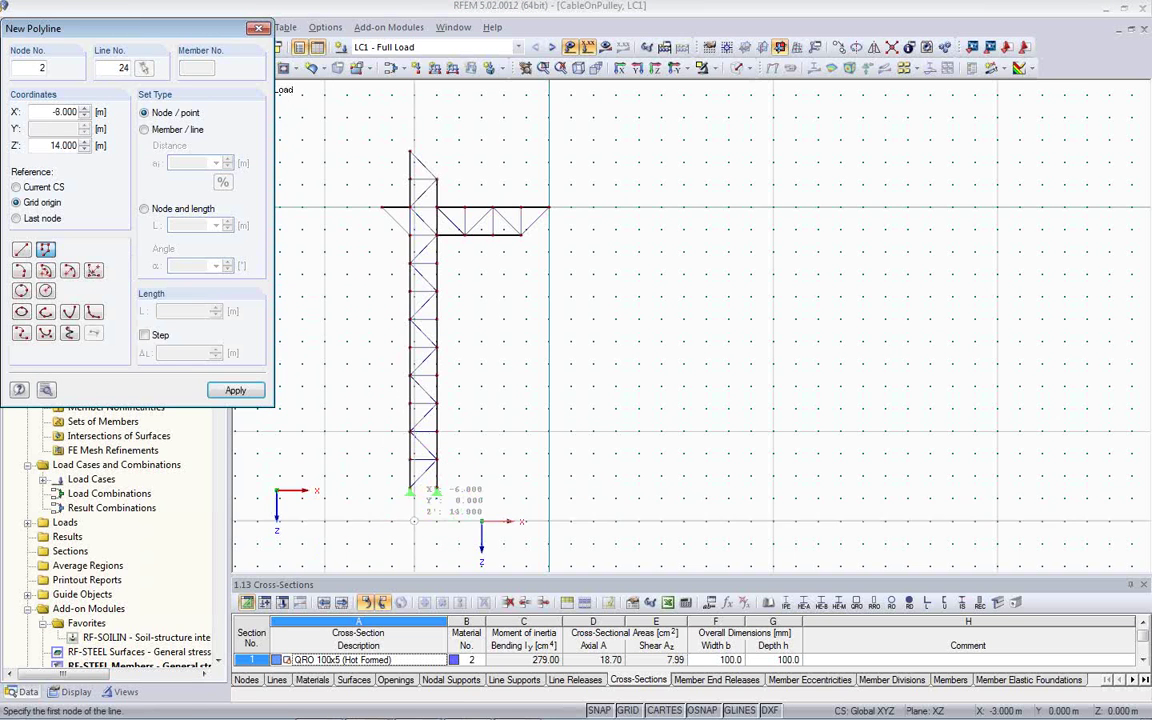
left_click(423, 467)
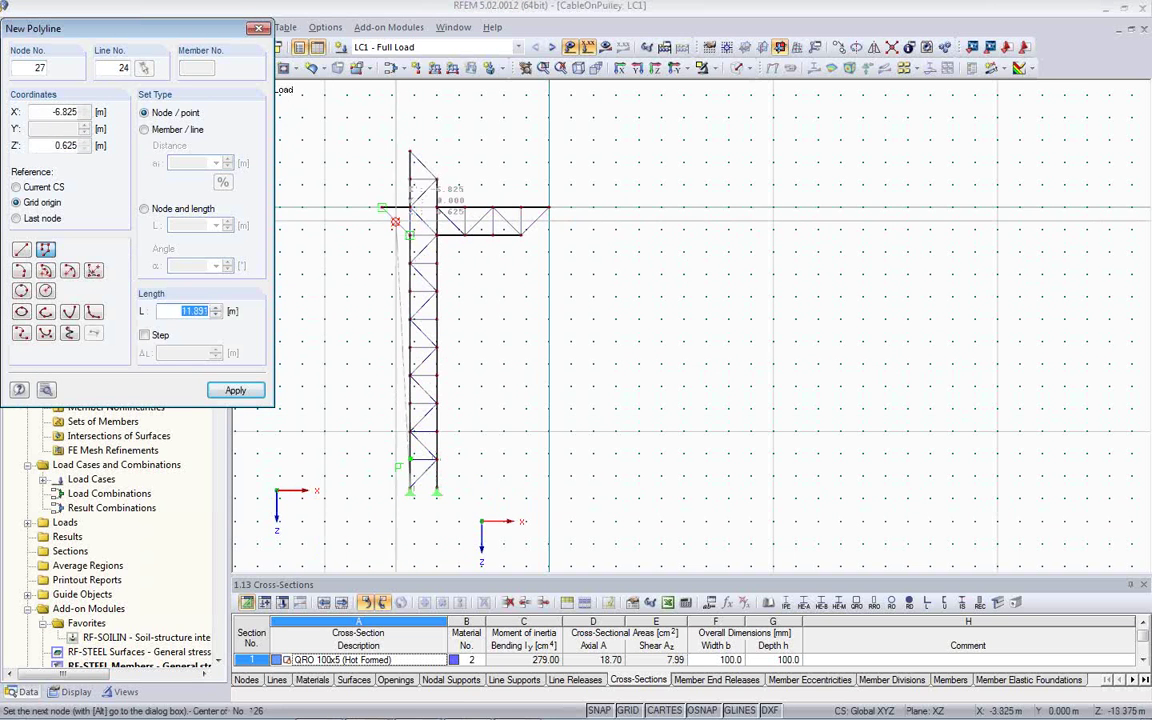
left_click(382, 207)
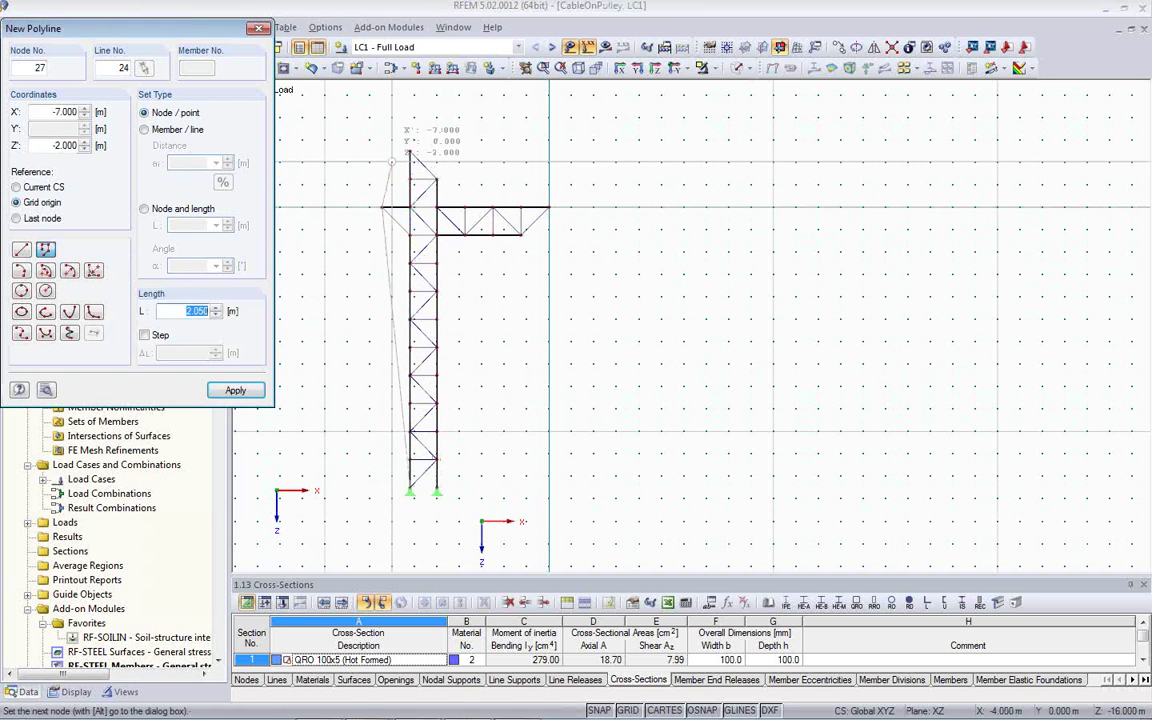
left_click(409, 152)
left_click(548, 207)
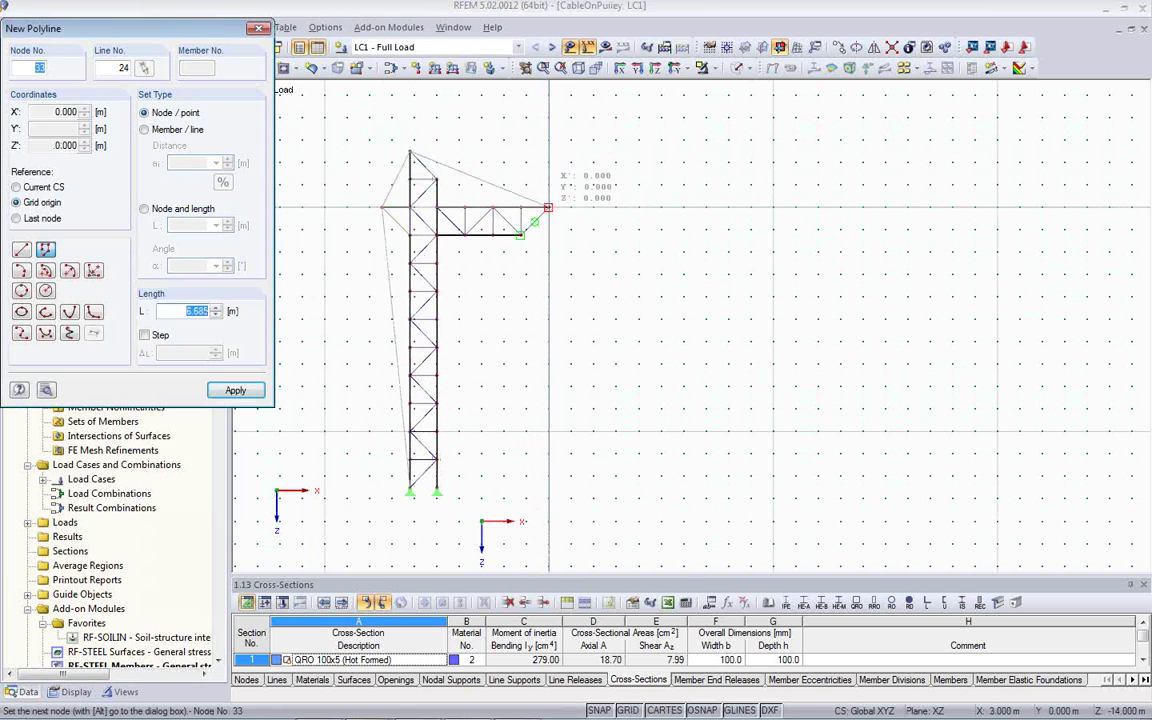
left_click(548, 296)
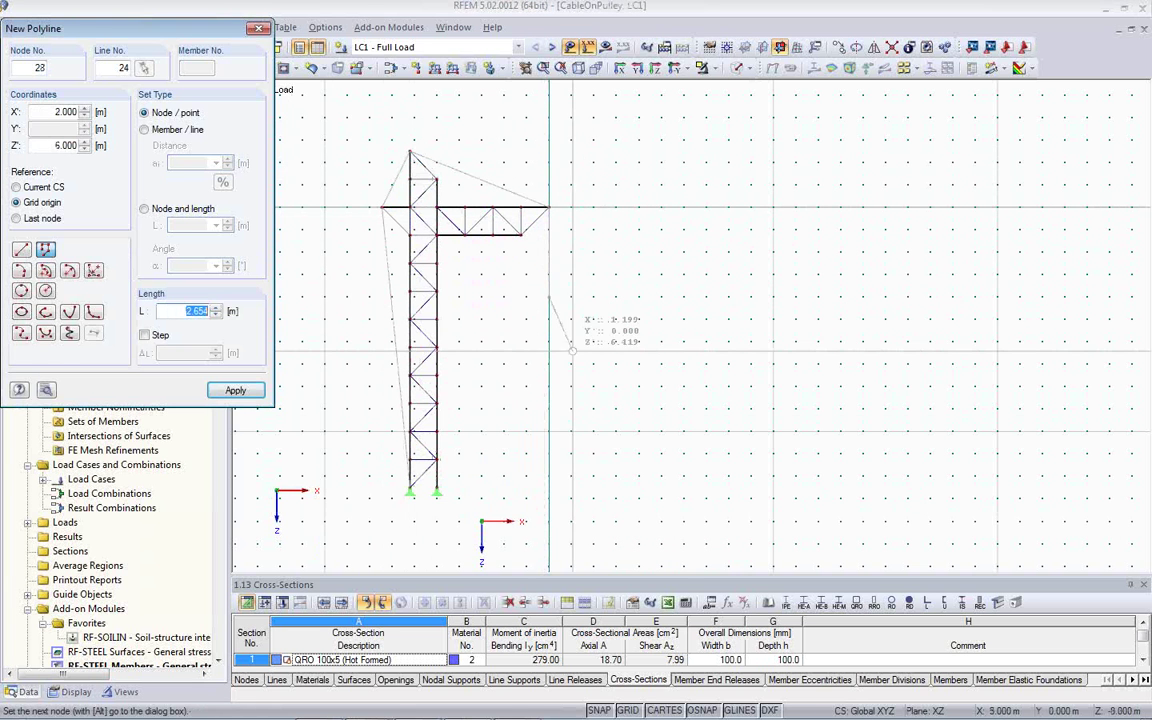
key("Escape")
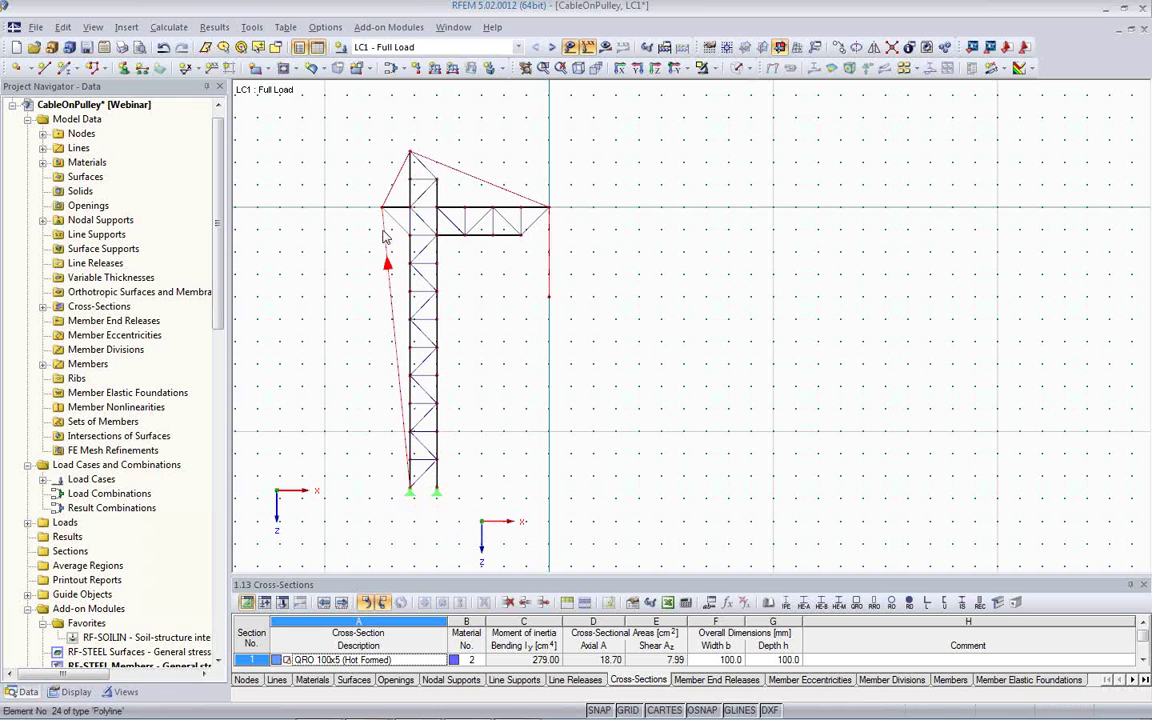
Assign a member of type Cable on Pulleys with cross-section 2 RD 40, Steel S 235, to the new polyline
double_click(393, 337)
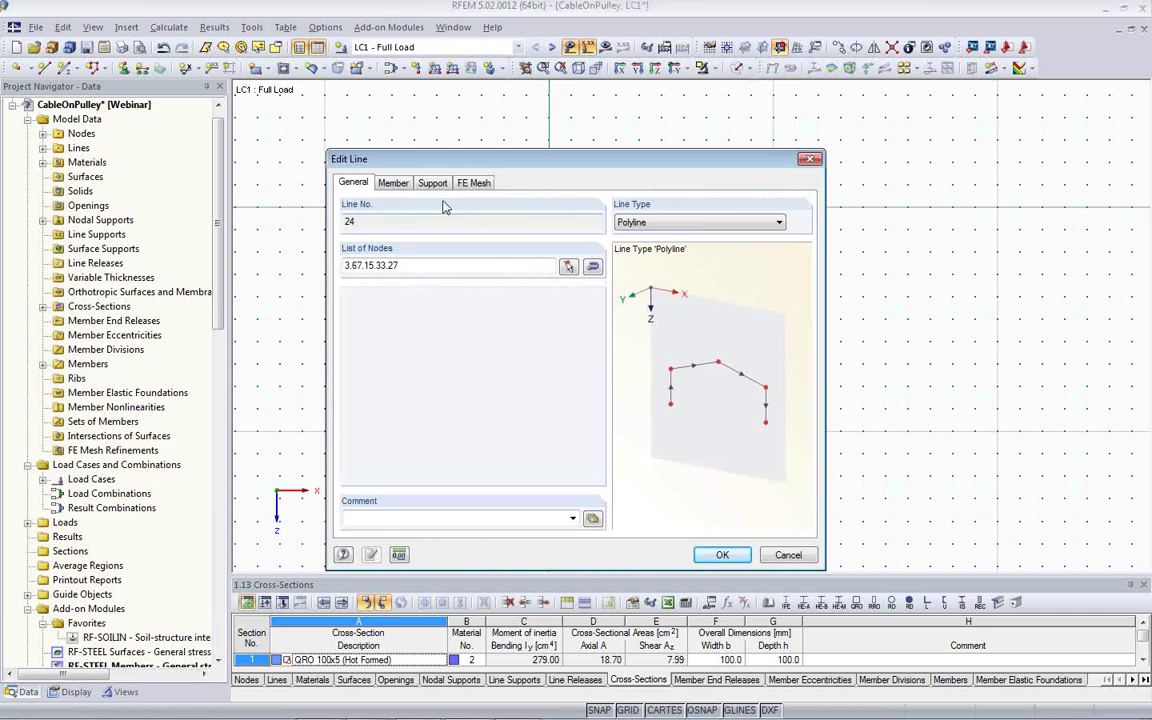
left_click(393, 183)
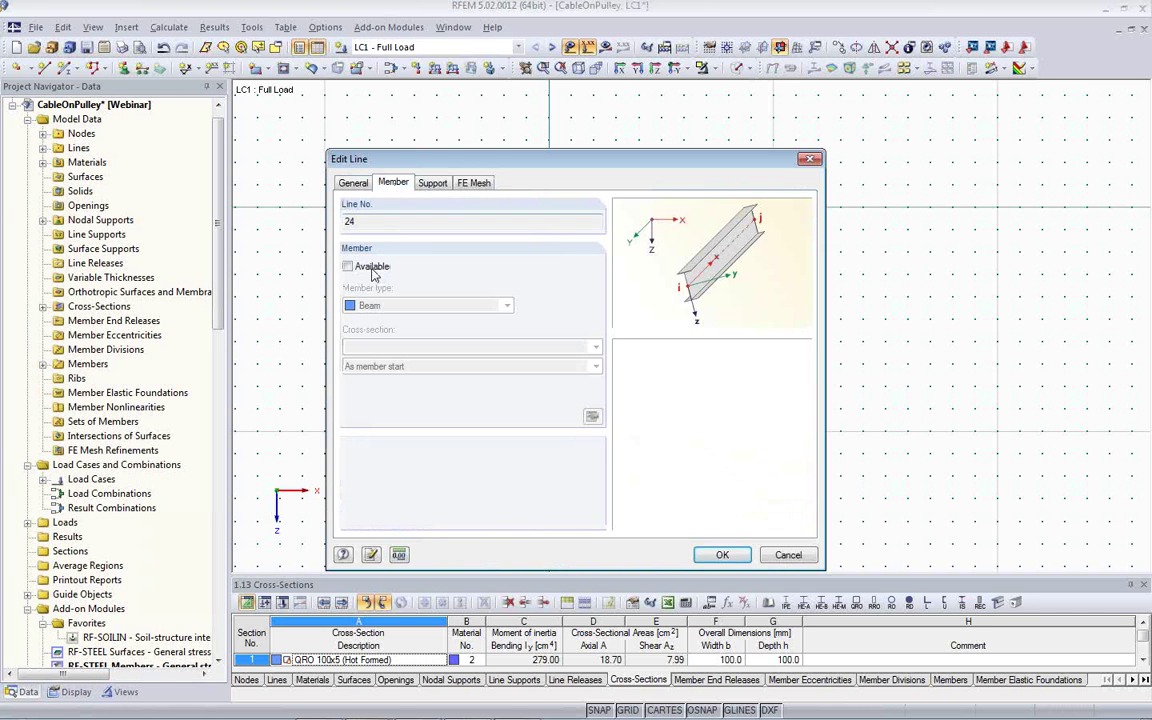
left_click(348, 268)
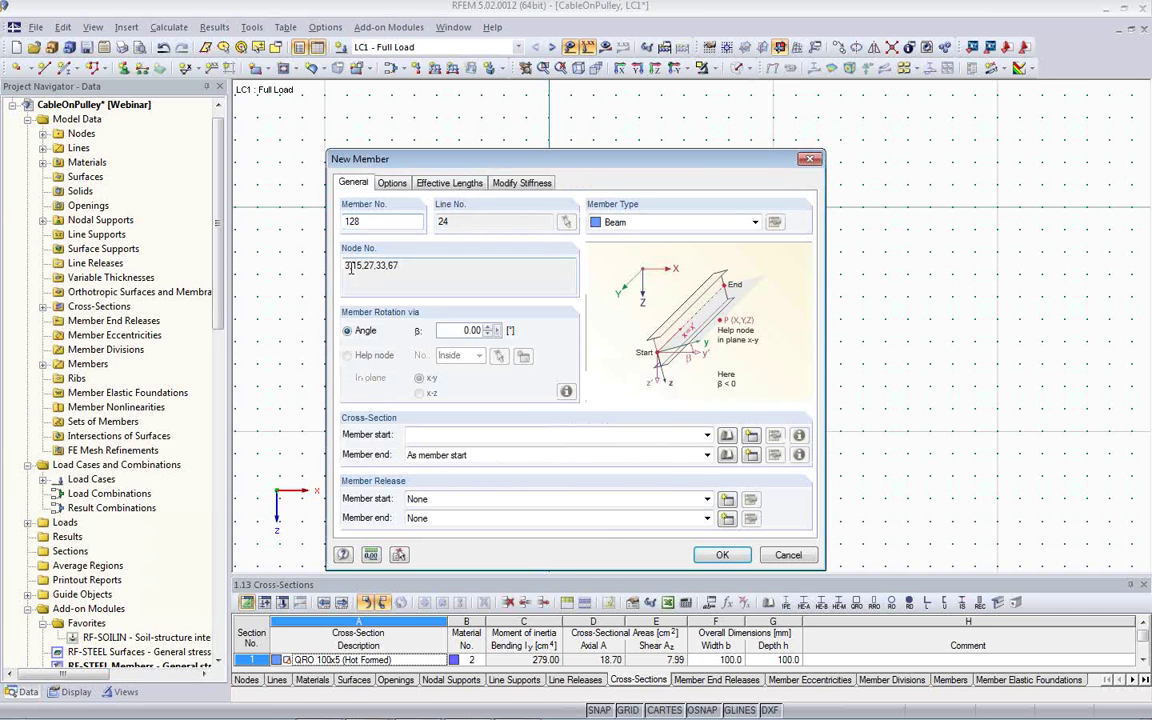
left_click(706, 436)
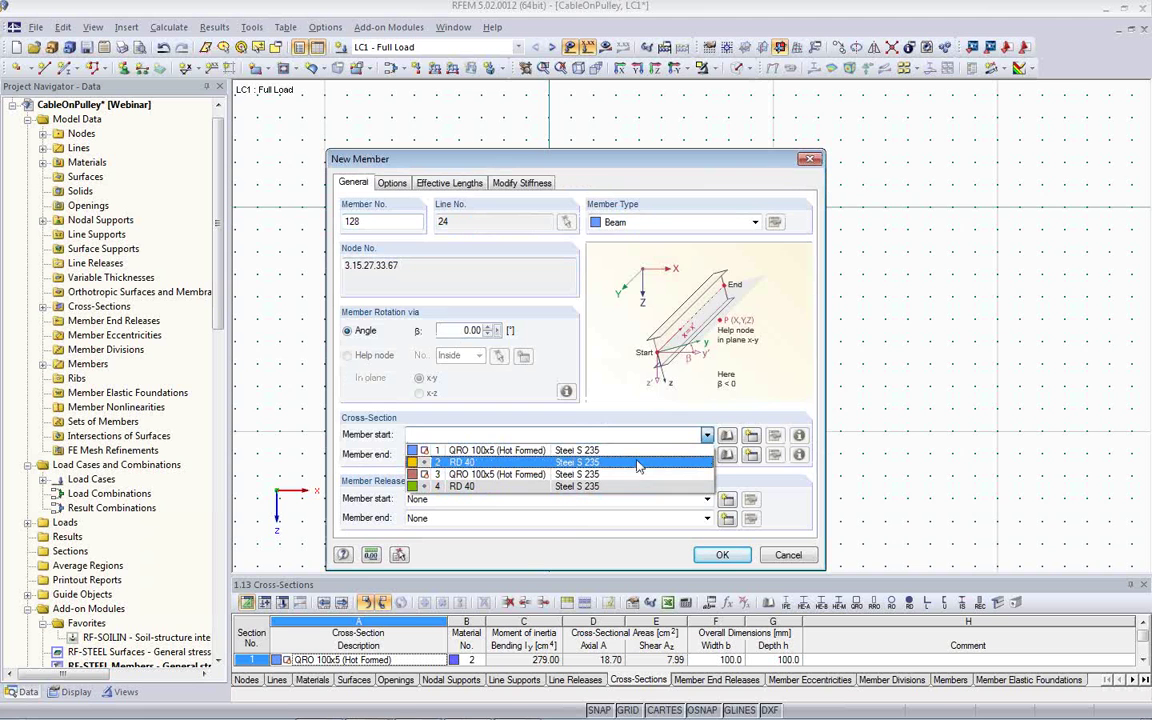
left_click(527, 465)
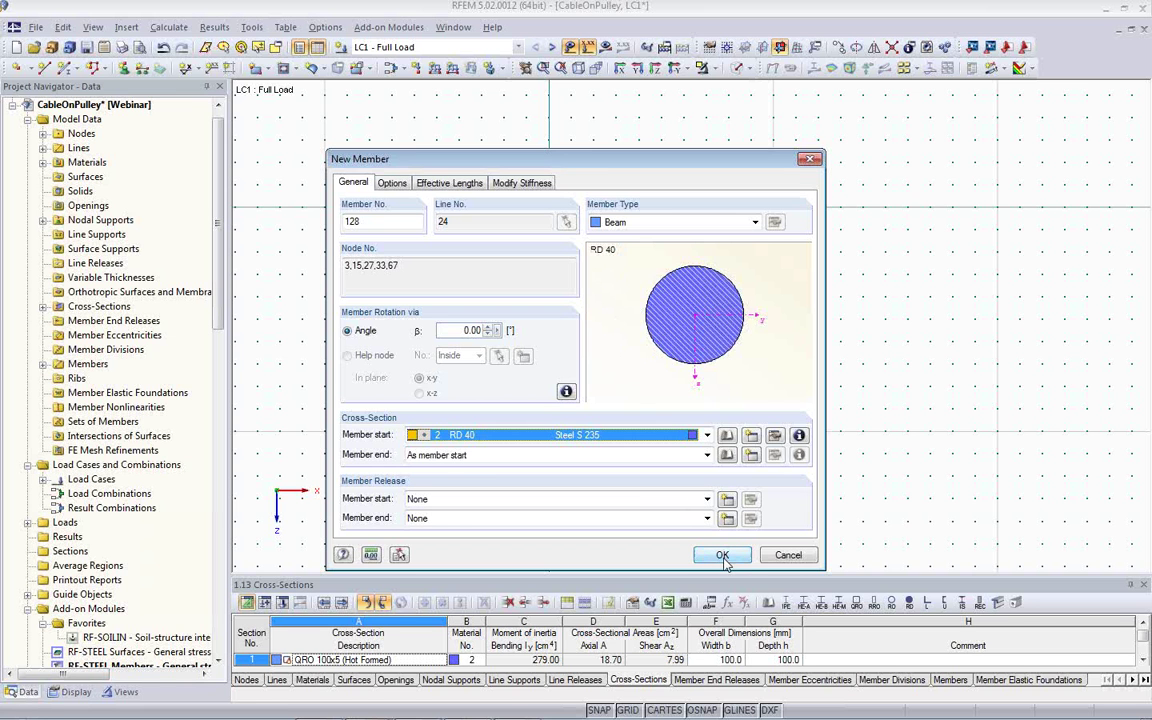
left_click(708, 224)
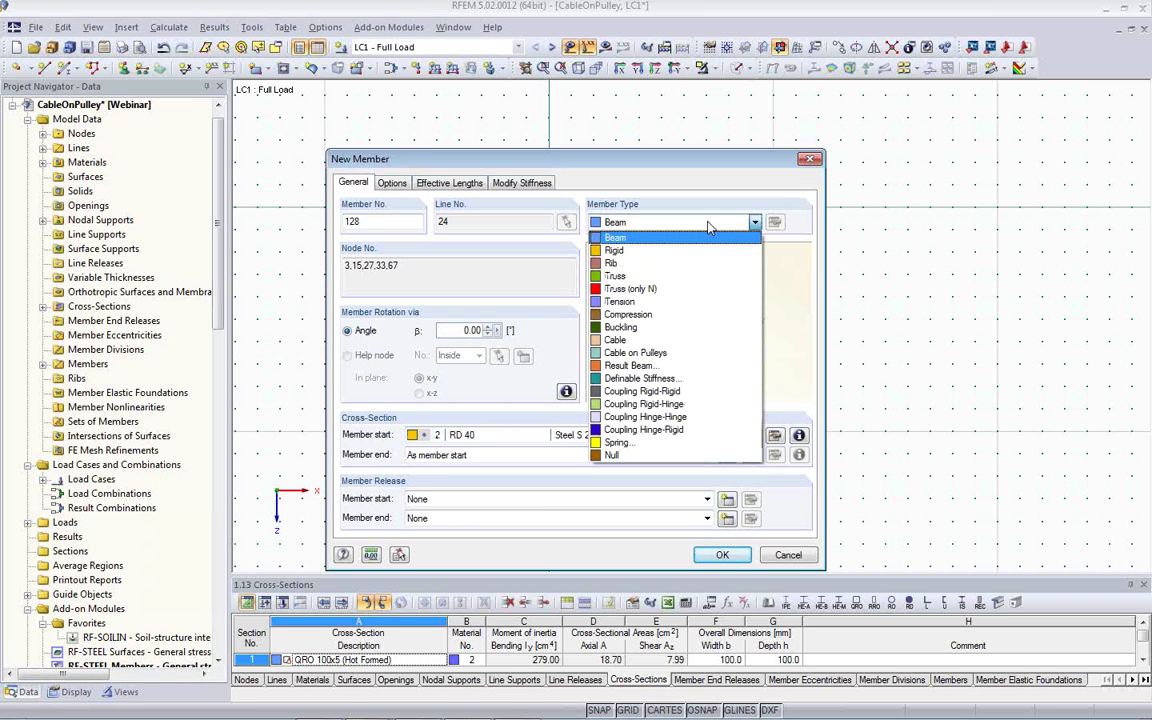
left_click(684, 355)
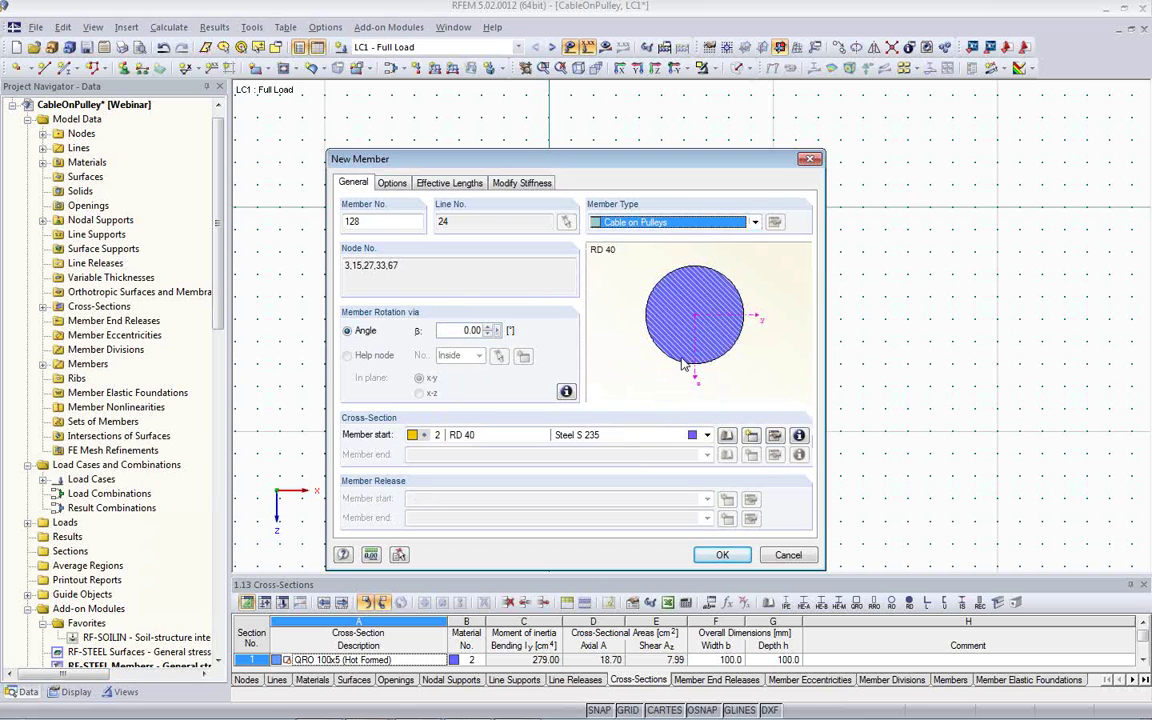
left_click(720, 554)
left_click(720, 555)
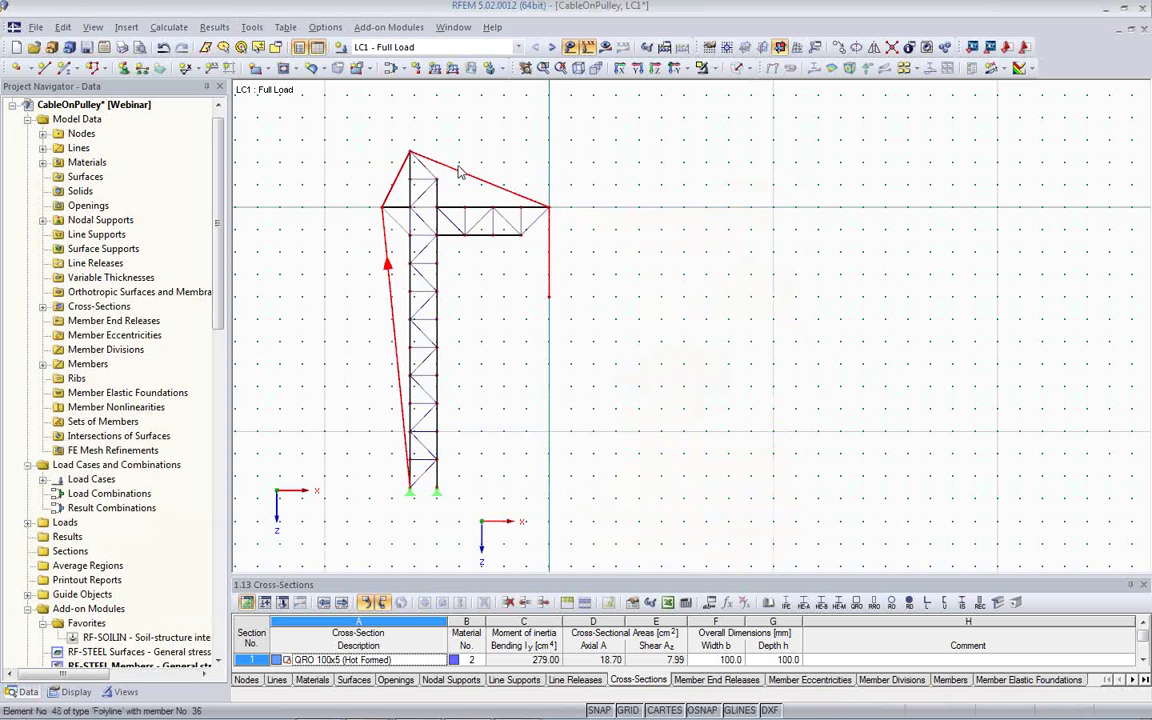
left_click(520, 355)
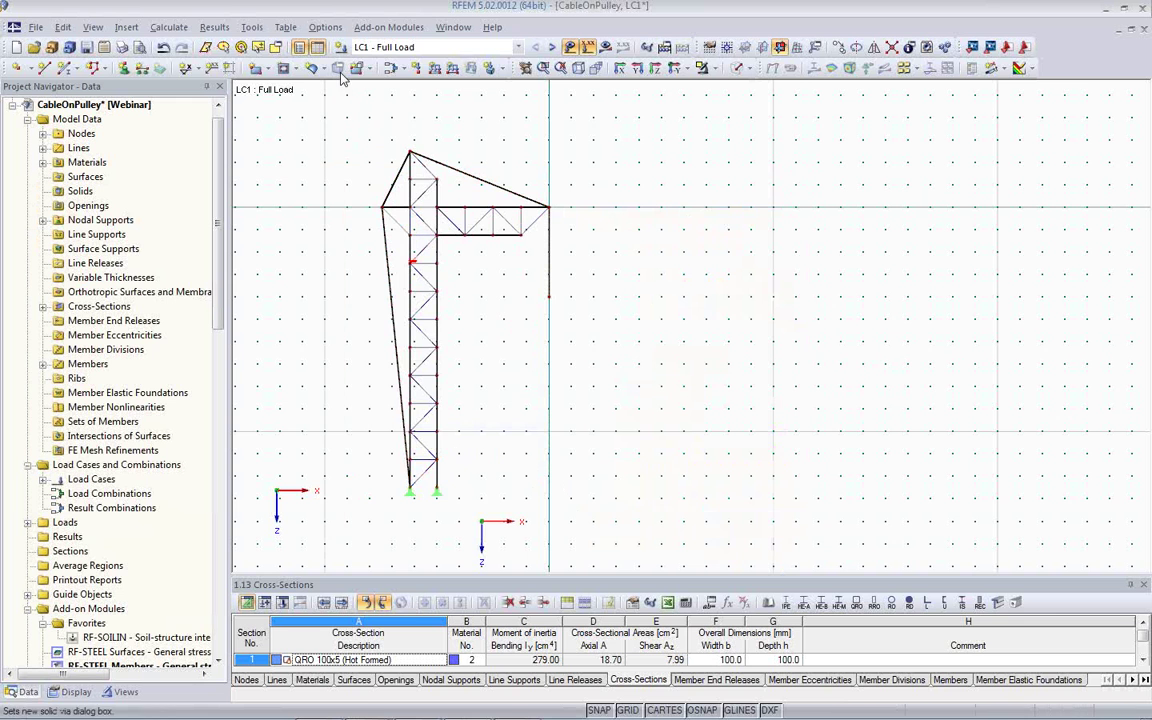
Apply a nodal load of PZ = 100 kN to the free end of the cable below the jib tip
left_click(417, 69)
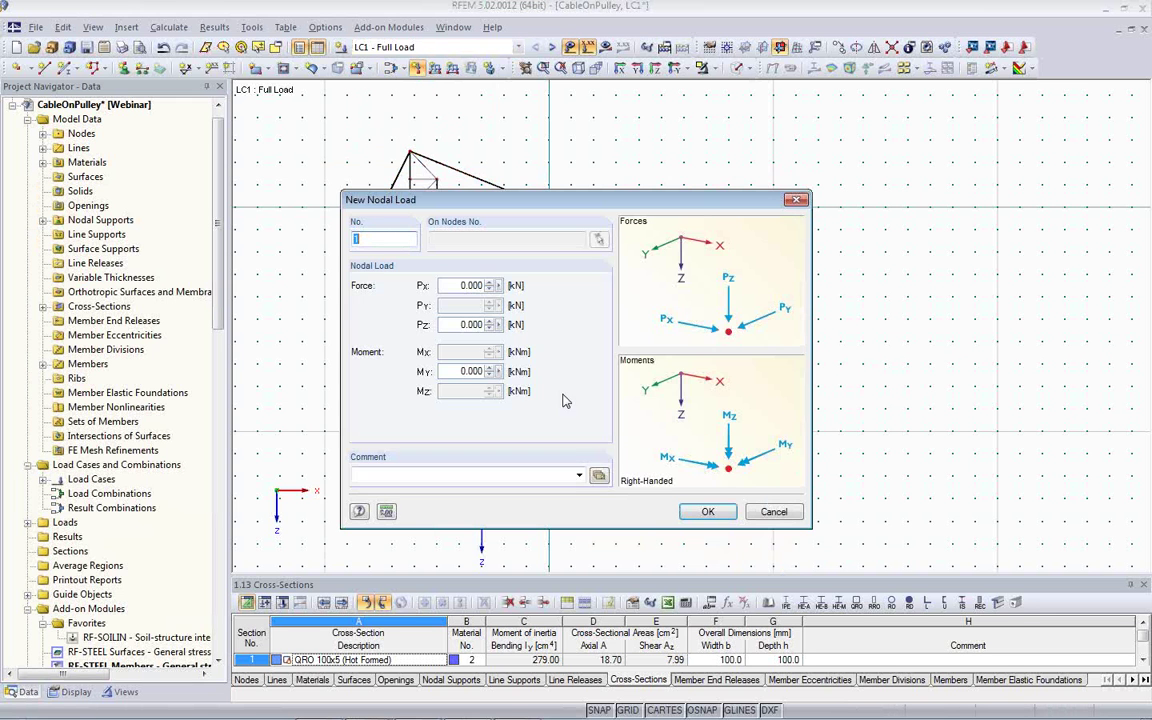
left_click_drag(451, 324, 485, 329)
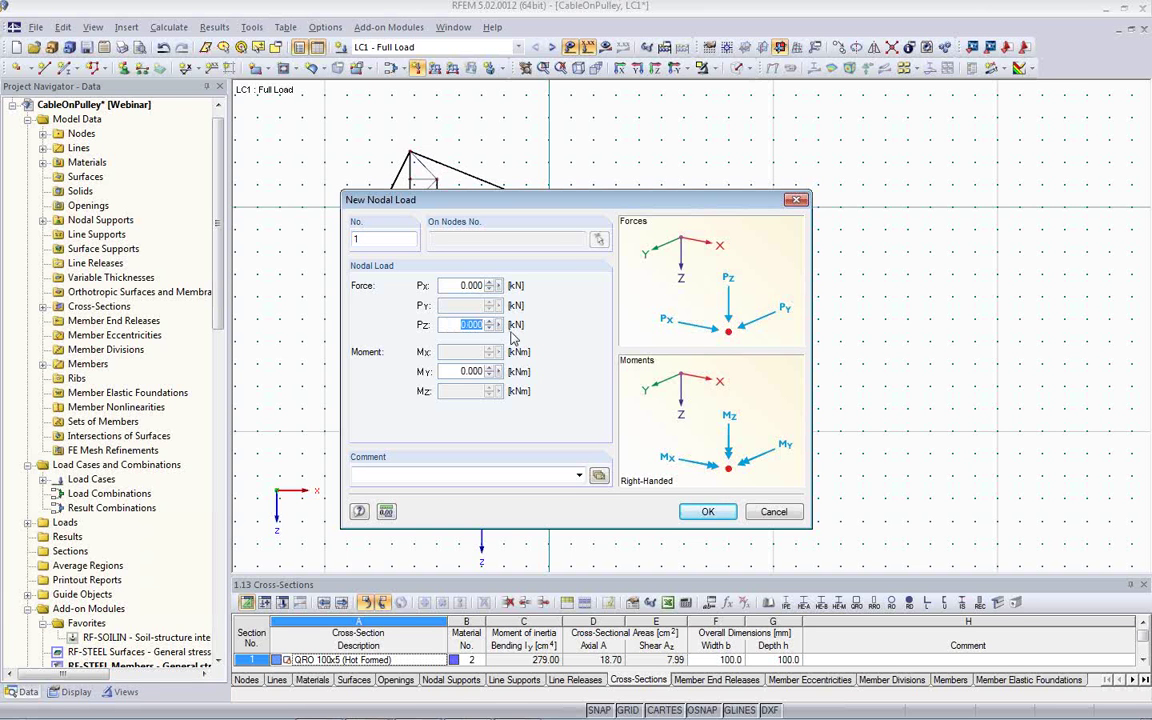
type("100")
left_click(707, 511)
left_click(548, 296)
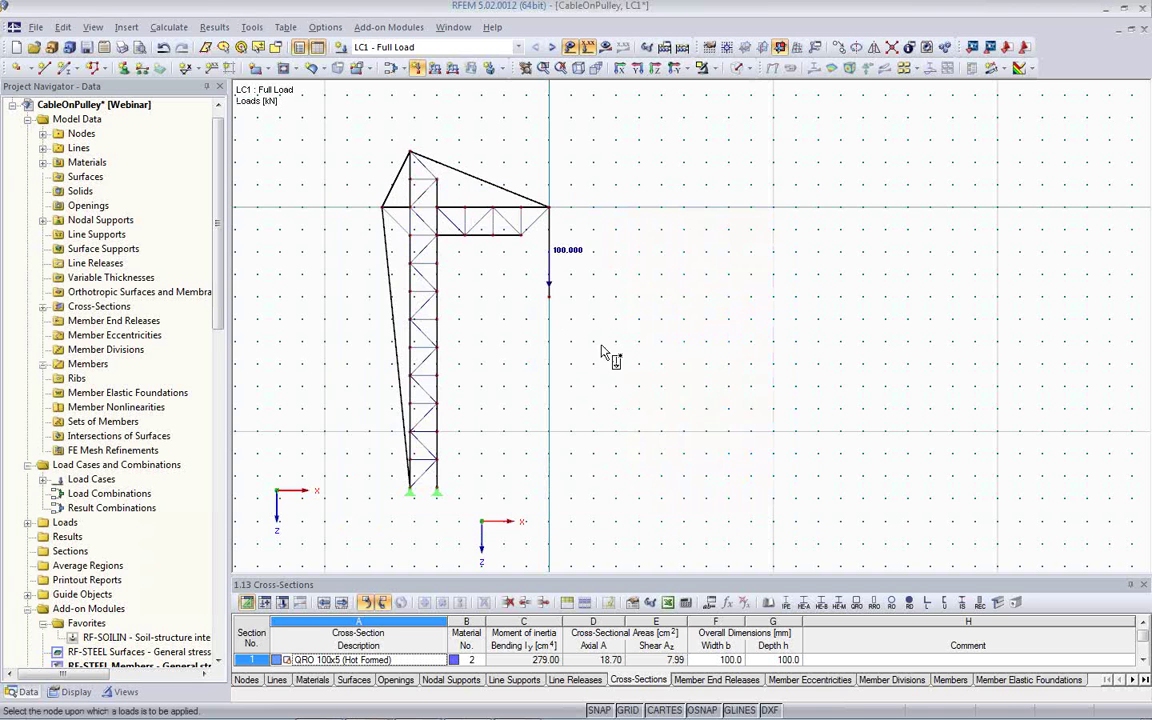
key("Escape")
Copy the whole crane with its cable, supports and load, offset 20 m in X
middle_click_drag(603, 382, 593, 397)
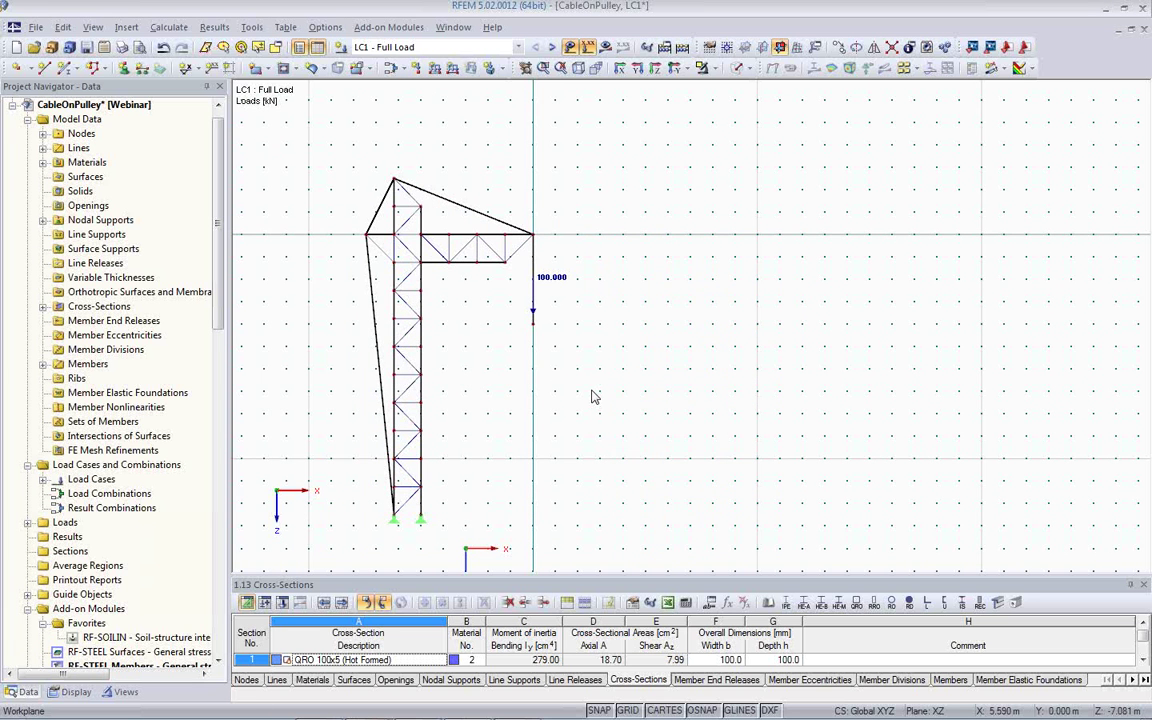
scroll(593, 397, "down", 1)
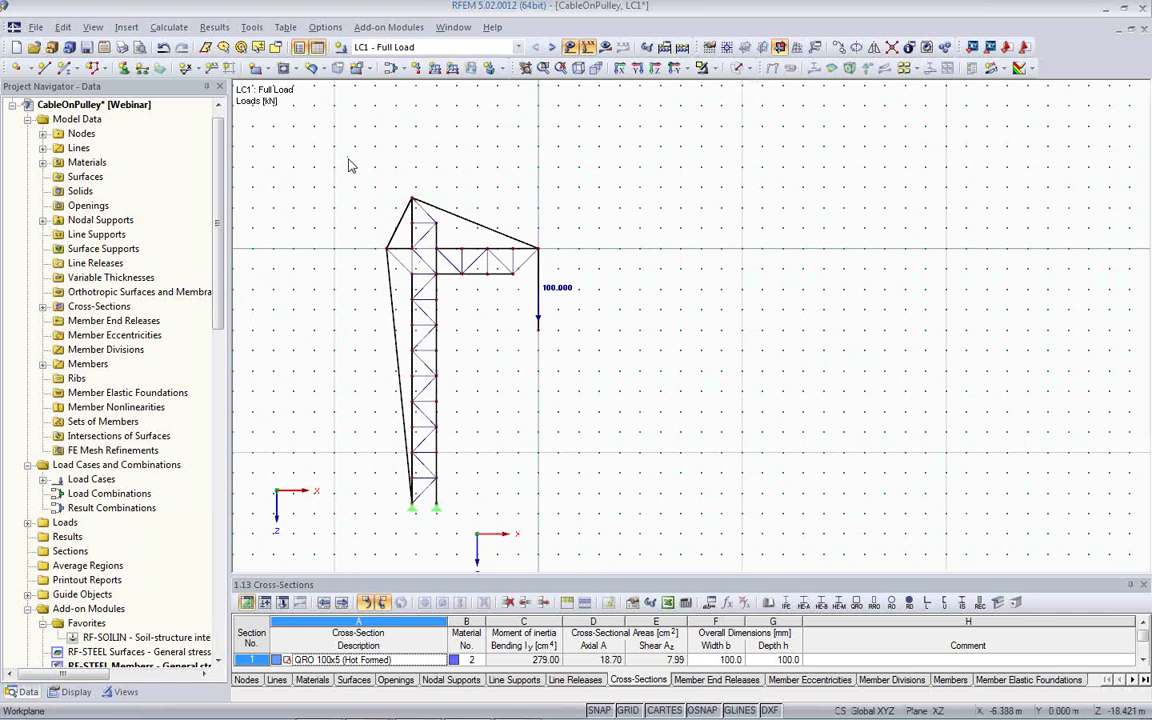
left_click_drag(311, 141, 596, 527)
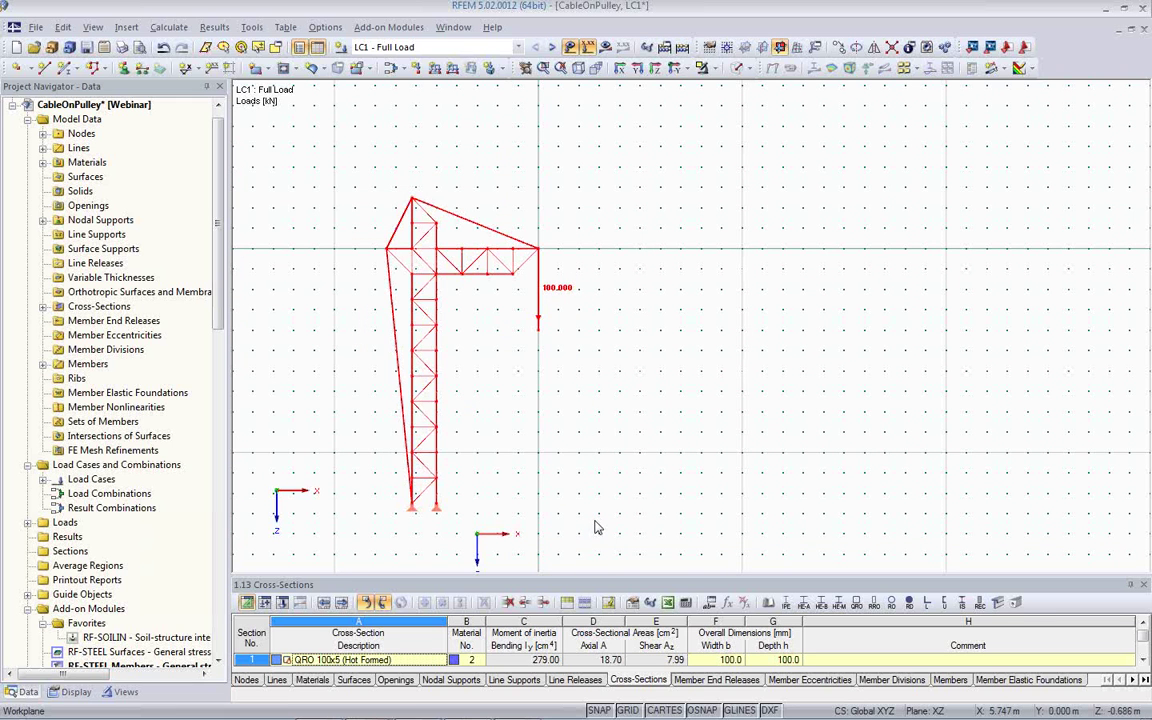
key("ctrl+v")
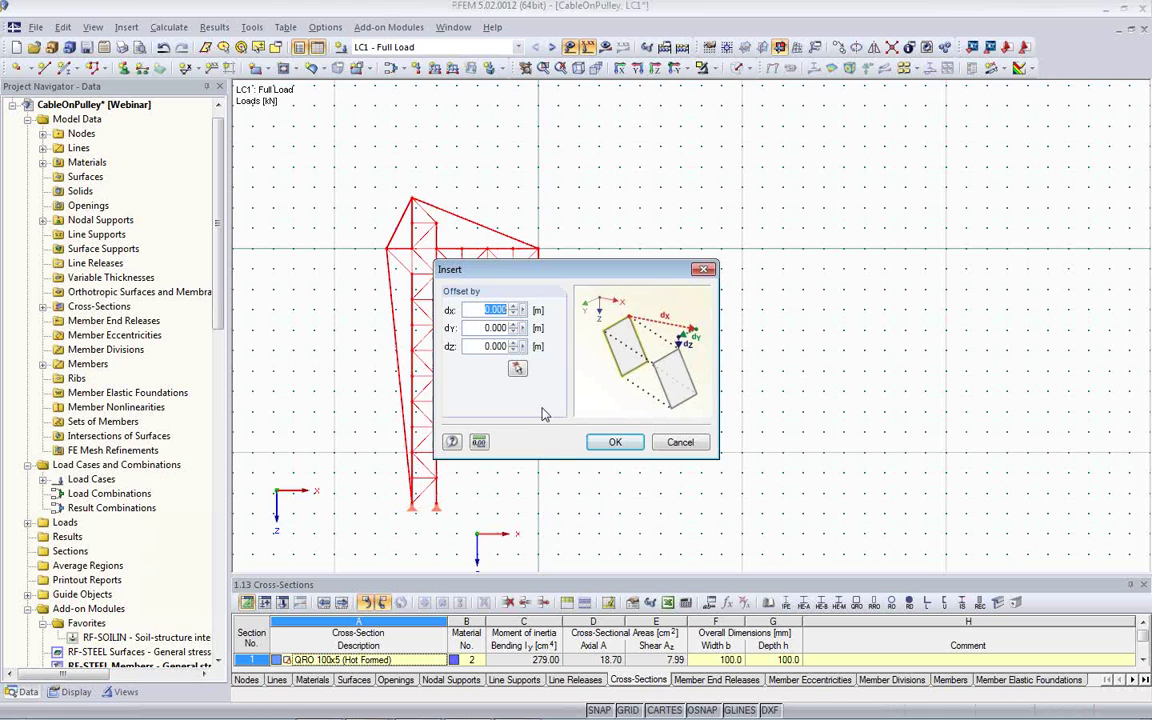
type("20")
left_click(615, 442)
left_click(565, 398)
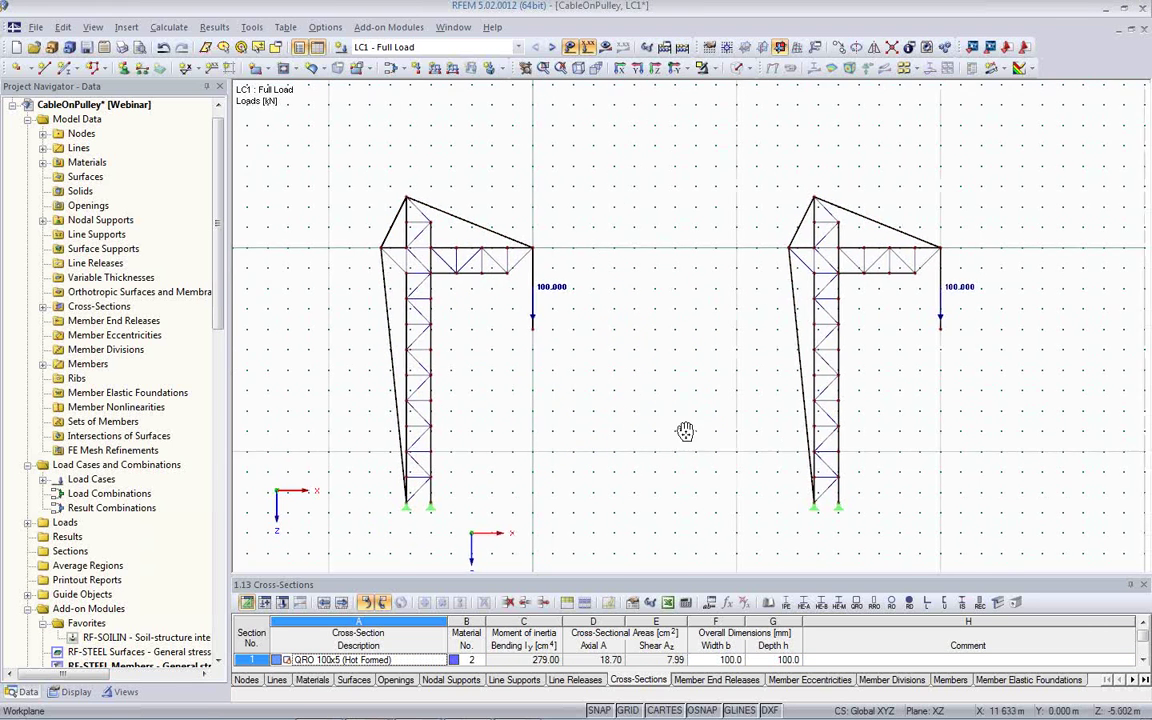
Change the member type of the copied crane's cable to Cable
middle_click_drag(684, 432, 545, 405)
double_click(663, 344)
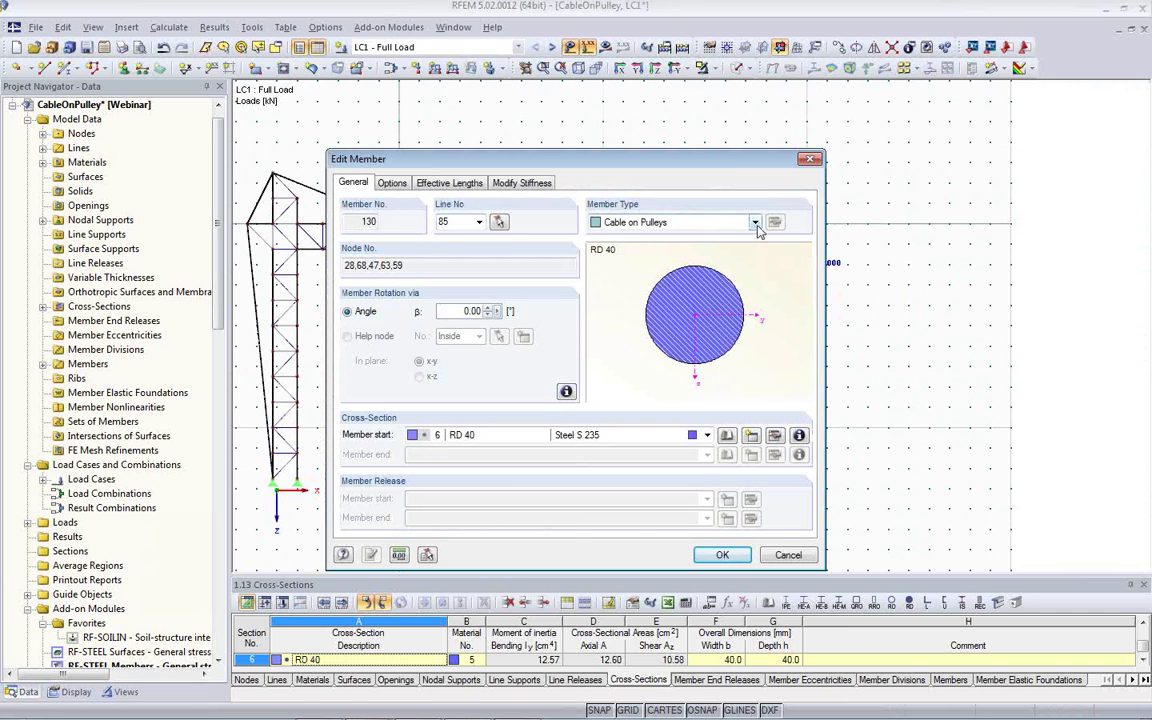
left_click(754, 222)
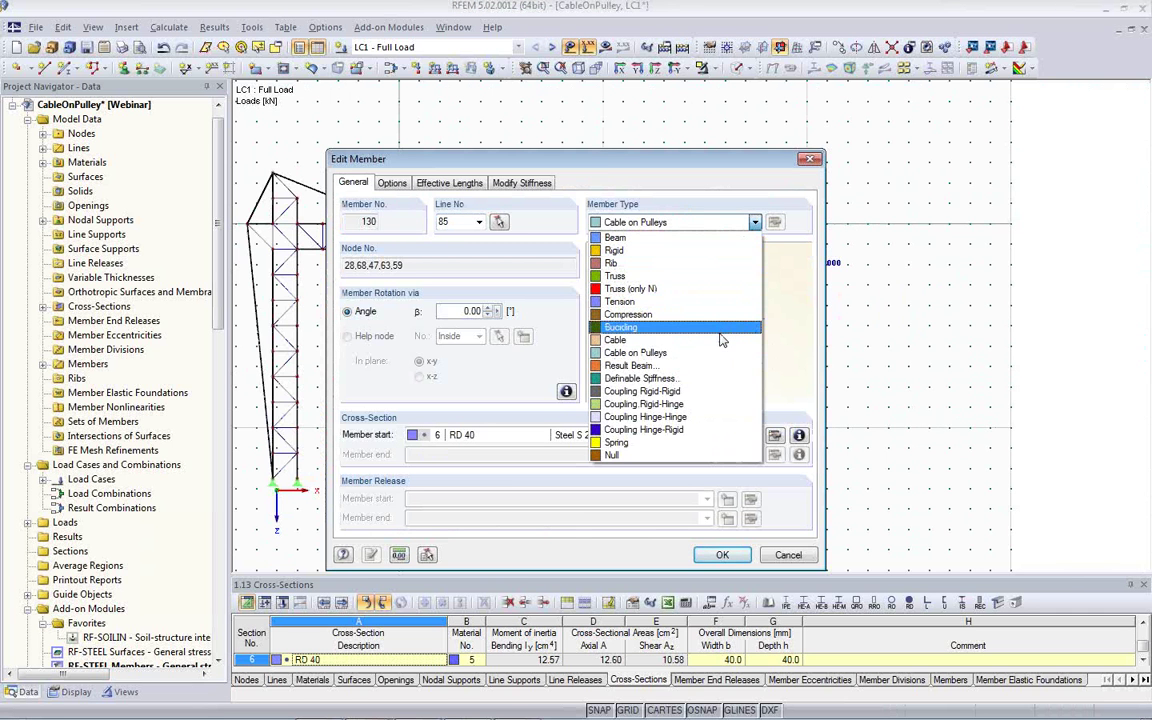
left_click(720, 341)
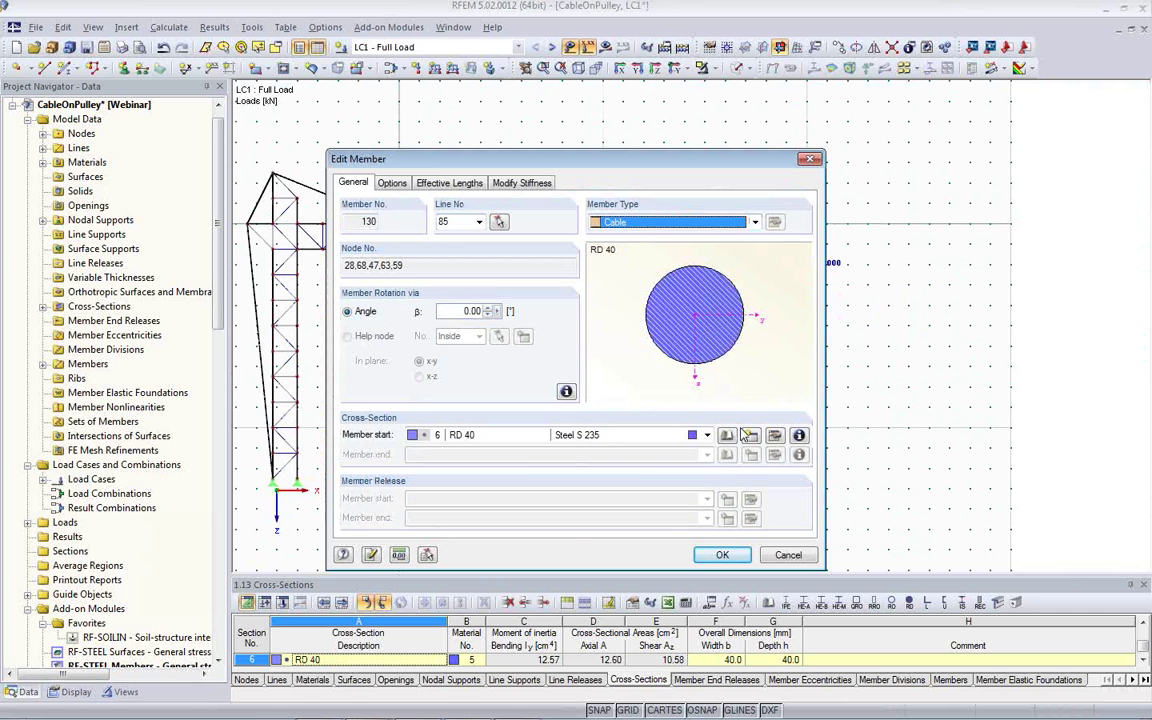
left_click(718, 556)
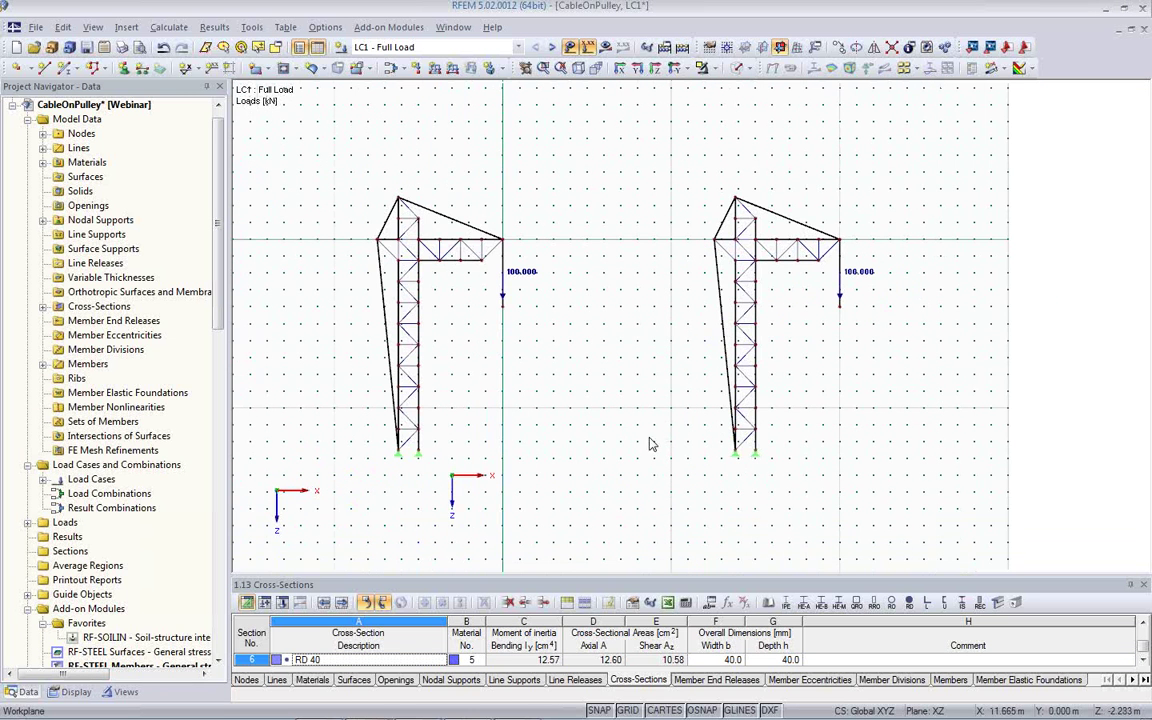
Calculate load case LC1 - Full Load and display the global deformations with the grid hidden
left_click(606, 52)
left_click(507, 364)
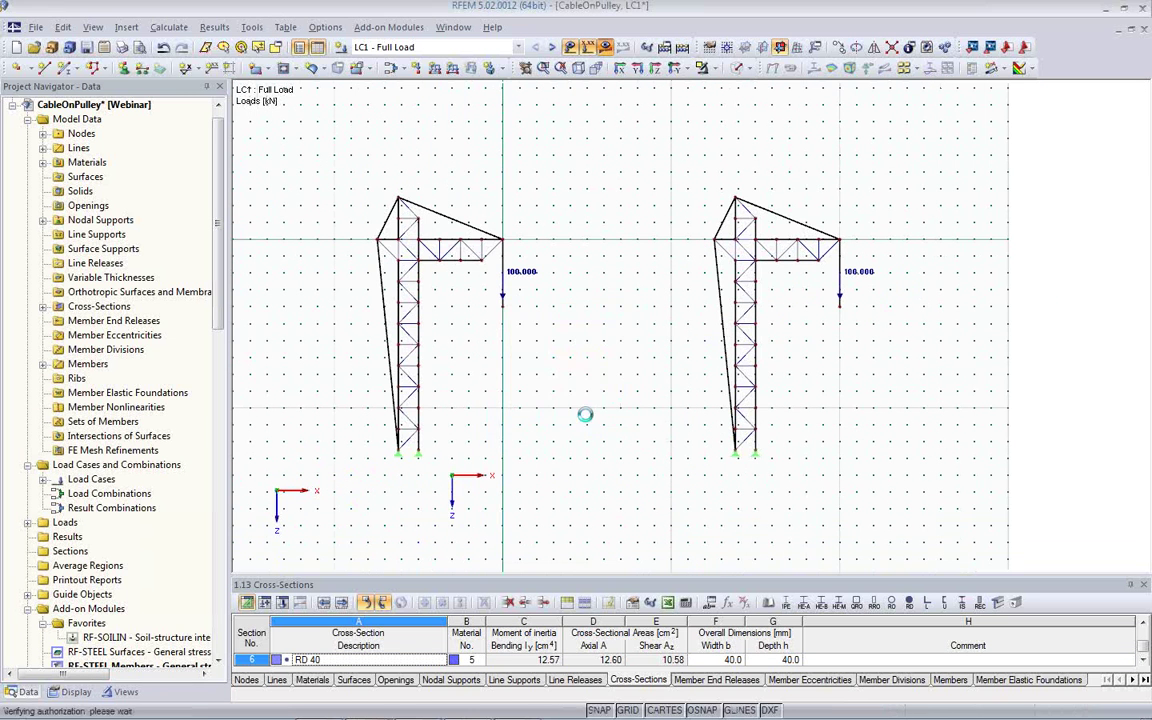
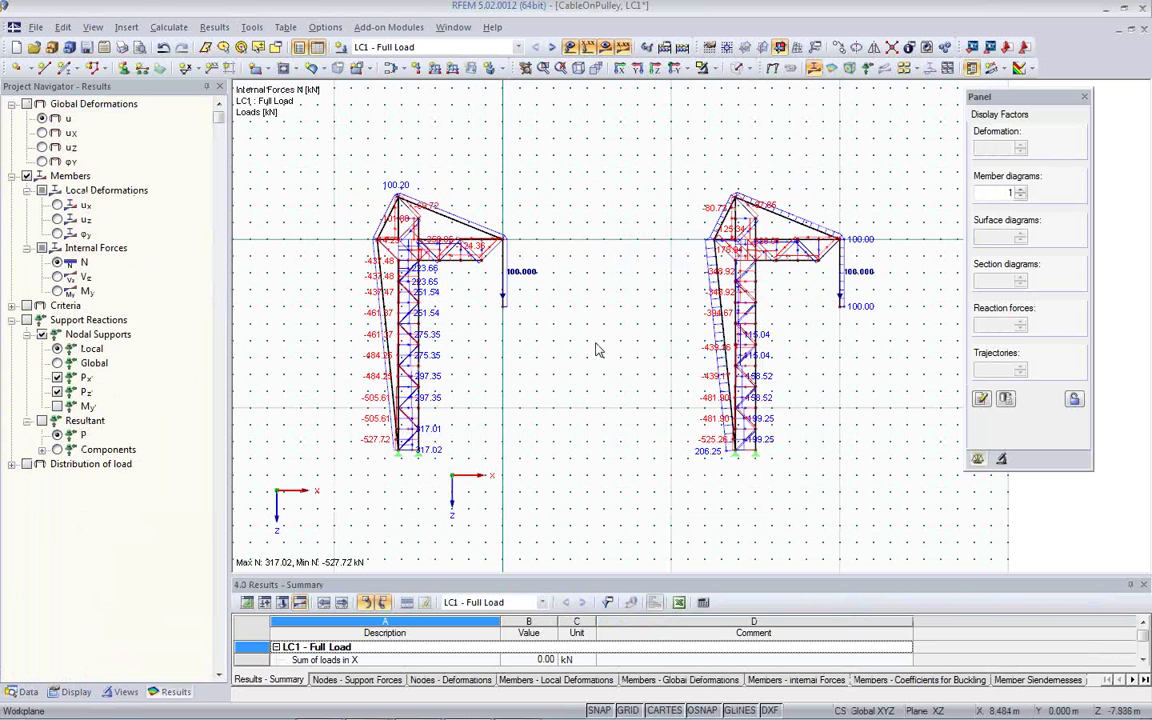
left_click(773, 68)
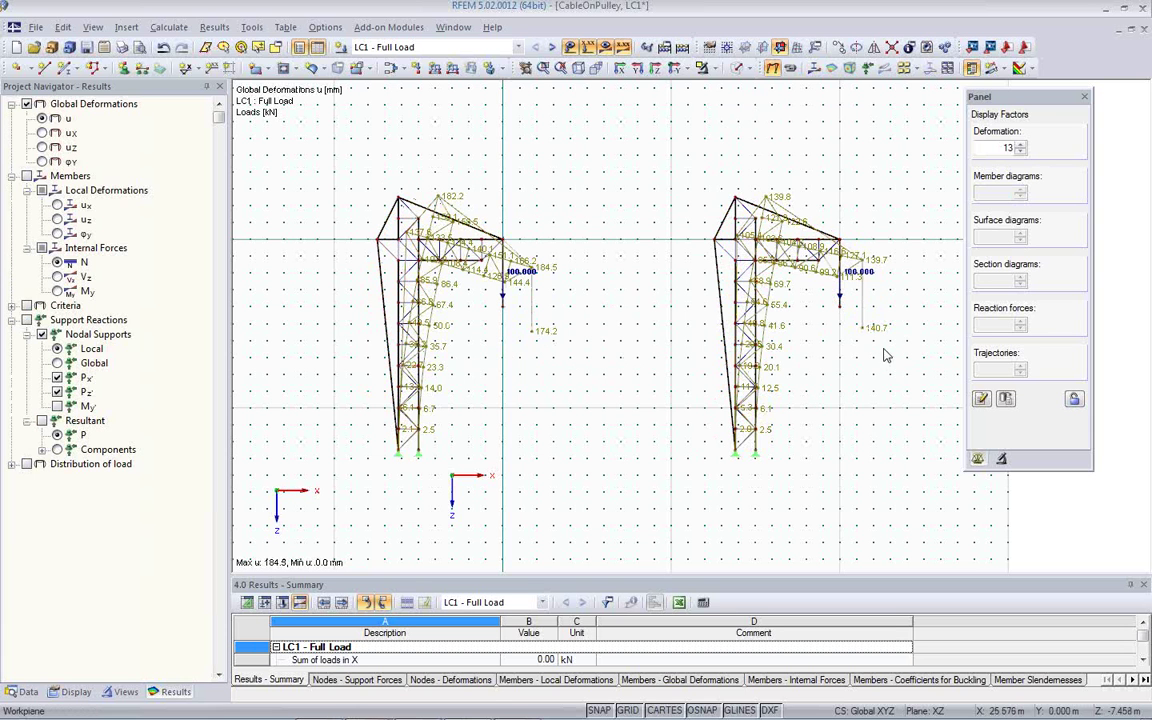
left_click(628, 710)
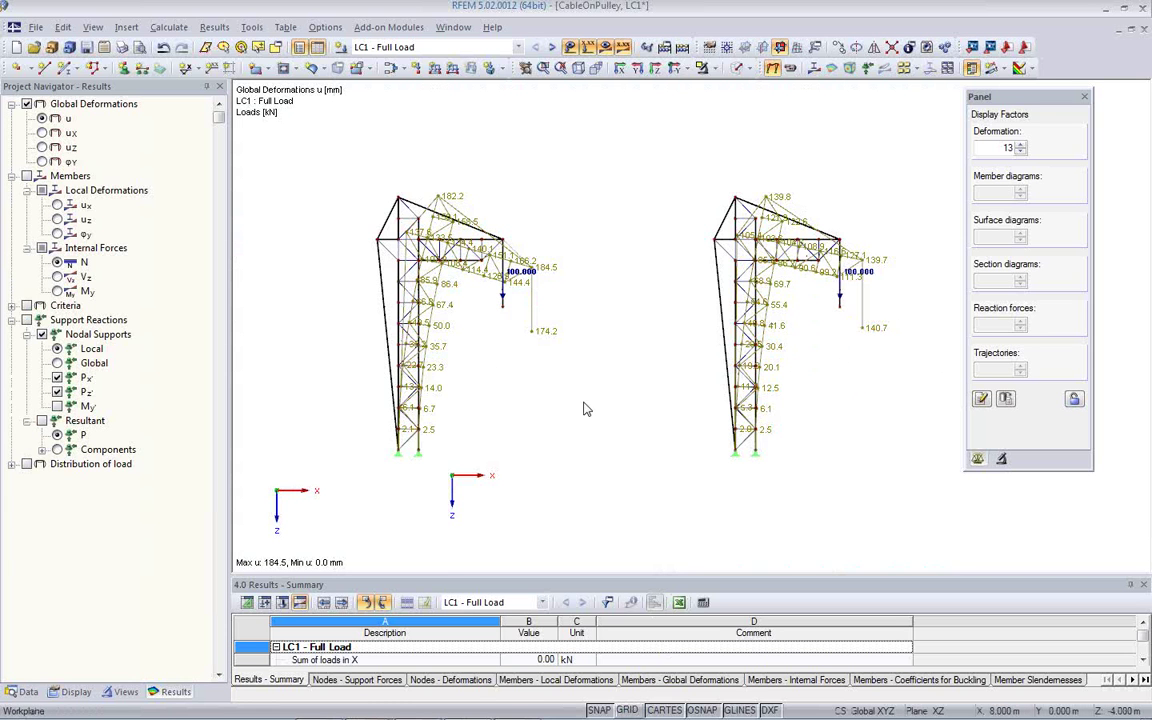
Limit the visible objects of both cranes to the members of type Cable and Cable on Pulleys
left_click(124, 691)
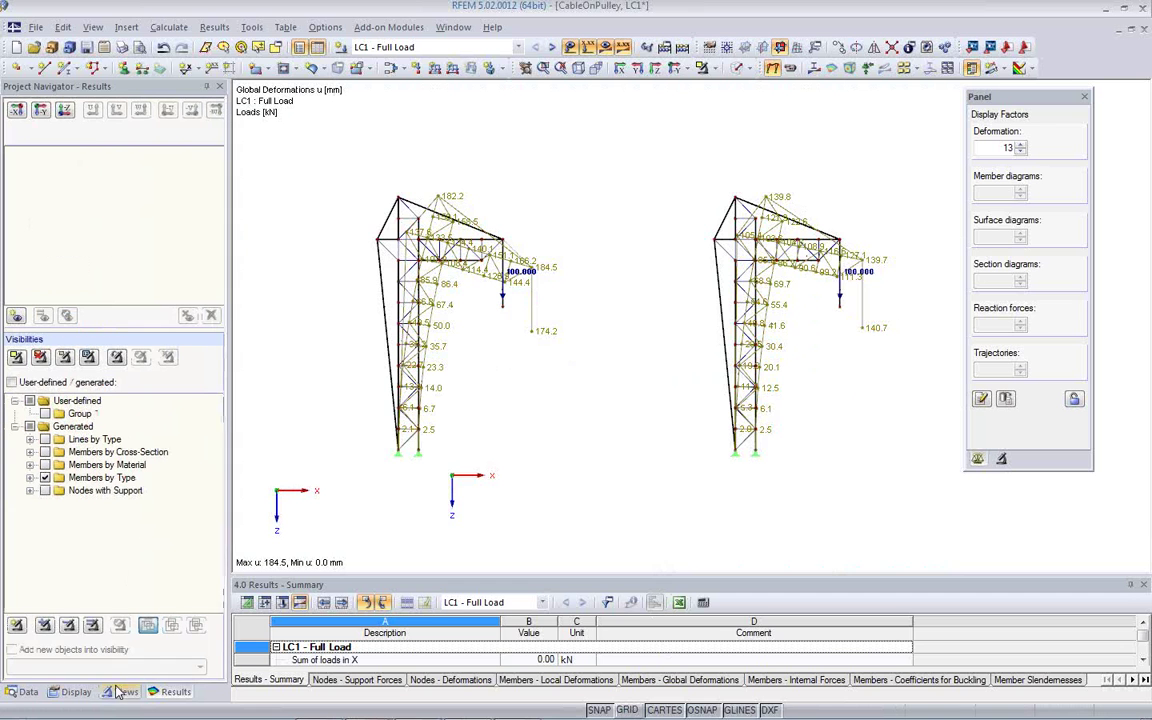
left_click(30, 452)
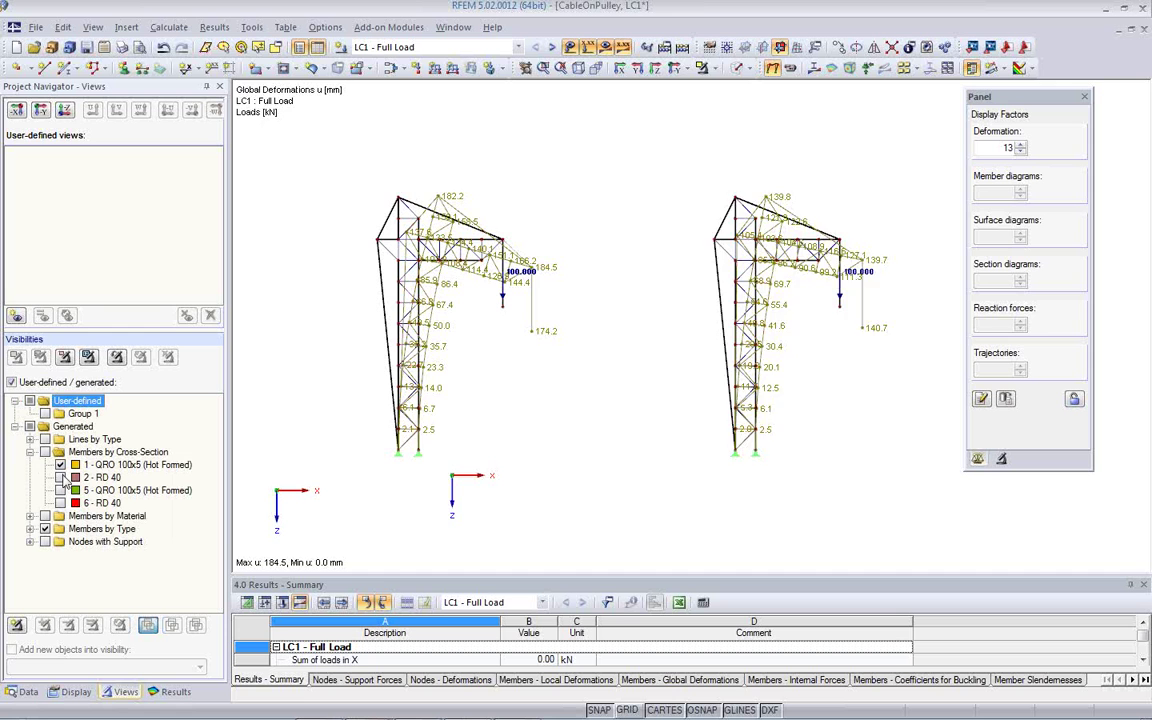
left_click(61, 476)
left_click(60, 465)
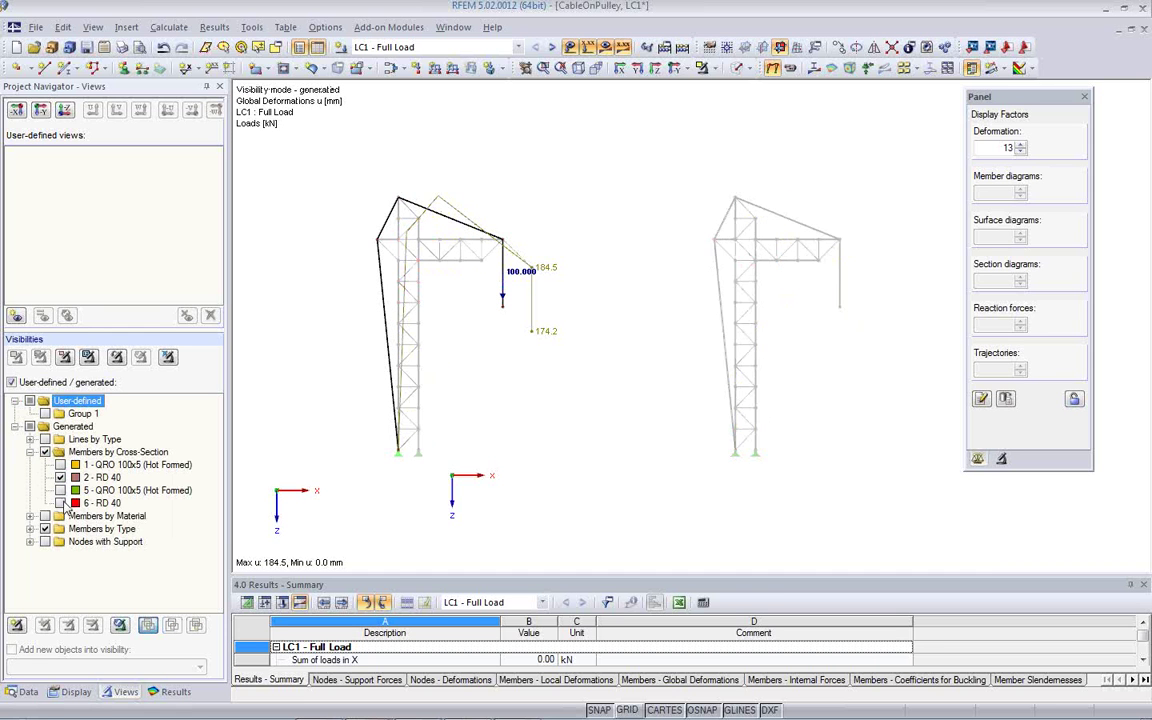
left_click(44, 414)
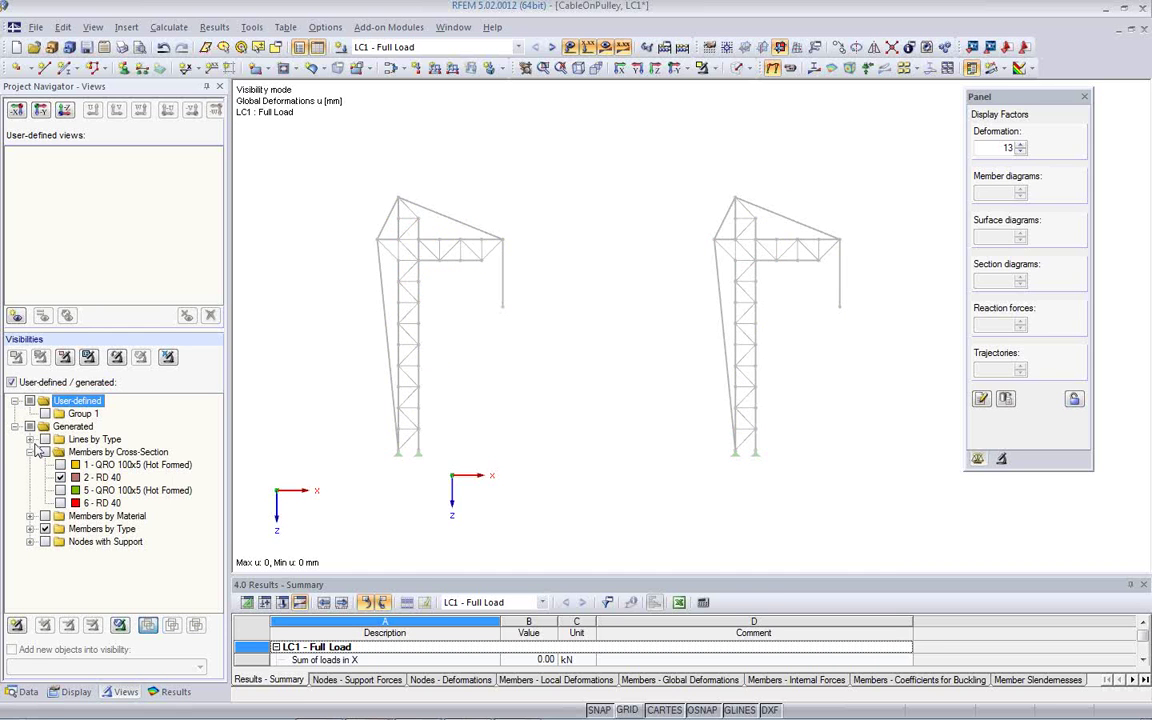
left_click(30, 529)
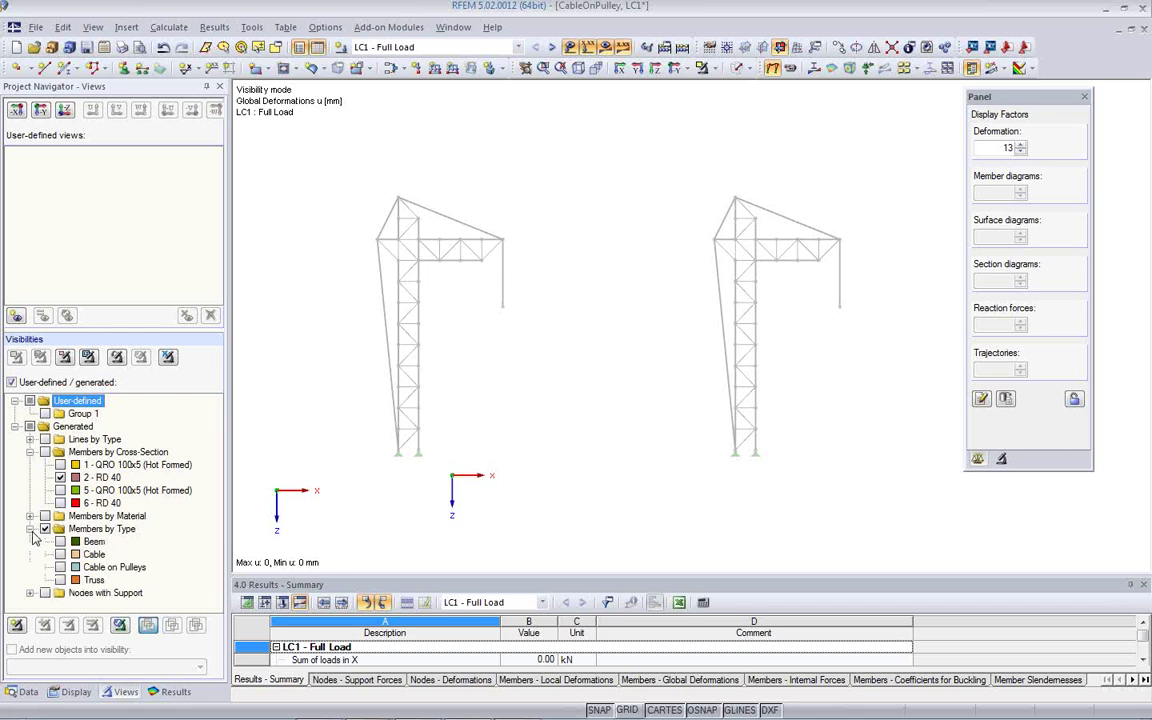
left_click(60, 567)
left_click(60, 554)
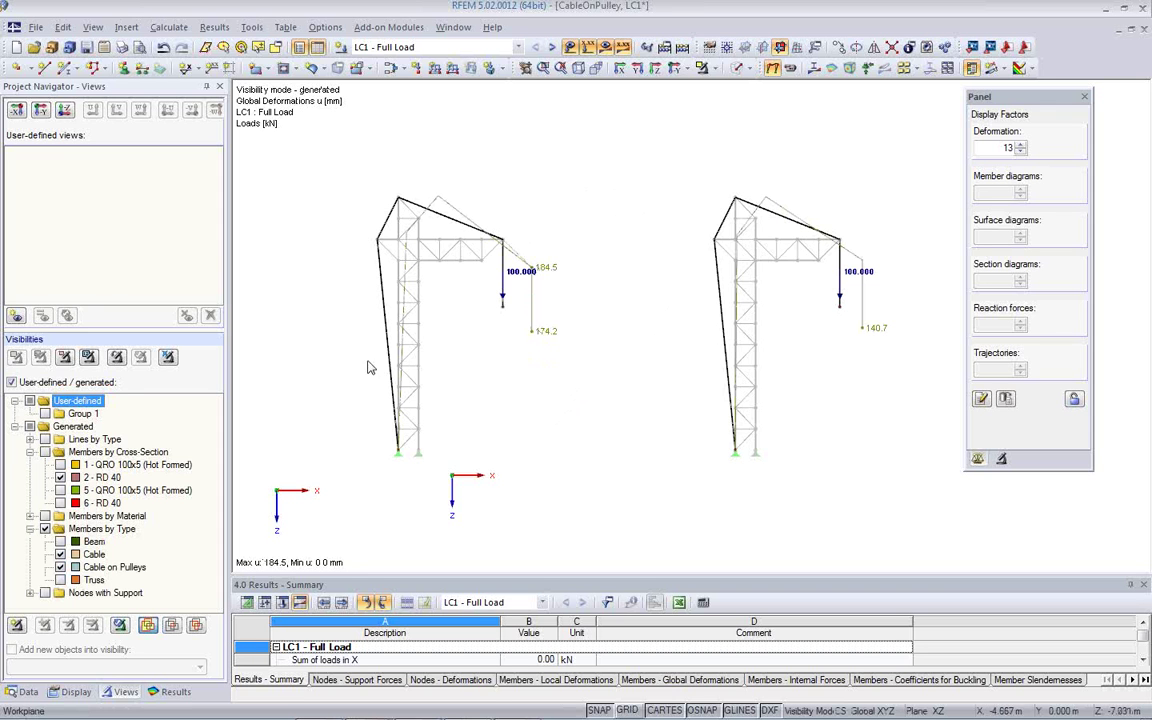
Display the axial forces N of the visible cable members instead of the global deformations
left_click(170, 691)
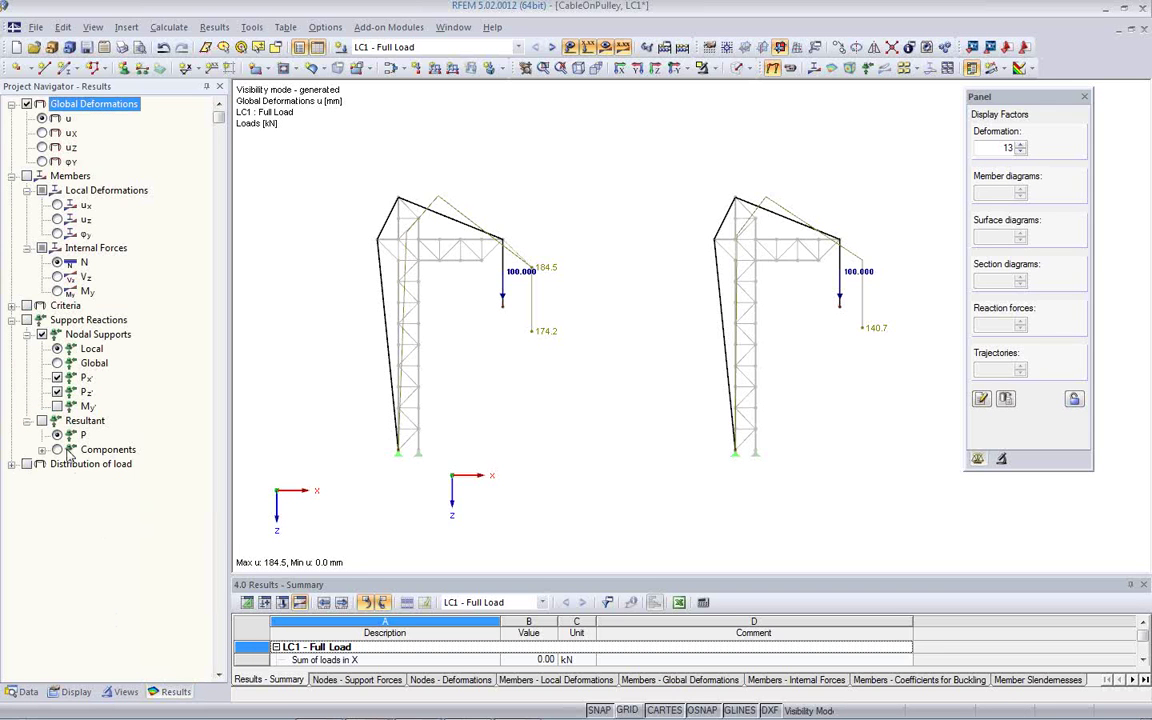
left_click(27, 176)
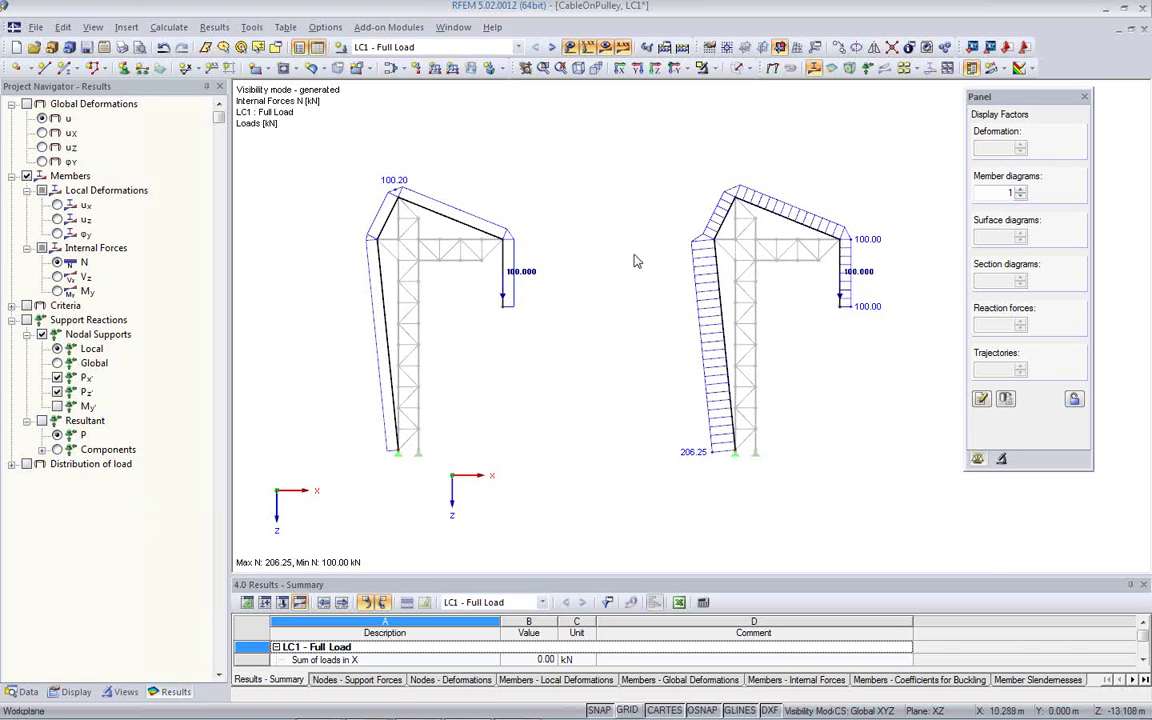
left_click(395, 290)
Close the CableOnPulley model and open the Crane_Liebherr model from the Webinar project
left_click(1145, 29)
left_click(570, 389)
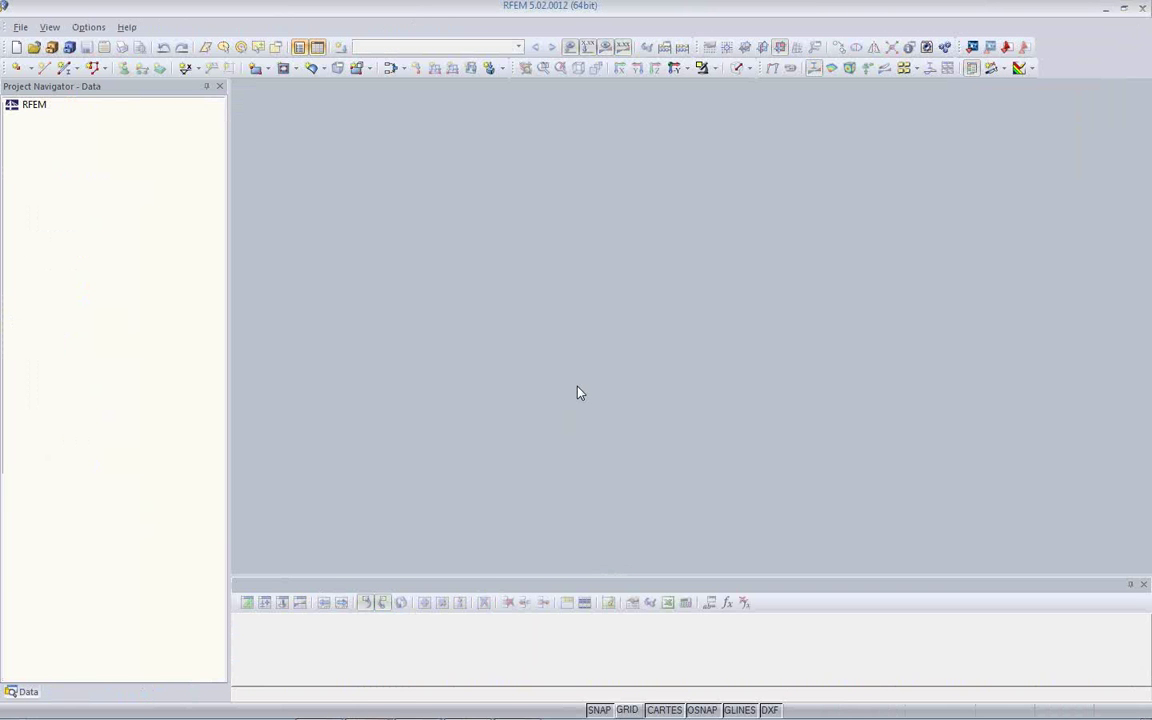
left_click(50, 50)
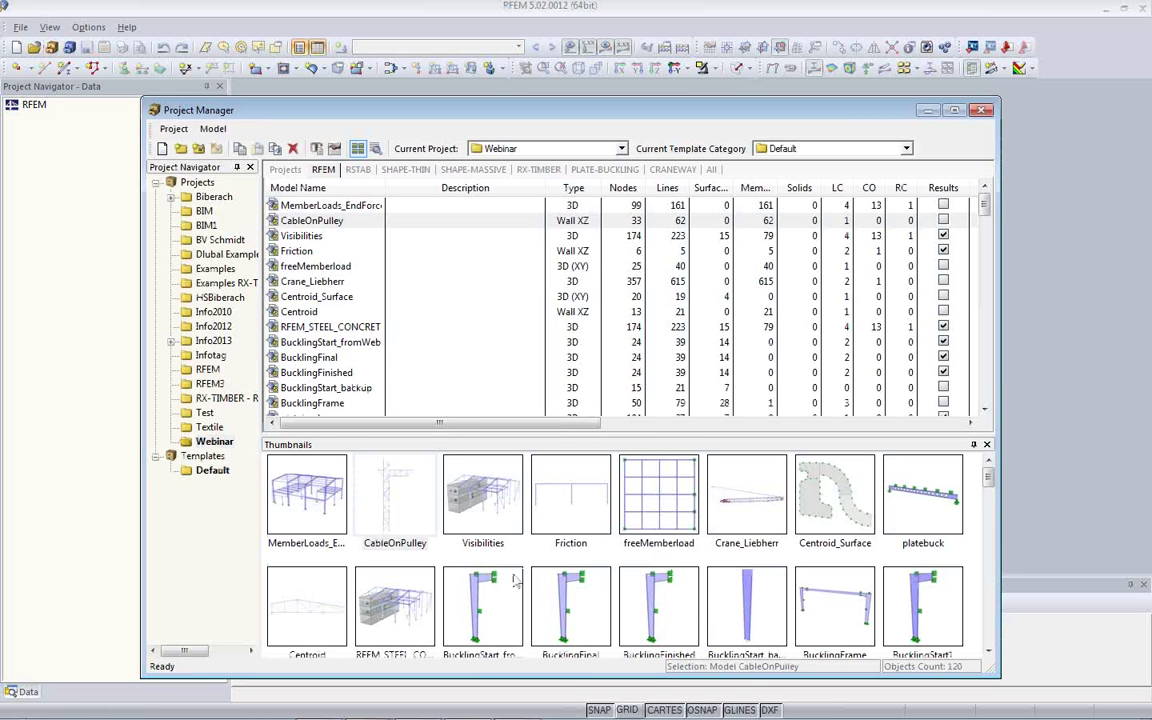
left_click(750, 528)
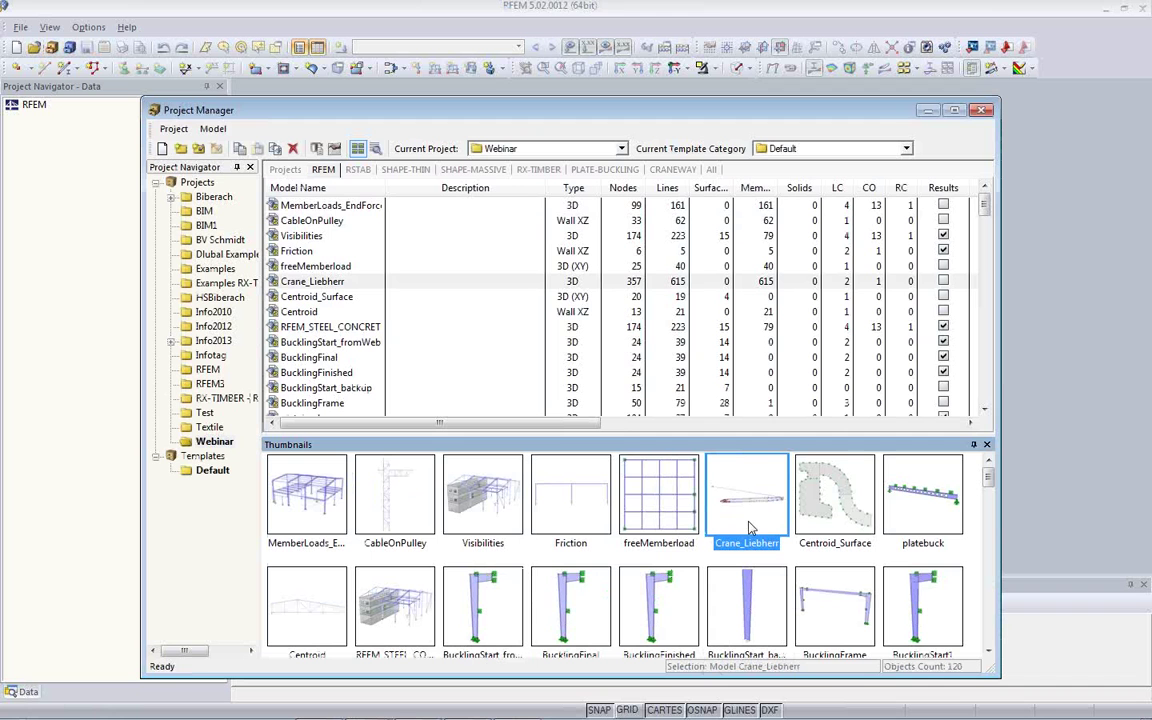
double_click(749, 525)
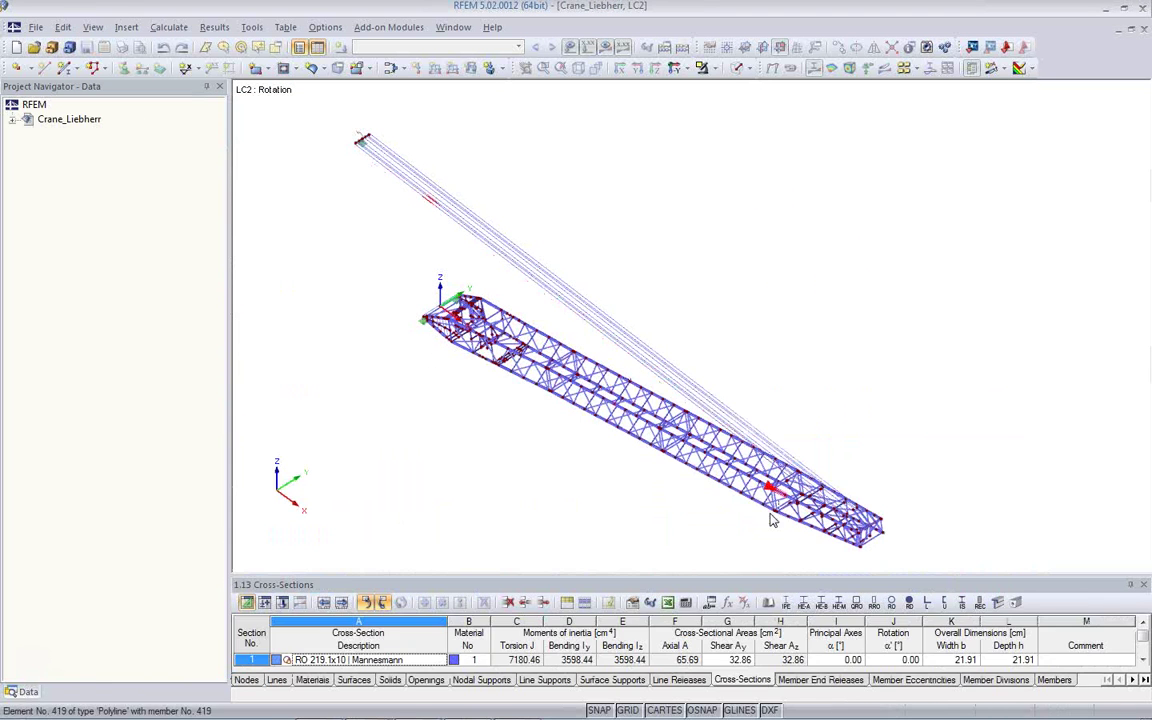
middle_click_drag(771, 519, 630, 415, "ctrl")
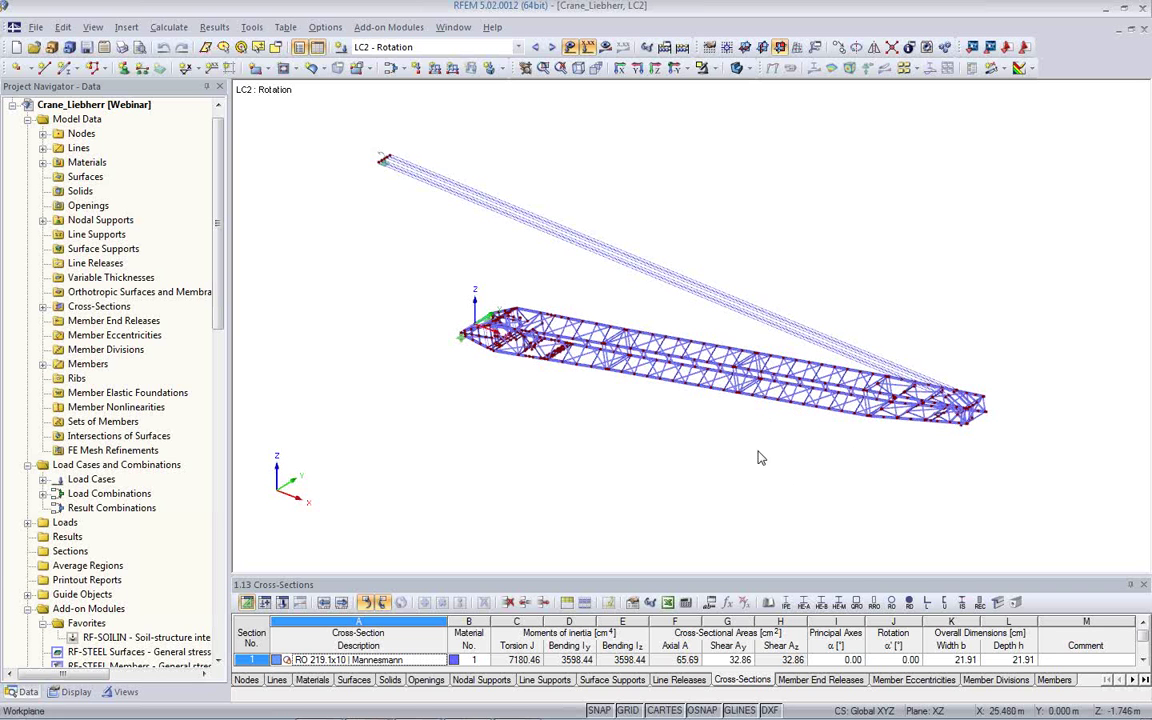
middle_click_drag(761, 455, 750, 402, "ctrl")
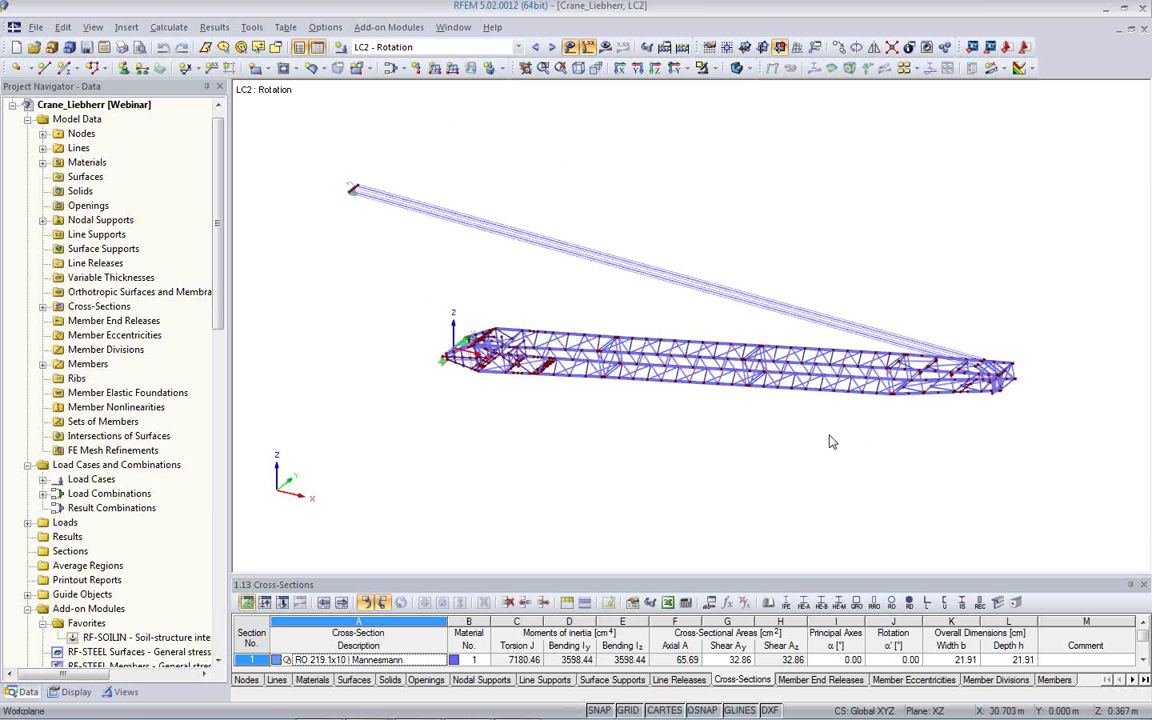
middle_click_drag(620, 443, 406, 390, "ctrl")
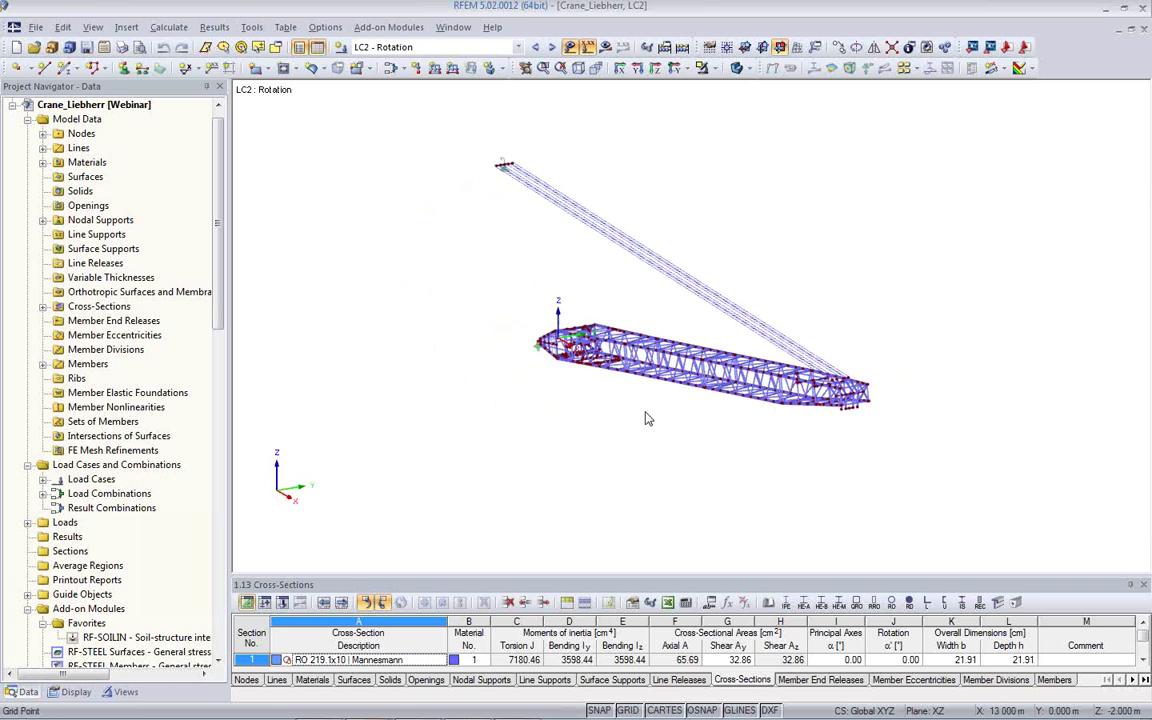
middle_click_drag(566, 381, 661, 406, "ctrl")
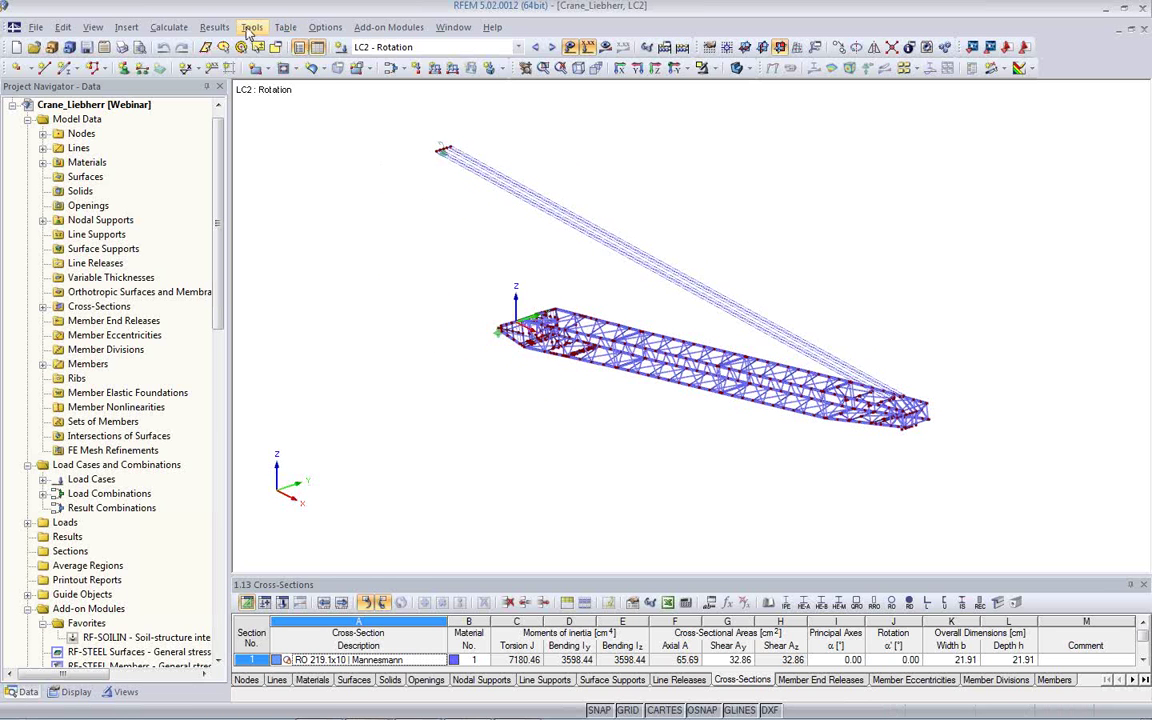
left_click(360, 47)
left_click(362, 68)
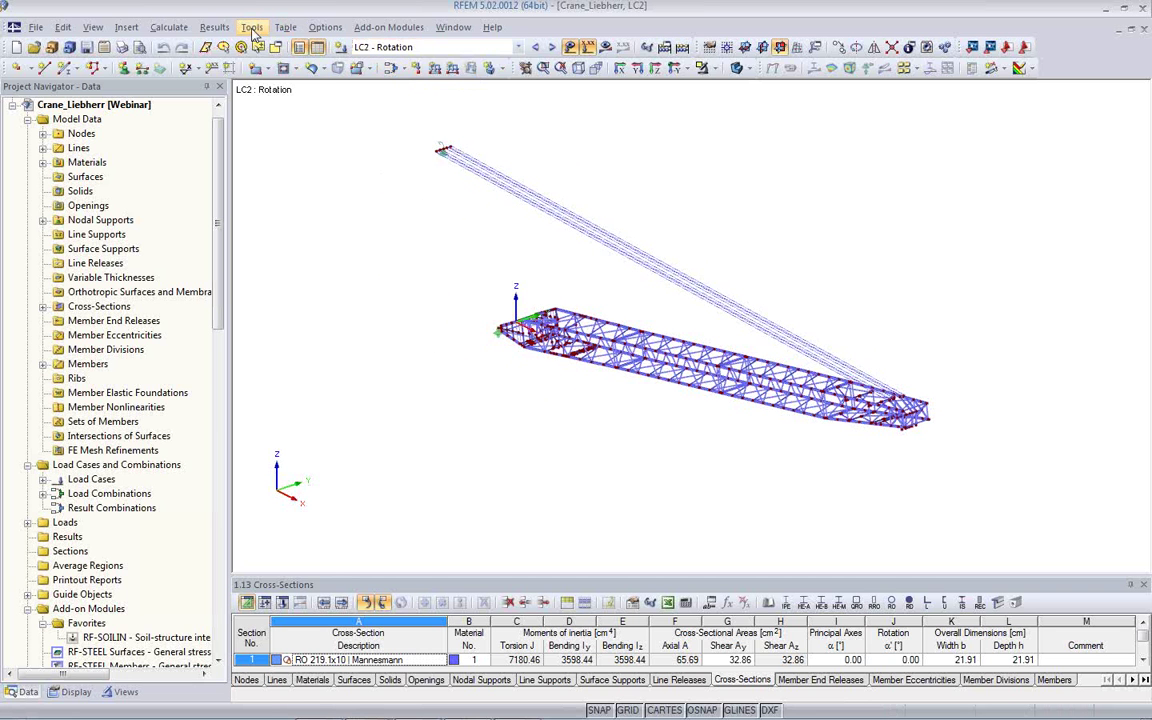
Start generating loads from movement for all members, defined as a rotation about a point and parallel axis in +Z
left_click(251, 27)
mouse_move(300, 315)
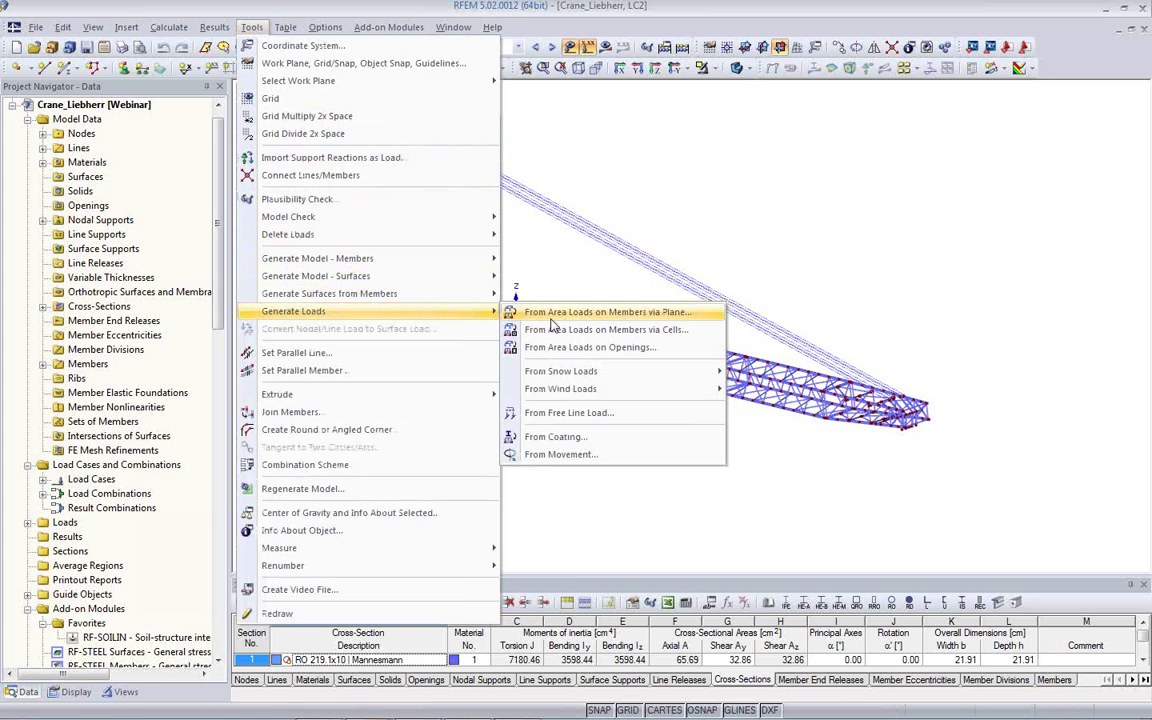
left_click(607, 458)
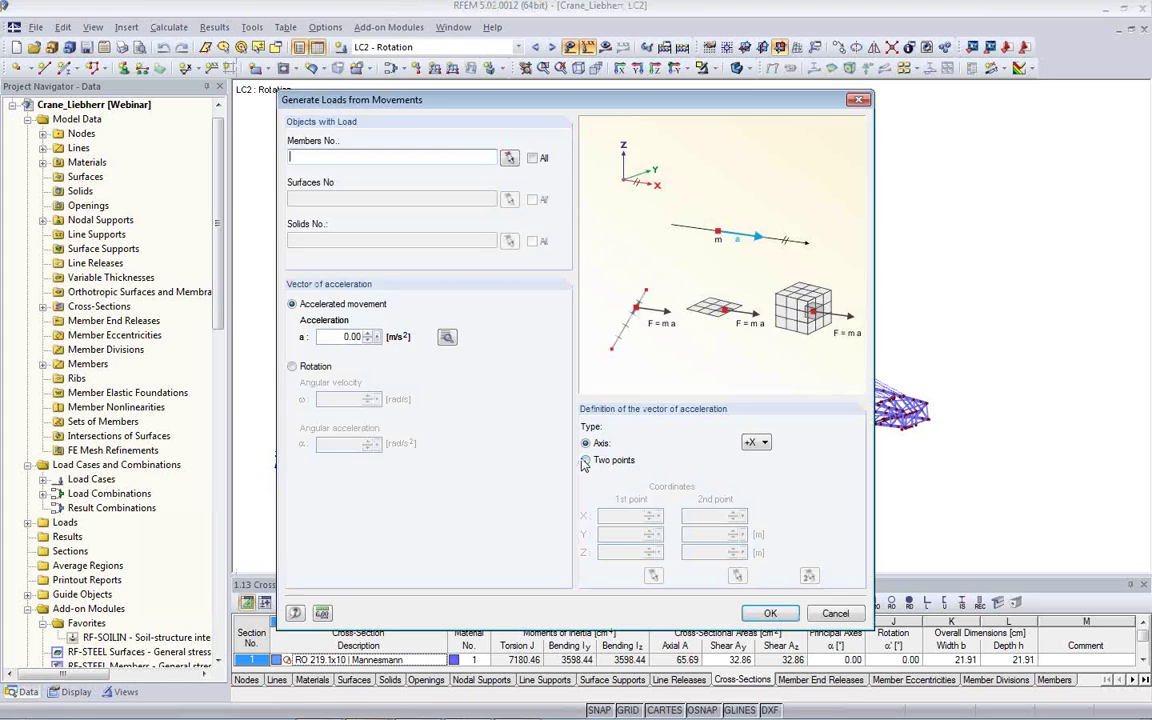
left_click(533, 159)
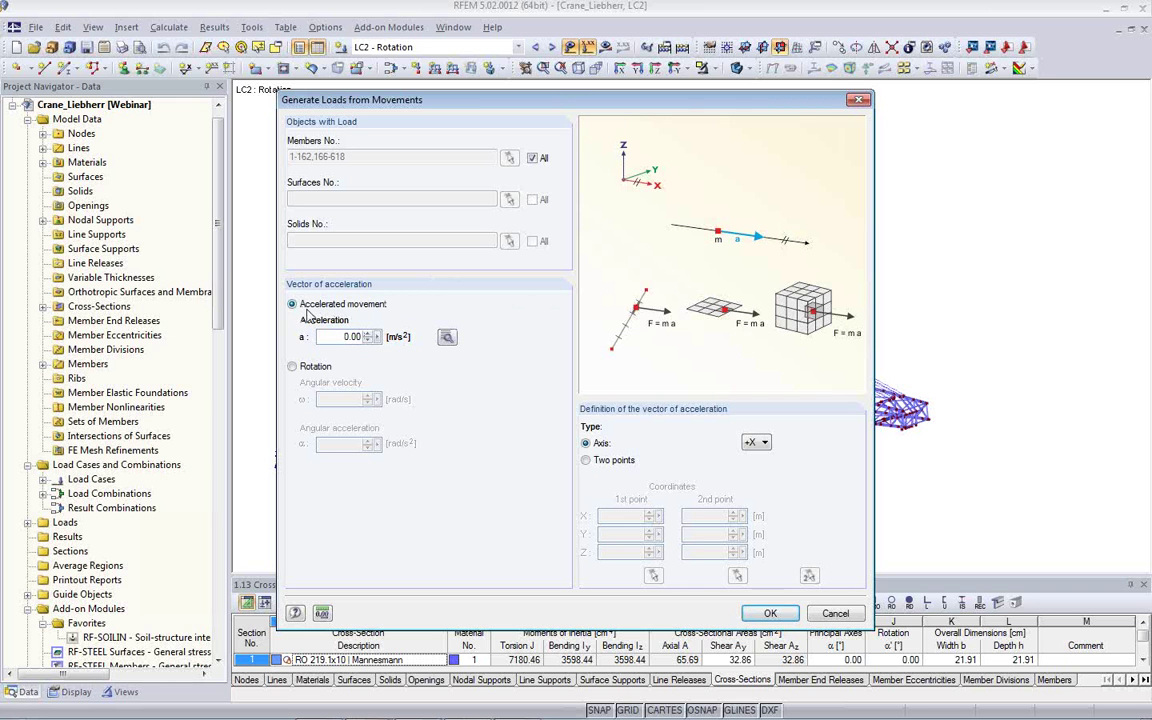
left_click(294, 366)
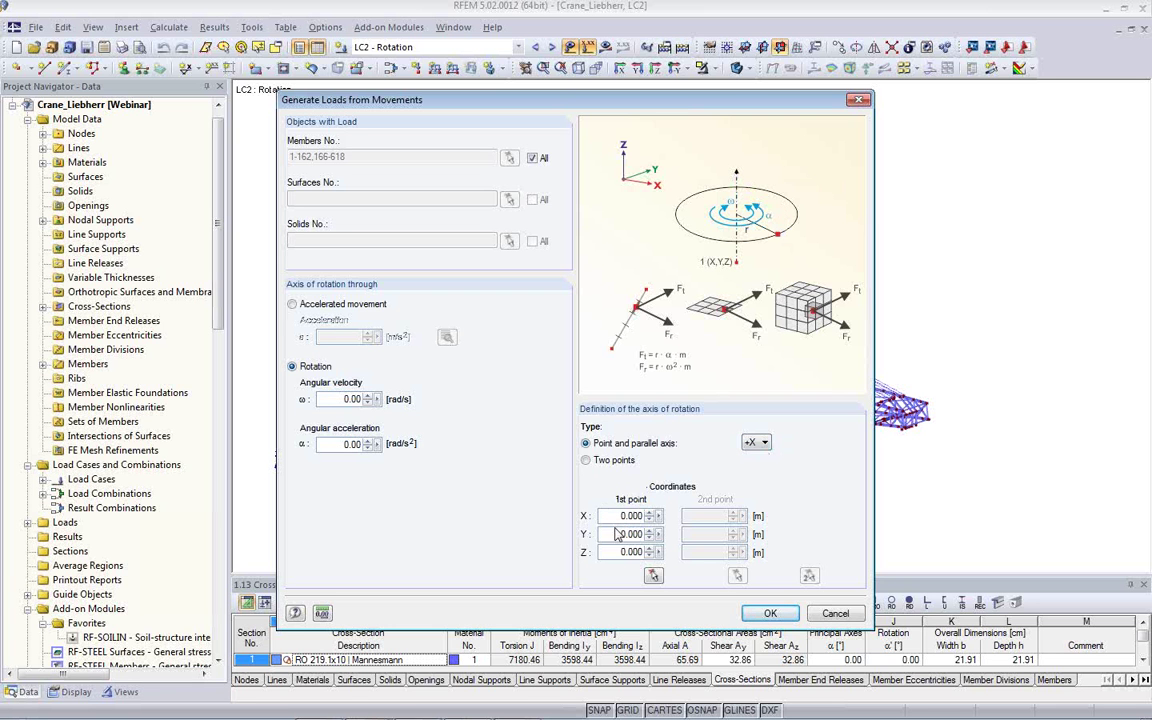
left_click(756, 442)
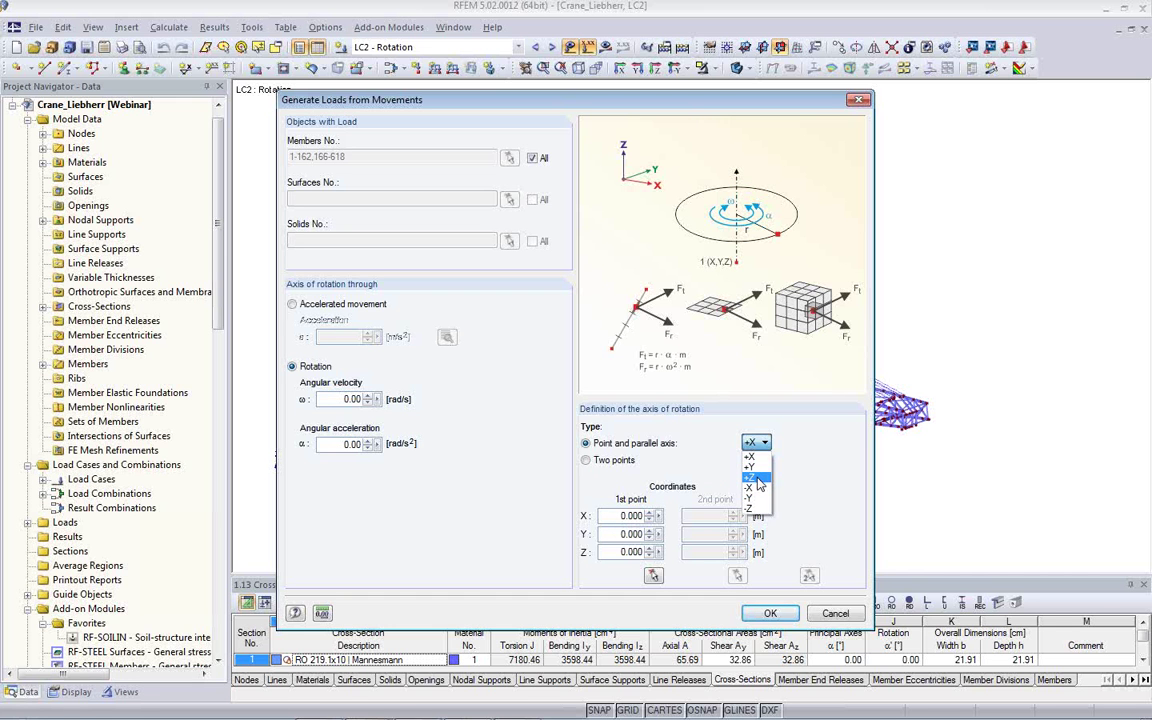
left_click(752, 477)
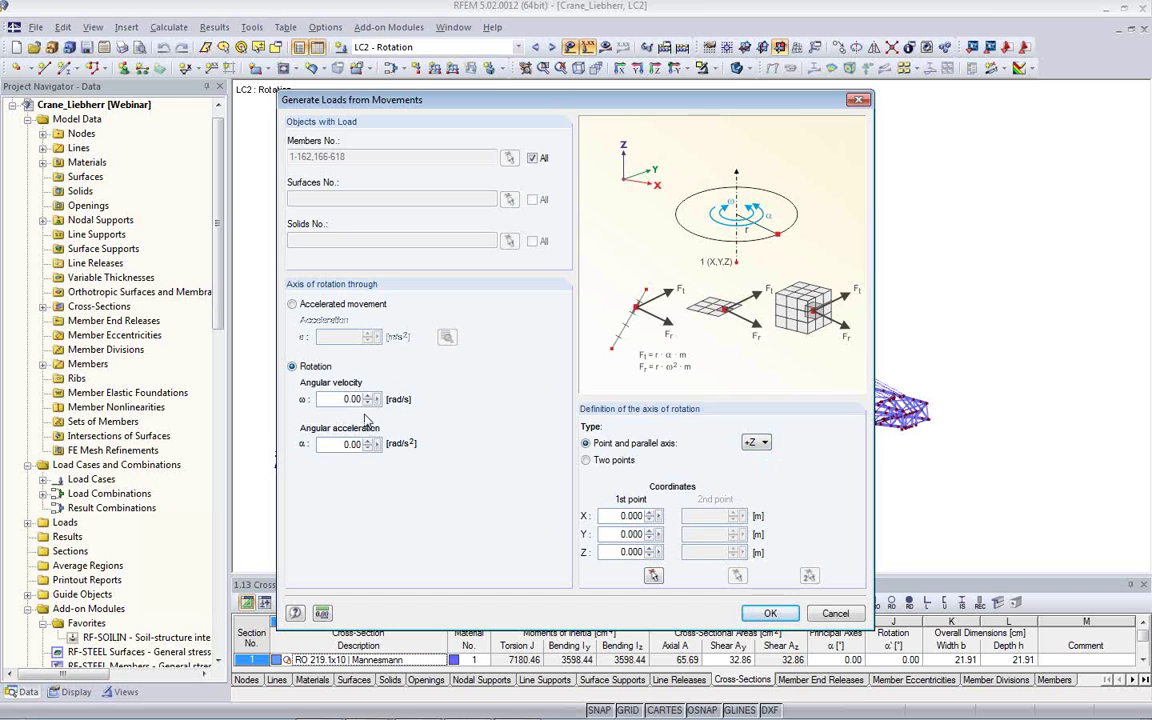
Enter the angular acceleration and generate the rotation loads on all members about the +Z axis in LC2
left_click(340, 444)
type("0")
left_click(768, 615)
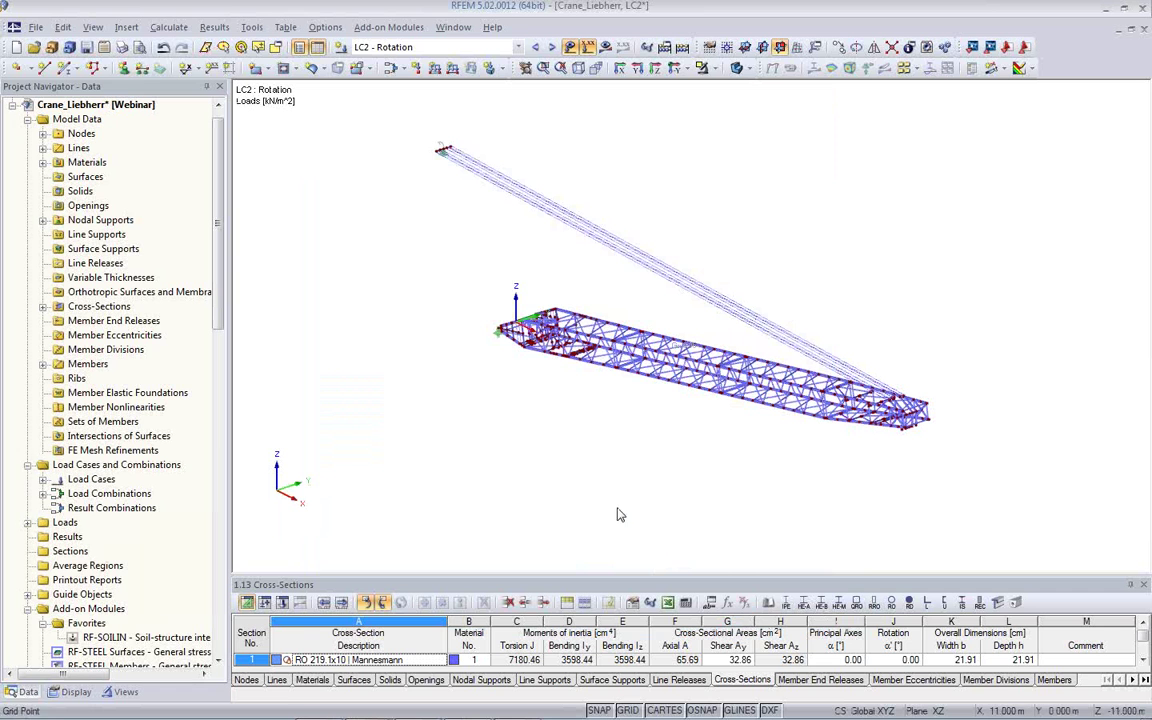
Check the project tree for the load cases, the load combination and the generated load from rotation under LC2
left_click(43, 479)
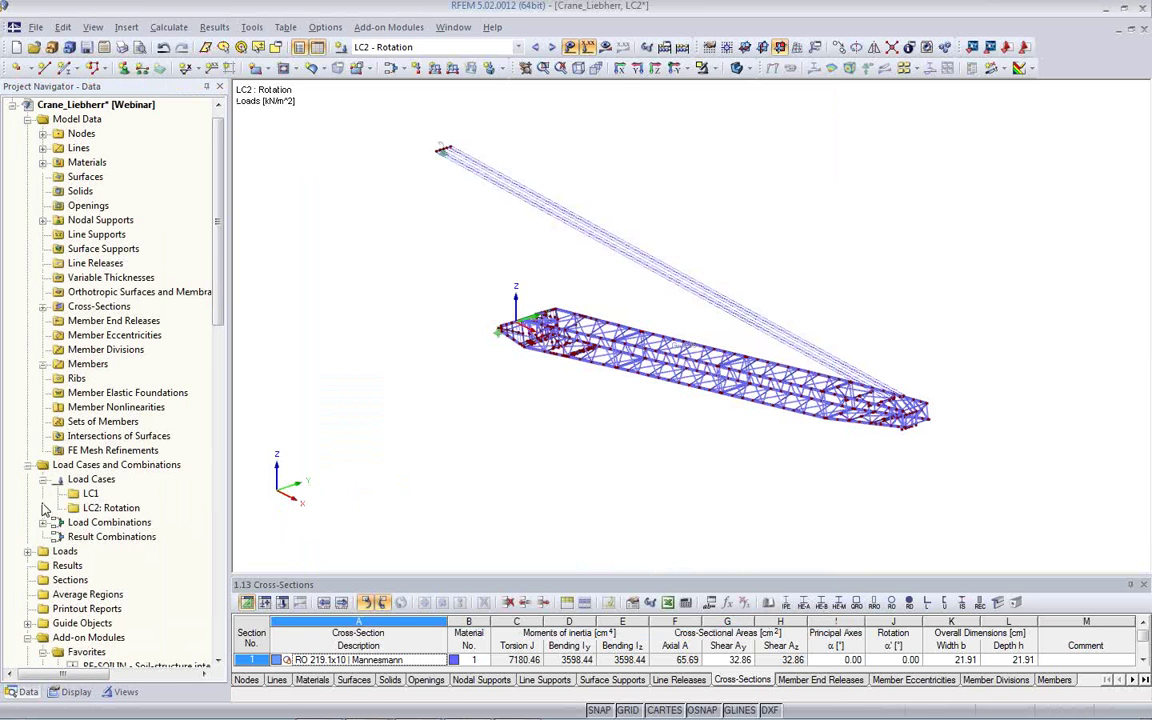
left_click(44, 523)
scroll(60, 540, "down", 1)
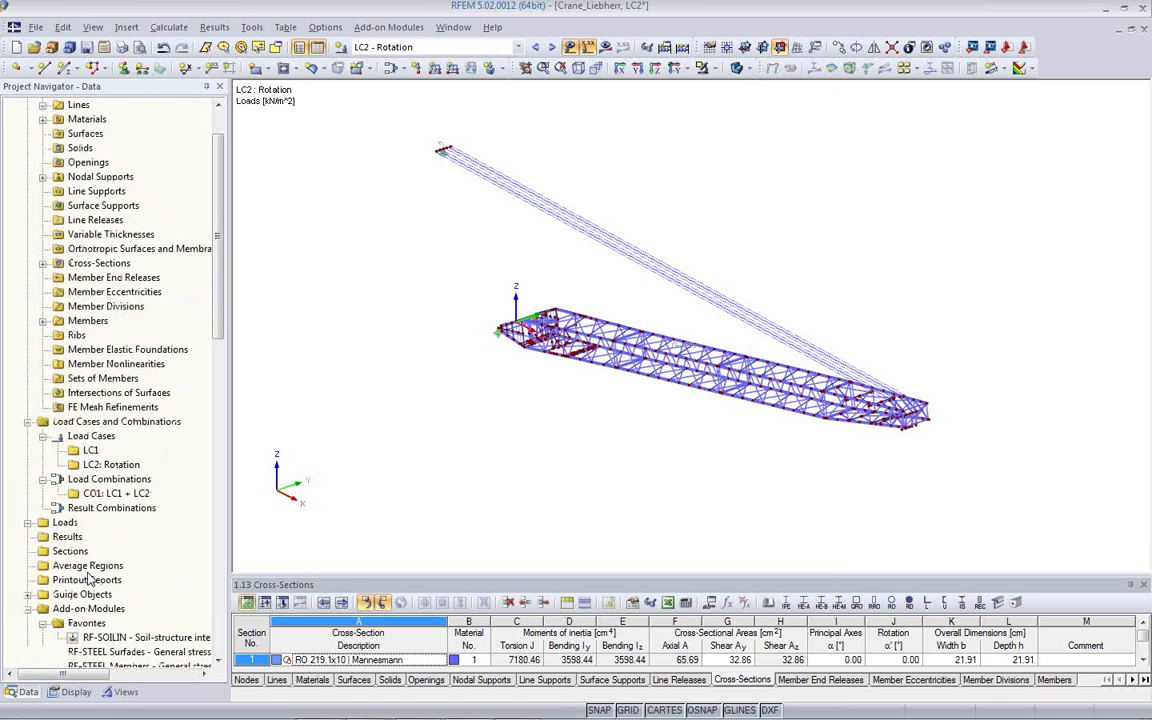
left_click(29, 522)
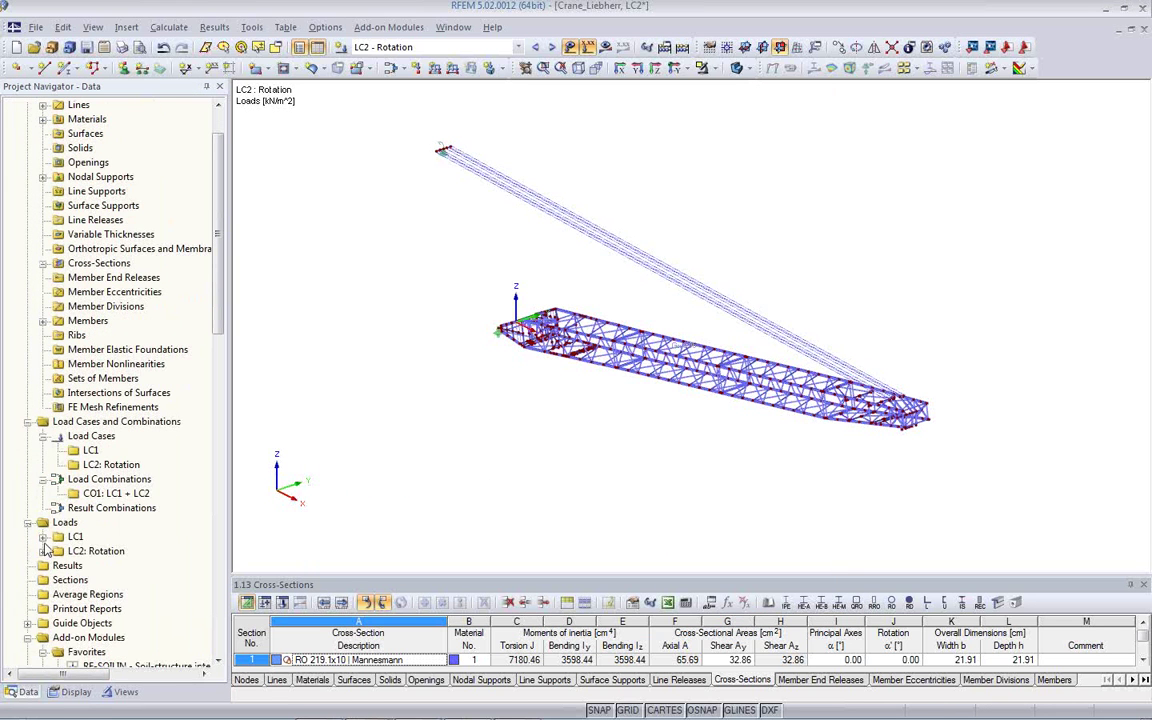
left_click(43, 551)
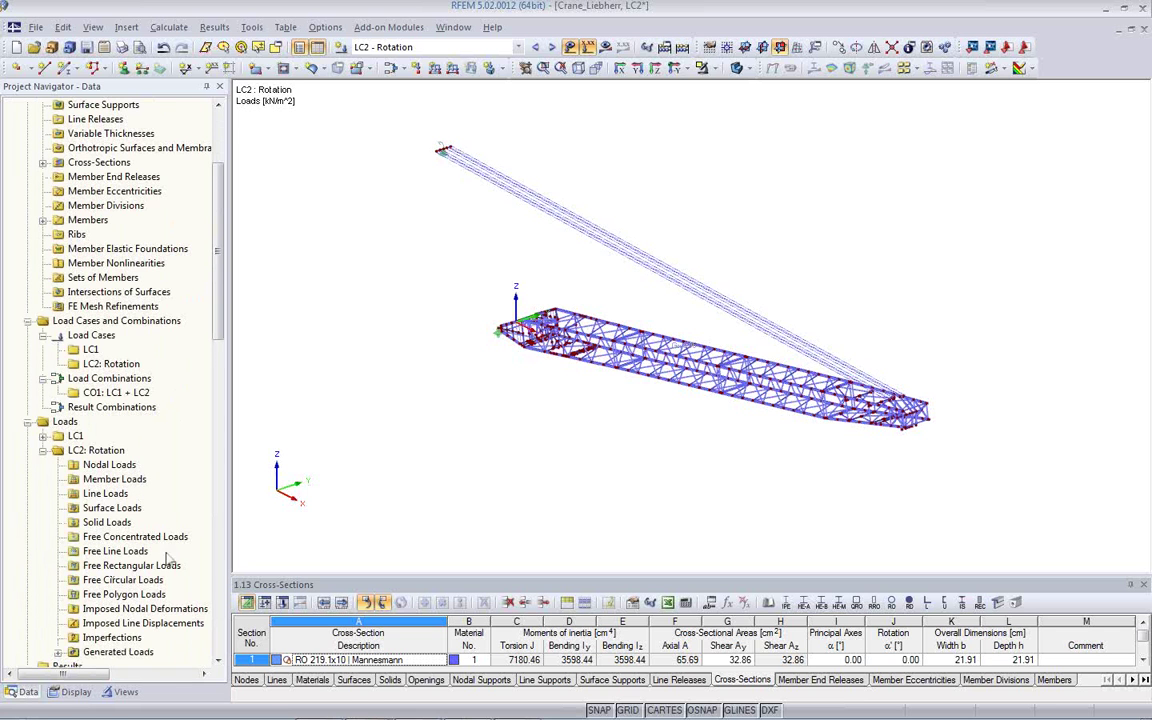
scroll(127, 583, "down", 1)
left_click(58, 609)
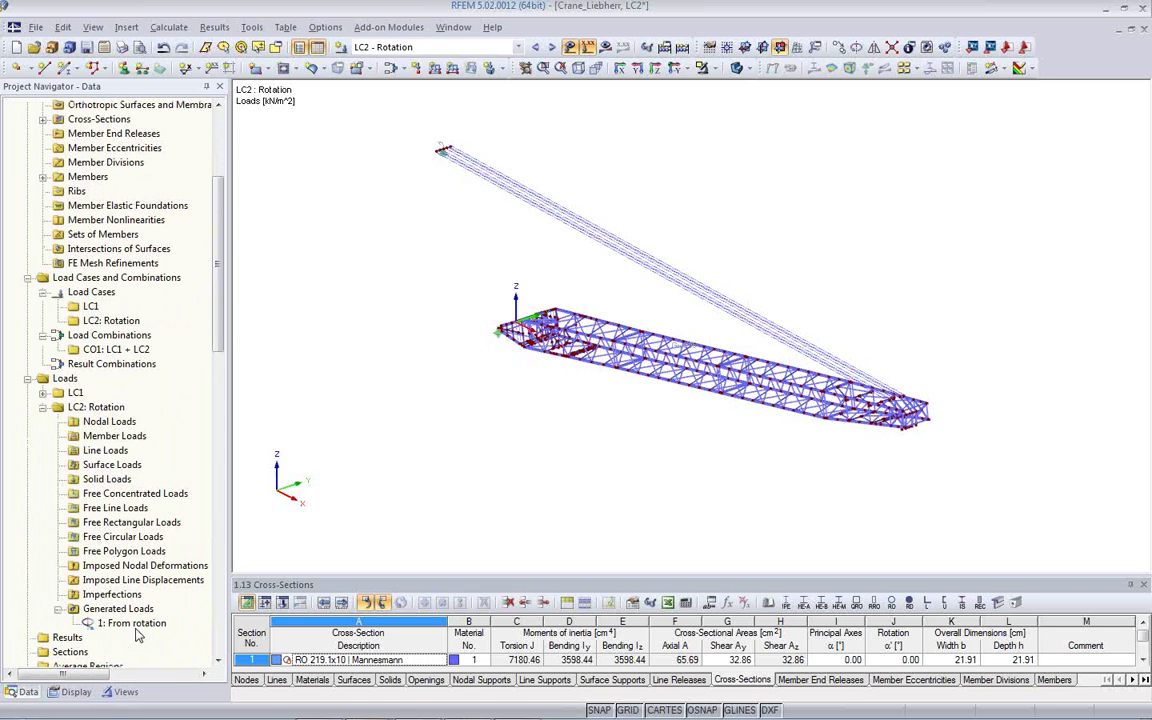
left_click(133, 624)
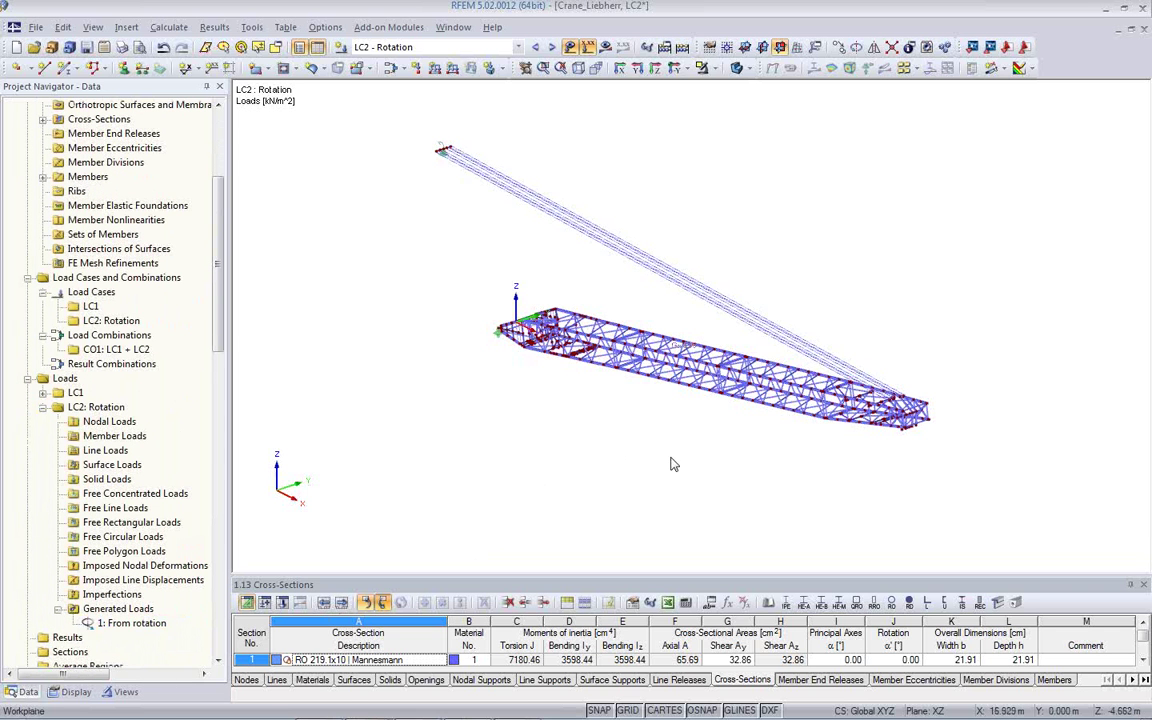
Calculate the results of LC2 - Rotation and acknowledge the calculation warnings
middle_click_drag(640, 430, 612, 452, "ctrl")
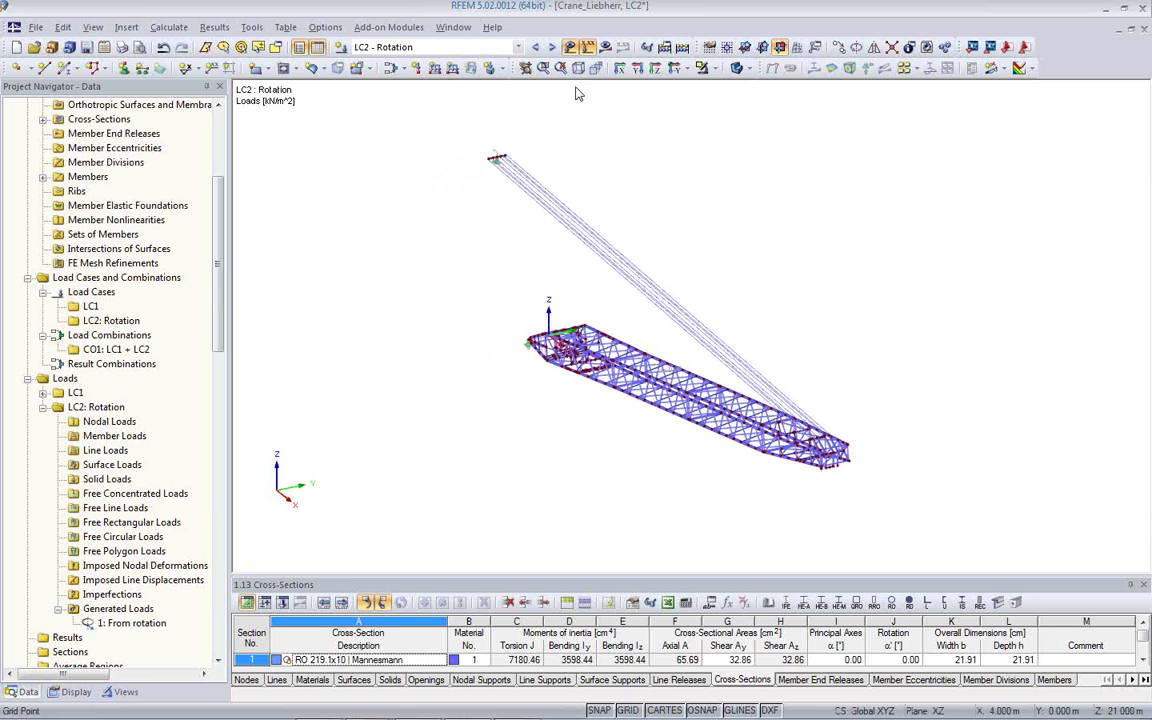
left_click(605, 47)
left_click(548, 401)
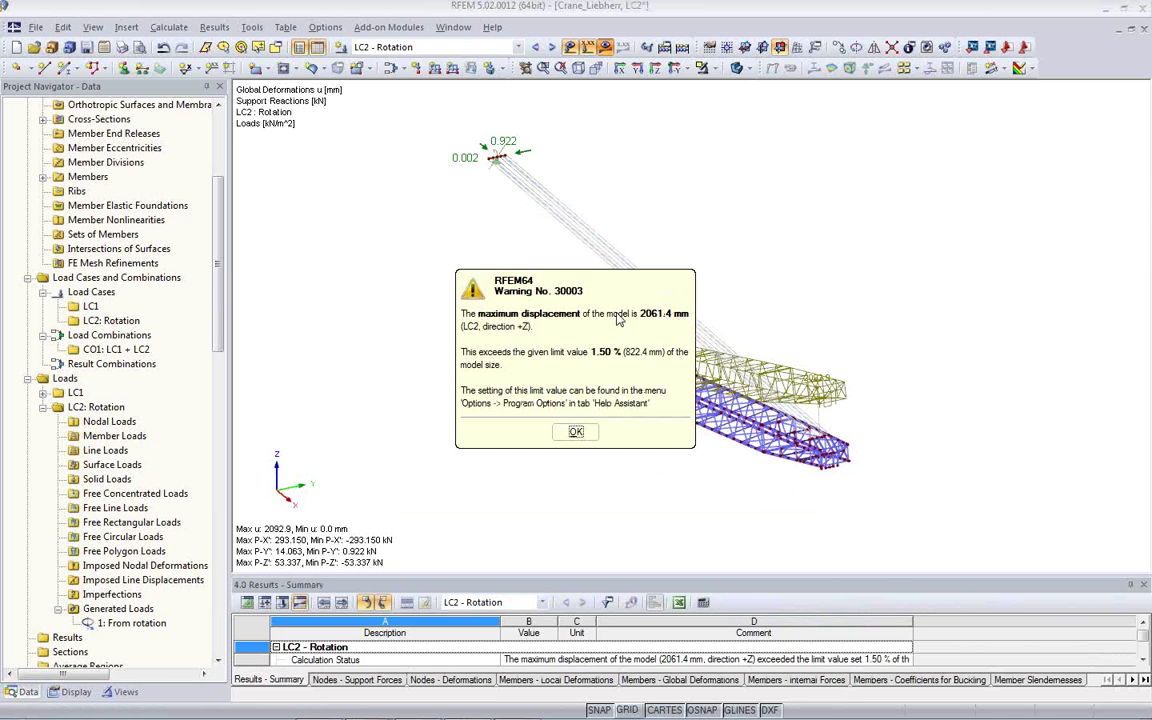
left_click(590, 431)
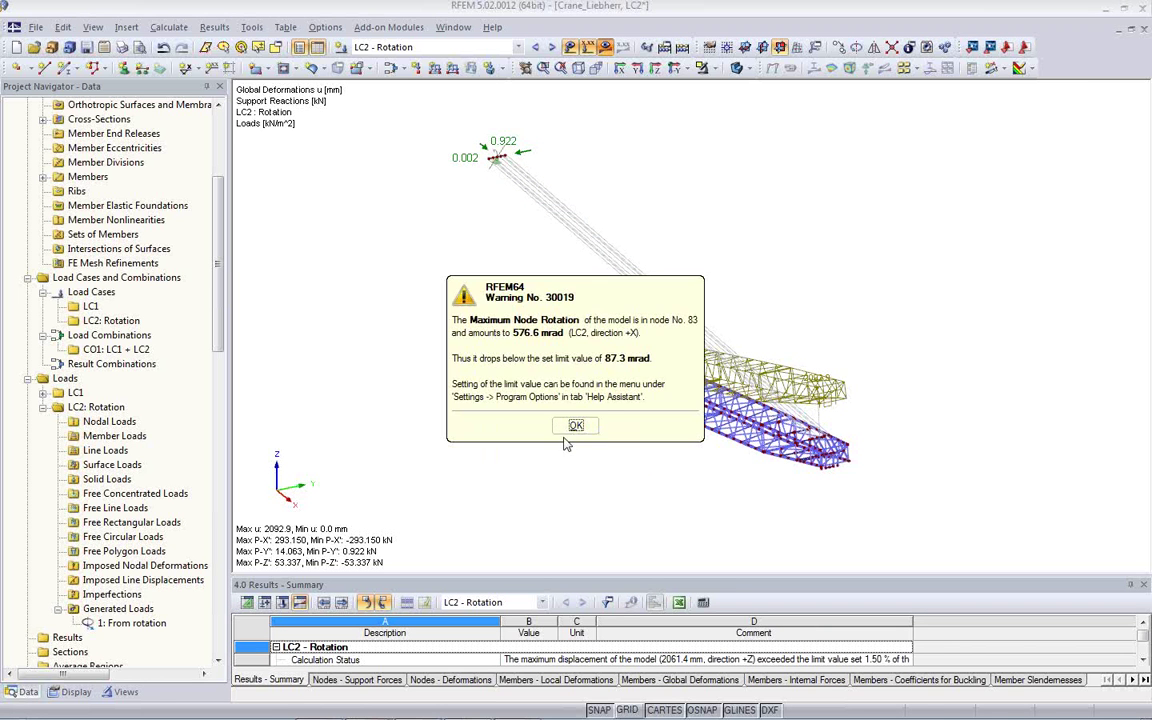
left_click(595, 455)
Display LC2's global deformation in Y with a deformation factor of 70.4 and the result values hidden, and examine the sideways bending
middle_click_drag(597, 451, 376, 92, "ctrl")
scroll(437, 338, "up", 4)
scroll(376, 92, "down", 5)
middle_click_drag(560, 280, 790, 370, "ctrl")
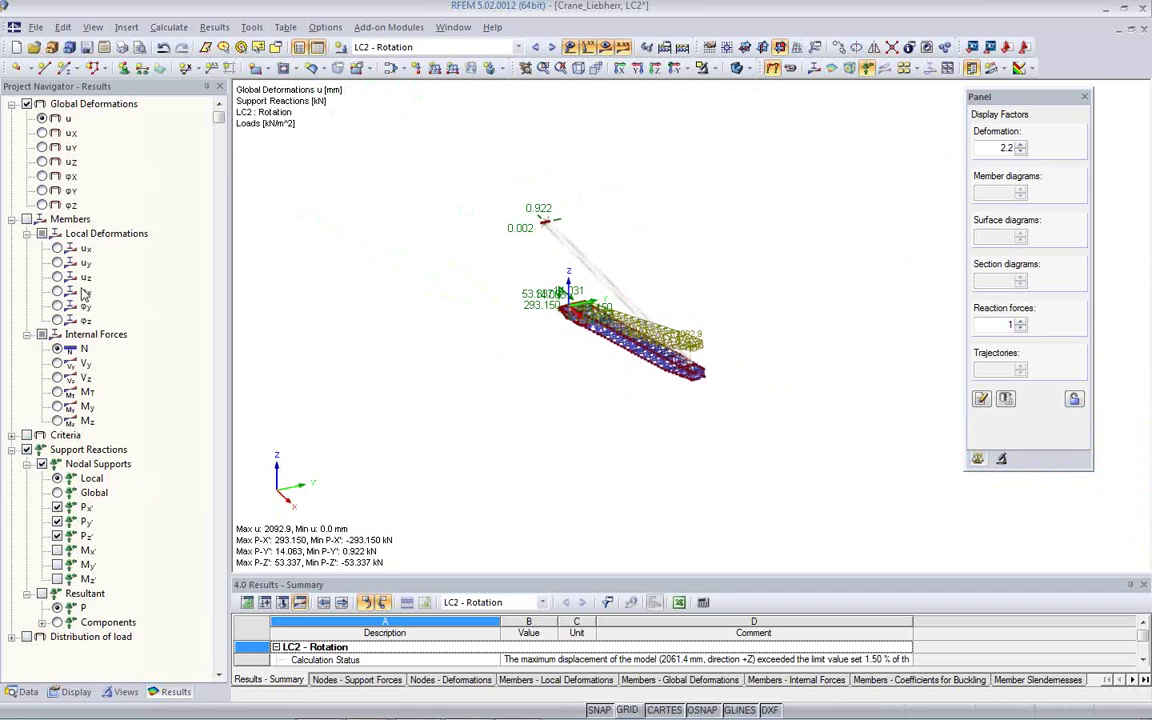
left_click(42, 147)
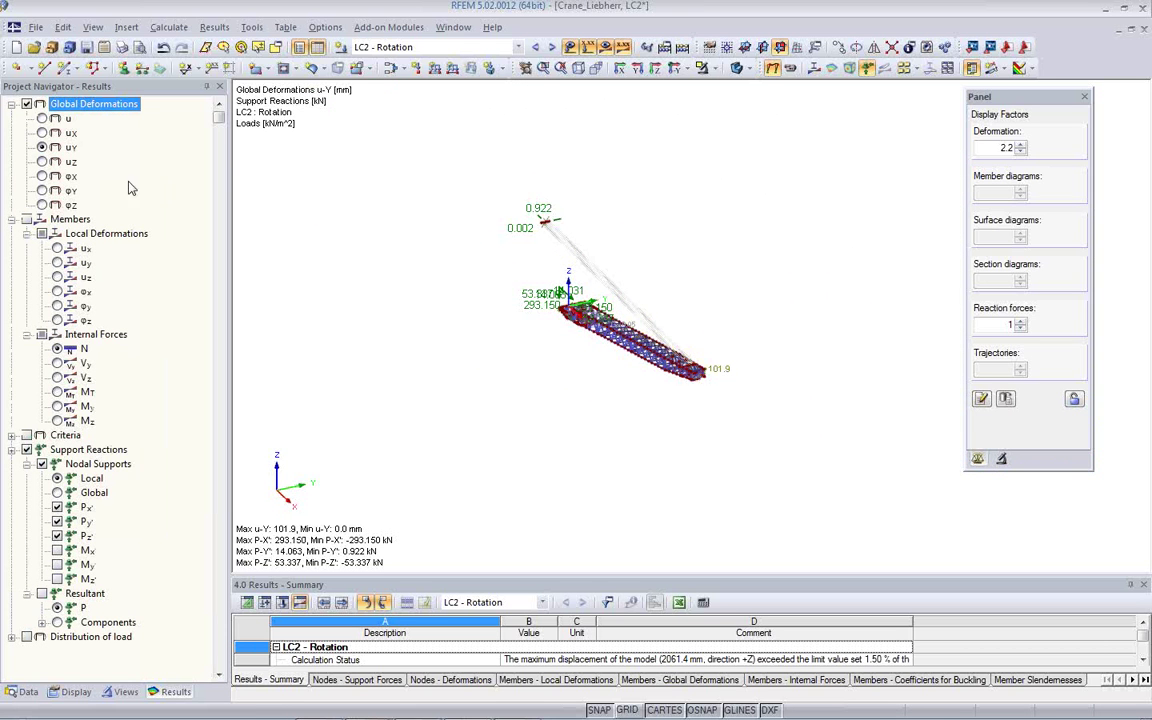
left_click(1020, 148)
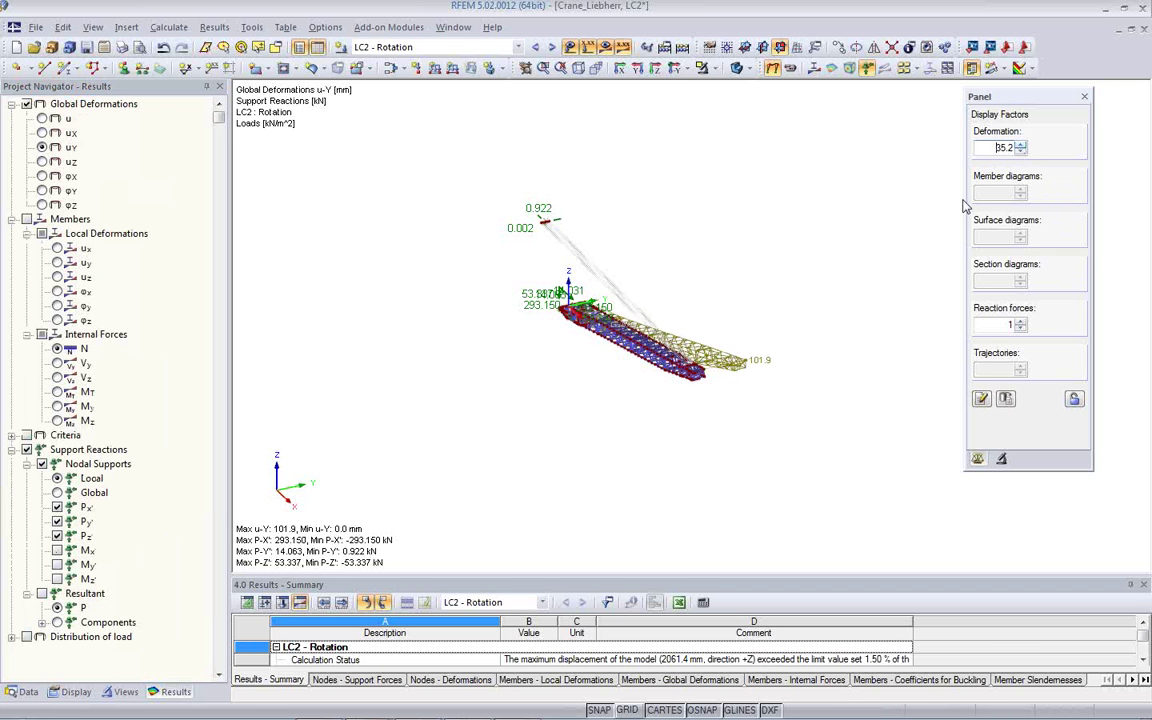
middle_click_drag(782, 437, 483, 396, "ctrl")
left_click(622, 50)
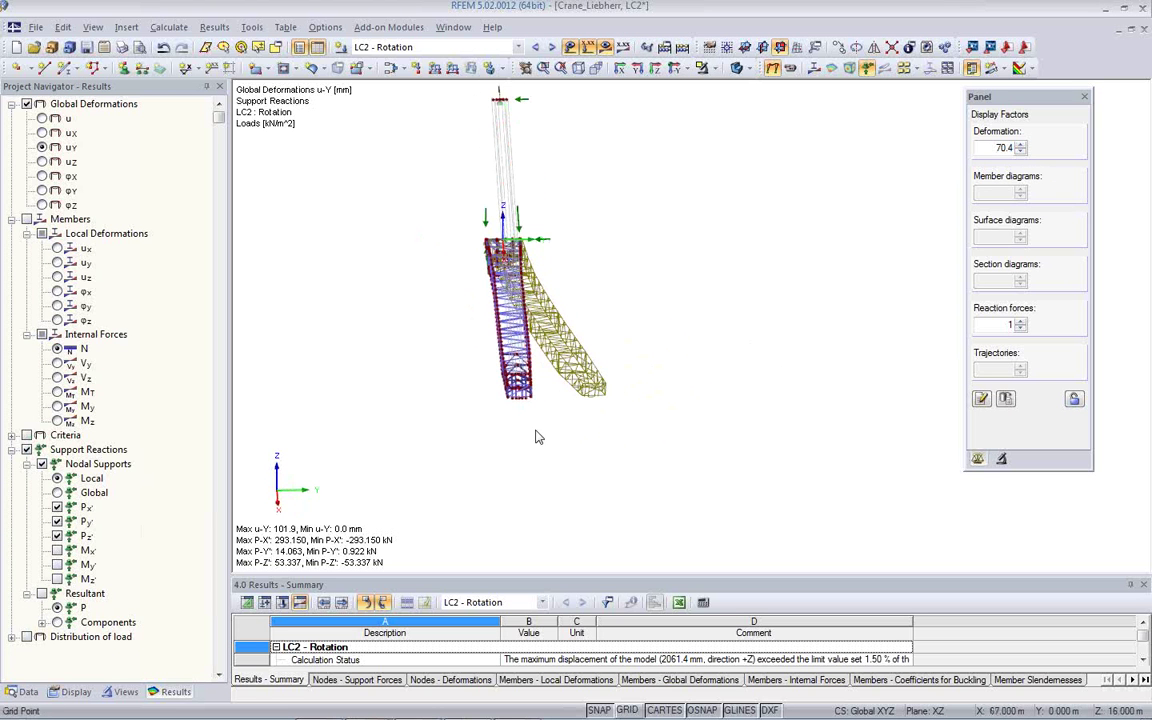
middle_click_drag(484, 392, 670, 410, "ctrl")
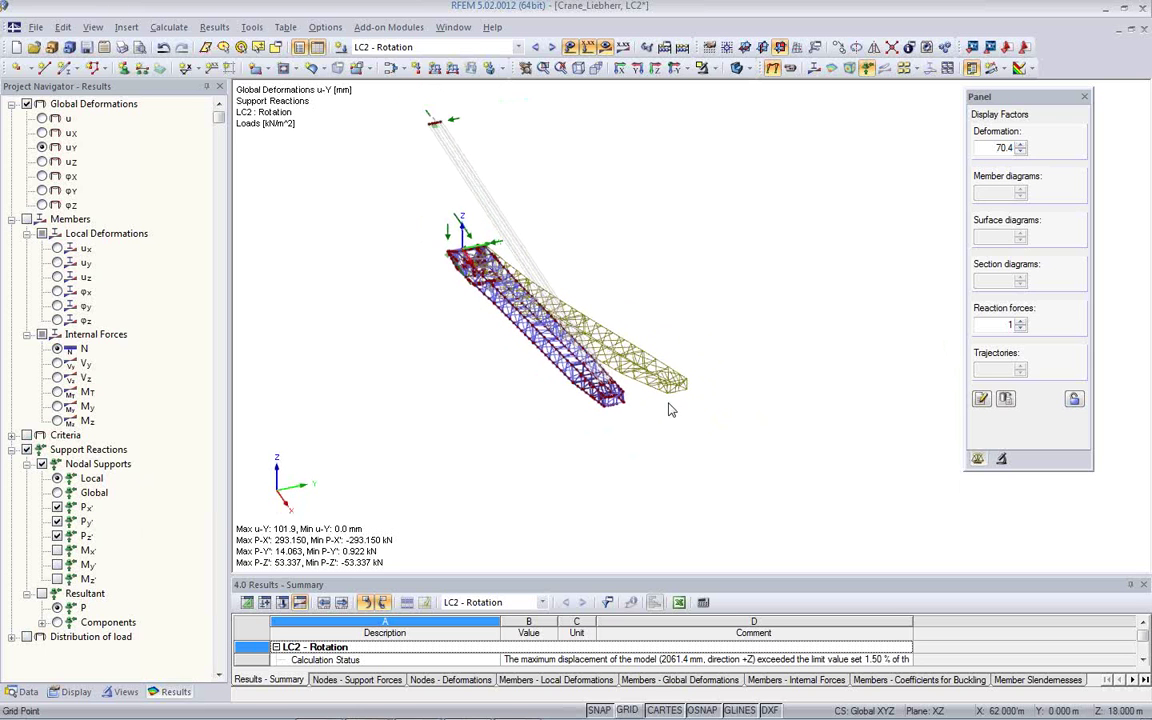
Activate load combination CO1 - LC1 + LC2, calculate its results and acknowledge the warnings
left_click(518, 47)
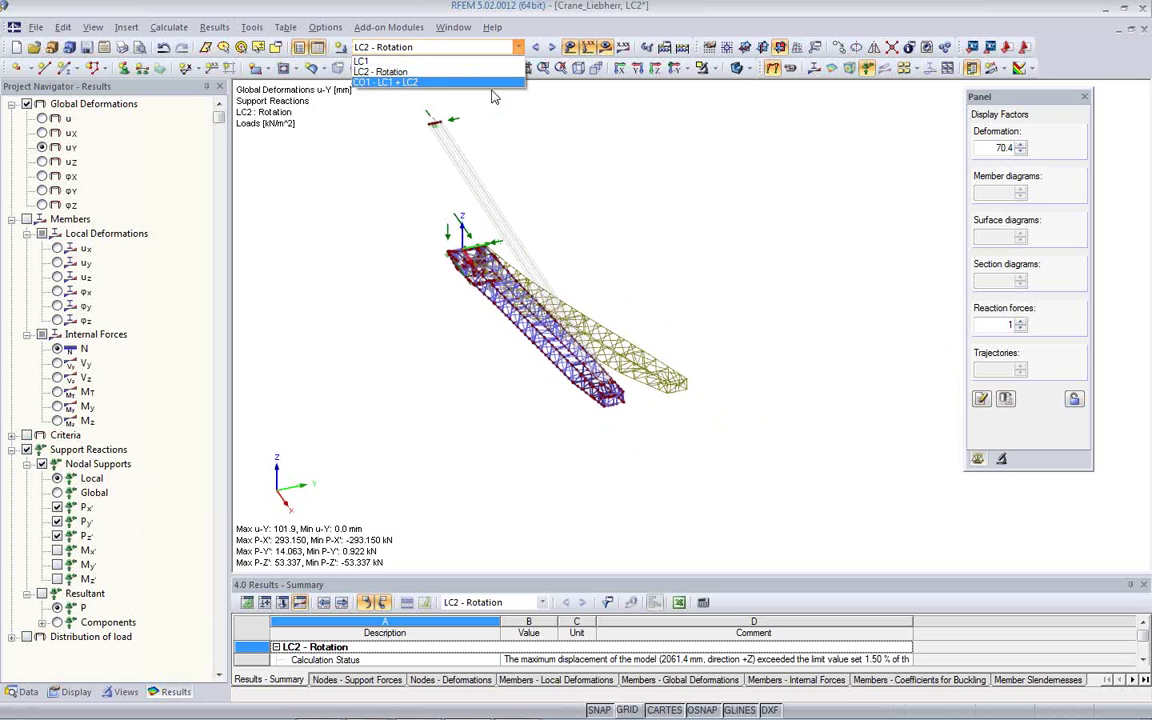
left_click(421, 62)
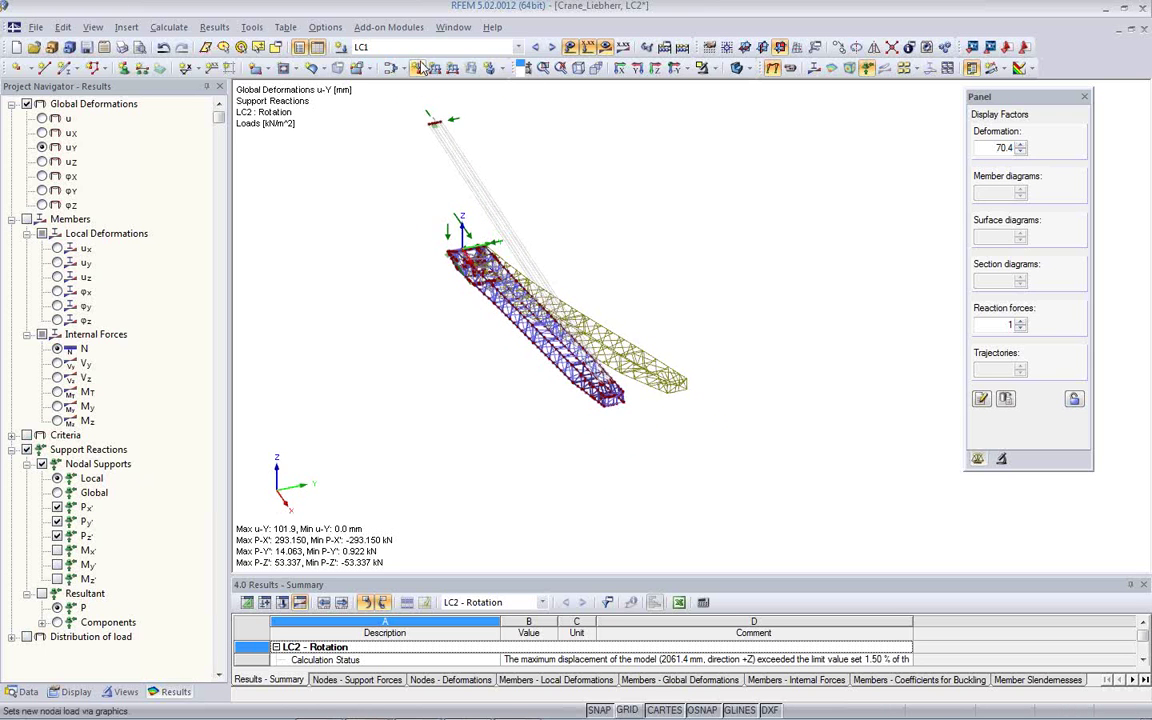
left_click(519, 47)
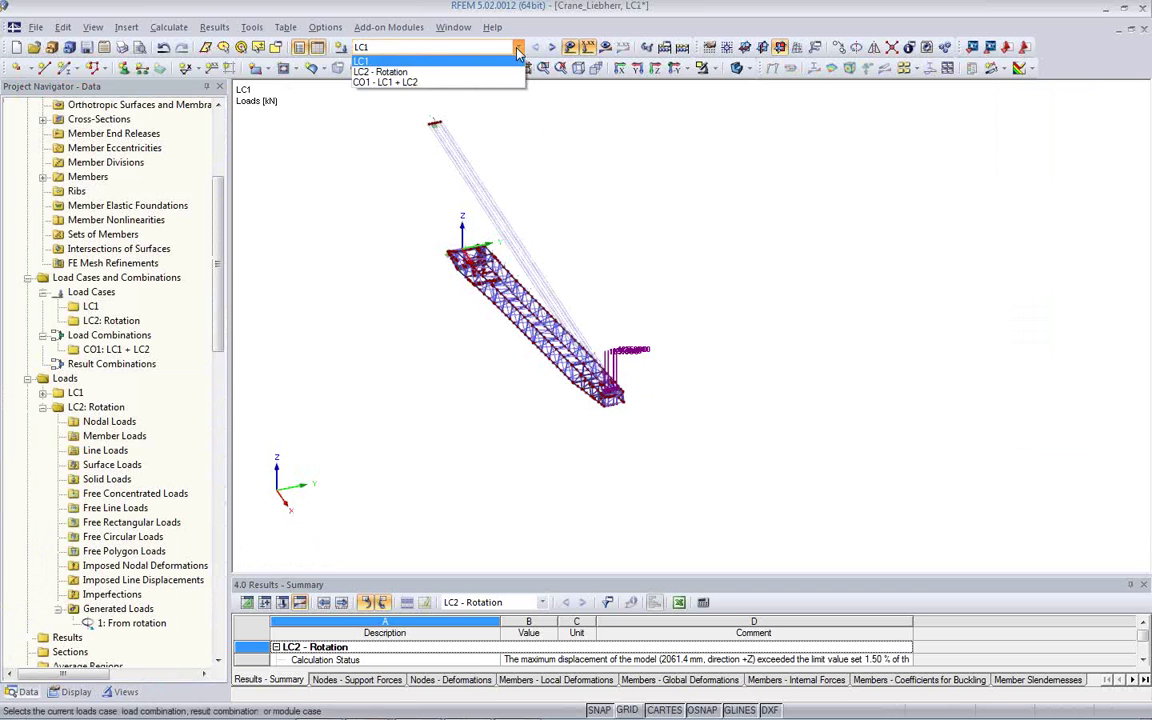
left_click(499, 83)
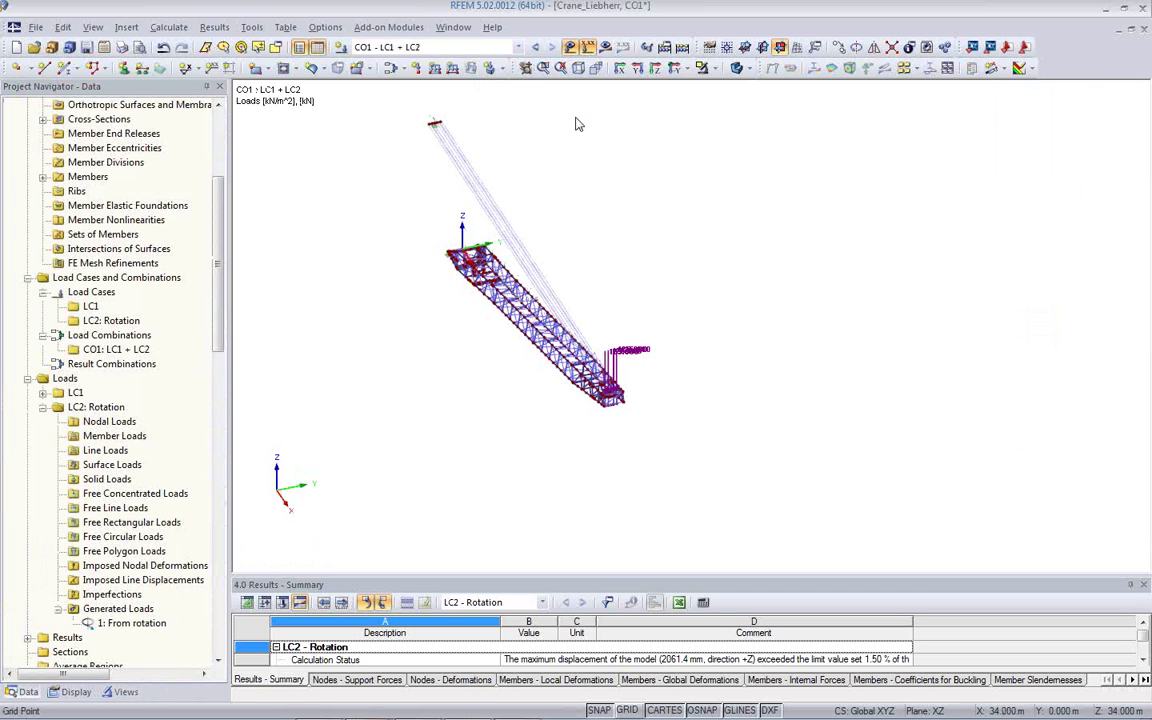
left_click(604, 48)
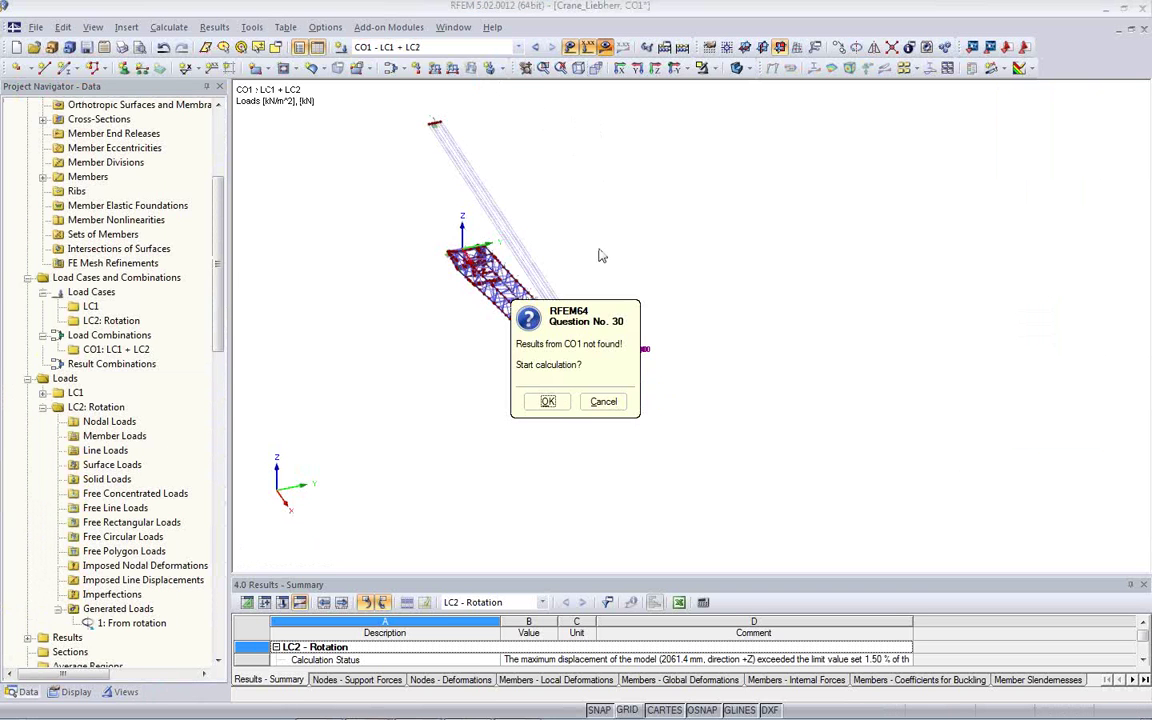
left_click(525, 396)
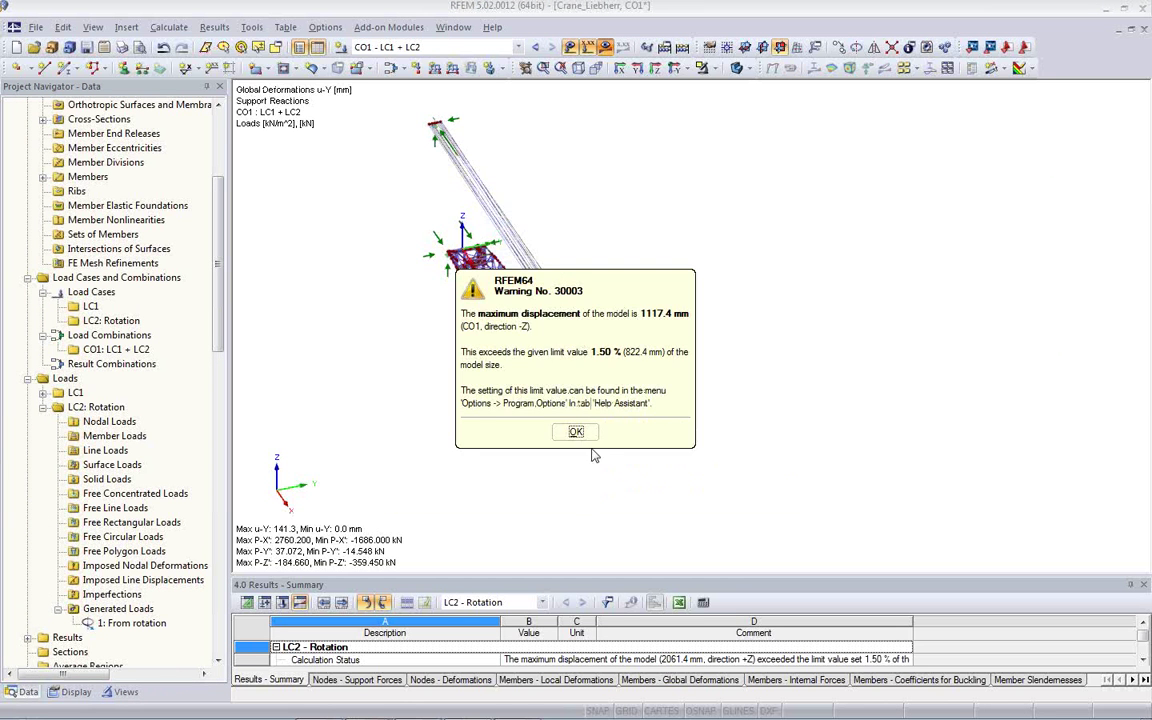
left_click(576, 431)
left_click(580, 430)
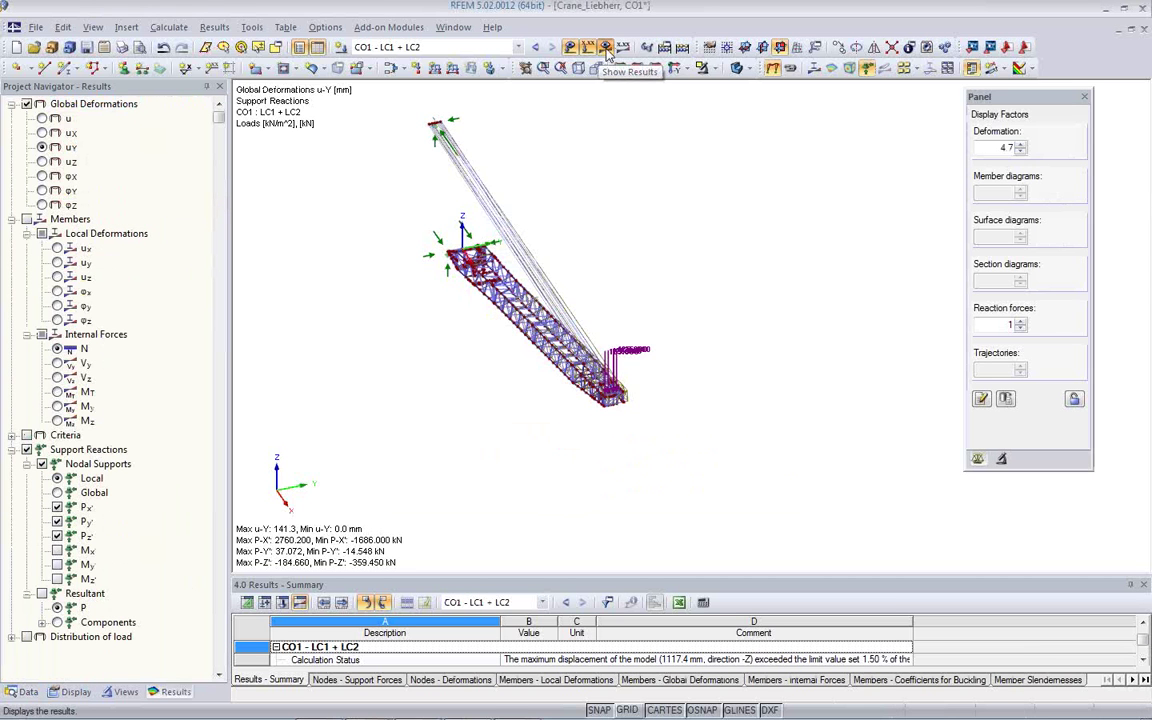
Hide the loads and view CO1's Y deformation with the deformation factor raised to 75.2
left_click(571, 49)
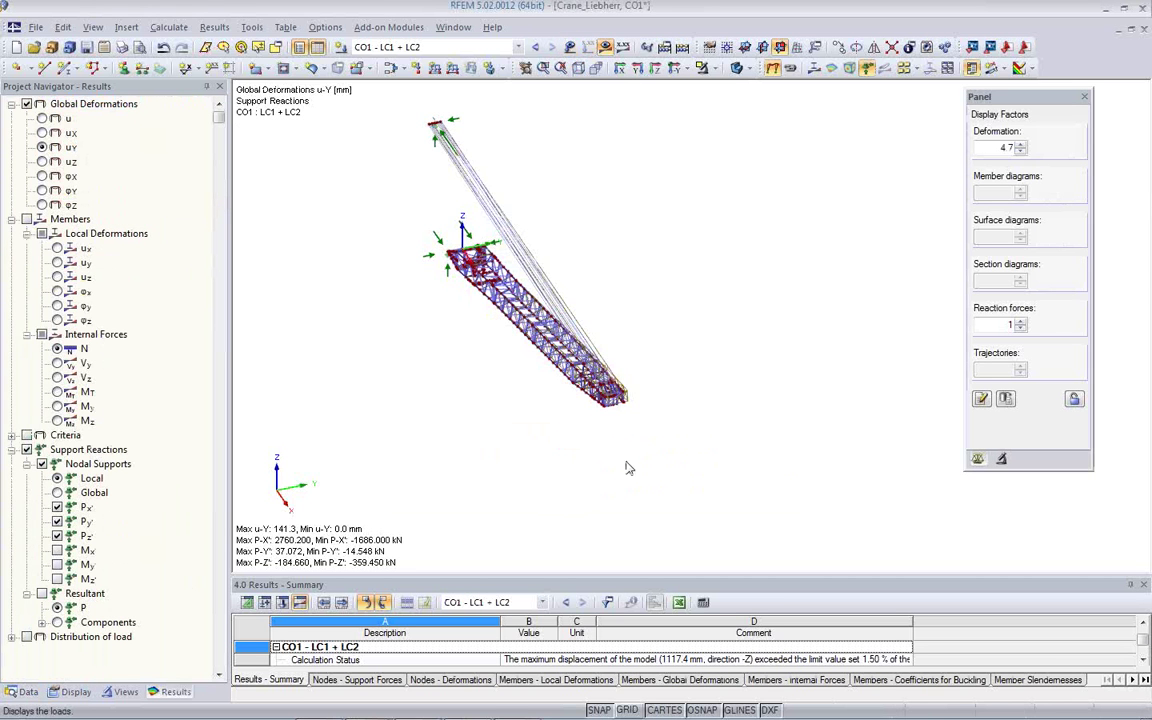
left_click(1020, 147)
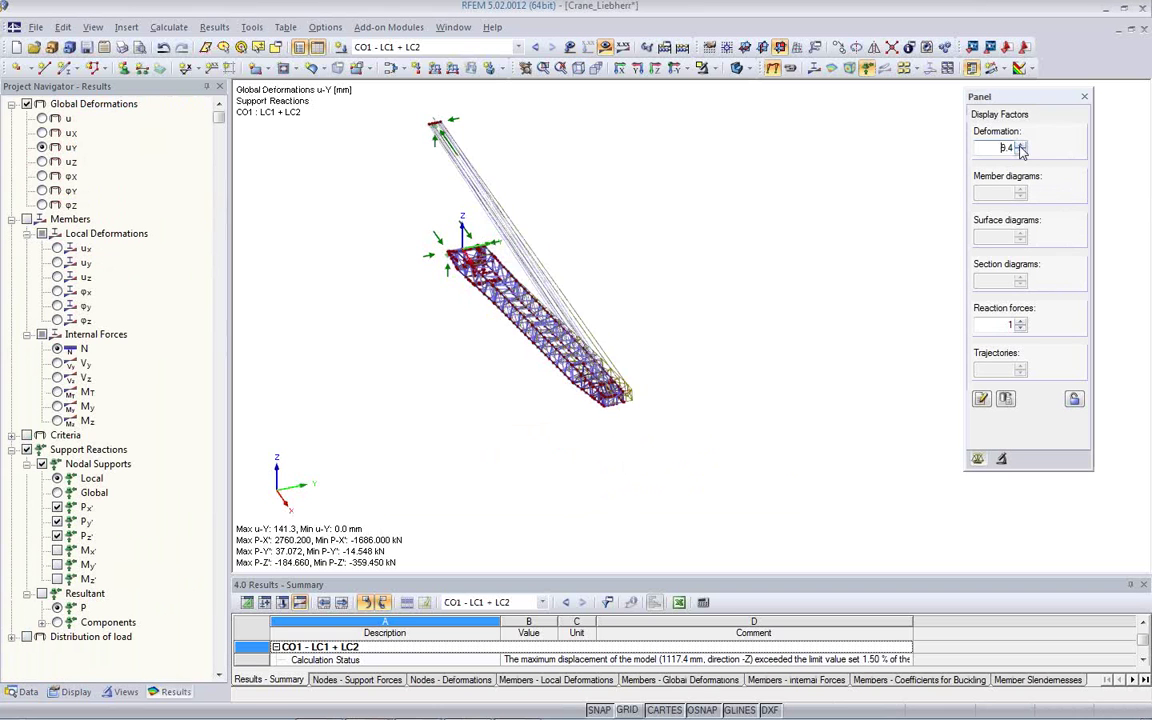
middle_click_drag(762, 409, 869, 396, "ctrl")
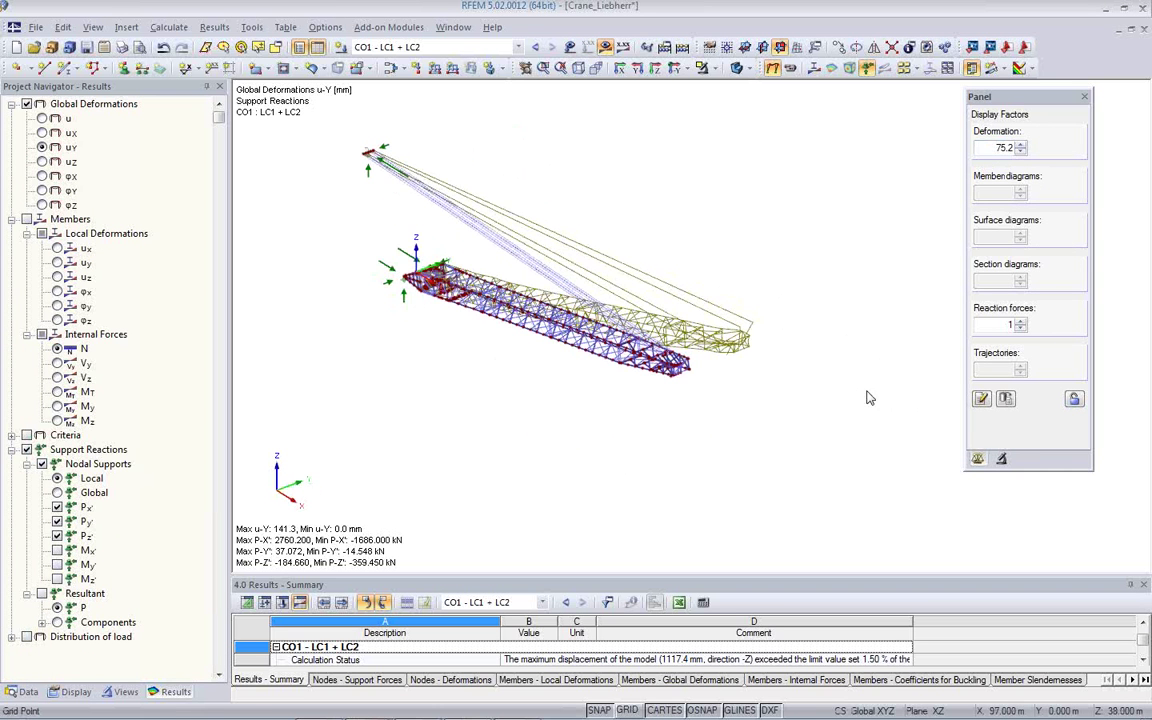
Show the total global deformation u of CO1 with a deformation factor of 9.4 and examine the deflected crane boom
left_click(42, 118)
middle_click_drag(638, 321, 1016, 197, "ctrl")
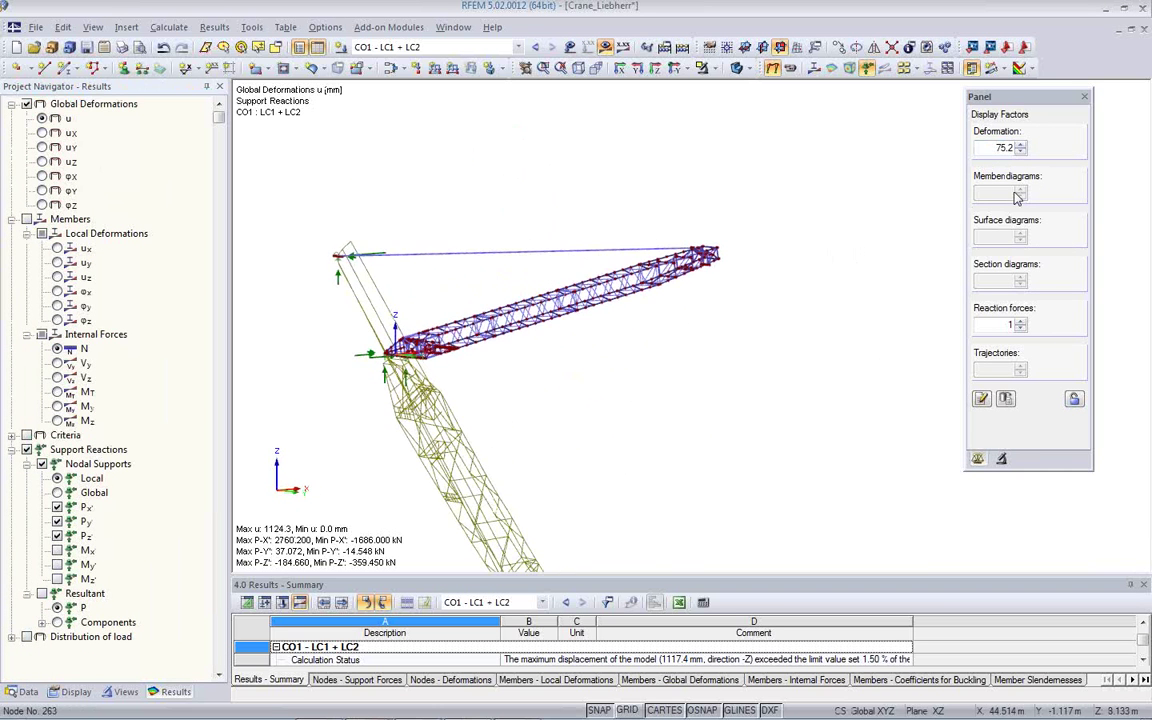
scroll(985, 150, "down", 3)
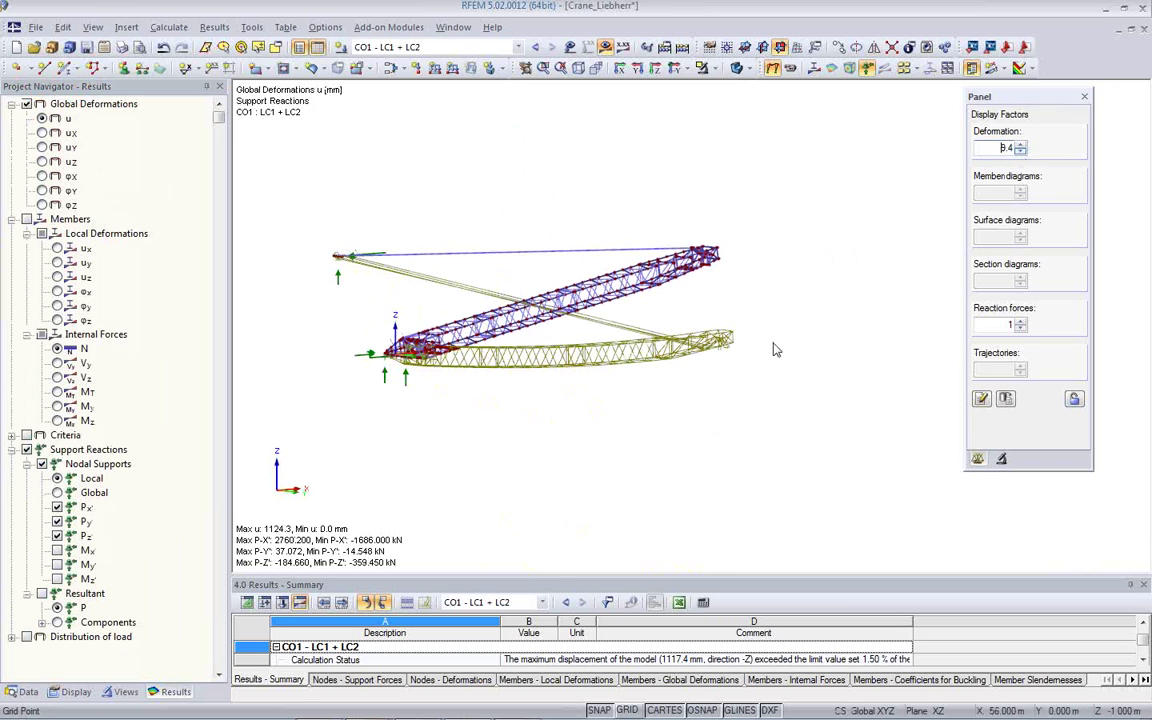
middle_click_drag(776, 349, 789, 508, "ctrl")
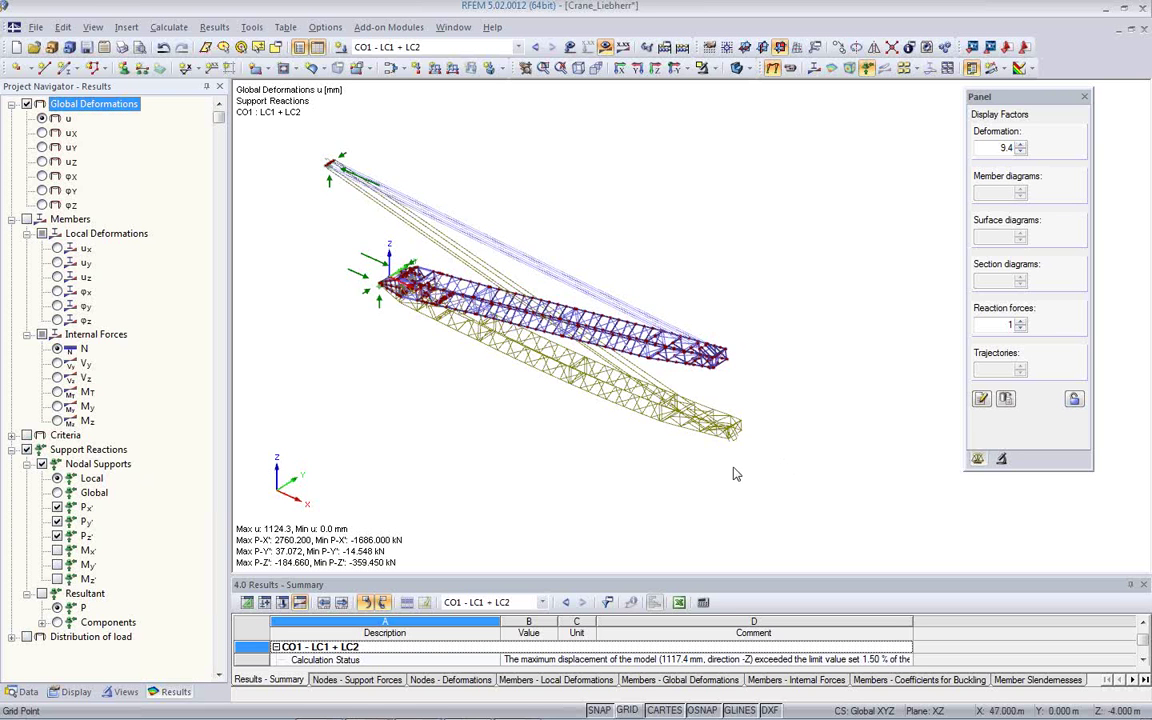
middle_click_drag(590, 444, 665, 489)
middle_click_drag(726, 532, 628, 474, "ctrl")
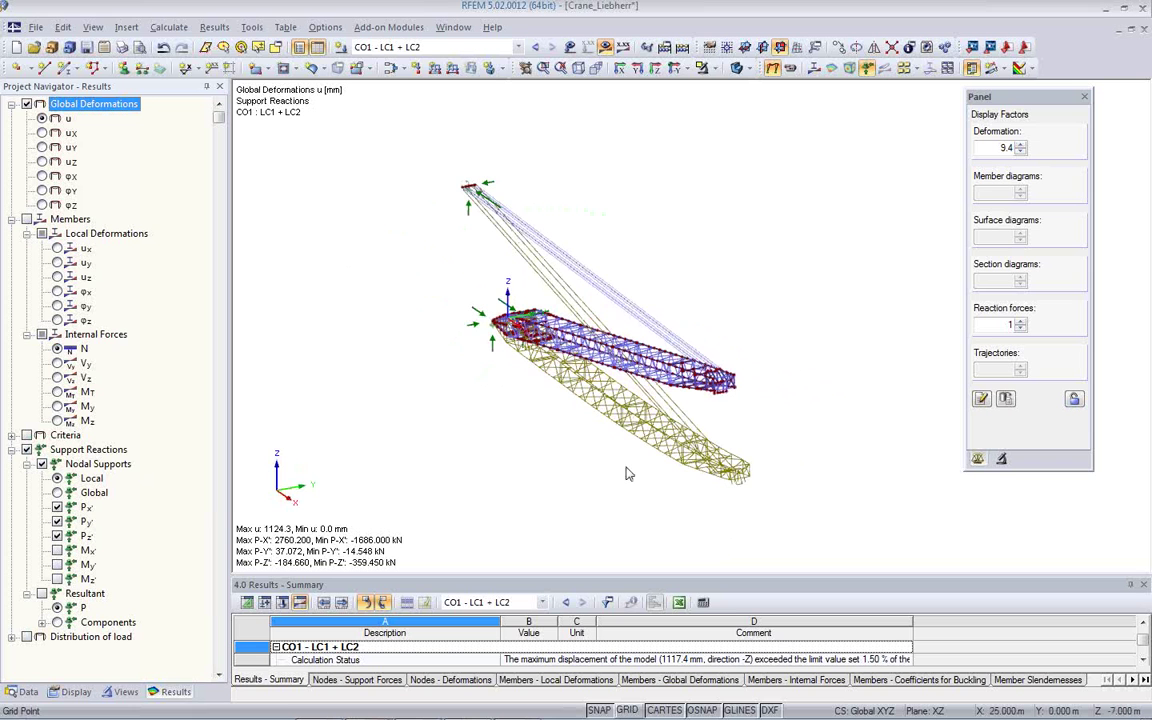
middle_click_drag(628, 474, 690, 405, "ctrl")
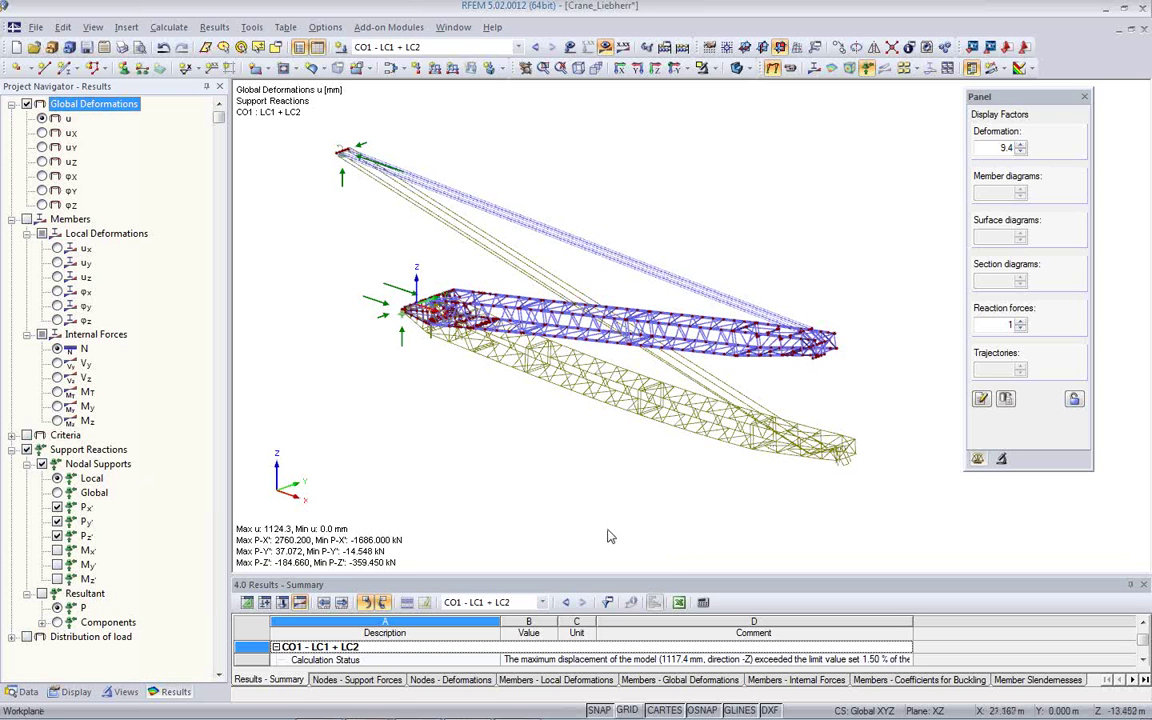
Close the crane model and open the freeMemberload model from the project
left_click(1143, 30)
left_click(560, 383)
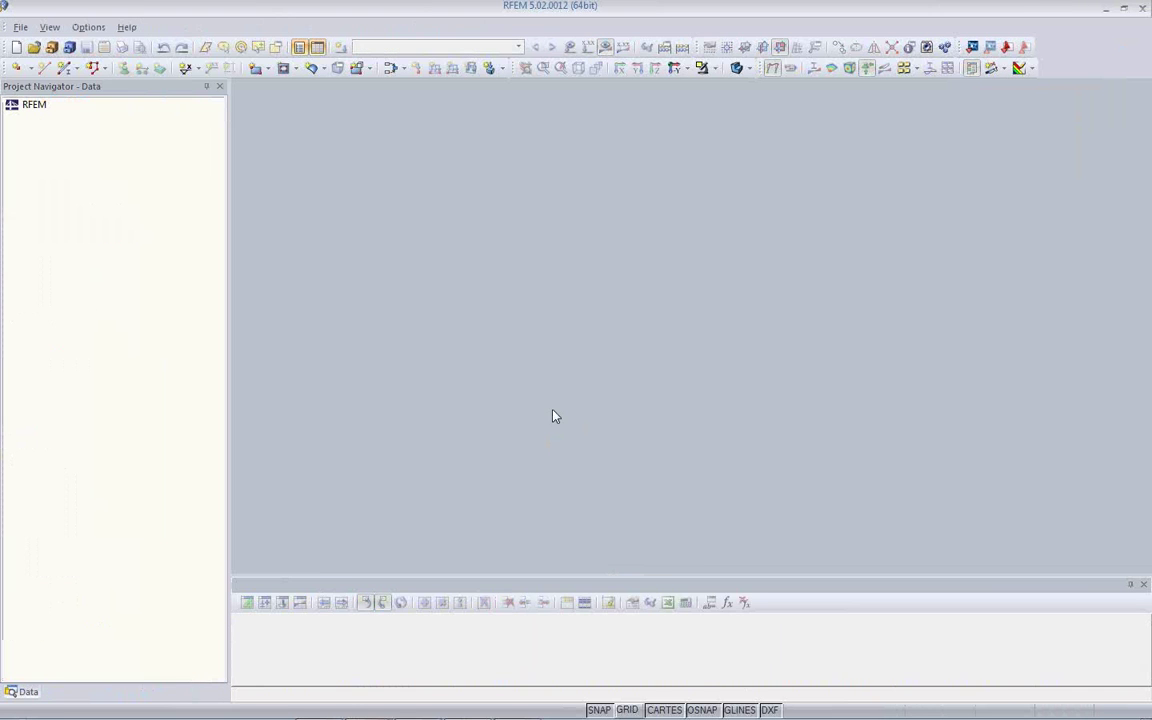
left_click(51, 47)
double_click(657, 516)
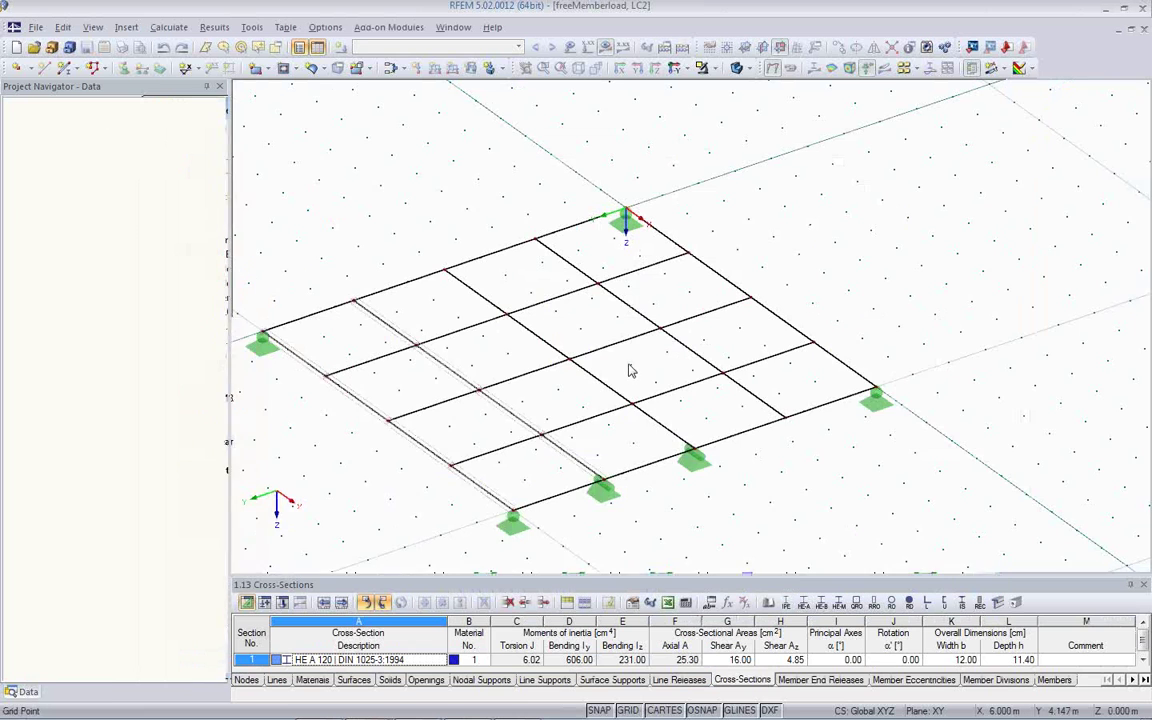
Inspect the definition of the continuous member set along the grillage's front edge, leaving it unedited
middle_click_drag(684, 464, 797, 435, "ctrl")
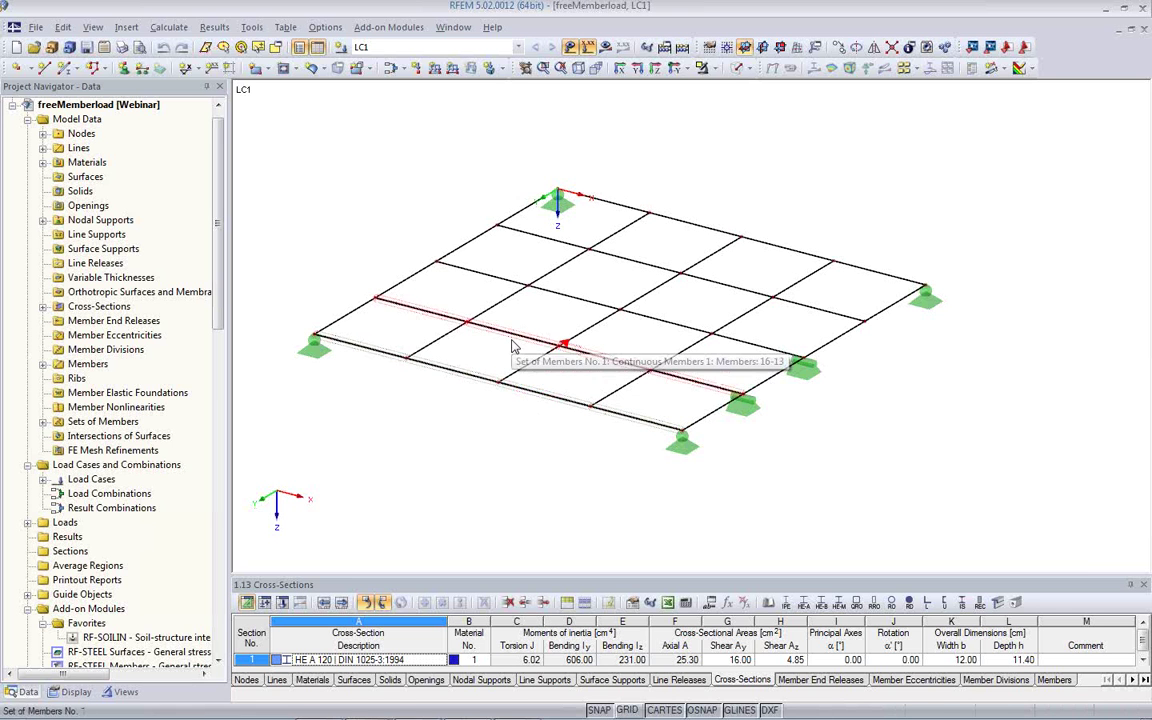
double_click(478, 390)
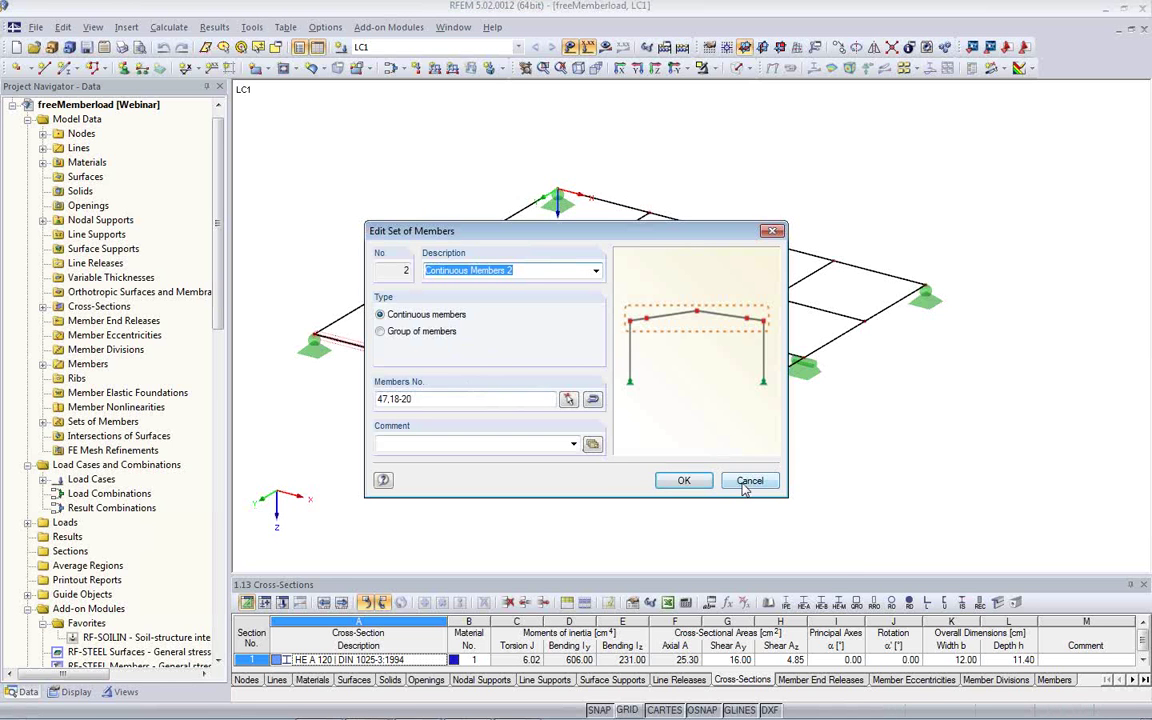
left_click(745, 485)
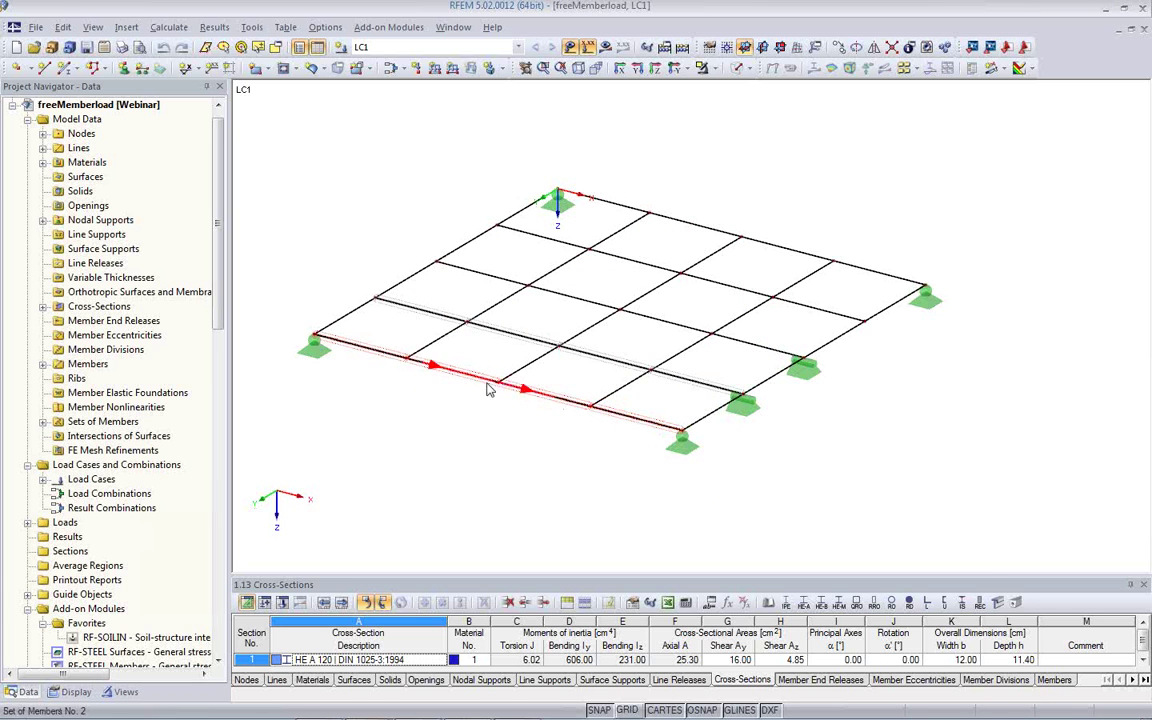
Check which members belong to the front edge's continuous member set and leave the definition as it is
double_click(434, 378)
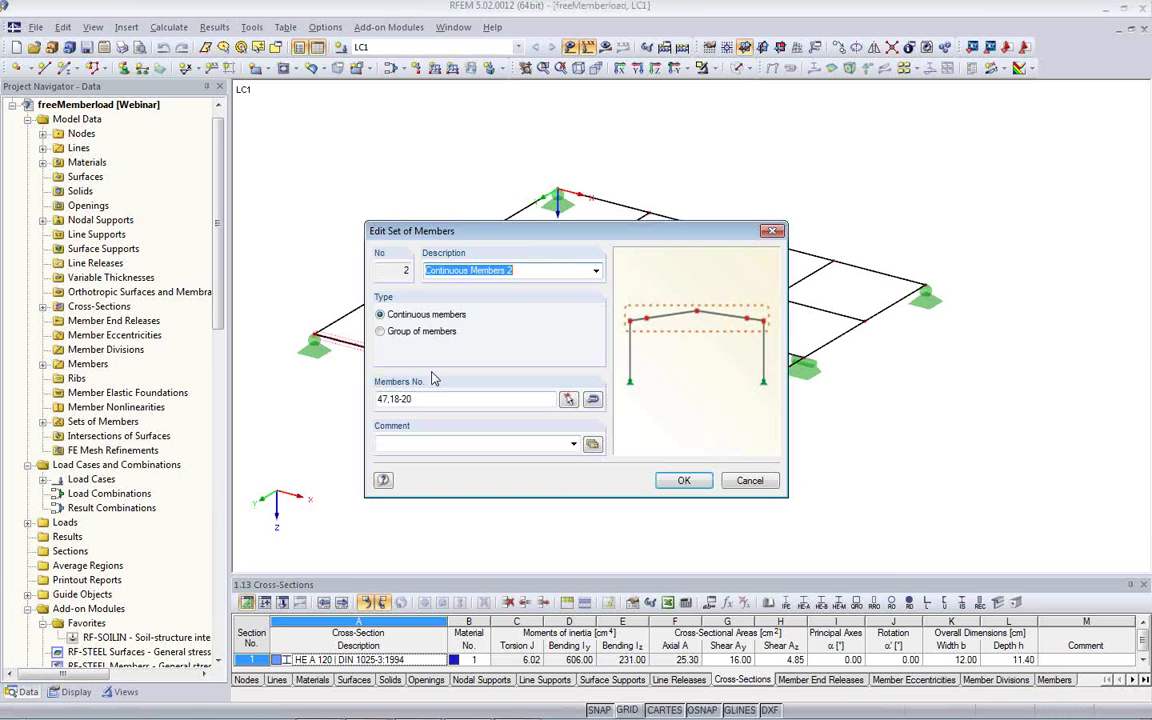
left_click(750, 481)
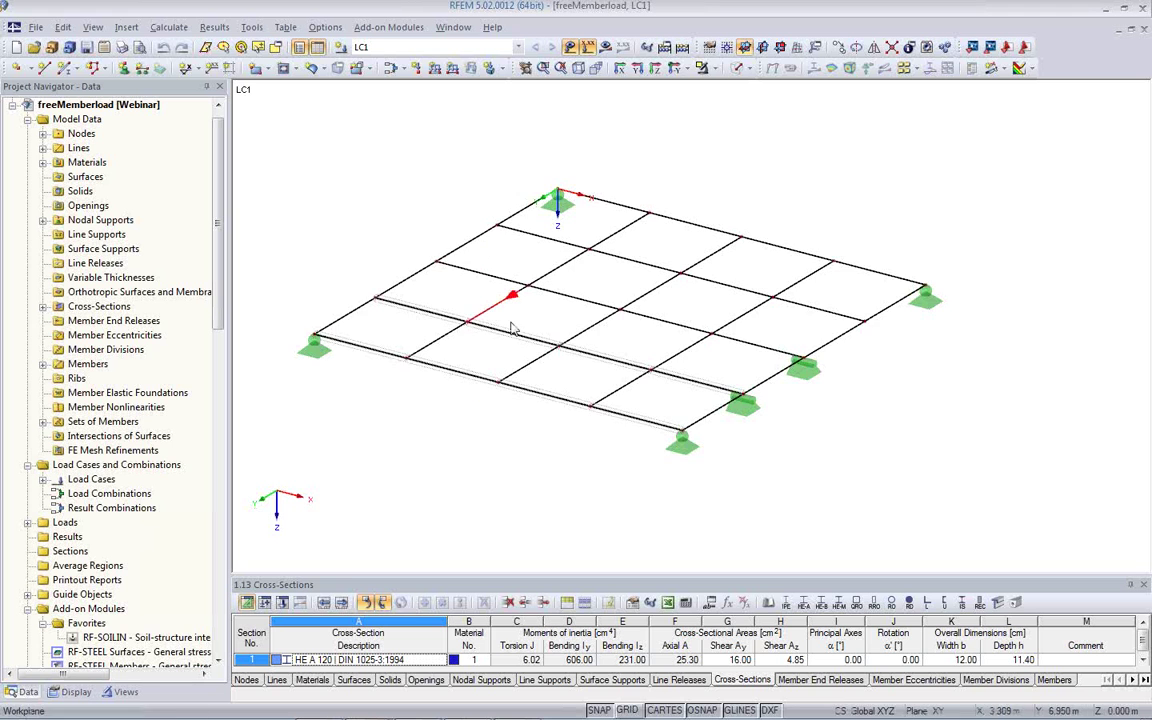
middle_click_drag(514, 327, 576, 329)
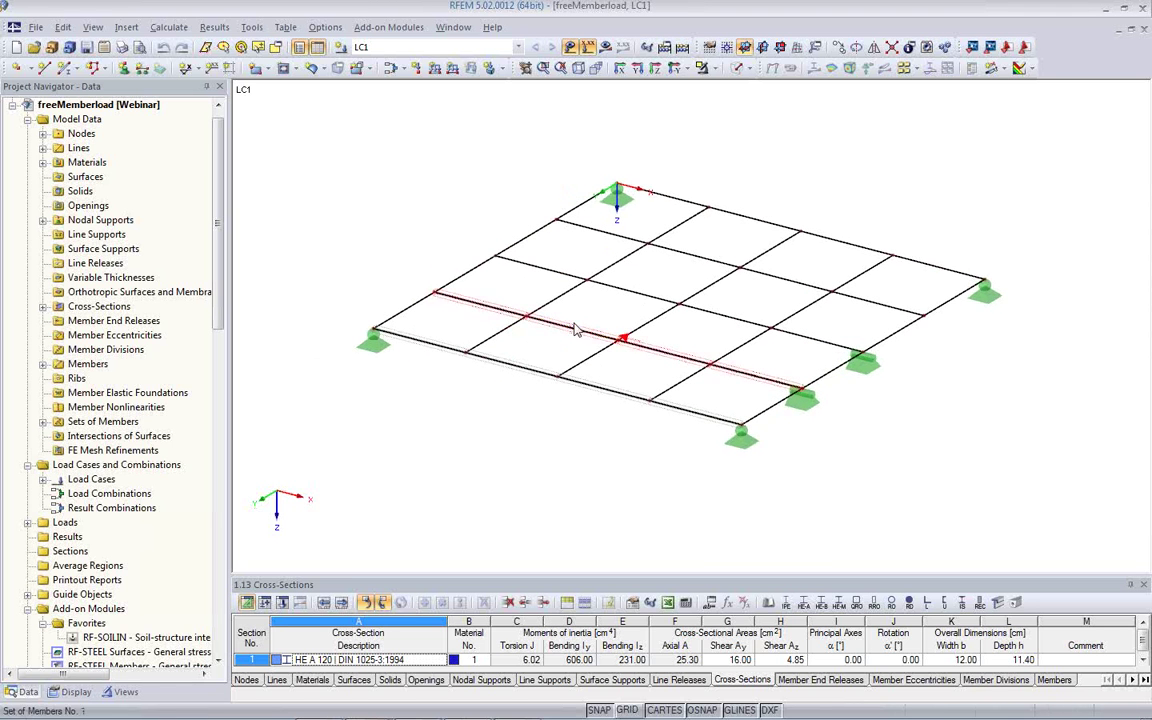
Define a trapezoidal member force in global ZL with p1 2 kN/m and p2 8 kN/m over the total member length, referenced to single members
left_click(435, 69)
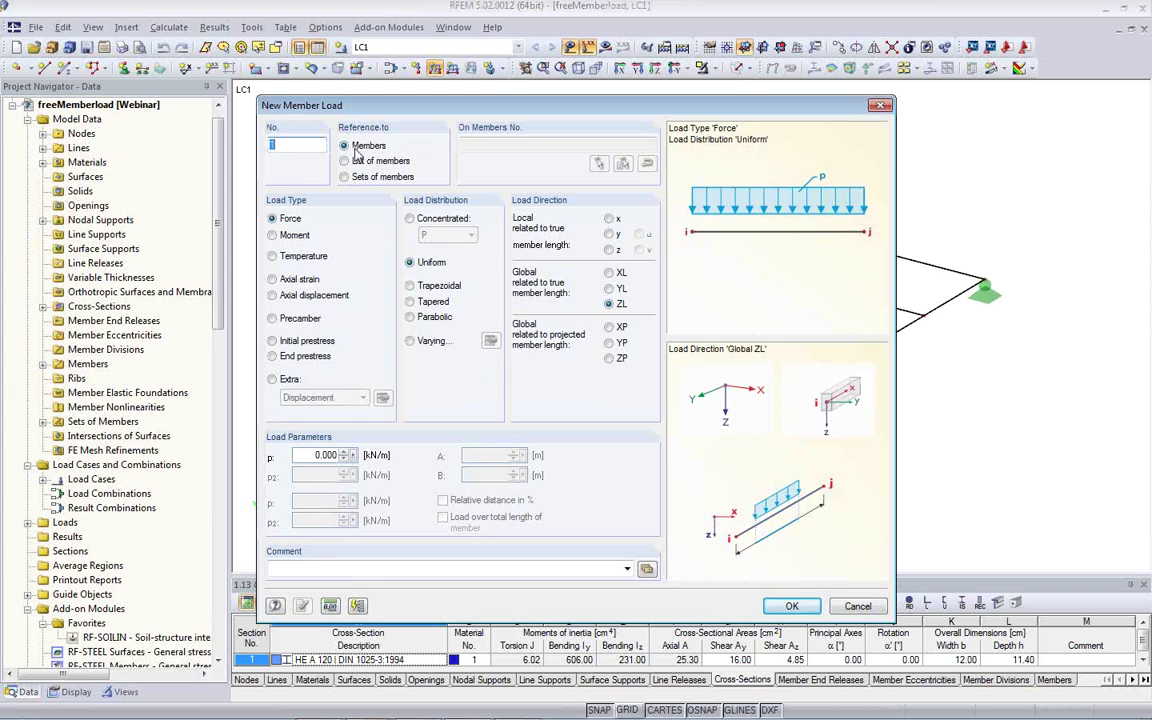
left_click(410, 286)
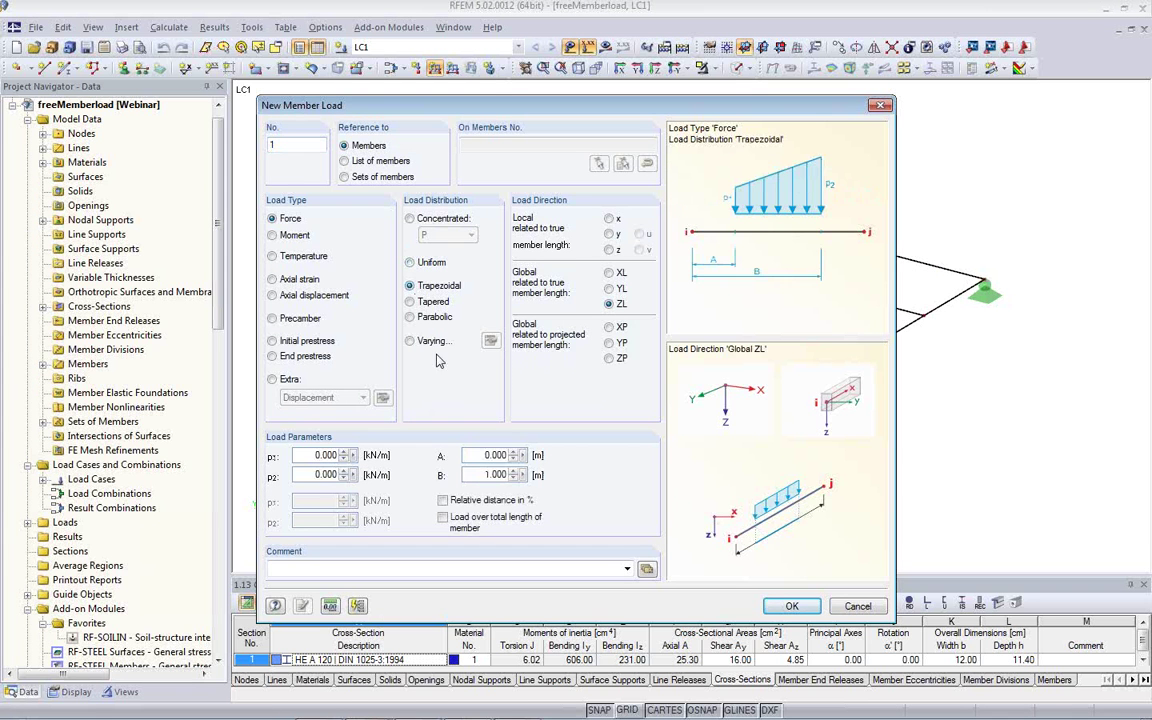
double_click(309, 457)
type("2")
key("Tab")
left_click(443, 518)
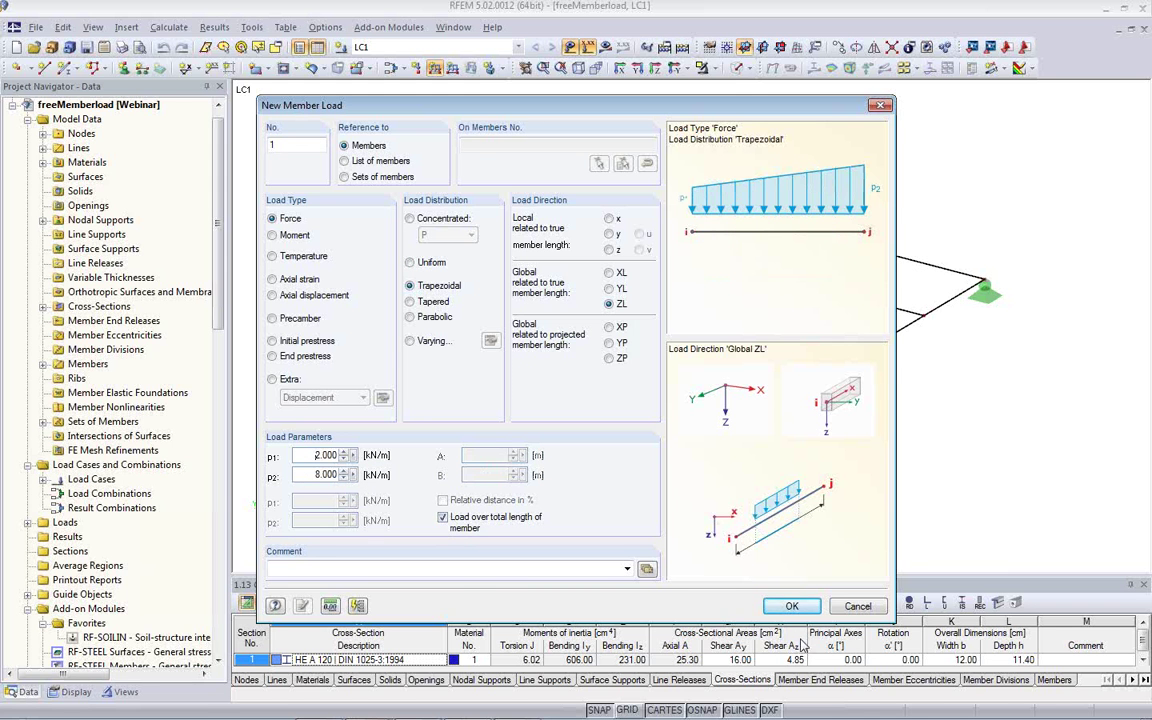
left_click(791, 606)
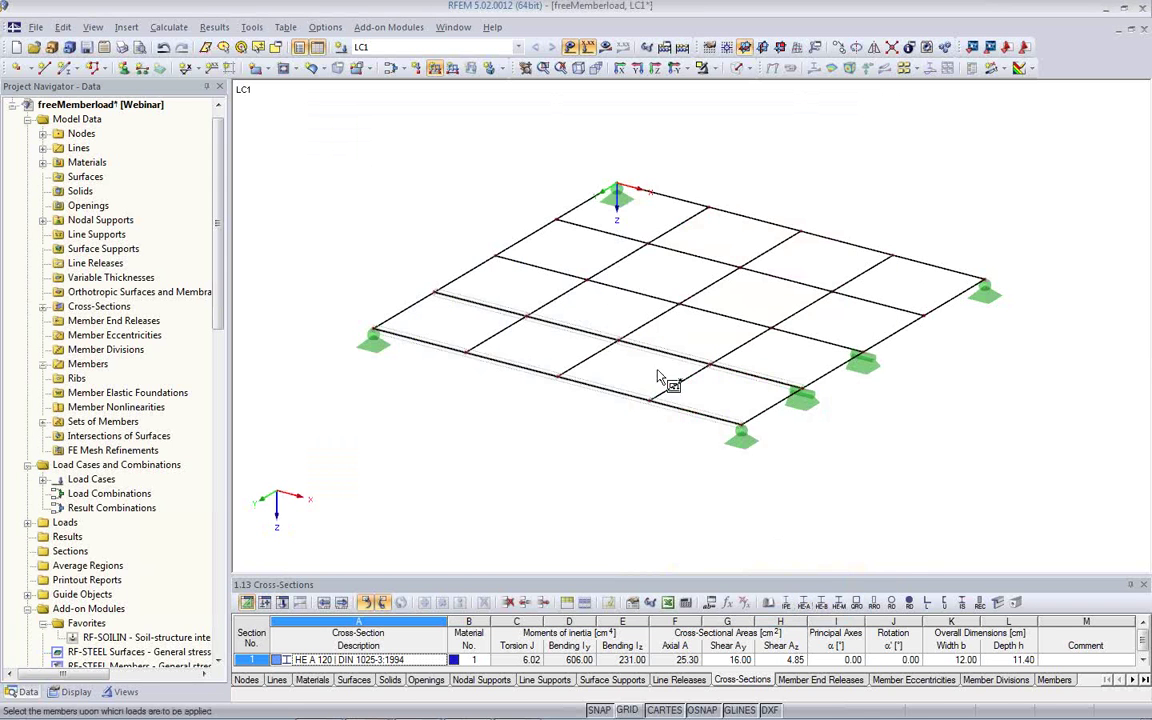
Apply the trapezoidal member load individually to the four members of the grillage's central beam line at Y 5 m
left_click(547, 267)
left_click(632, 290)
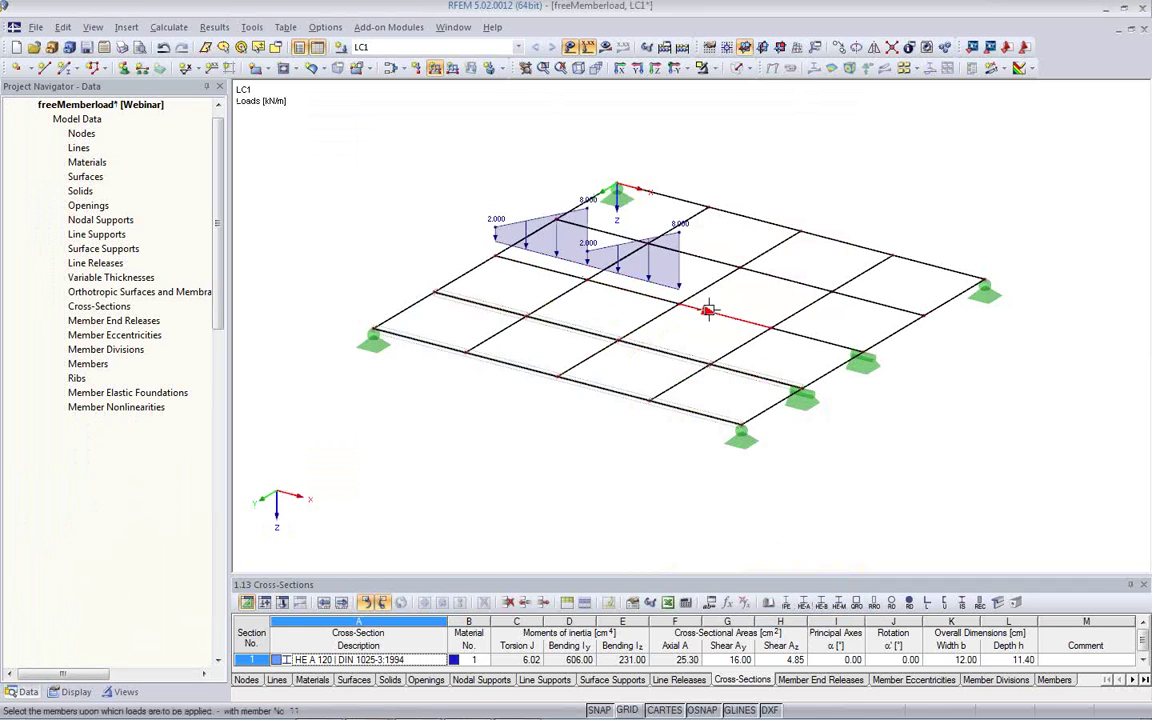
left_click(708, 311)
left_click(818, 322)
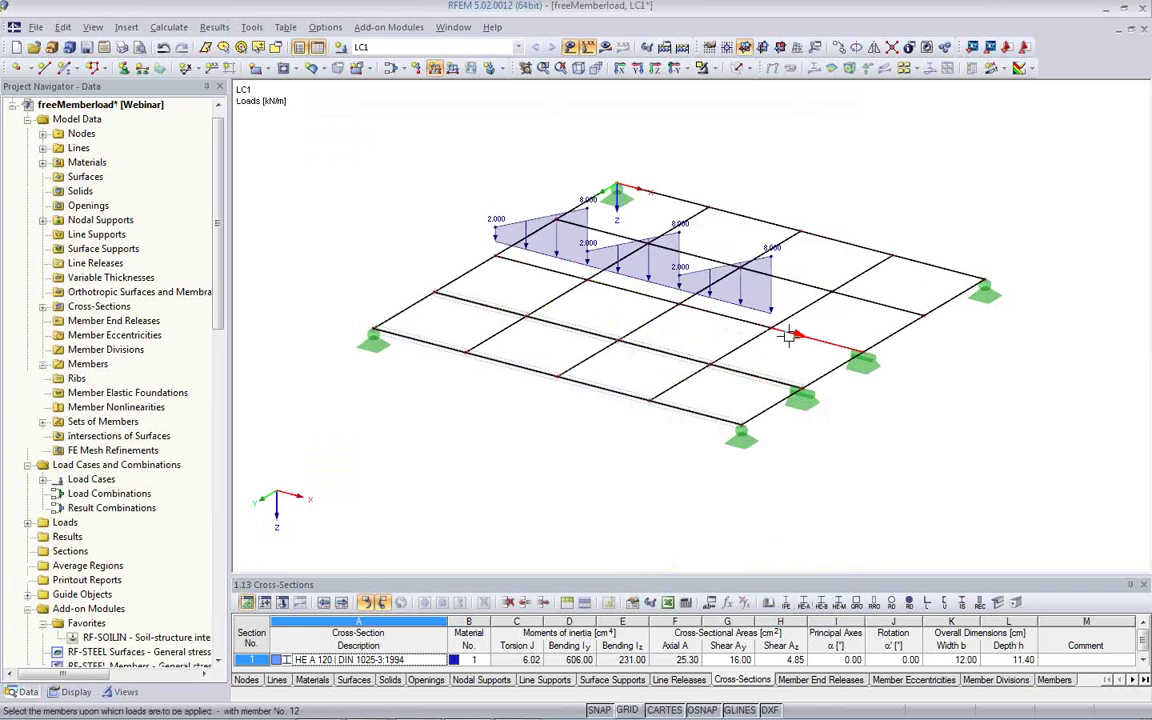
right_click(626, 433)
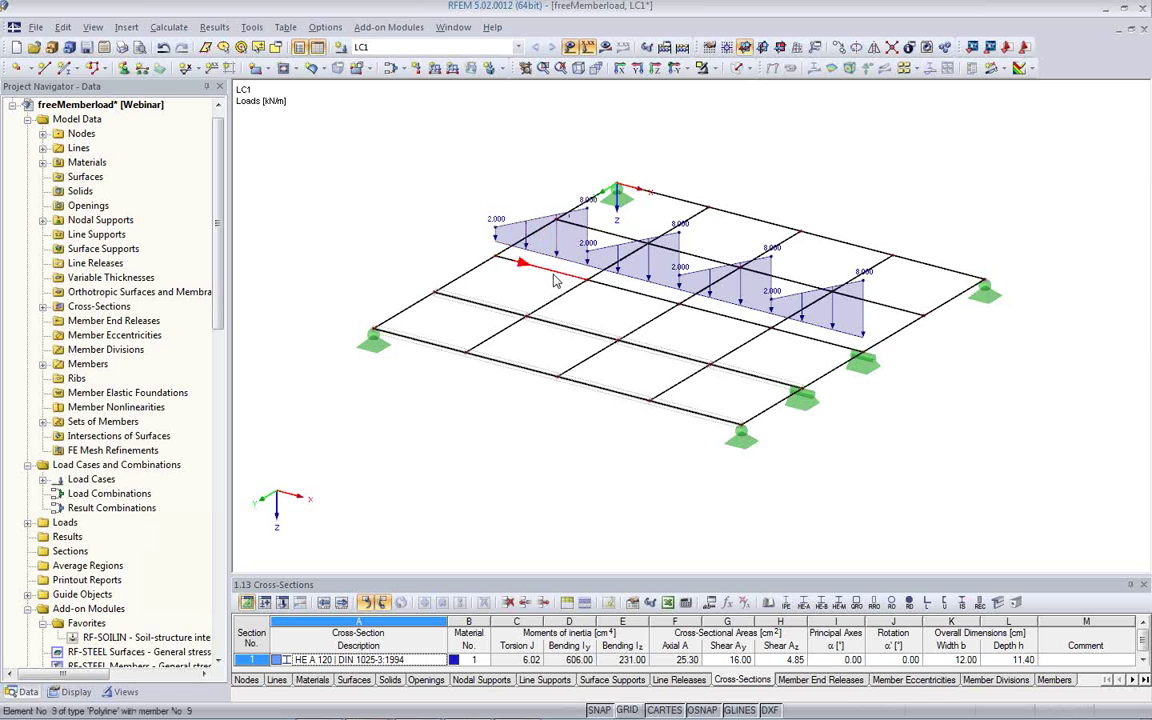
Add the 2 to 8 kN/m trapezoidal load as a list-of-members load over the total length of members 5-8
scroll(548, 353, "up", 3)
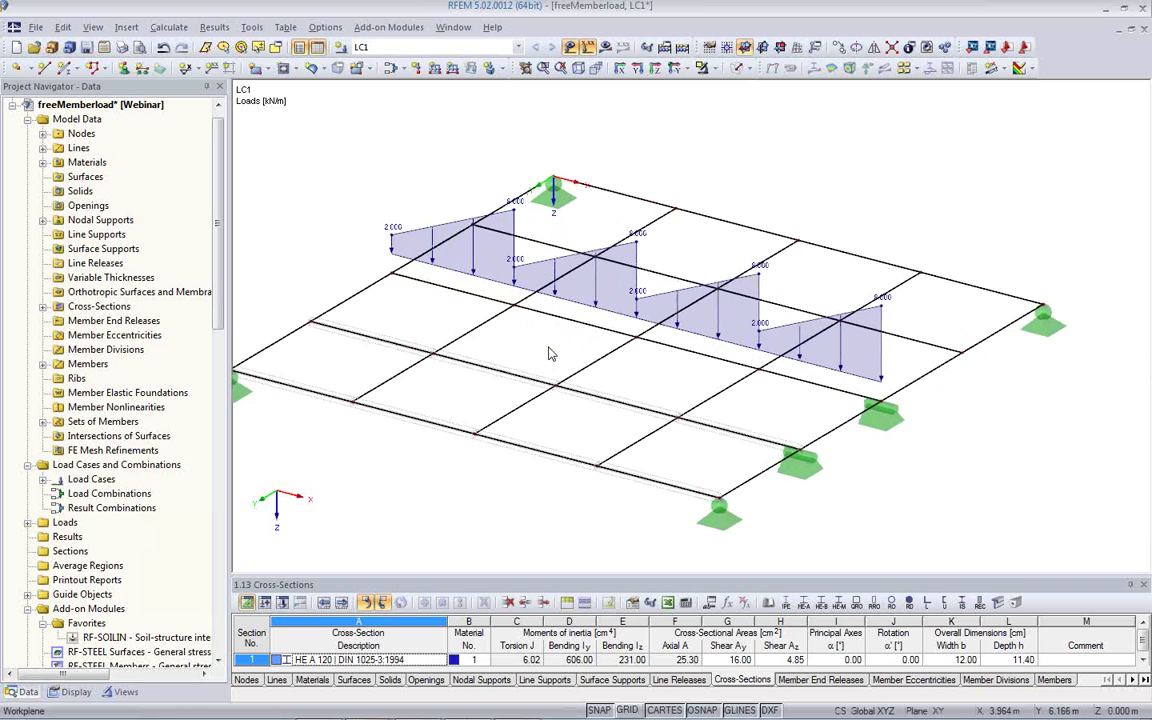
scroll(548, 353, "down", 1)
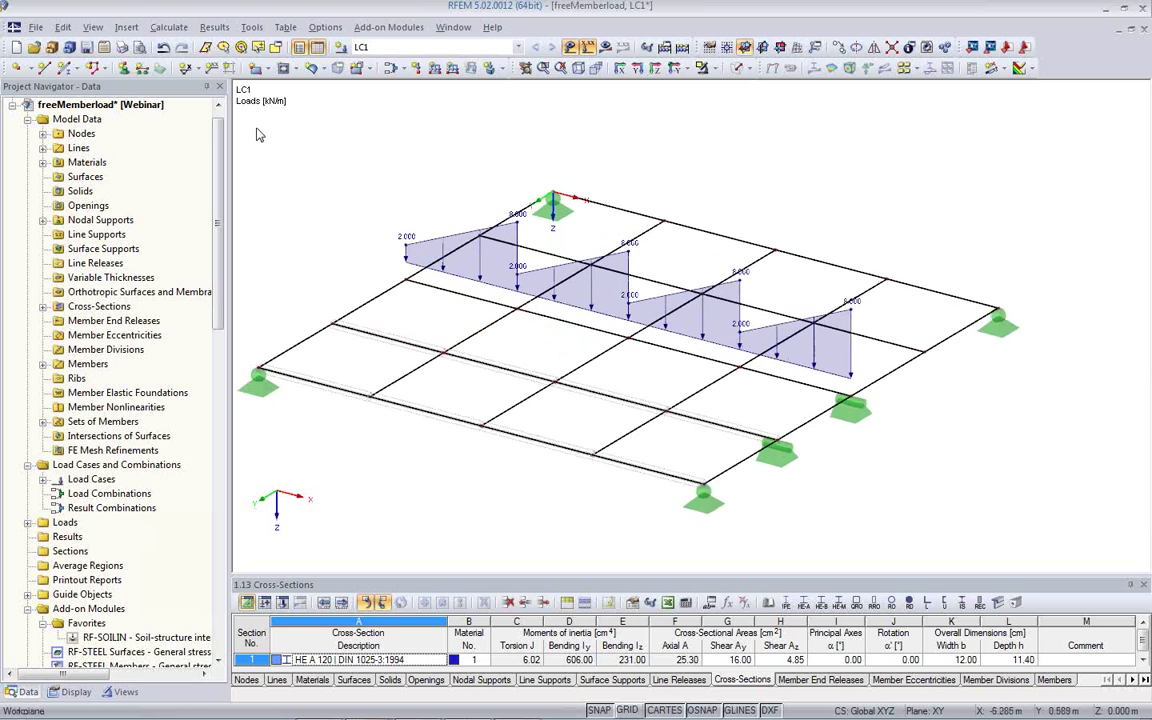
left_click(435, 70)
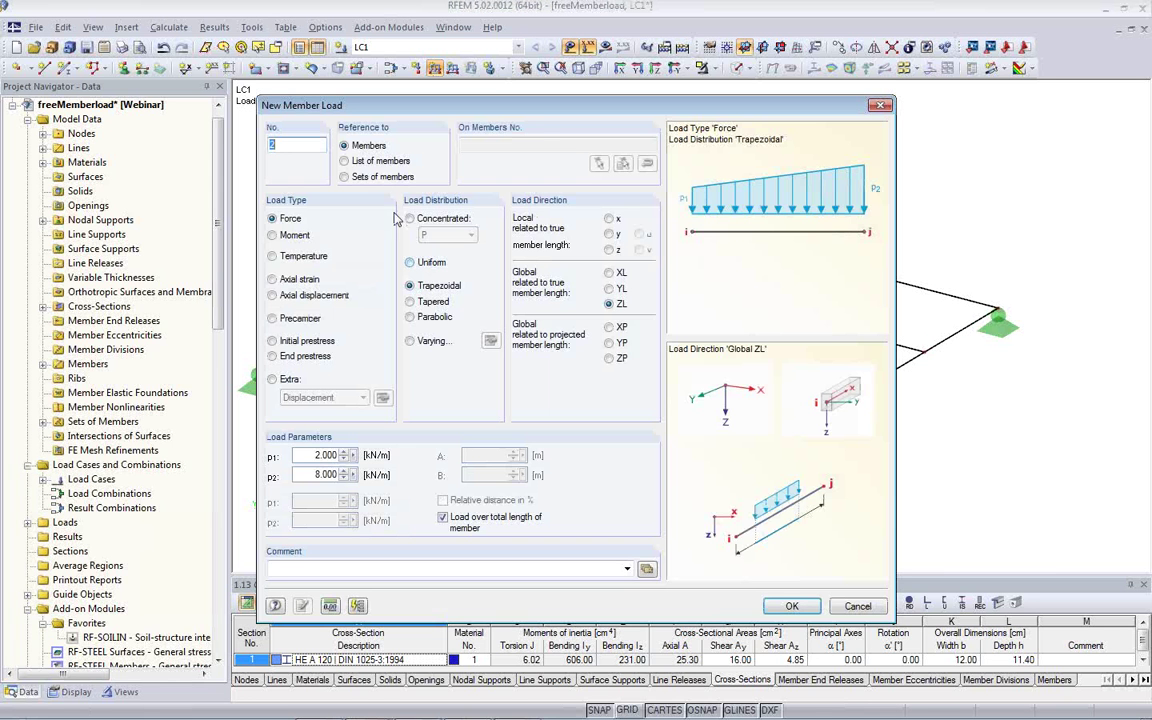
left_click(345, 161)
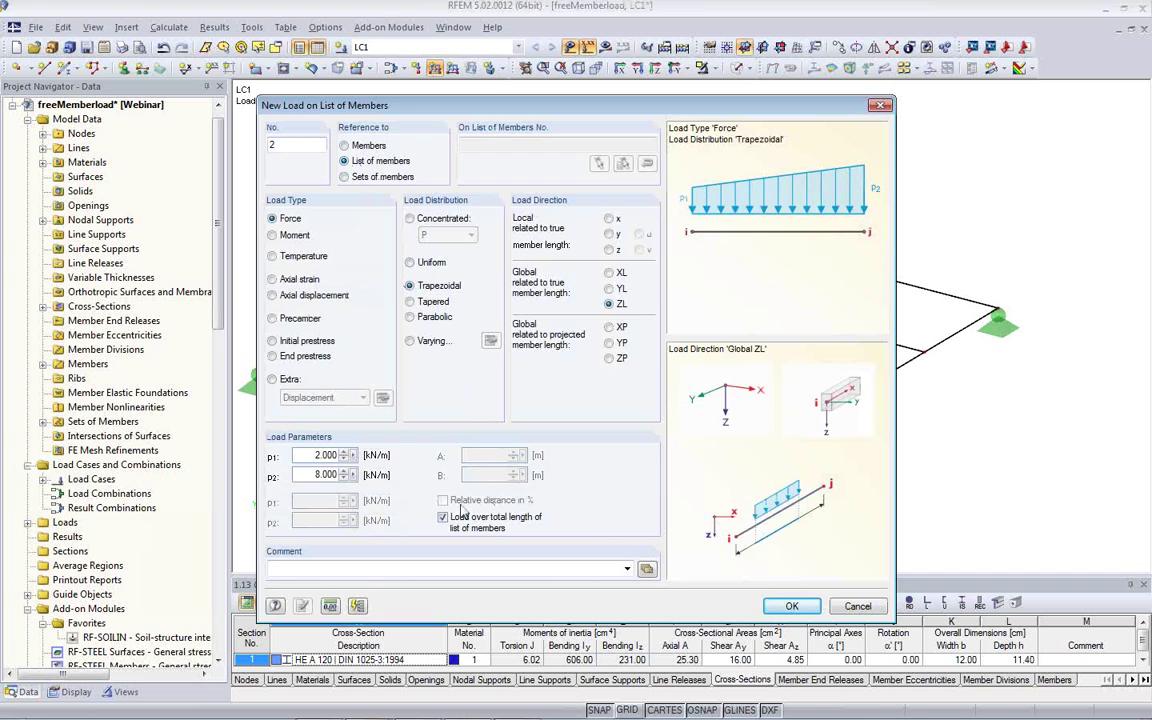
left_click(791, 606)
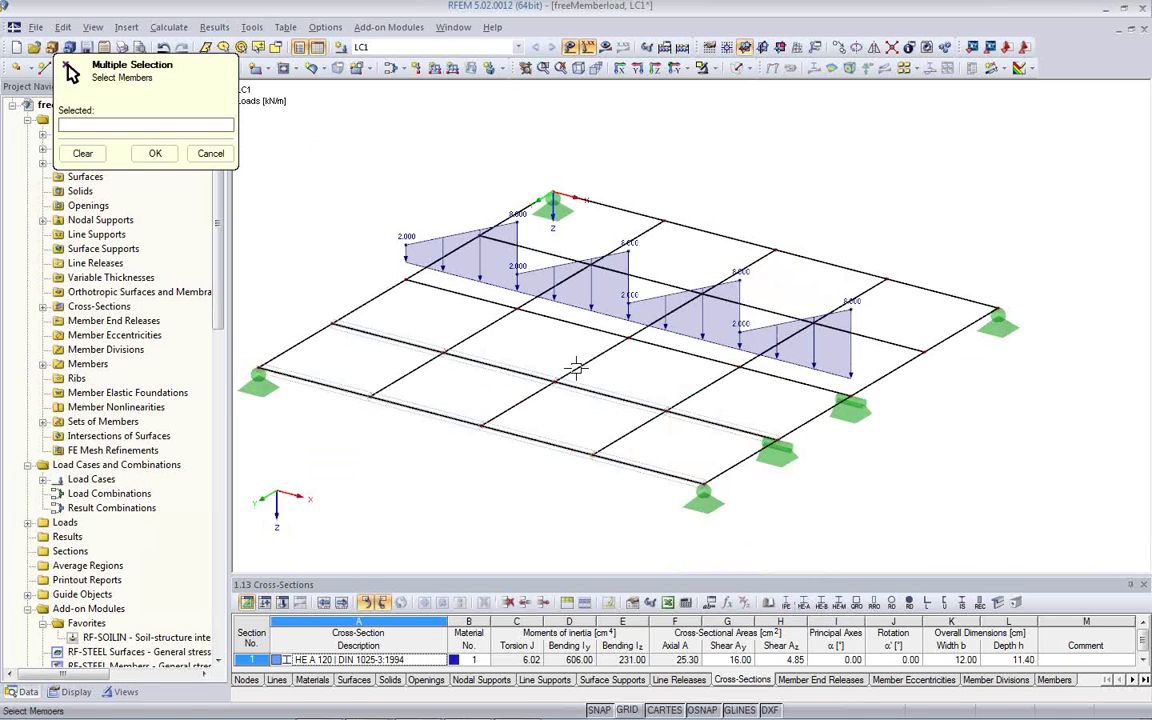
middle_click_drag(650, 316, 602, 271, "ctrl")
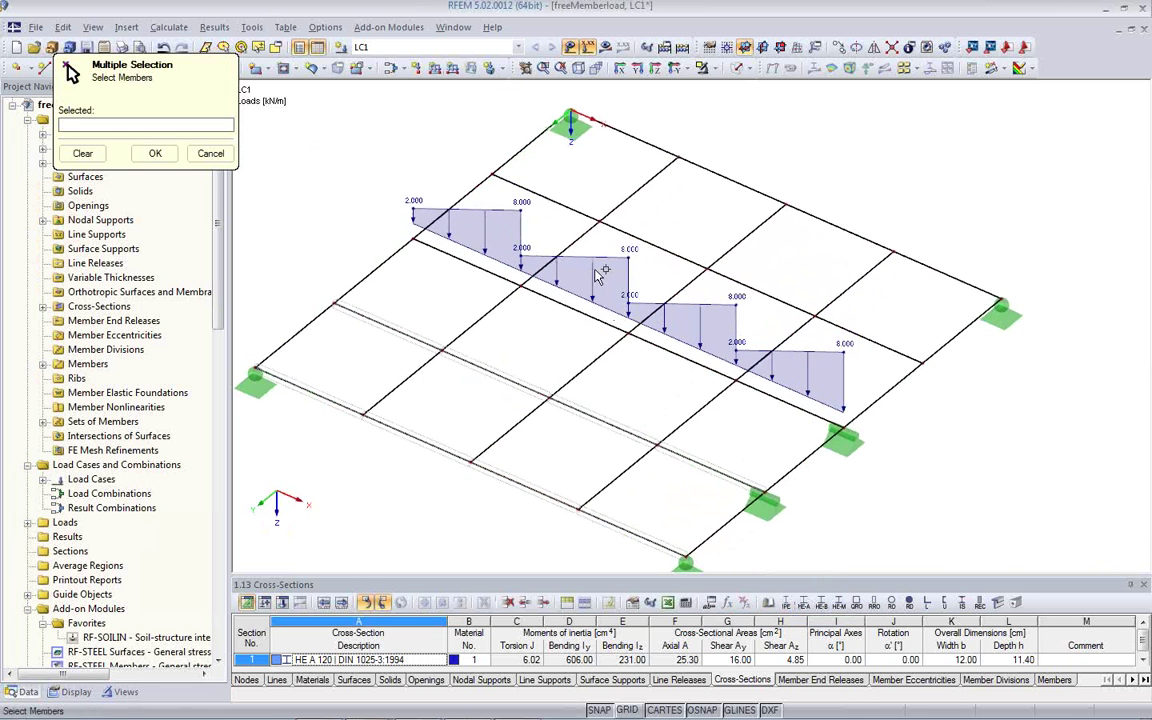
left_click(540, 198)
left_click(661, 252)
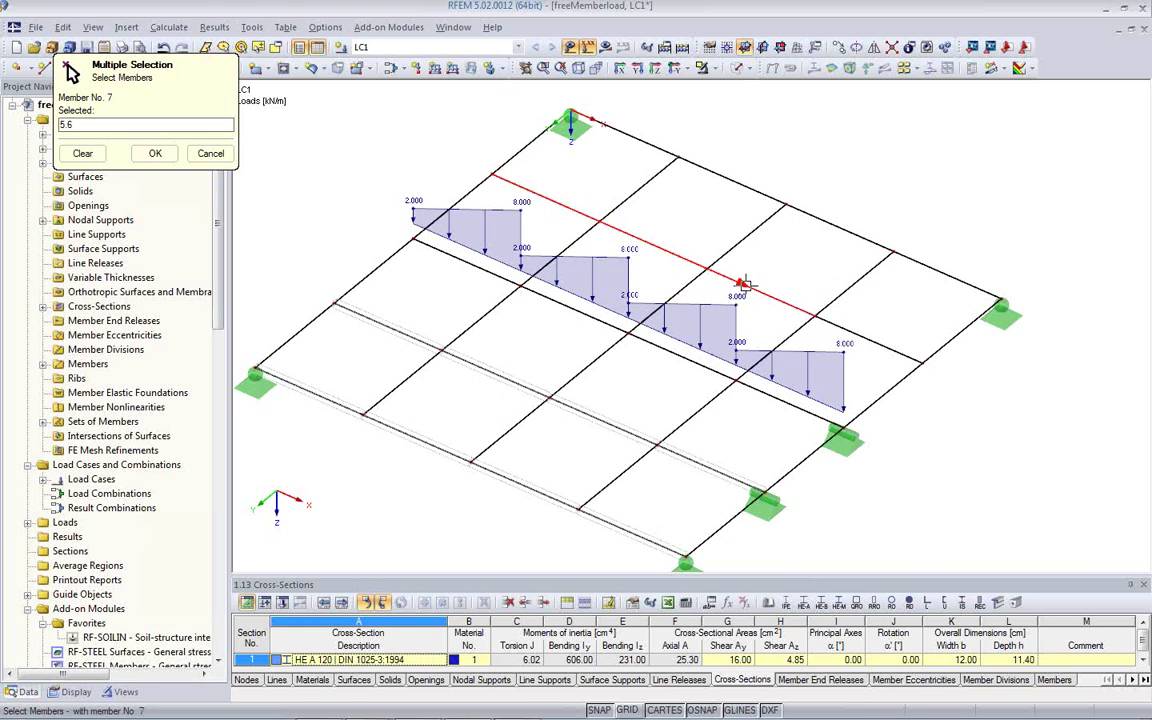
left_click(745, 284)
left_click(868, 333)
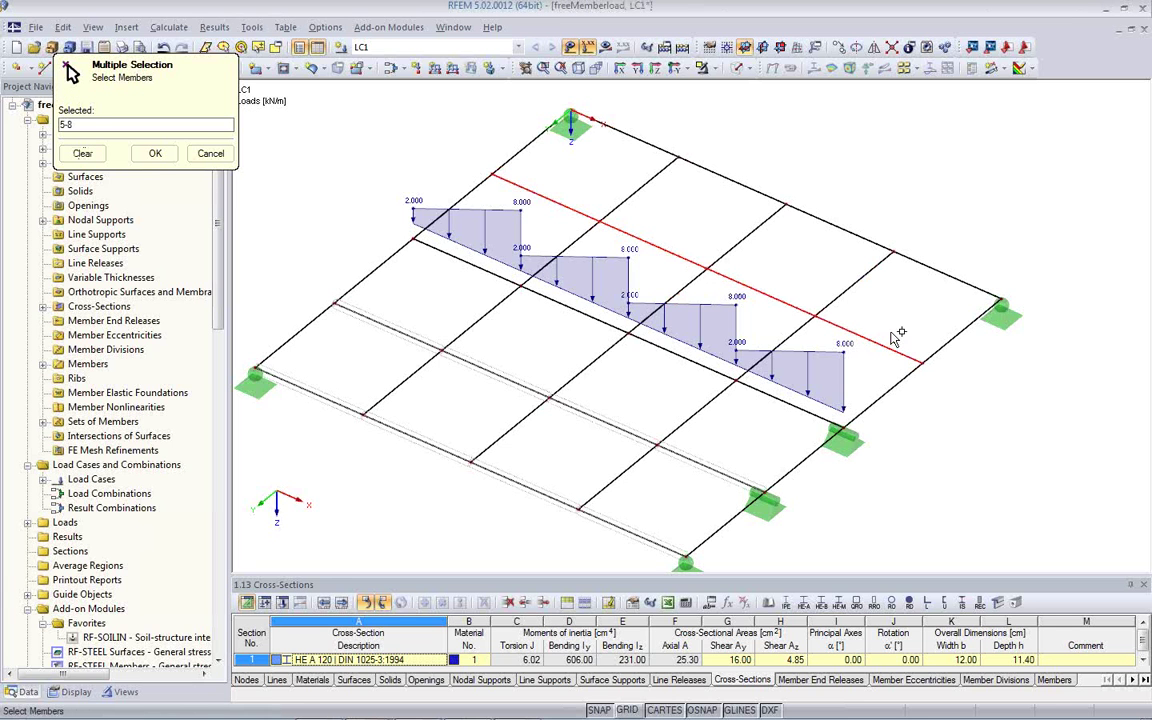
left_click(155, 155)
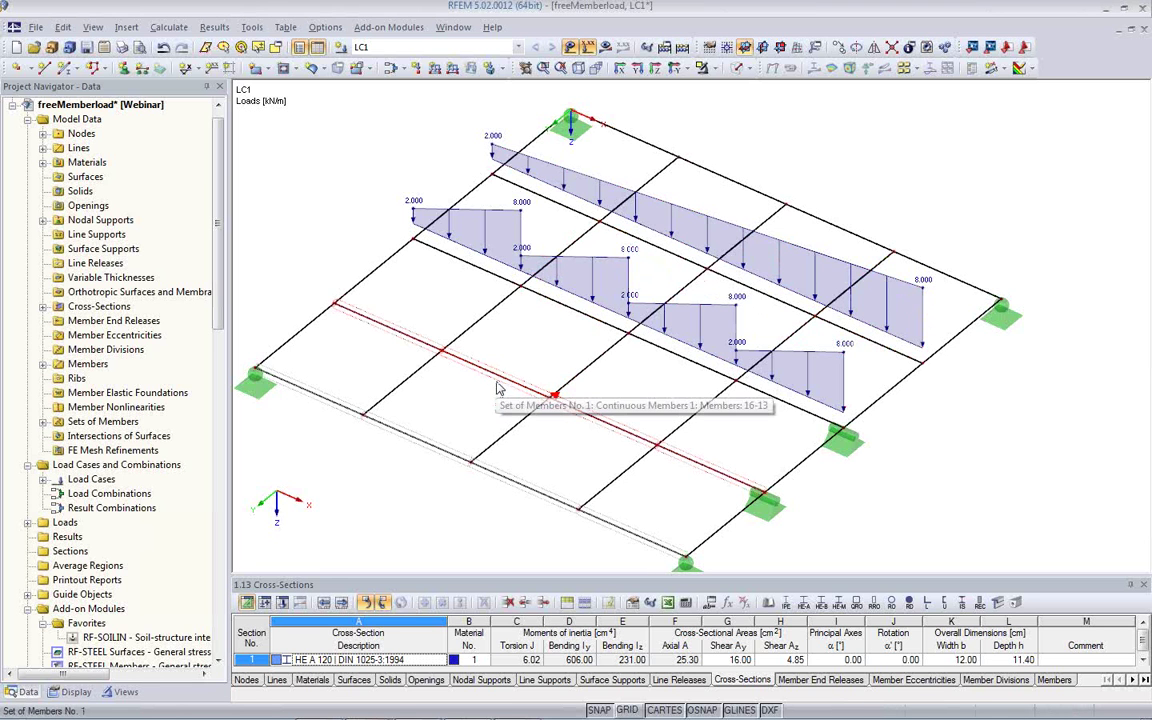
Add the same 2 to 8 kN/m trapezoidal load, referenced to sets of members, onto Continuous Members 1
left_click(434, 67)
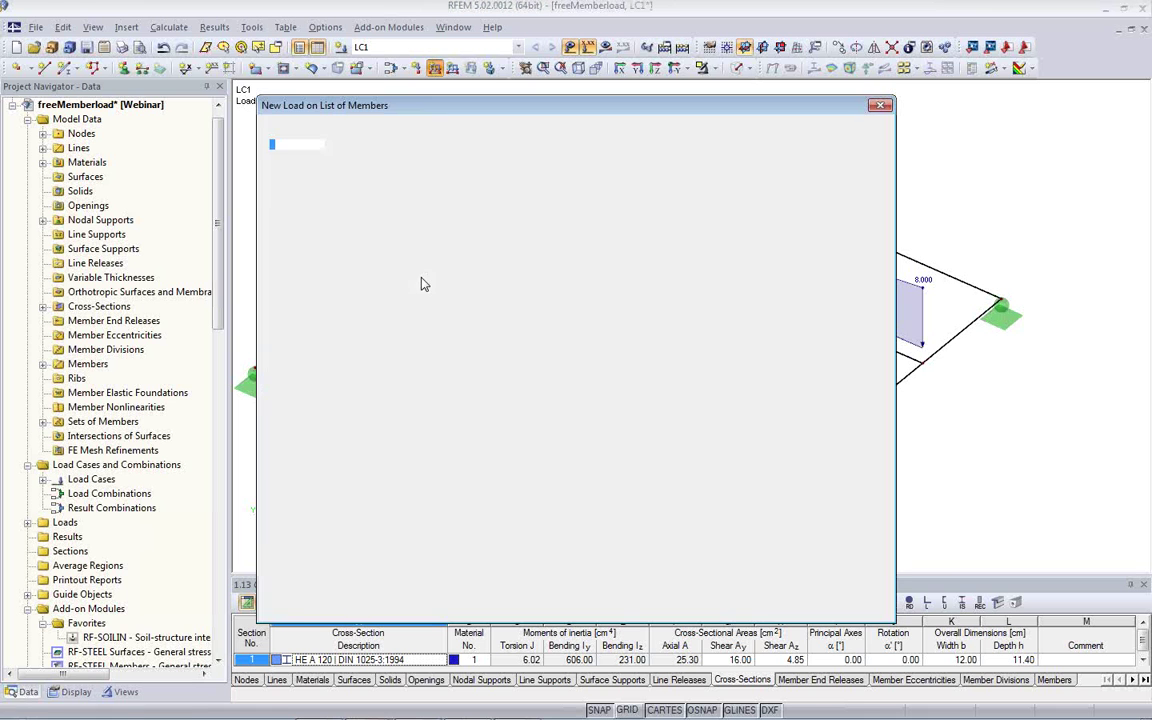
left_click(345, 177)
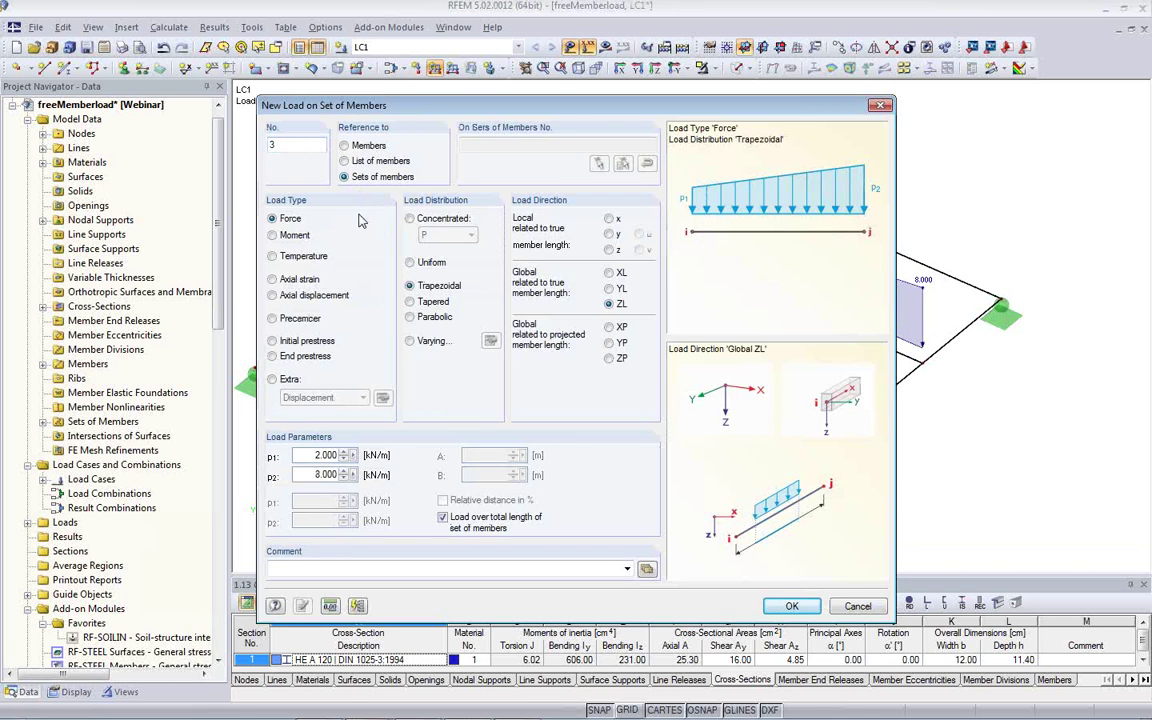
left_click(790, 606)
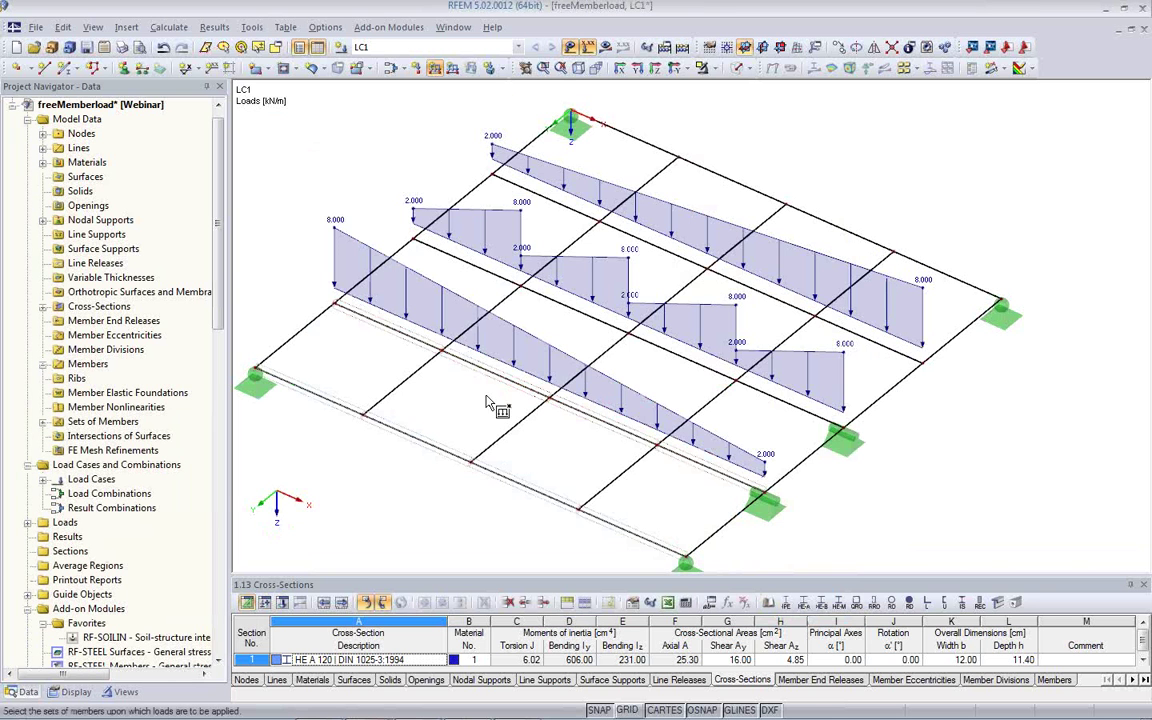
key("Escape")
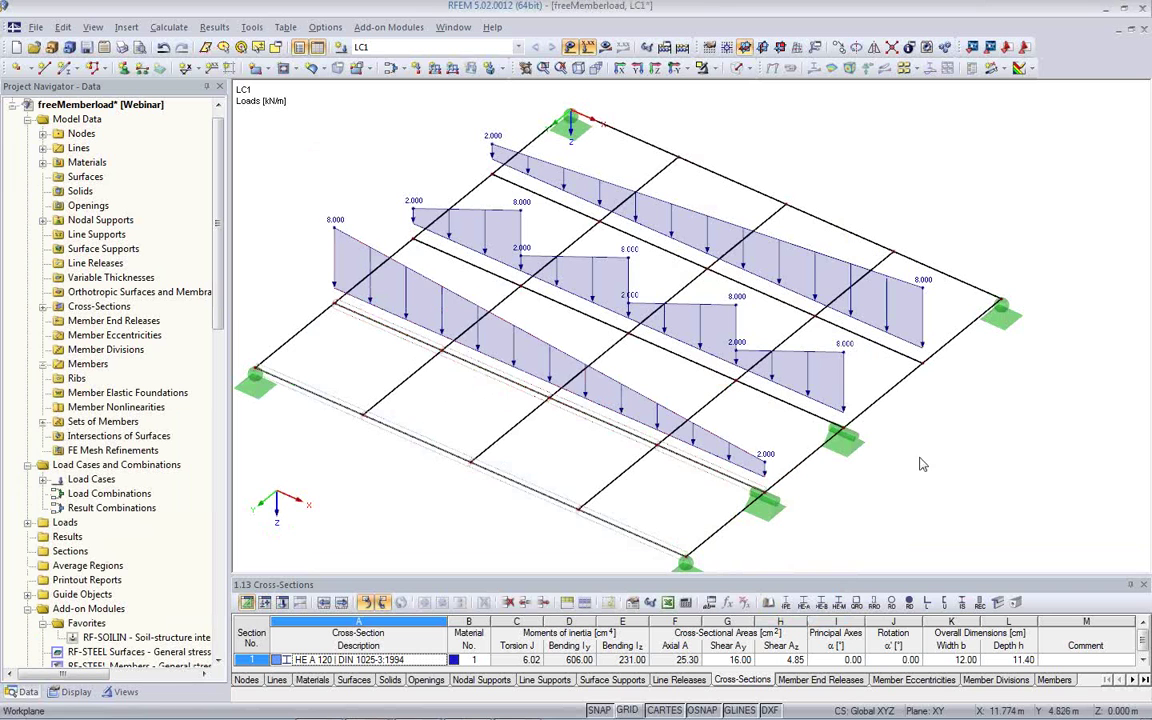
Reverse the orientation of the loaded member set Continuous Members 1 and compare the three load distributions
right_click(501, 390)
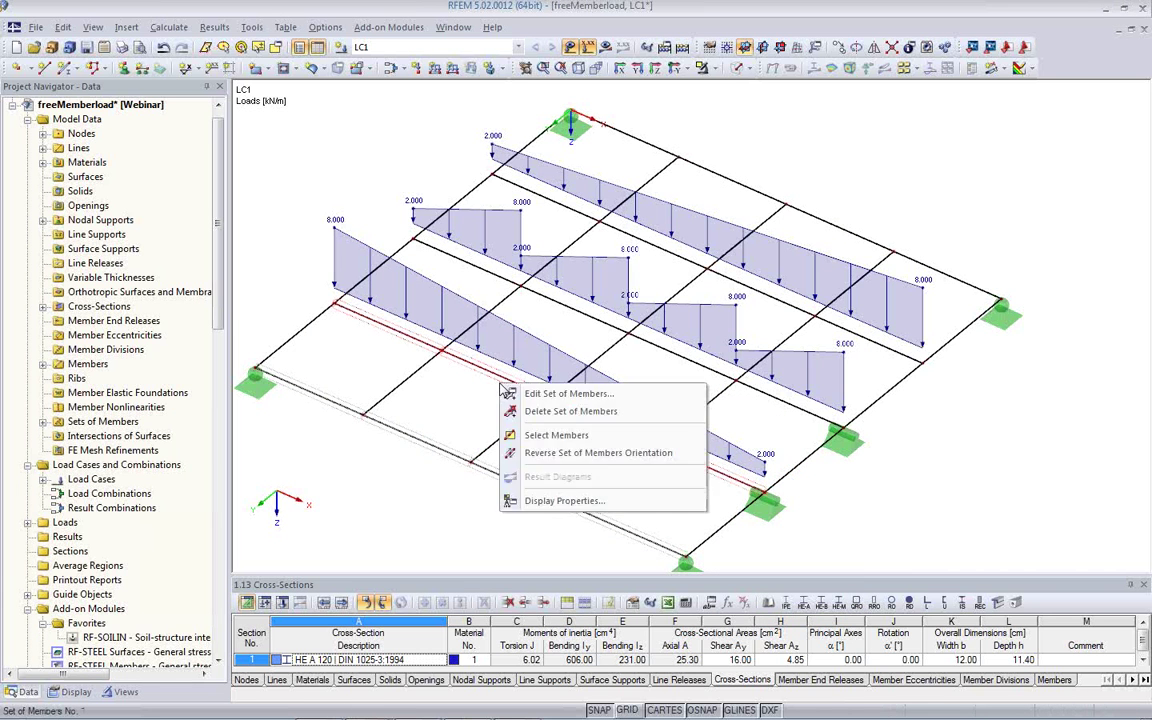
left_click(549, 455)
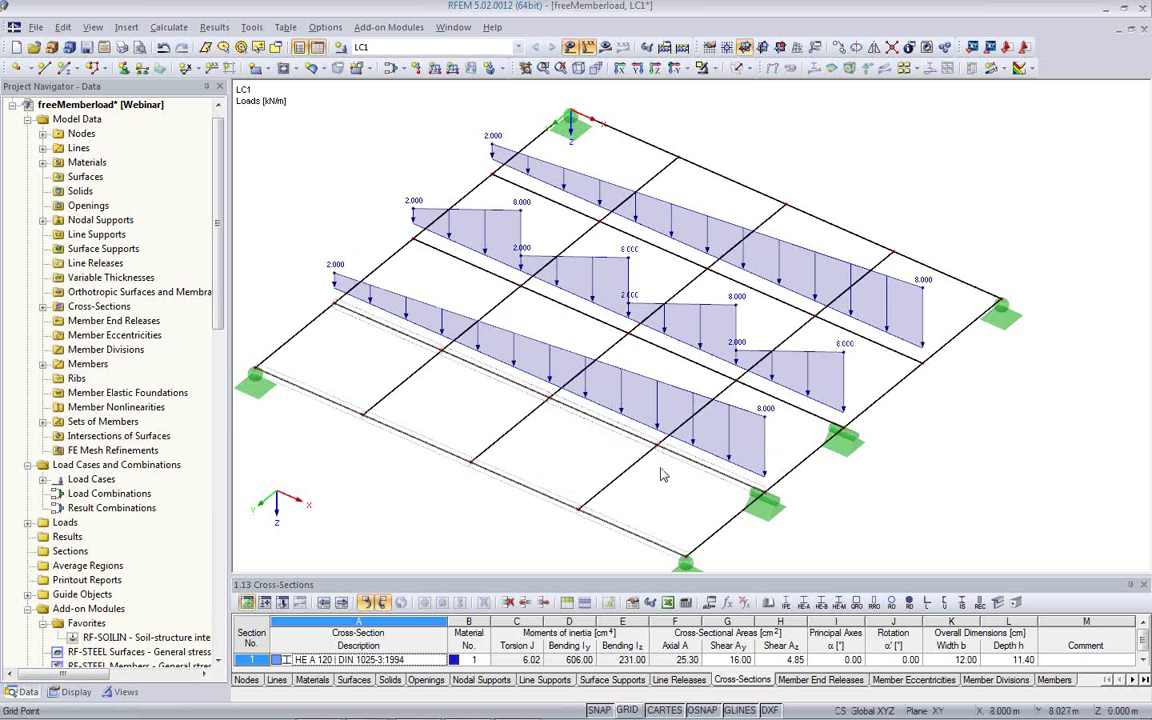
middle_click_drag(596, 425, 694, 474, "ctrl")
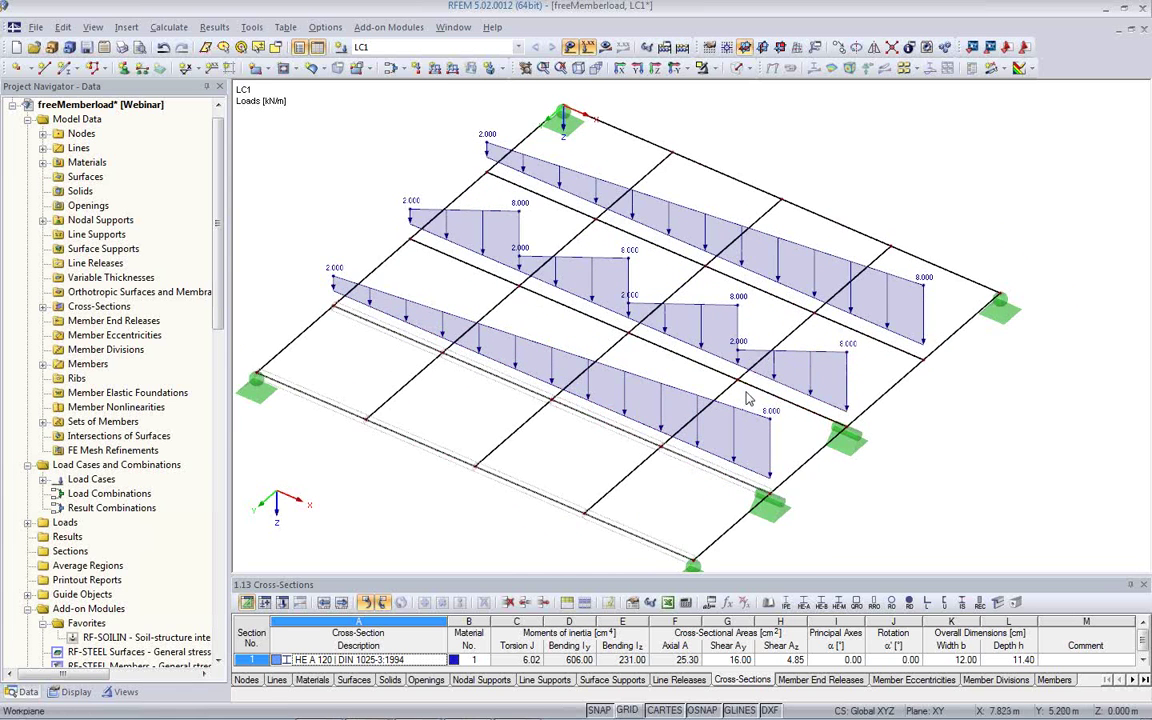
scroll(745, 398, "up", 2)
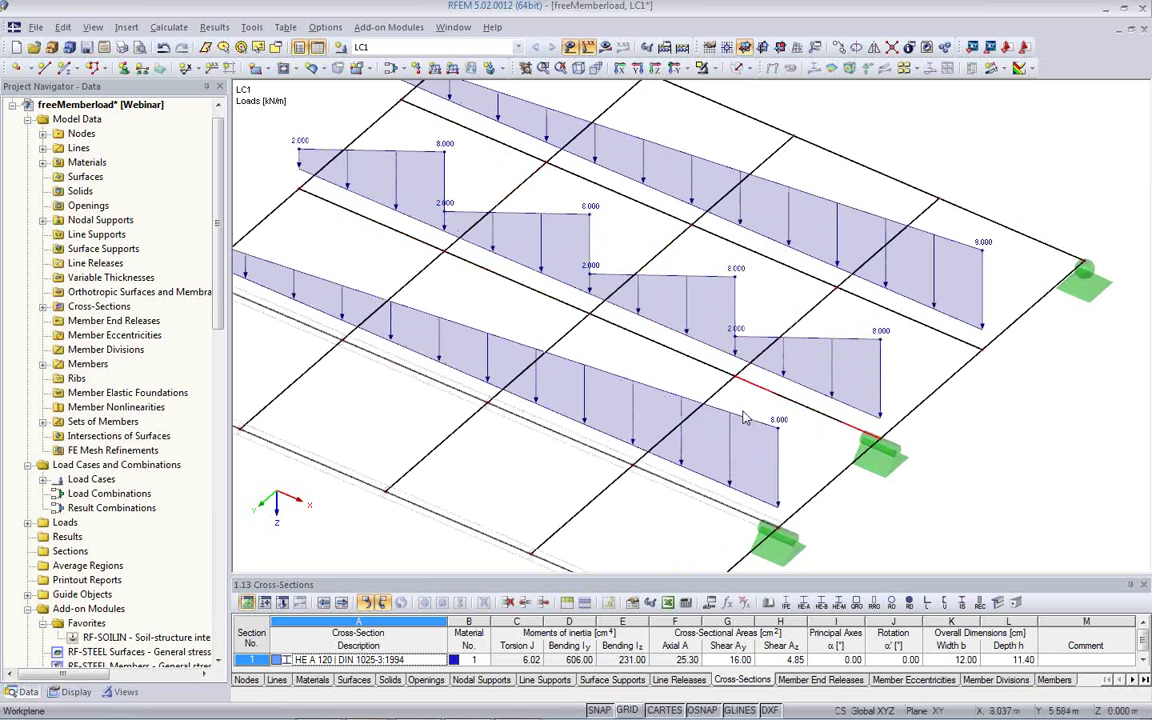
middle_click_drag(760, 384, 761, 383, "ctrl")
scroll(760, 384, "down", 3)
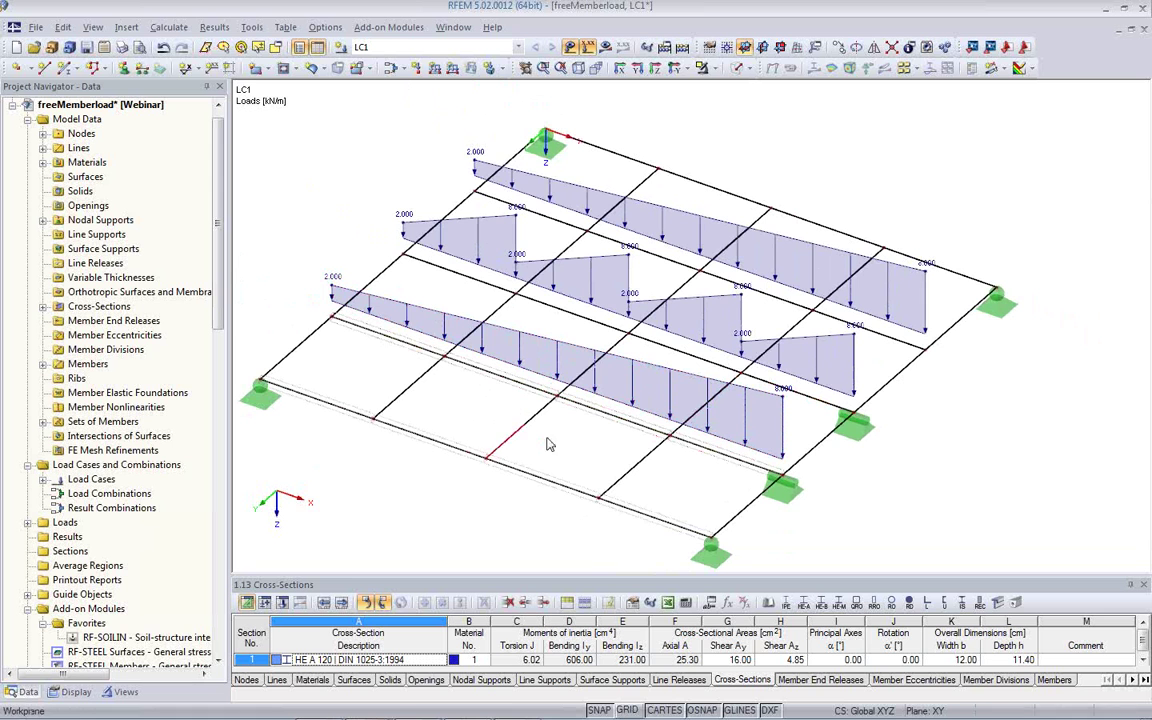
Turn on the work plane grid and move the middle node of Continuous Members 1 off its straight line toward negative X
left_click(628, 710)
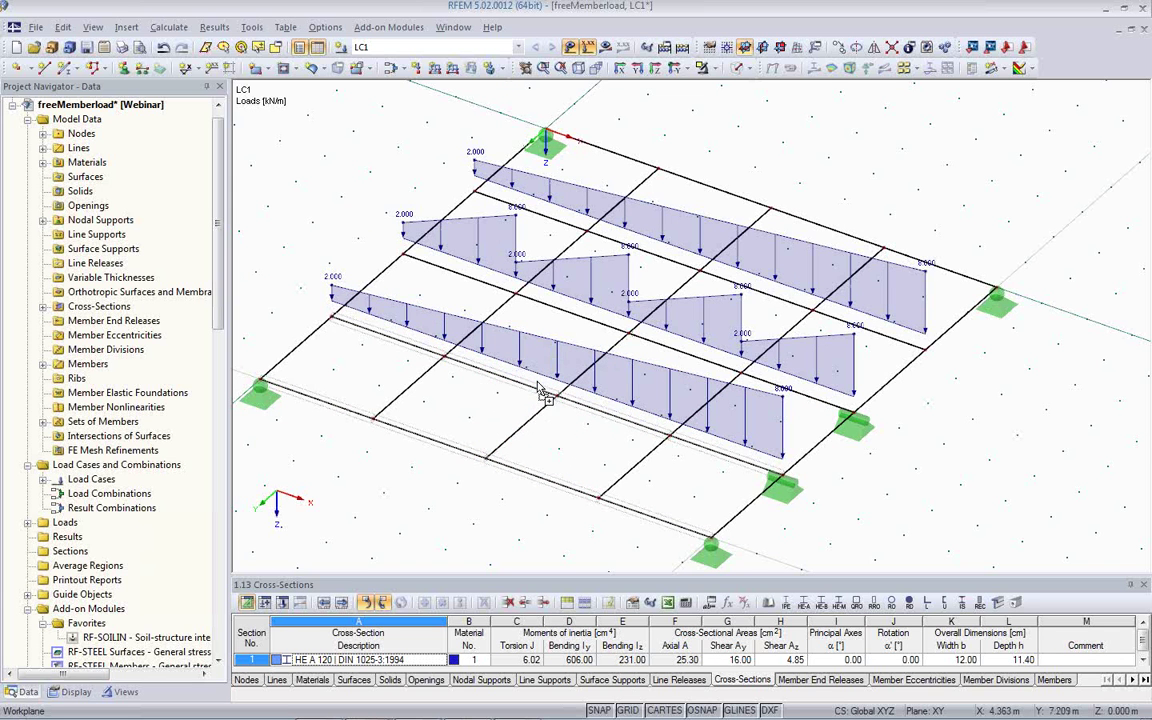
left_click(500, 394)
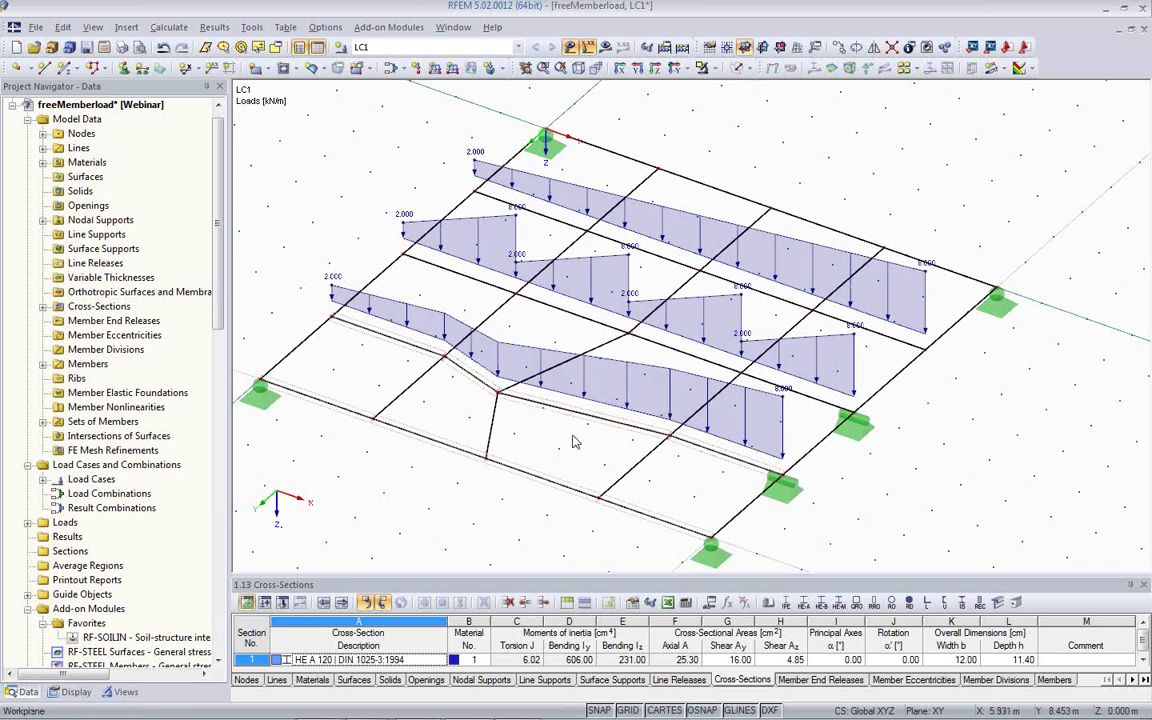
middle_click_drag(567, 447, 563, 381, "ctrl")
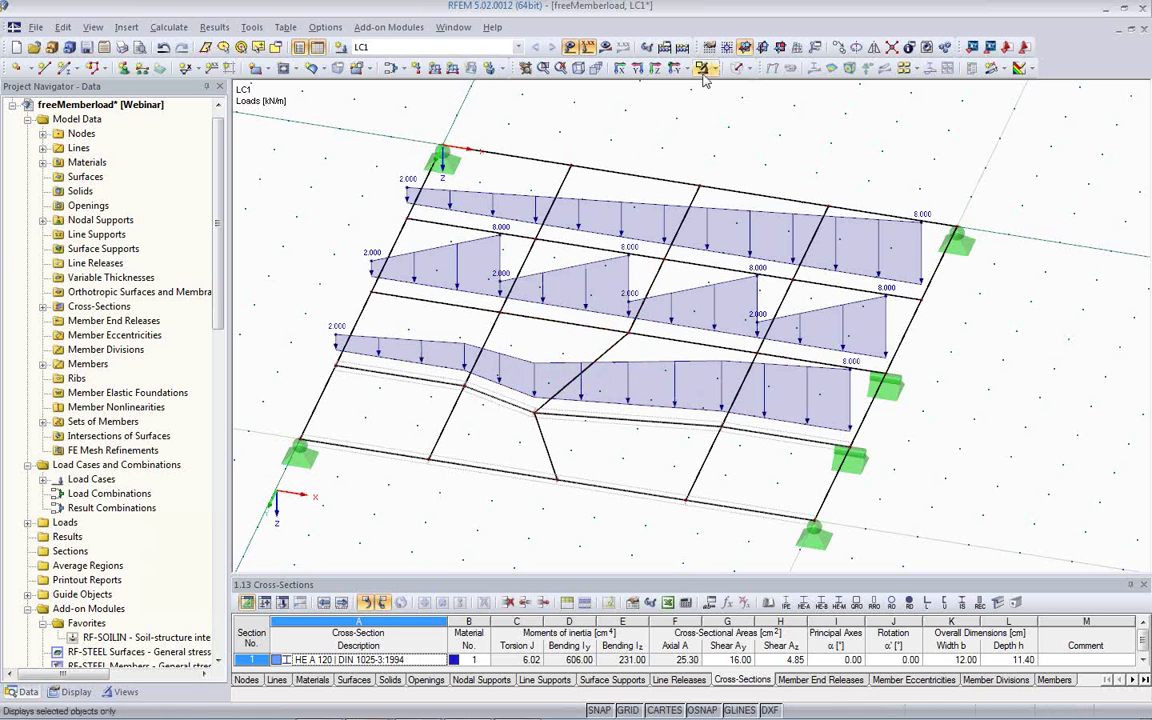
Set the work plane origin at the node at 5,5,0, and shift it and the adjacent node at 5,2.5,0 to X 4 m
left_click(727, 50)
left_click(629, 331)
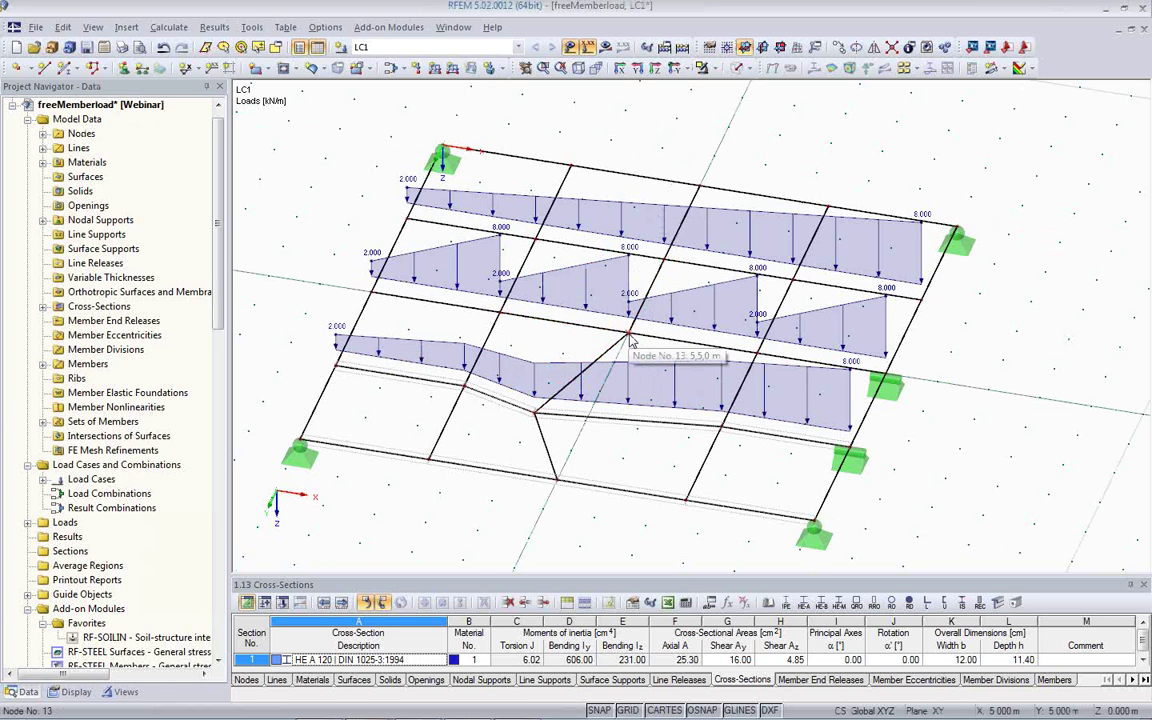
left_click(628, 336)
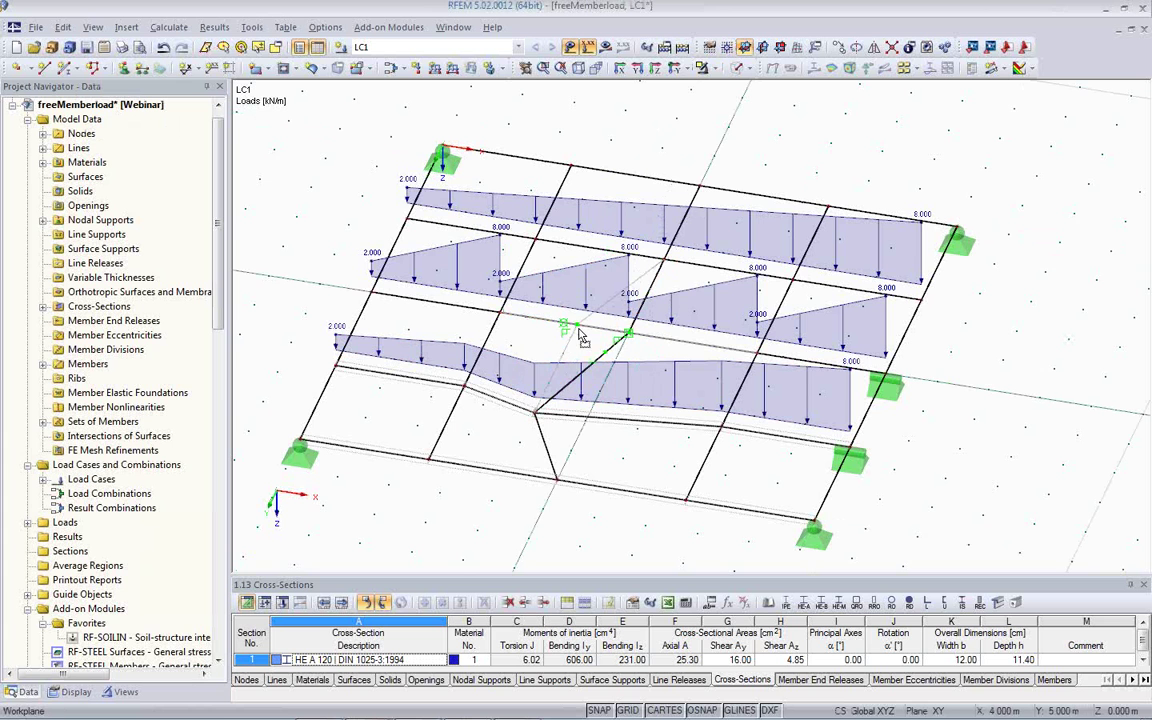
left_click_drag(579, 329, 578, 327)
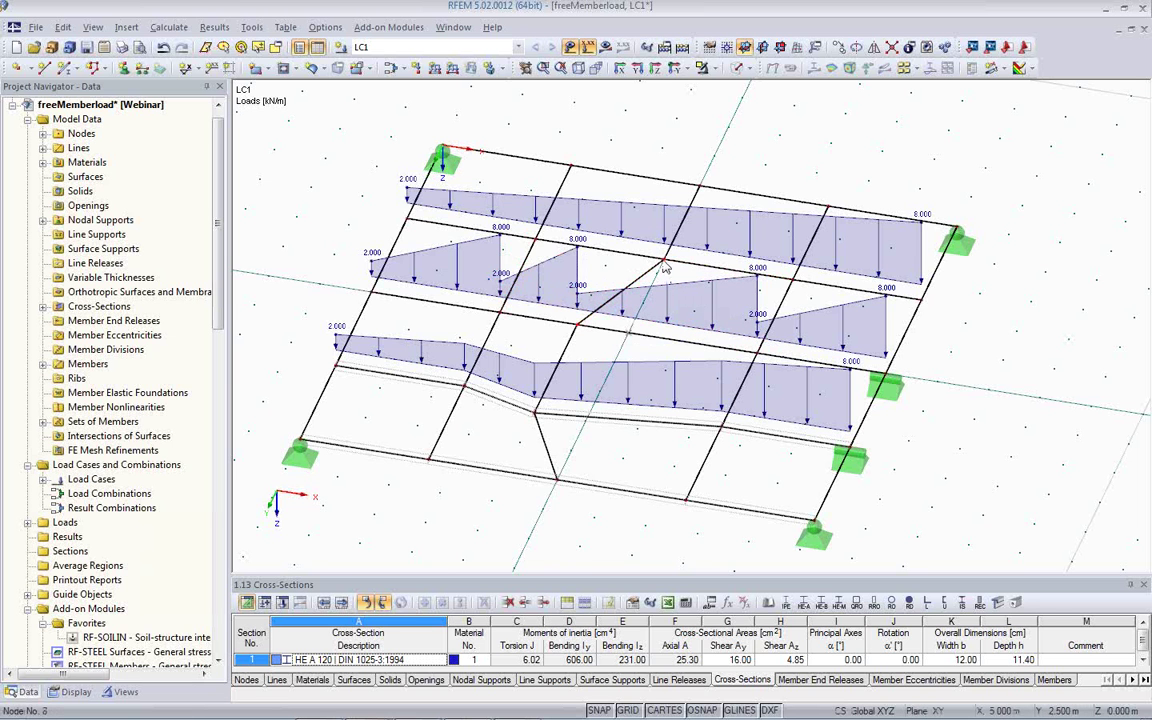
left_click_drag(665, 268, 612, 250)
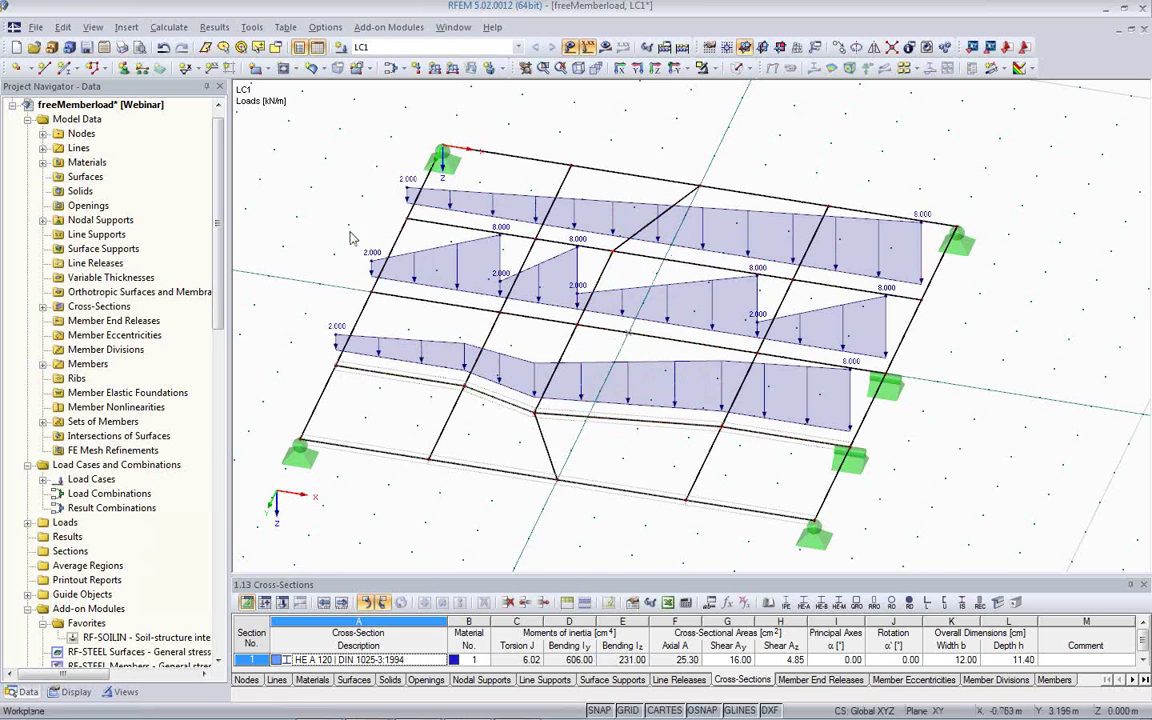
Create a second load case LC2 with the description "2" and the Imposed action category
middle_click_drag(600, 338, 560, 343, "ctrl")
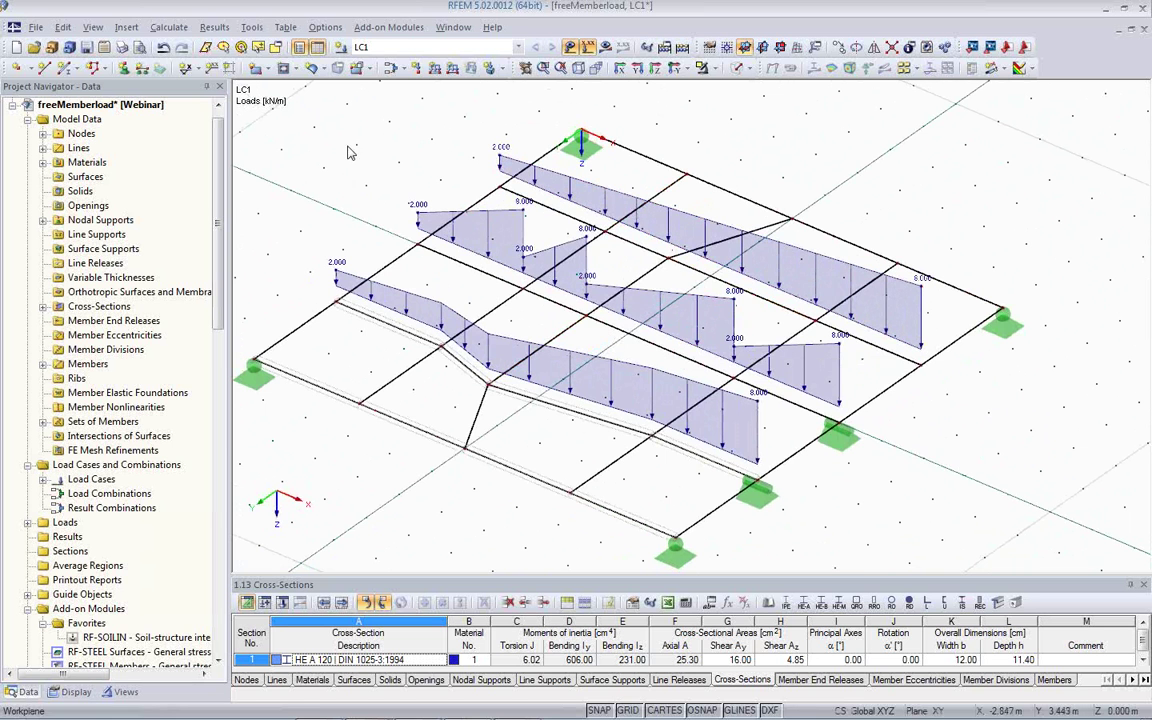
left_click(341, 50)
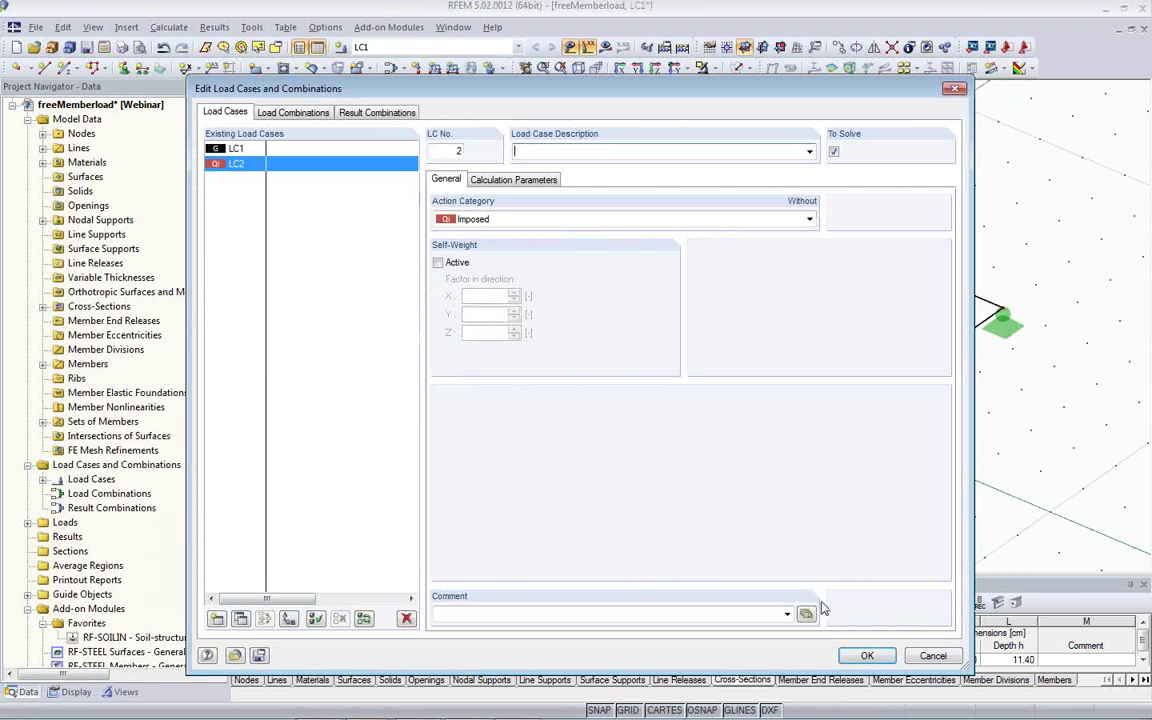
type("2")
left_click(866, 656)
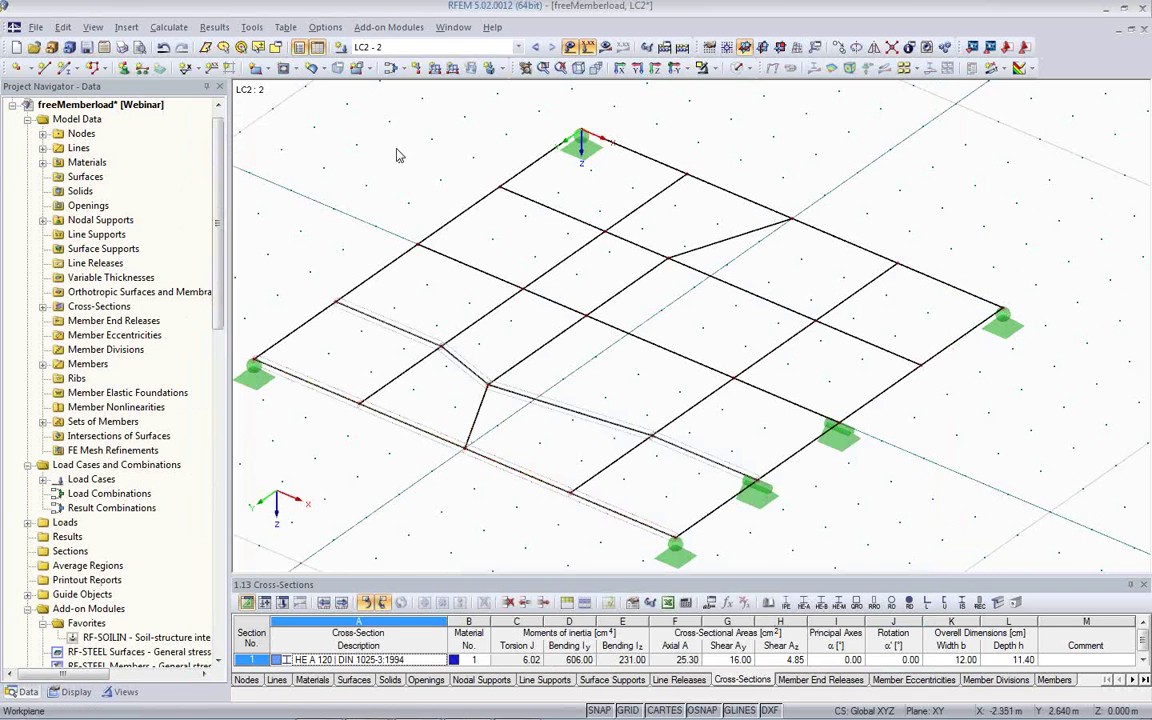
Set up a free line load conversion to member loads in the ZL direction, with magnitudes of 5 and 10 kN/m
left_click(251, 27)
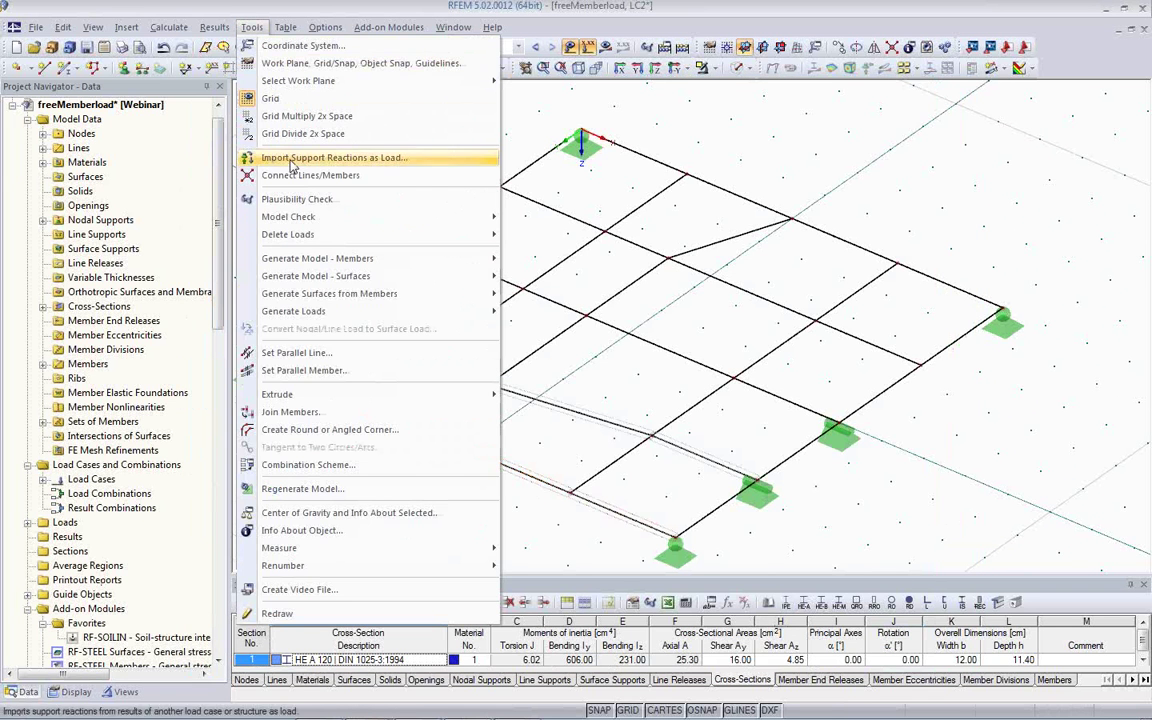
mouse_move(282, 311)
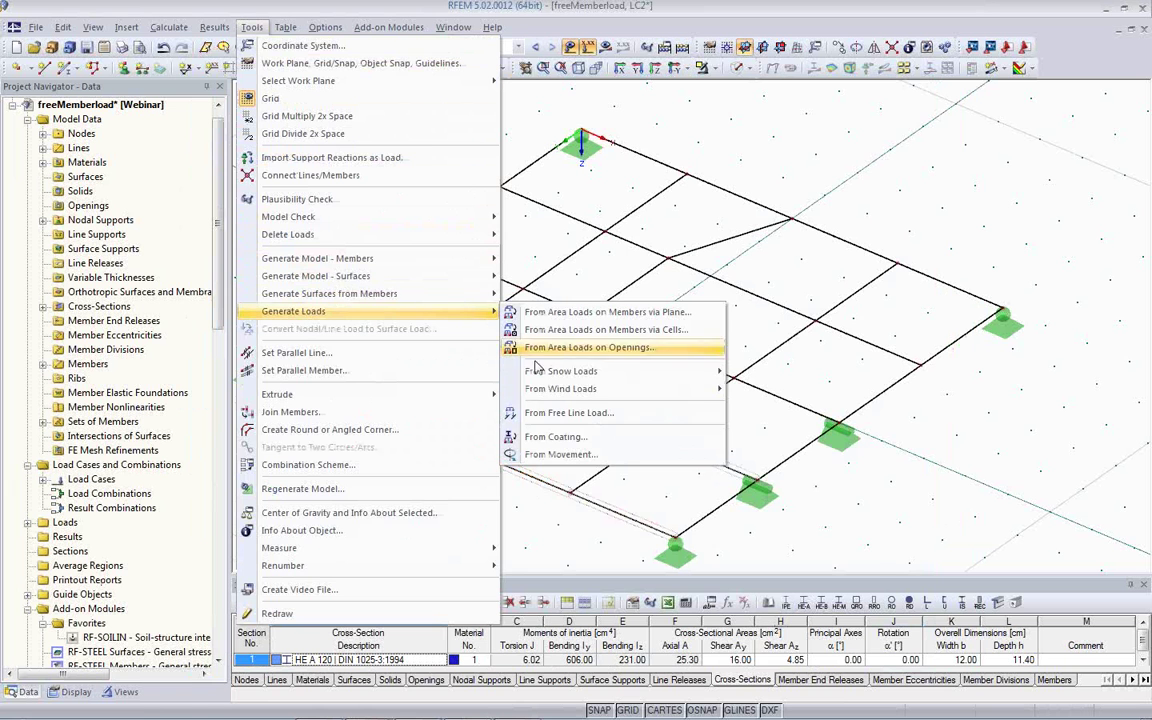
left_click(584, 420)
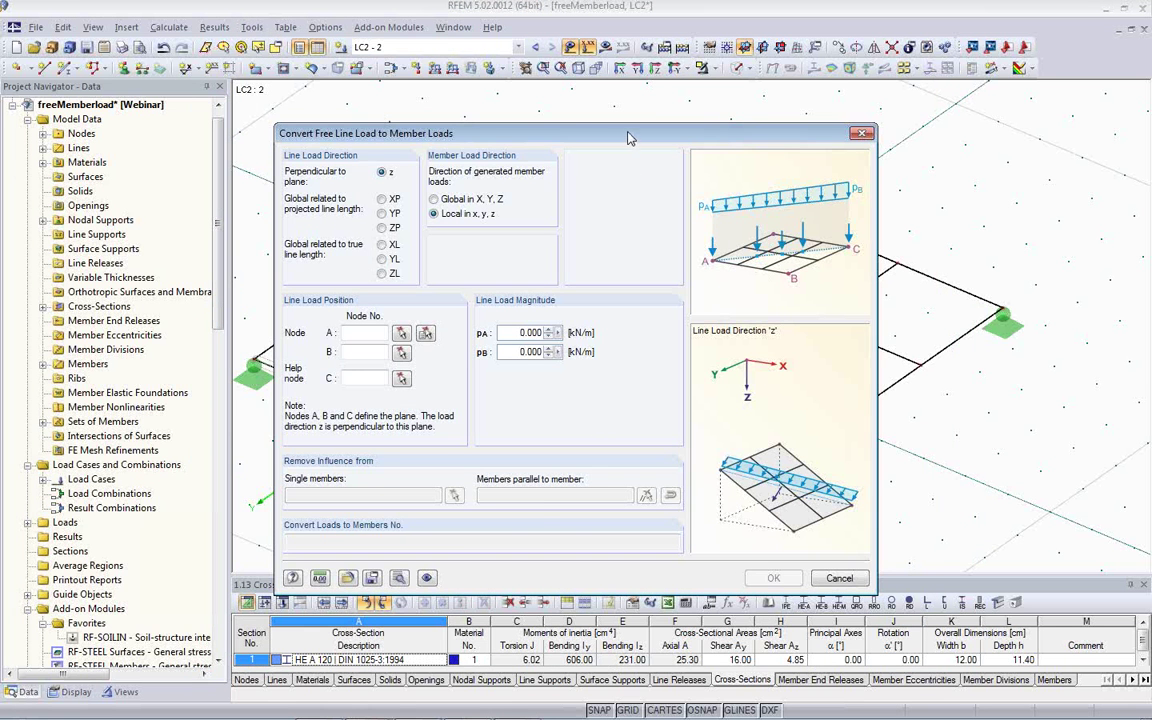
left_click_drag(628, 137, 210, 255)
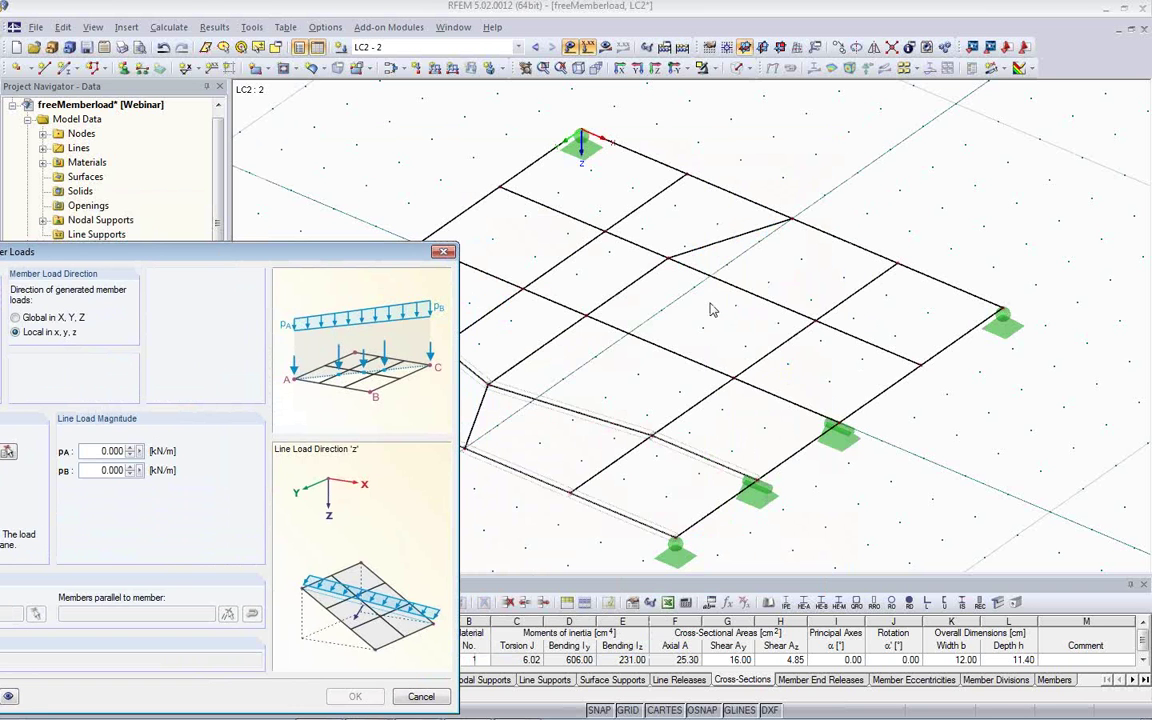
left_click_drag(355, 254, 549, 121)
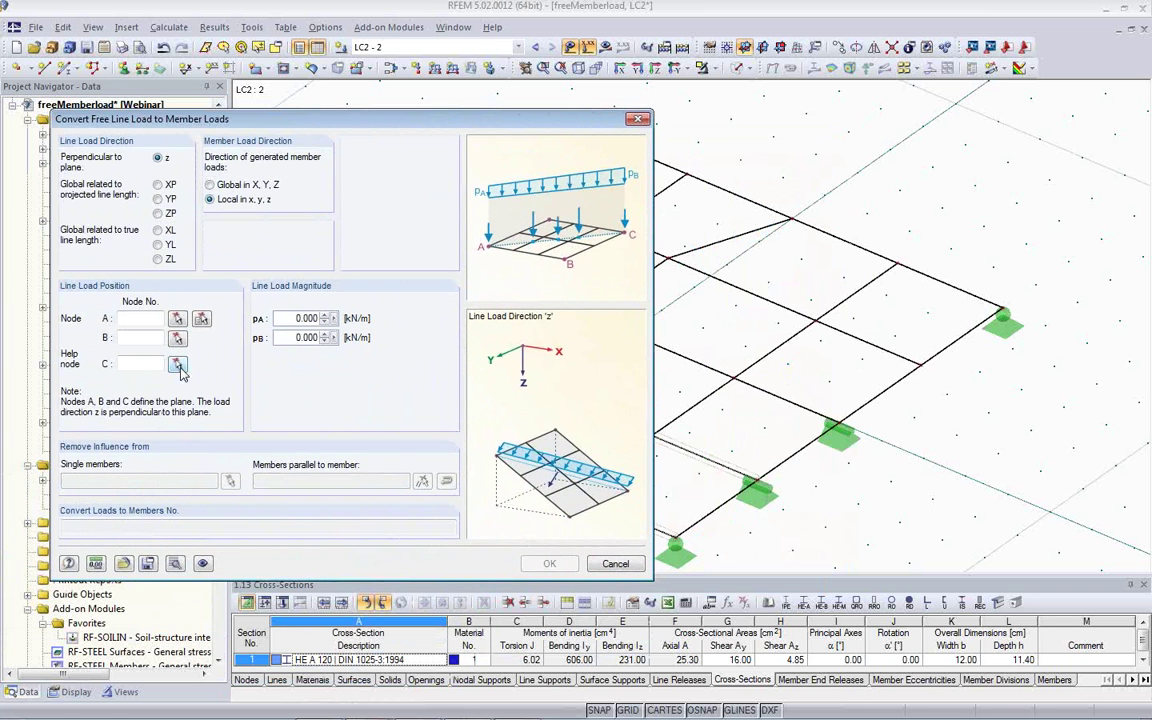
left_click(157, 260)
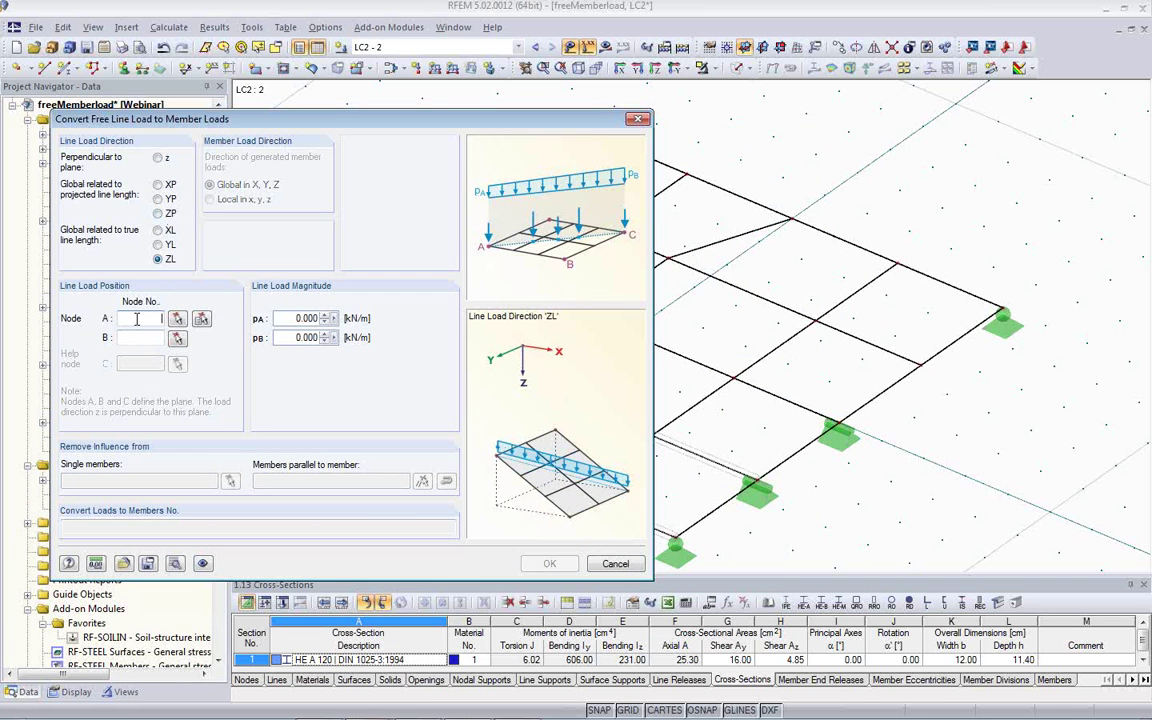
left_click(290, 318)
type("5")
Position the free line load diagonally from node 23 to node 4 and generate the member loads from it
left_click(201, 318)
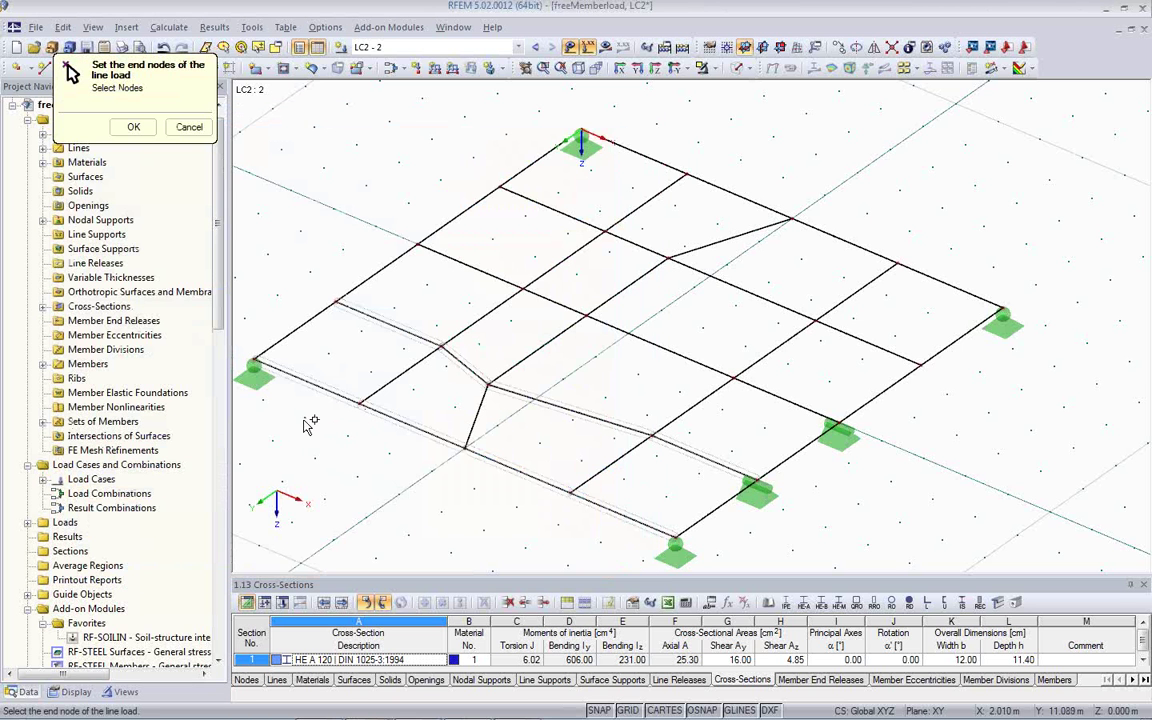
left_click(465, 448)
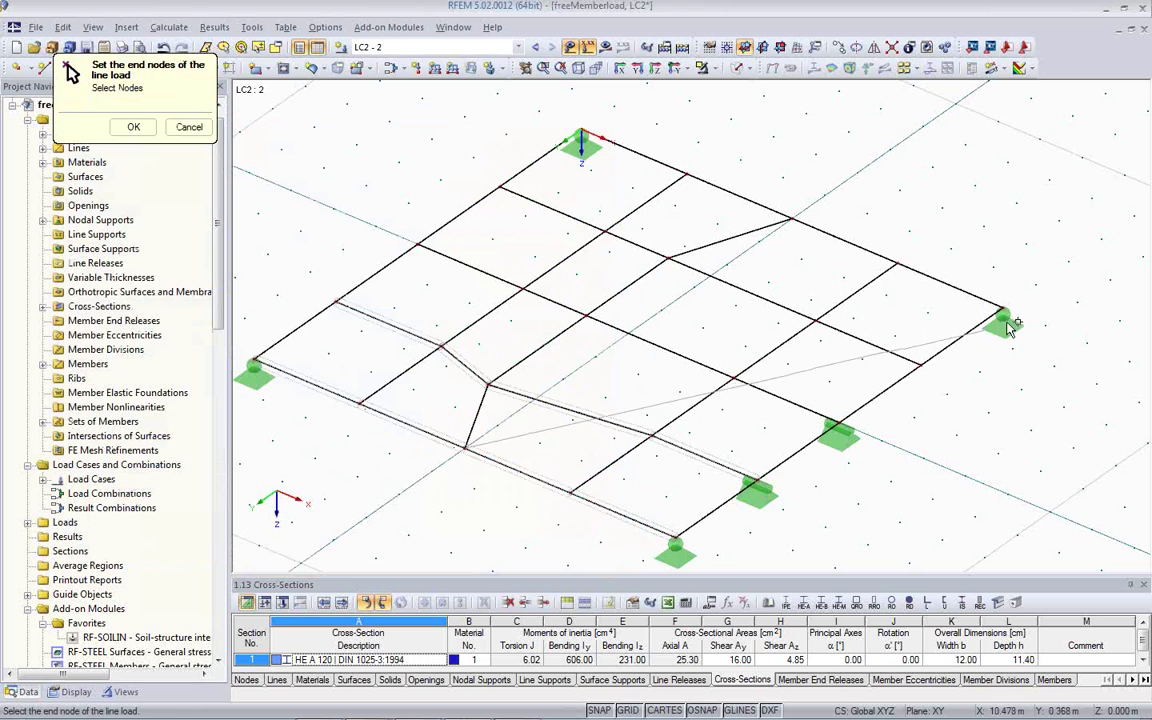
left_click(902, 262)
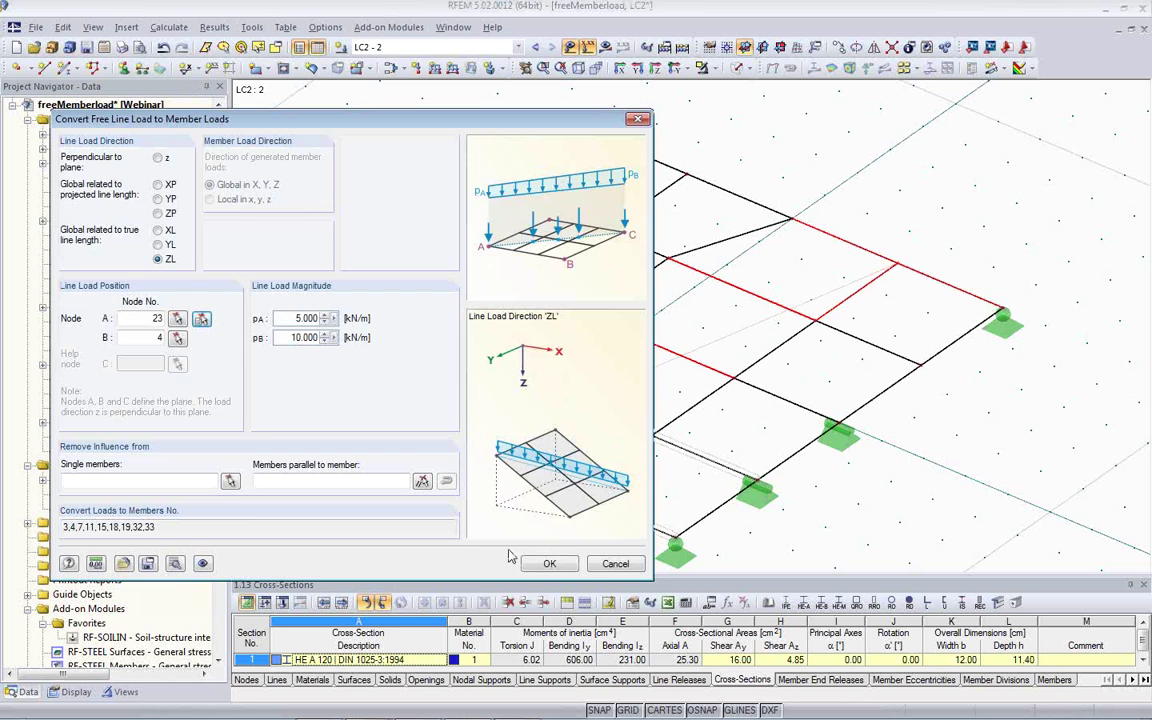
left_click(549, 566)
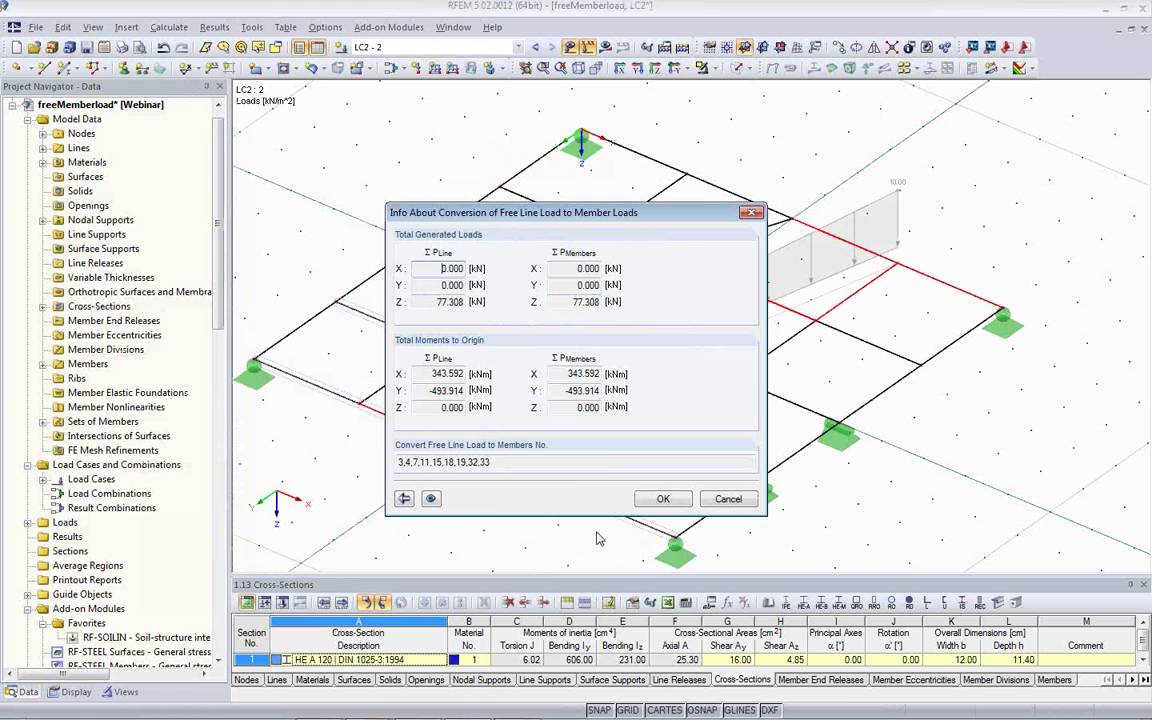
left_click(645, 500)
Calculate load case 2 and display the bending moments M-y of the grillage members
middle_click_drag(645, 500, 420, 378, "ctrl")
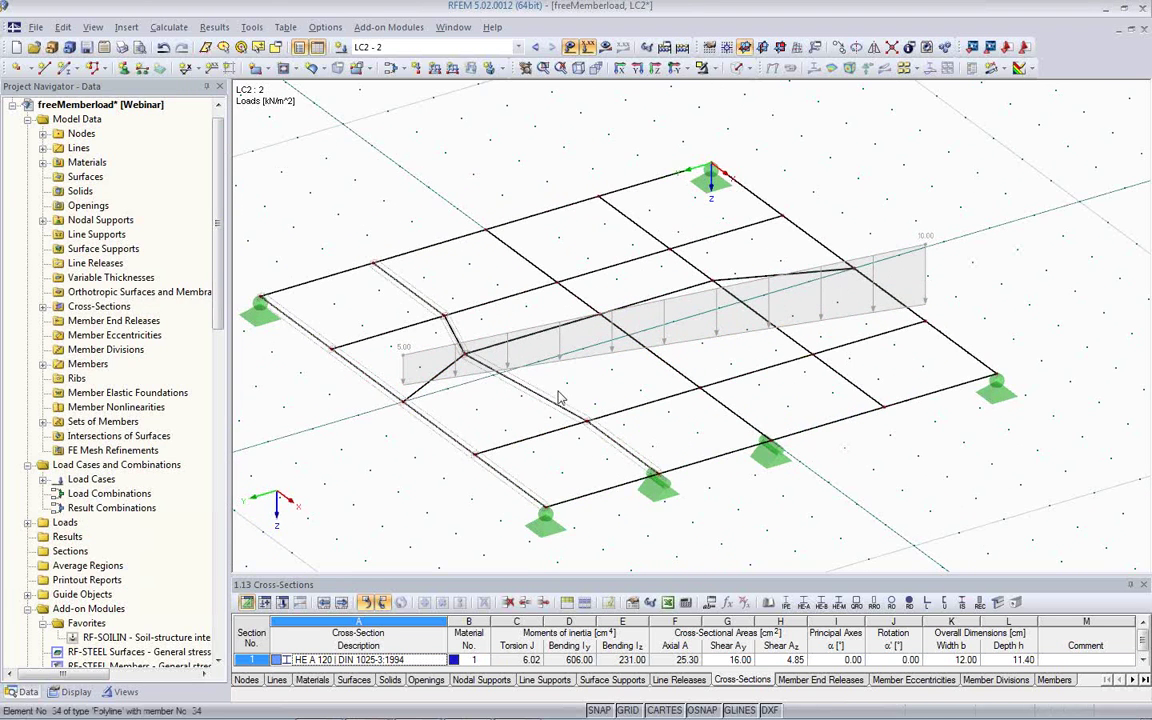
middle_click_drag(412, 397, 614, 394, "ctrl")
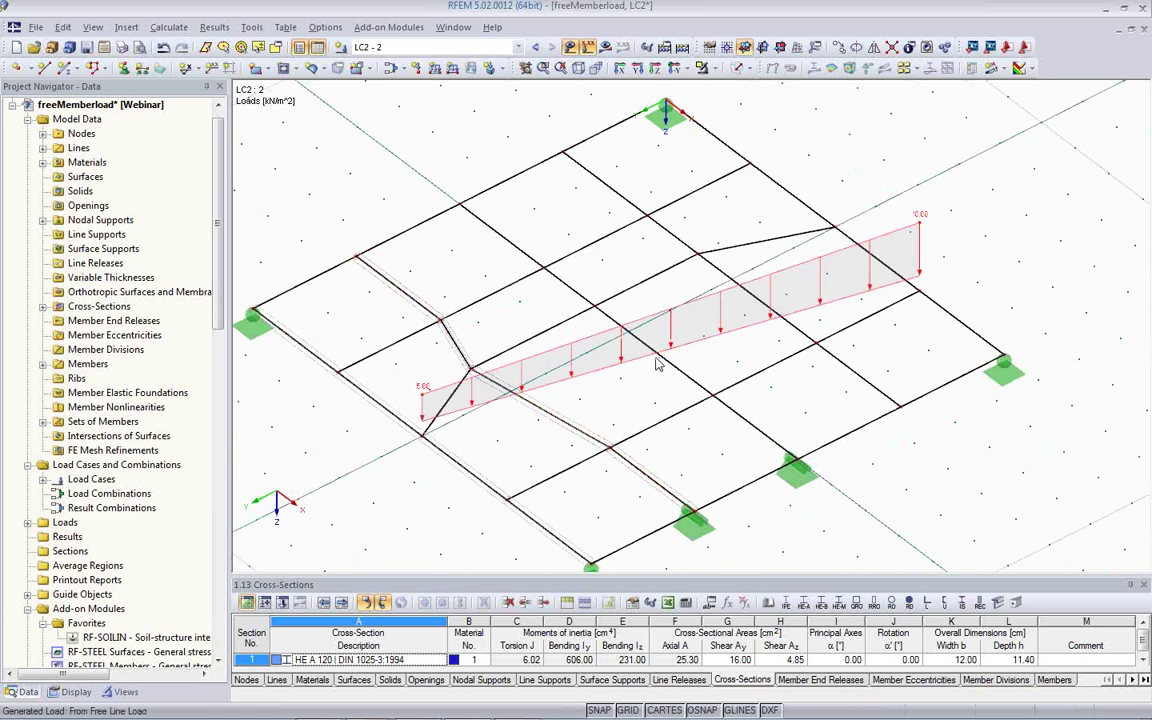
left_click(605, 47)
left_click(547, 402)
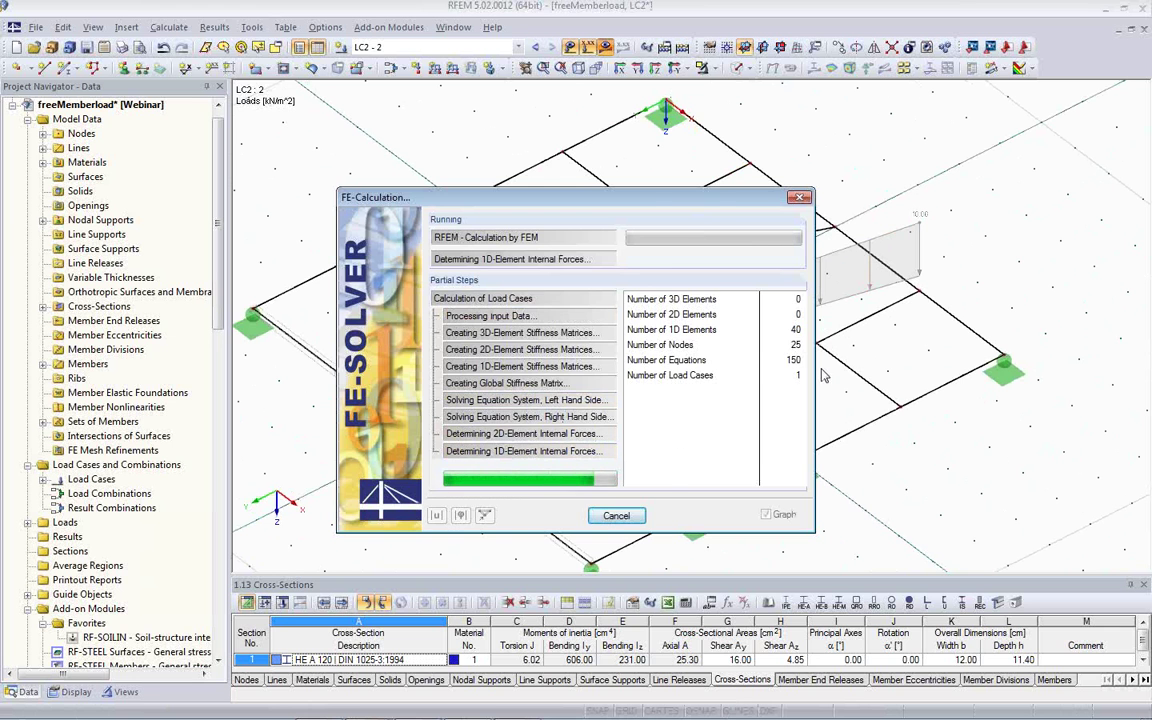
left_click(576, 436)
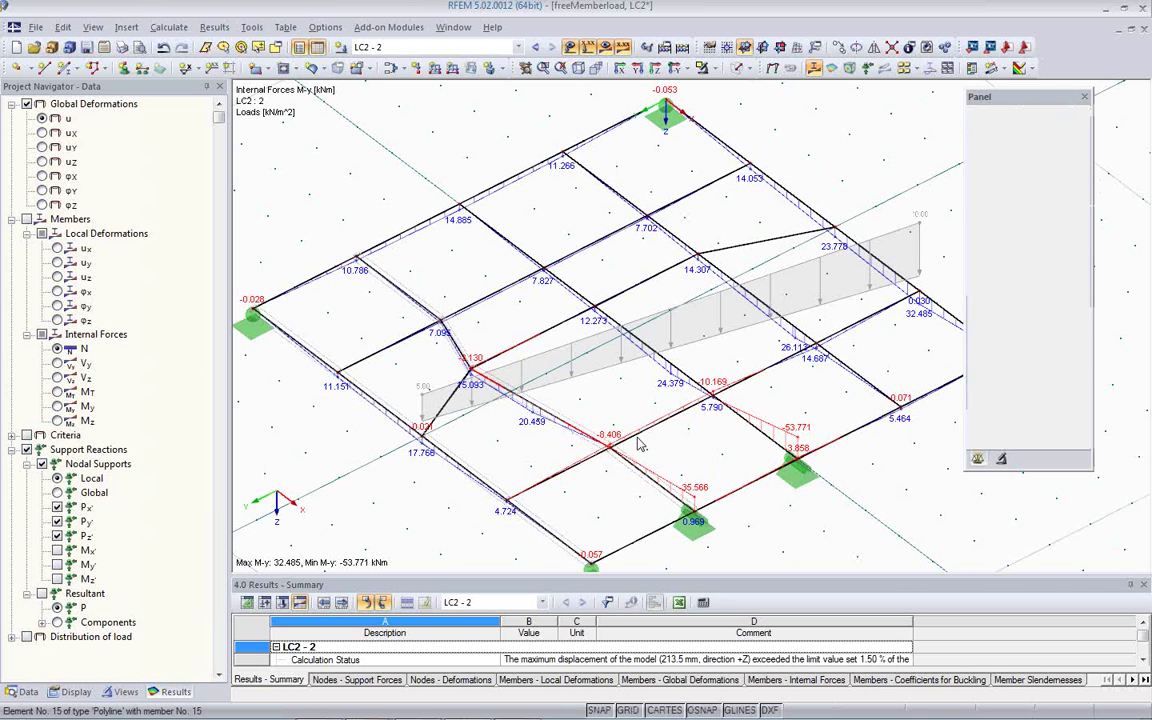
Display the global deformations u and examine the grillage's deformed shape under the free line load
left_click(773, 70)
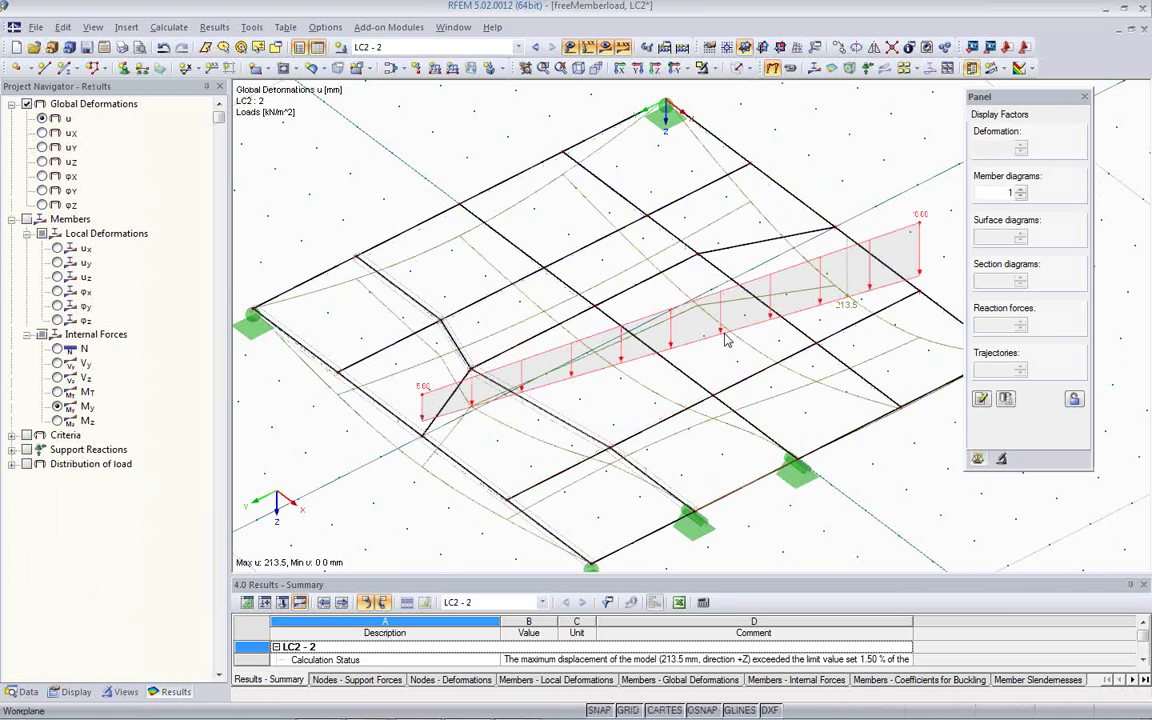
middle_click_drag(690, 410, 792, 290, "ctrl")
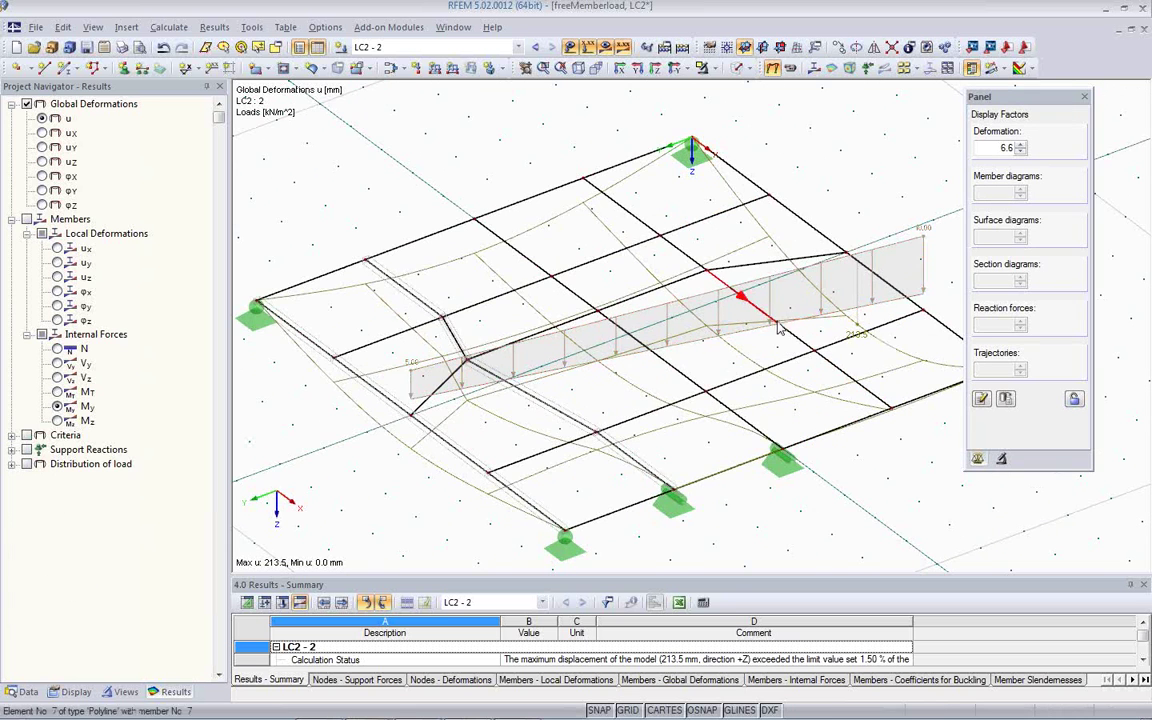
middle_click_drag(591, 406, 697, 366, "ctrl")
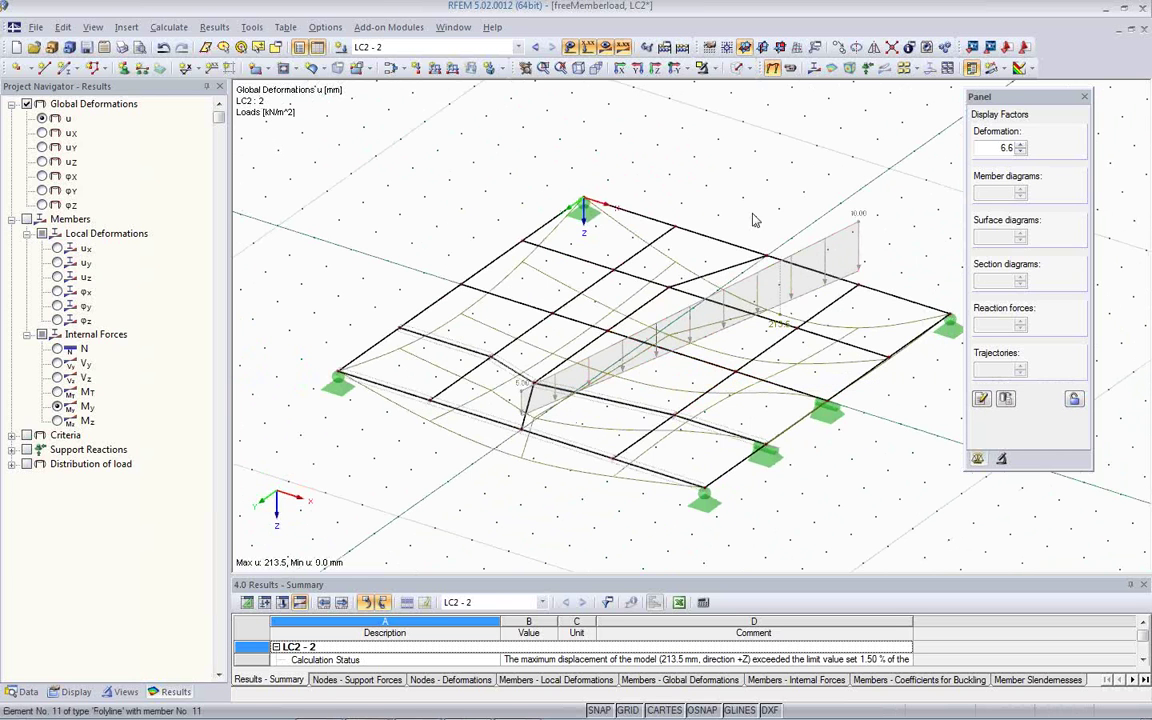
Close the freeMemberload model without saving and open MemberLoads_EndForces from the Webinar project
left_click(1144, 29)
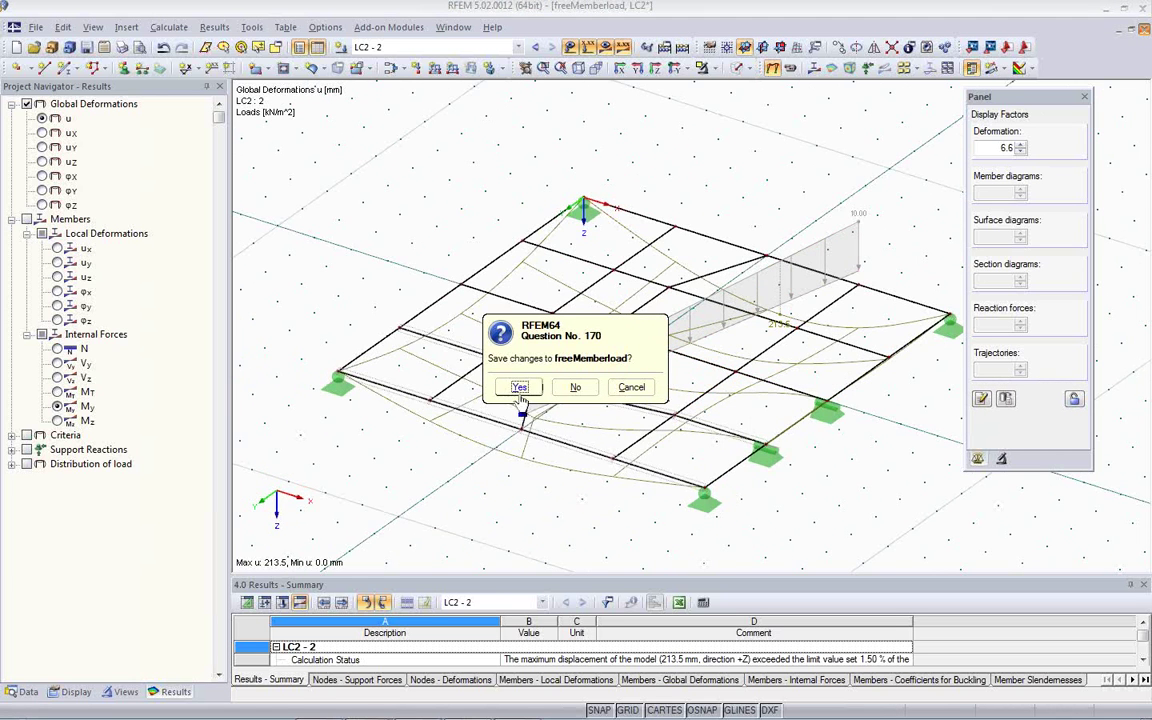
key("Escape")
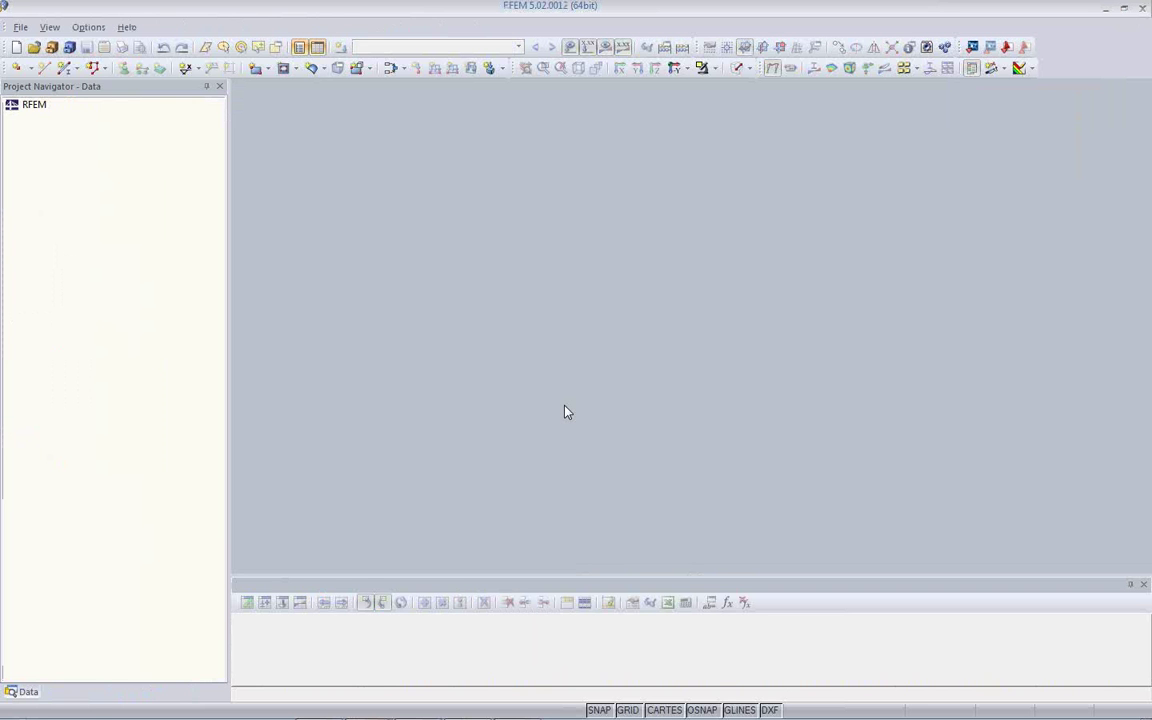
left_click(52, 50)
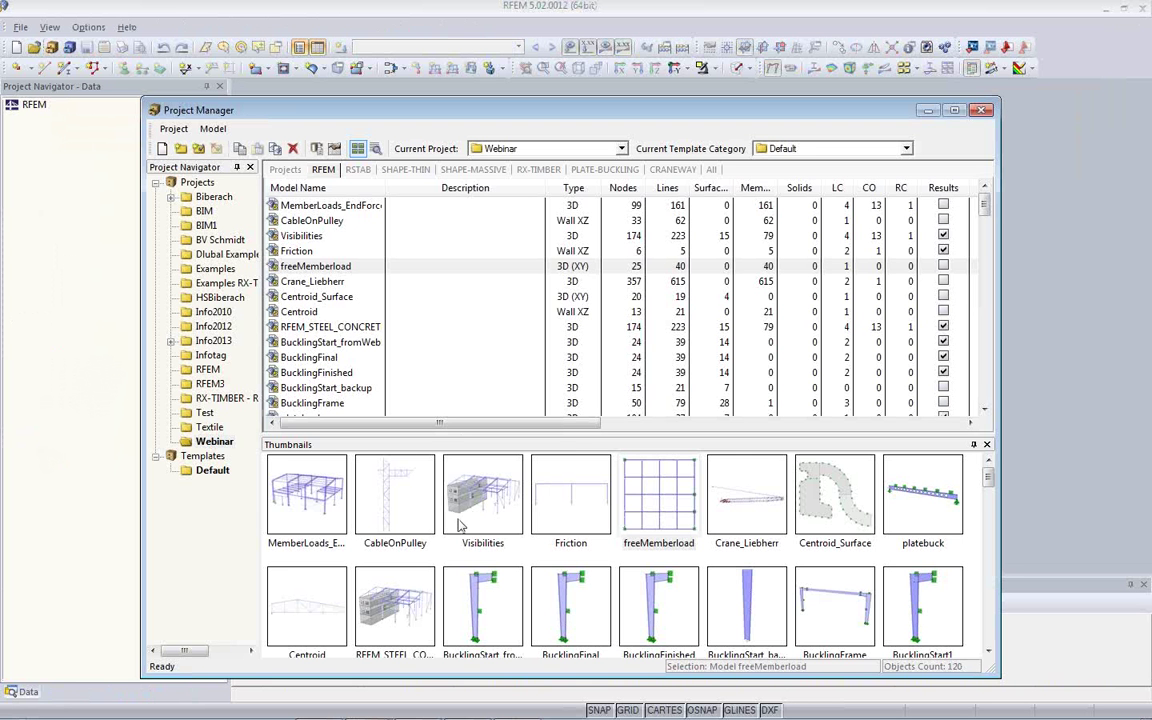
double_click(320, 516)
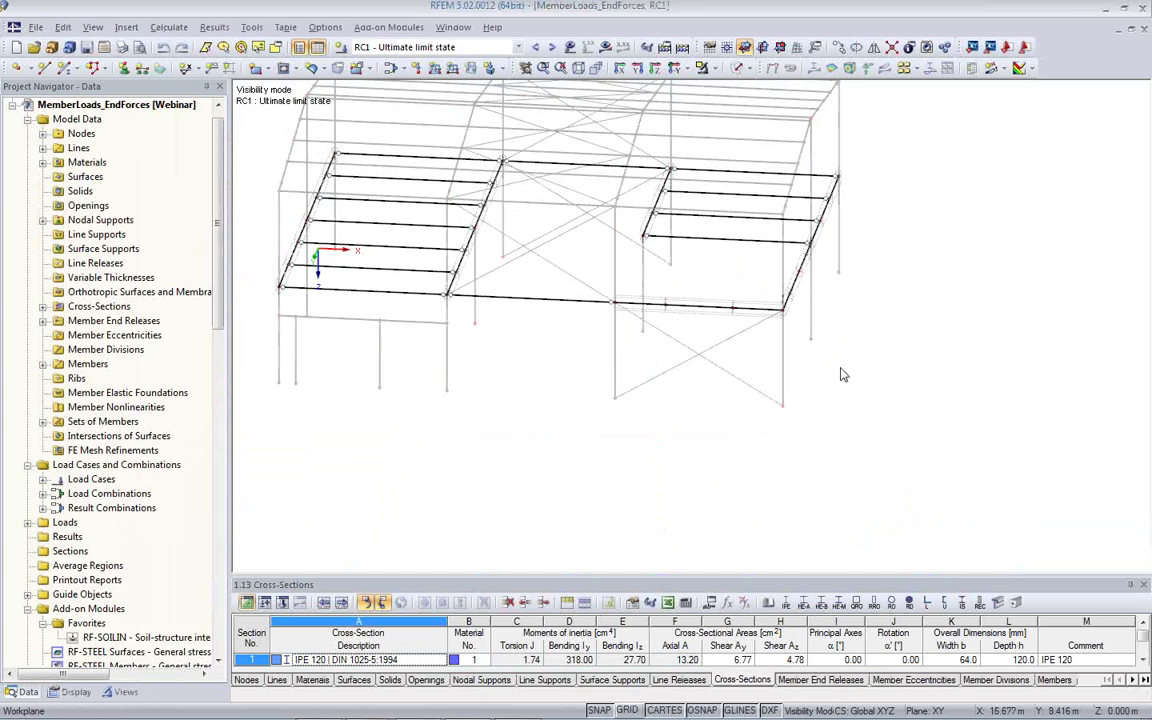
Start a new line grid and pick its insert point at X 0.511, Y -0.054, Z 0 m
middle_click_drag(760, 338, 754, 419, "ctrl")
middle_click_drag(652, 362, 541, 358, "ctrl")
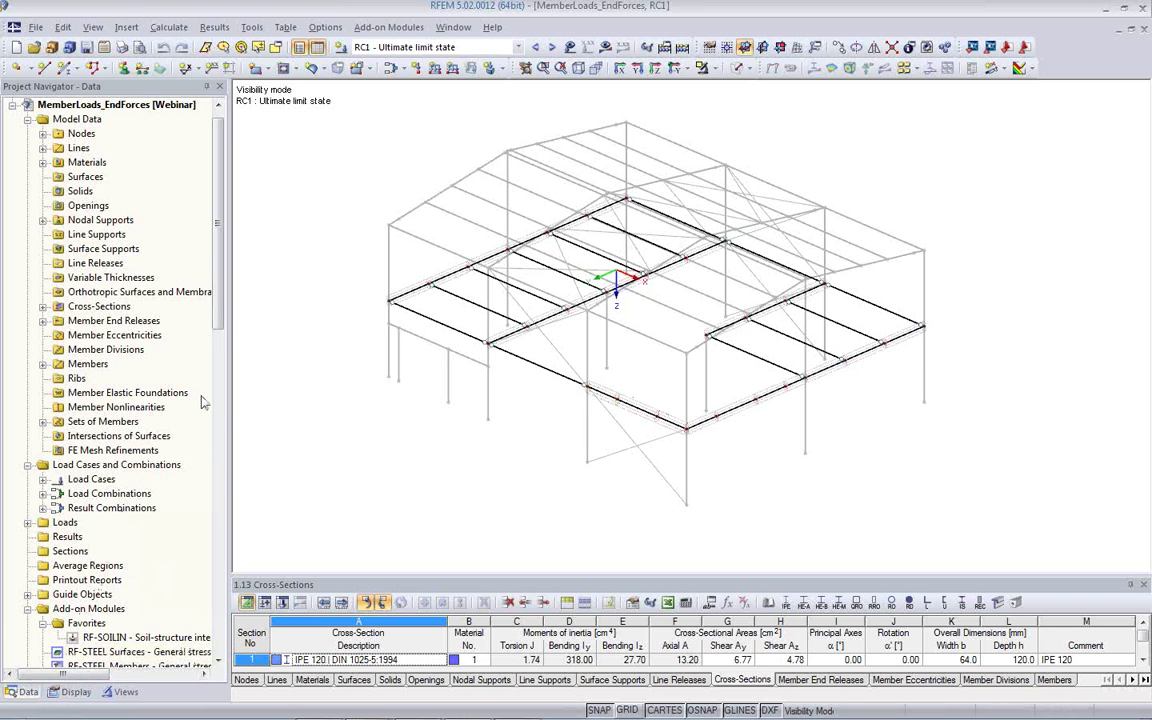
scroll(200, 400, "down", 6)
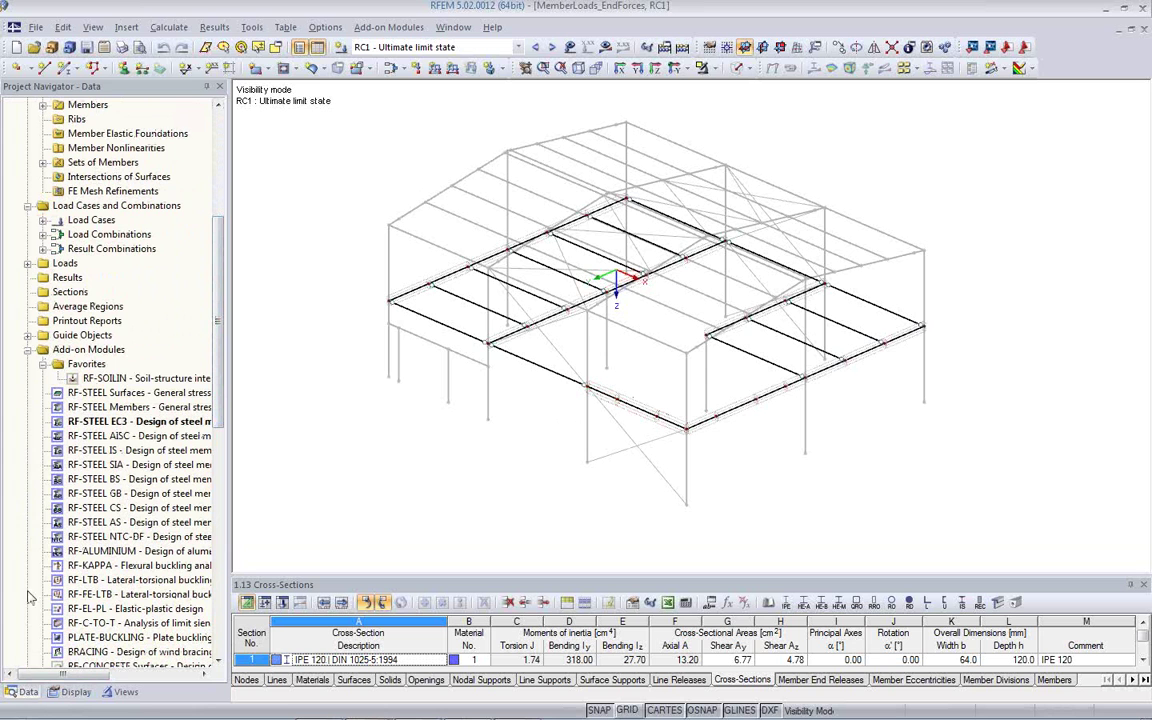
left_click(29, 336)
left_click(90, 395)
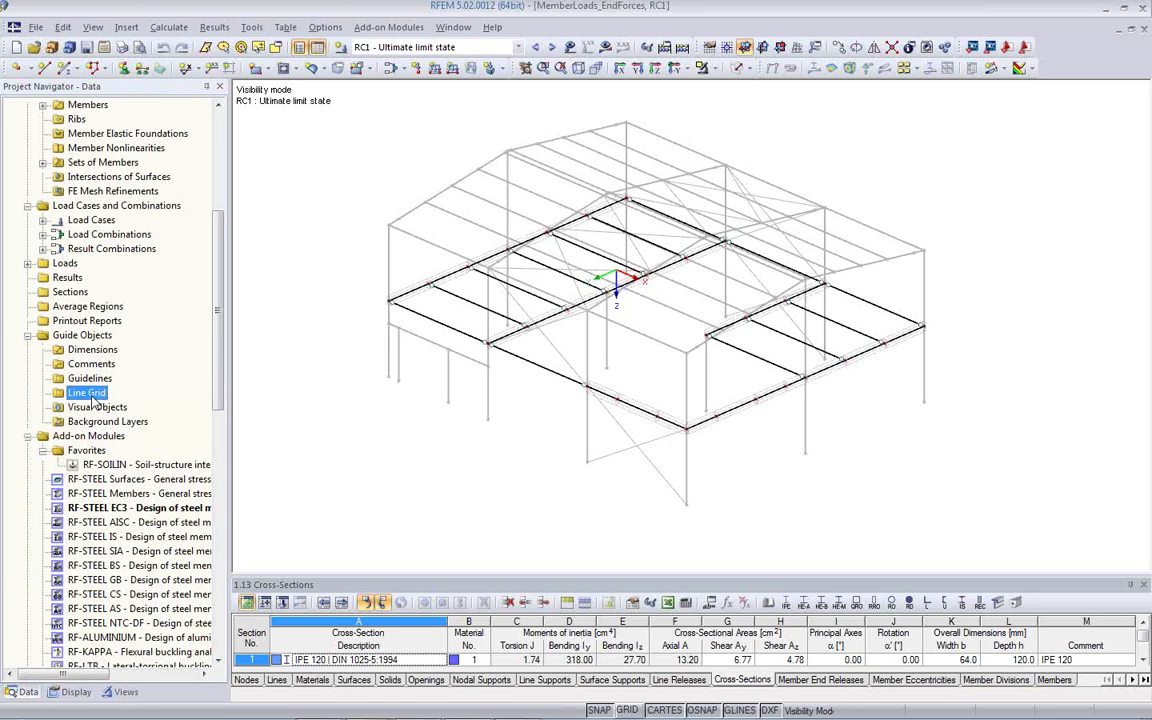
right_click(94, 400)
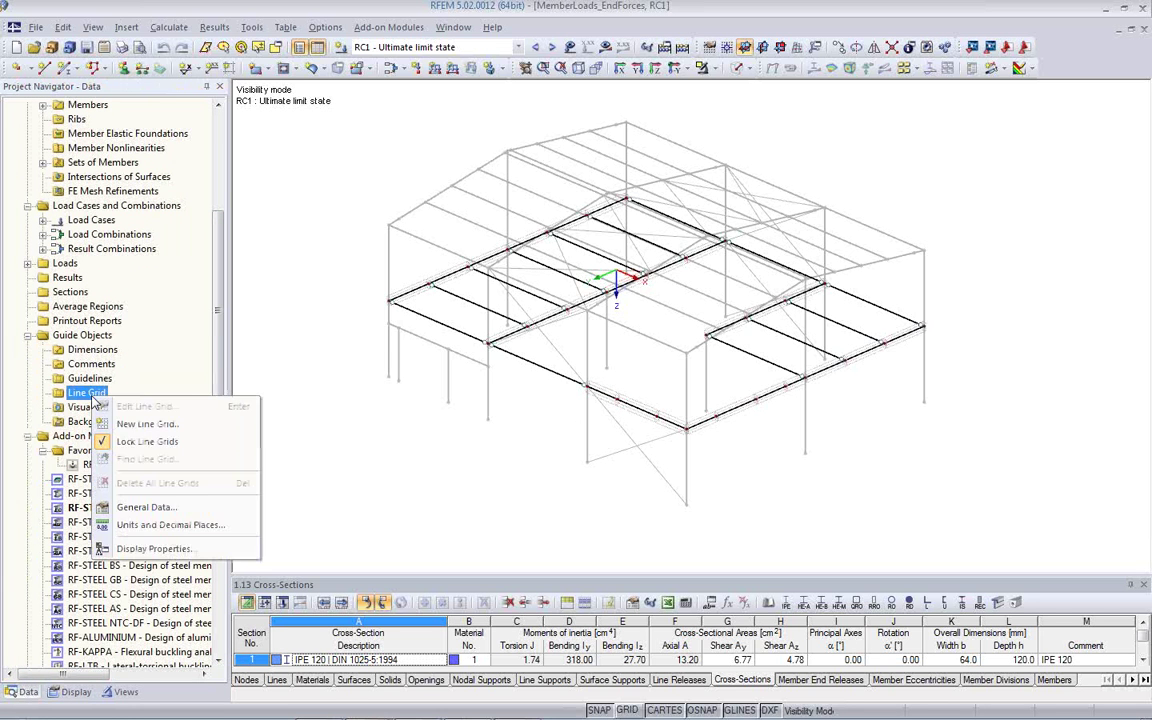
left_click(133, 425)
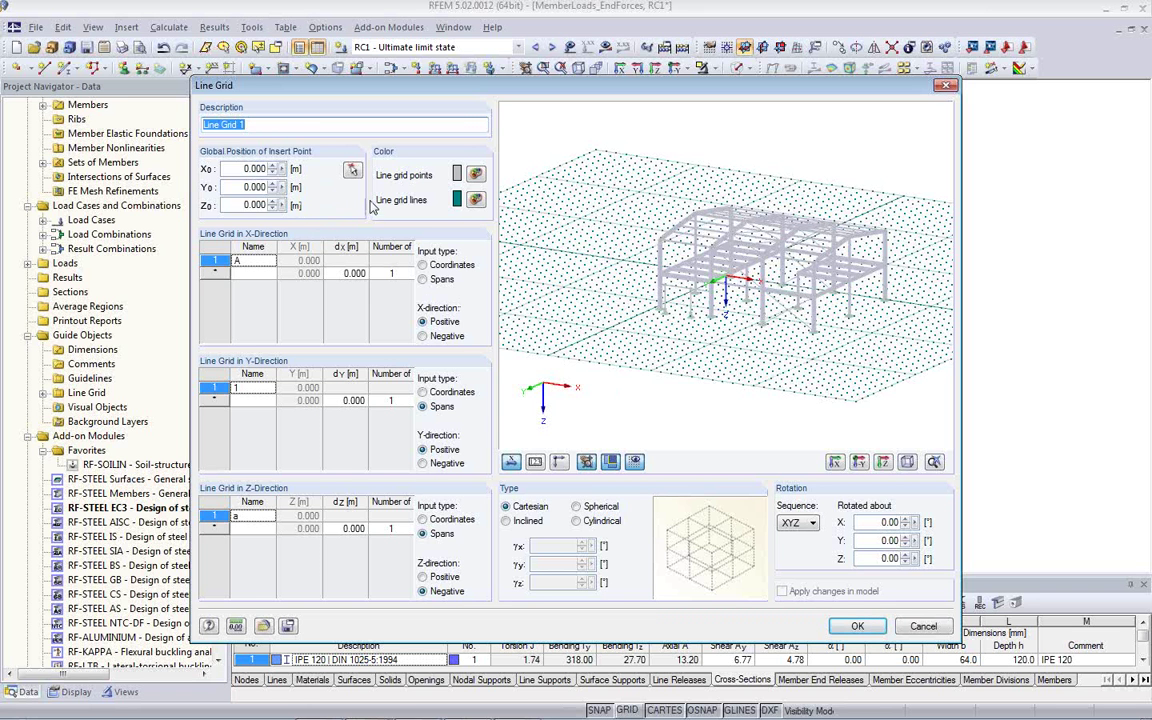
left_click(352, 170)
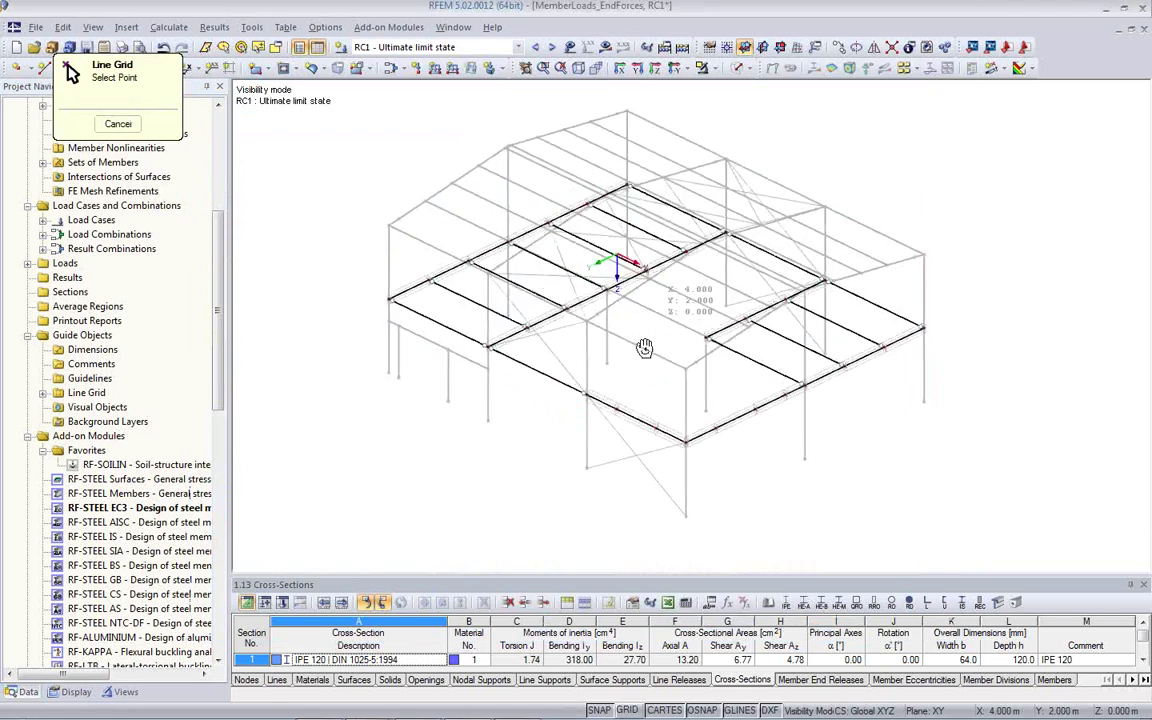
scroll(643, 270, "up", 3)
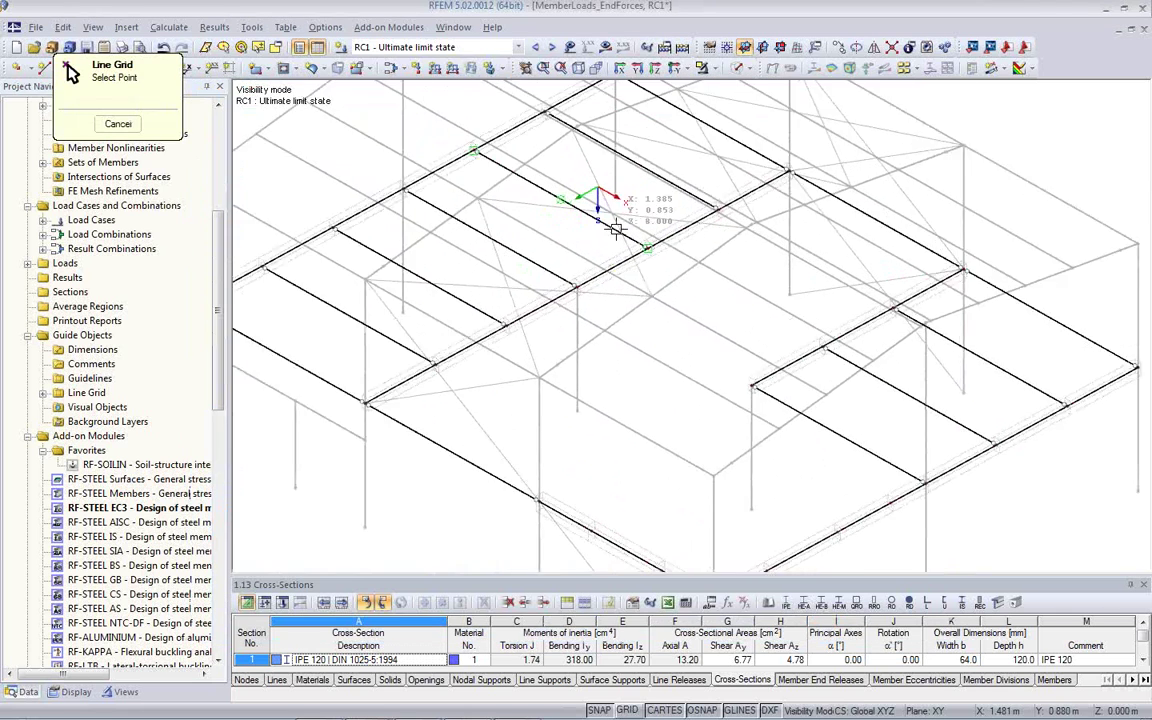
scroll(600, 200, "up", 3)
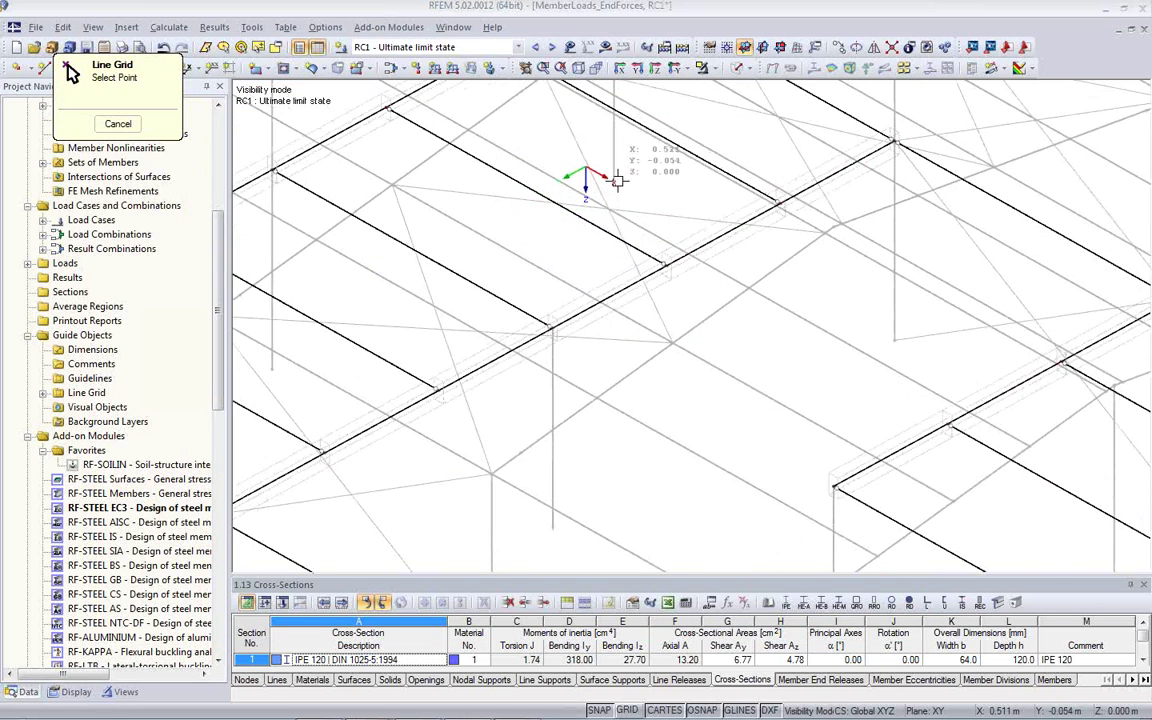
left_click(617, 180)
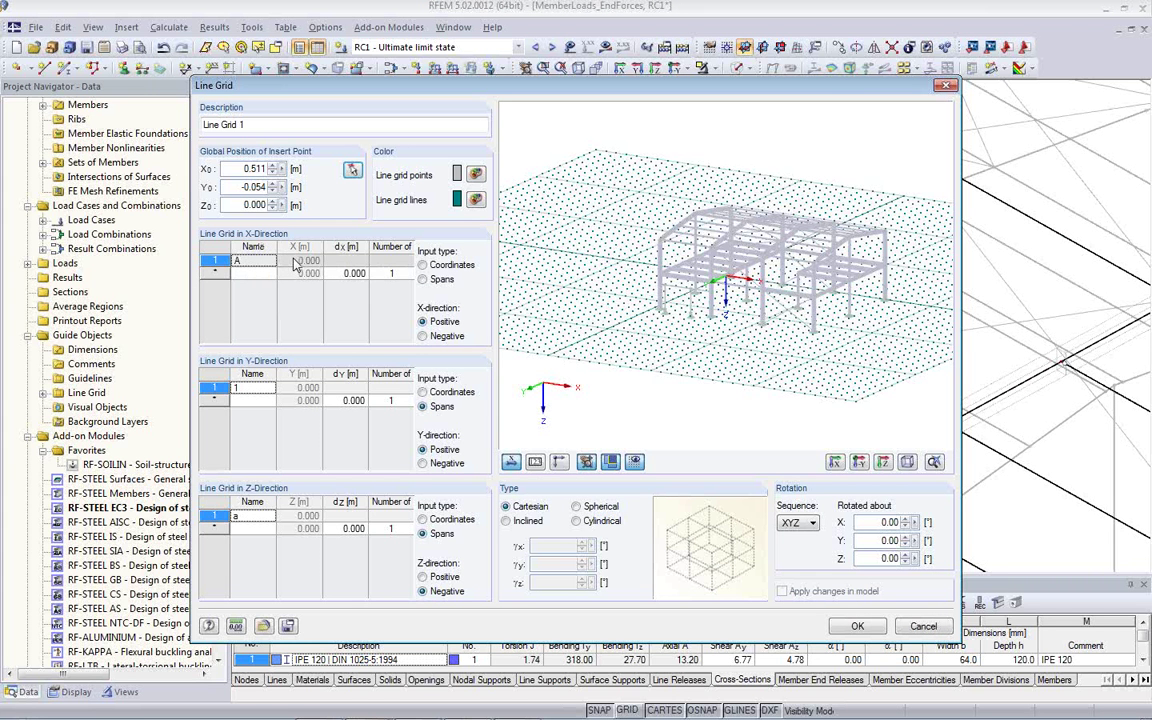
Define the line grid's X-direction as three spans of 5 m each
left_click(390, 274)
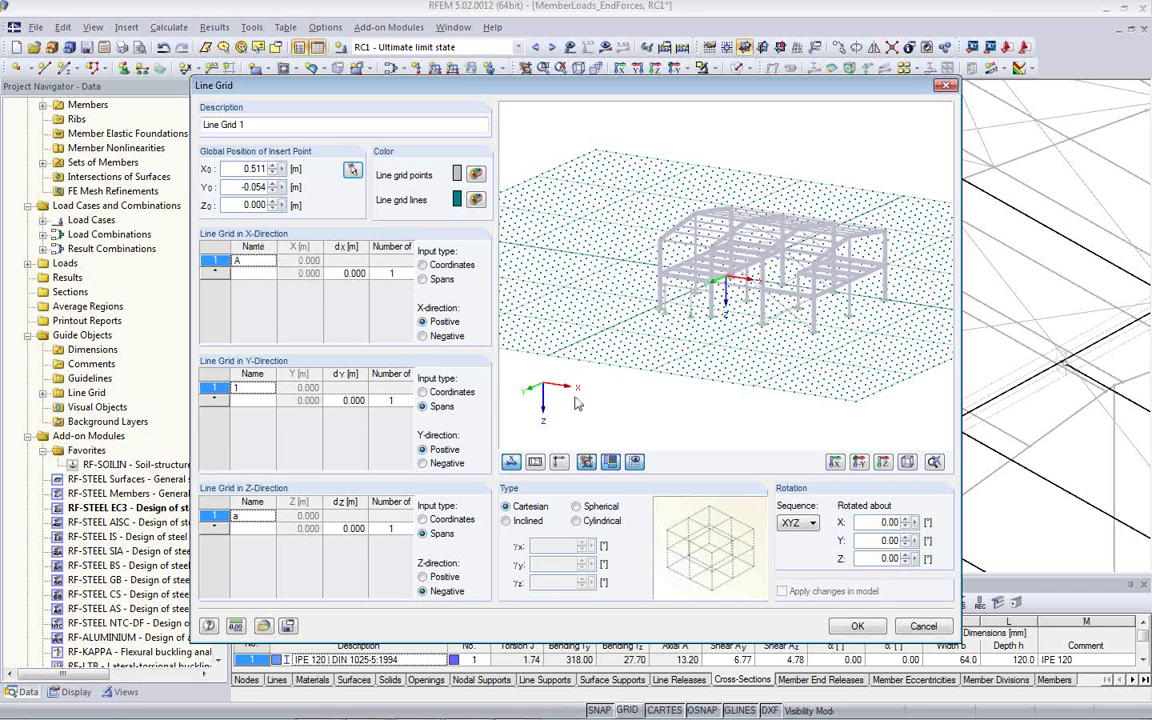
left_click(405, 273)
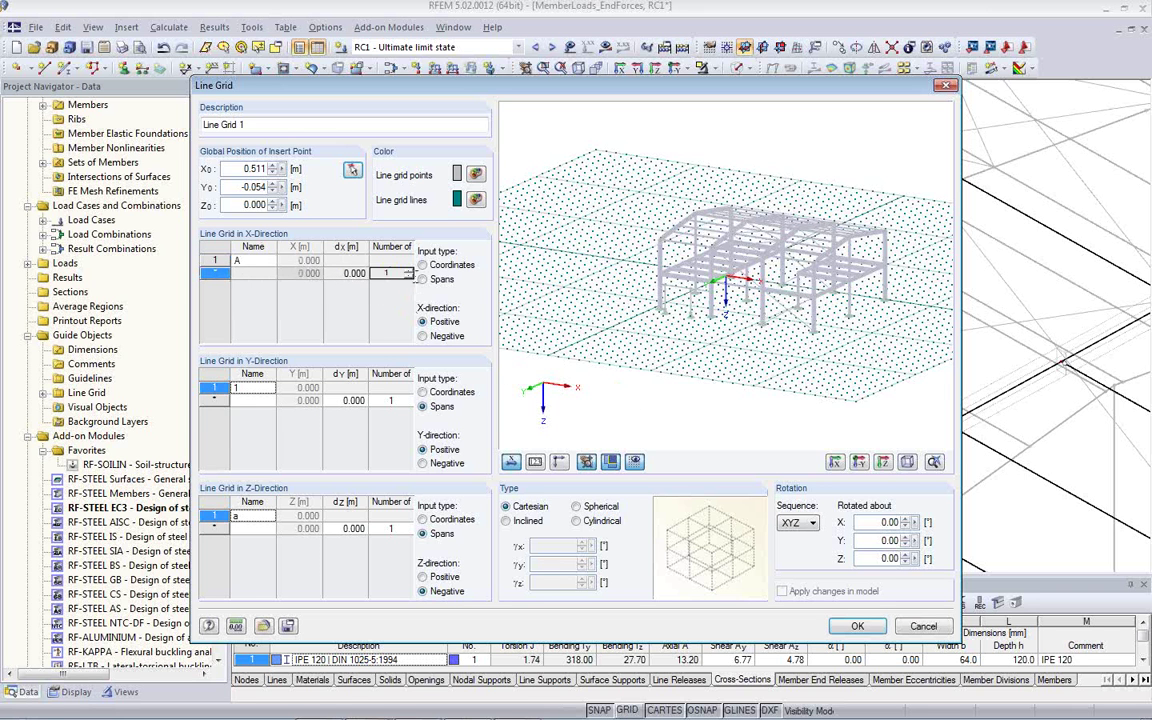
left_click(408, 270)
left_click(408, 270)
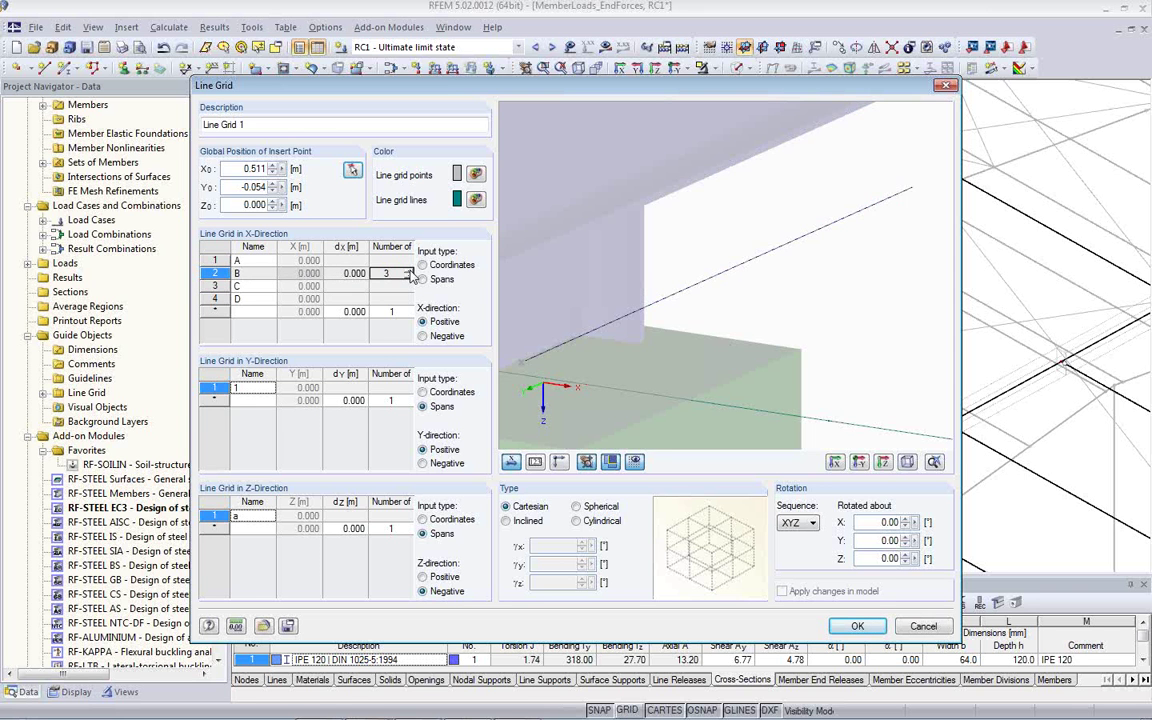
left_click(345, 273)
type("5")
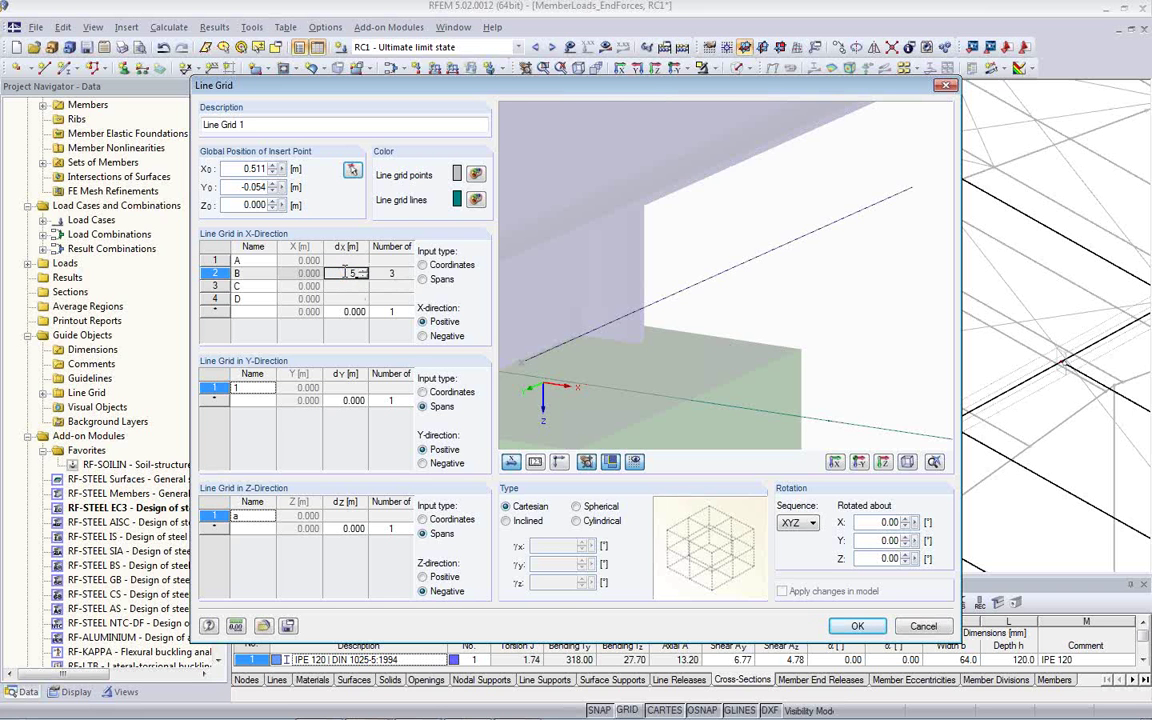
key("Tab")
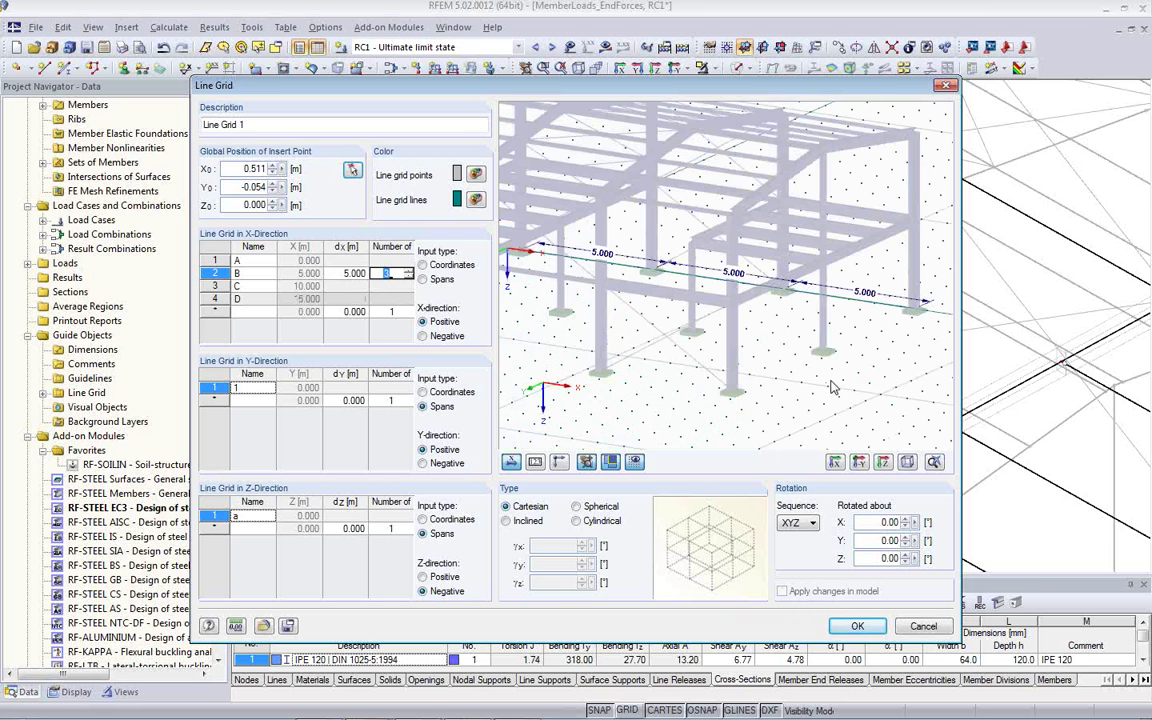
Define the line grid's Y-direction as two spans of 6 m each
middle_click_drag(848, 370, 615, 365)
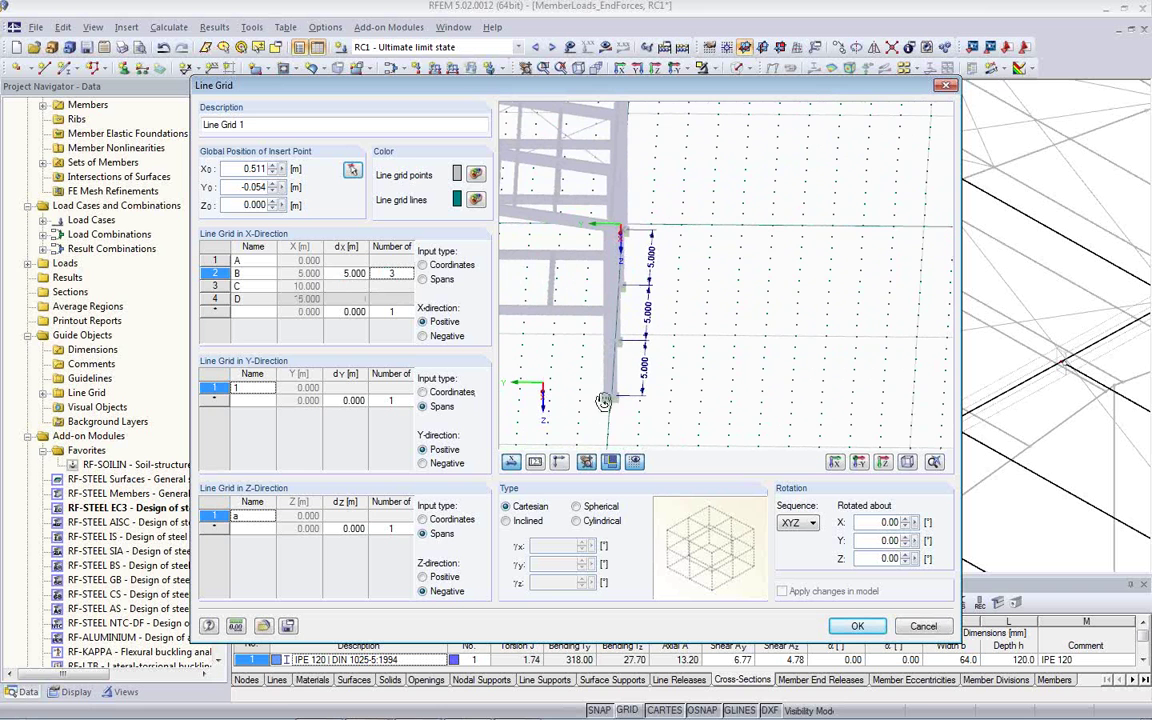
middle_click_drag(543, 362, 720, 350, "ctrl")
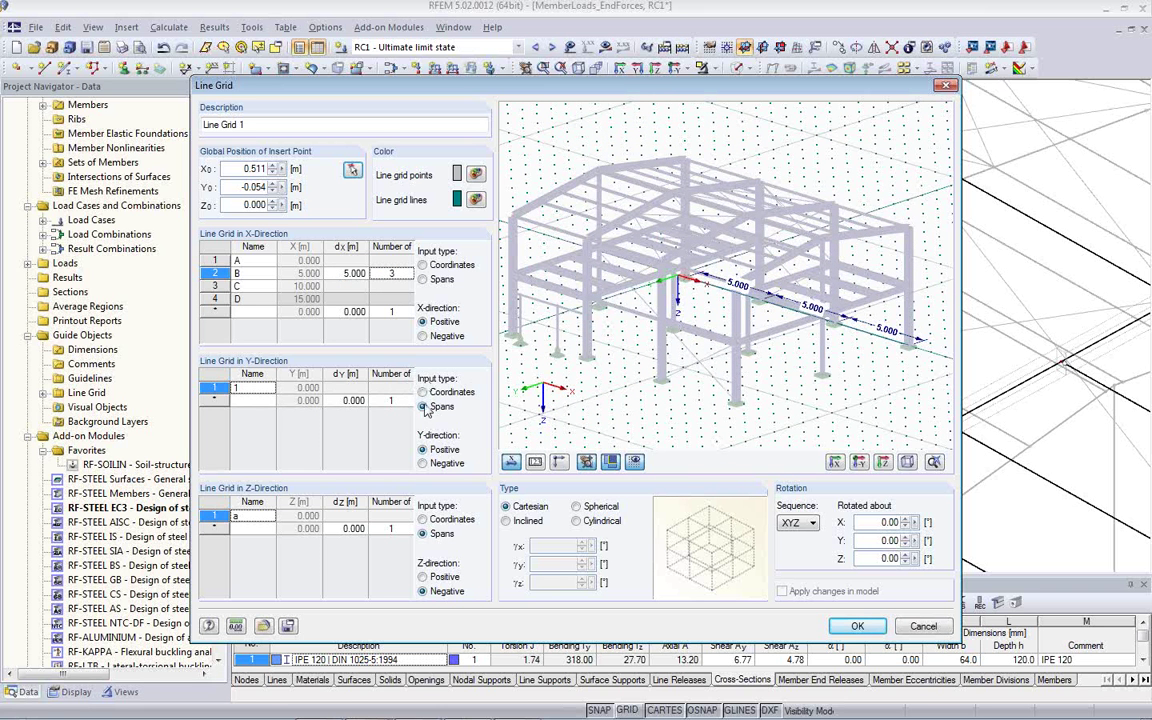
left_click(335, 400)
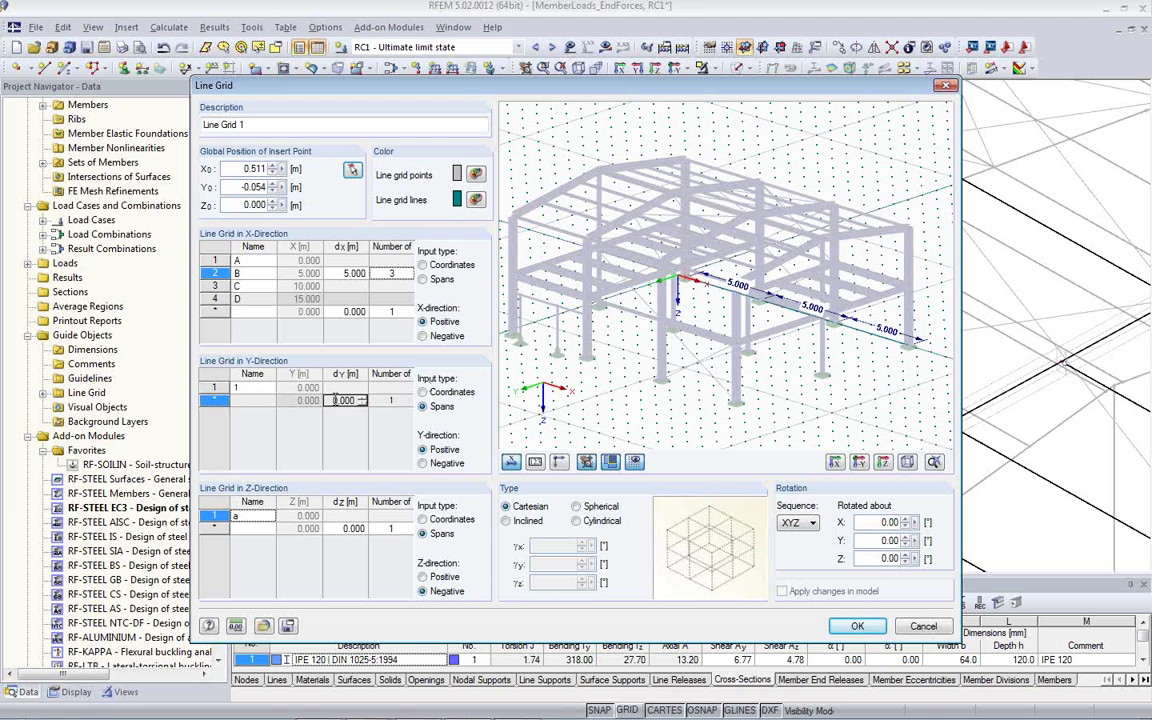
type("5")
left_click(405, 401)
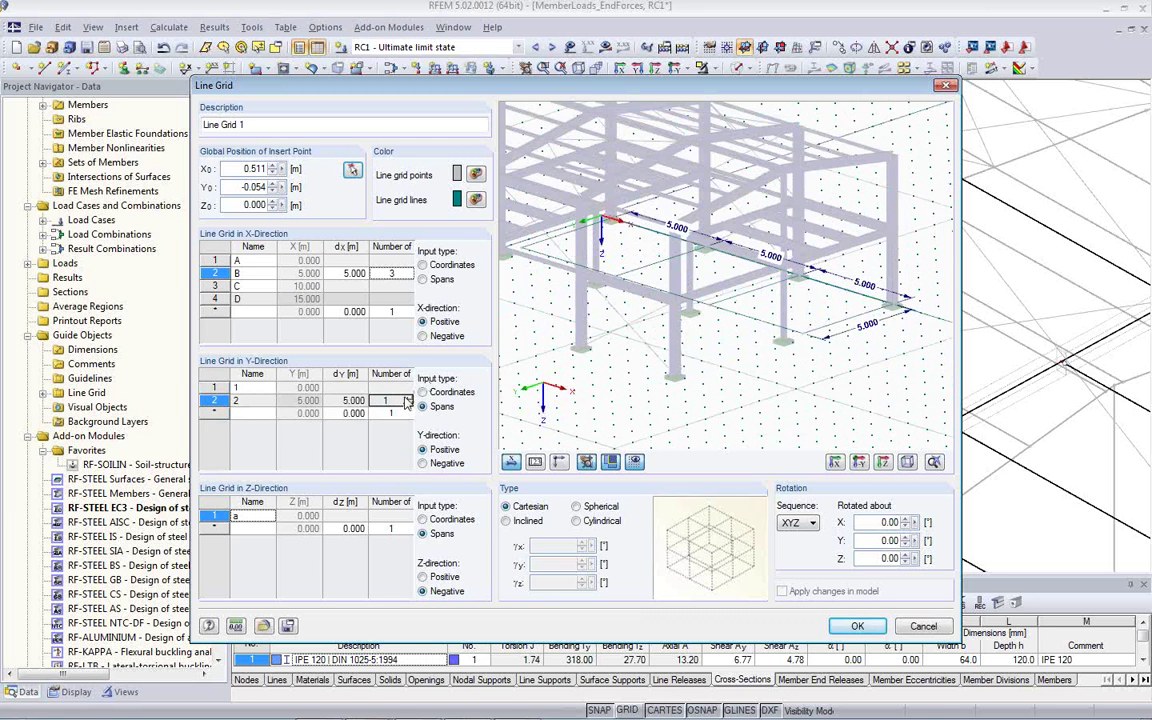
left_click(407, 397)
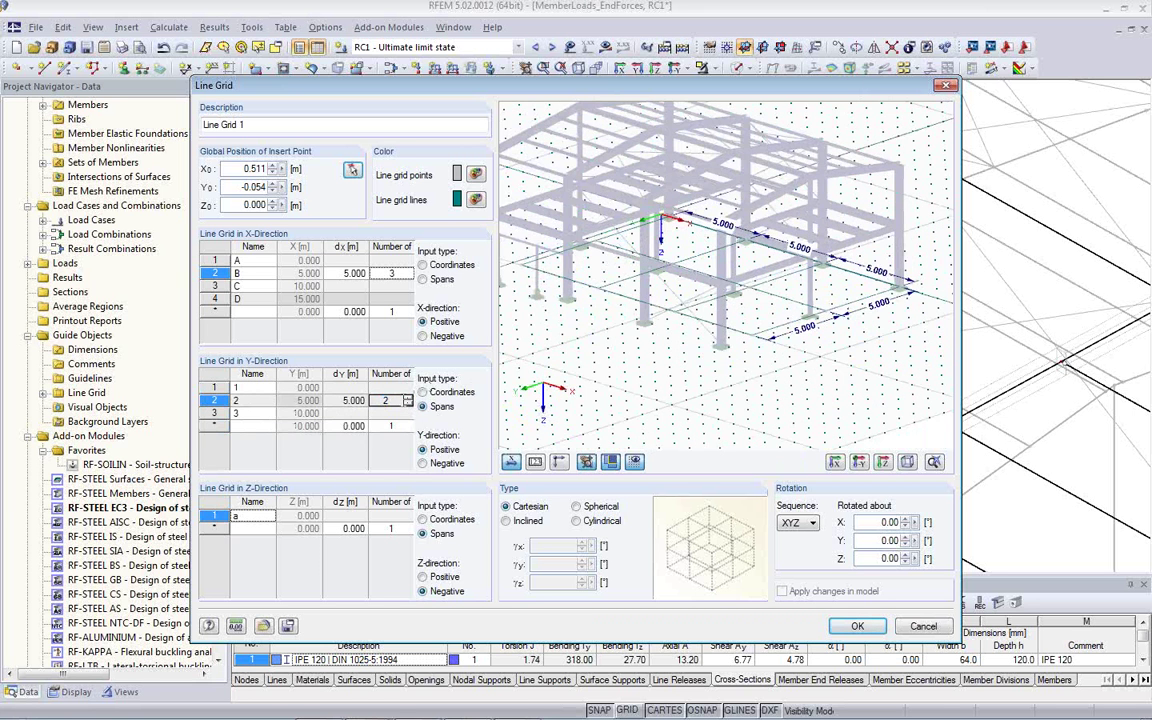
left_click(345, 400)
type("6")
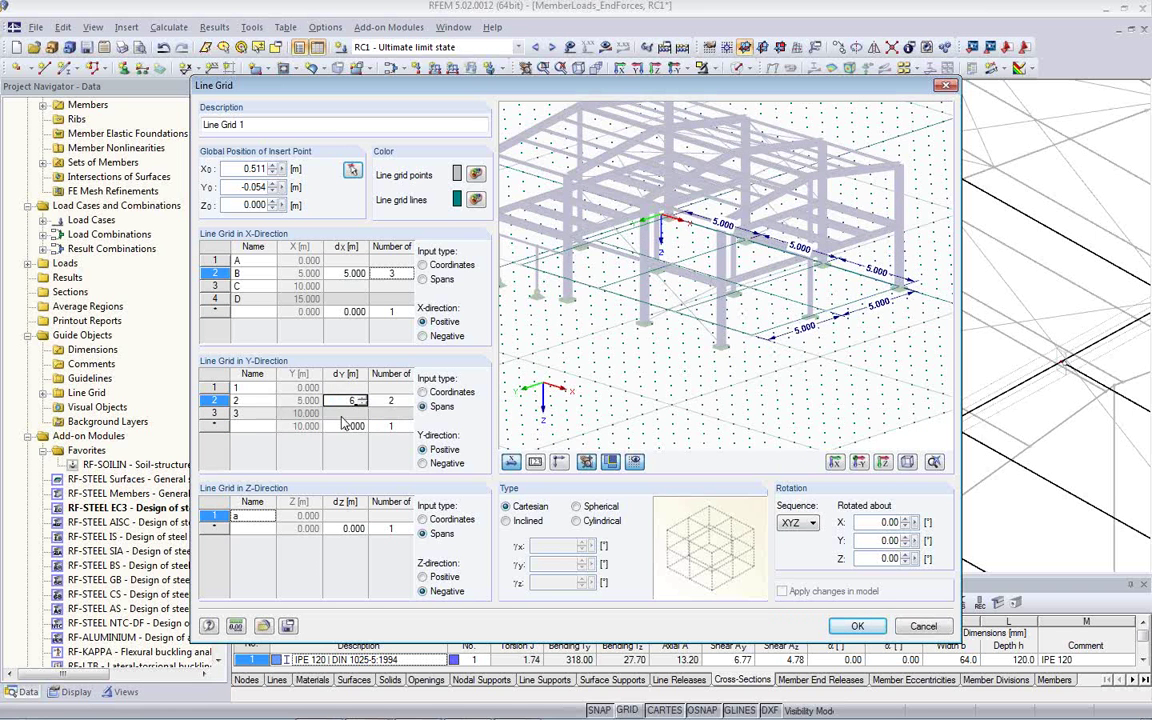
left_click(383, 401)
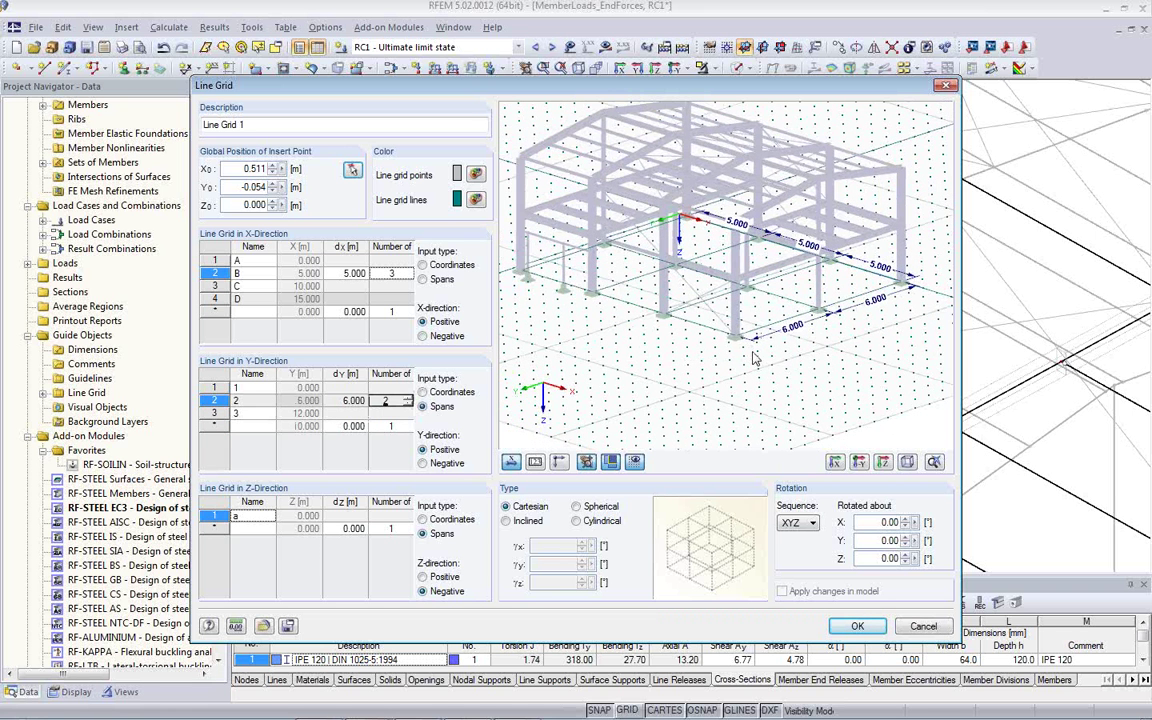
Define the line grid's Z-direction as two spans of 3 m each
middle_click_drag(755, 358, 812, 374, "ctrl")
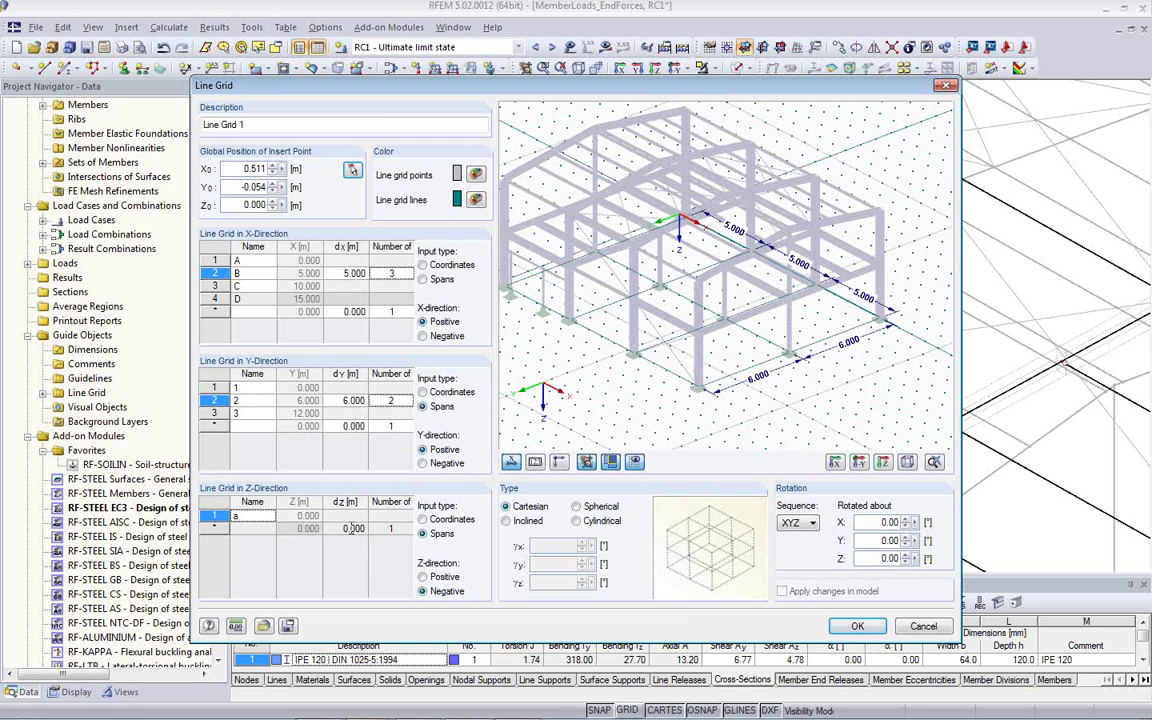
left_click(343, 528)
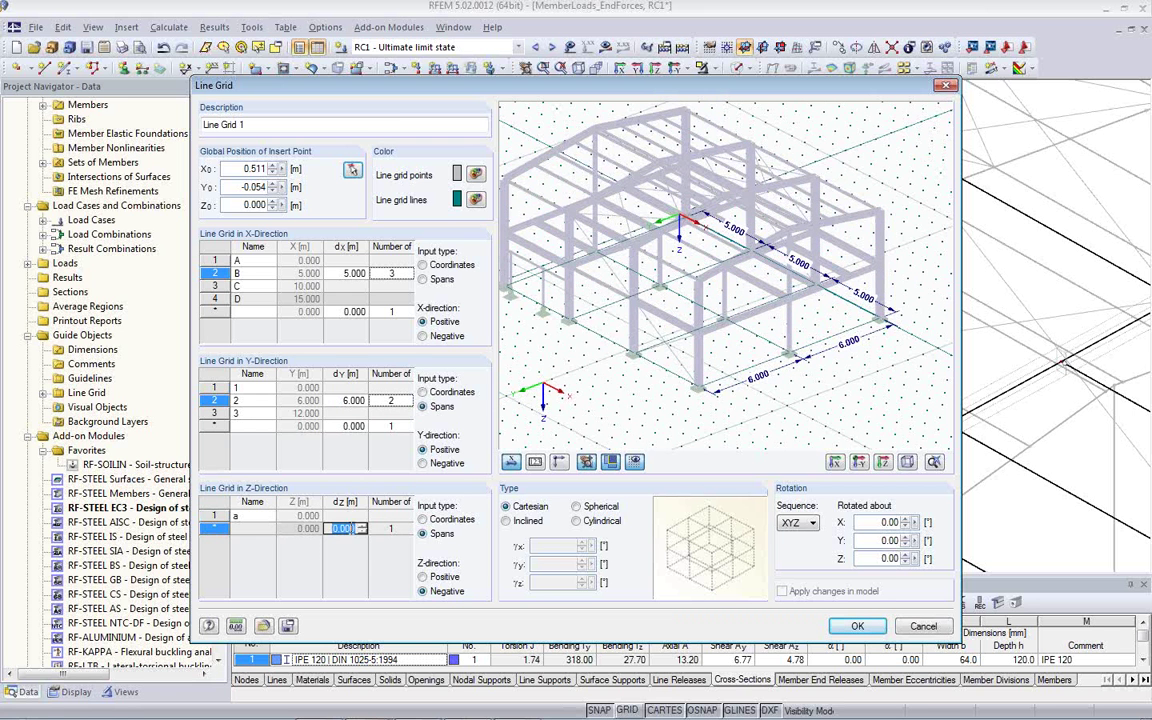
type("3")
key("Tab")
left_click(407, 526)
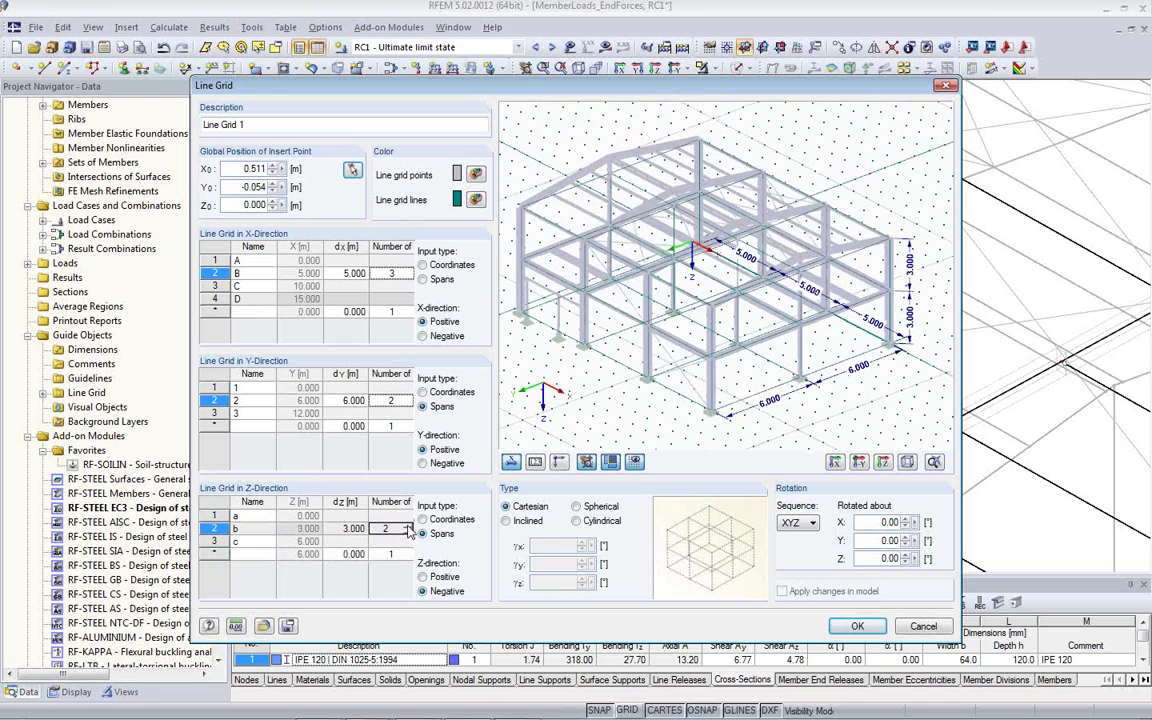
Turn on the grid line labels, keep the default line names, and create the Cartesian line grid
middle_click_drag(738, 372, 860, 347, "ctrl")
middle_click_drag(790, 375, 693, 418, "ctrl")
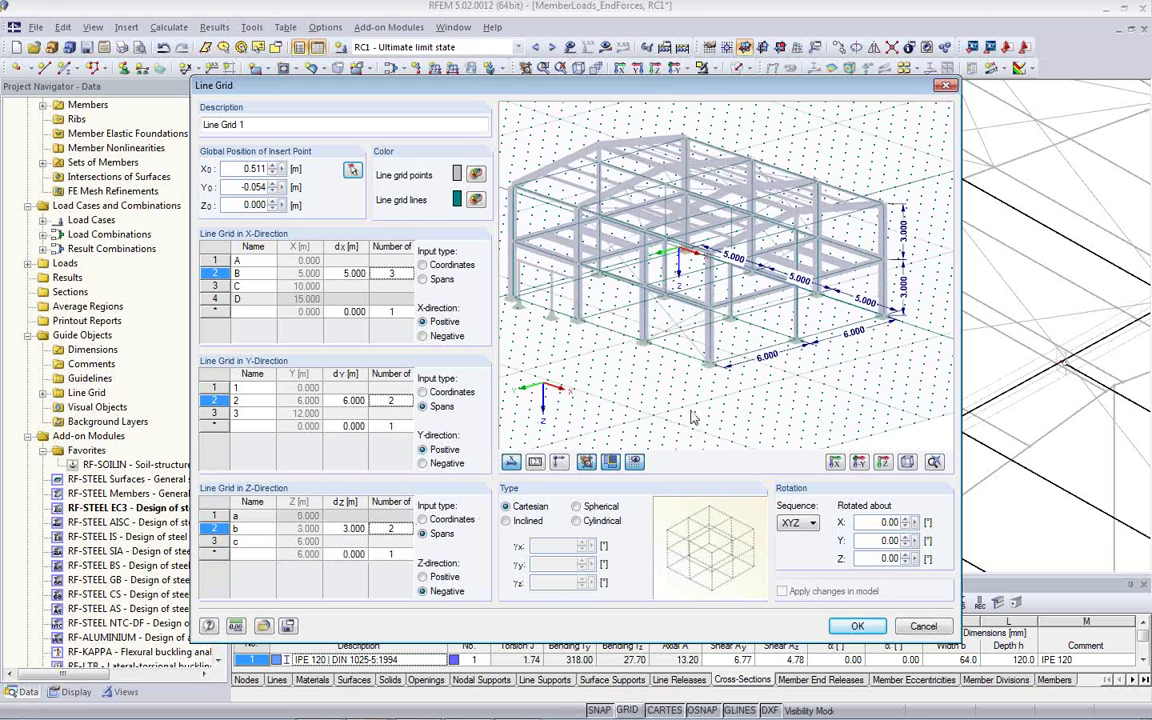
left_click(536, 462)
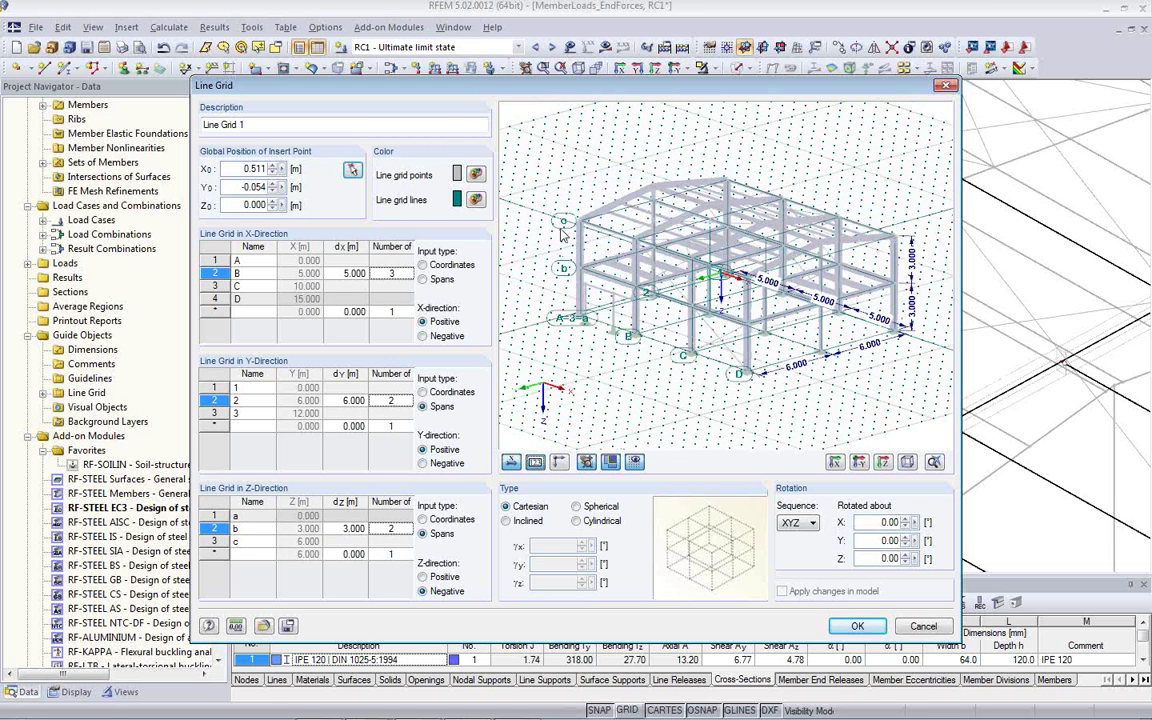
middle_click_drag(680, 343, 455, 365, "ctrl")
left_click(253, 260)
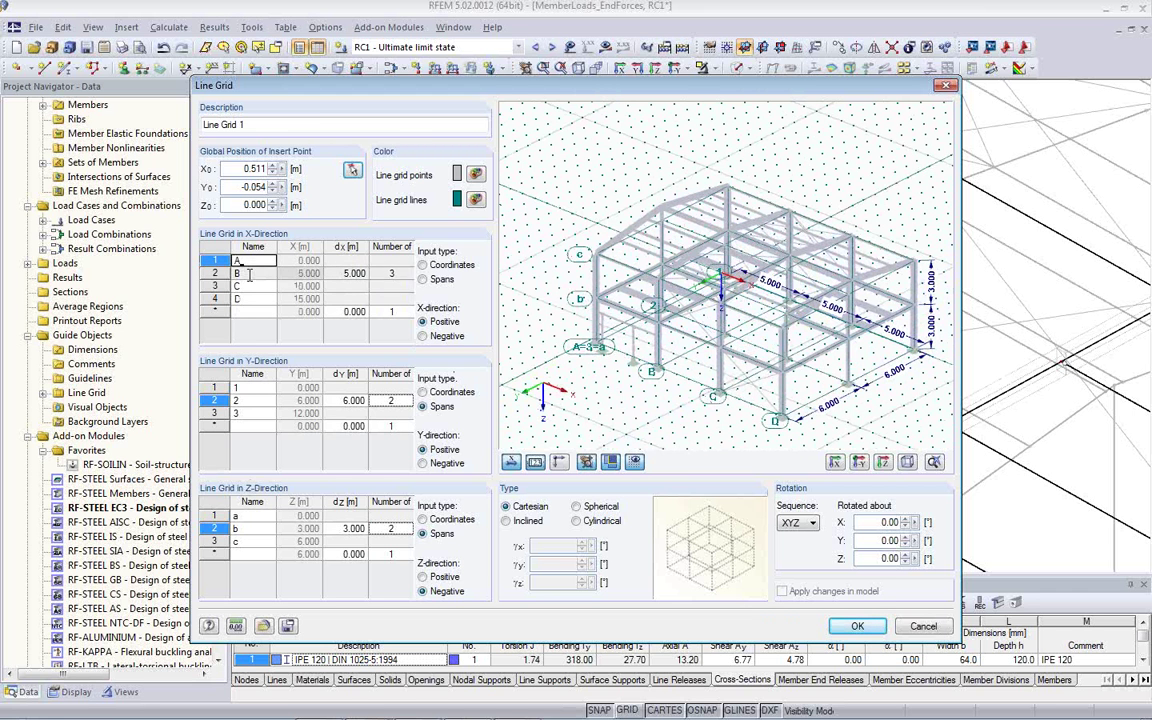
left_click(254, 391)
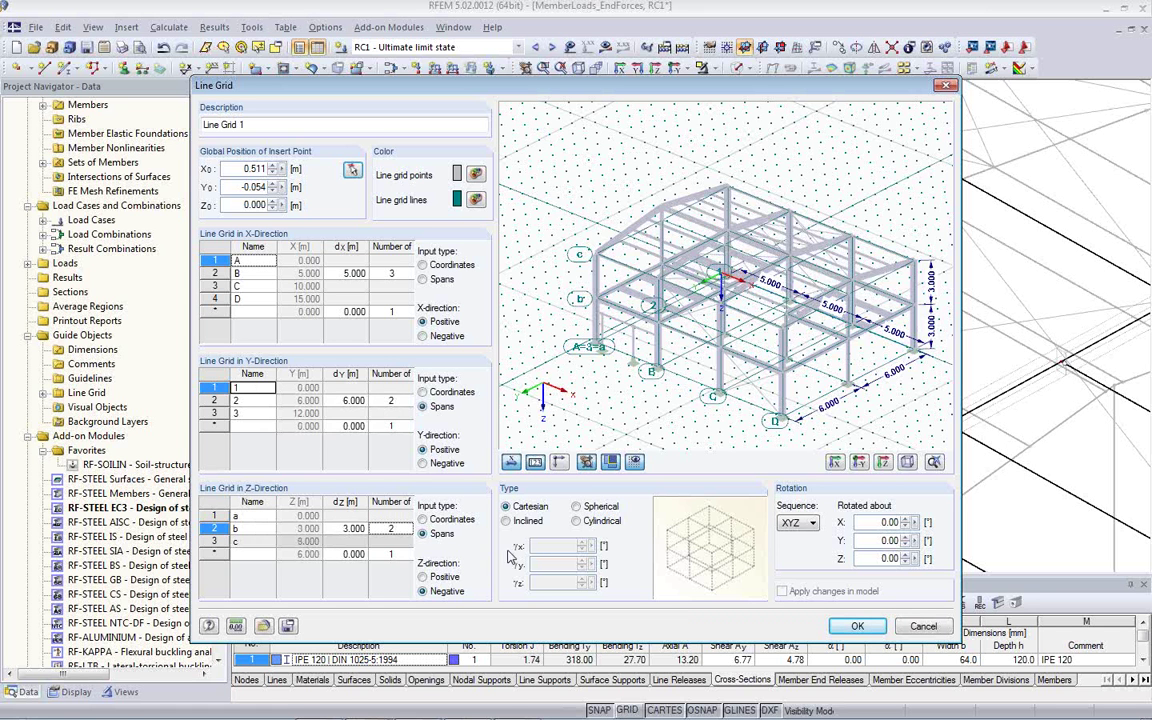
left_click(855, 628)
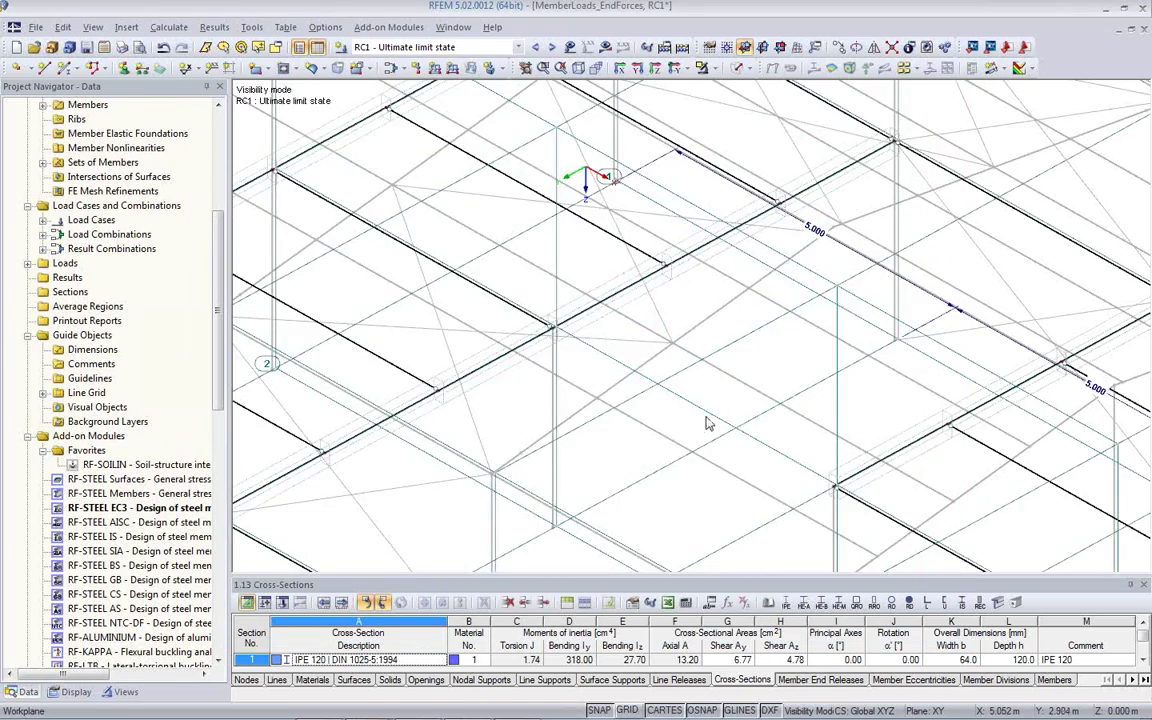
Reopen Line Grid 1, set its X-direction spacing to 6 m, and apply the changes in the model
scroll(721, 319, "down", 4)
middle_click_drag(875, 430, 440, 410, "ctrl")
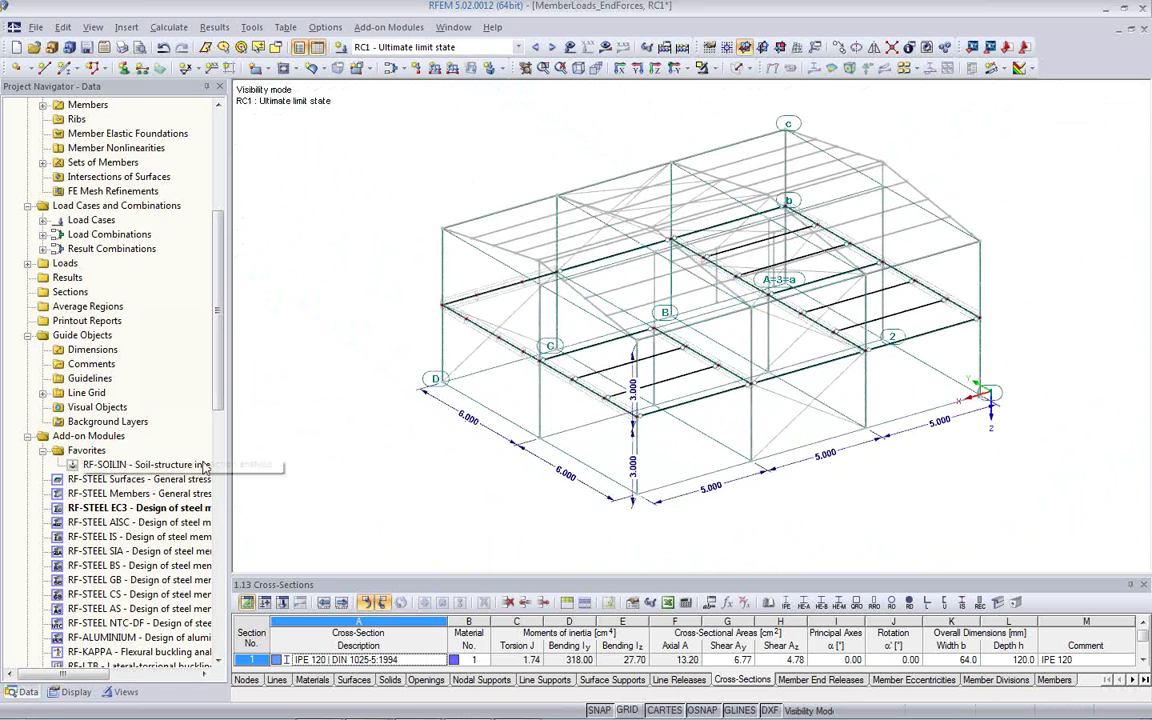
left_click(43, 392)
double_click(95, 407)
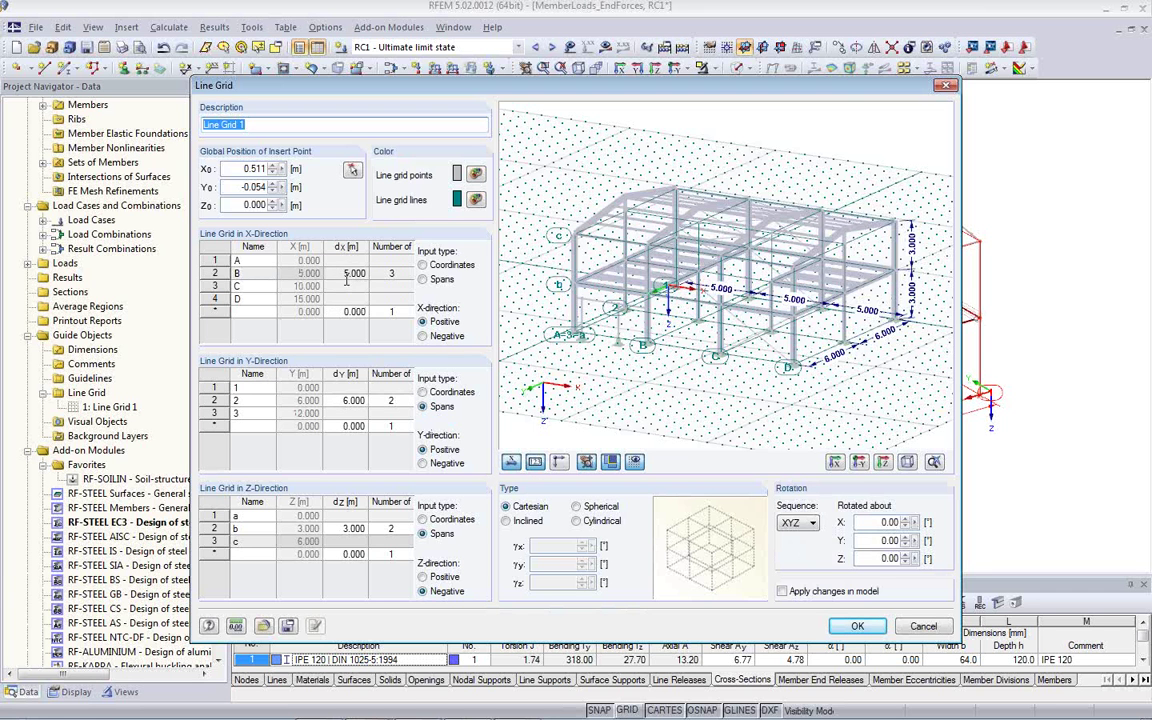
left_click(344, 274)
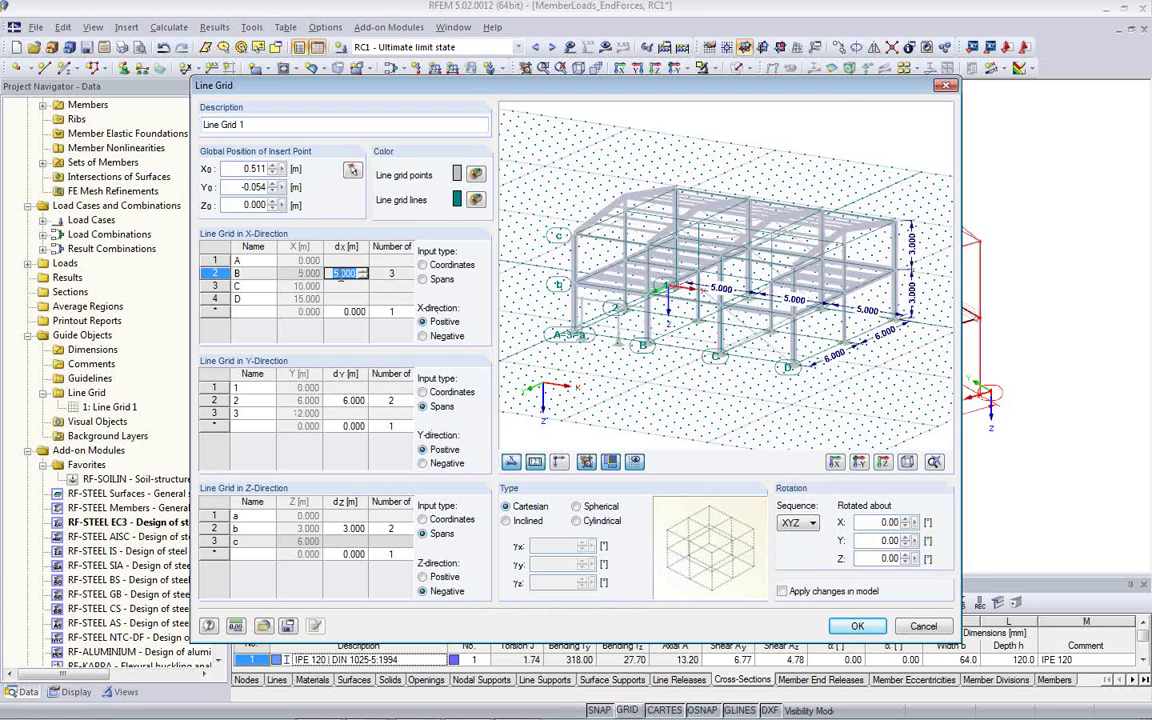
type("6")
key("Tab")
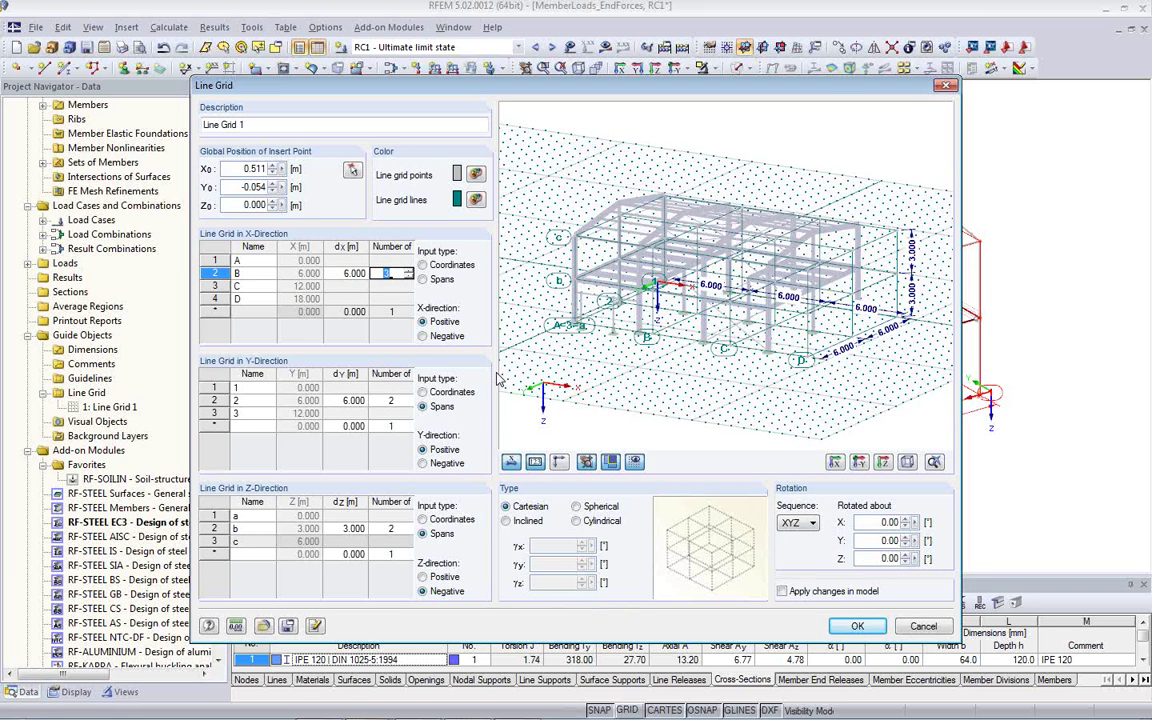
left_click(782, 591)
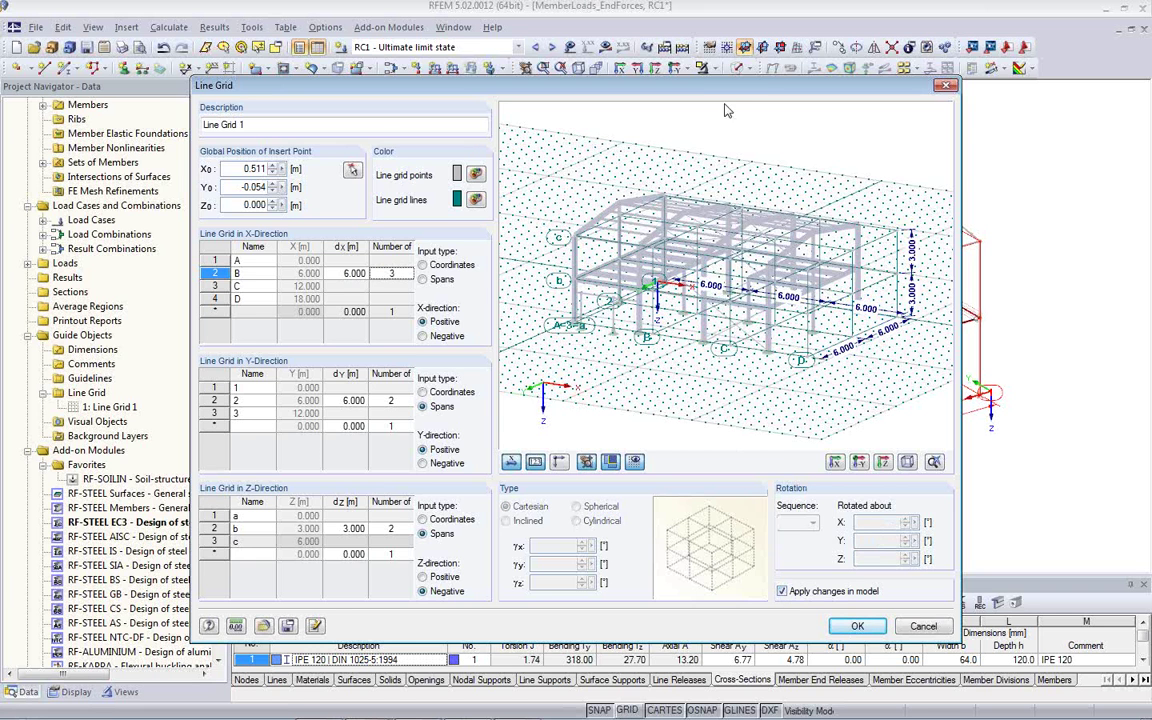
left_click_drag(727, 86, 102, 32)
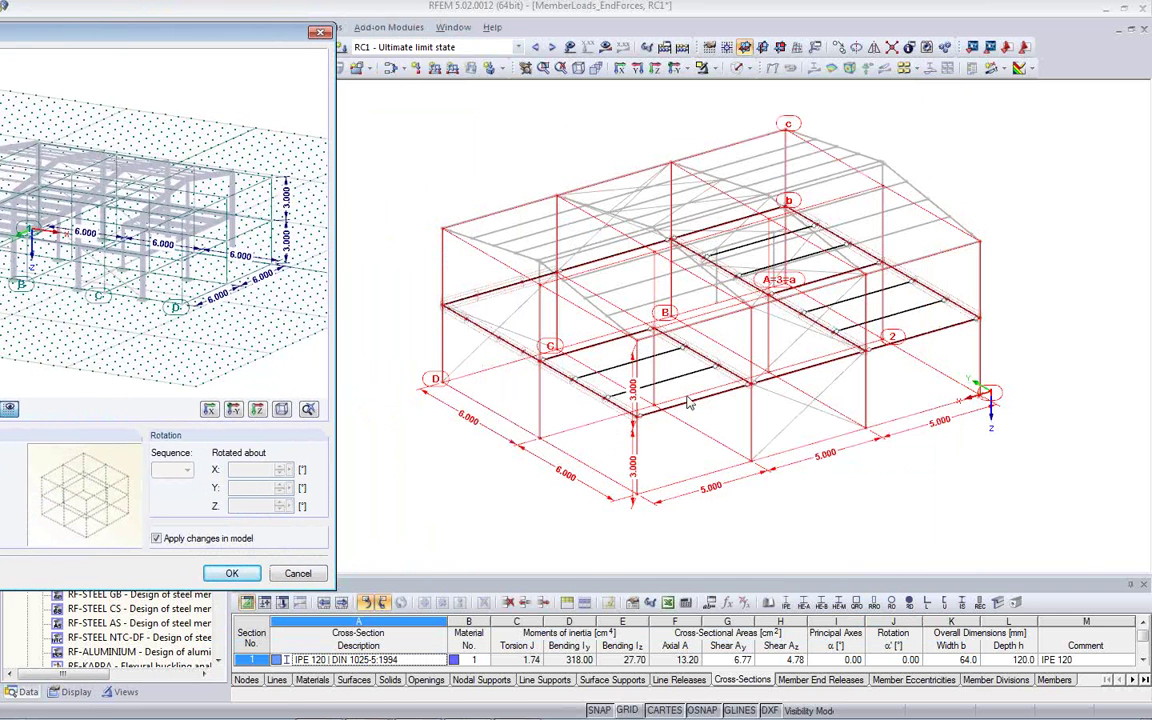
left_click(300, 574)
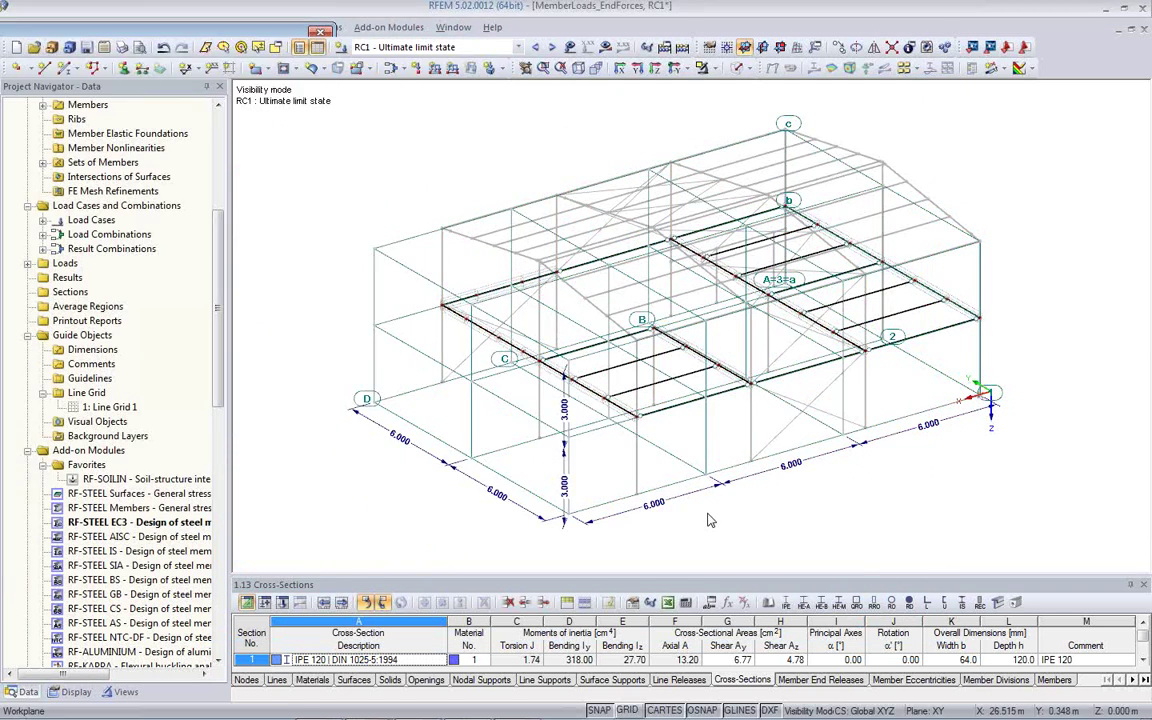
Undo the last change to the line grid's X-direction spacing
middle_click_drag(720, 428, 836, 458, "ctrl")
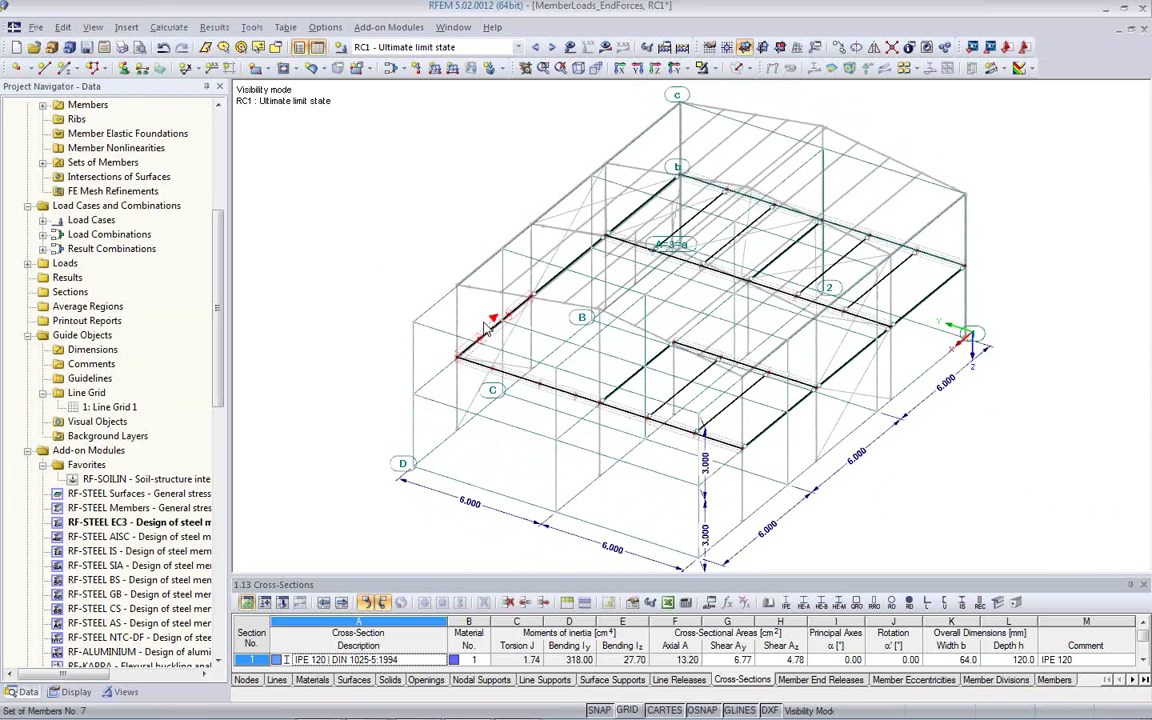
left_click(162, 49)
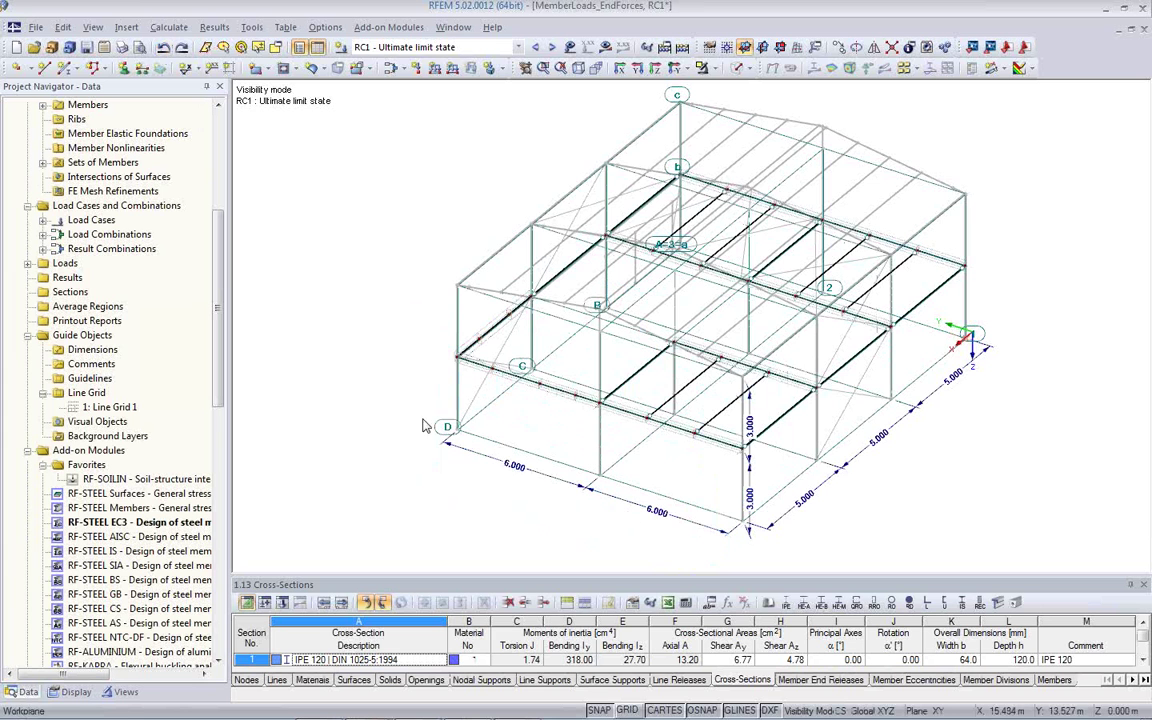
Move Line Grid 1 by picking a new insert point at X 0.501, Y 0.009, Z 0 m near the frame's corner
double_click(110, 407)
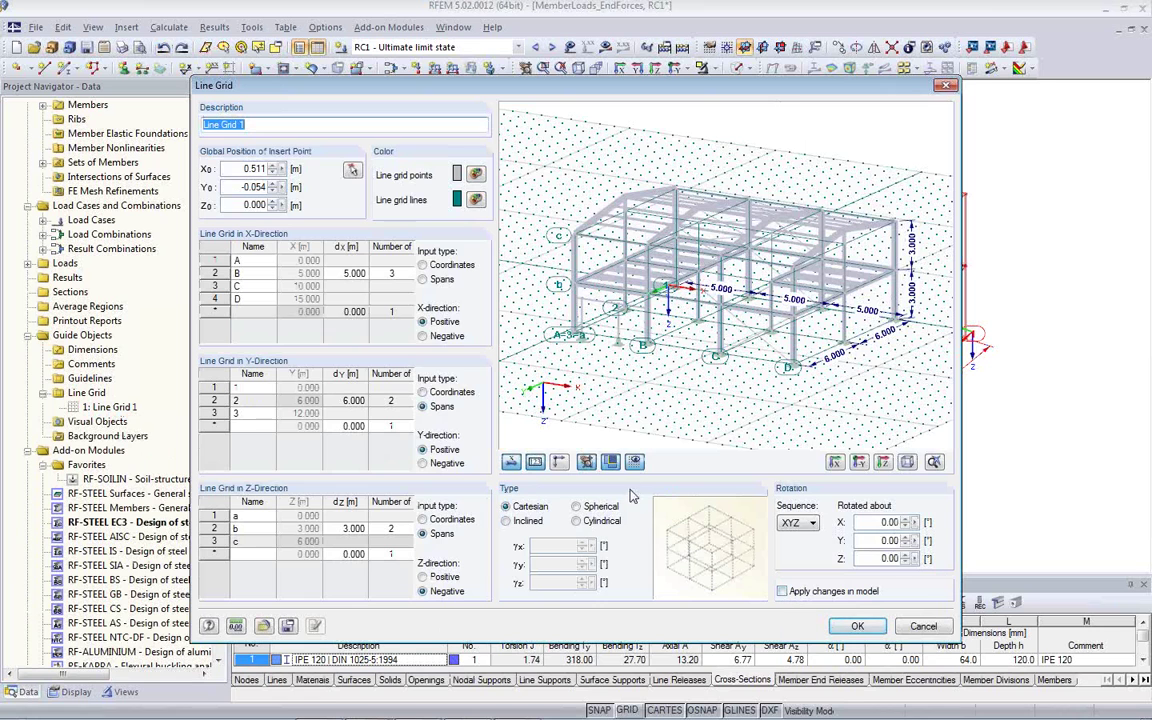
left_click(352, 172)
scroll(689, 411, "up", 8)
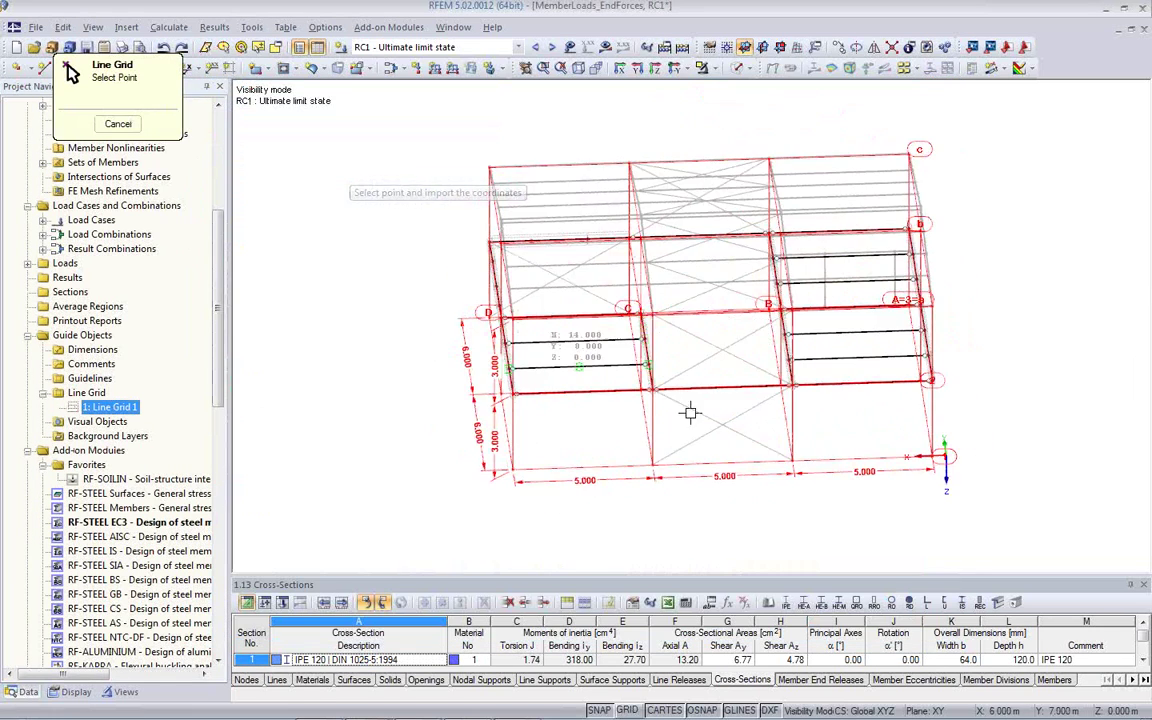
scroll(946, 458, "up", 5)
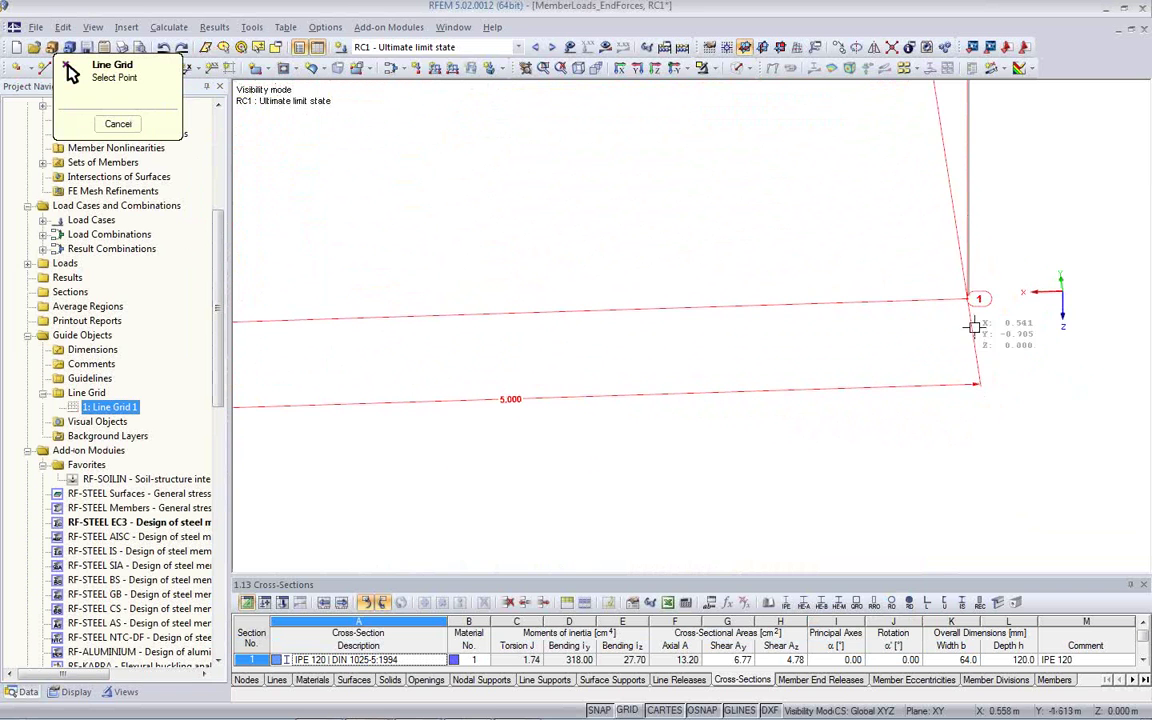
scroll(975, 323, "up", 5)
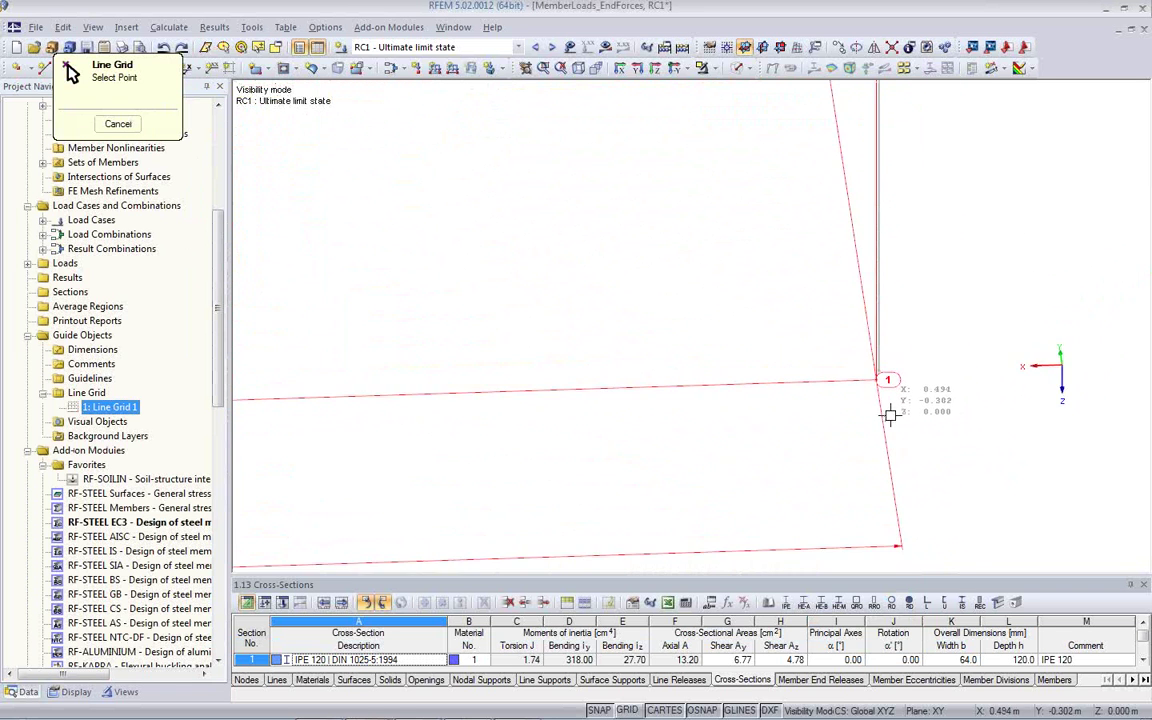
left_click(871, 346)
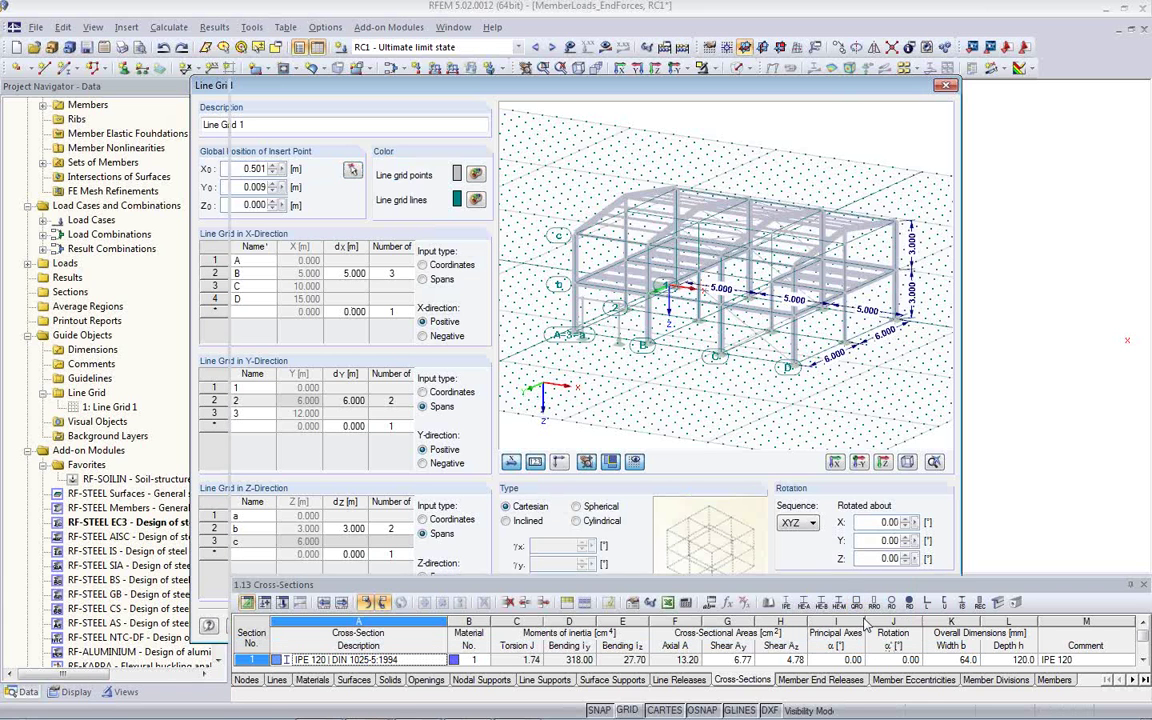
left_click(857, 626)
middle_click_drag(866, 362, 503, 485)
scroll(372, 400, "up", 1)
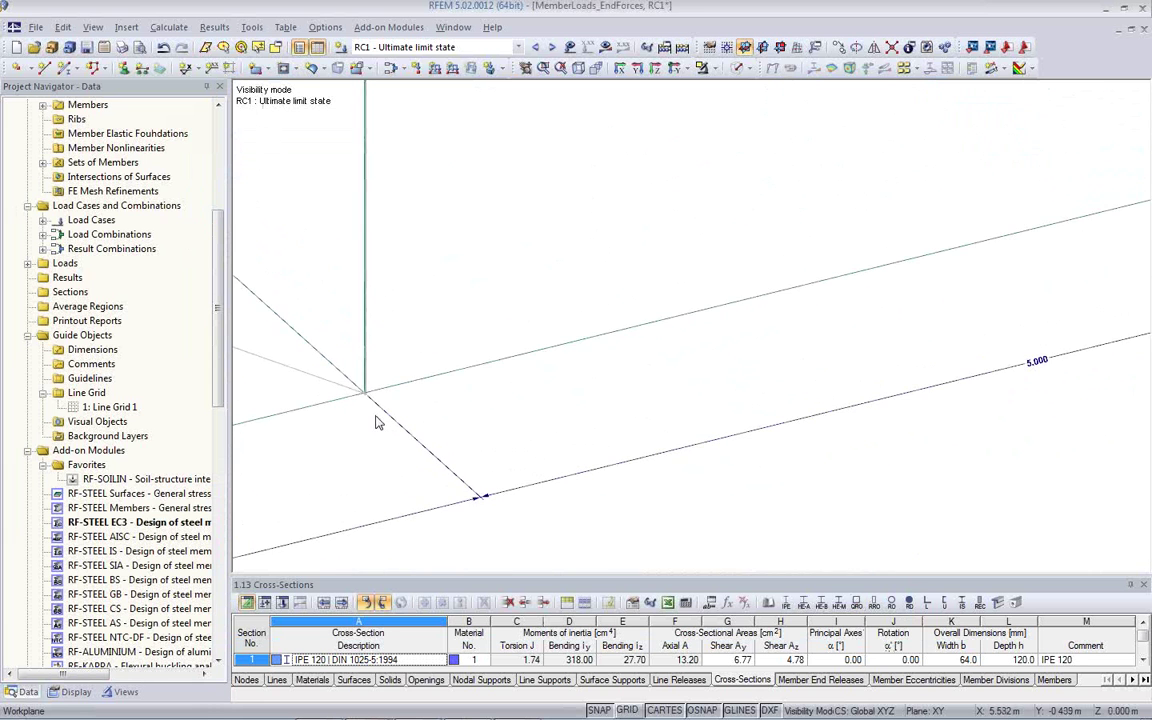
Reopen Line Grid 1, set its X-direction spacing to 6 m, and apply the changes in the model
scroll(375, 405, "down", 5)
middle_click_drag(412, 416, 630, 432)
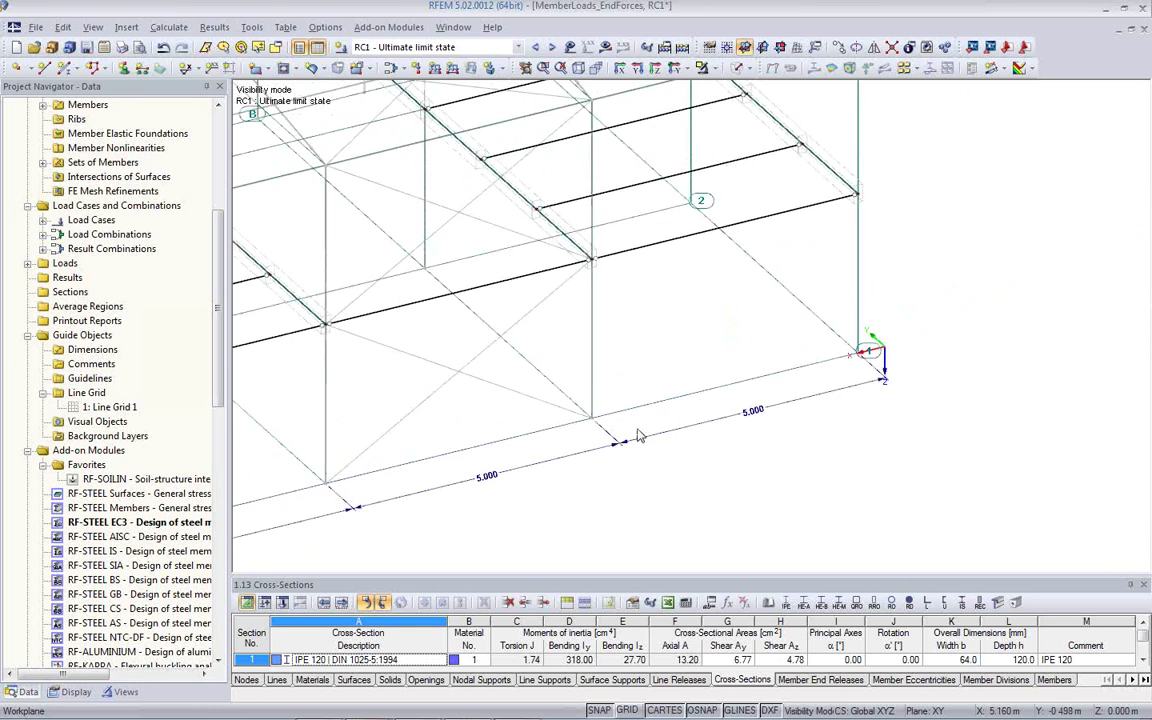
scroll(872, 363, "up", 5)
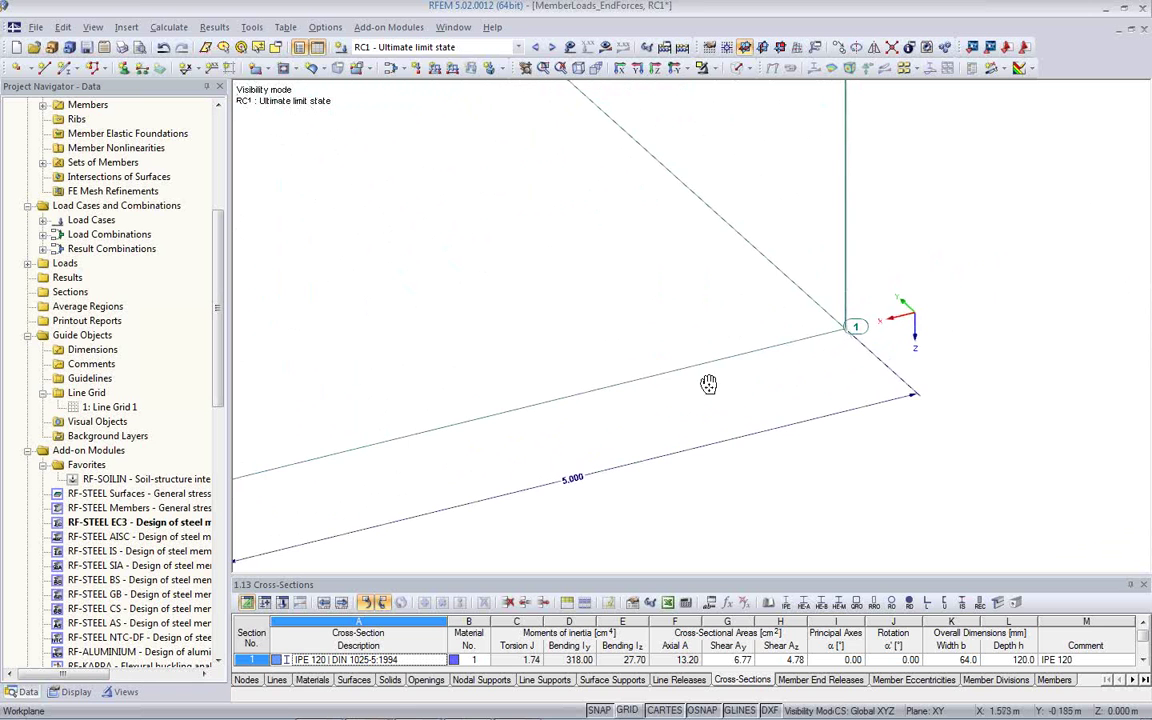
middle_click_drag(635, 380, 584, 436)
scroll(584, 436, "down", 3)
middle_click_drag(625, 372, 98, 373, "ctrl")
double_click(109, 407)
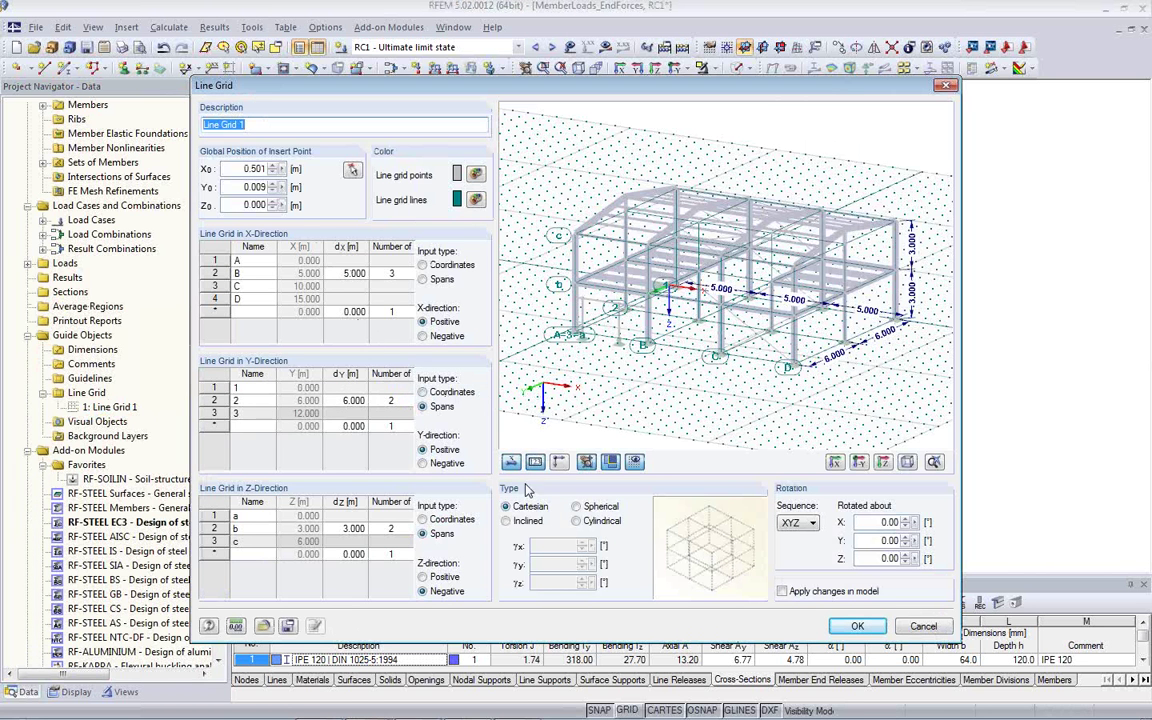
left_click(345, 273)
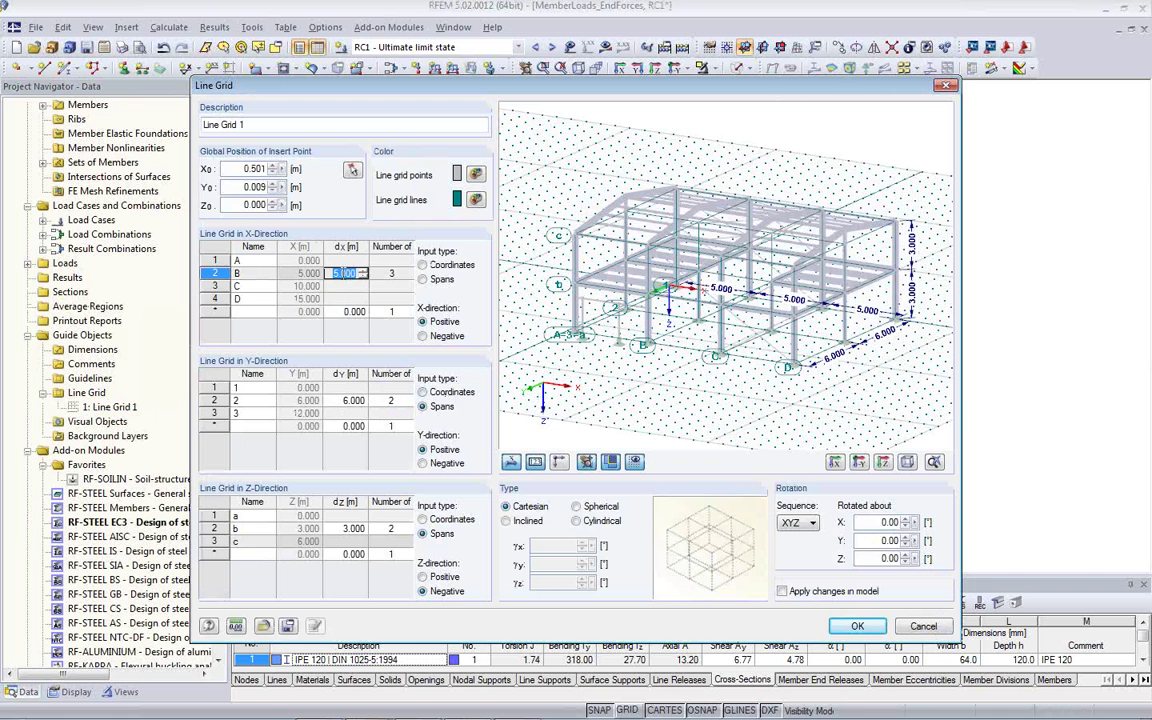
type("6")
key("Tab")
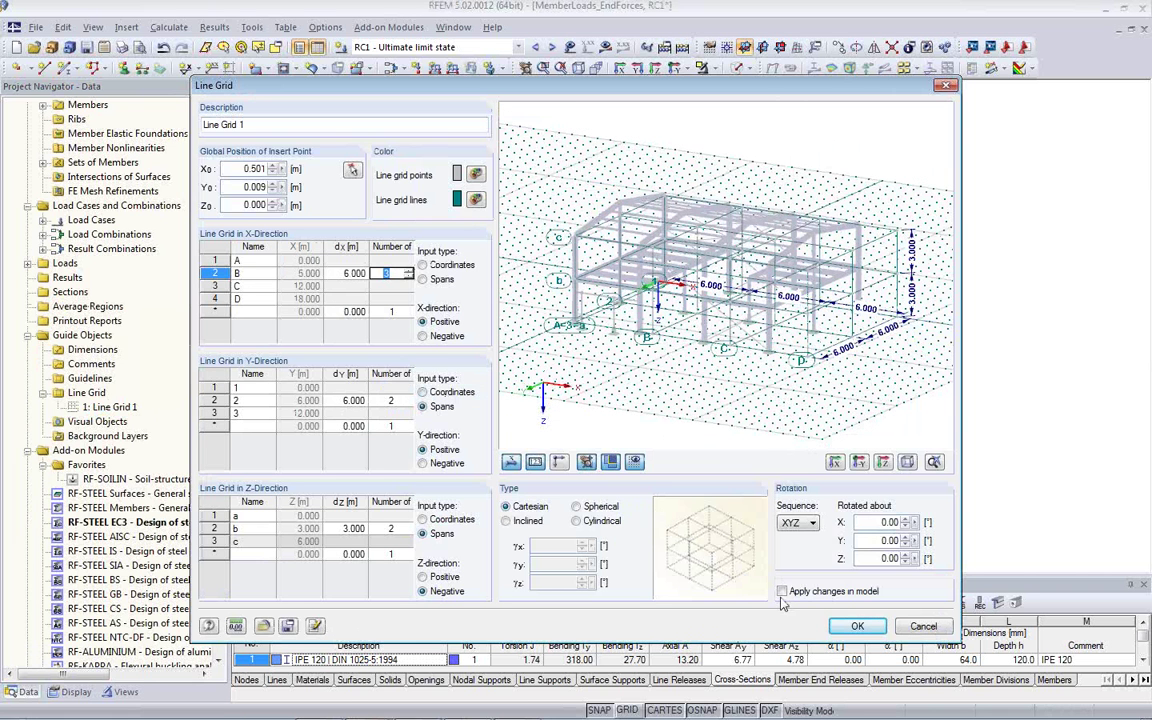
left_click(785, 592)
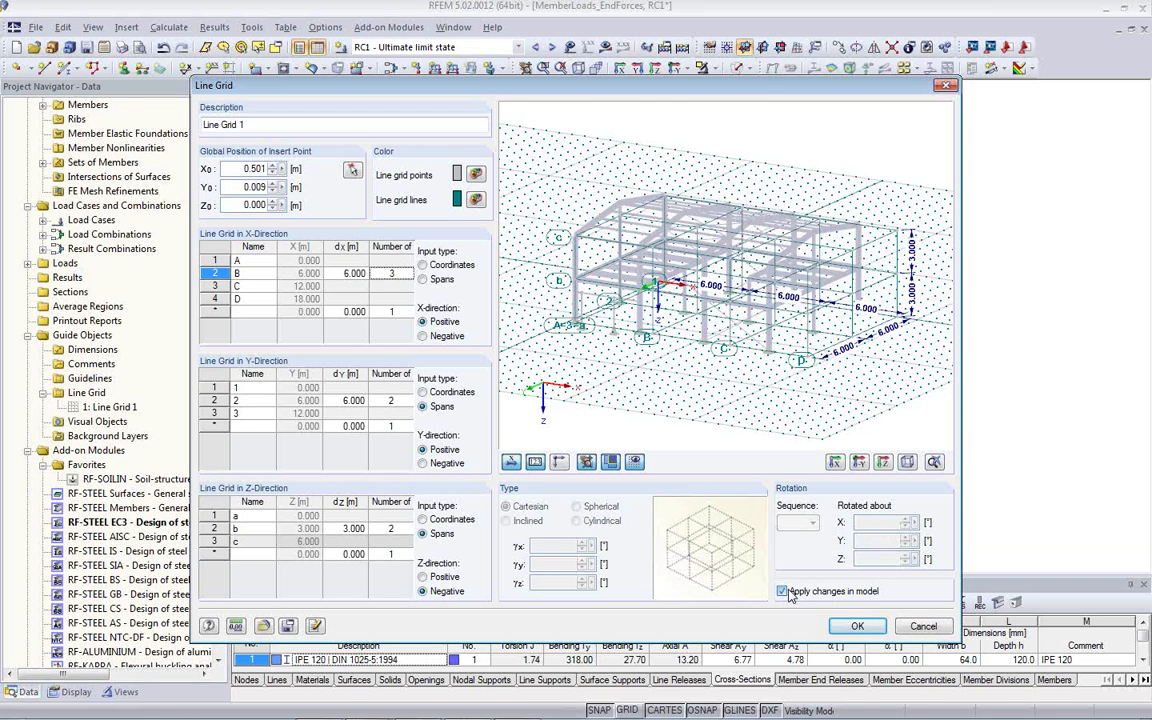
left_click(858, 628)
Examine how the frame's columns and members line up with the grid lines, from the insert-point corner to the whole frame
middle_click_drag(555, 470, 905, 381)
scroll(905, 381, "down", 2)
scroll(885, 381, "up", 2)
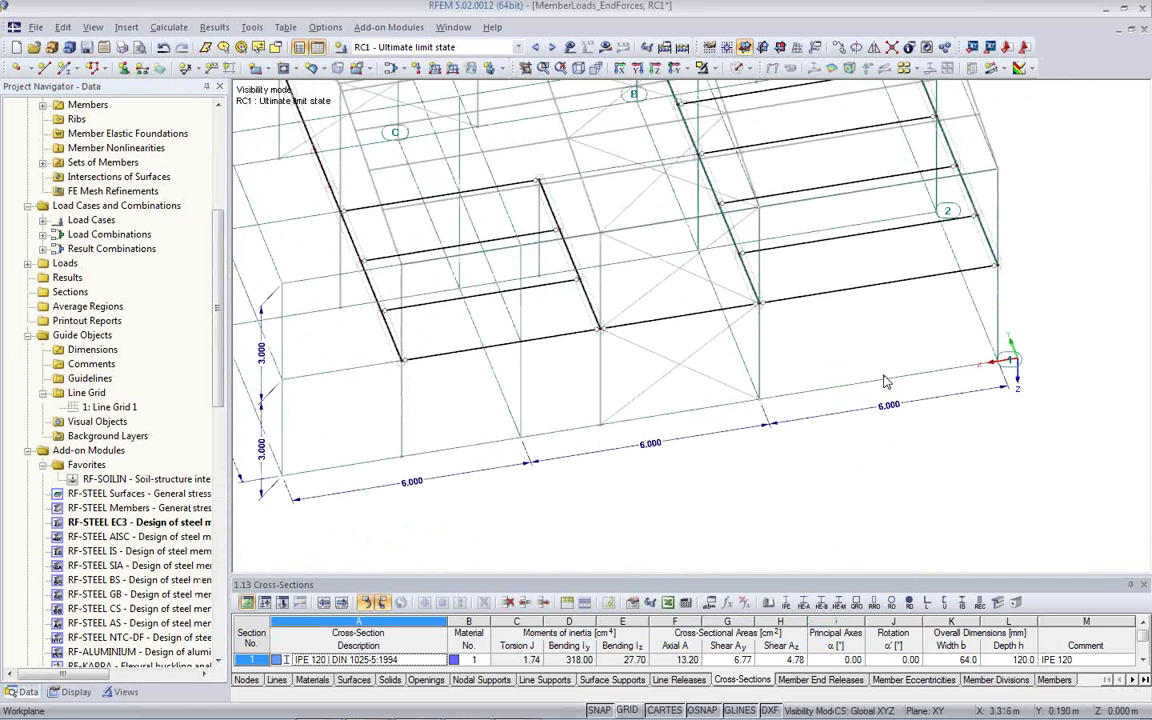
scroll(1090, 370, "up", 2)
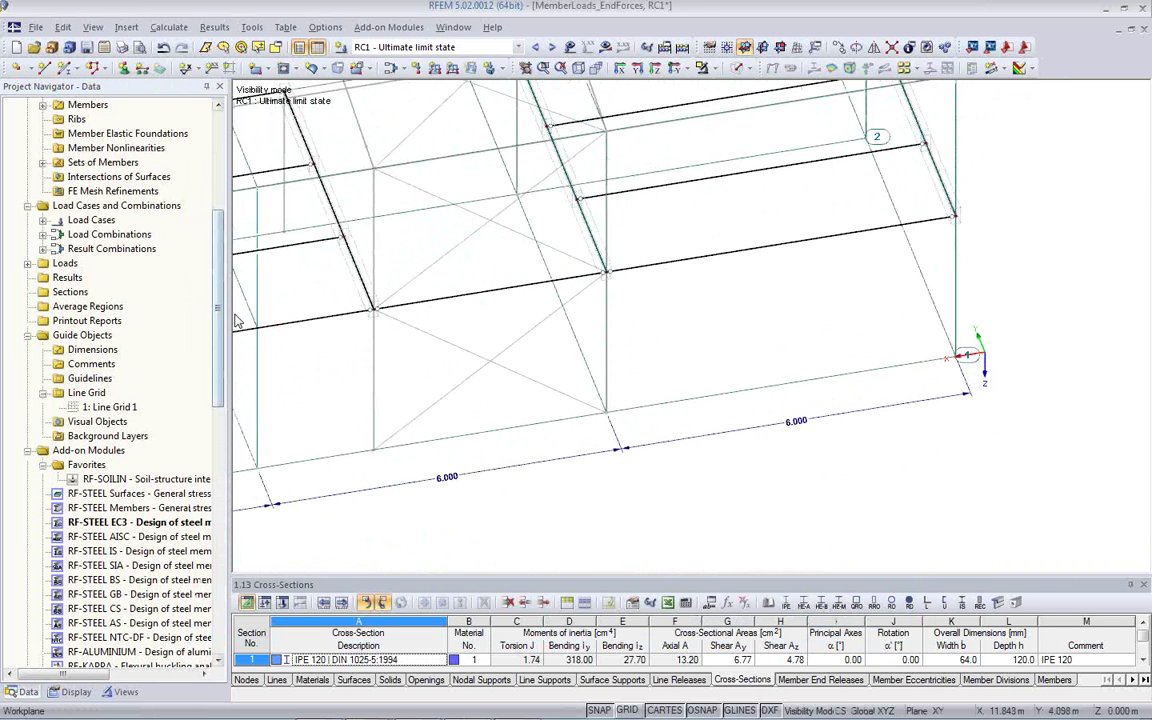
left_click_drag(216, 318, 216, 215)
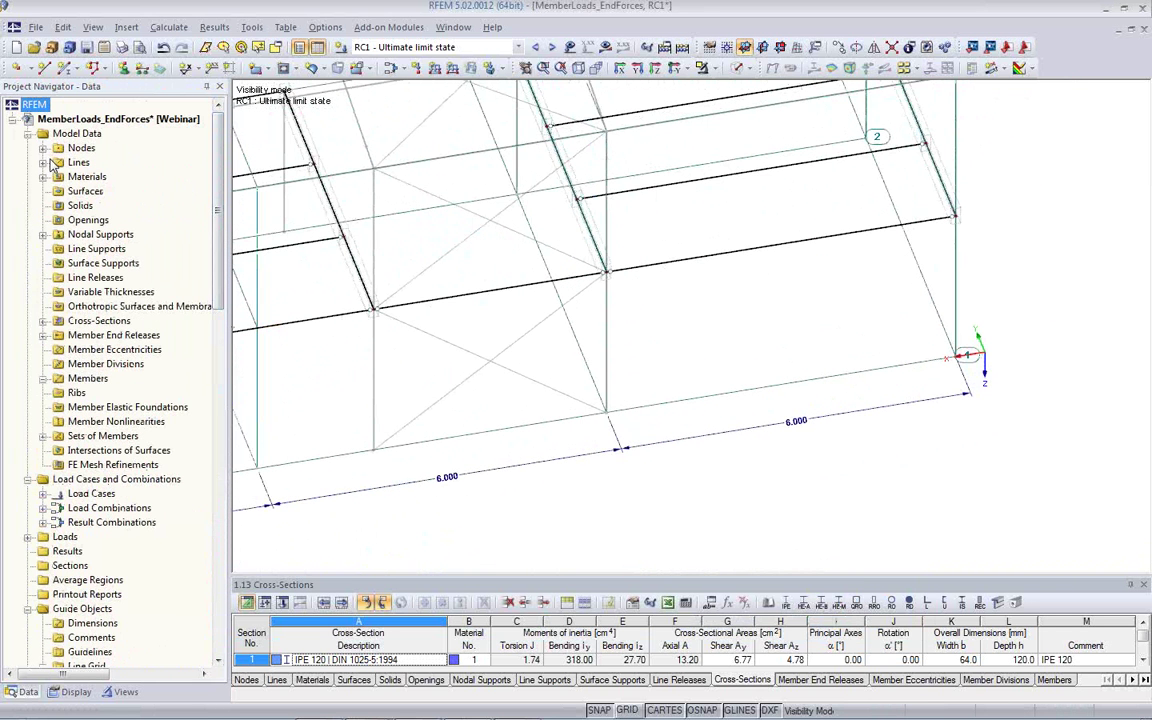
left_click(76, 691)
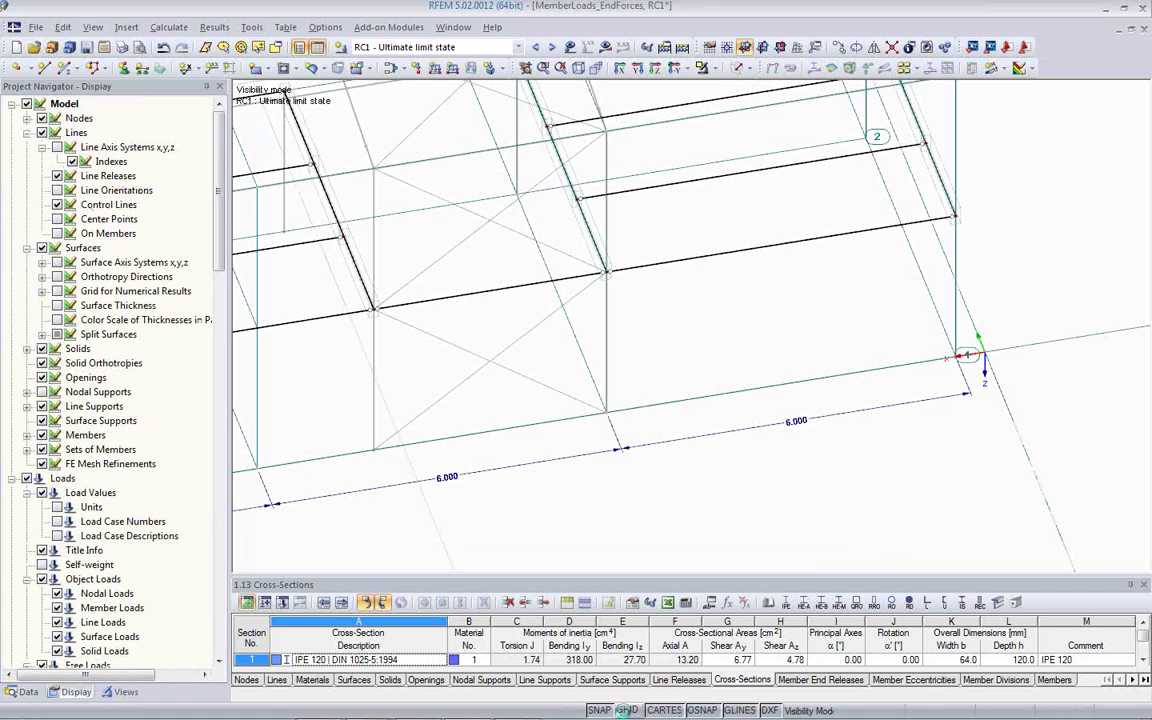
scroll(868, 375, "up", 3)
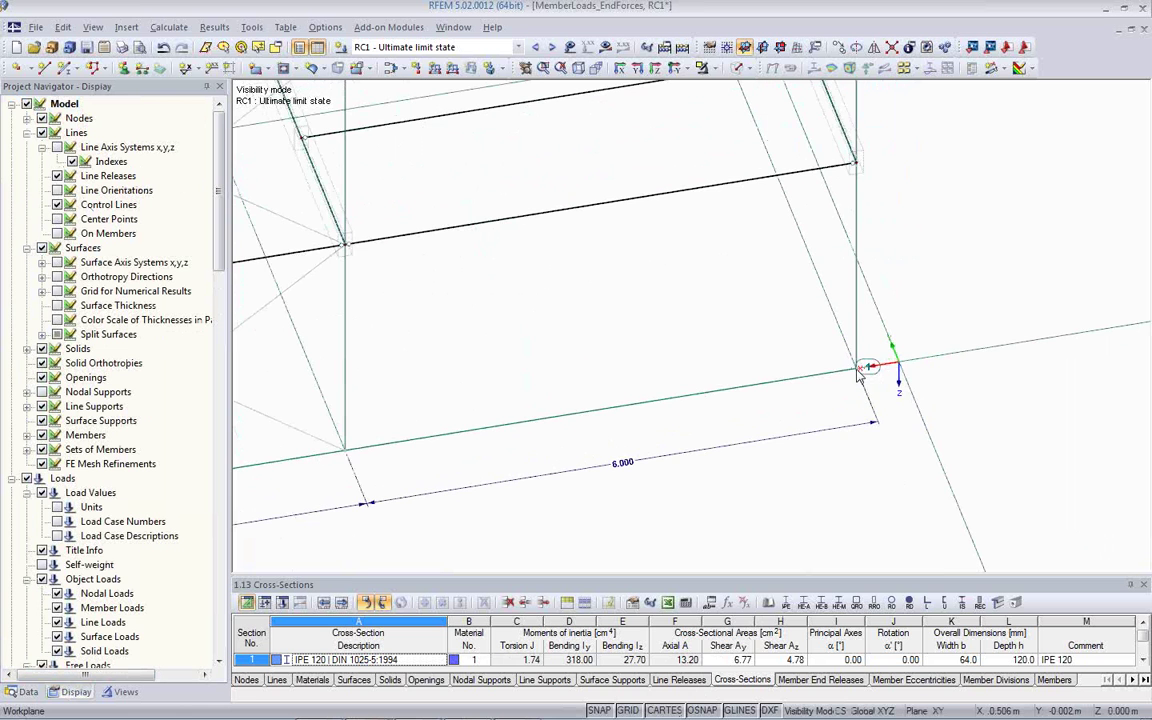
scroll(763, 401, "down", 2)
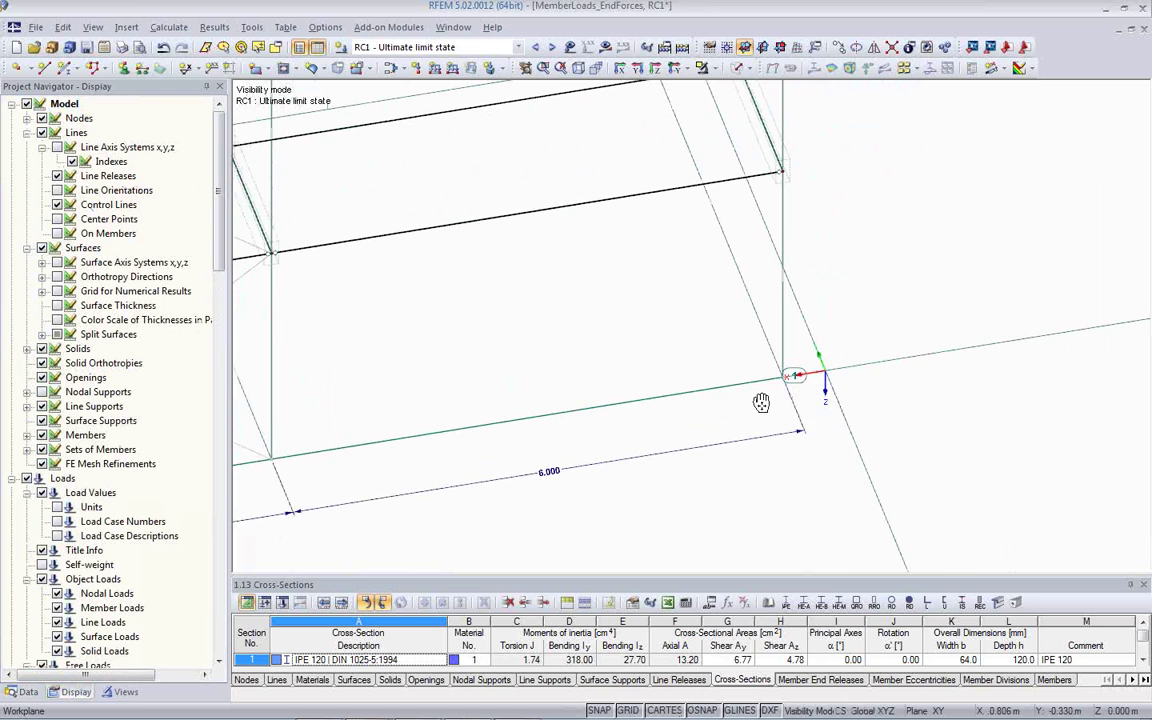
scroll(765, 403, "down", 2)
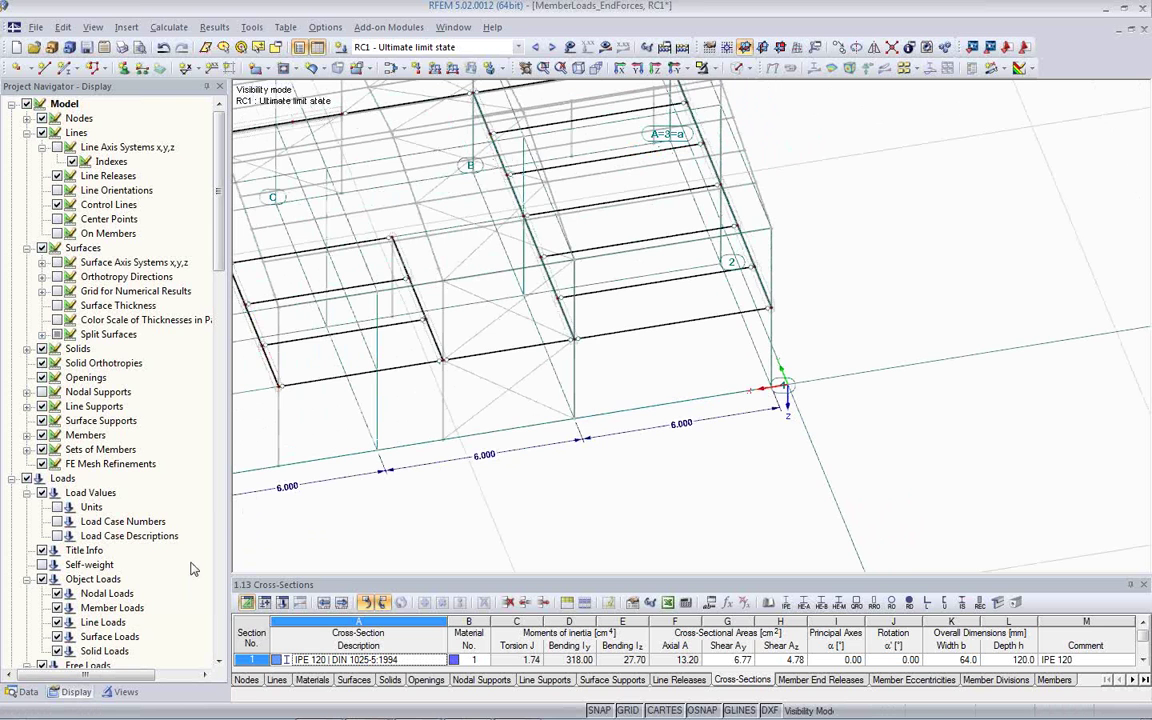
scroll(333, 497, "down", 3)
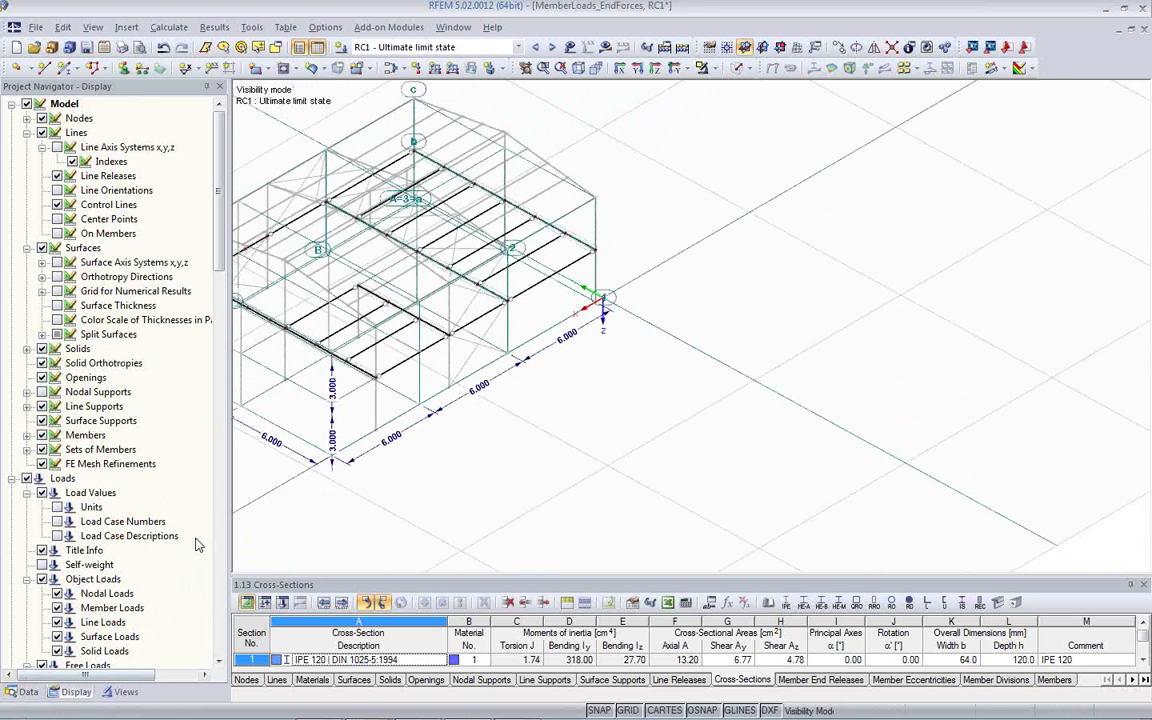
middle_click_drag(403, 338, 709, 375)
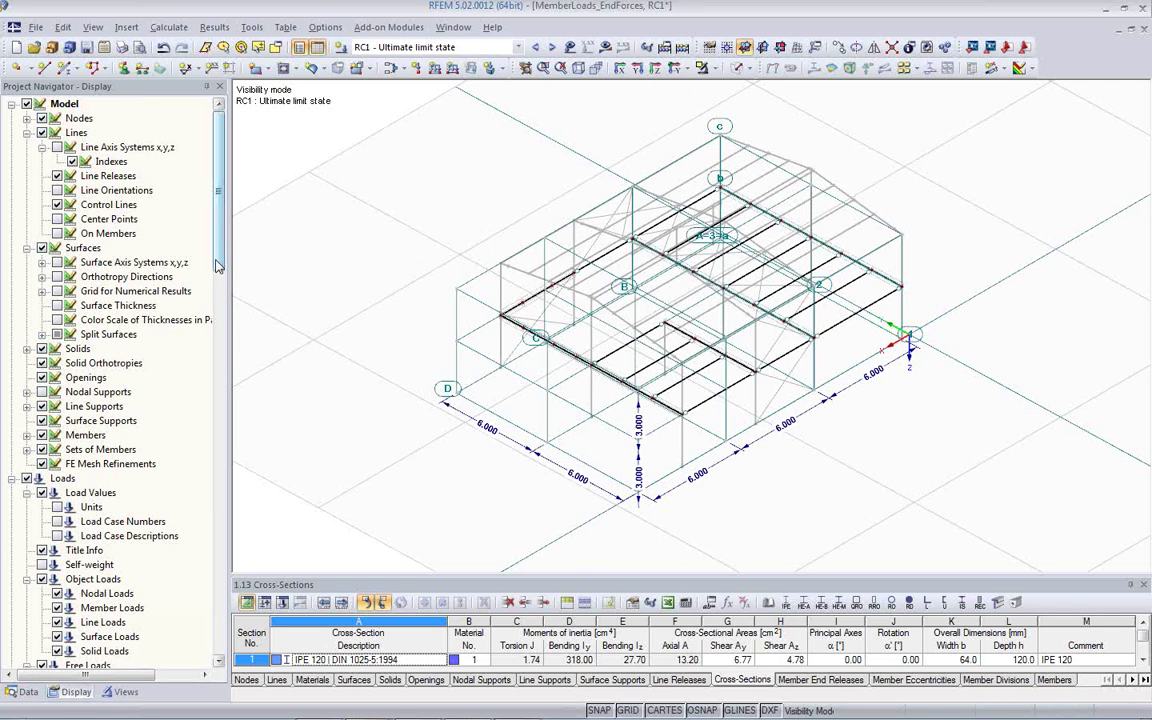
Undo the last line grid spacing change and show the model in isometric view
left_click(167, 51)
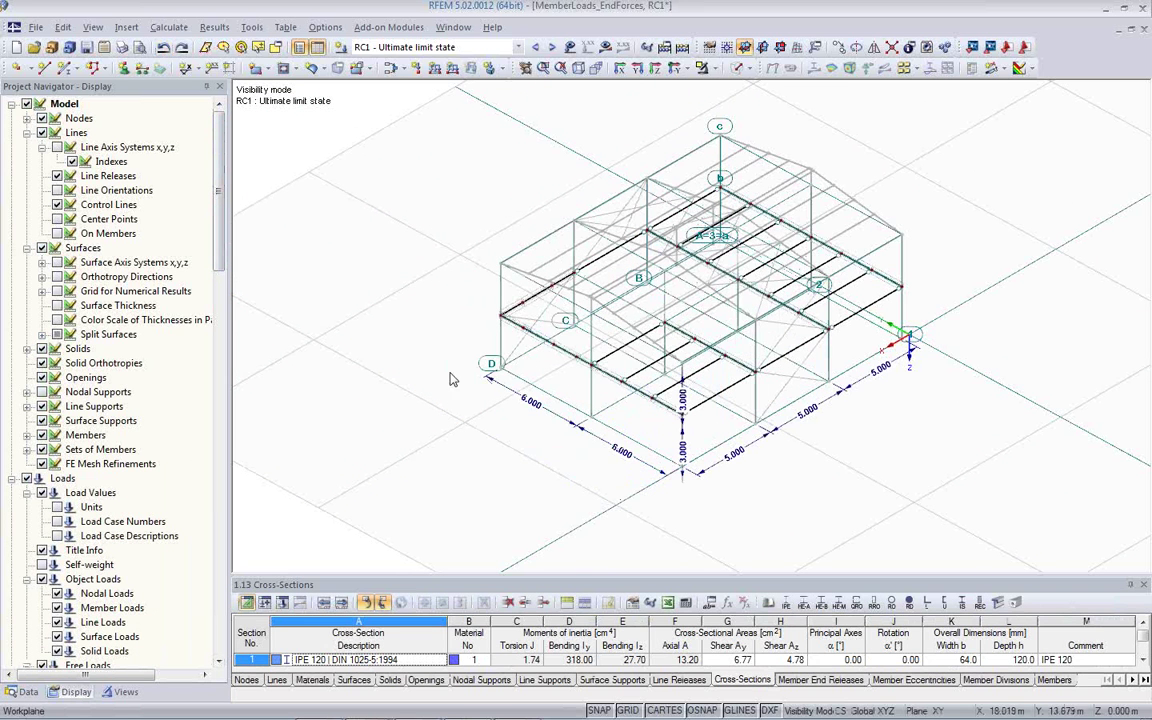
left_click(578, 69)
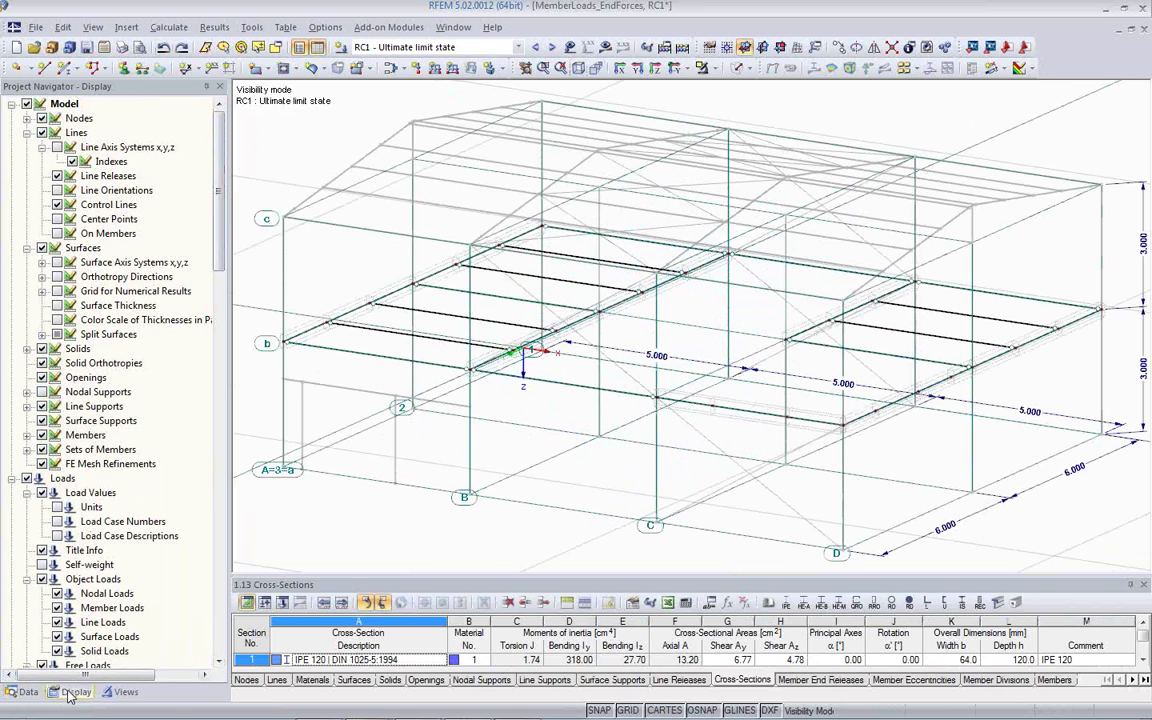
Turn off the display of line grids among the guide objects
scroll(132, 506, "down", 5)
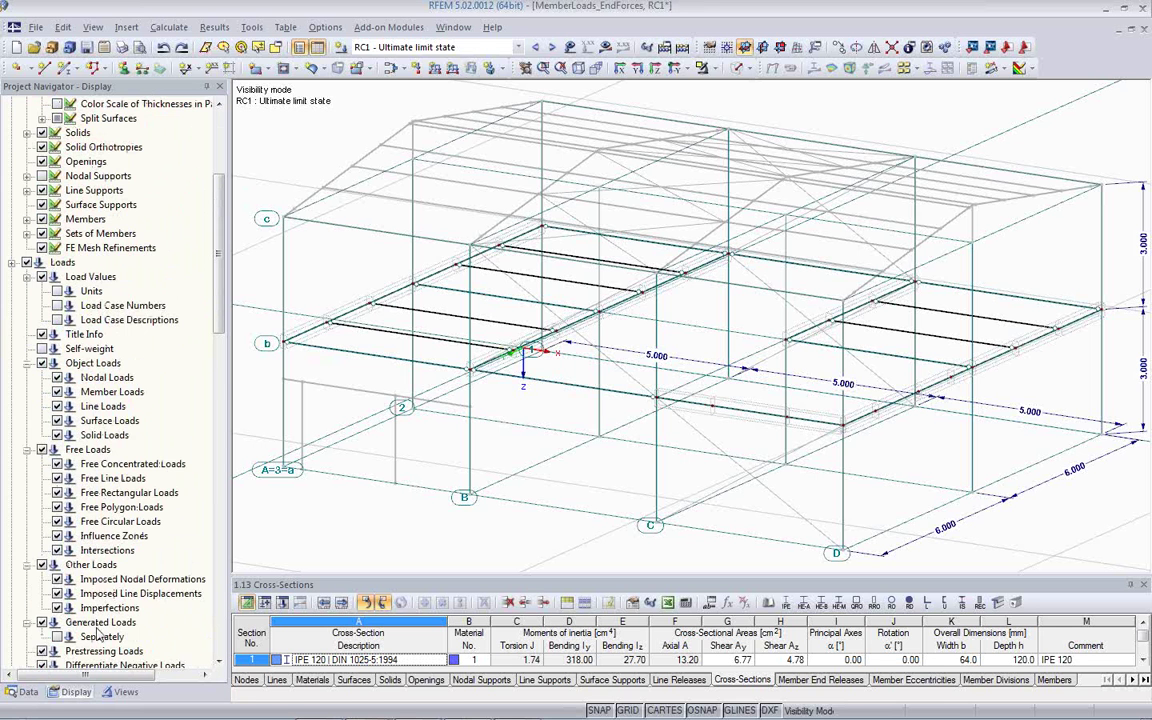
scroll(100, 625, "down", 4)
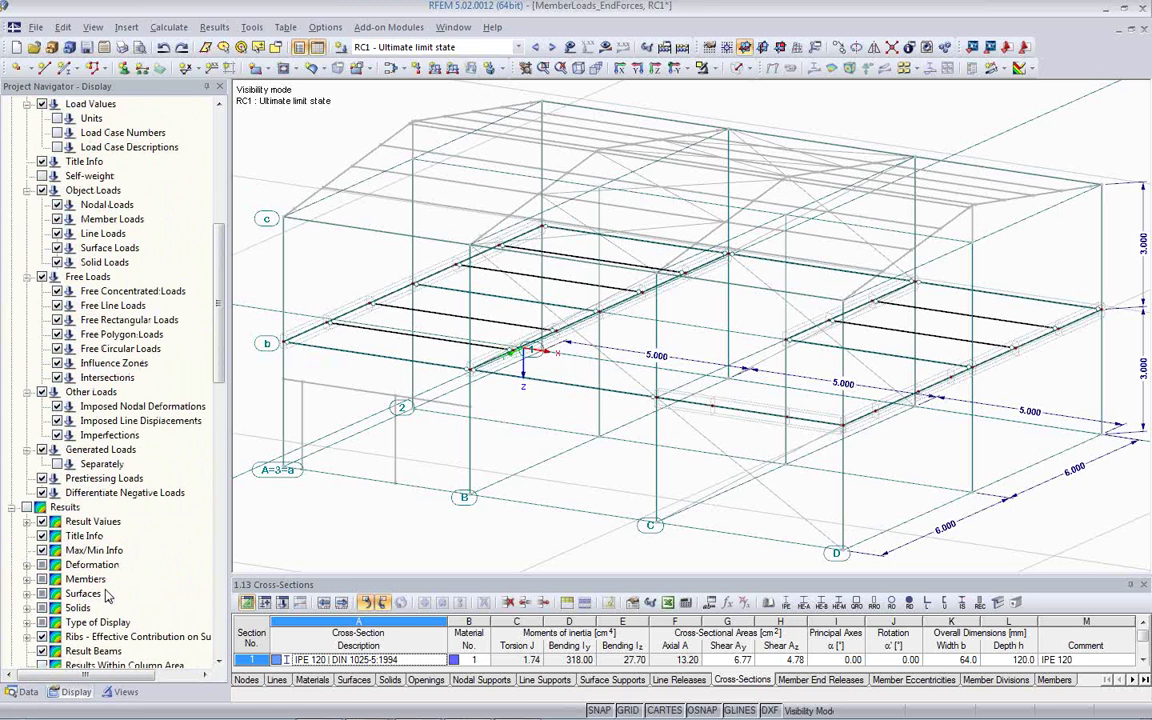
scroll(120, 579, "down", 2)
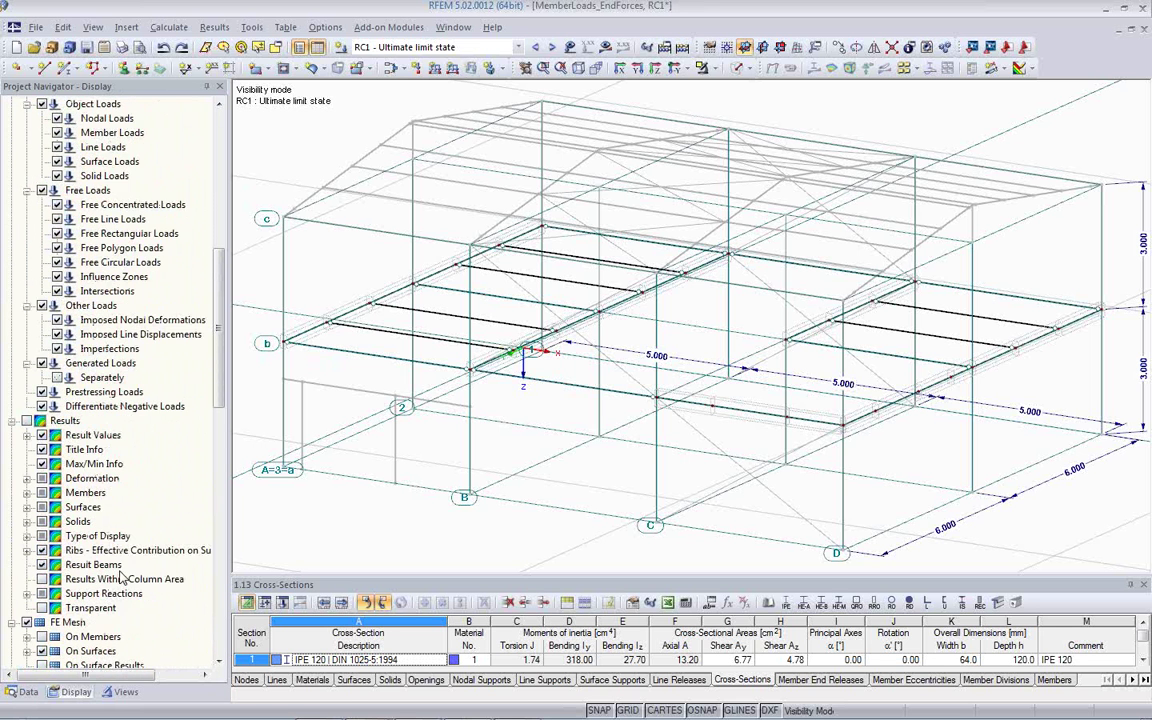
scroll(120, 578, "down", 4)
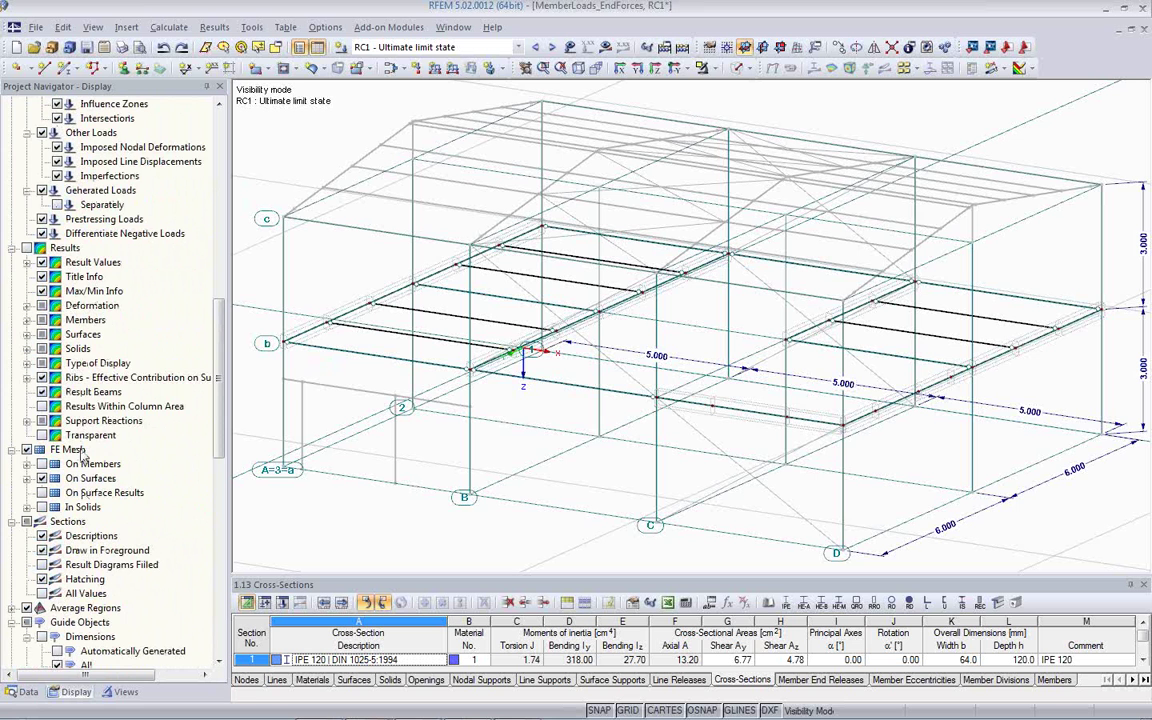
scroll(85, 455, "down", 4)
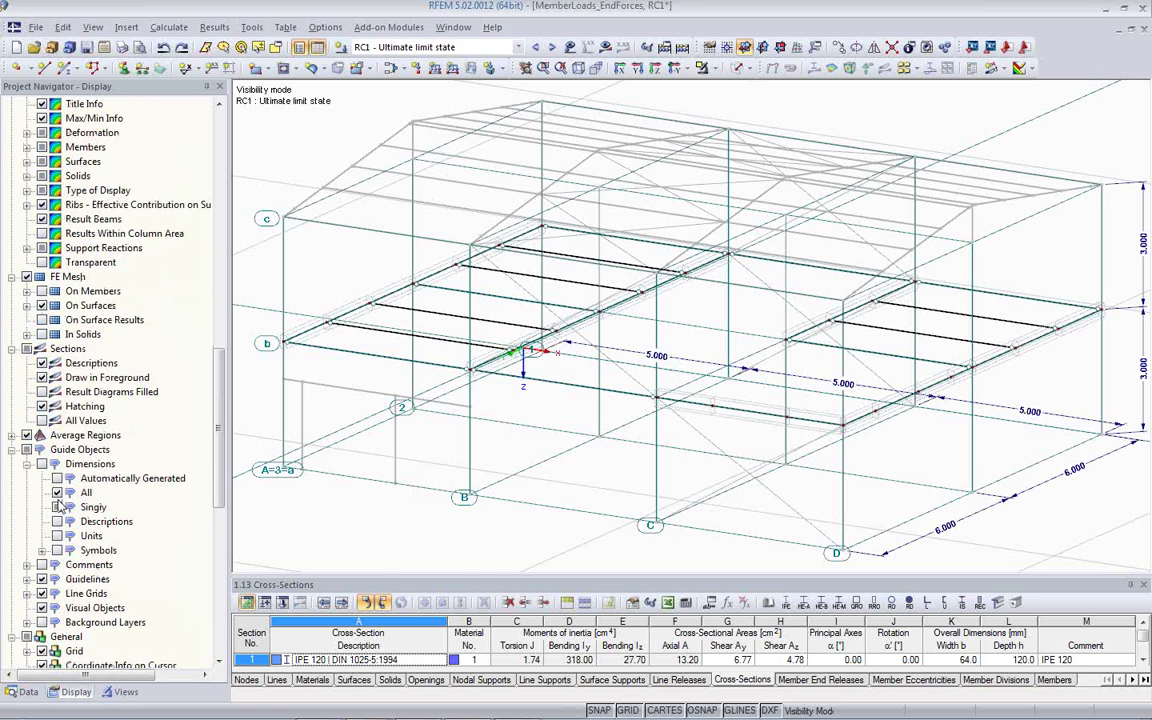
left_click(41, 593)
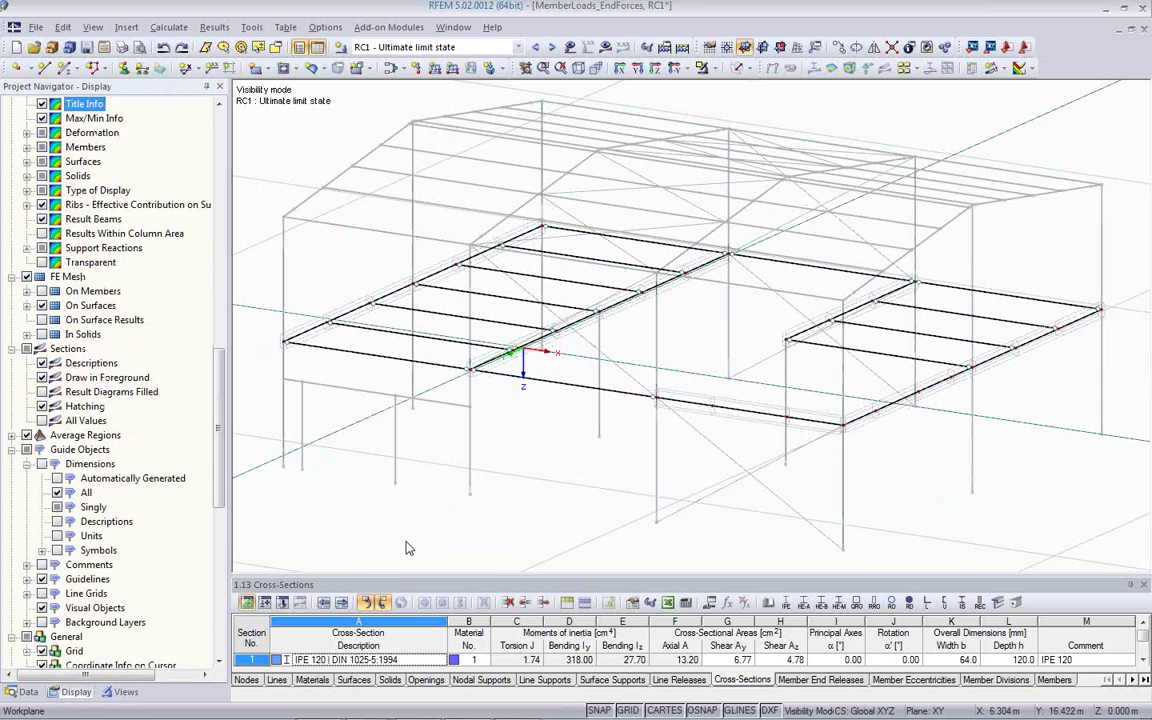
Cancel the visibility mode for the whole frame model
middle_click_drag(430, 420, 703, 112, "ctrl")
left_click(704, 68)
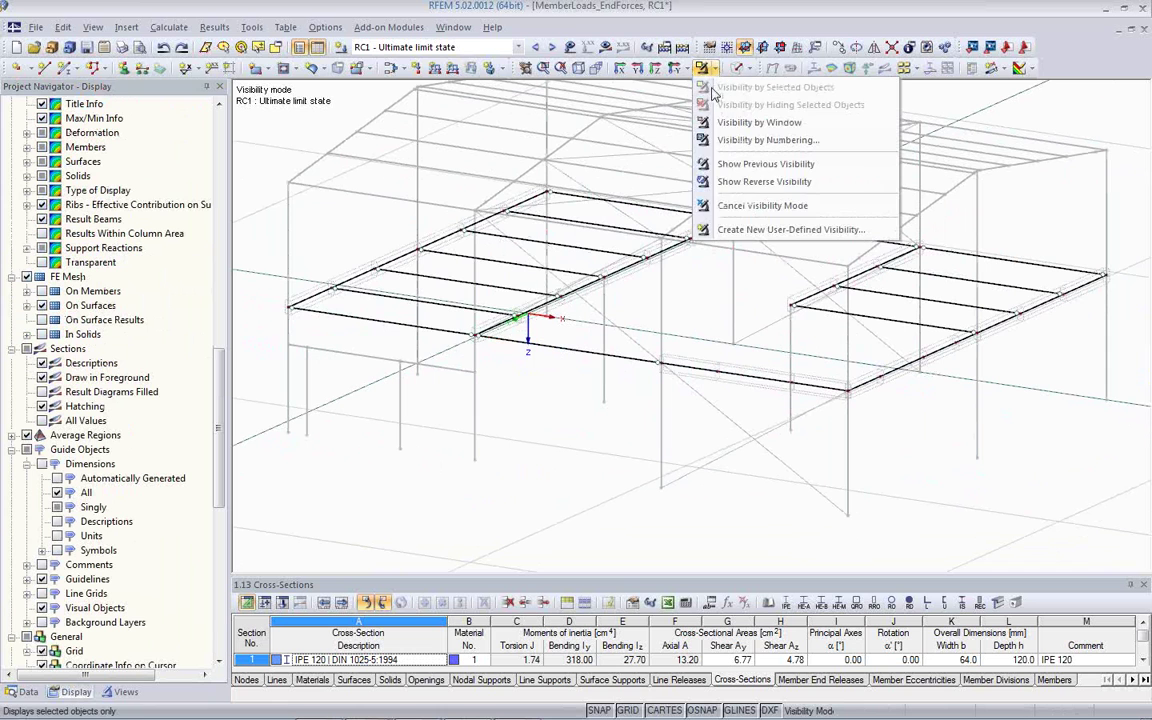
left_click(738, 205)
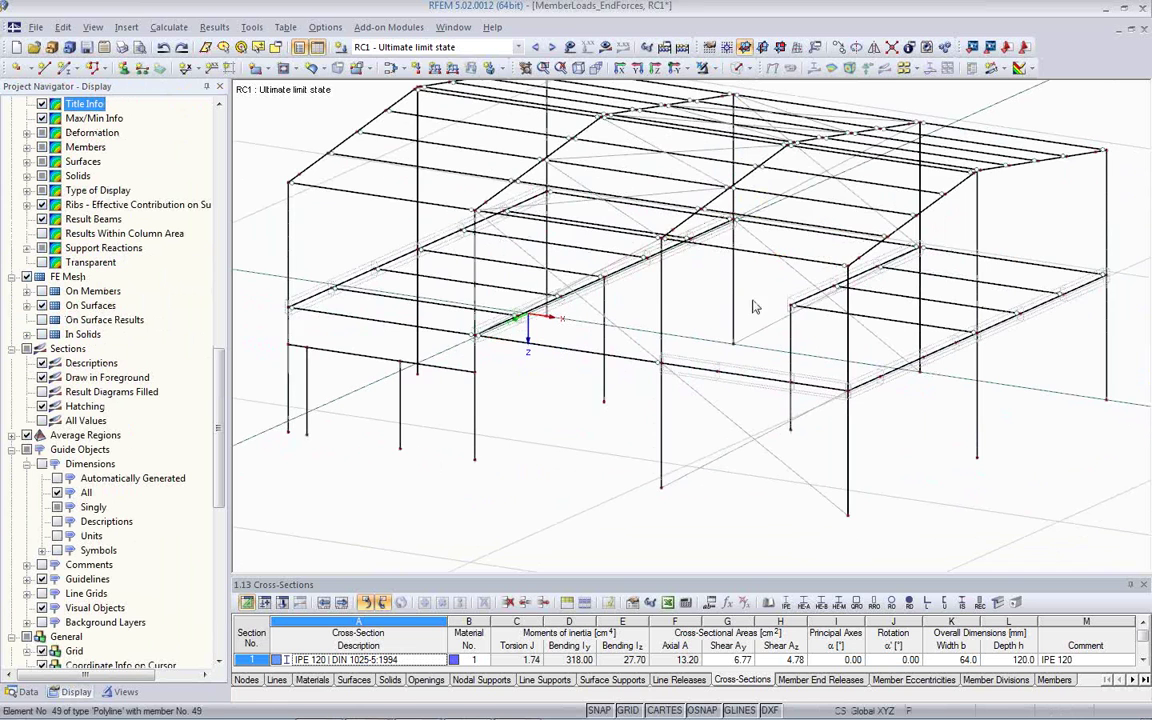
Reopen Line Grid 1 and pick the corner column's base node as its insert point, at X 0.500, Y 0, Z 0 m
middle_click_drag(906, 408, 455, 439, "ctrl")
scroll(930, 442, "up", 5)
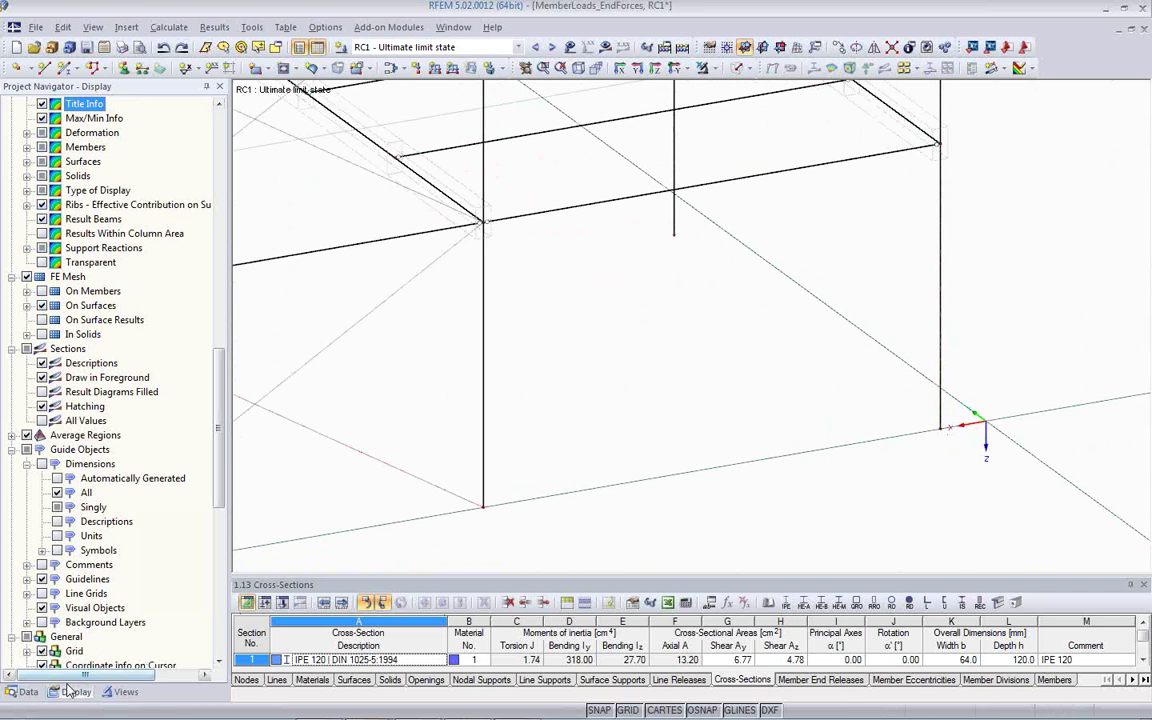
left_click(25, 692)
scroll(93, 518, "down", 3)
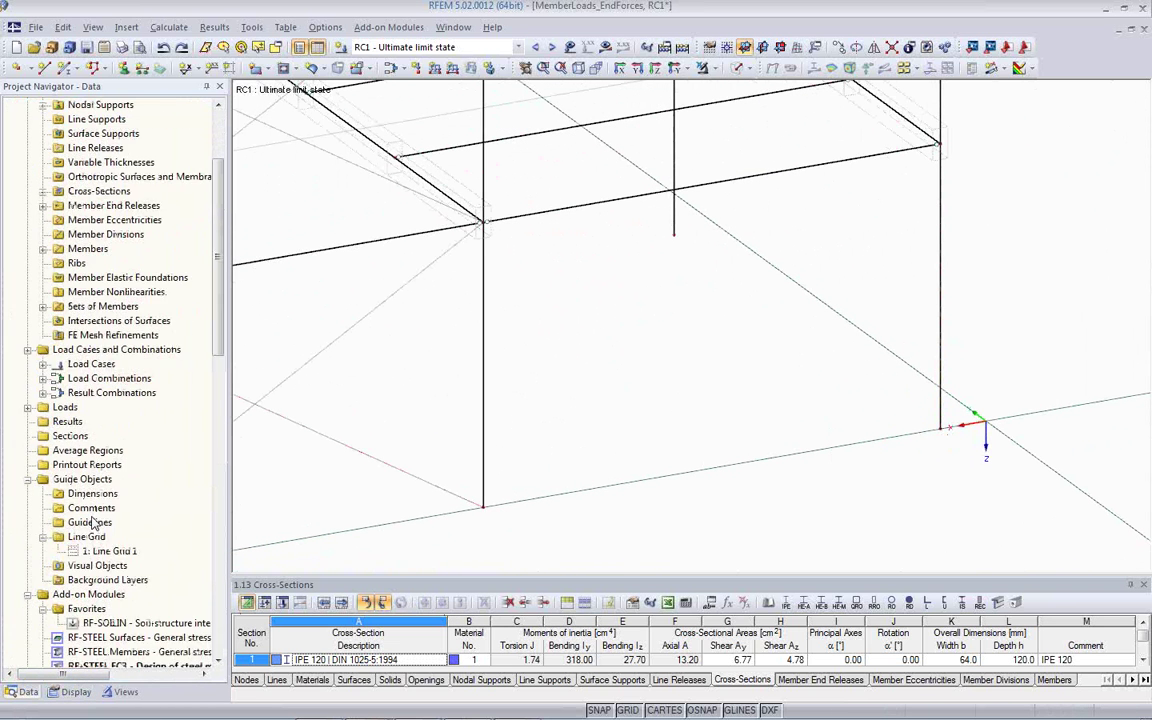
double_click(105, 551)
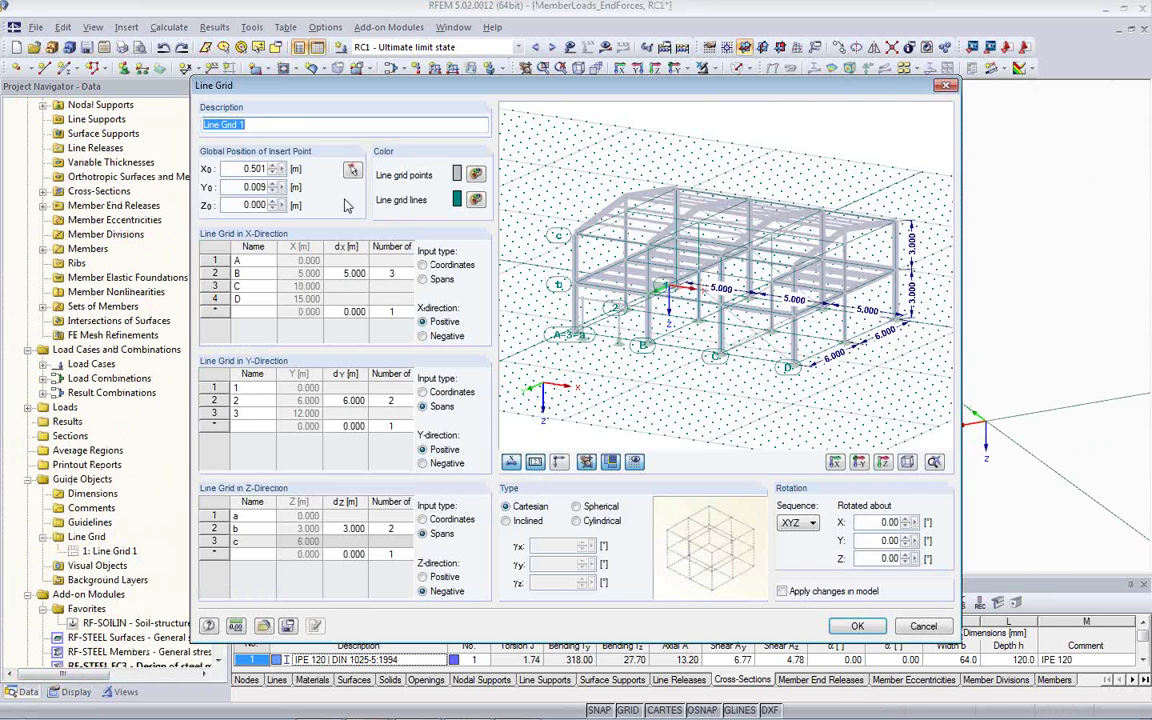
left_click(352, 172)
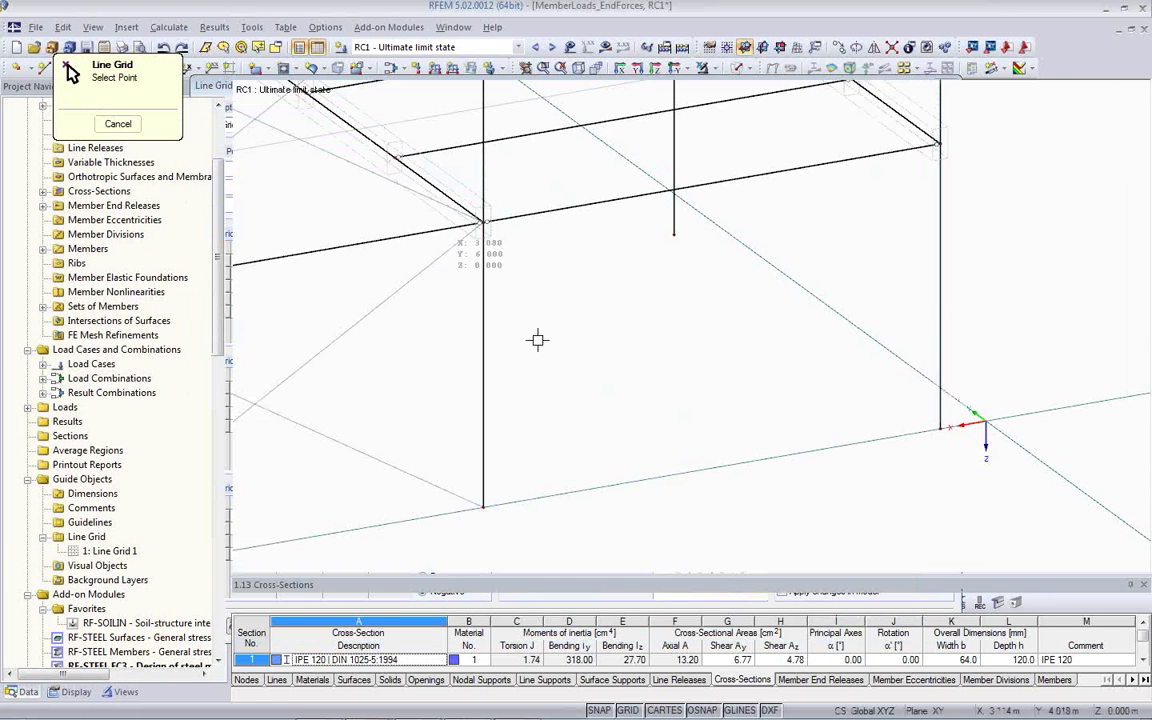
left_click(937, 430)
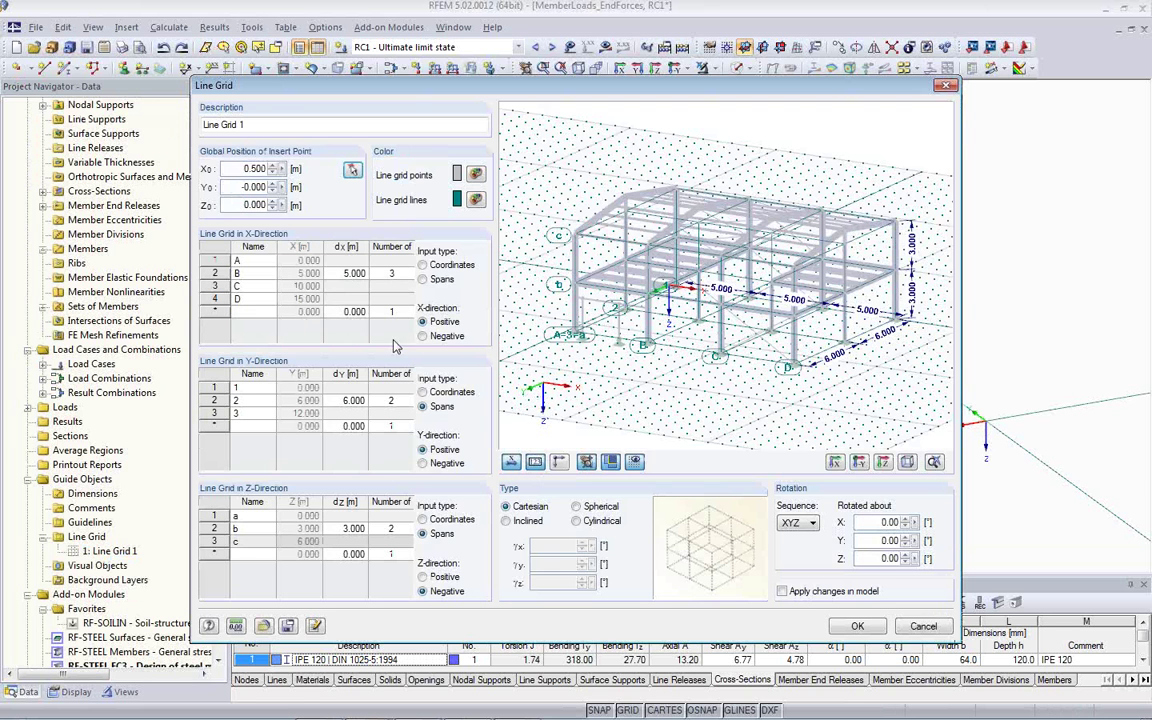
Set the spacing of grid line B in the X-direction to 6 m and apply the line grid changes in the model
left_click(354, 273)
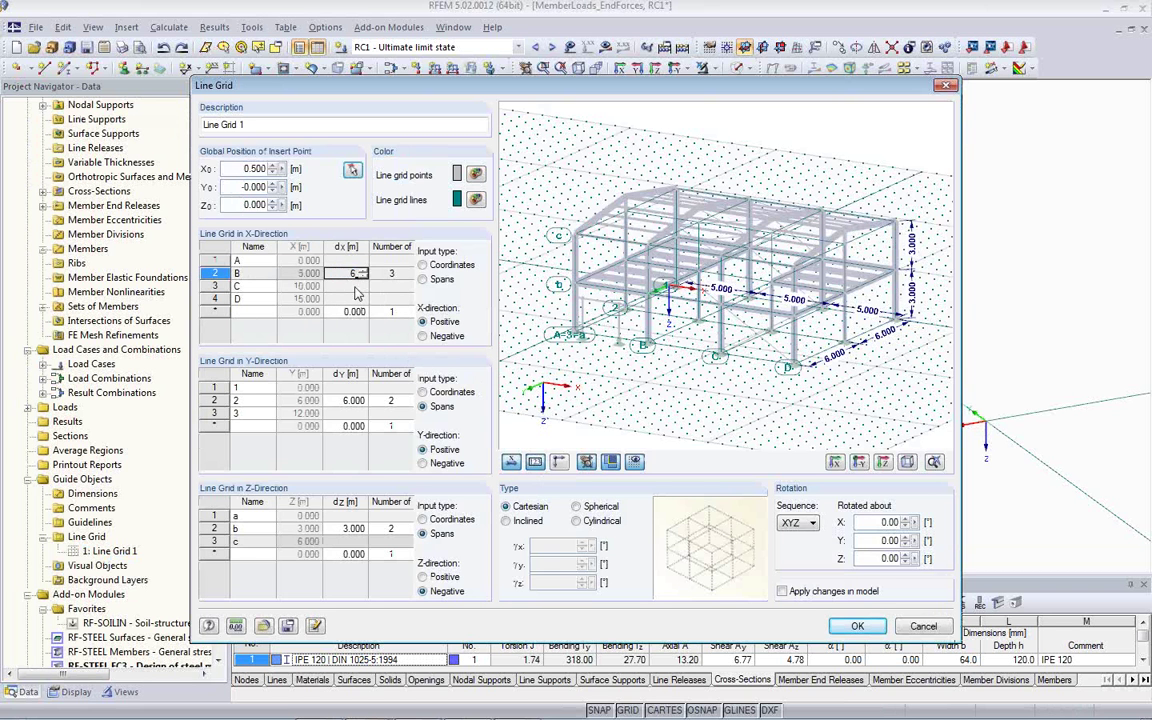
type("6")
key("Tab")
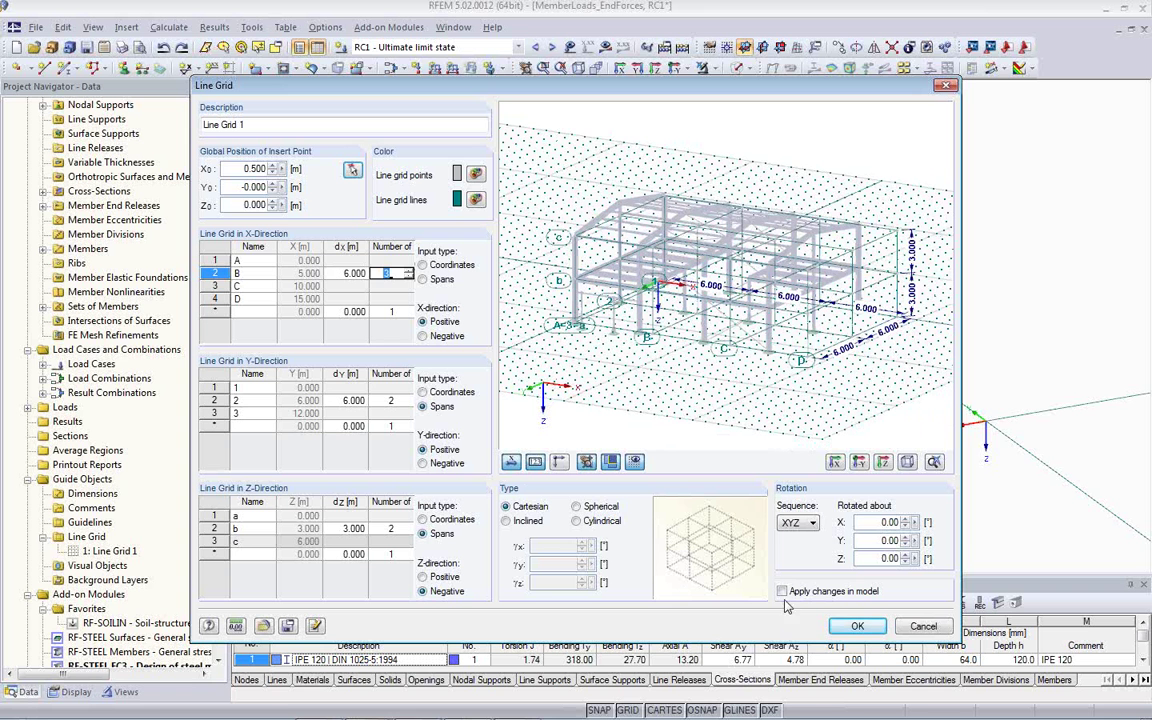
left_click(782, 591)
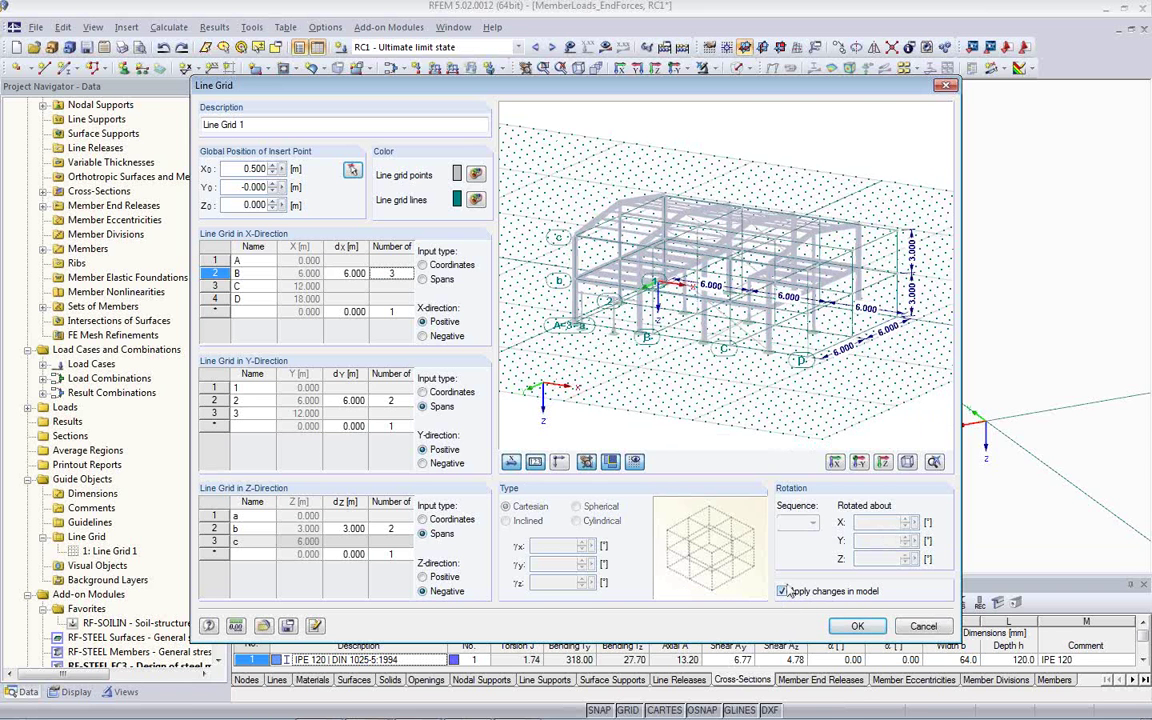
left_click(857, 627)
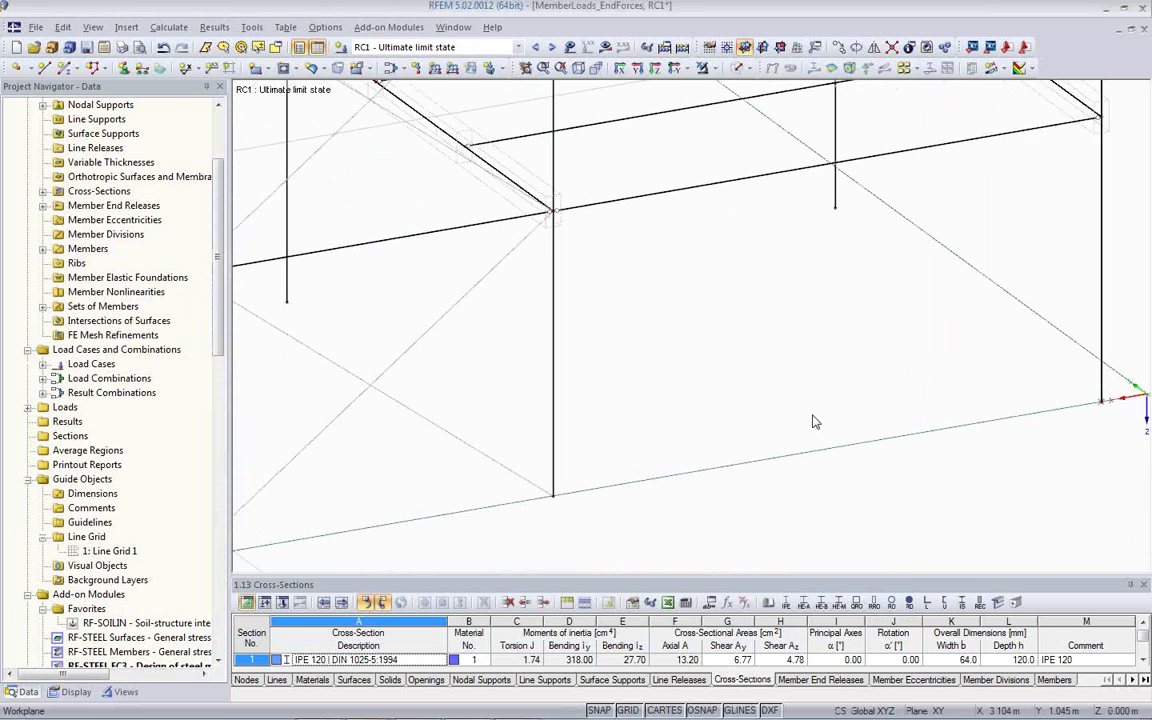
middle_click_drag(812, 426, 645, 467, "ctrl")
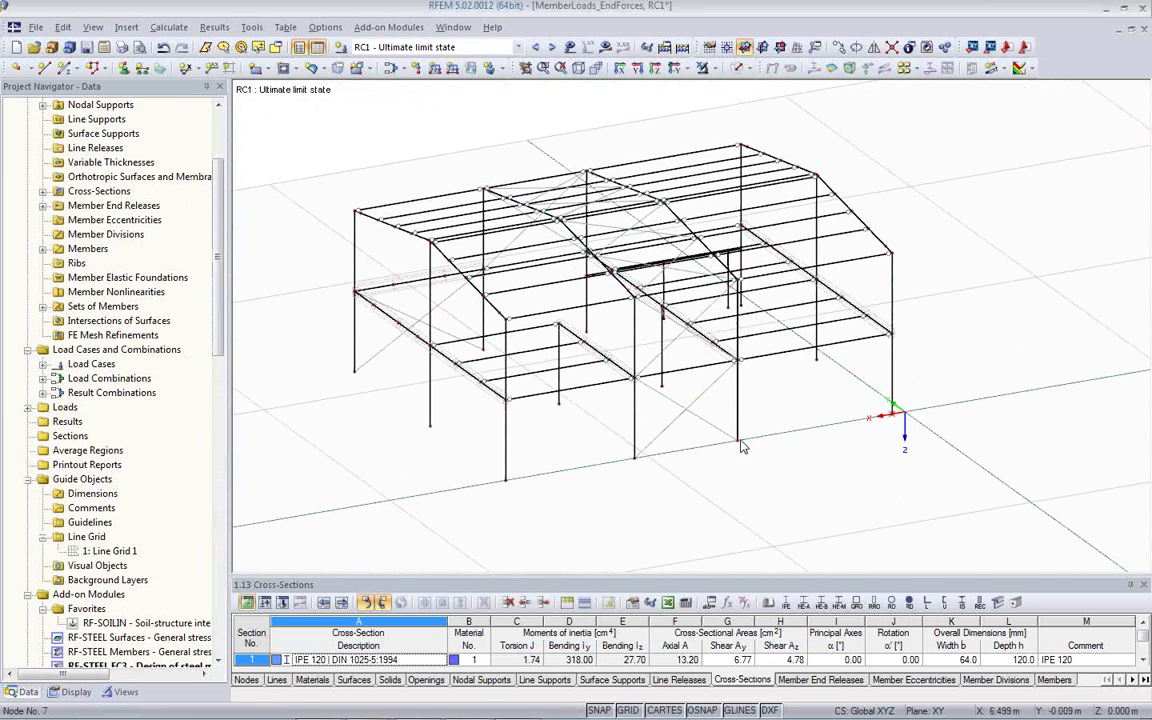
Undo the applied line grid spacing change, redo it to compare the frame geometry, and undo it again
middle_click_drag(788, 440, 960, 470, "ctrl")
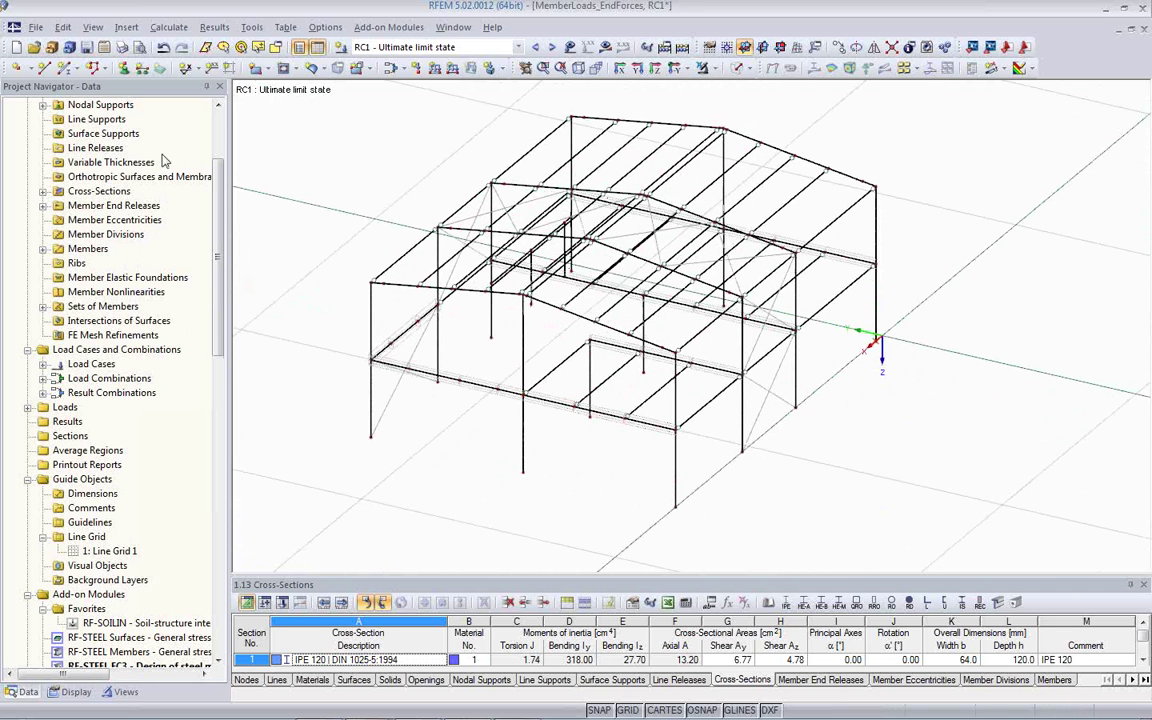
left_click(163, 48)
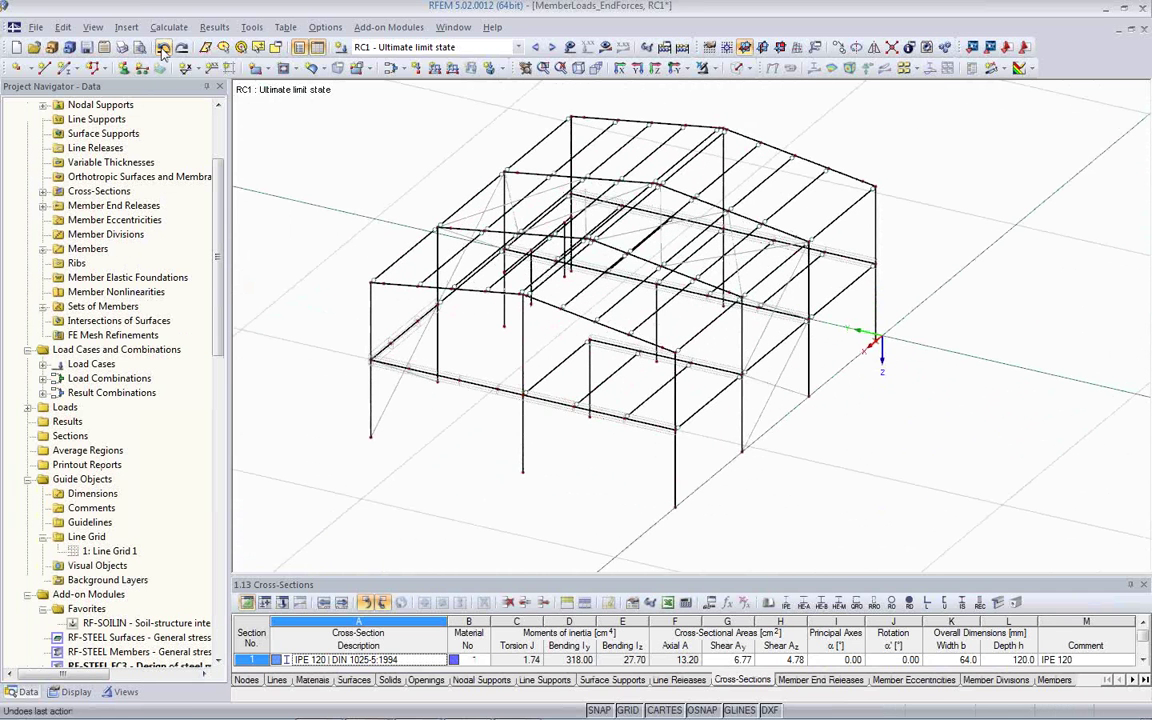
left_click(181, 48)
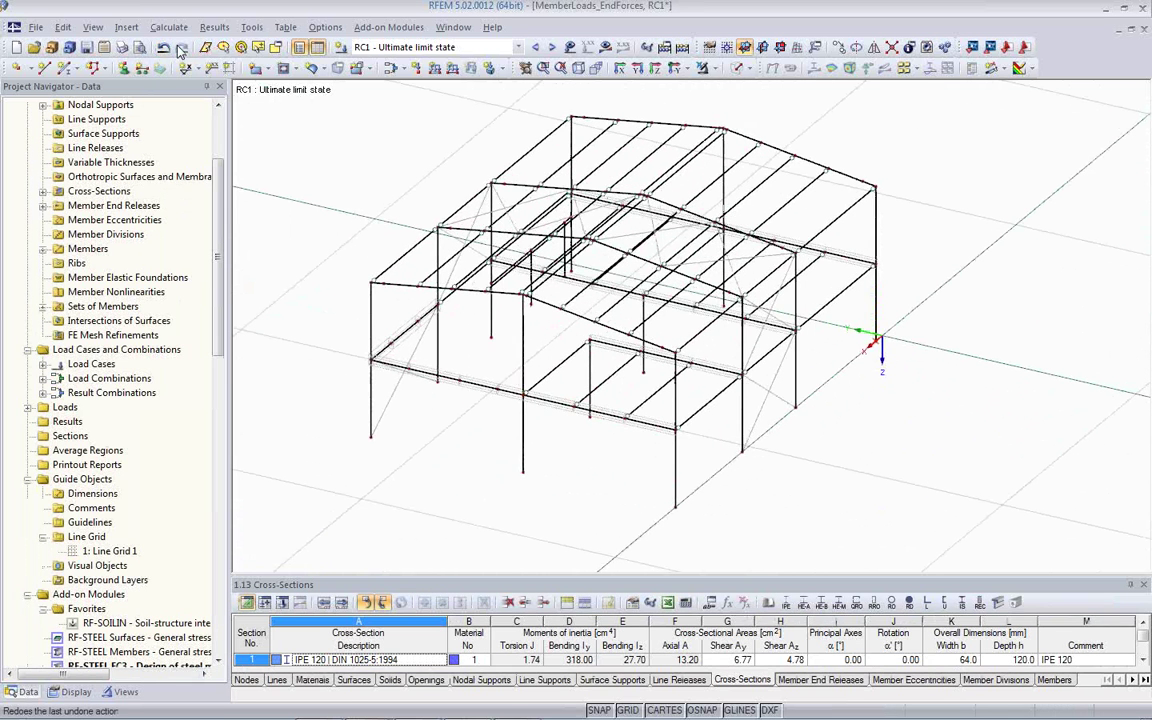
left_click(163, 48)
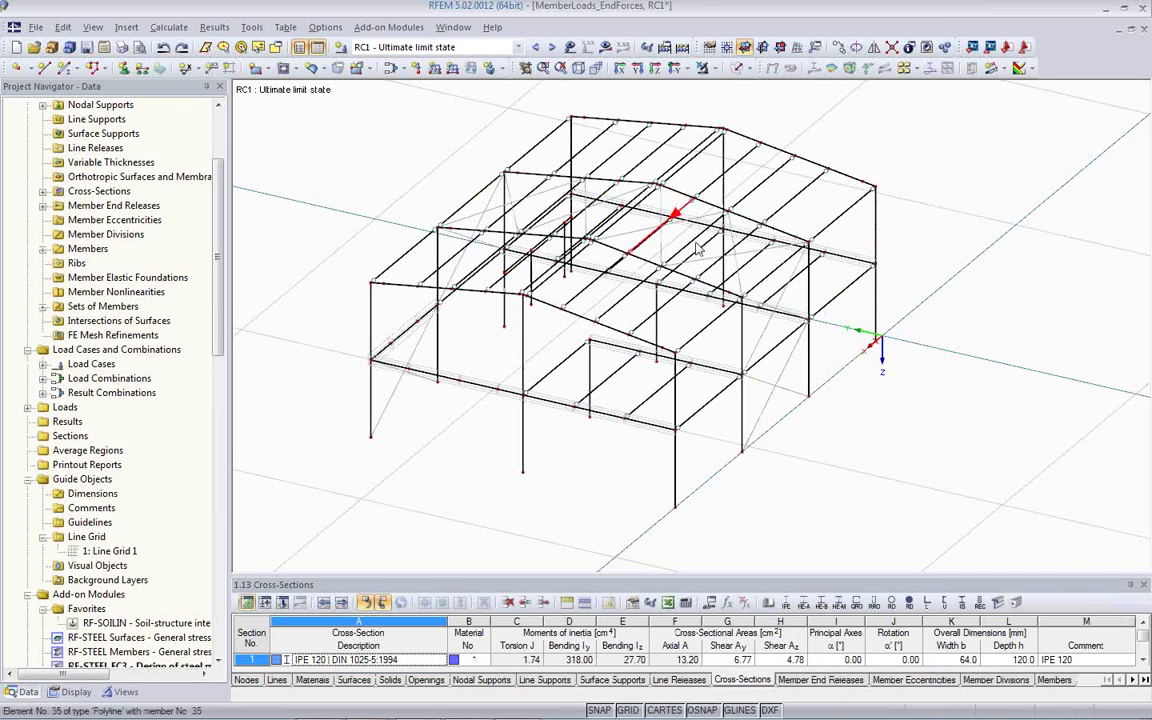
middle_click_drag(818, 404, 754, 441, "ctrl")
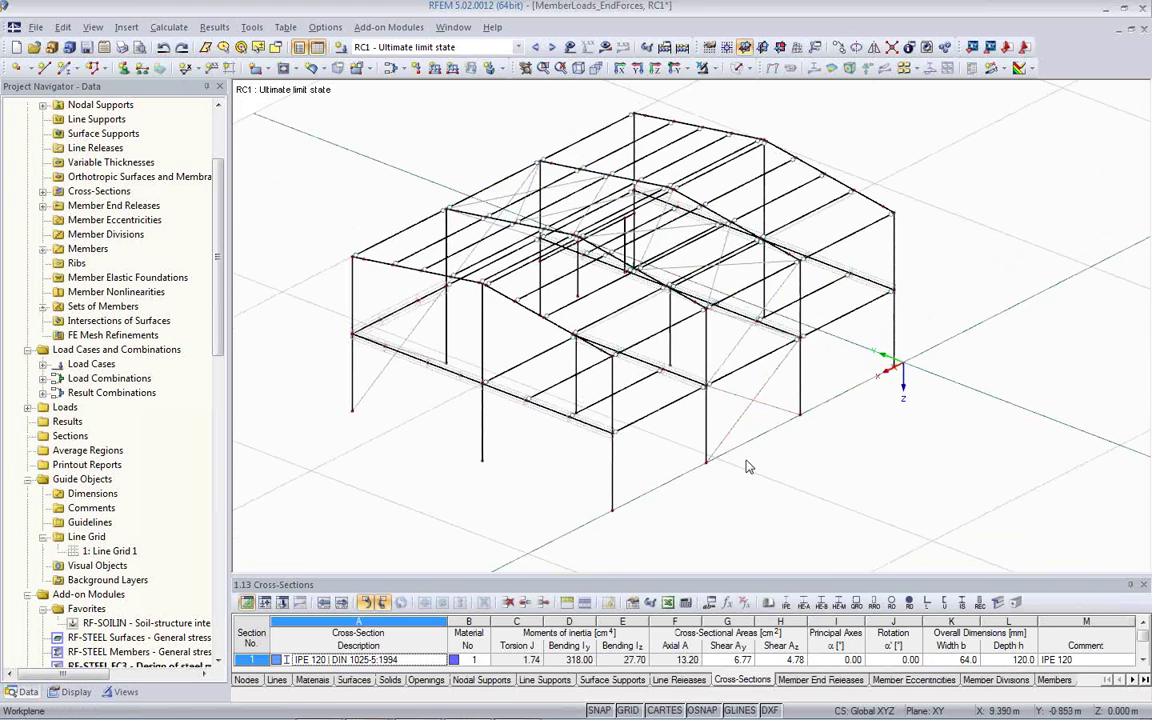
middle_click_drag(676, 420, 604, 435, "ctrl")
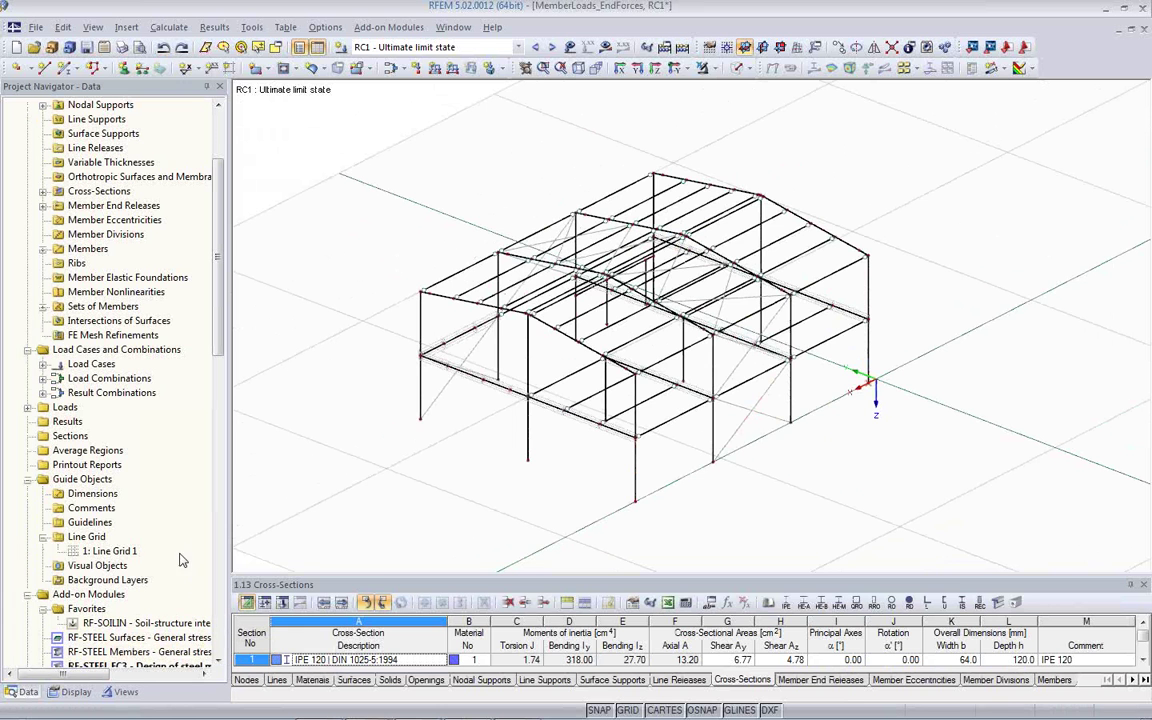
Reopen Line Grid 1, re-pick the corner column's base node as its insert point at X 0.500, Y 0, Z 0 m, and accept the grid
double_click(122, 553)
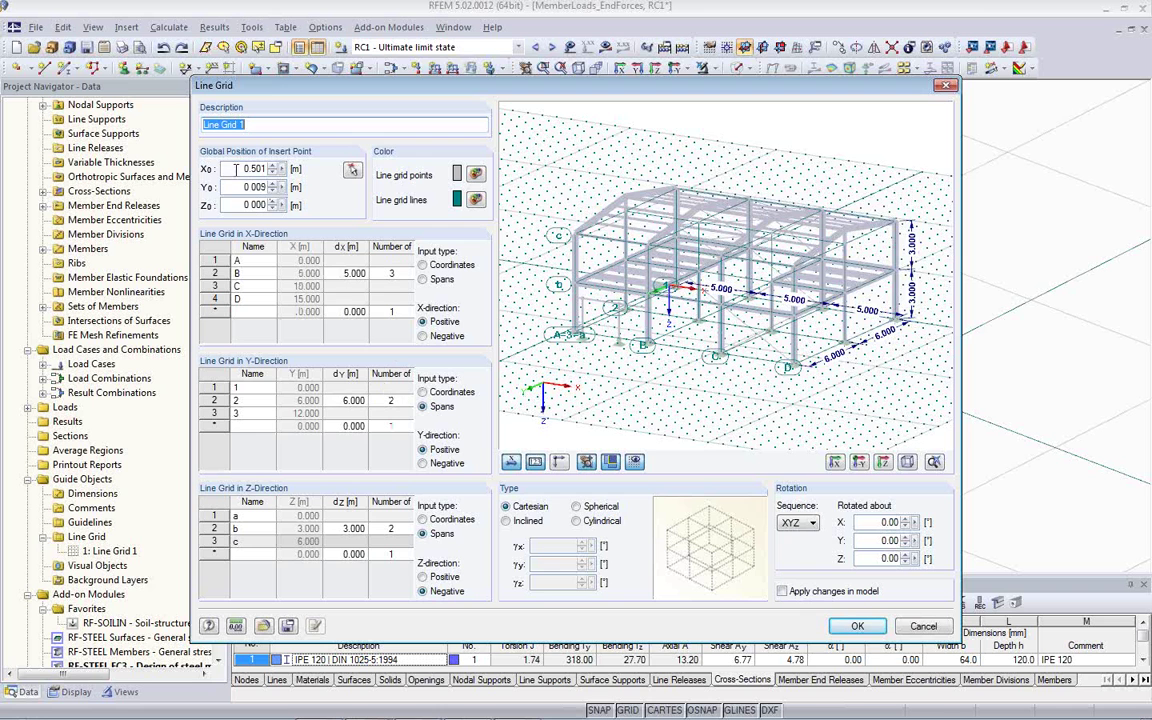
left_click(352, 173)
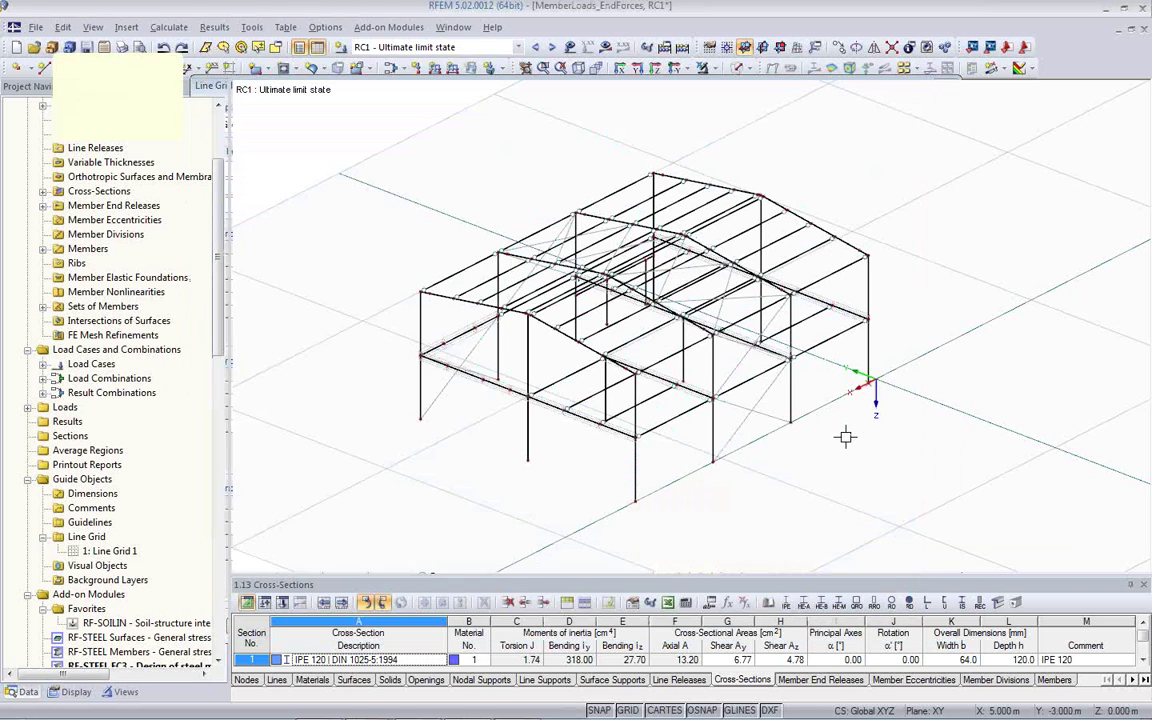
scroll(866, 392, "up", 4)
scroll(862, 391, "down", 4)
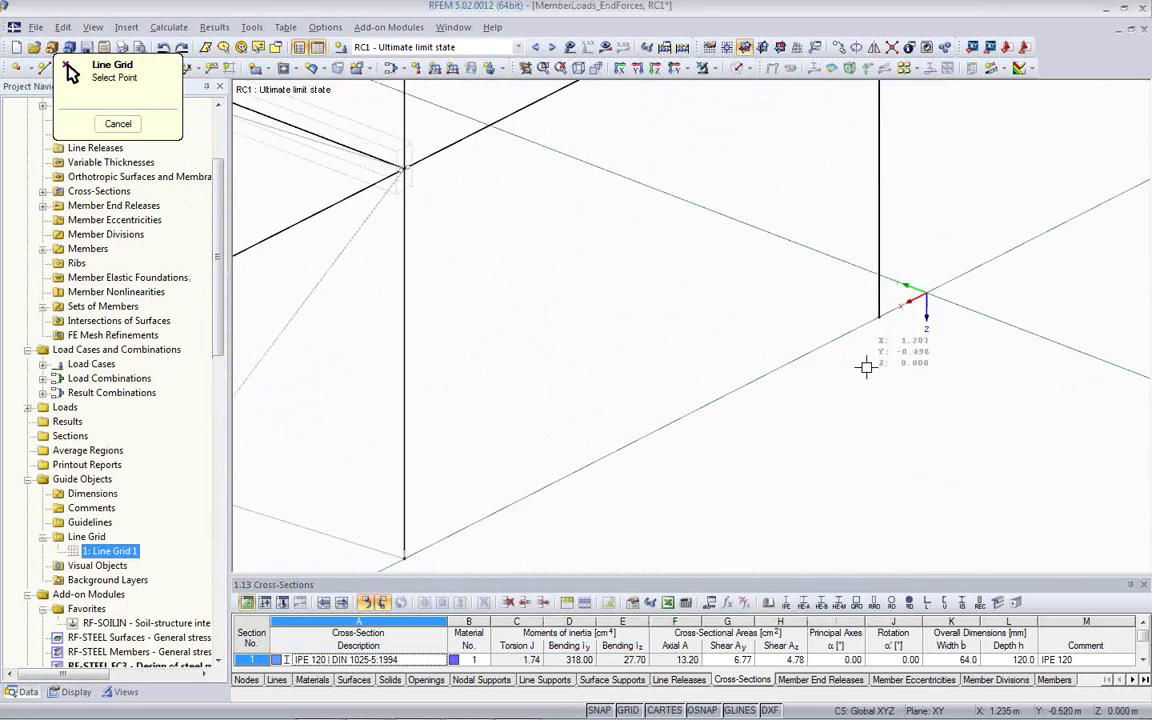
left_click(835, 275)
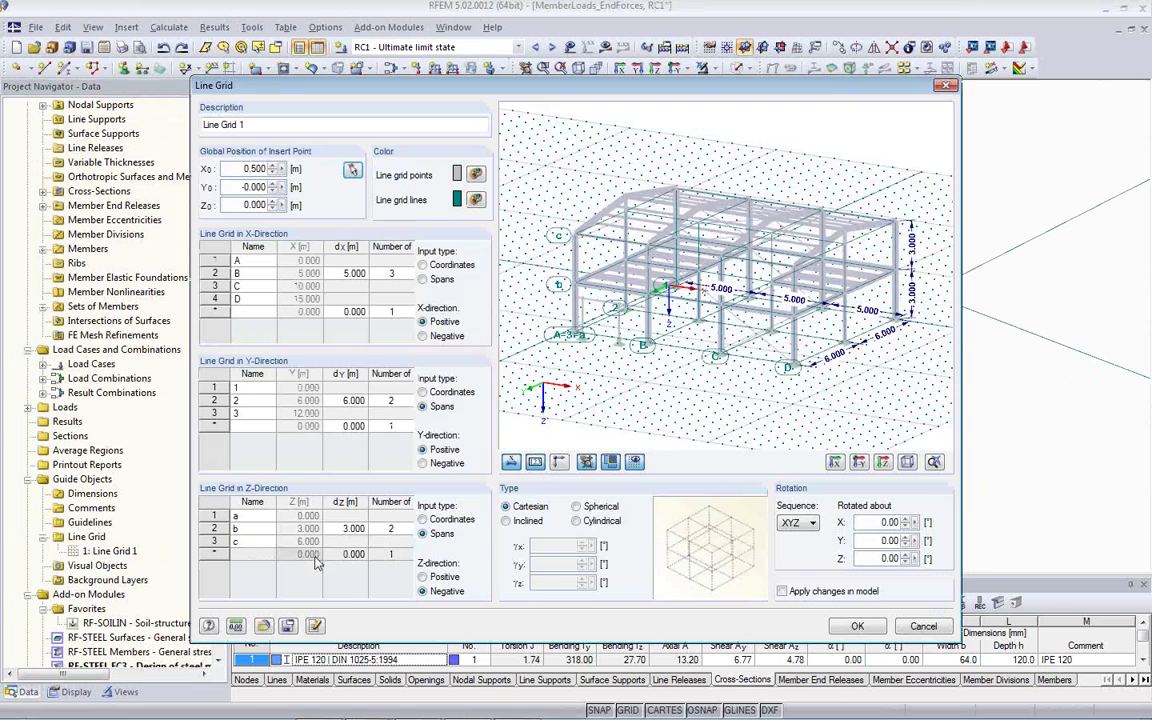
left_click(857, 628)
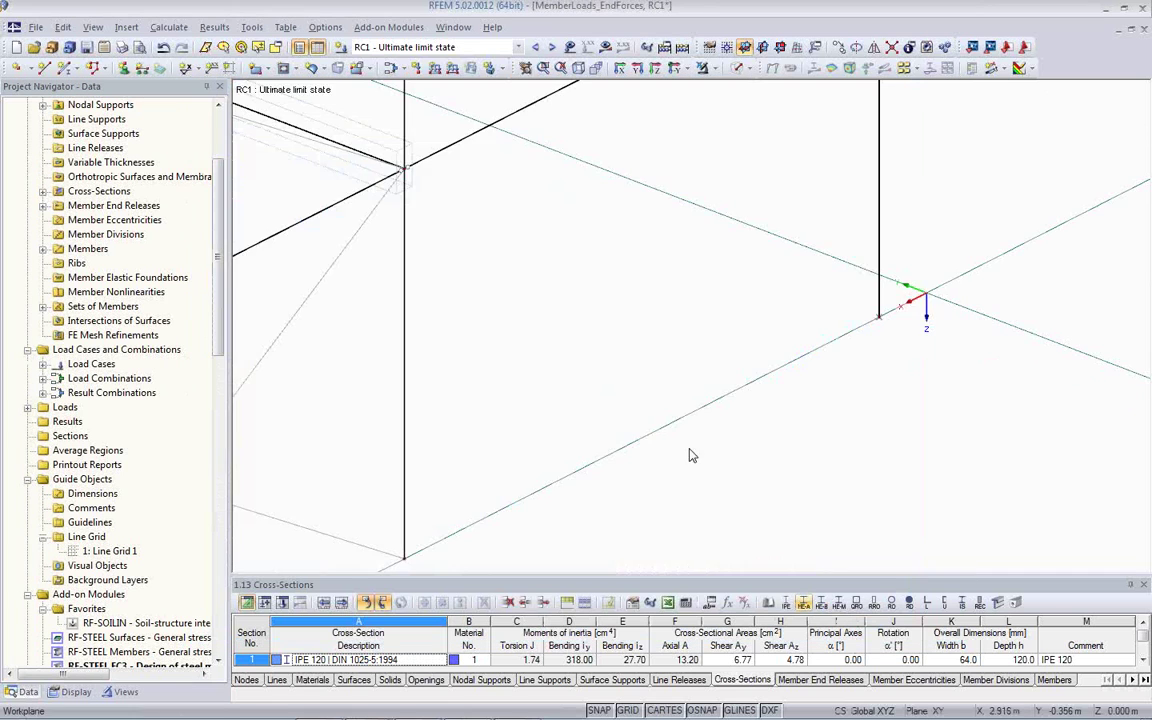
Turn on the display of line grids among the guide objects and view the grid on the whole frame
middle_click_drag(720, 406, 770, 410)
scroll(842, 393, "down", 5)
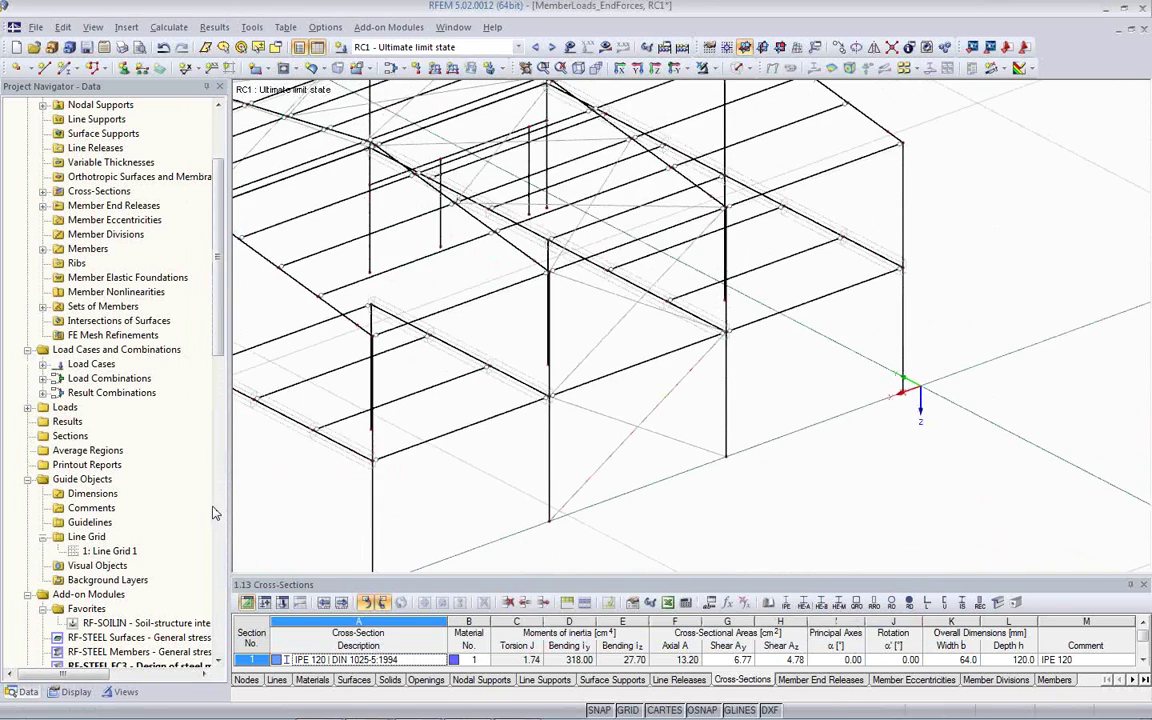
left_click(70, 691)
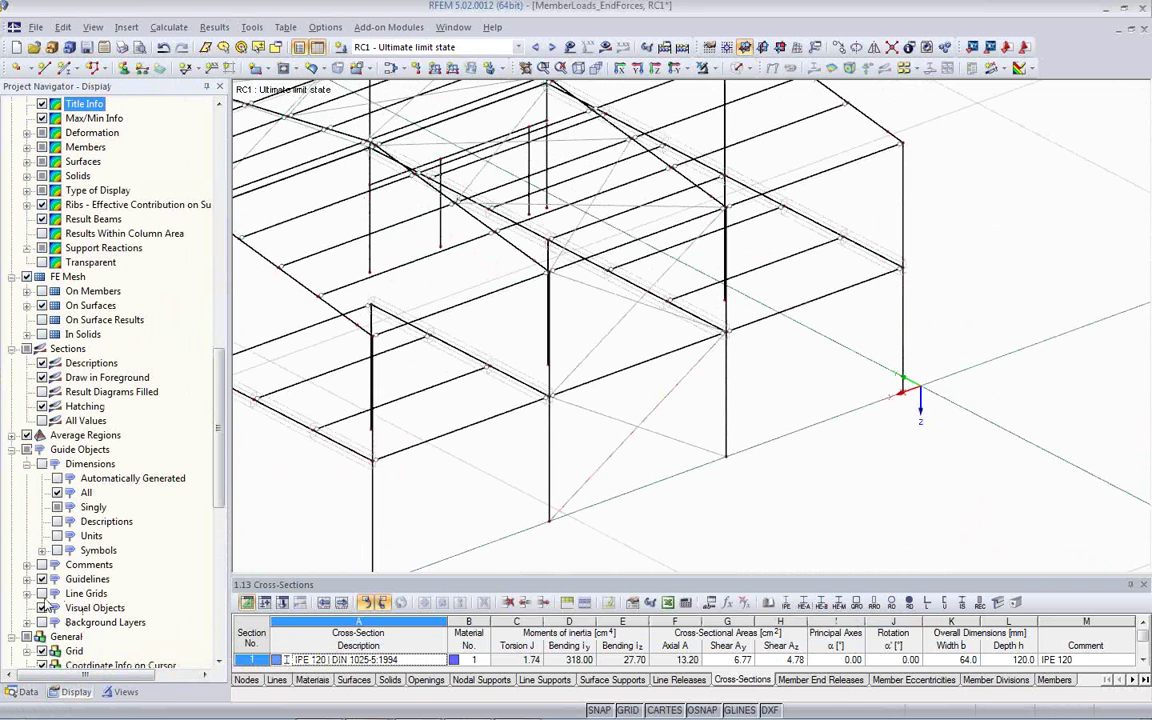
left_click(27, 449)
middle_click_drag(566, 489, 834, 480, "ctrl")
scroll(824, 480, "down", 4)
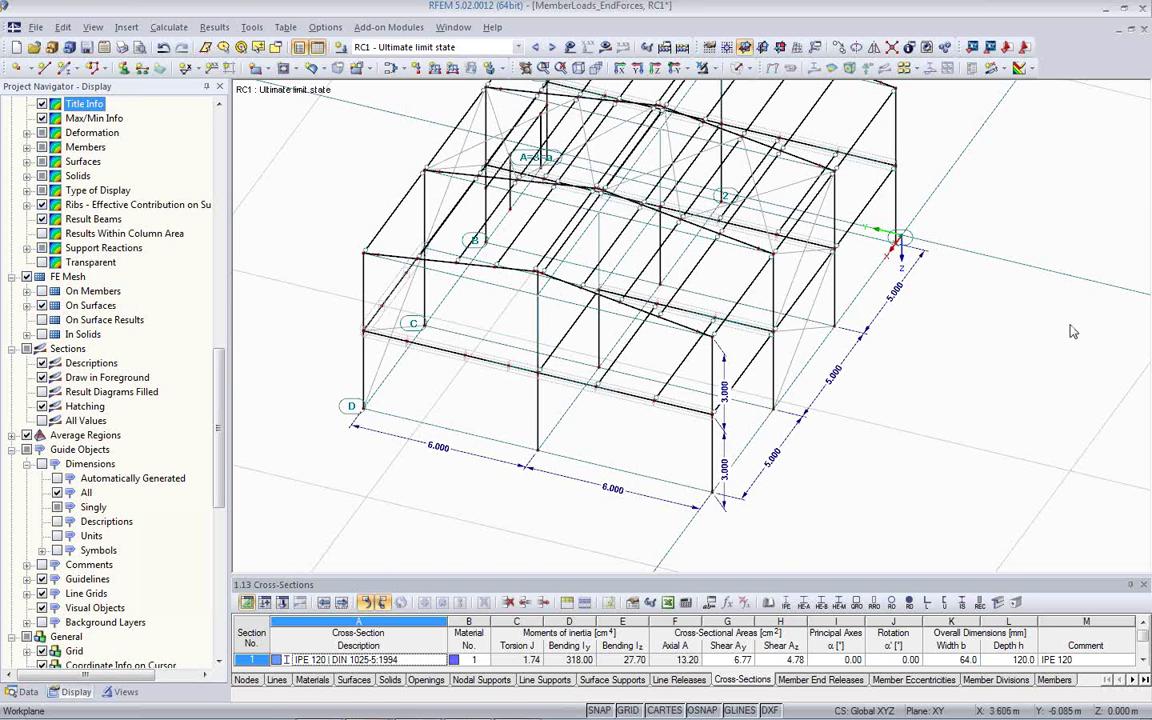
Close the MemberLoads_EndForces model without saving and open the Visibilities model from the Webinar project
left_click(1029, 33)
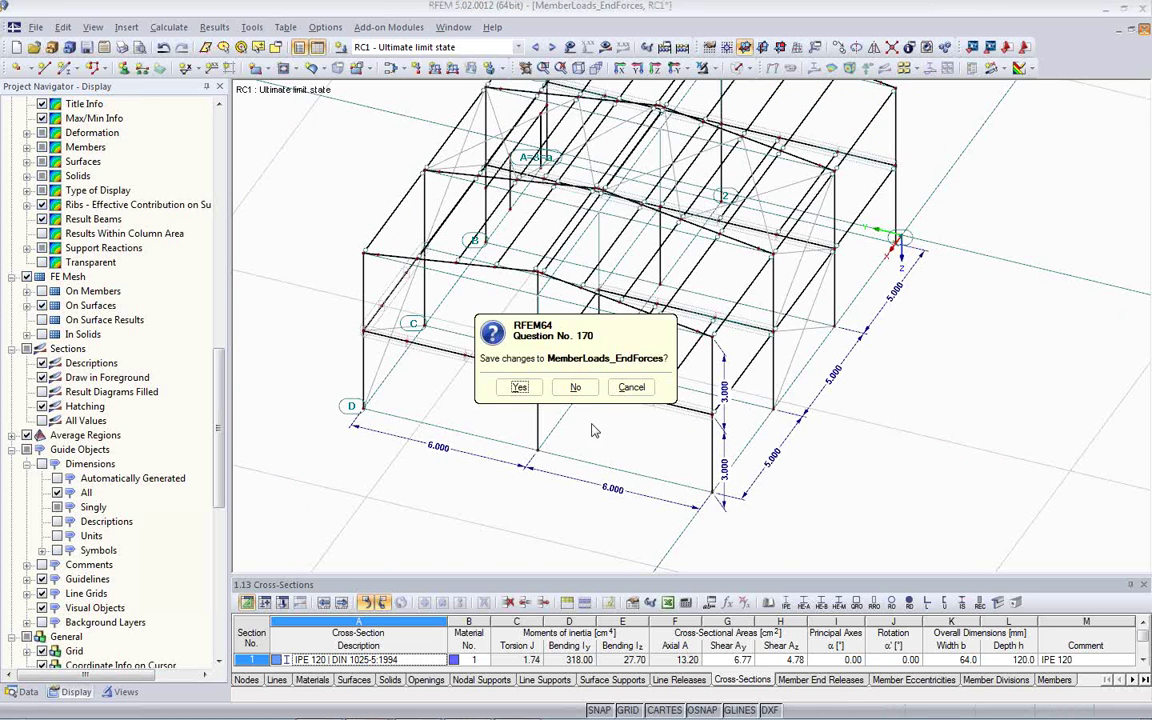
left_click(572, 390)
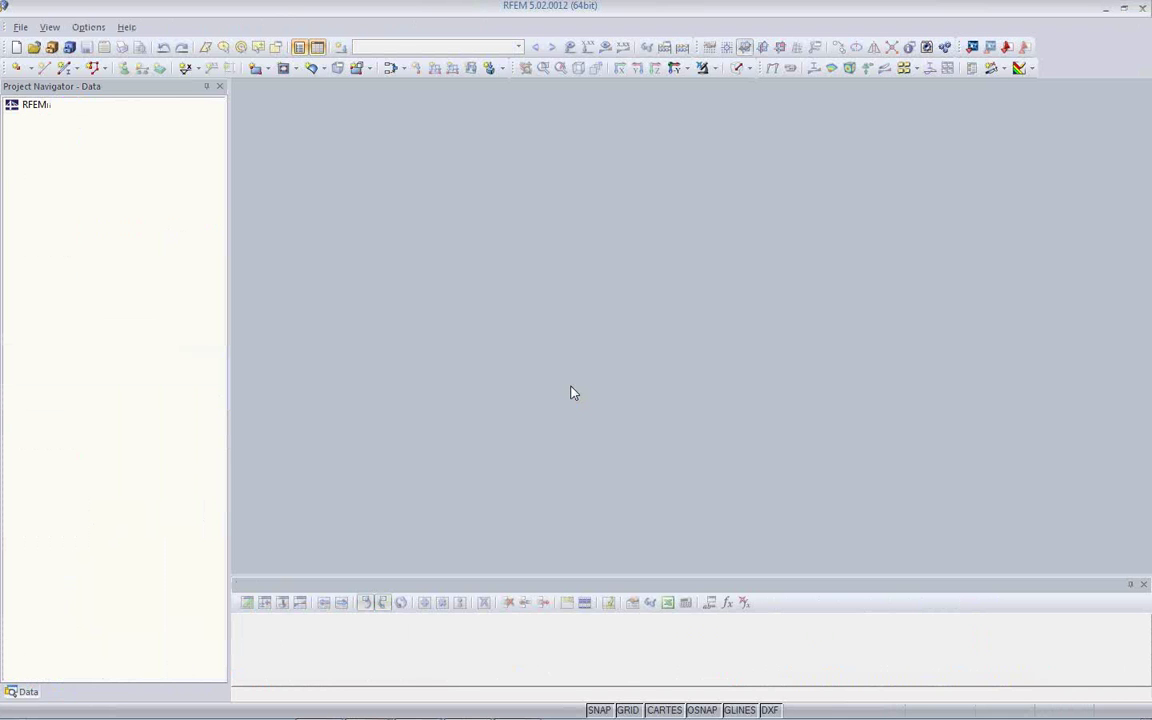
left_click(52, 47)
left_click(477, 514)
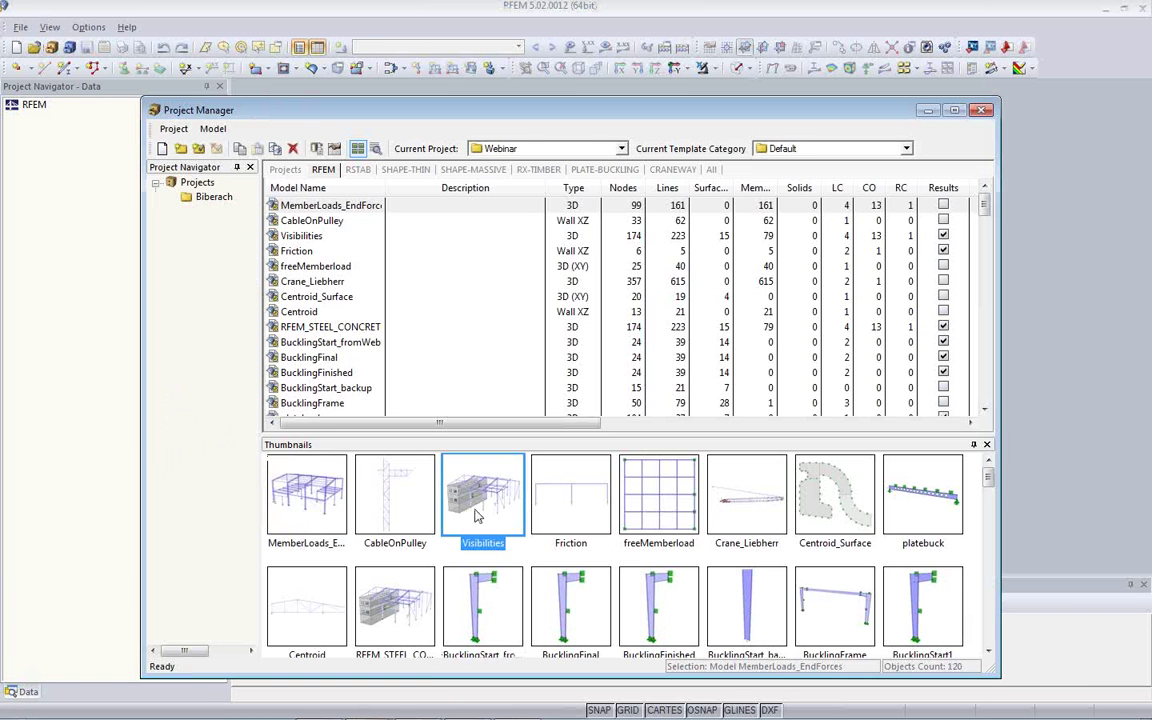
double_click(480, 512)
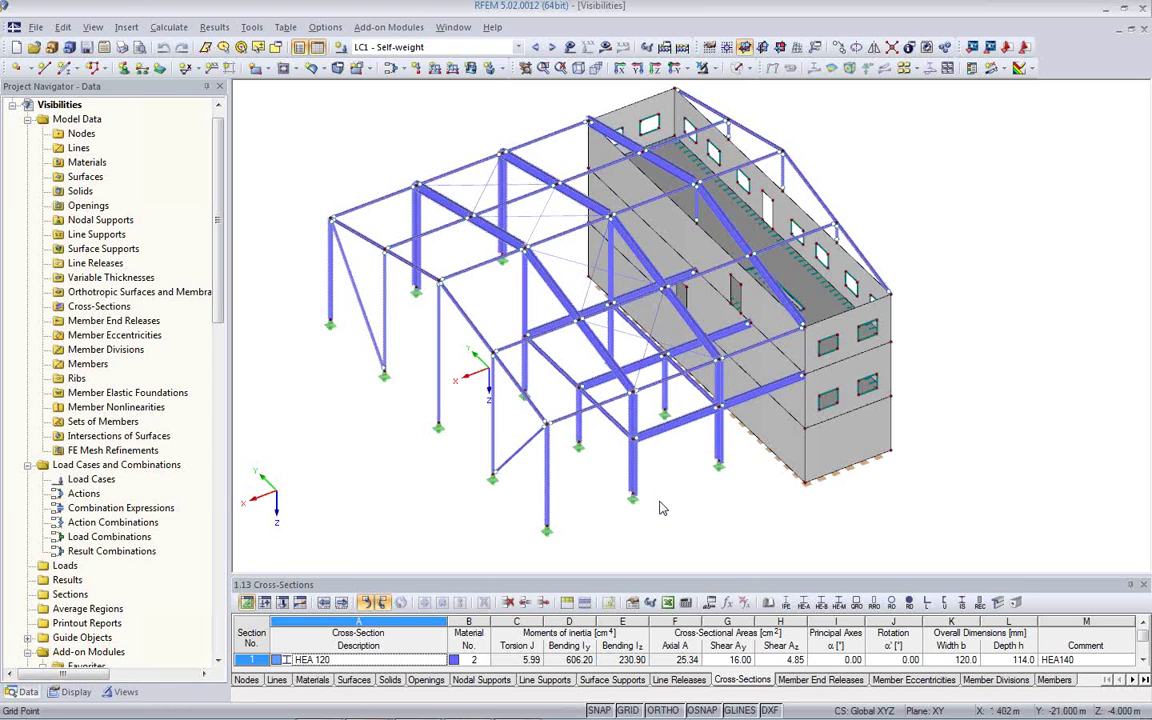
left_click(468, 47)
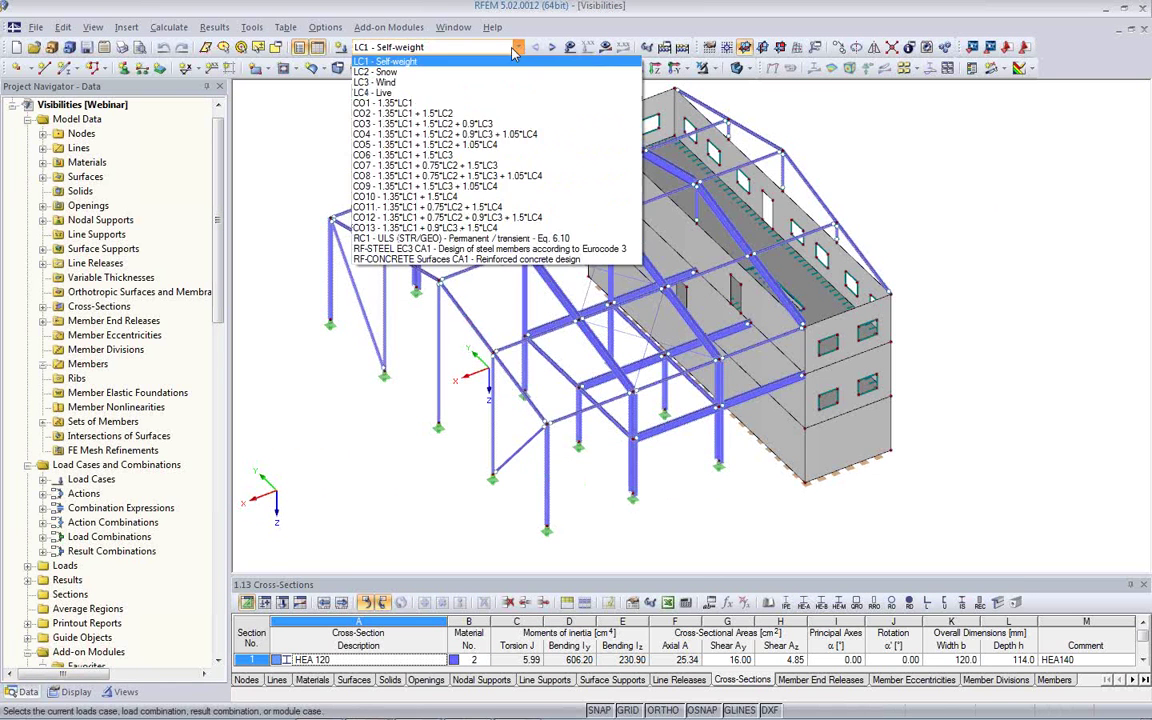
left_click(386, 368)
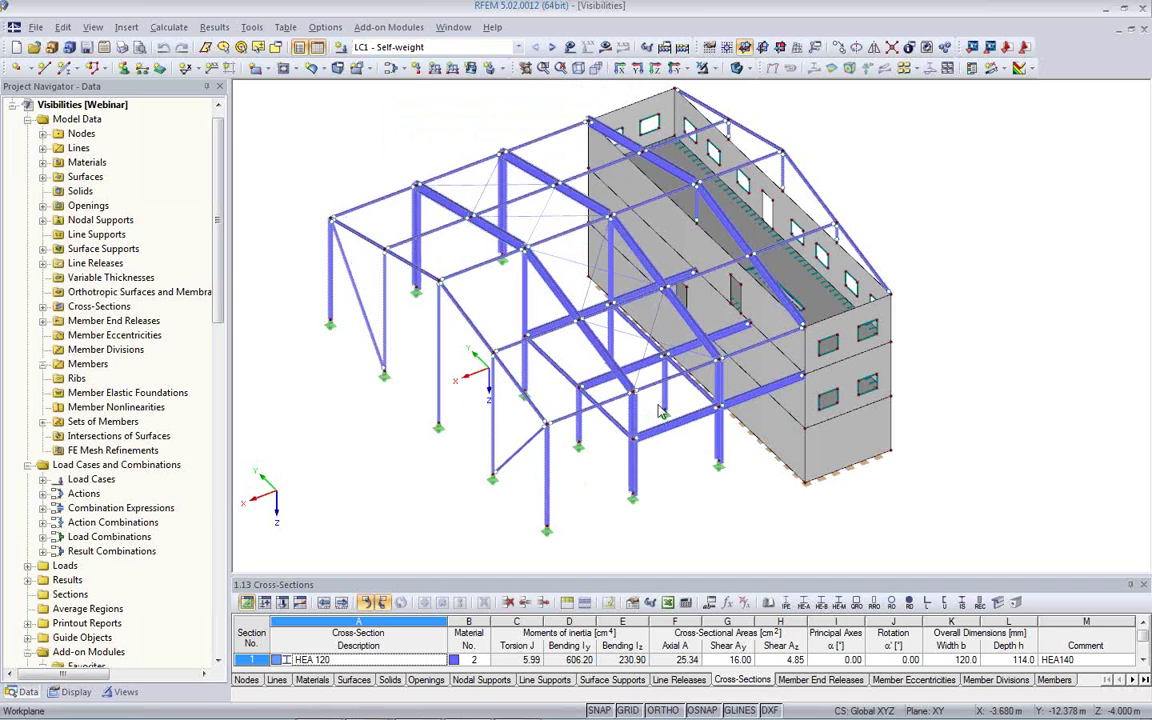
middle_click_drag(652, 403, 309, 339, "ctrl")
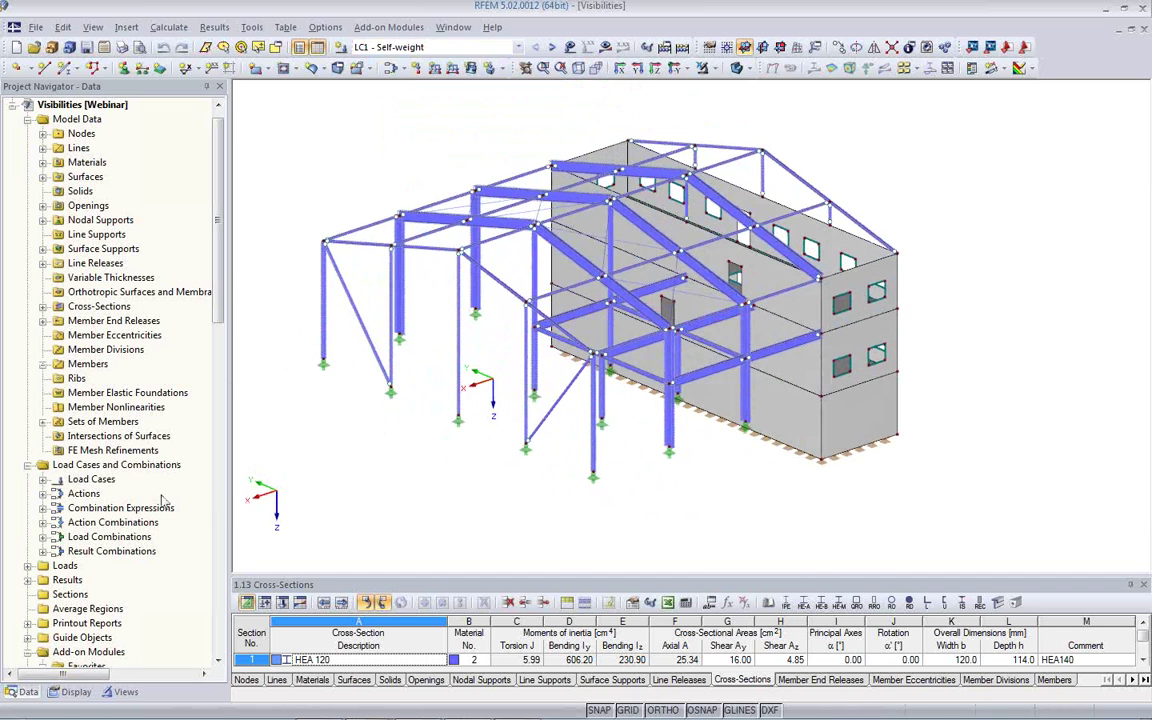
Show the user-defined views Floors, Isometric and Roof one after another
left_click(123, 692)
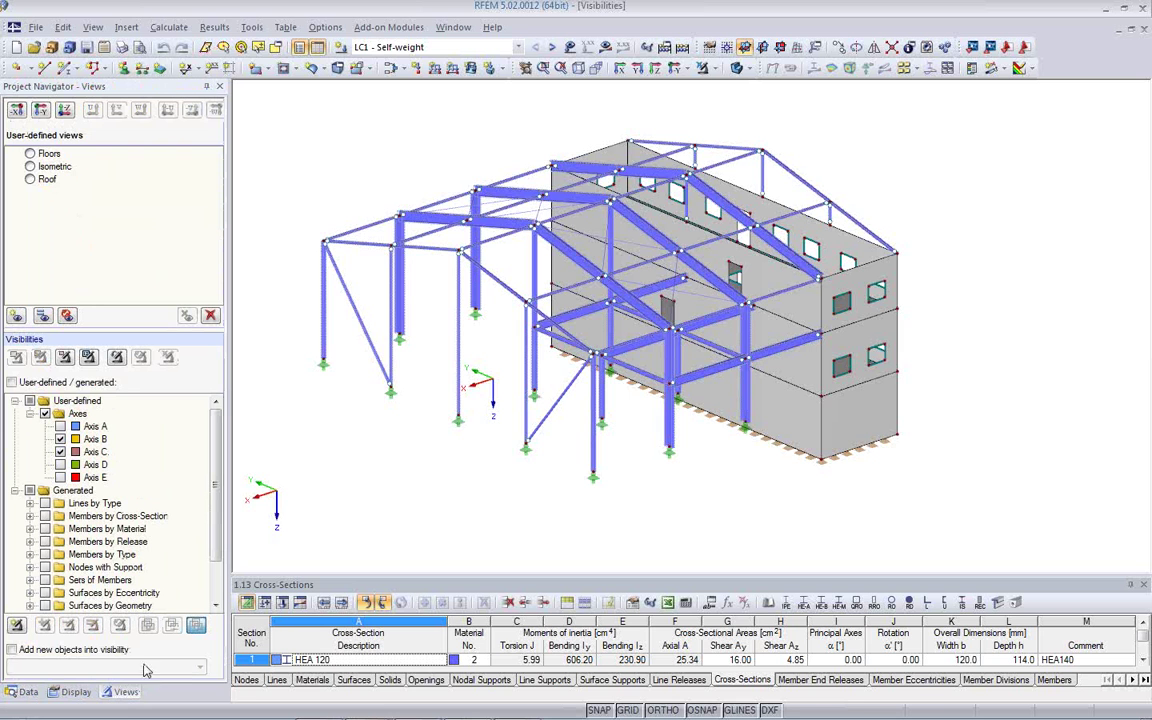
middle_click_drag(509, 463, 572, 477)
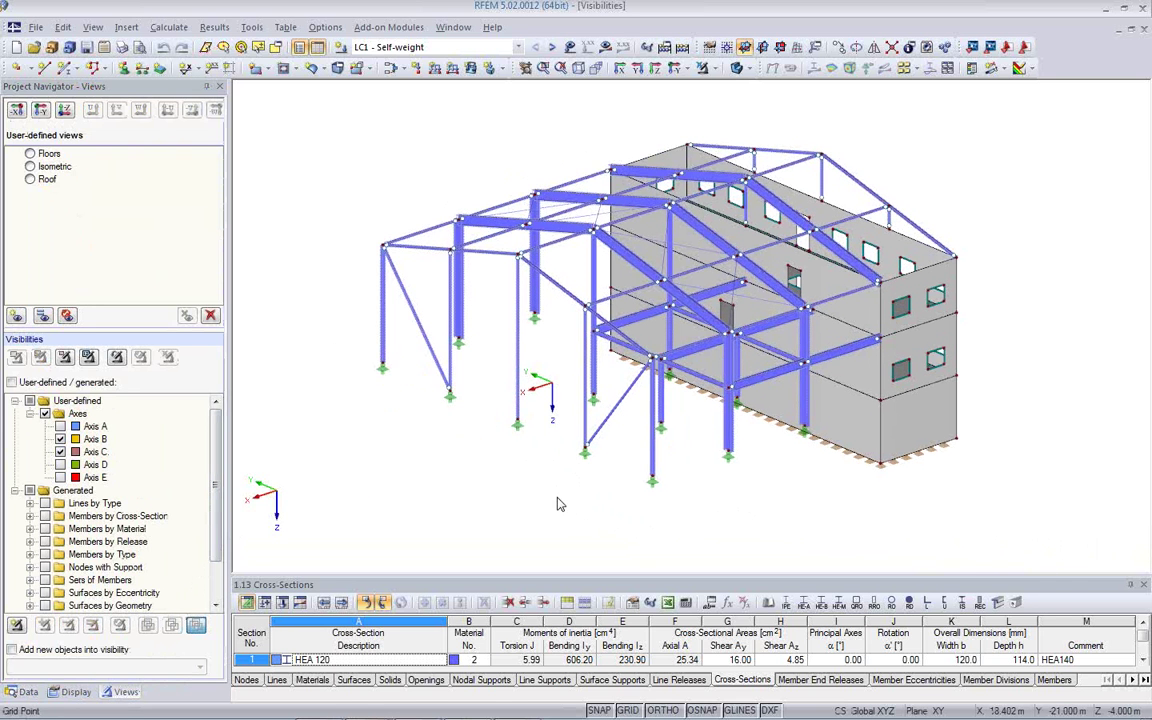
middle_click_drag(517, 478, 474, 489, "ctrl")
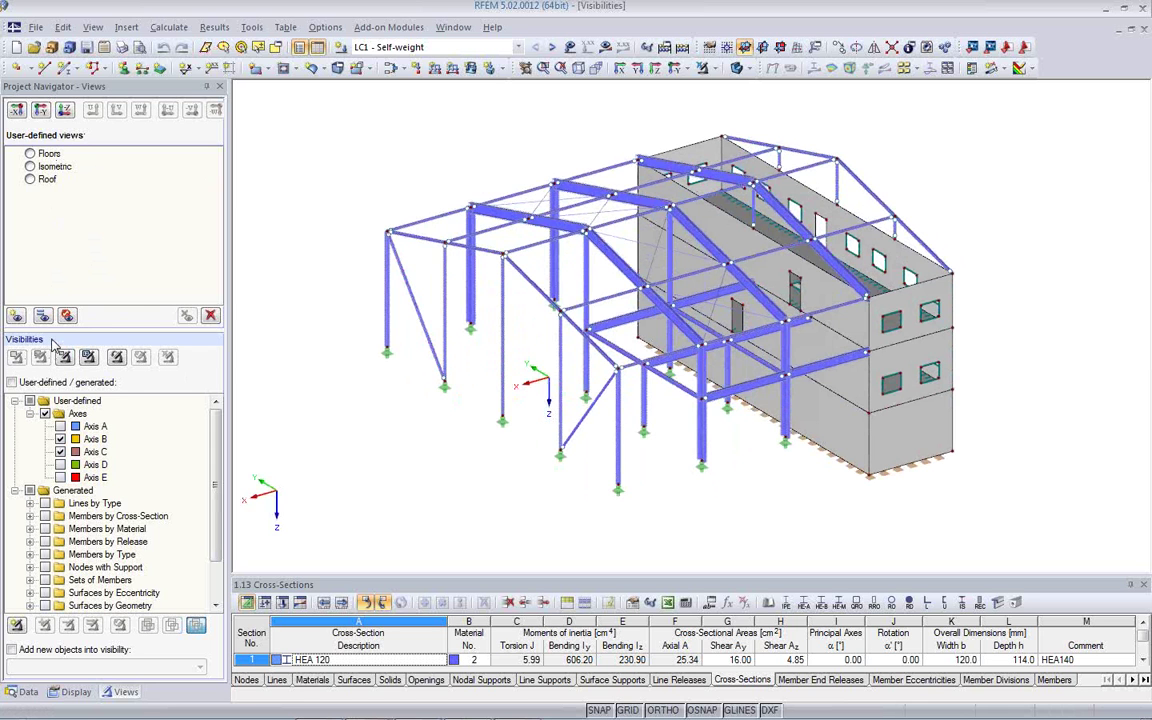
left_click(30, 154)
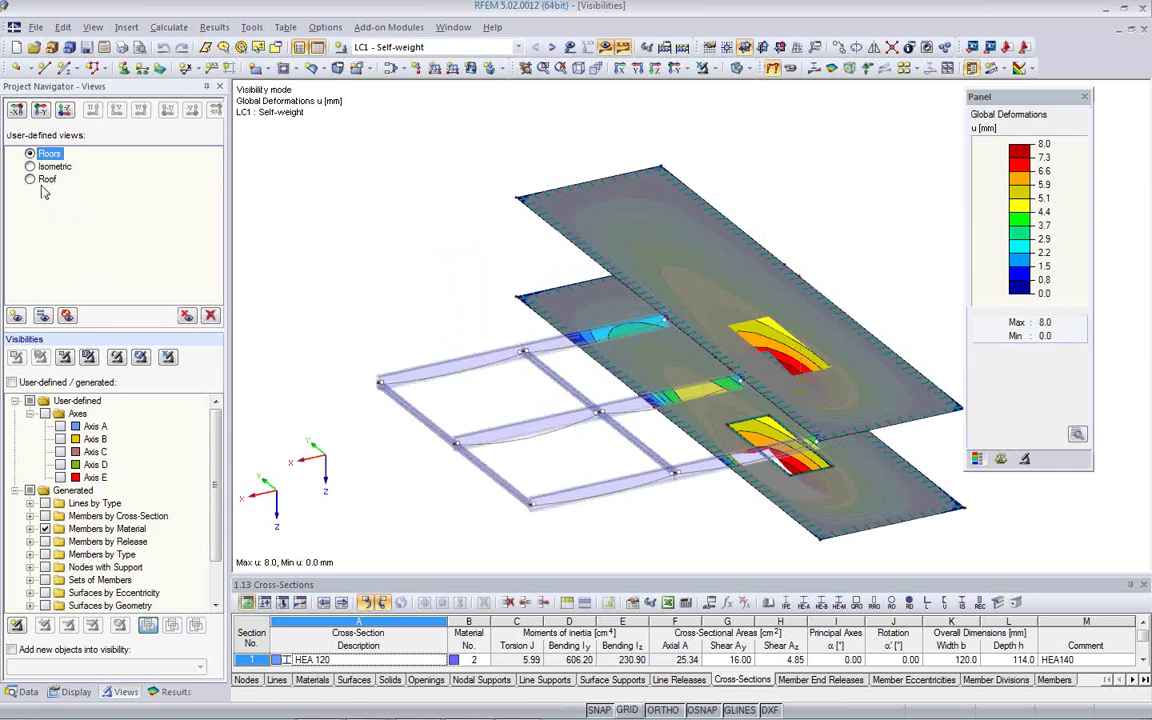
left_click(31, 167)
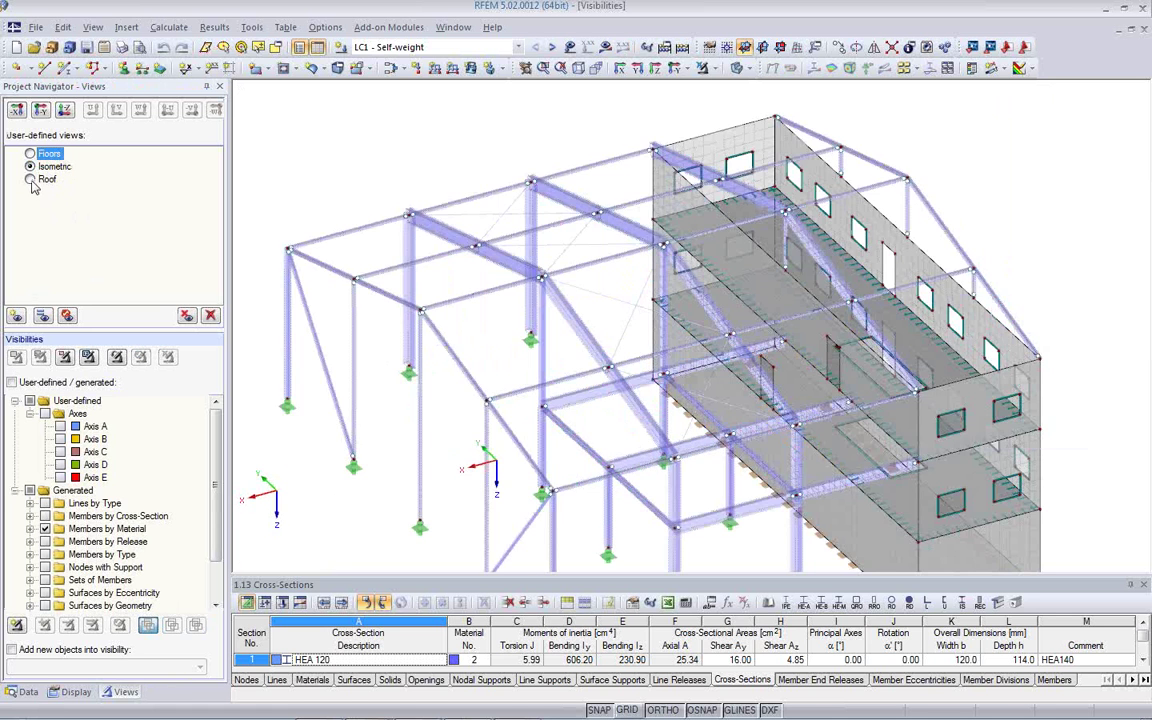
left_click(31, 180)
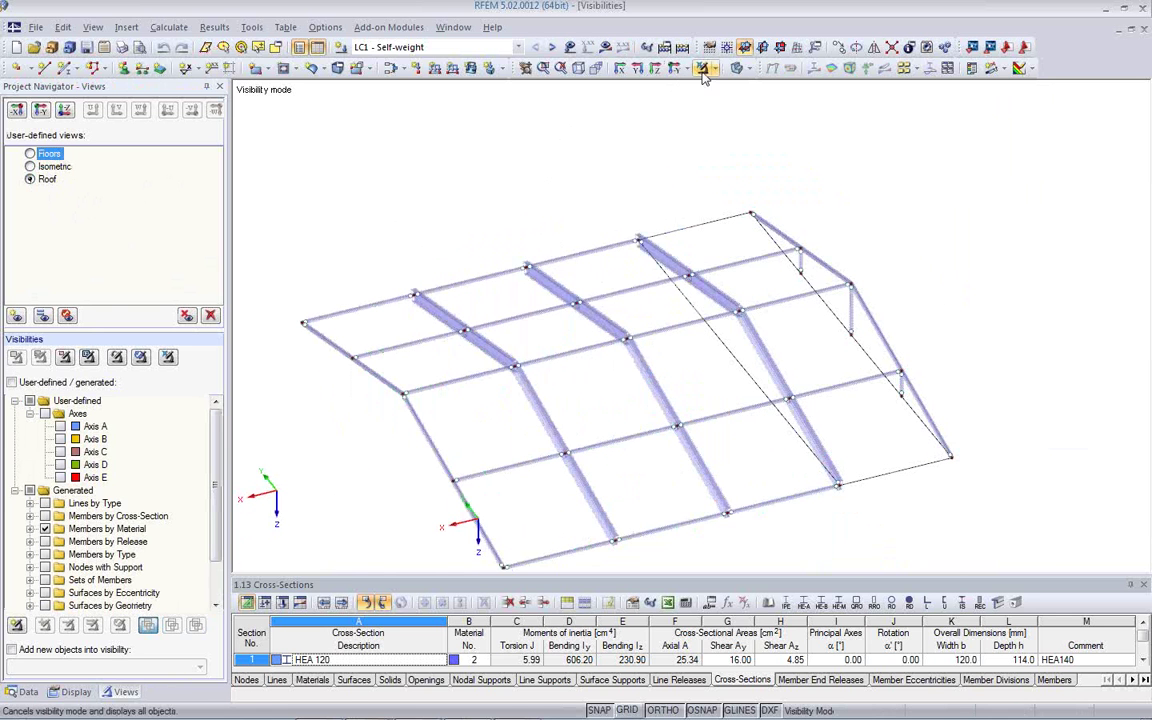
Cancel the visibility mode, then window-select the floor slab above the building's lowest storey in a side view and show only that slab
left_click(606, 47)
middle_click_drag(692, 337, 578, 128, "ctrl")
middle_click_drag(641, 415, 577, 444)
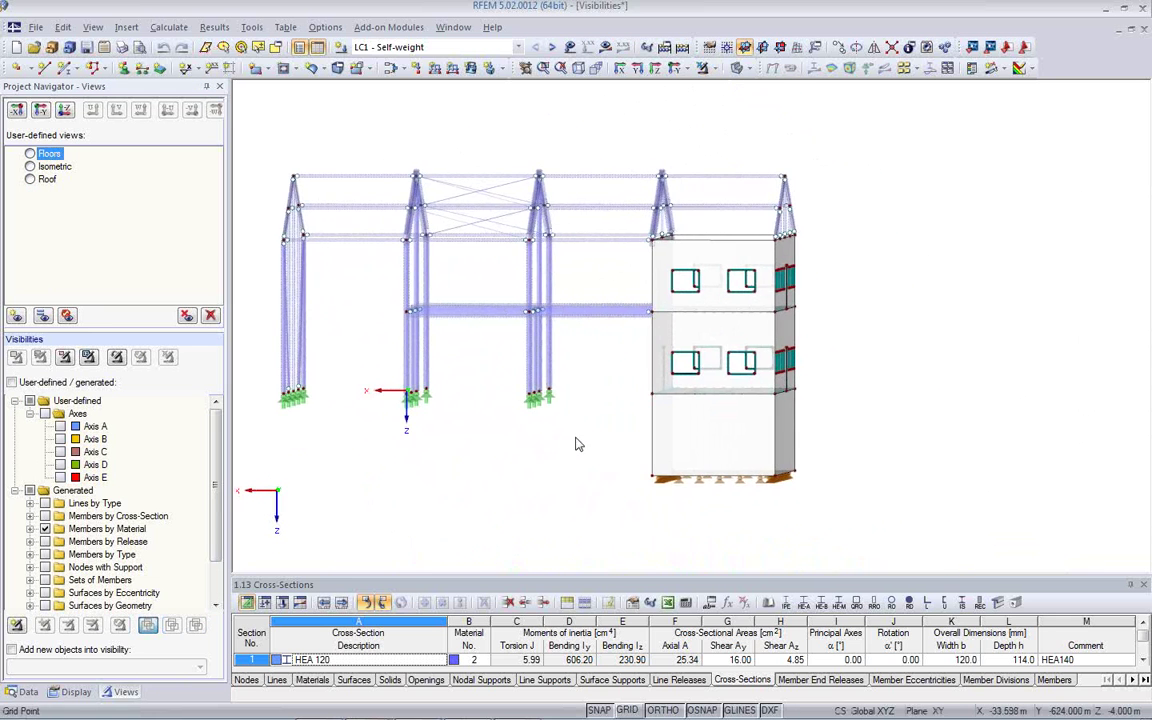
middle_click_drag(636, 385, 746, 399, "ctrl")
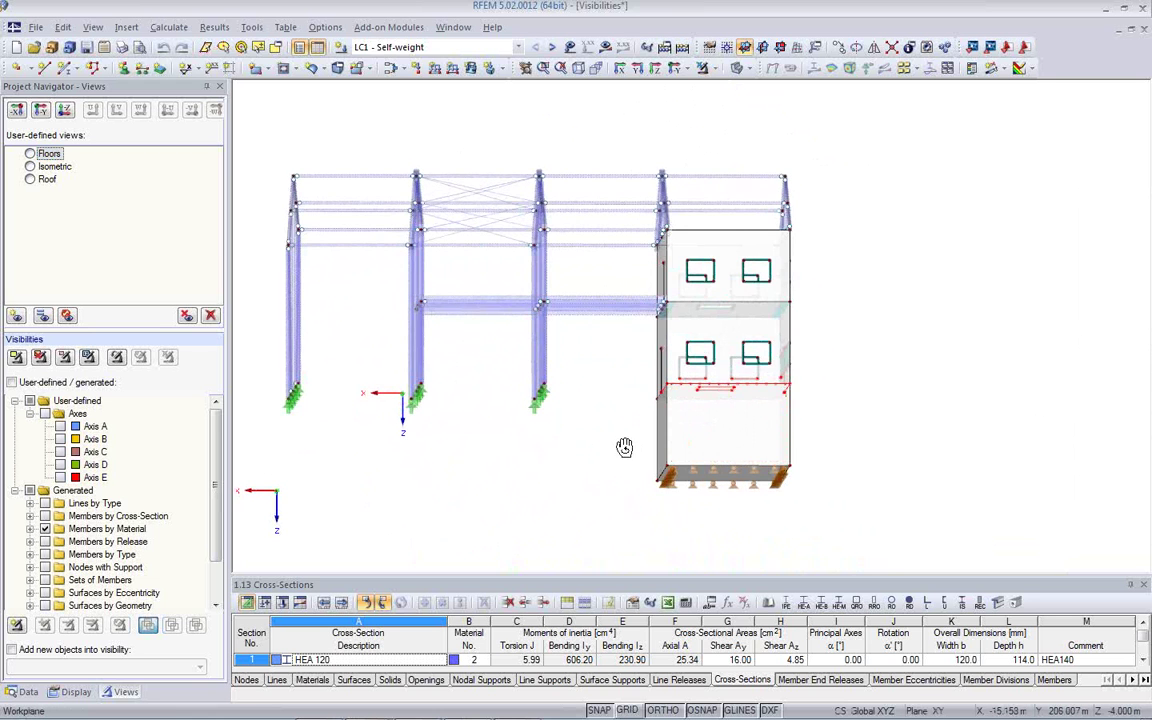
middle_click_drag(622, 447, 617, 450, "ctrl")
left_click_drag(626, 385, 815, 405)
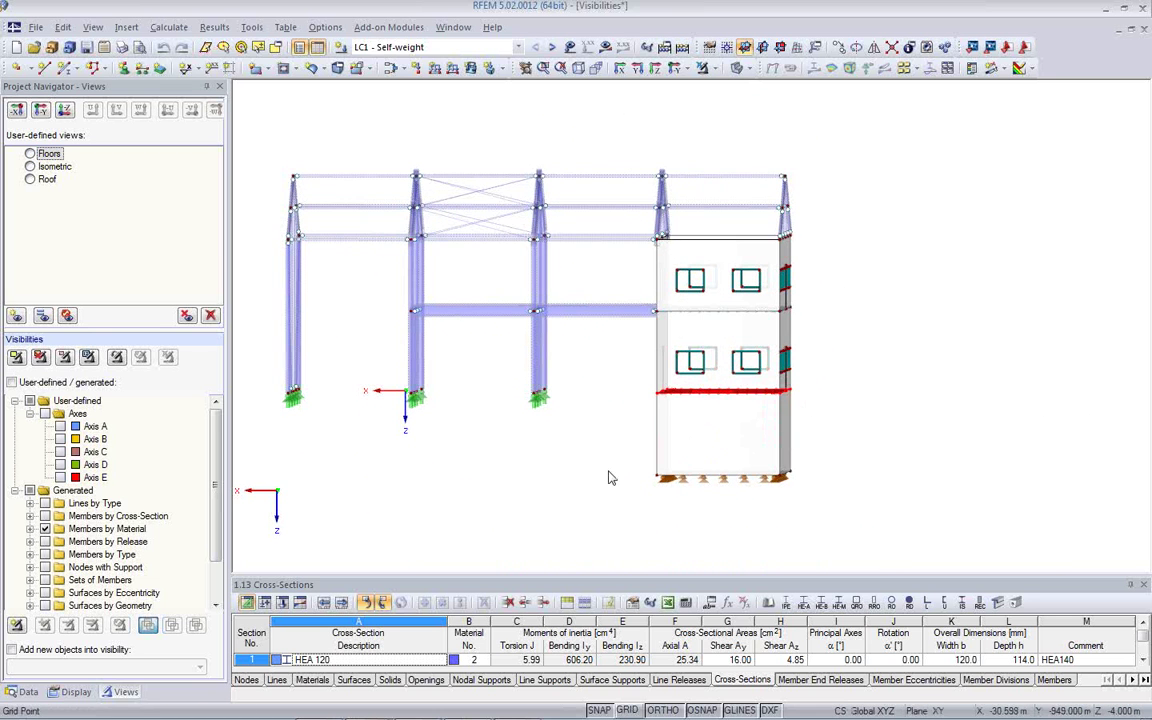
left_click(703, 67)
left_click(713, 91)
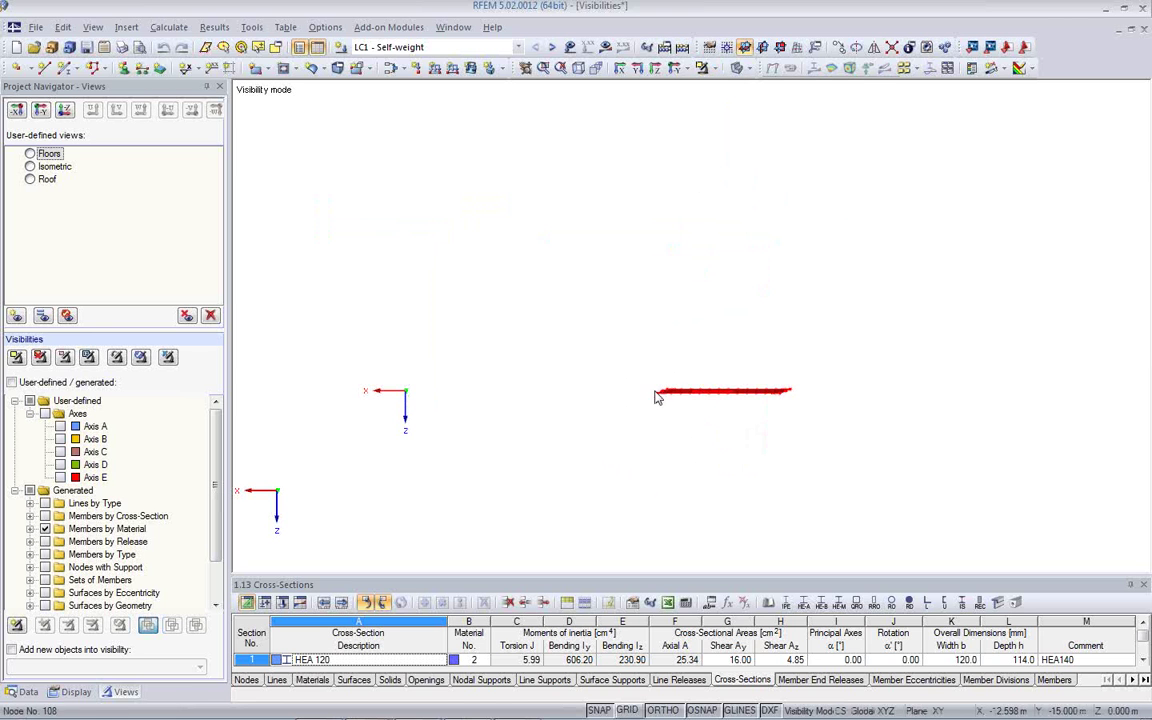
middle_click_drag(560, 390, 760, 440, "ctrl")
left_click(789, 496)
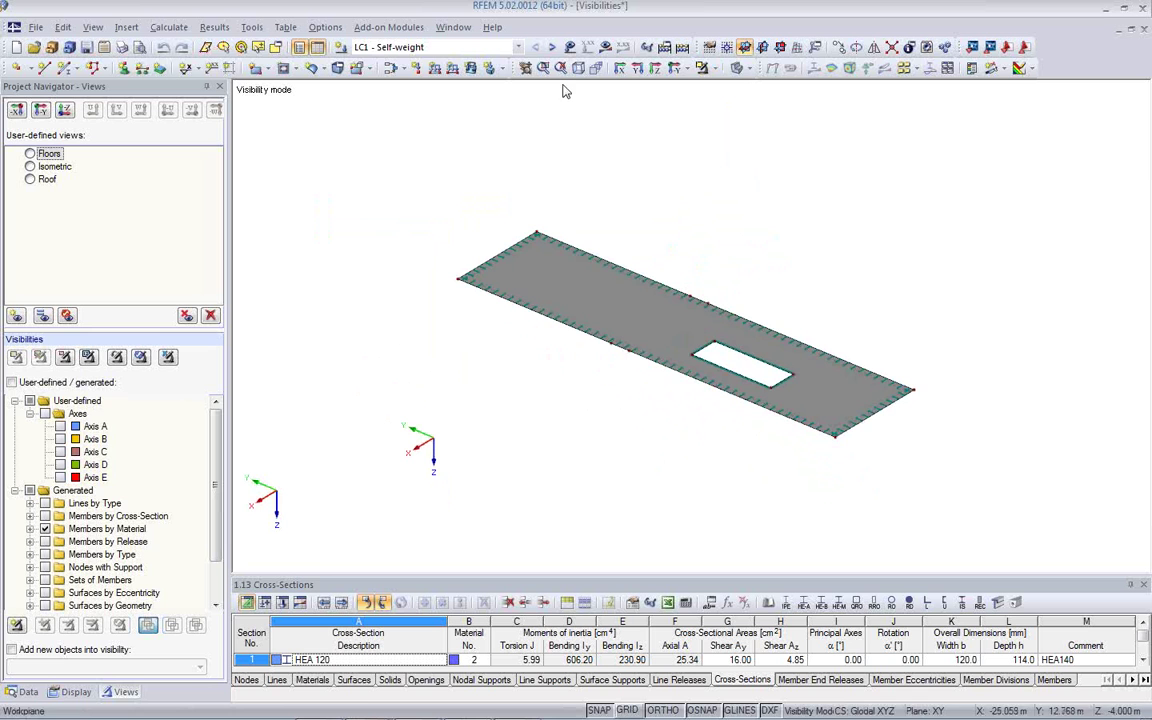
Display the global deformations u of LC1 - Self-weight on the isolated floor slab and return to the user-defined views and visibilities
left_click(545, 46)
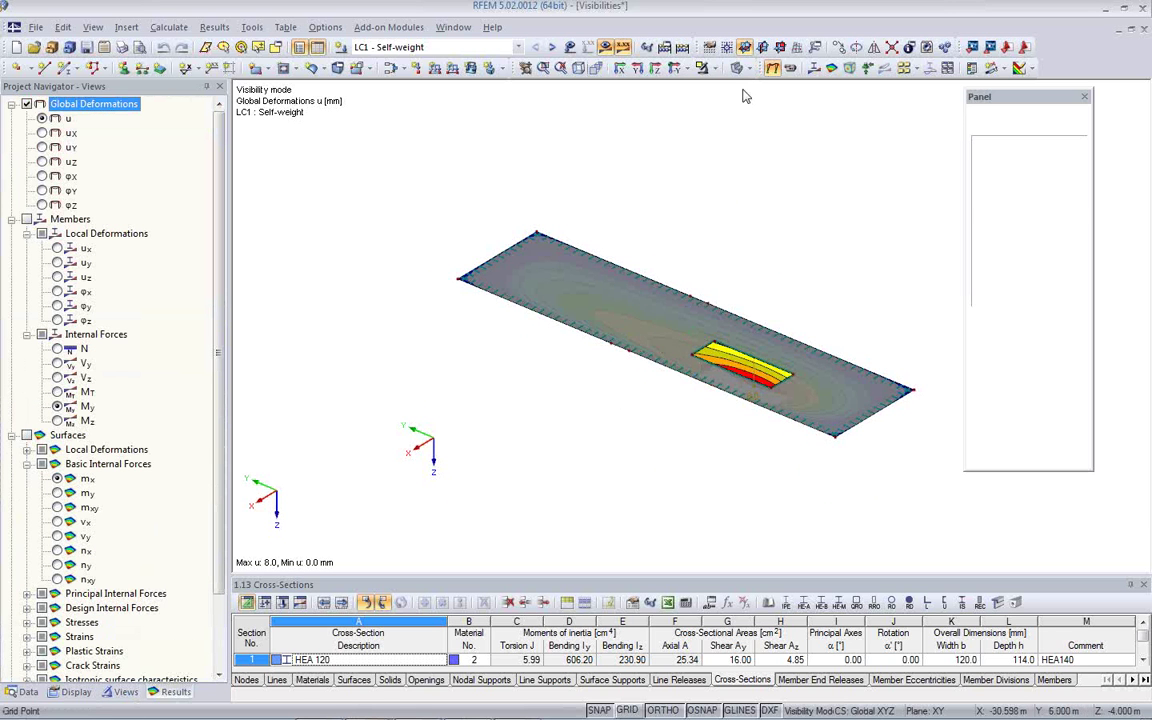
mouse_move(659, 447)
middle_mouse_down("ctrl")
mouse_move(656, 501)
mouse_move(643, 458)
mouse_move(661, 463)
mouse_move(646, 473)
mouse_move(590, 418)
mouse_move(586, 360)
mouse_move(534, 325)
mouse_move(663, 424)
middle_mouse_up("ctrl")
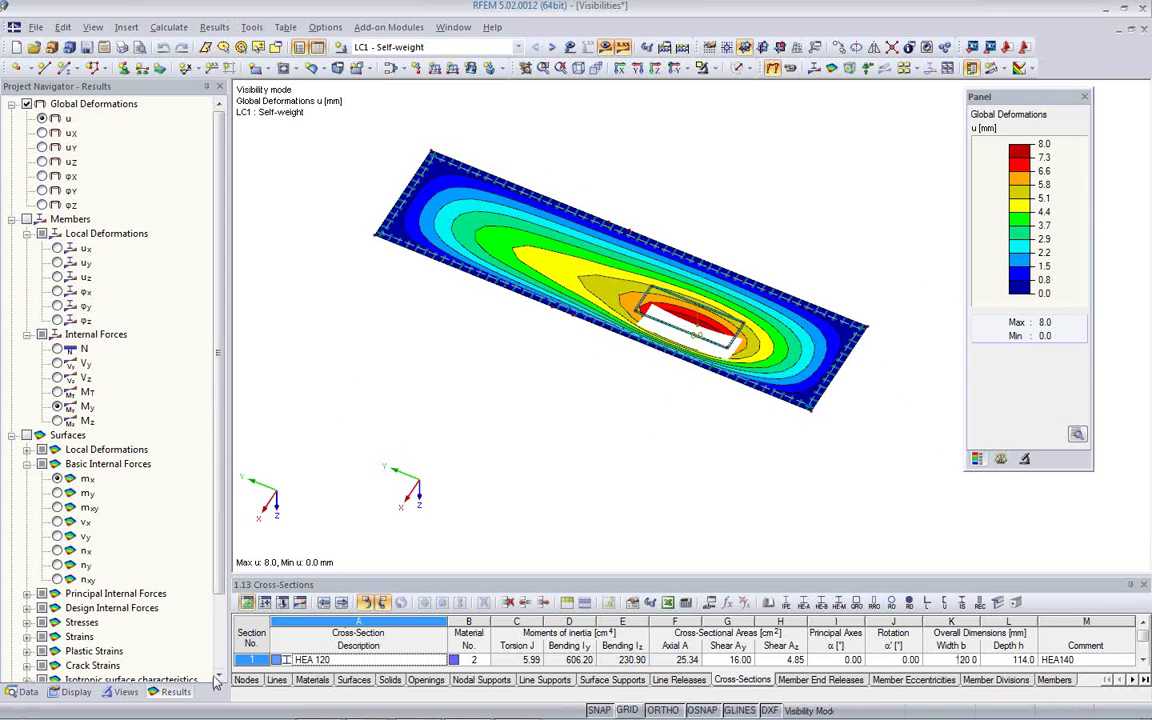
left_click(124, 692)
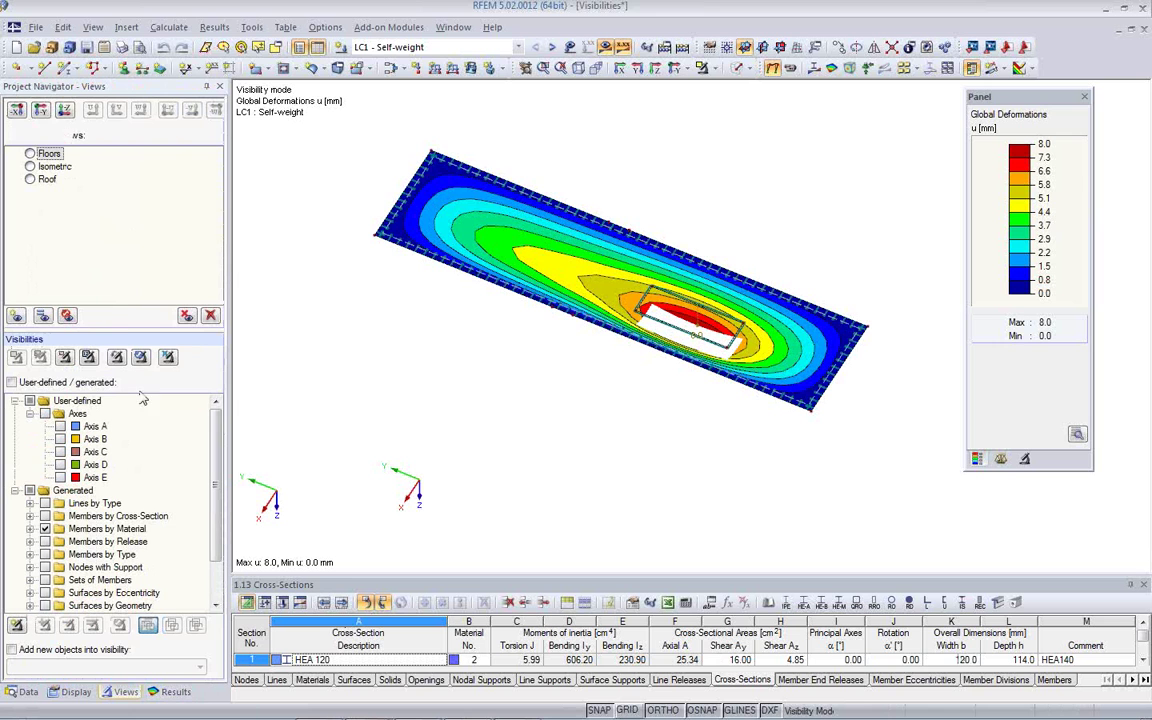
Save the current display of the isolated floor slab with its deformations as a user-defined view named Floor 1
left_click(16, 318)
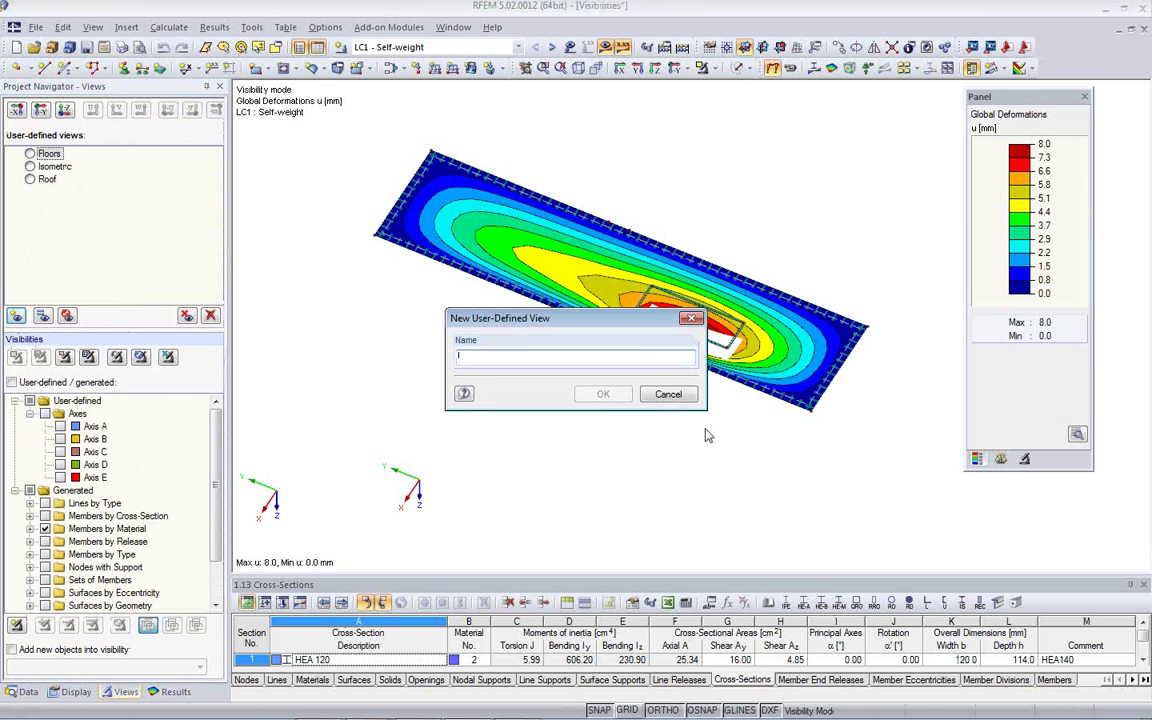
type("Floor 1")
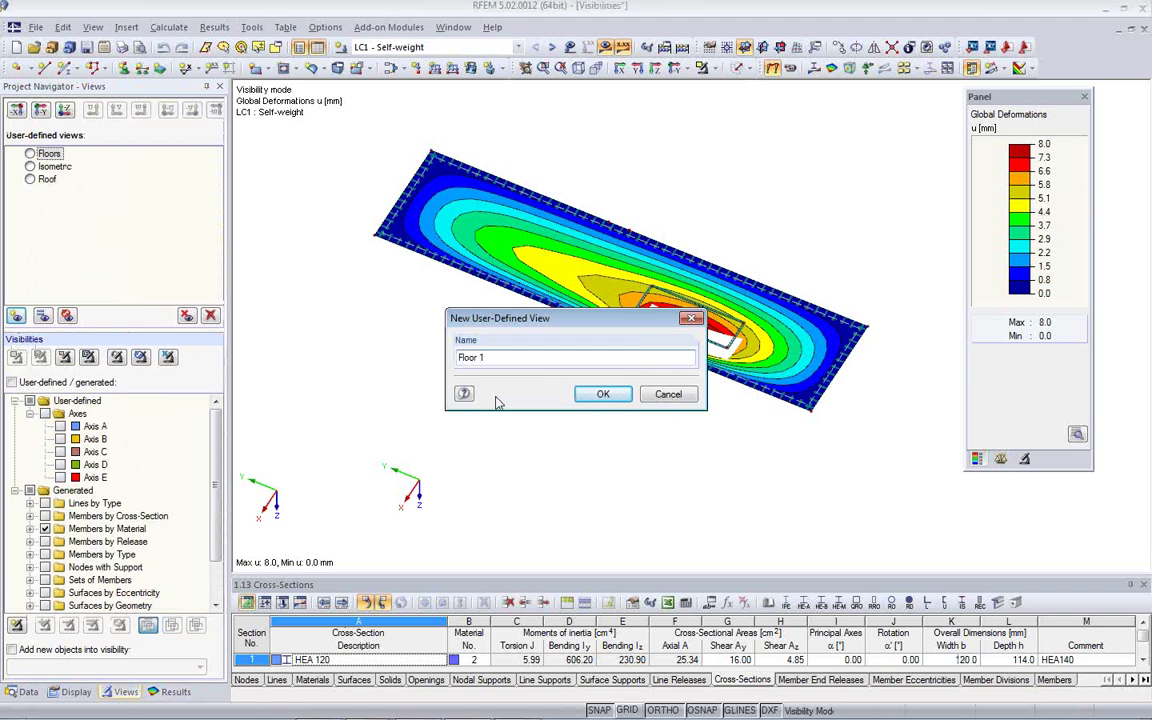
left_click(604, 394)
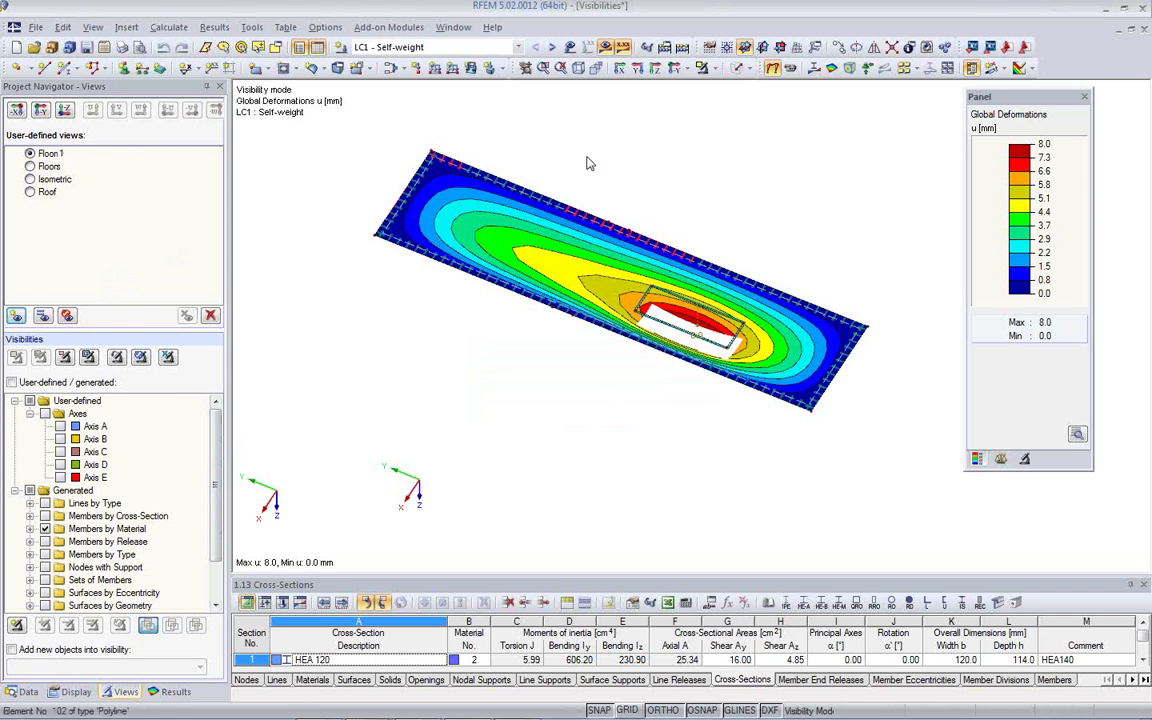
Show the whole model with the LC1 - Self-weight loads instead of the results, then recall the Floor 1 view
left_click(705, 68)
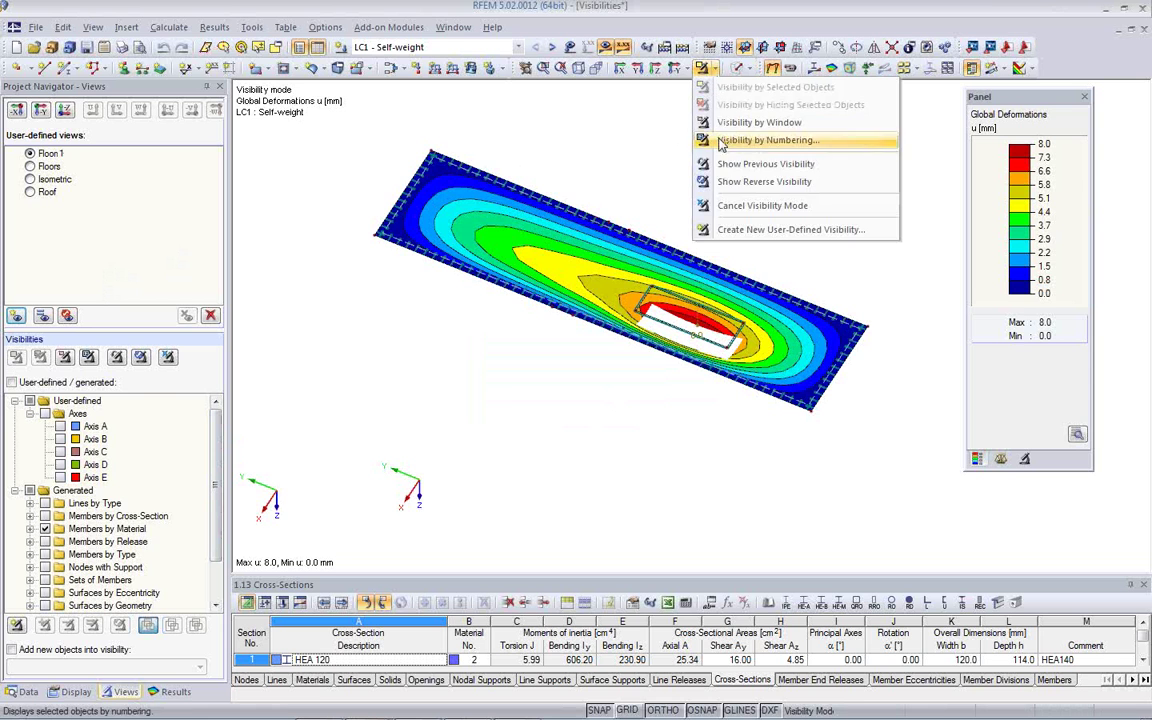
left_click(748, 205)
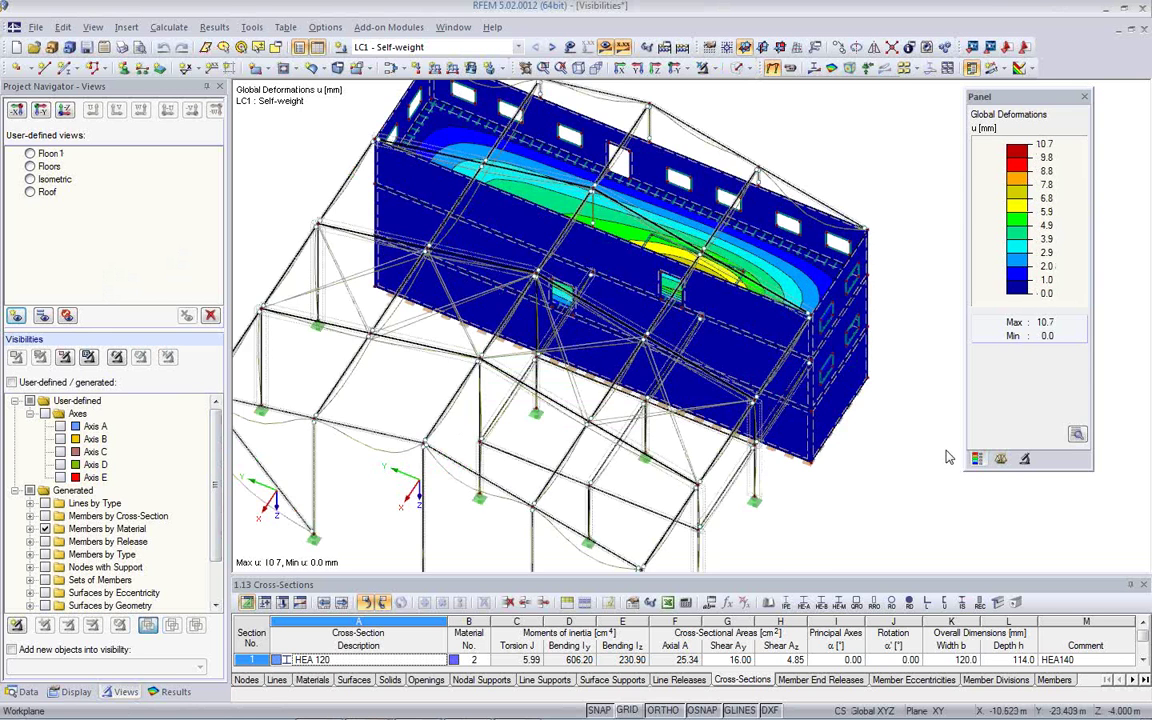
middle_click_drag(872, 442, 690, 342, "ctrl")
left_click(772, 69)
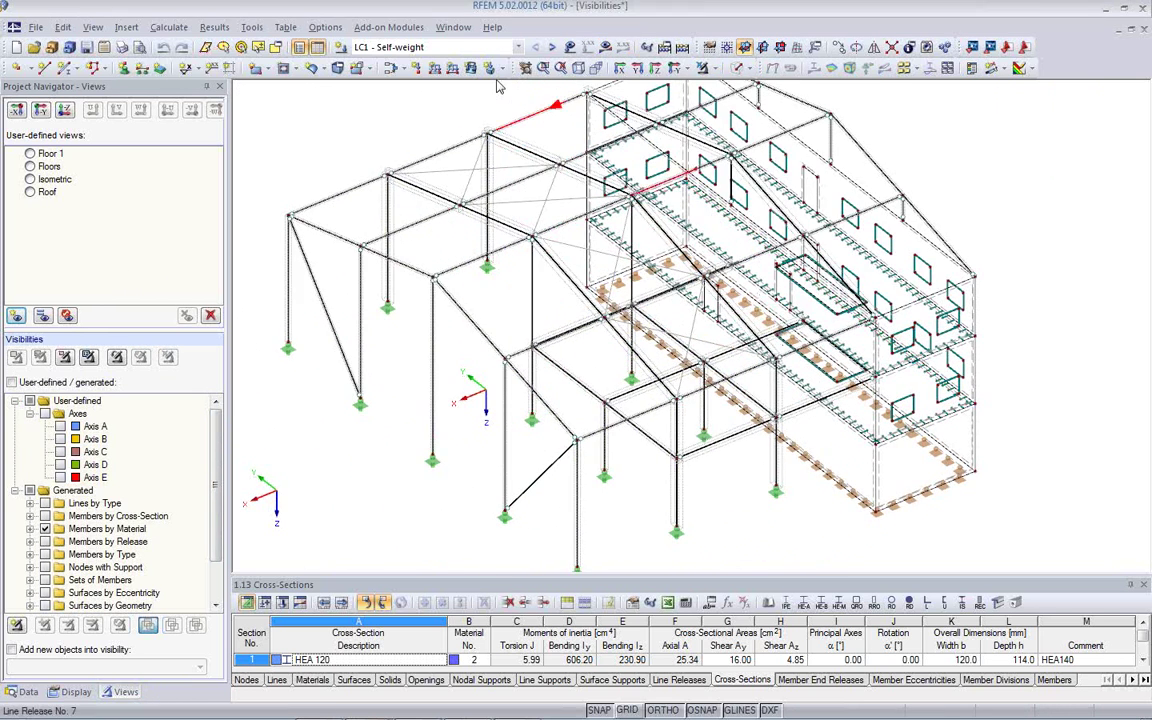
left_click(570, 47)
middle_click_drag(645, 297, 328, 310, "ctrl")
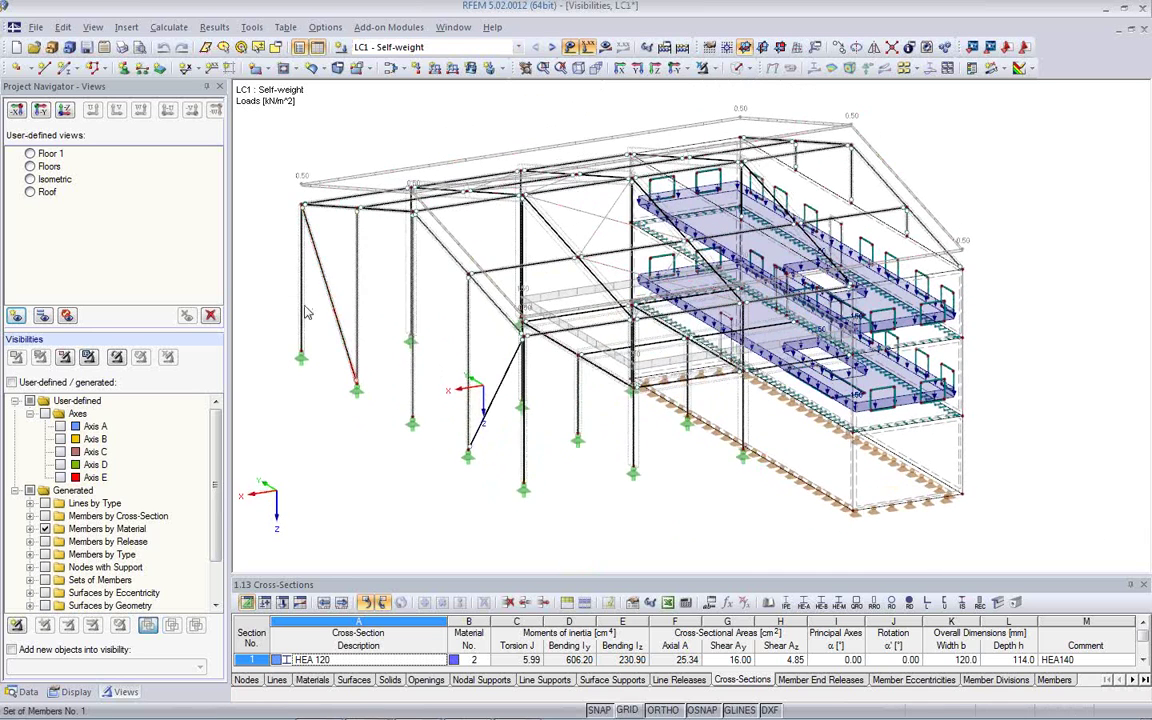
left_click(40, 153)
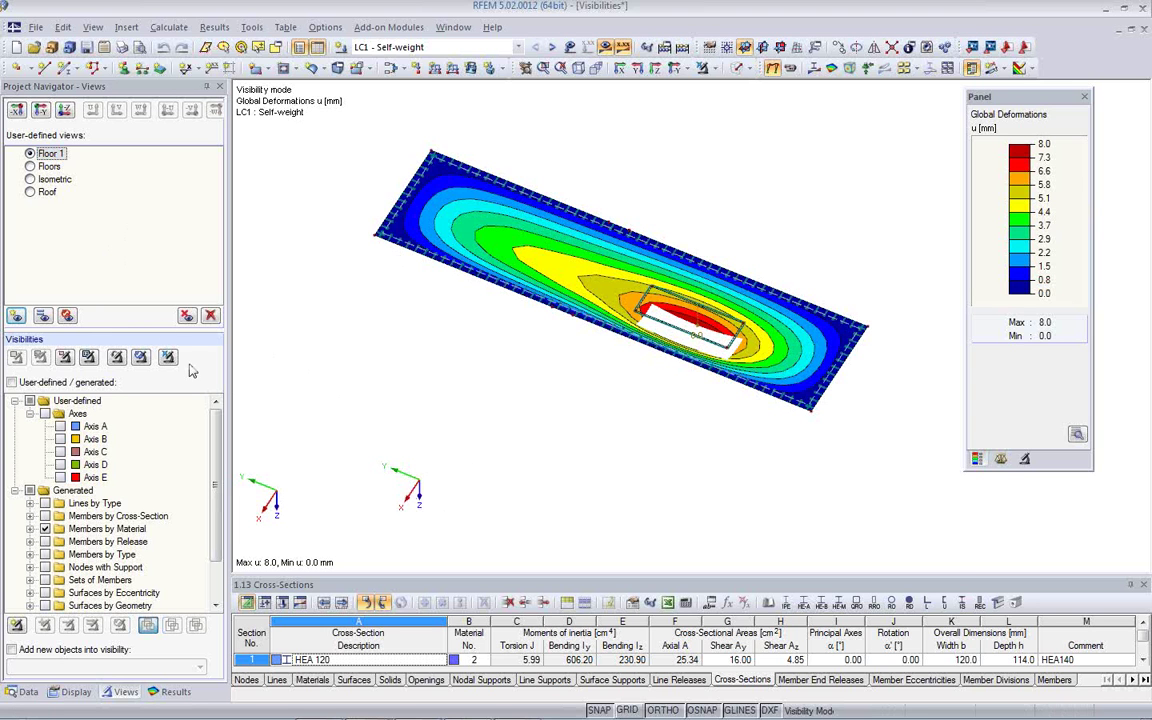
Overwrite the Floor 1 view with the slab seen in plan, then rotate the model and refresh the saved view
middle_click_drag(548, 393, 579, 483, "ctrl")
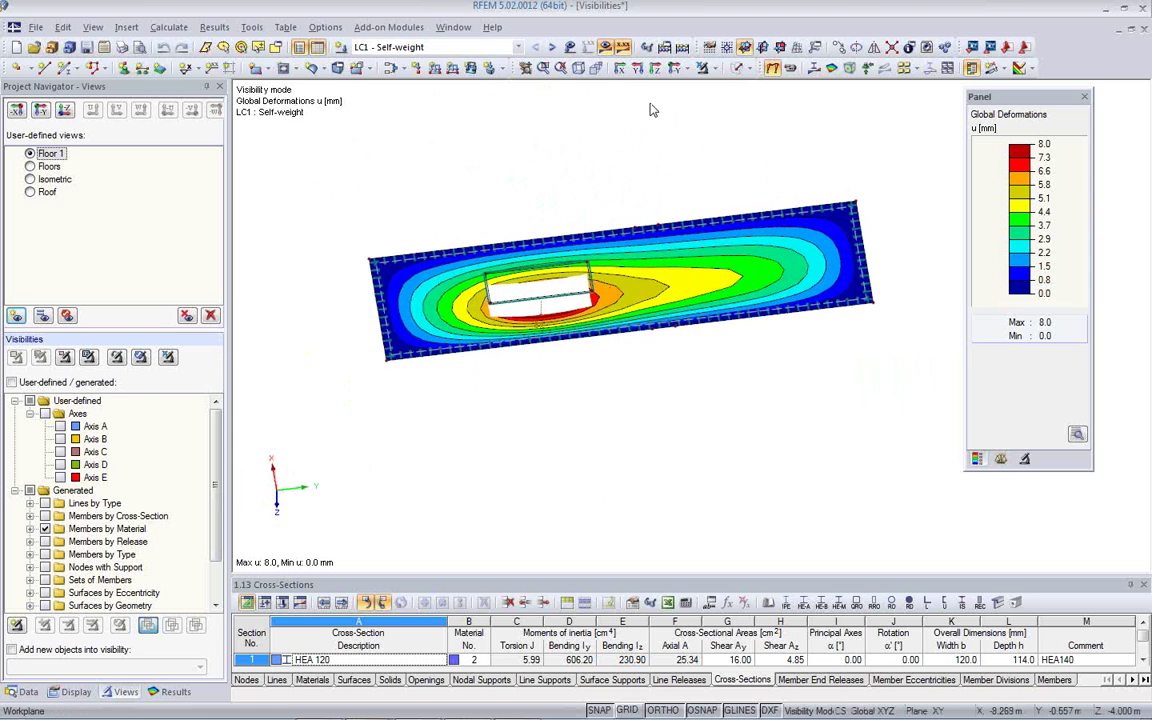
left_click(593, 67)
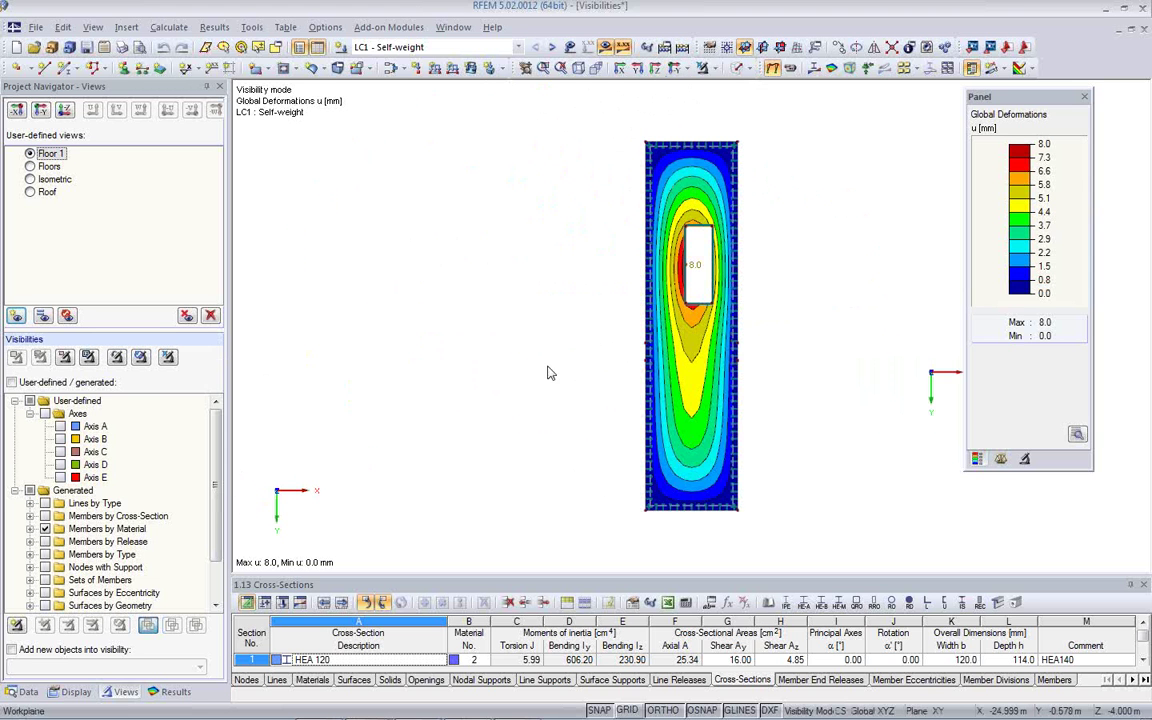
left_click(52, 155)
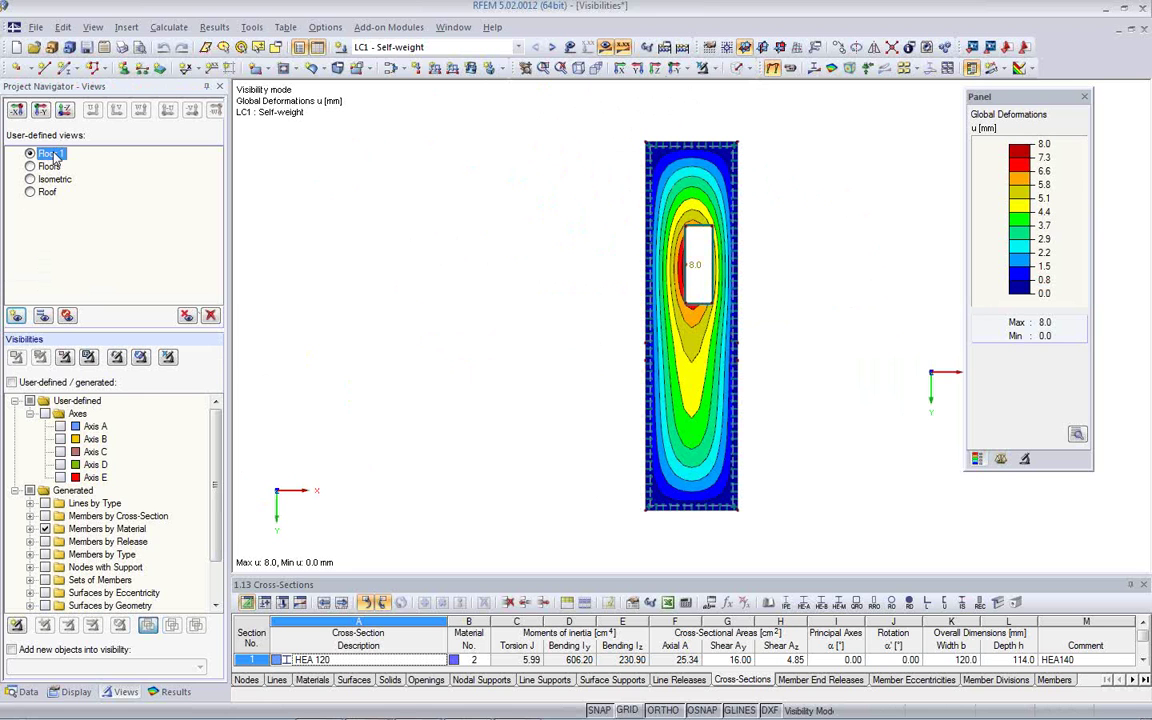
left_click(44, 318)
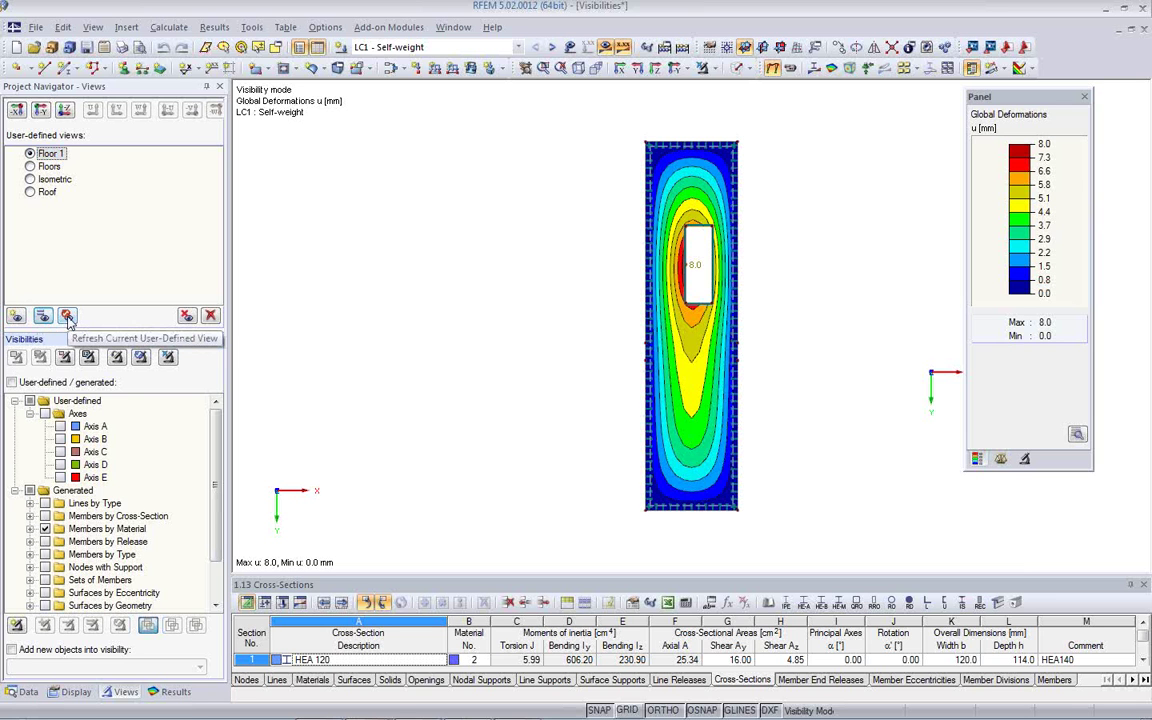
middle_click_drag(468, 393, 360, 306, "ctrl")
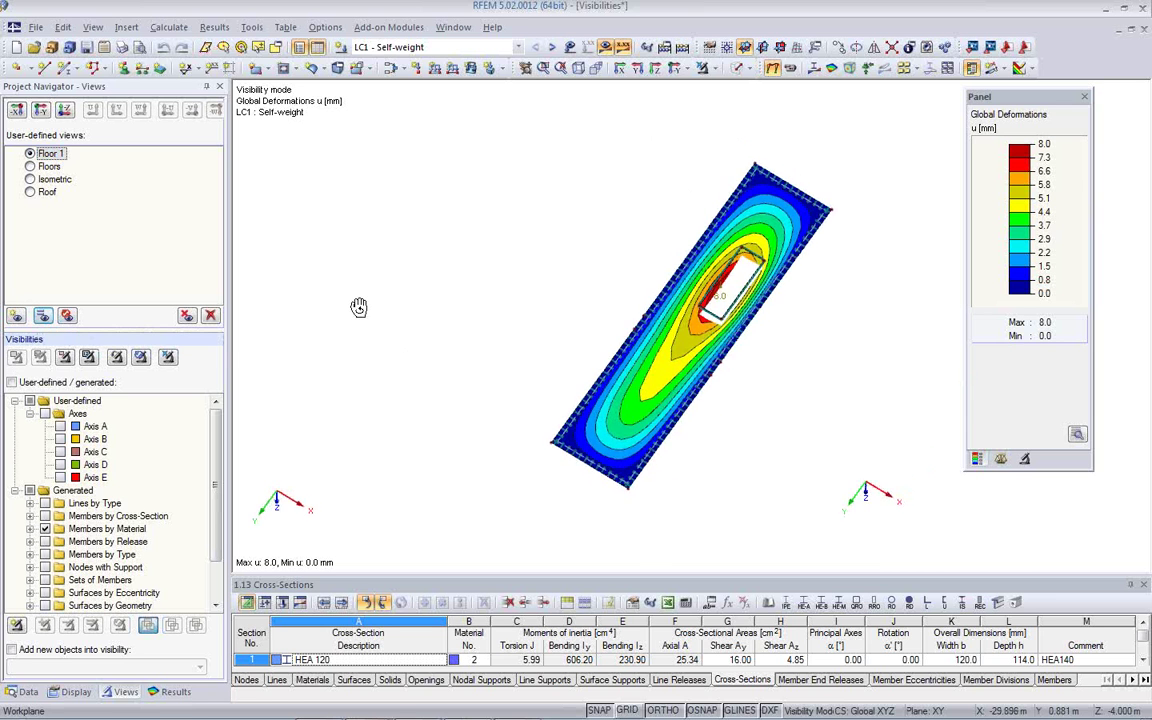
left_click(67, 317)
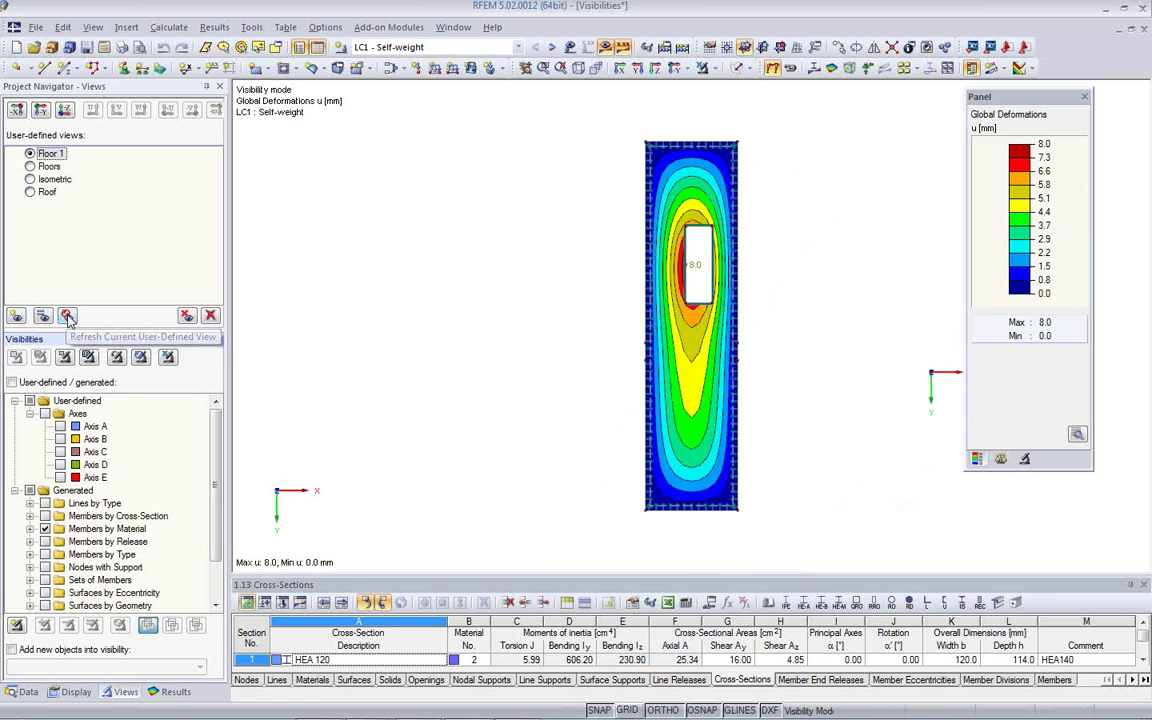
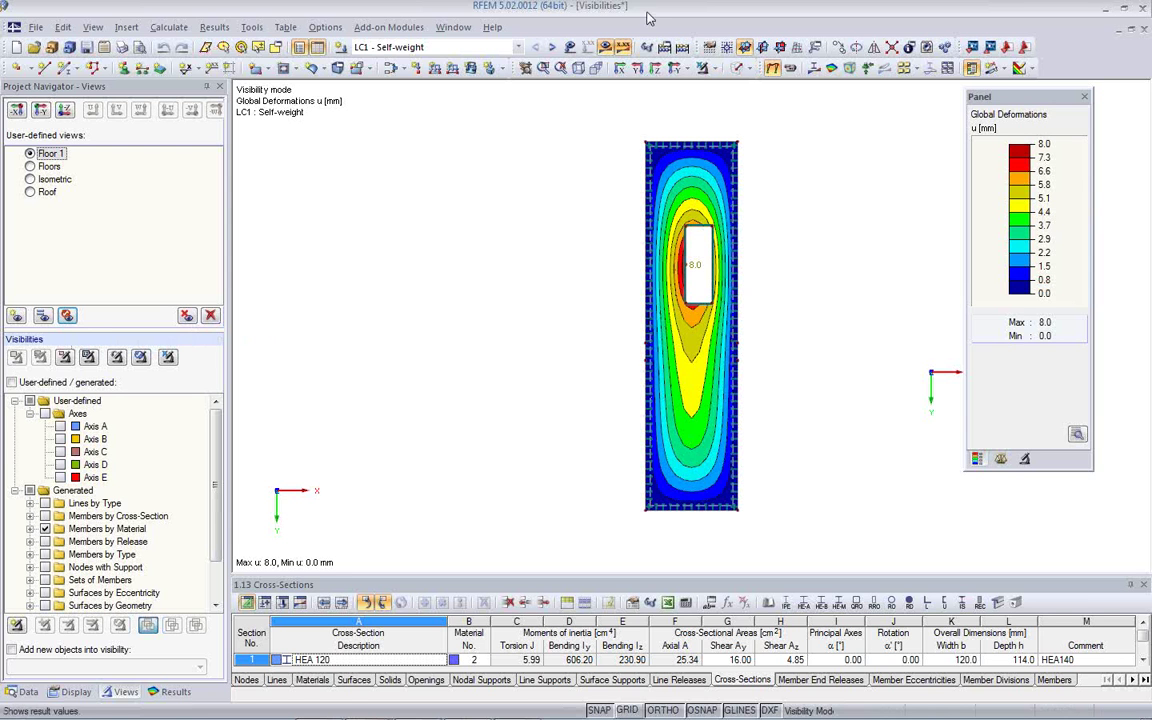
Cancel the visibility mode and display the whole building as a solid model in isometric view without results or loads
left_click(703, 69)
left_click(578, 69)
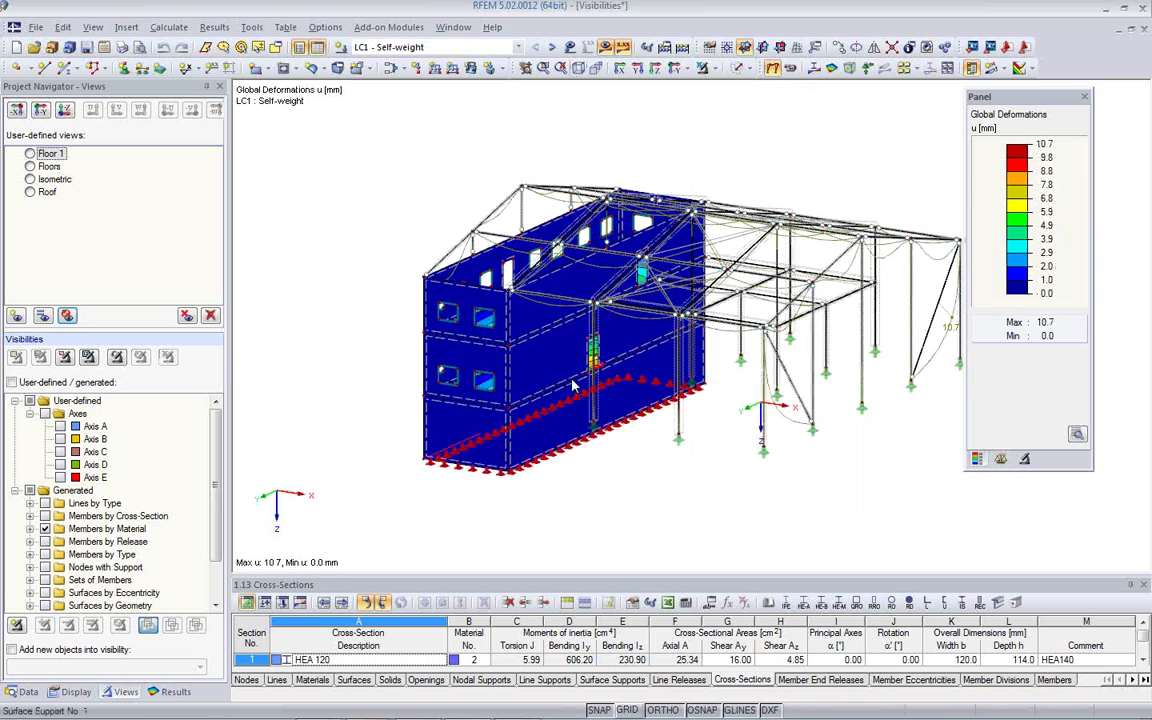
left_click(605, 47)
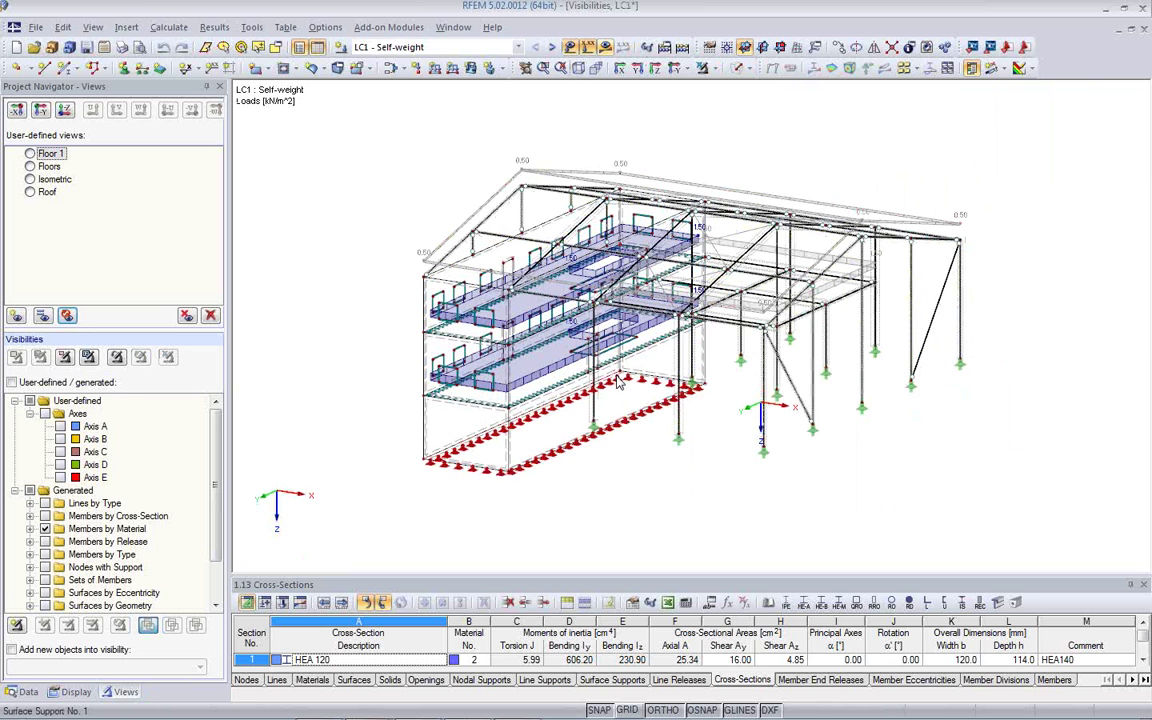
left_click(569, 48)
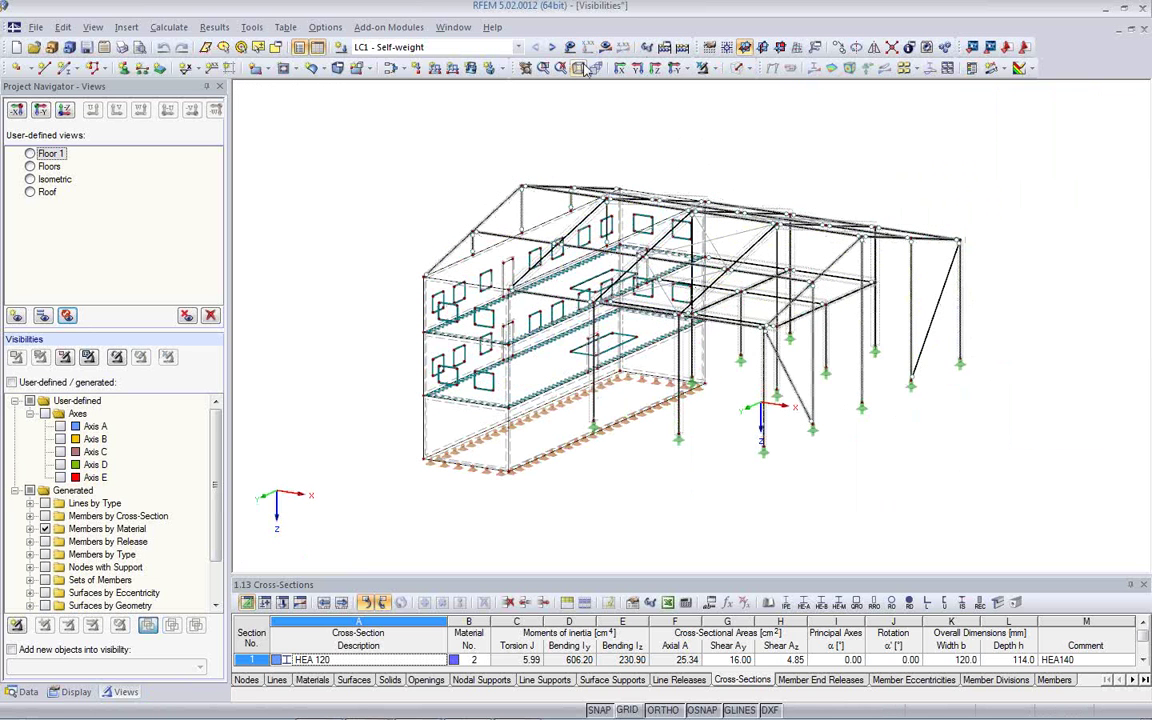
left_click(702, 67)
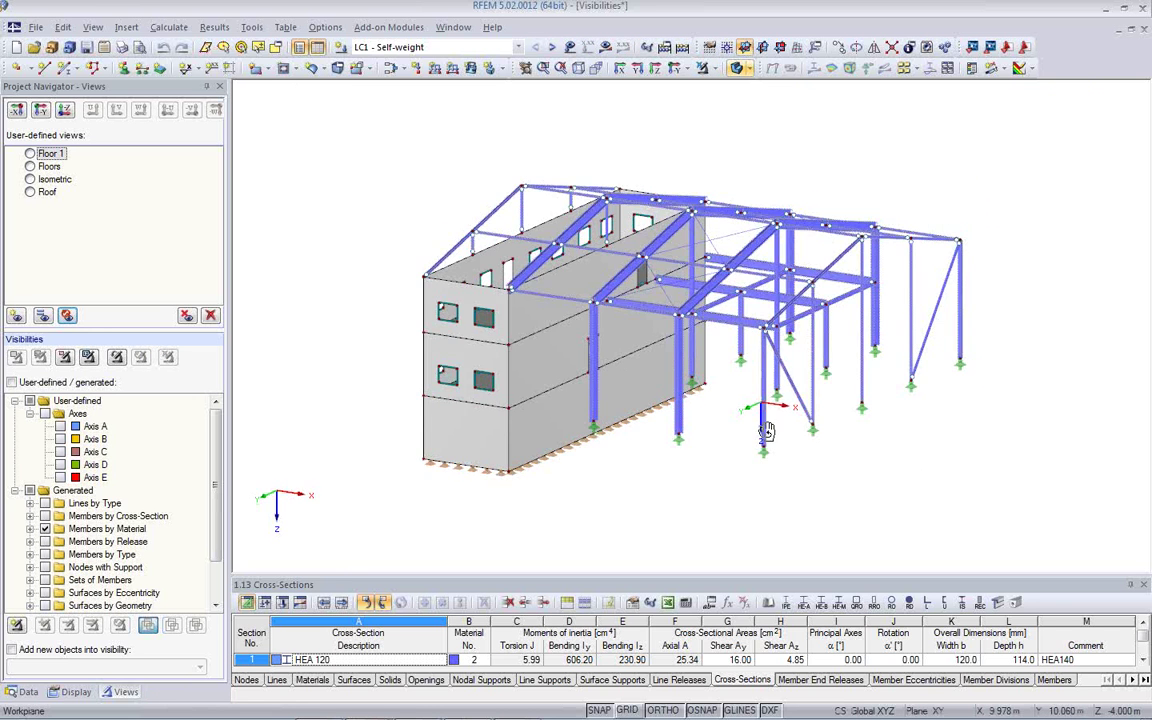
middle_click_drag(700, 330, 183, 486, "ctrl")
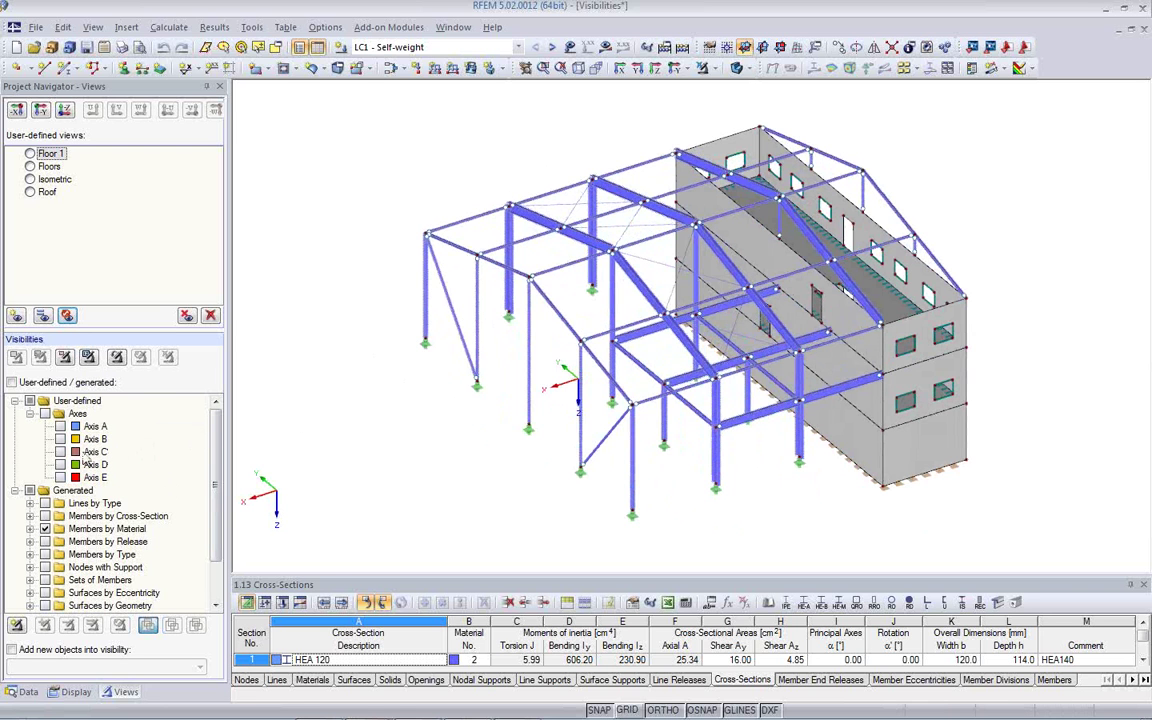
Show only the user-defined visibility Axis A without Members by Material, then add Axis B, Axis C, Axis D and Axis E
left_click(60, 426)
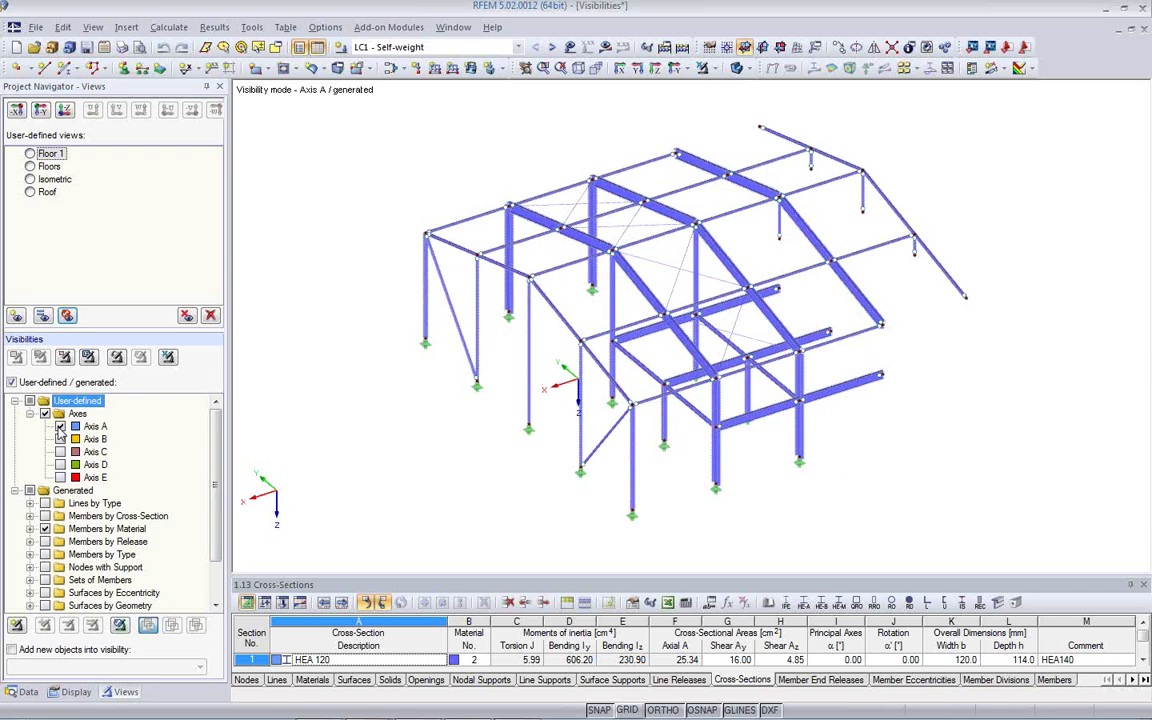
left_click(44, 529)
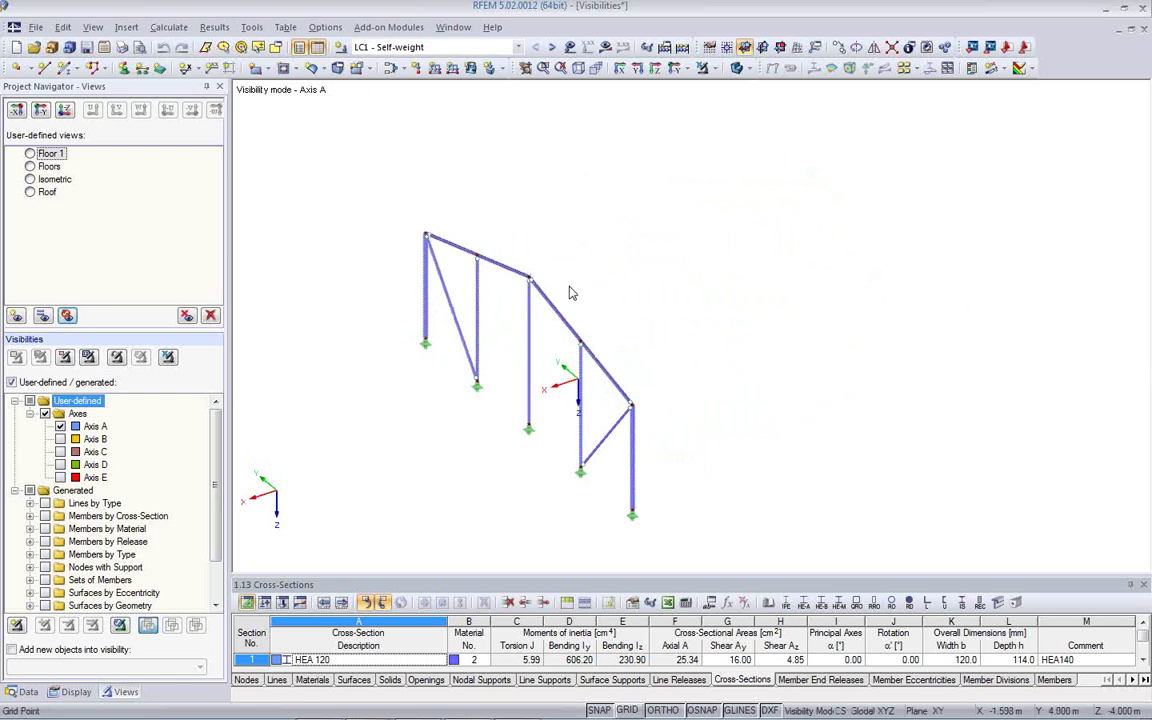
left_click(60, 439)
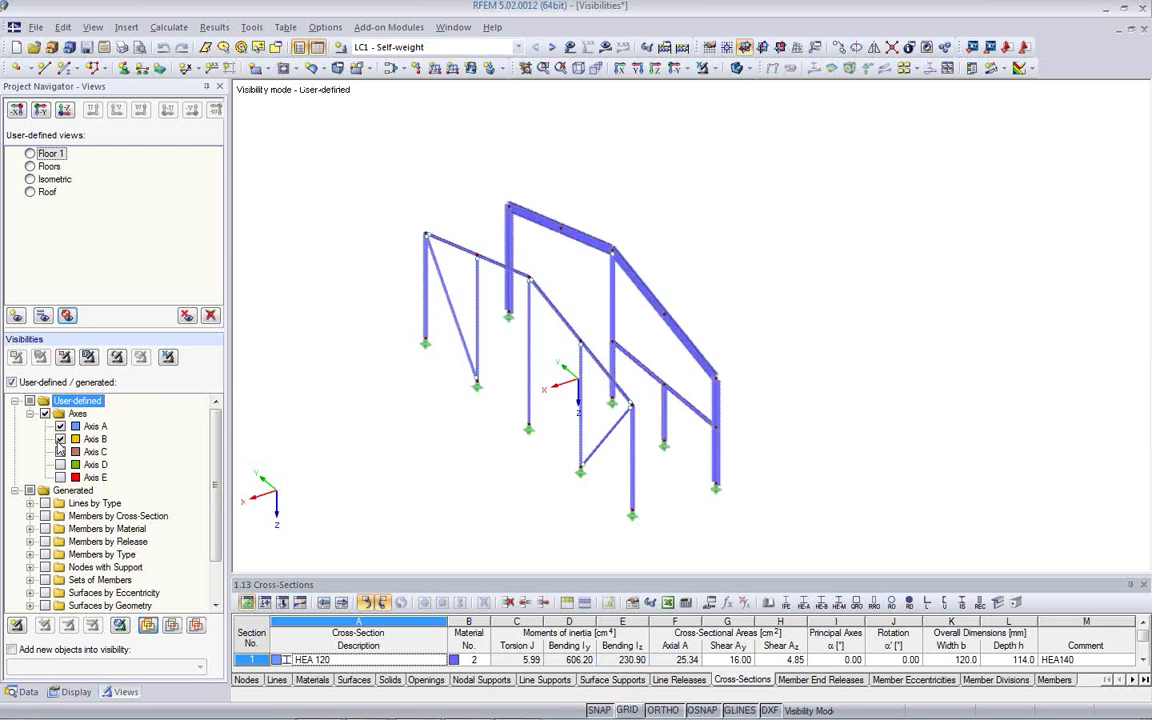
left_click(60, 452)
left_click(60, 465)
left_click(60, 477)
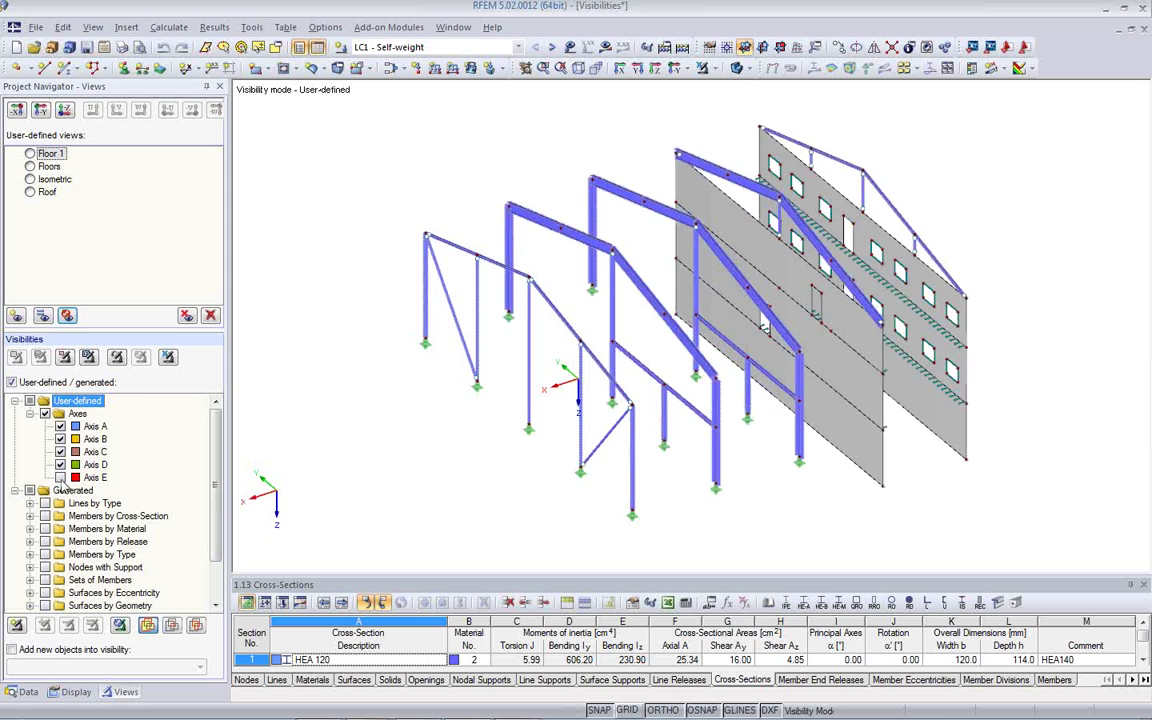
middle_click_drag(805, 483, 613, 418, "ctrl")
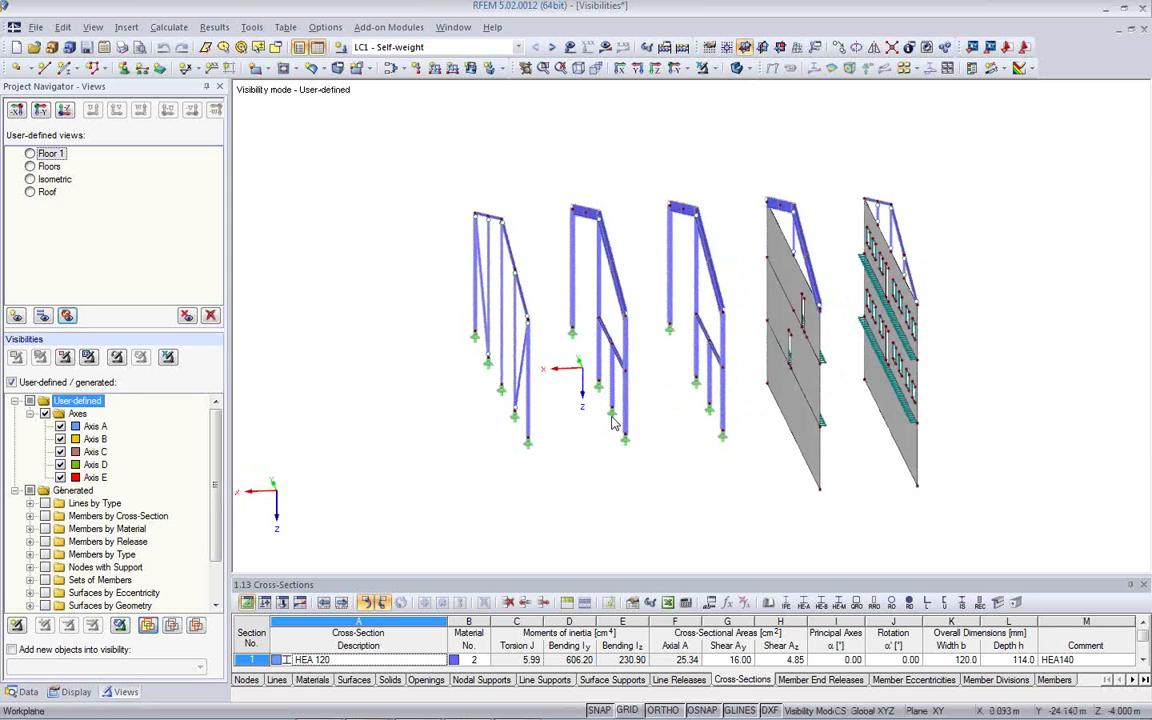
Switch off the visibilities Axis D and Axis E and show the hidden objects in the background
left_click(60, 465)
left_click(60, 477)
middle_click_drag(240, 458, 352, 470, "ctrl")
right_click(341, 260)
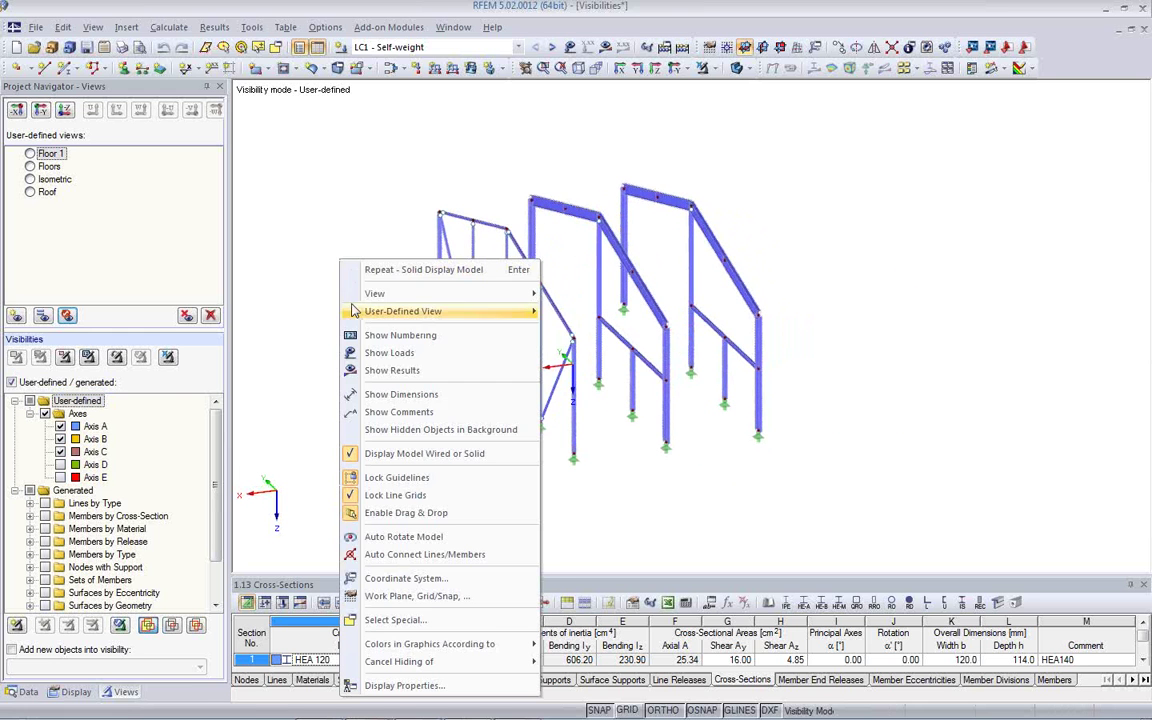
left_click(383, 430)
middle_click_drag(507, 429, 555, 411, "ctrl")
middle_click_drag(491, 403, 459, 407, "ctrl")
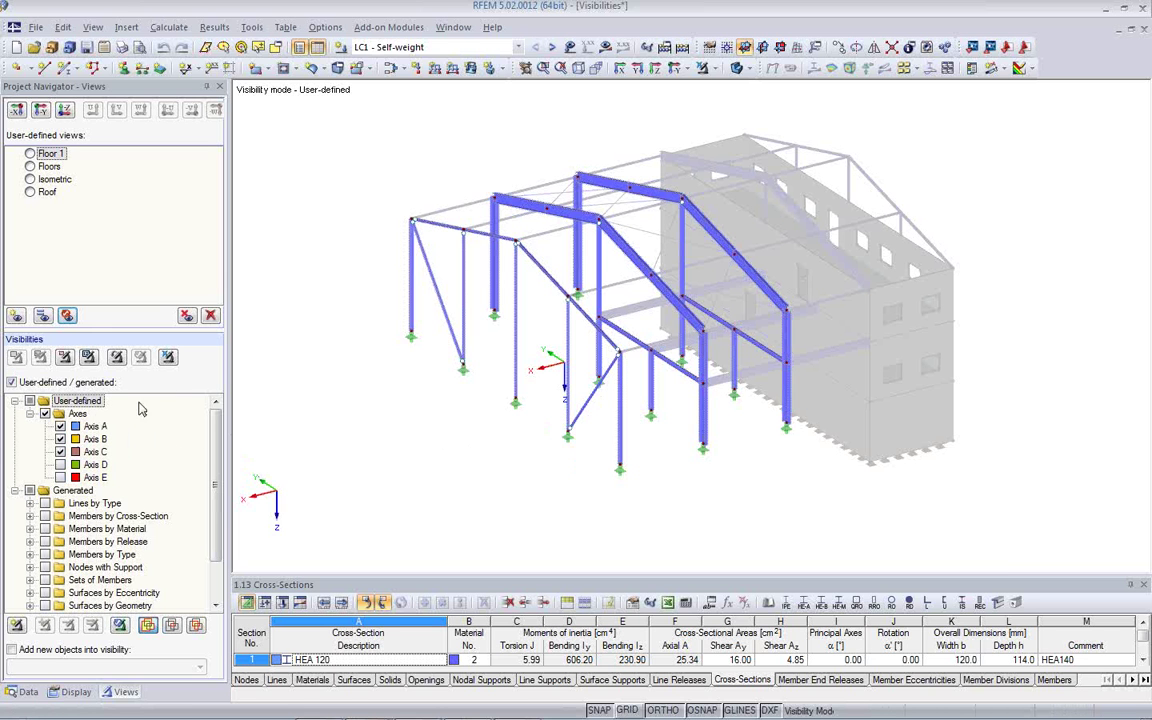
Cancel the visibility mode and window-select the intermediate floor beams between the second steel frame and the building
left_click(169, 358)
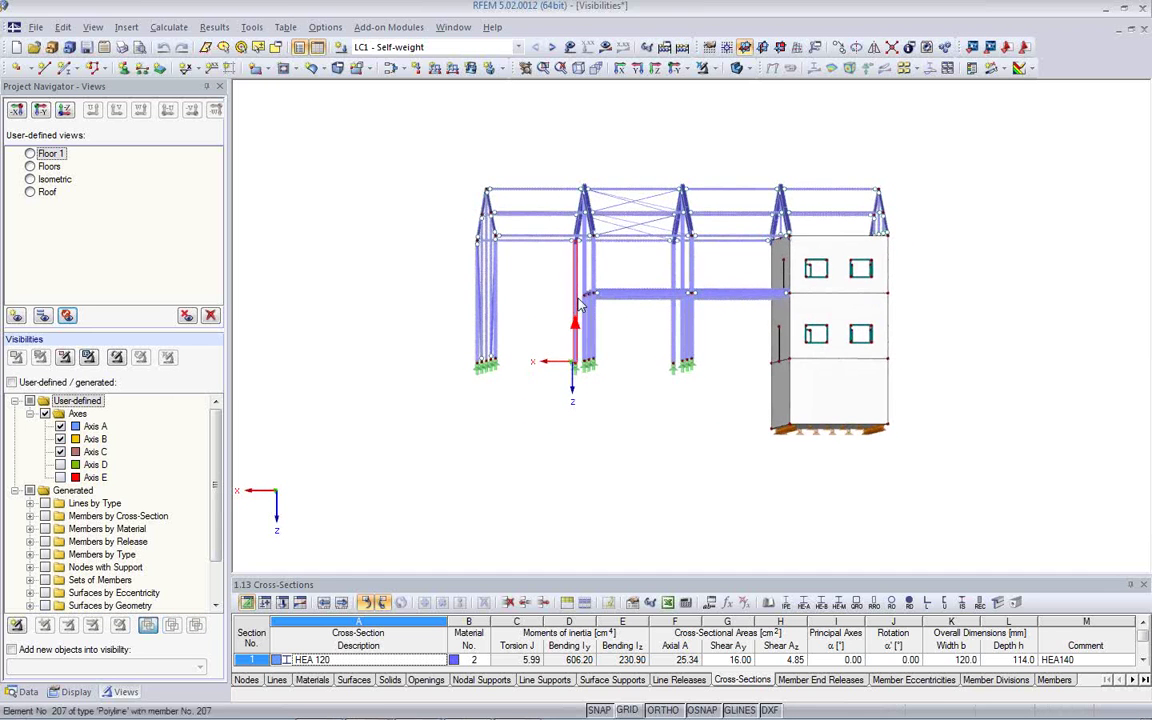
middle_click_drag(761, 342, 730, 355, "ctrl")
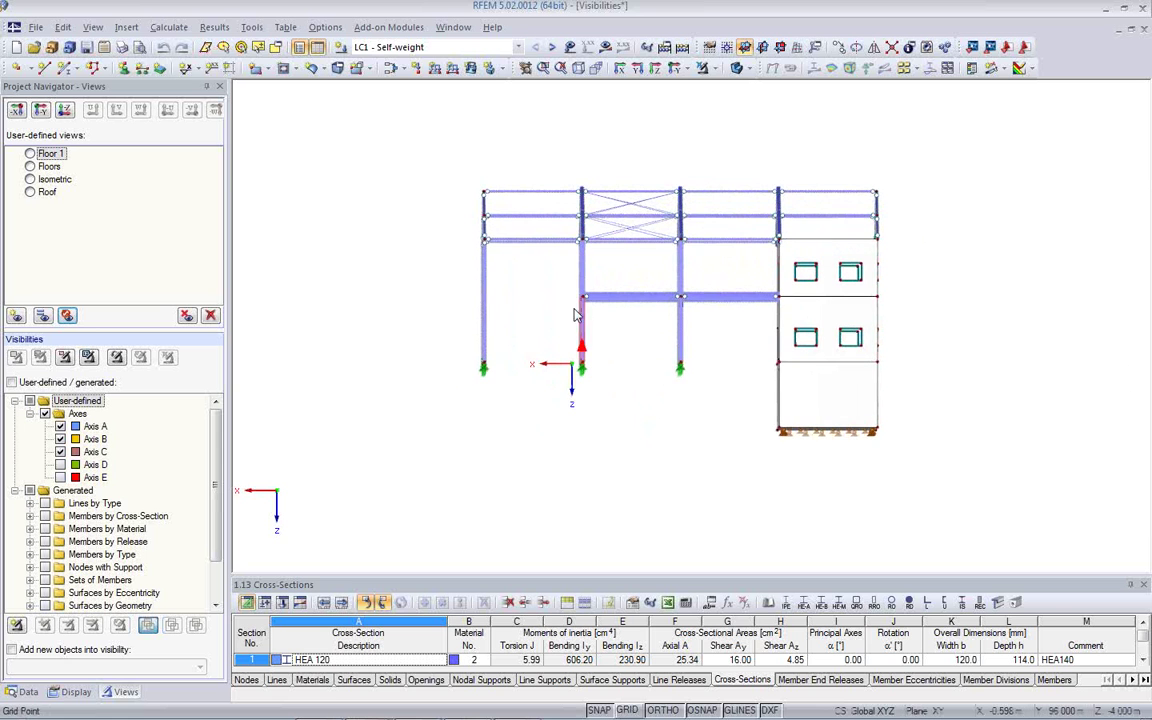
left_click_drag(567, 284, 749, 325)
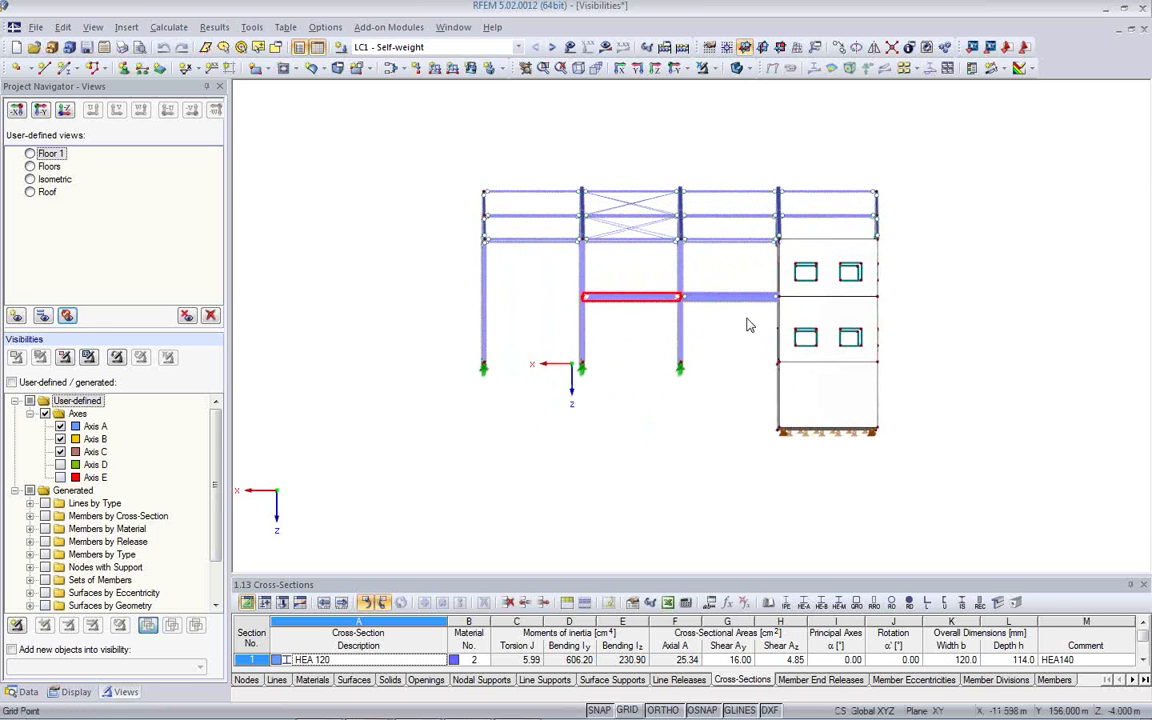
middle_click_drag(747, 319, 741, 384, "ctrl")
left_click_drag(748, 287, 724, 337, "ctrl")
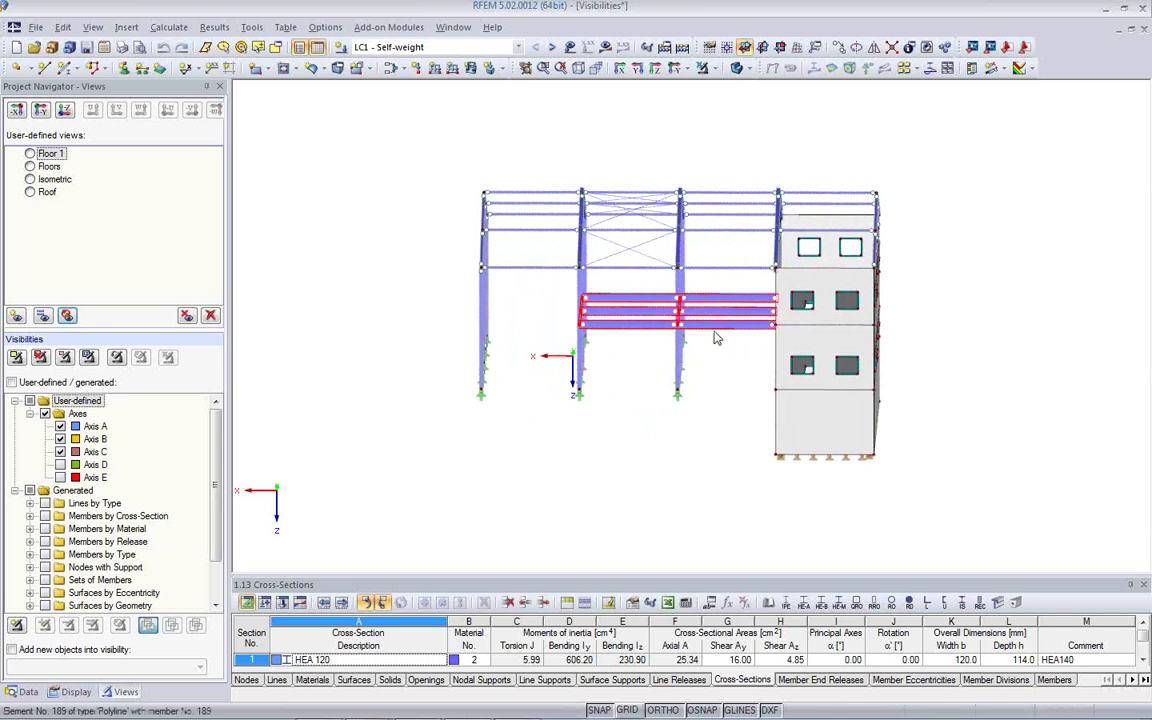
middle_click_drag(716, 339, 702, 503, "ctrl")
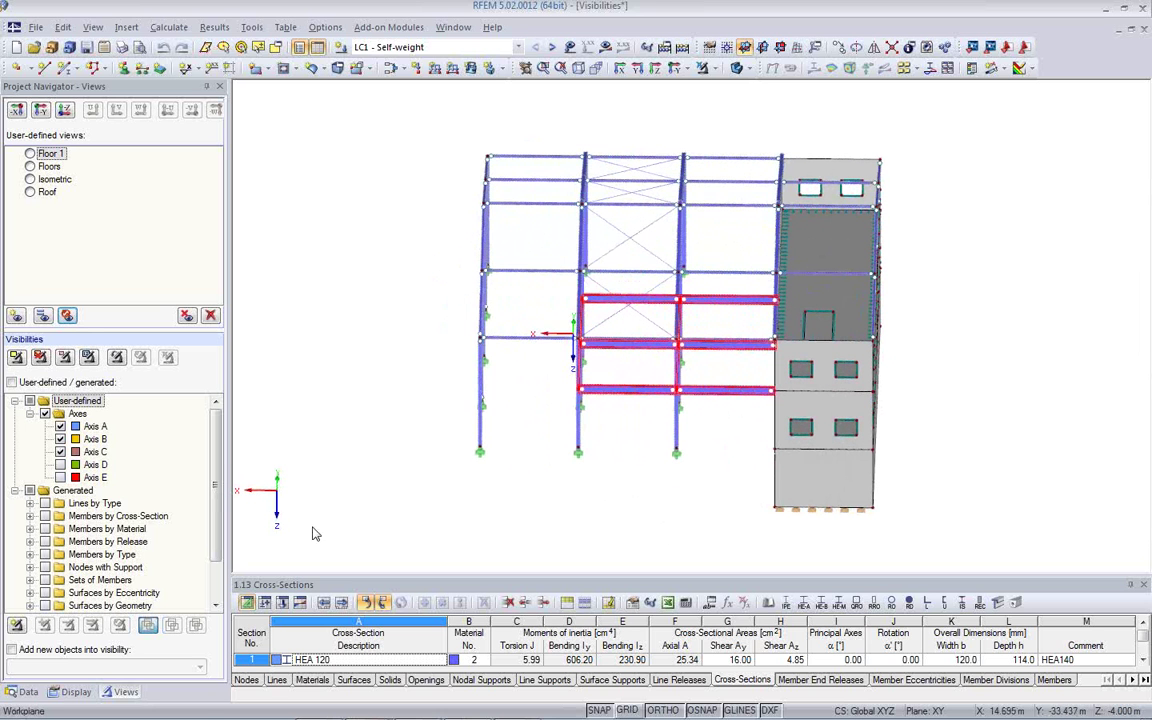
Create a user-defined visibility named Level1 from the selected floor beams, placed in a new group named Levels
right_click(631, 399)
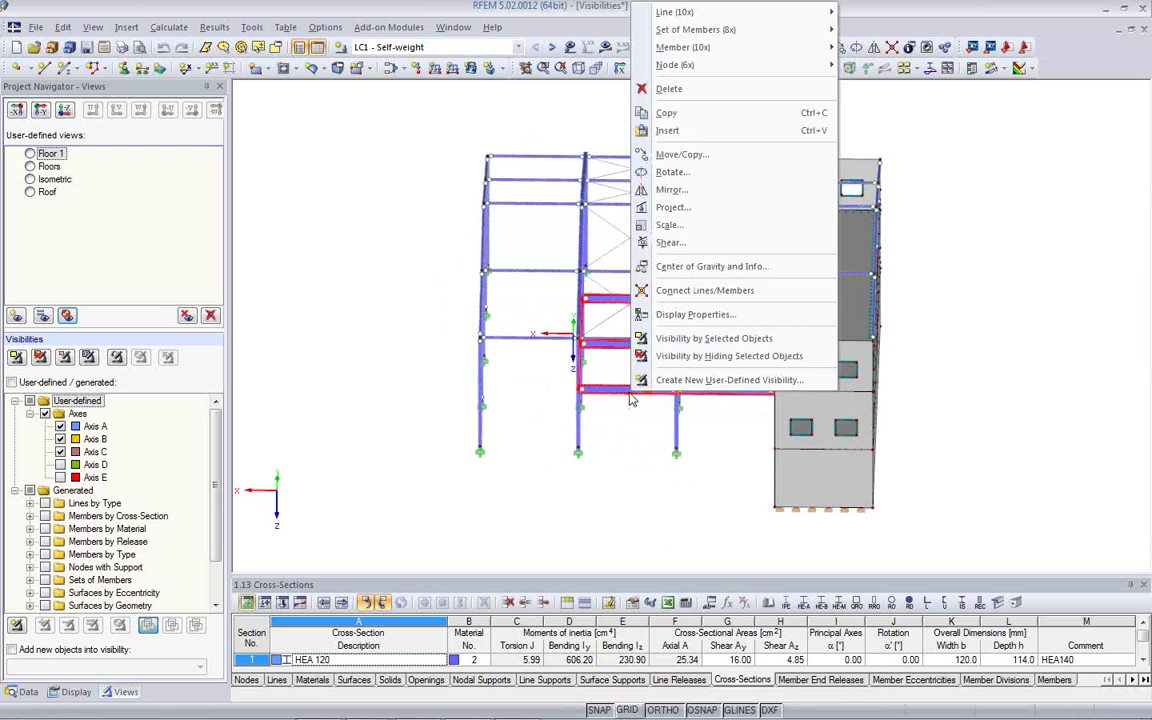
left_click(684, 385)
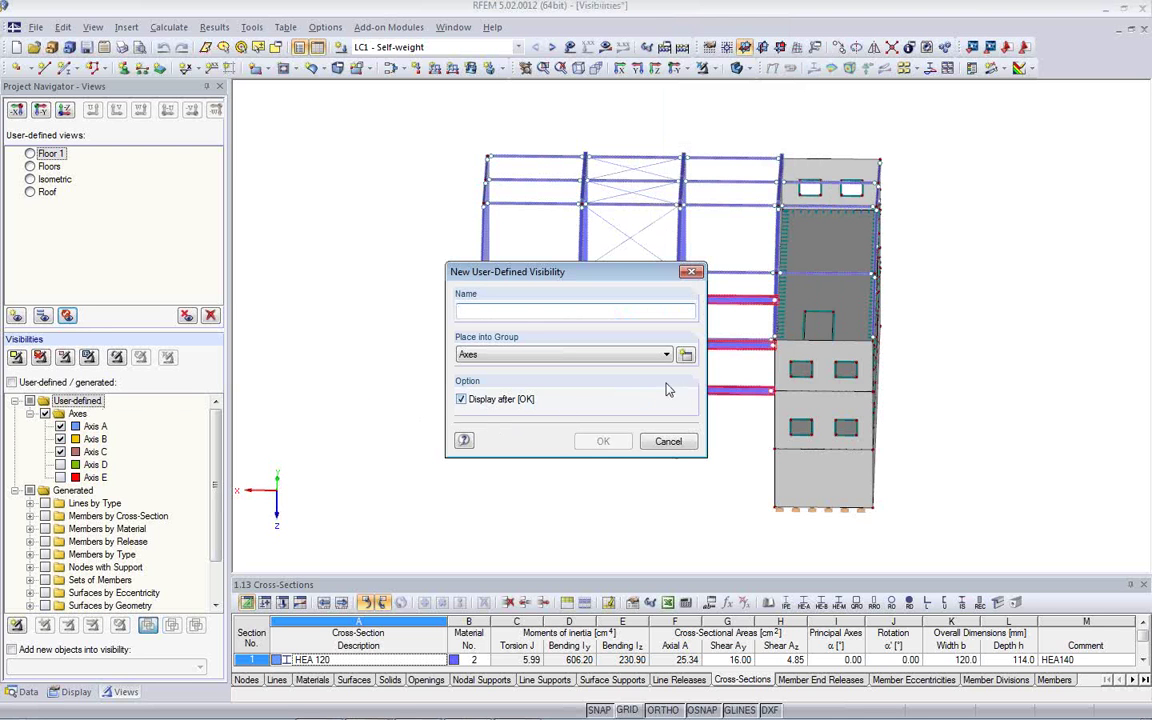
left_click(685, 354)
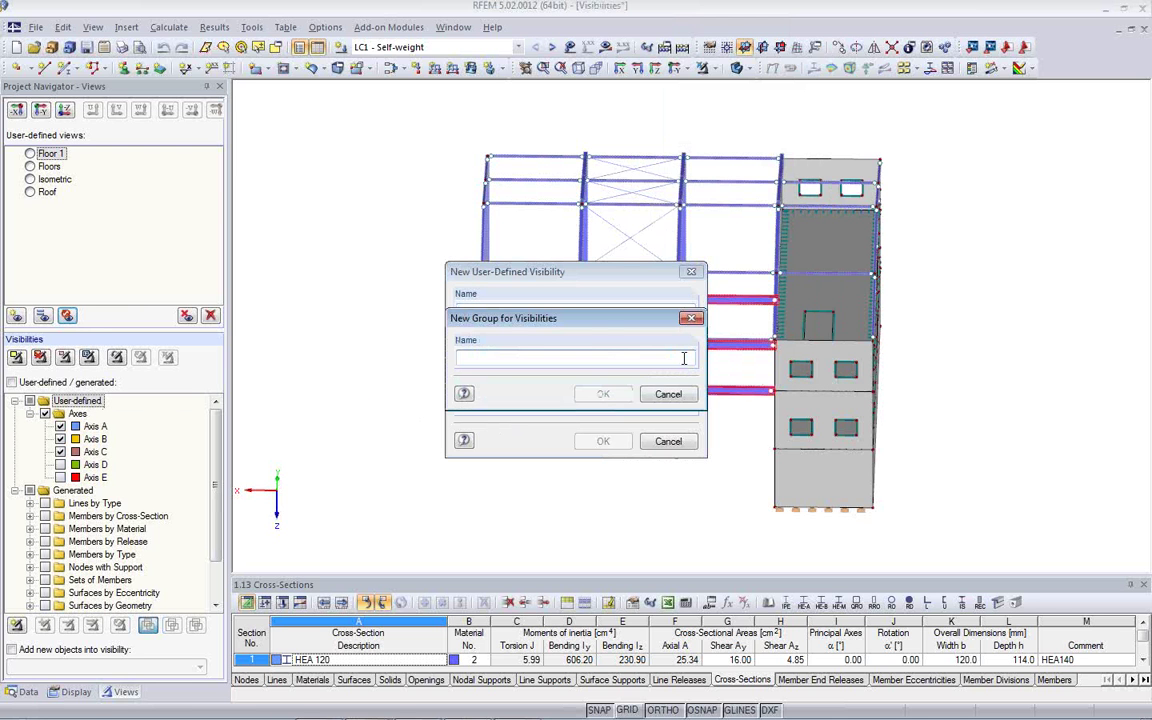
type("Levels")
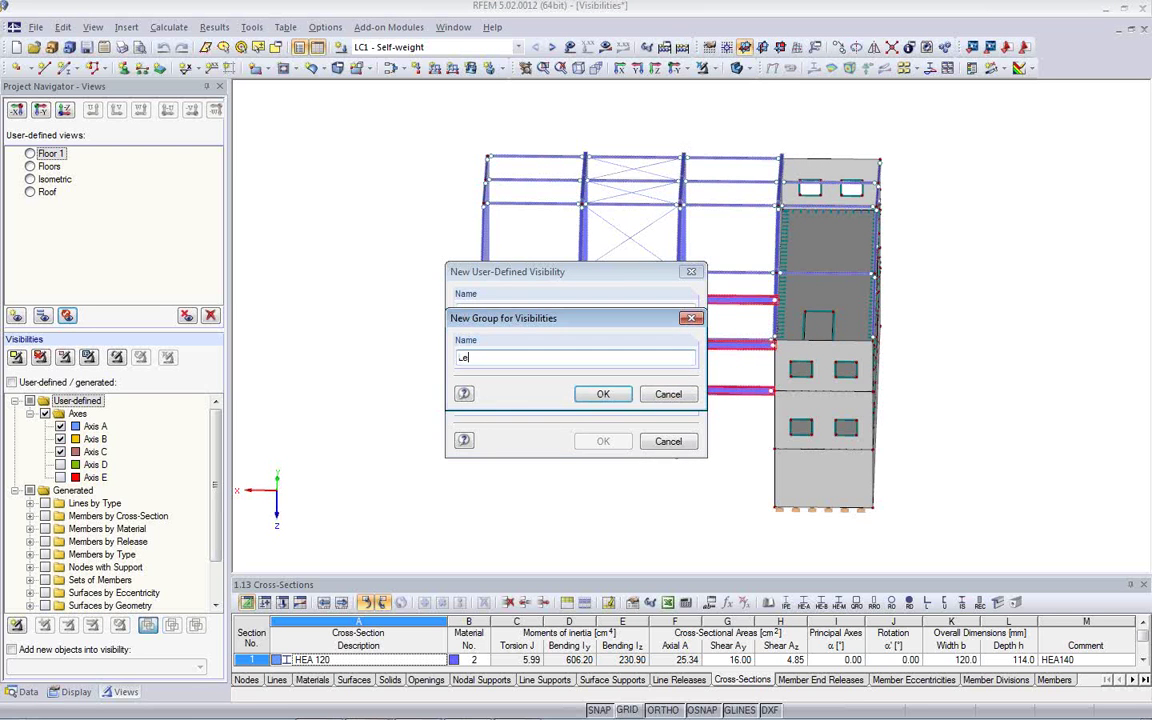
left_click(603, 394)
left_click(487, 313)
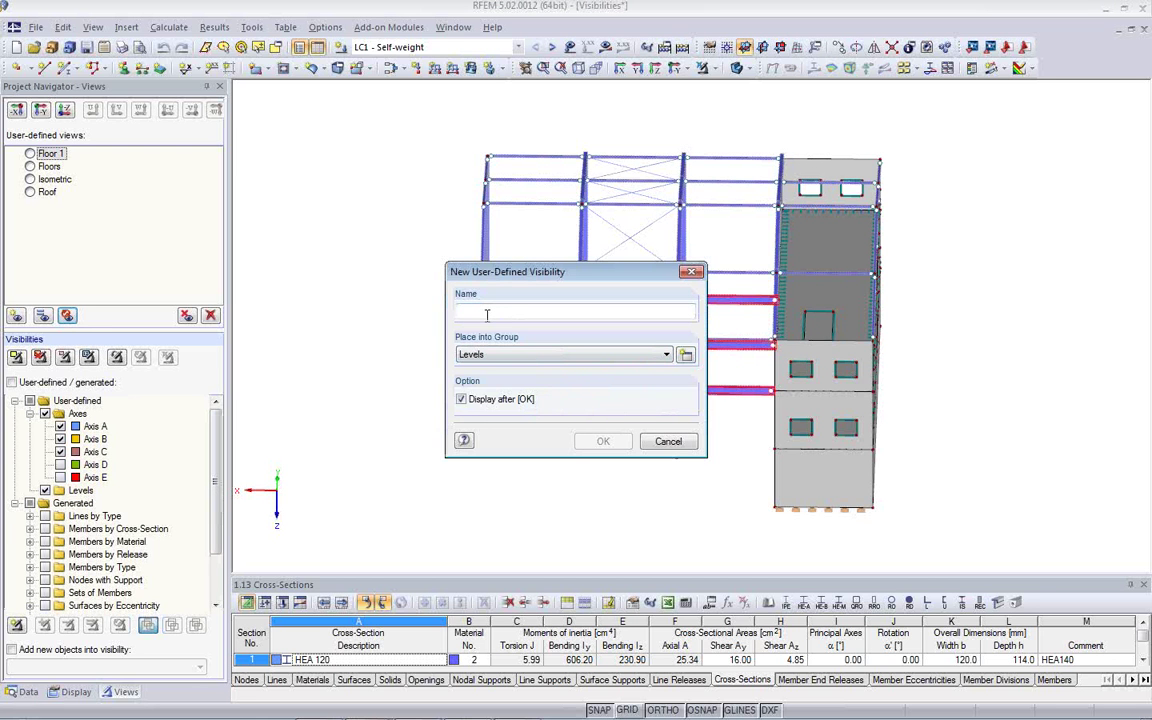
type("Level1")
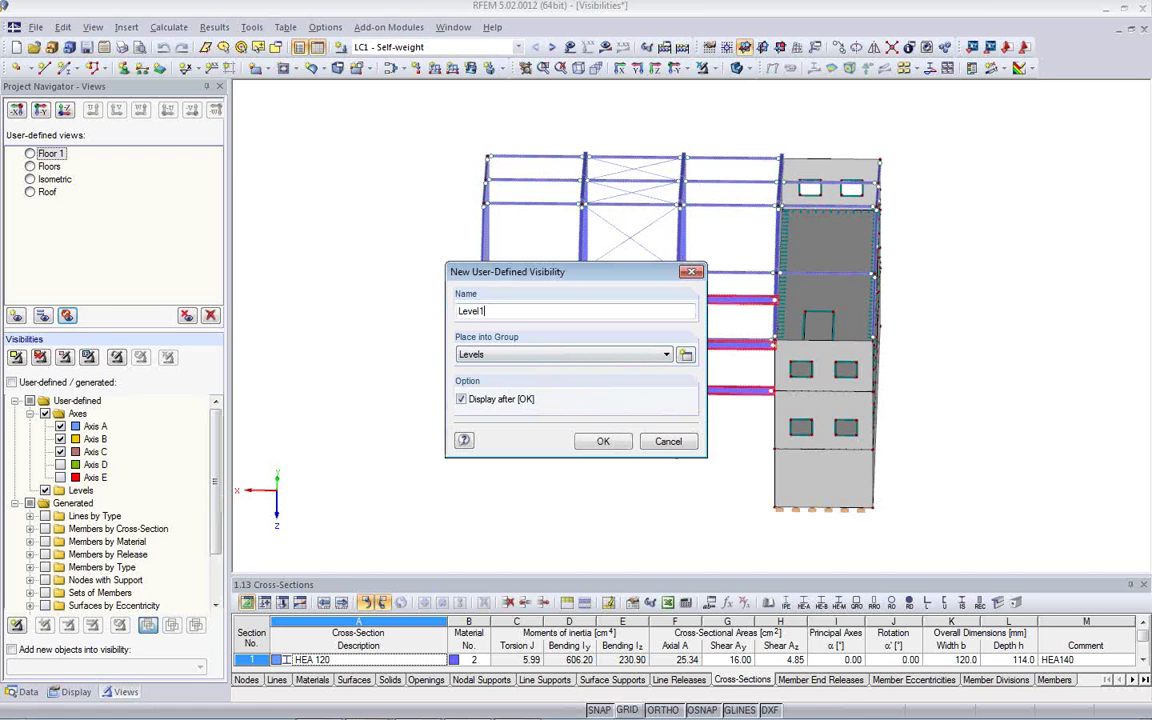
left_click(601, 440)
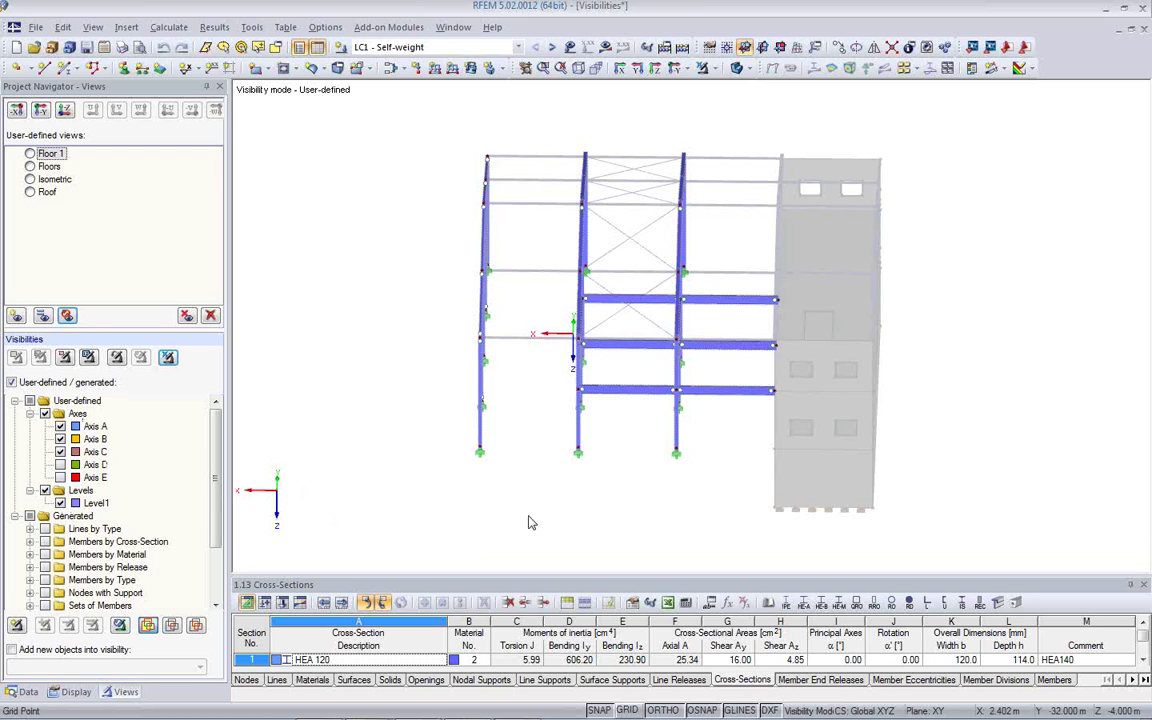
Switch off the Axes group so only Level1 is shown, and turn off the display of hidden objects in the background
middle_click_drag(527, 522, 108, 504)
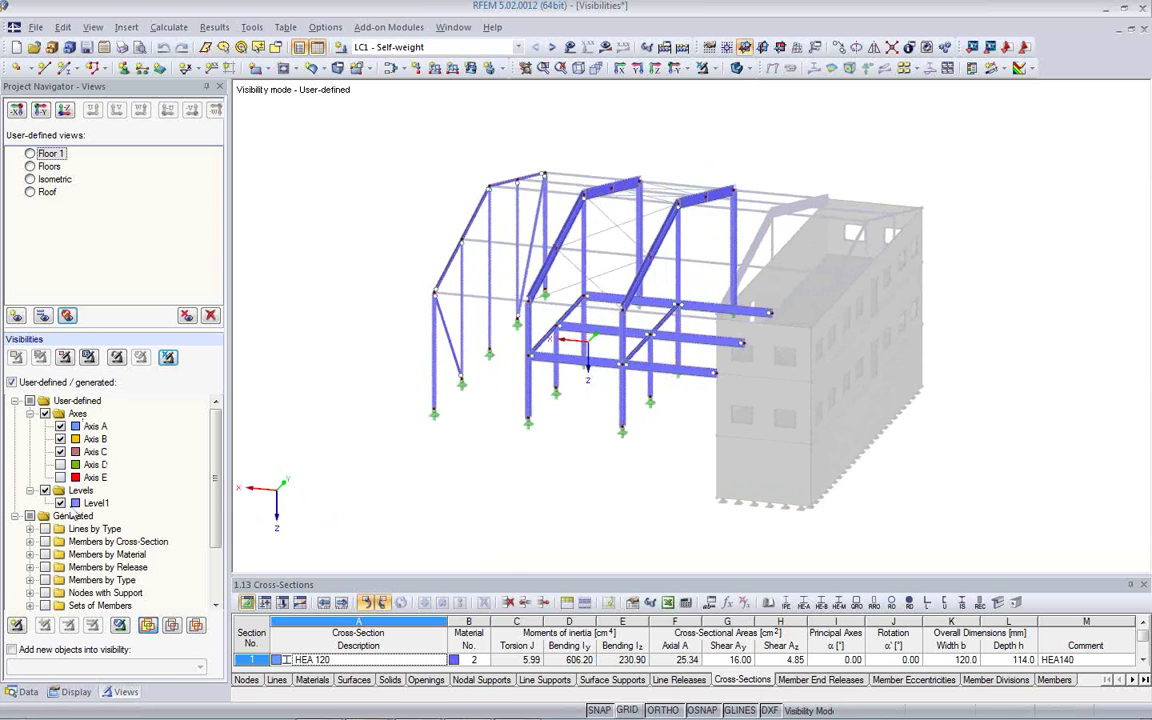
left_click(54, 502)
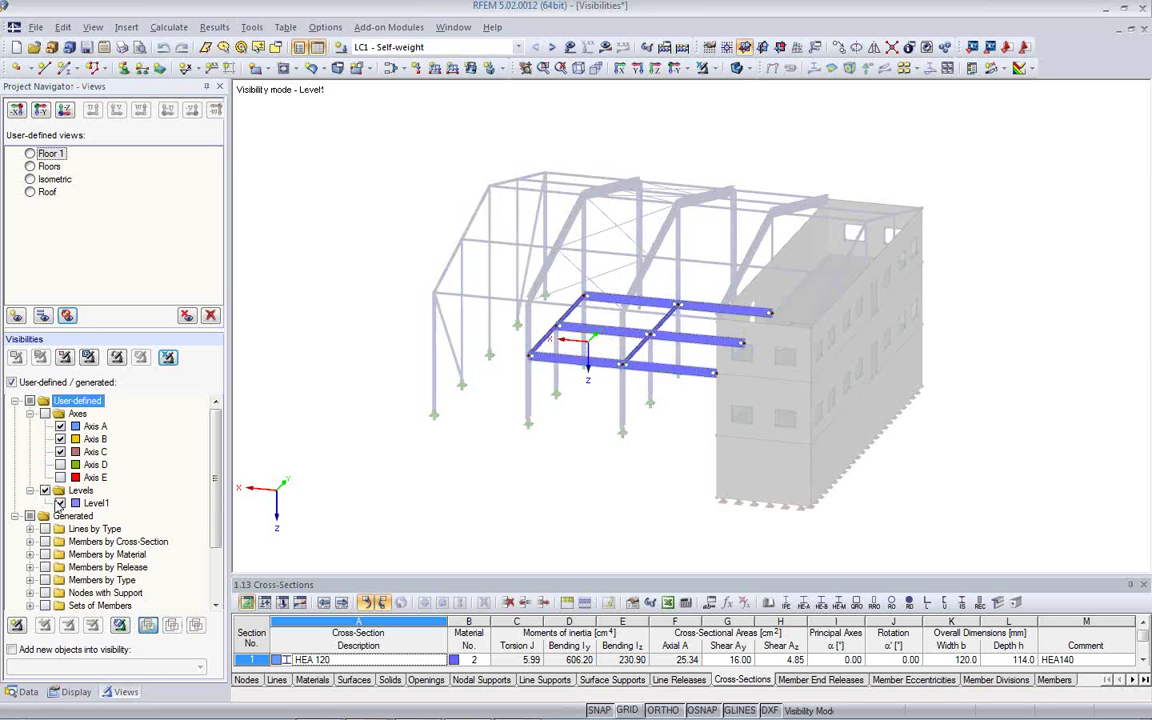
left_click(60, 503)
left_click(94, 503)
left_click(60, 503)
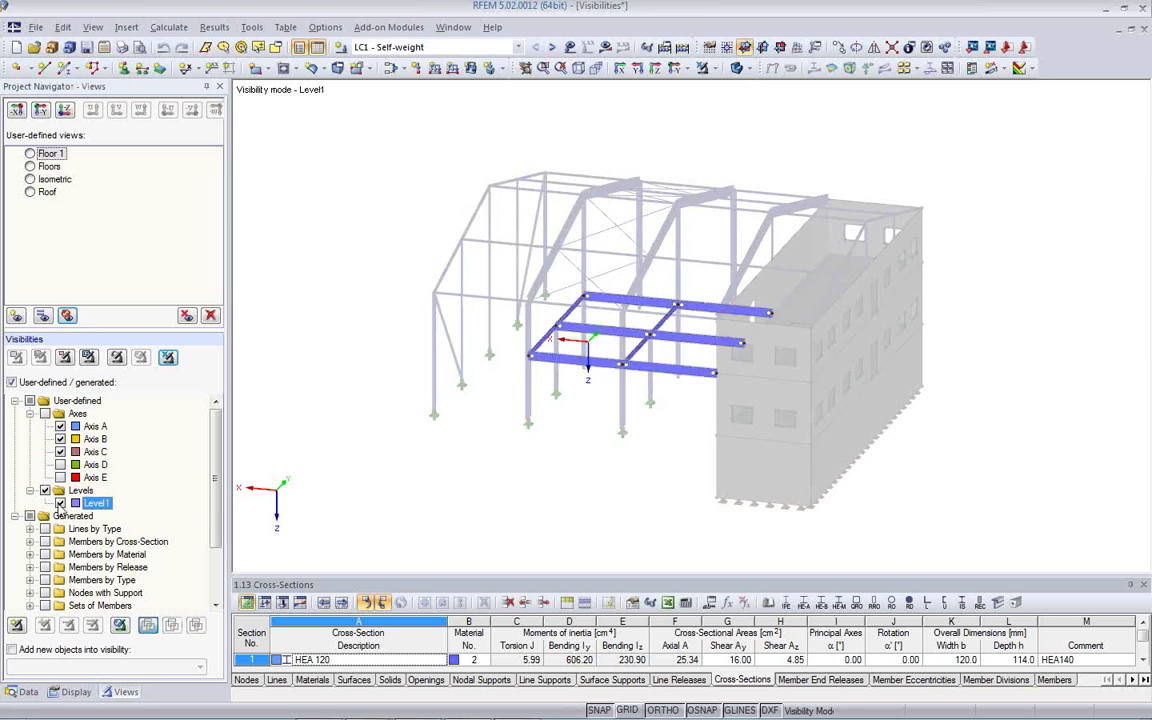
middle_click_drag(698, 463, 470, 386, "ctrl")
right_click(408, 342)
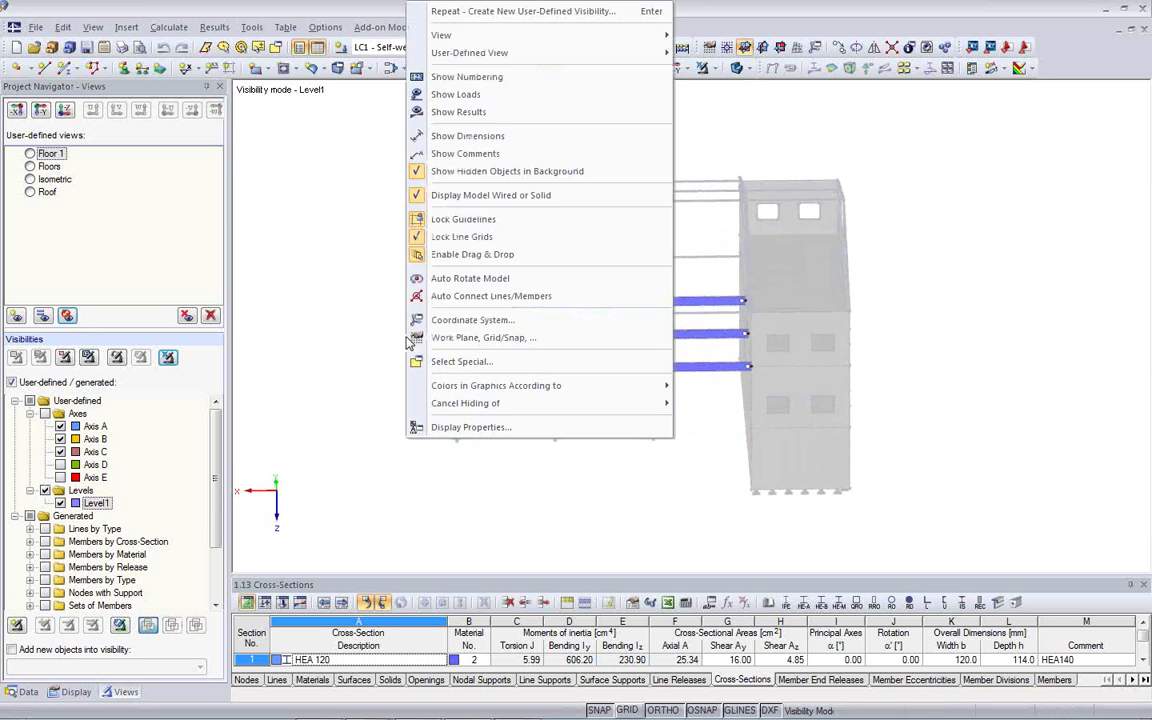
left_click(436, 177)
middle_click_drag(571, 419, 476, 449, "ctrl")
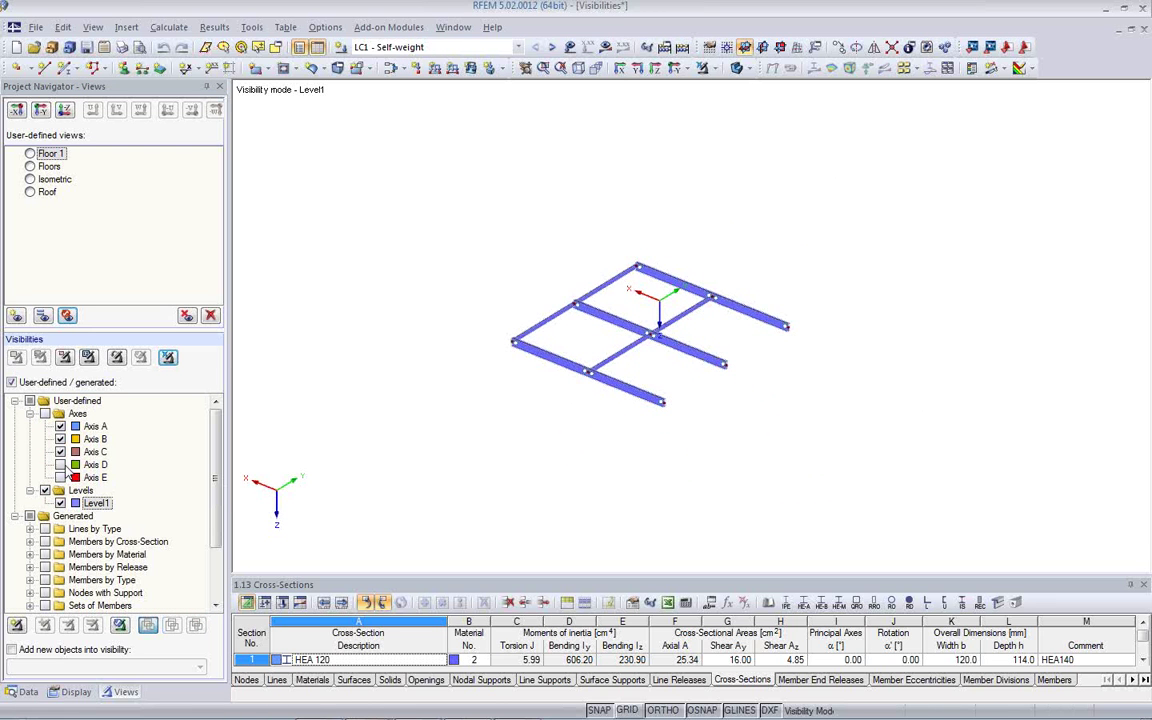
Exclude Axis A and switch the Axes group back on to show Axis B and Axis C together with Level1
left_click(62, 427)
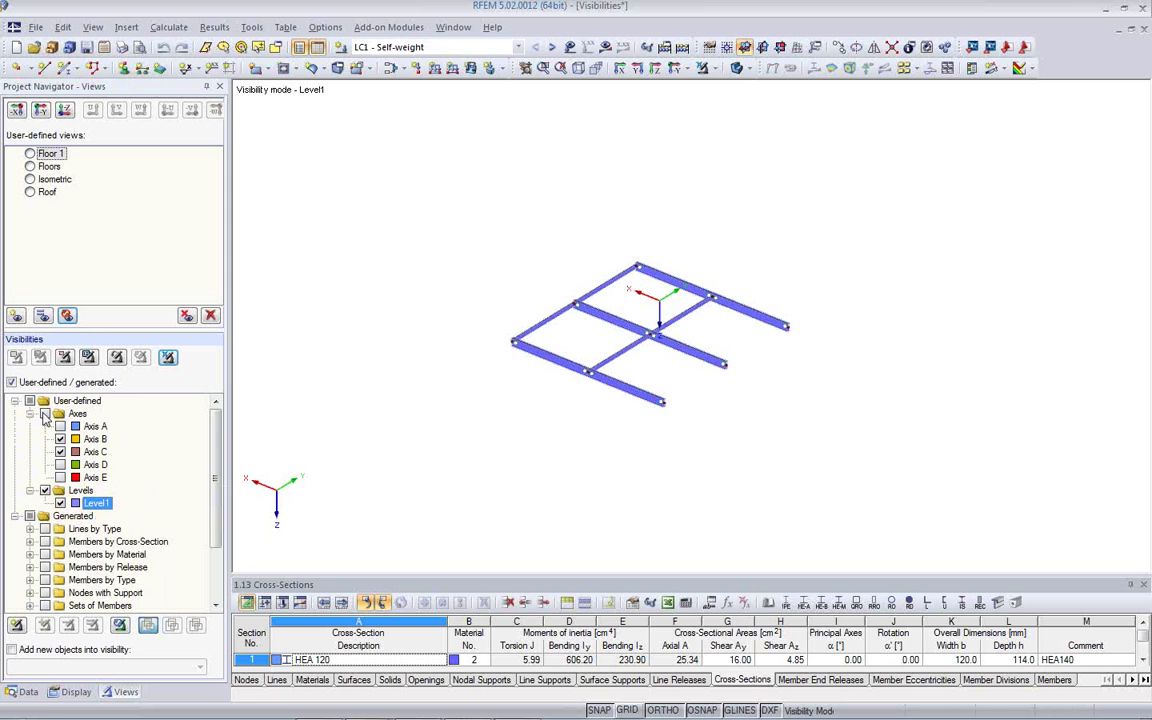
middle_click_drag(494, 445, 535, 437, "ctrl")
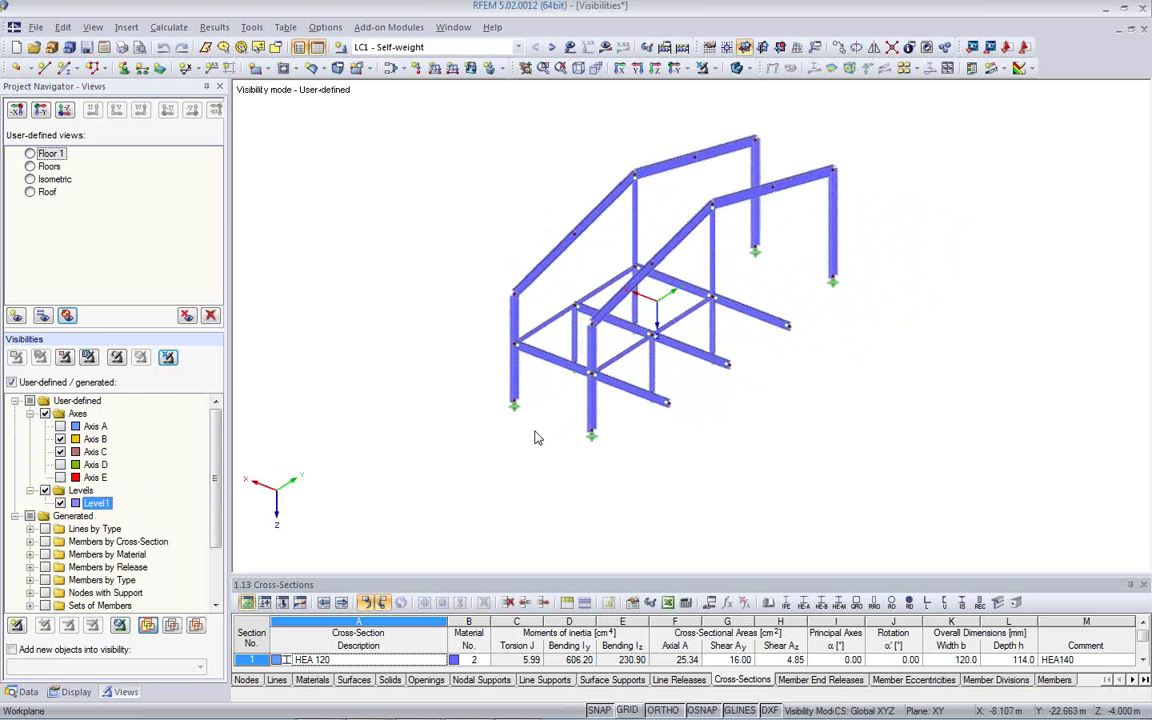
scroll(620, 414, "up", 2)
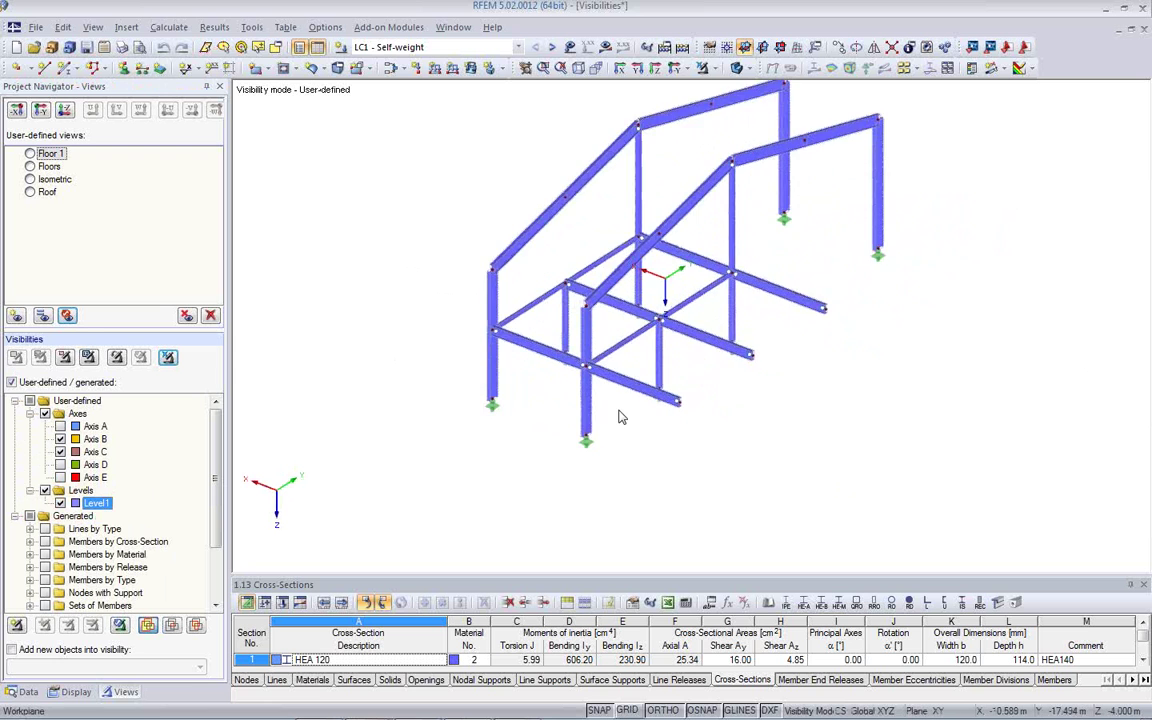
middle_click_drag(621, 415, 575, 483)
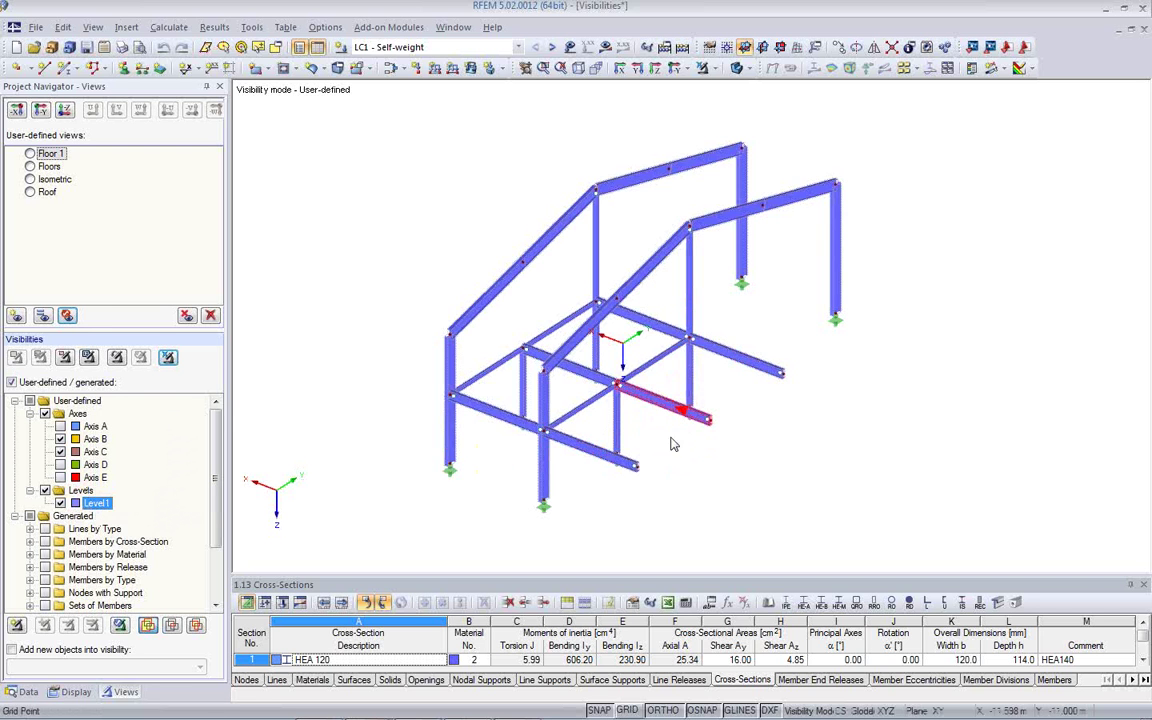
Display only the intersection of the Axes and Levels visibility groups, and return to the combined display of all checked visibilities
middle_click_drag(670, 505, 657, 459)
scroll(655, 457, "down", 2)
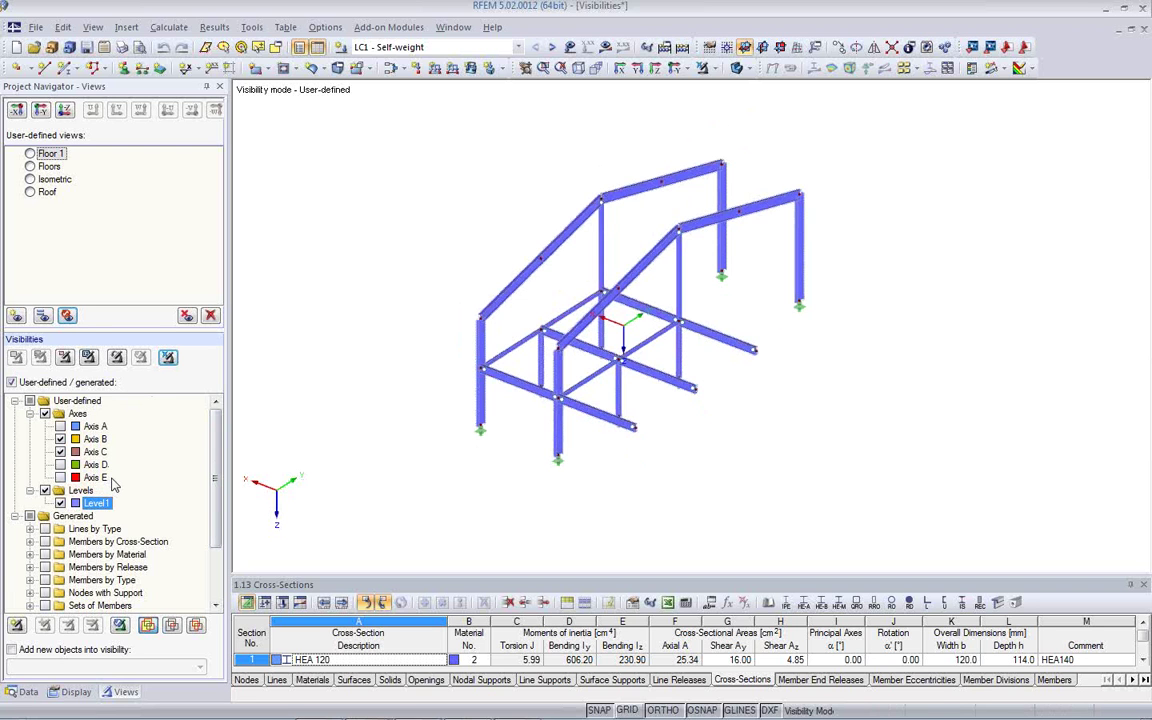
left_click(196, 626)
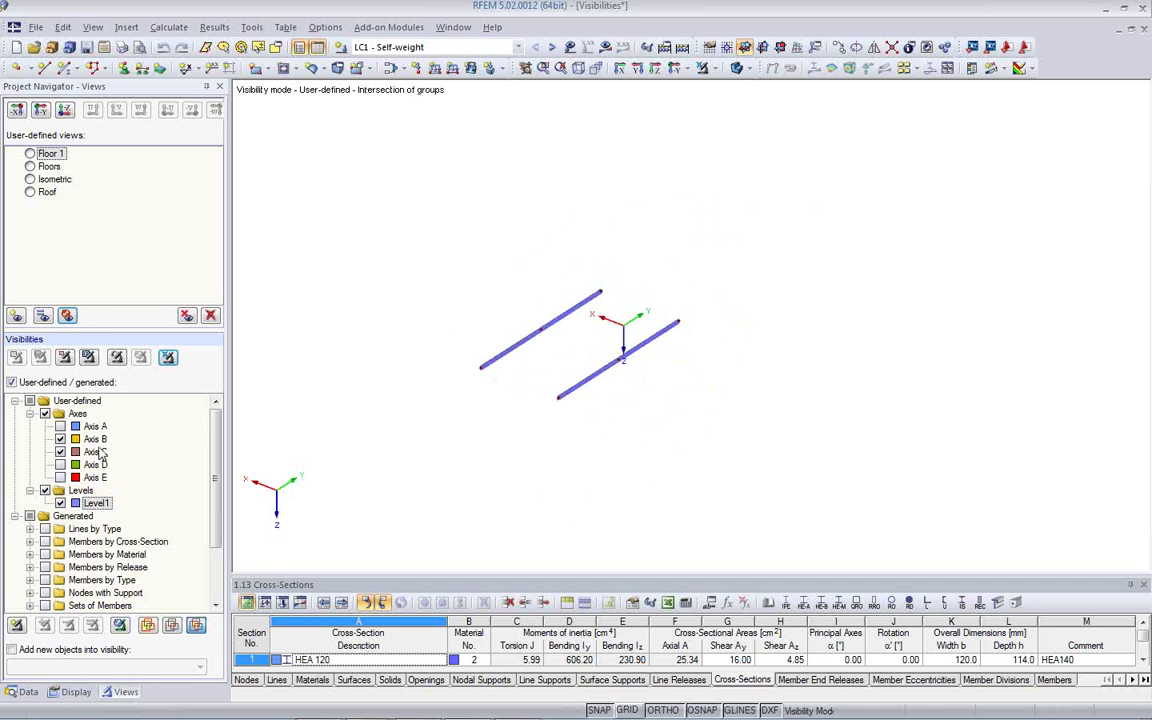
left_click(147, 627)
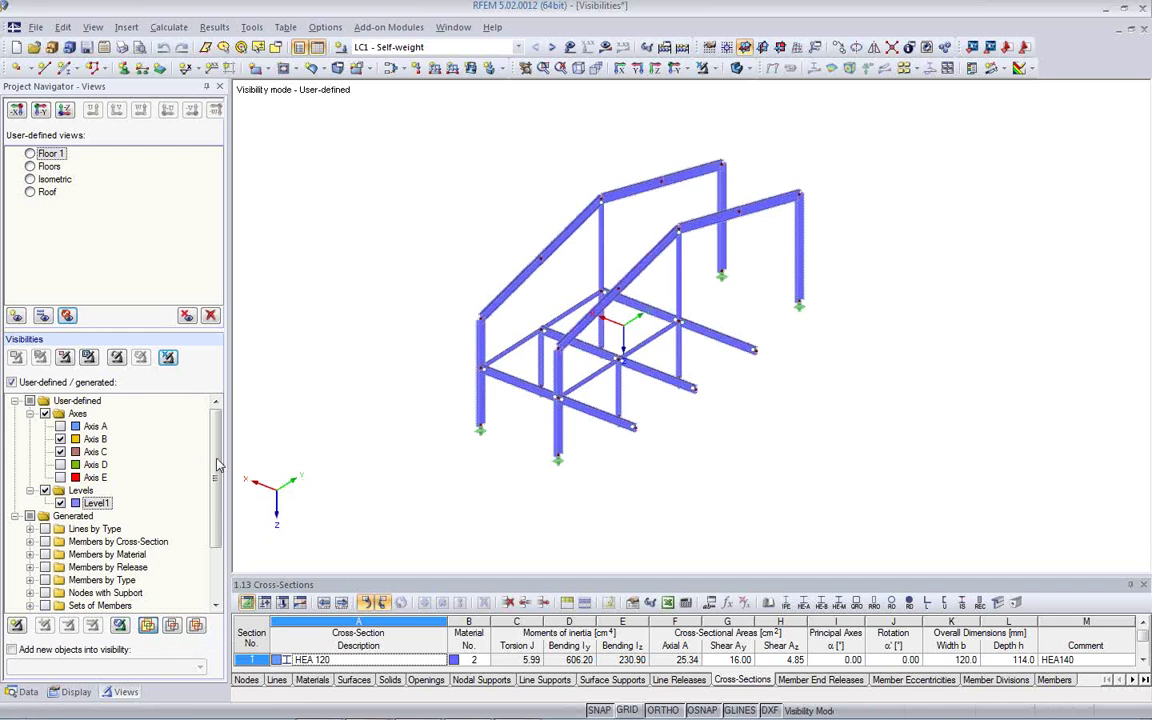
Show only the generated Members by Cross-Section visibility 5 - IPE 500, with the user-defined Axes and Levels groups switched off
scroll(205, 460, "down", 2)
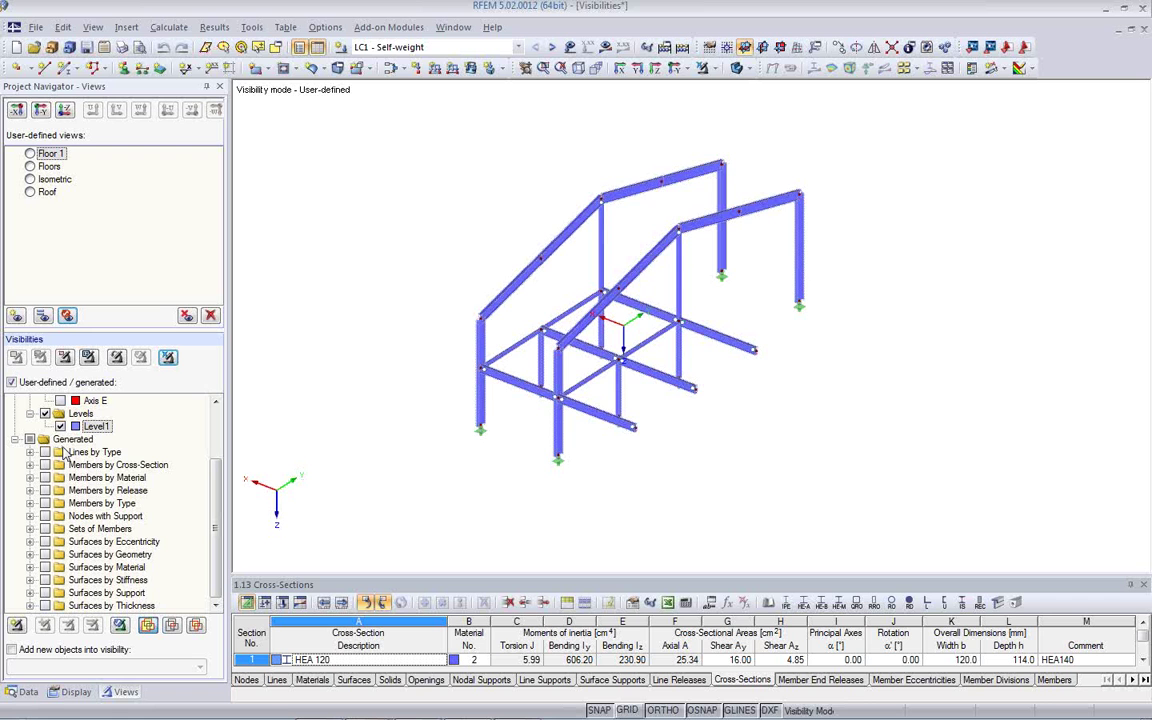
left_click(167, 357)
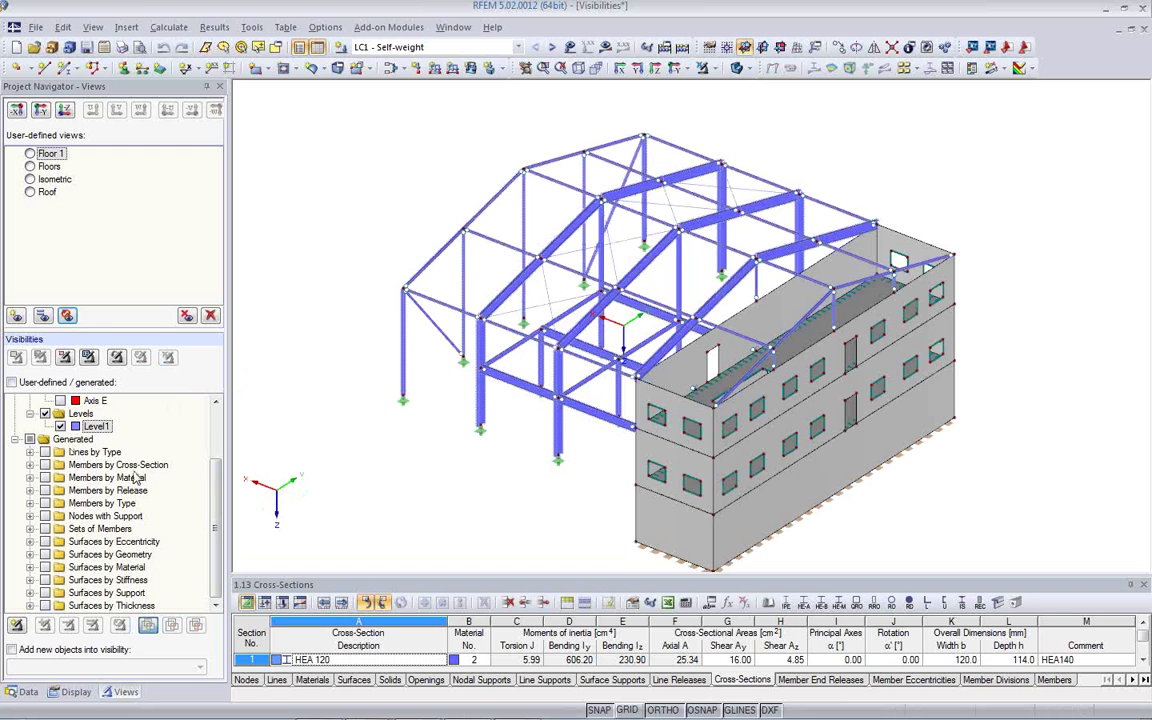
left_click(31, 466)
scroll(33, 474, "down", 2)
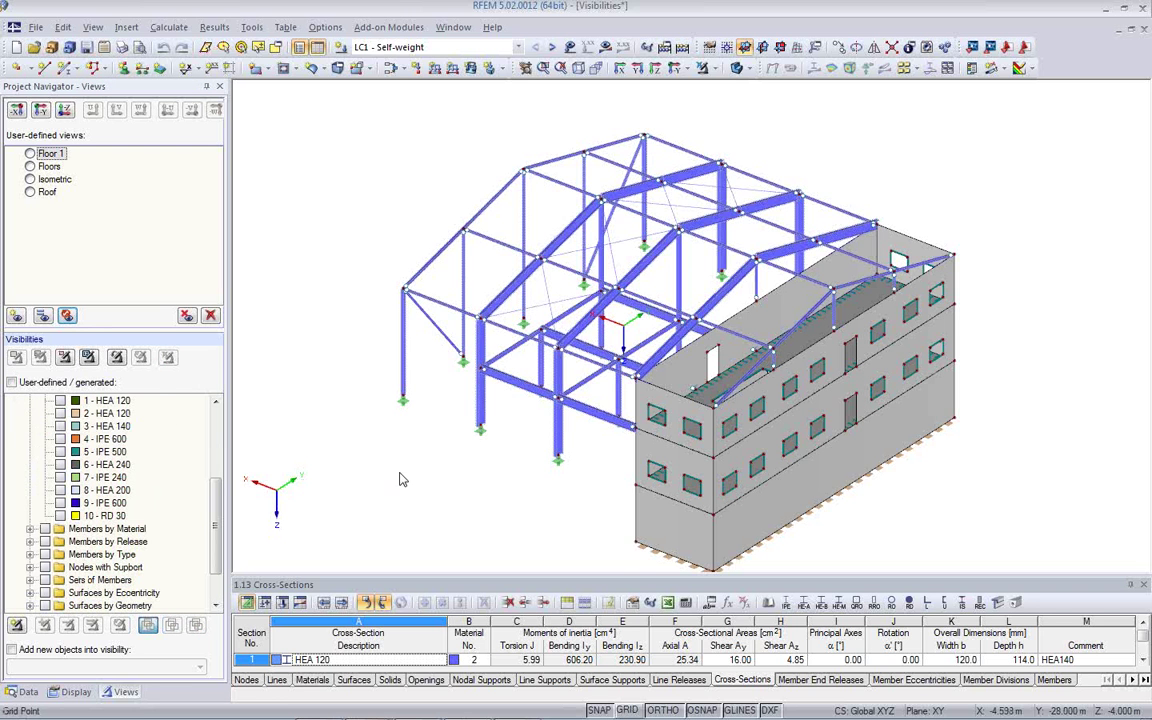
left_click(60, 452)
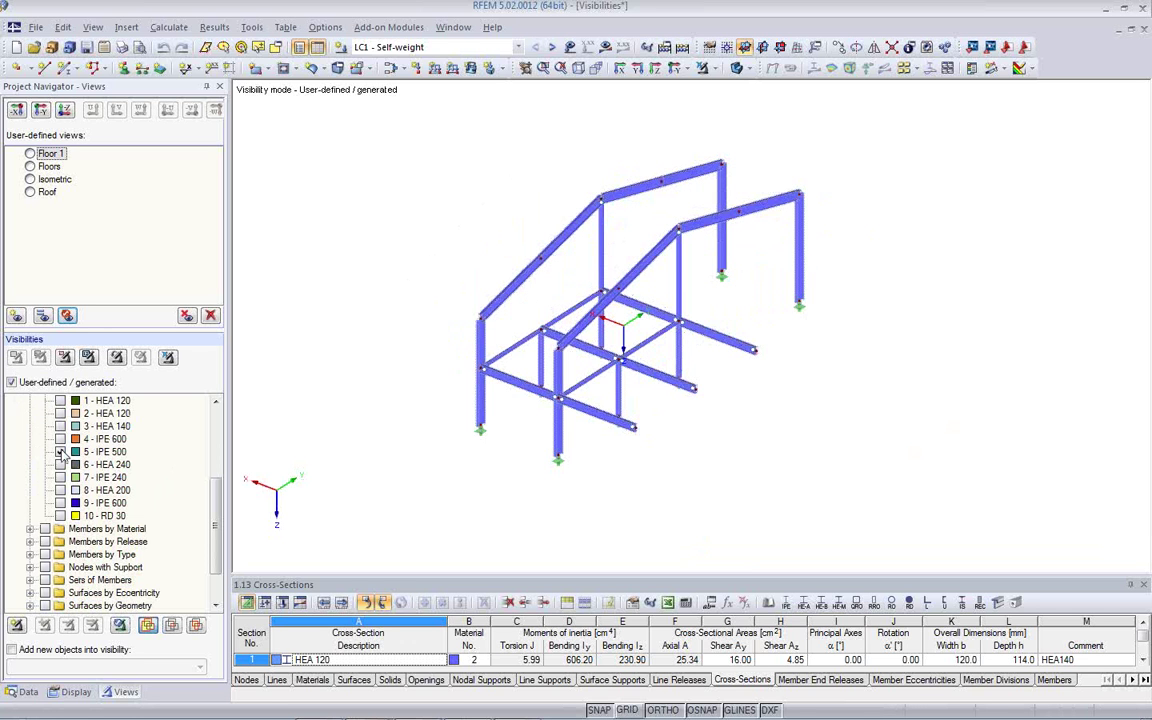
middle_click_drag(432, 481, 193, 507, "ctrl")
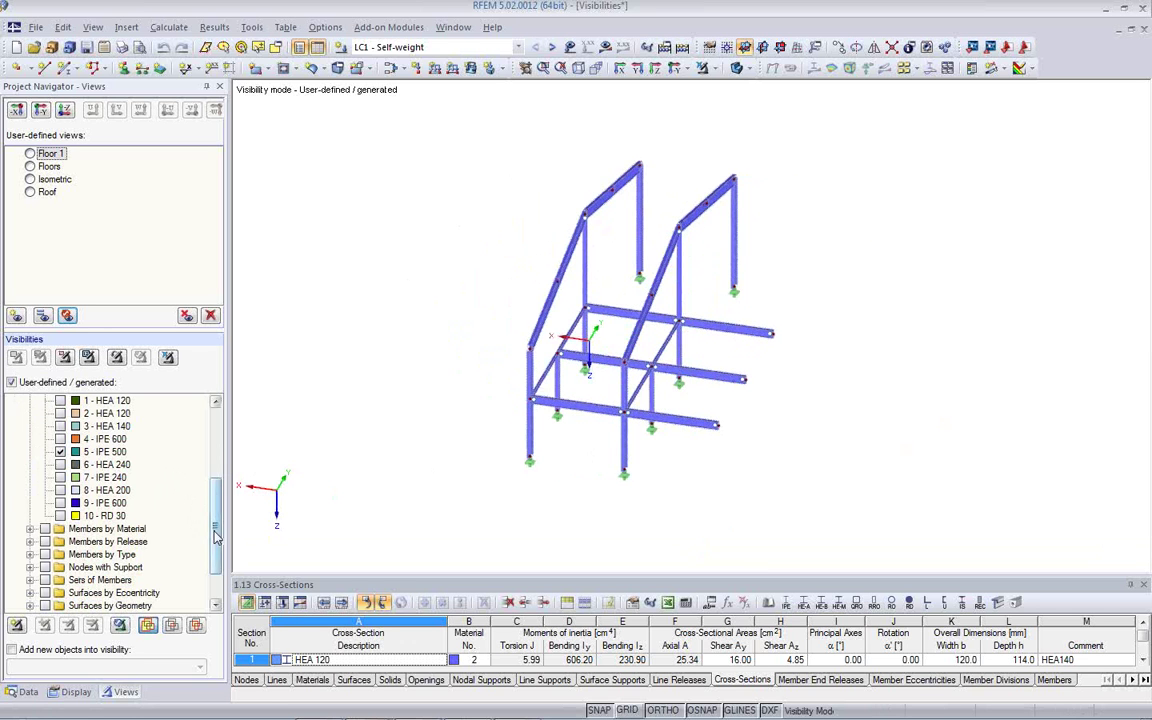
left_click_drag(215, 536, 216, 464)
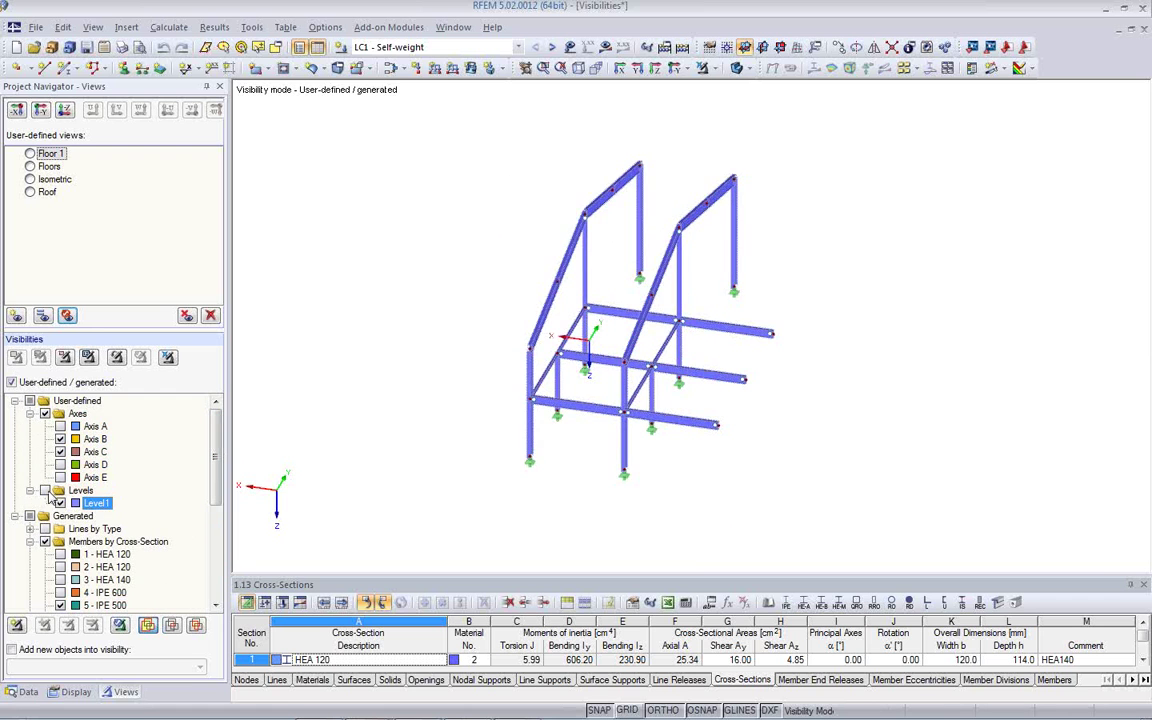
left_click(44, 382)
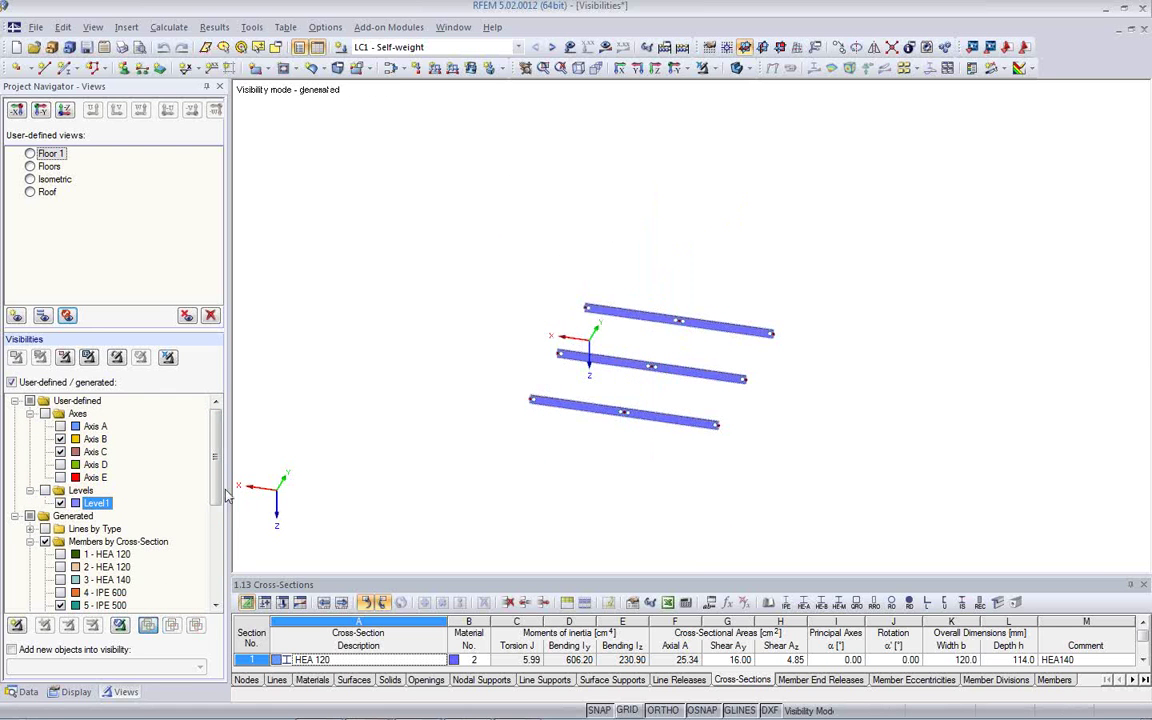
Add the generated cross-section visibilities 6 - HEA 240 and 4 - IPE 600 to the display
scroll(200, 450, "down", 2)
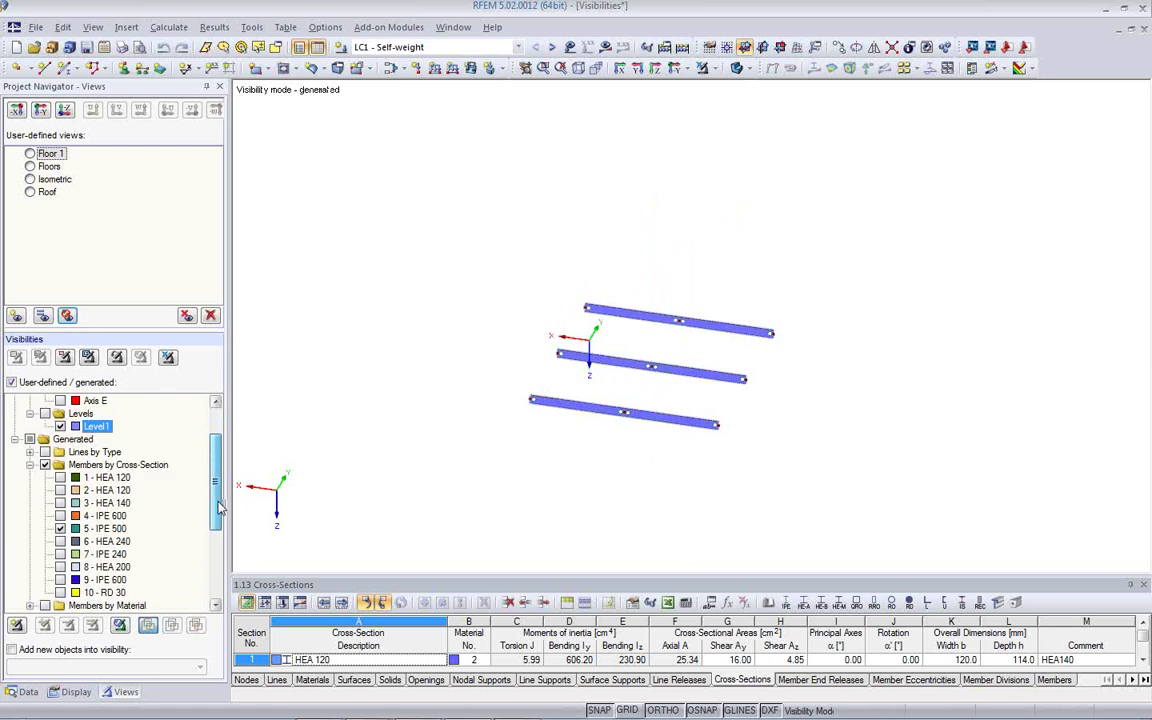
scroll(218, 507, "down", 1)
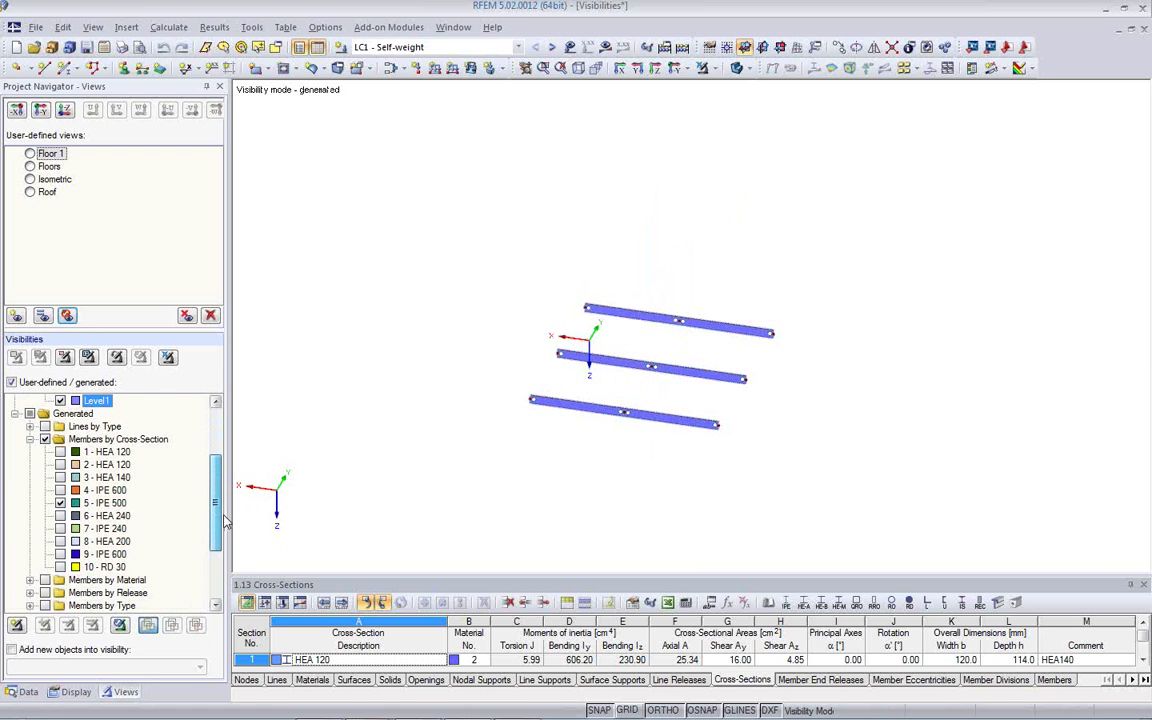
left_click(60, 516)
middle_click_drag(591, 478, 478, 453, "ctrl")
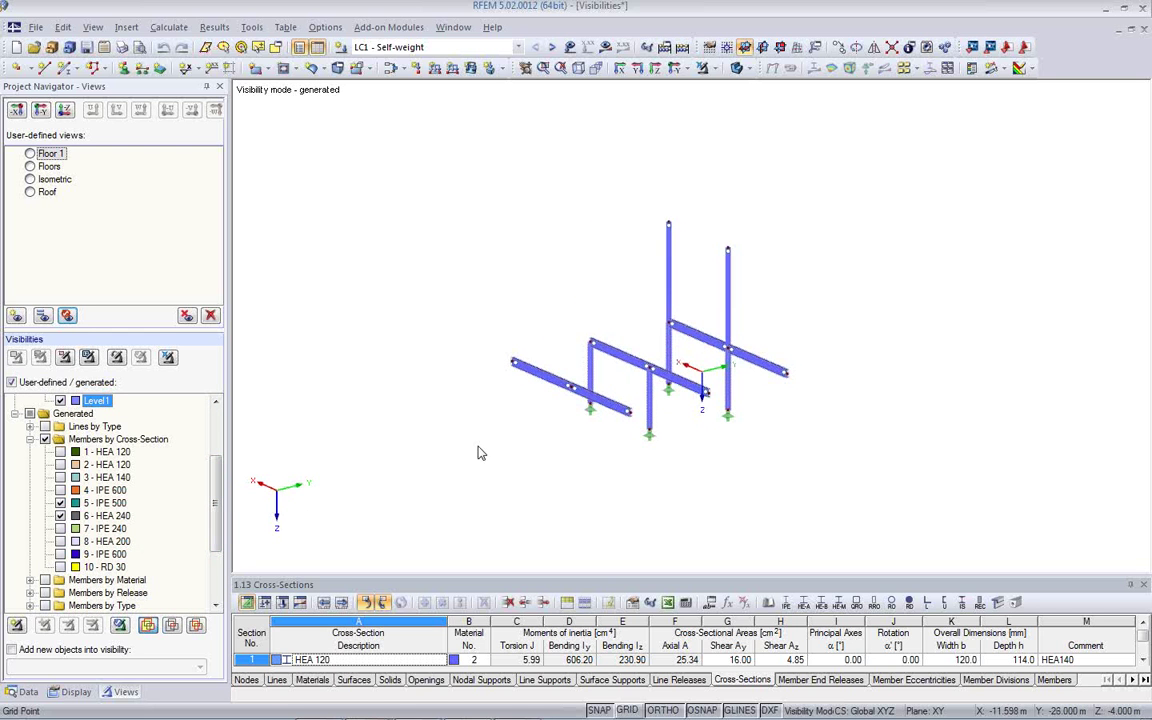
left_click(60, 490)
middle_click_drag(638, 501, 476, 514, "ctrl")
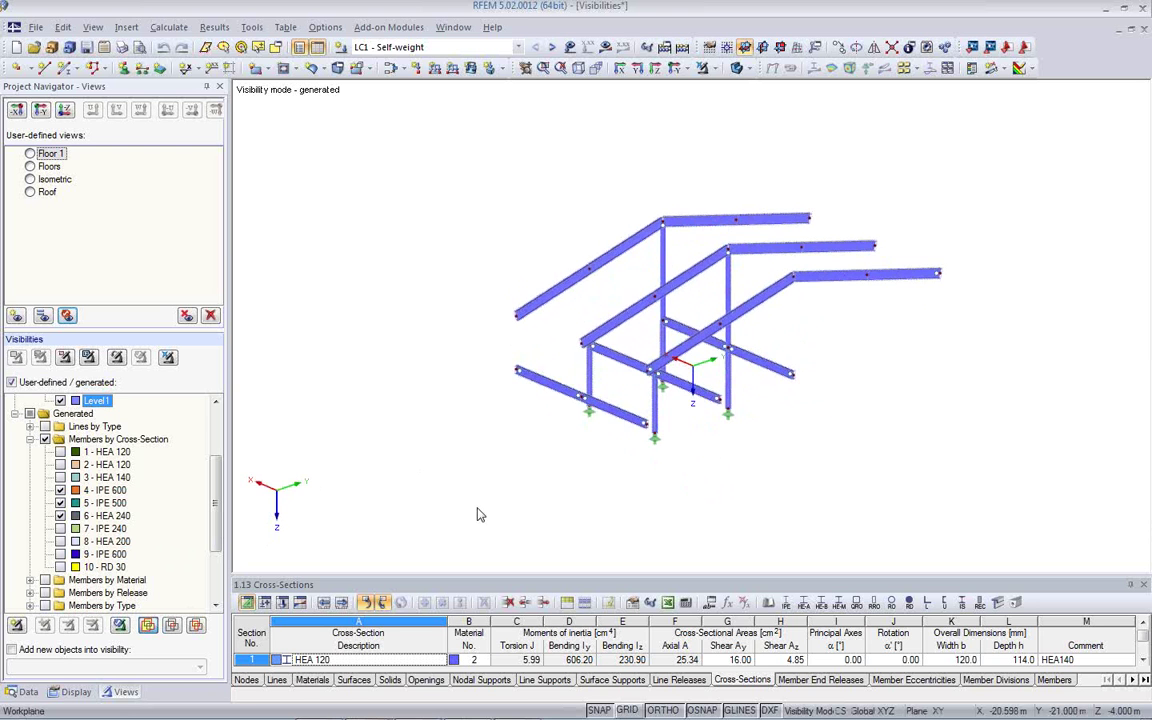
Add the cross-section visibilities 7 - IPE 240, 8 - HEA 200 and 9 - IPE 600, and view the displayed members from several sides
left_click(60, 541)
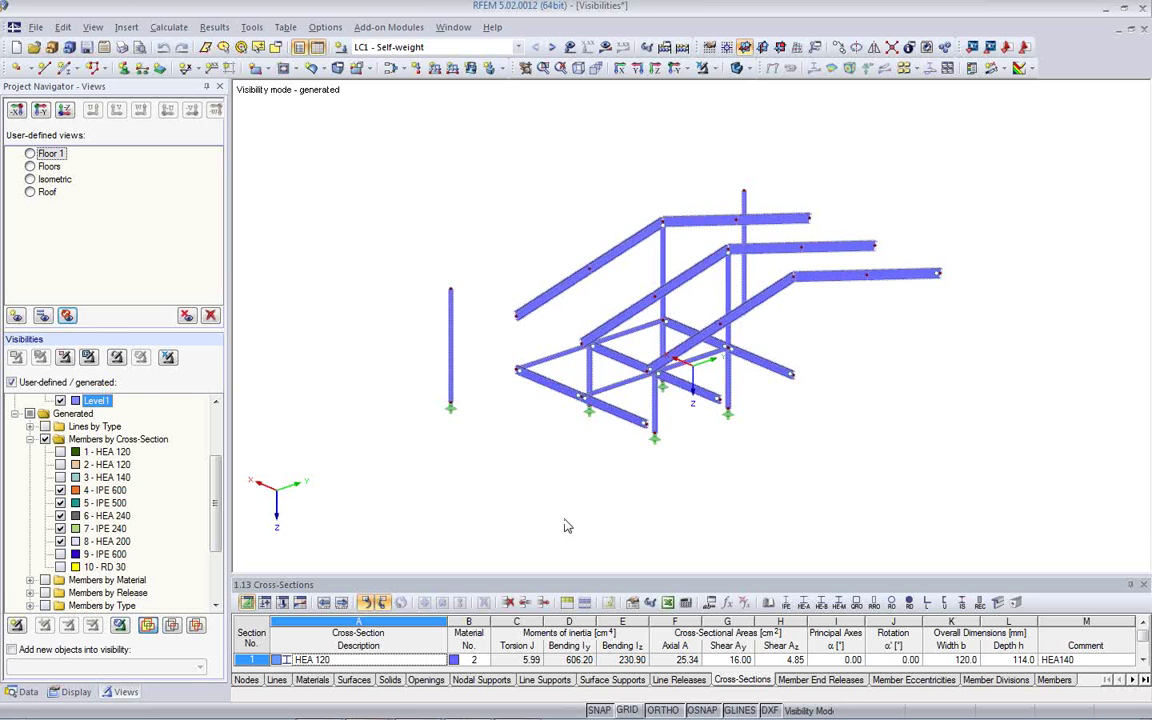
middle_click_drag(566, 527, 737, 531, "ctrl")
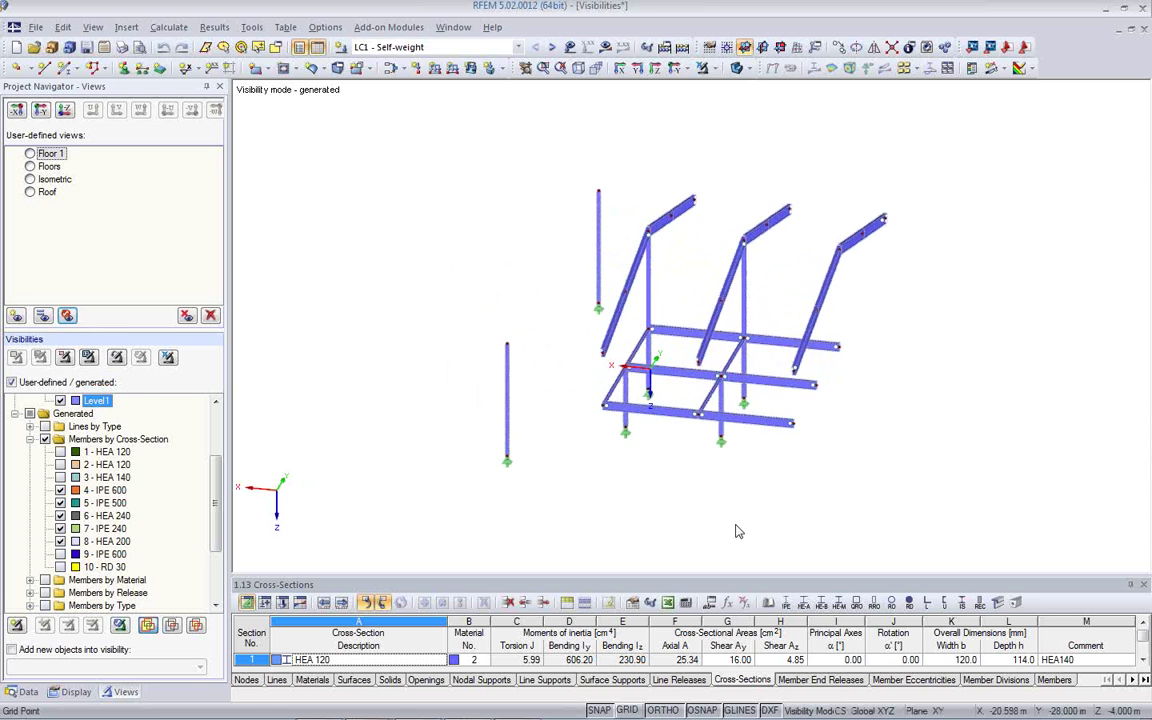
left_click(60, 554)
middle_click_drag(538, 486, 515, 515, "ctrl")
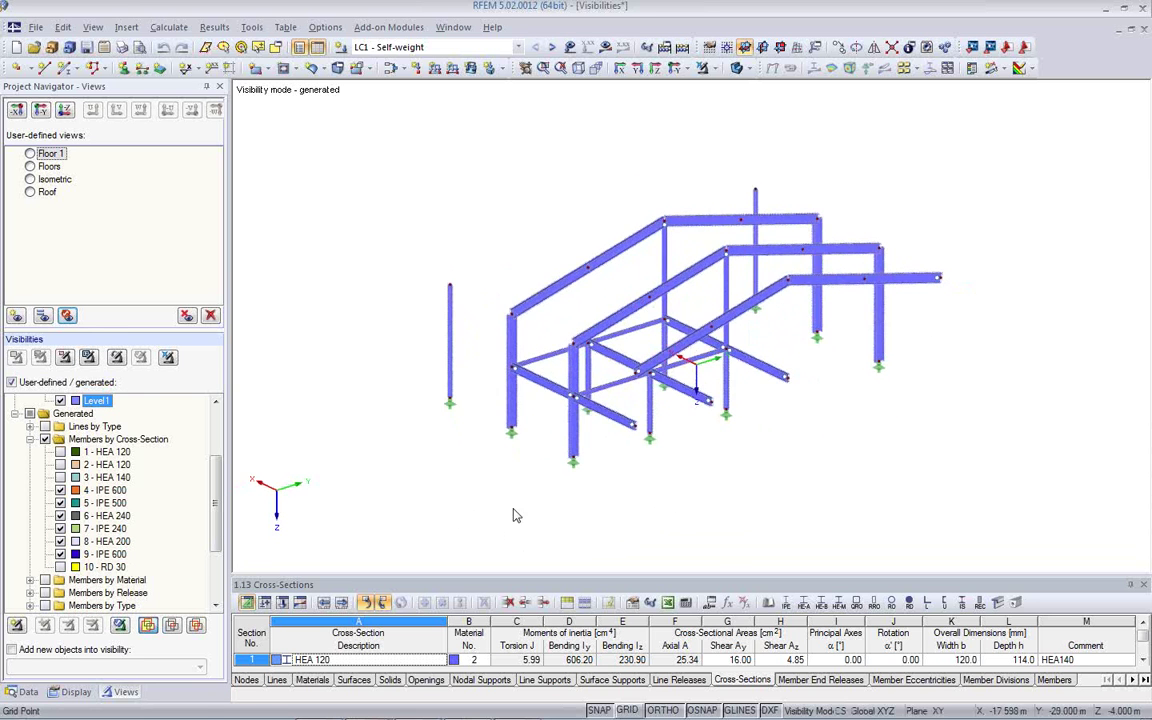
middle_click_drag(515, 390, 880, 466, "ctrl")
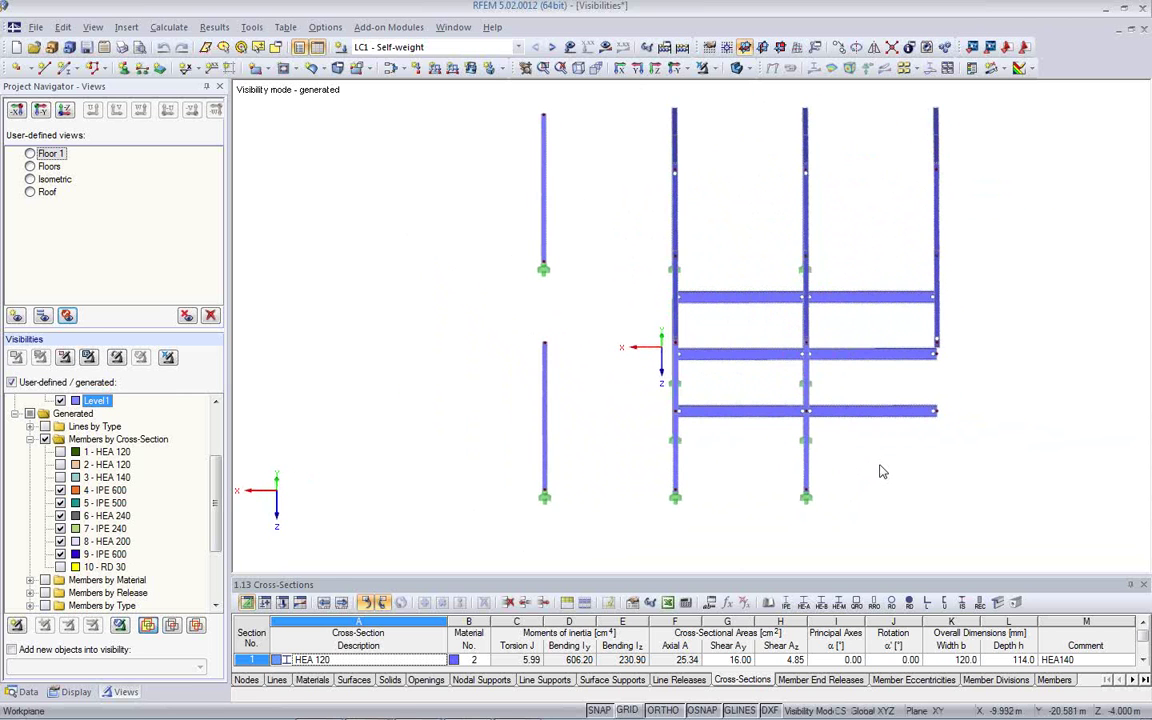
middle_click_drag(738, 468, 920, 407, "ctrl")
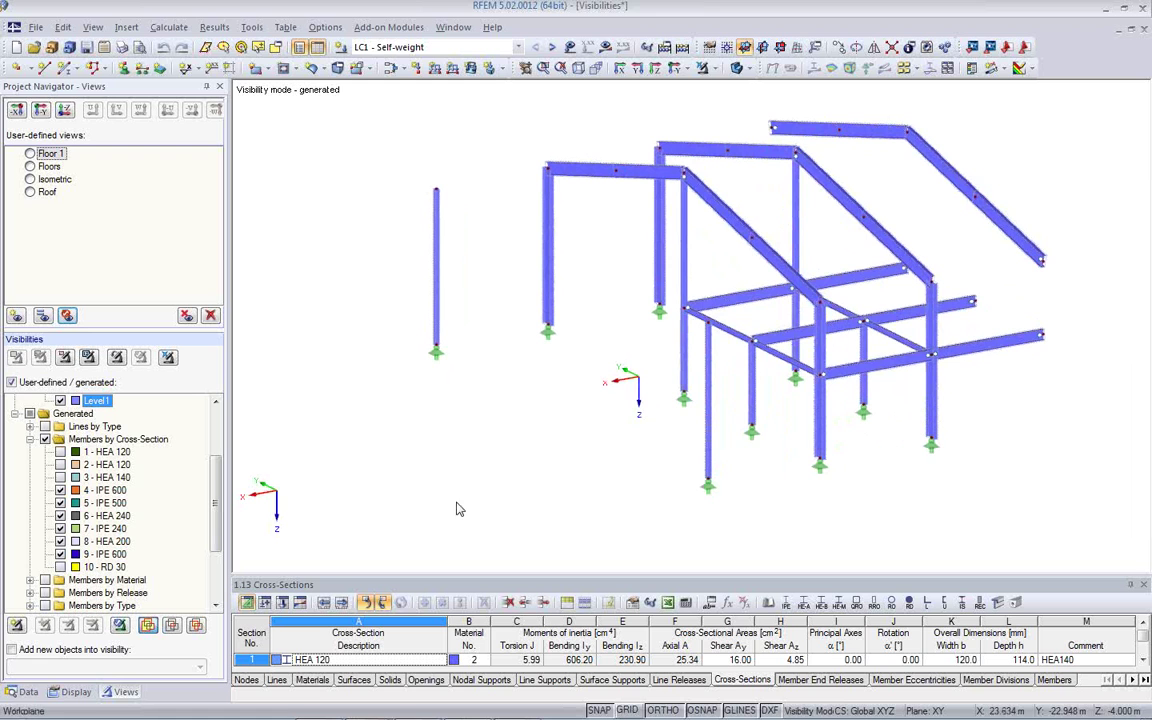
Switch off the Members by Cross-Section visibility, show only the generated Members by Release group instead, and check that group's entries
left_click(44, 440)
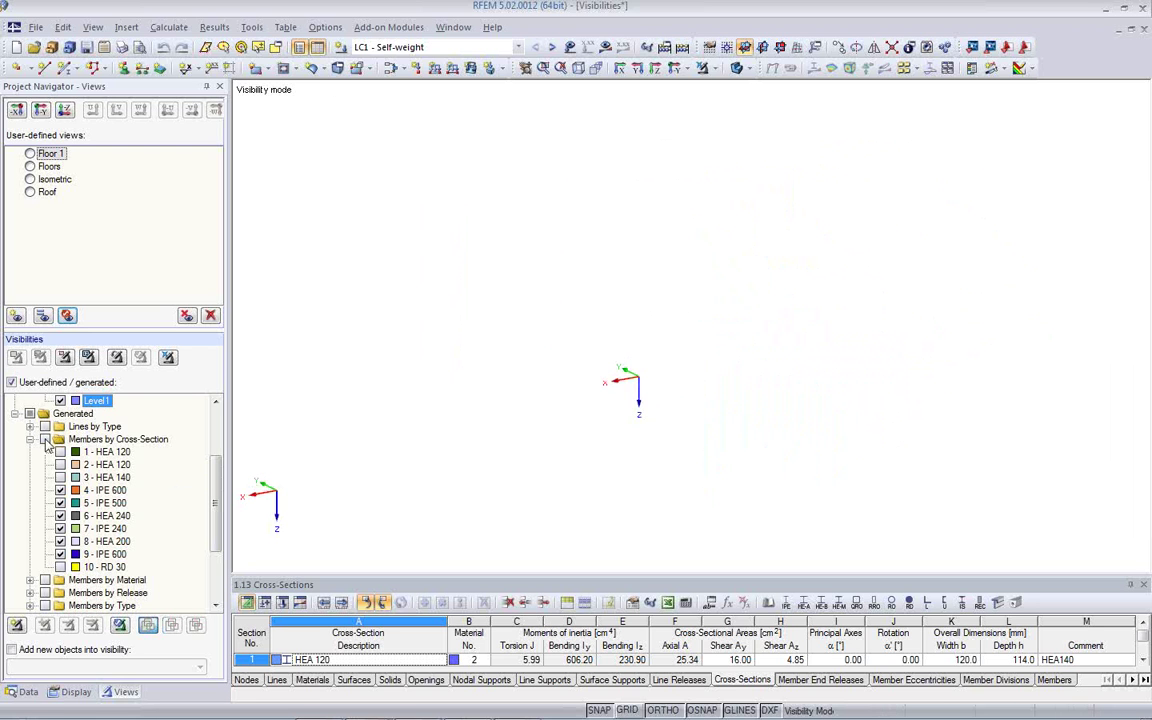
left_click(168, 359)
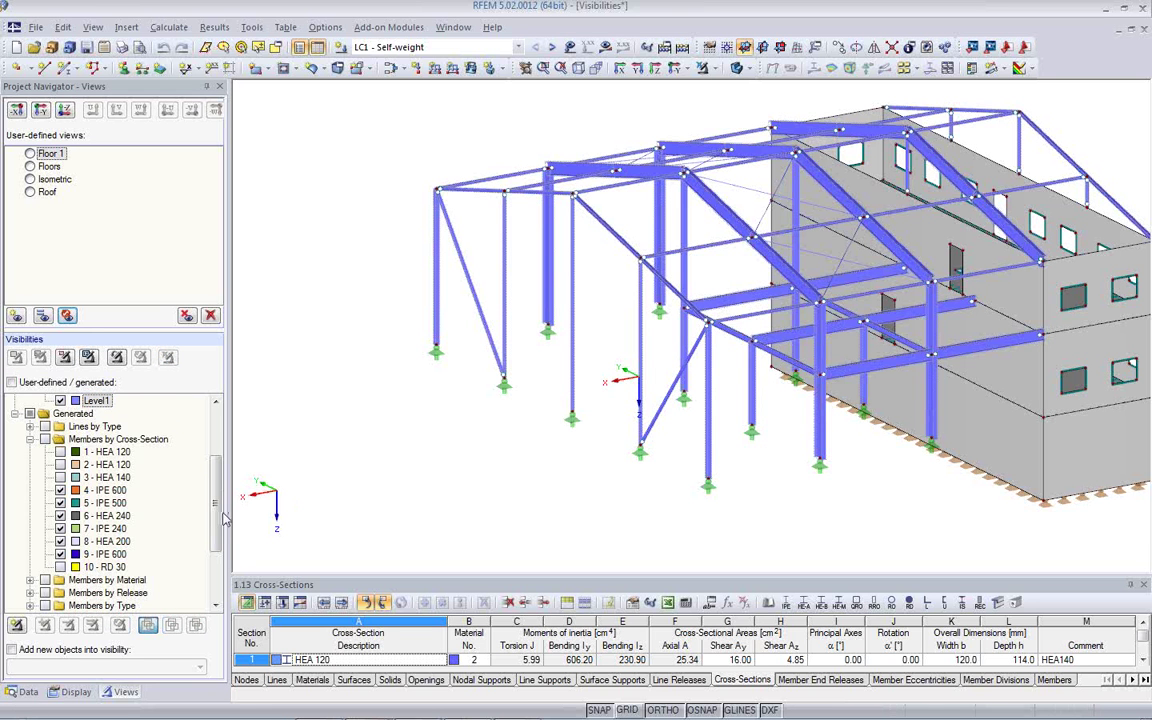
scroll(217, 507, "down", 3)
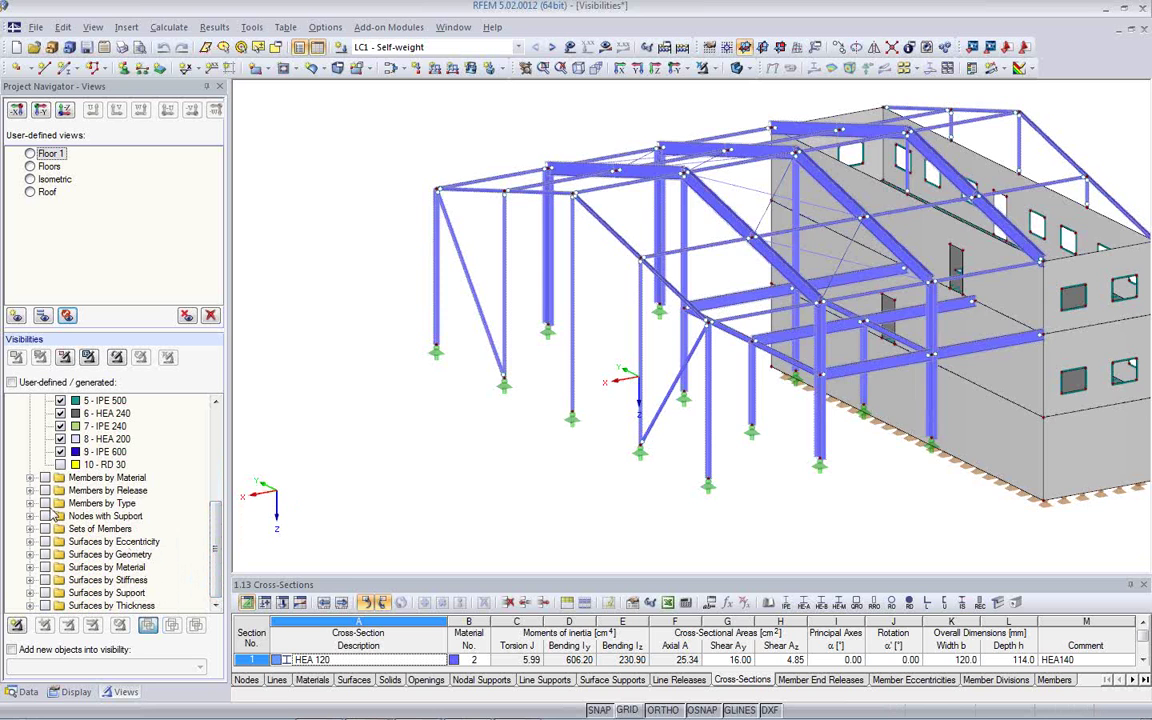
left_click(45, 491)
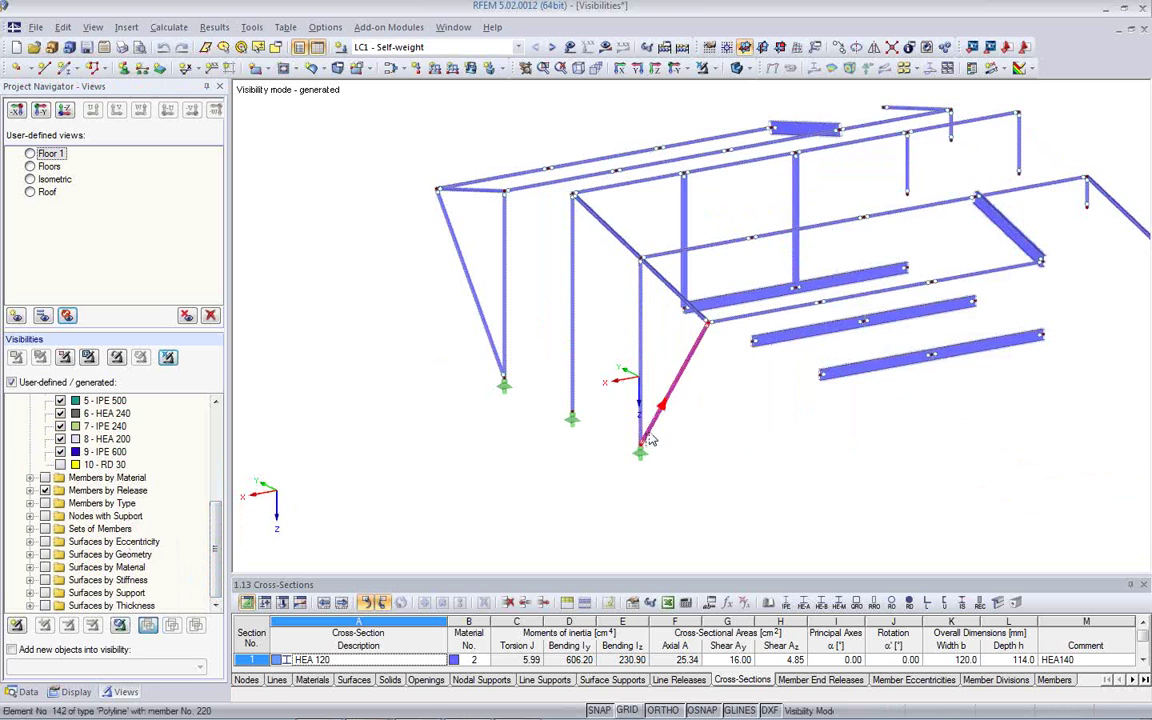
middle_click_drag(589, 437, 620, 370, "ctrl")
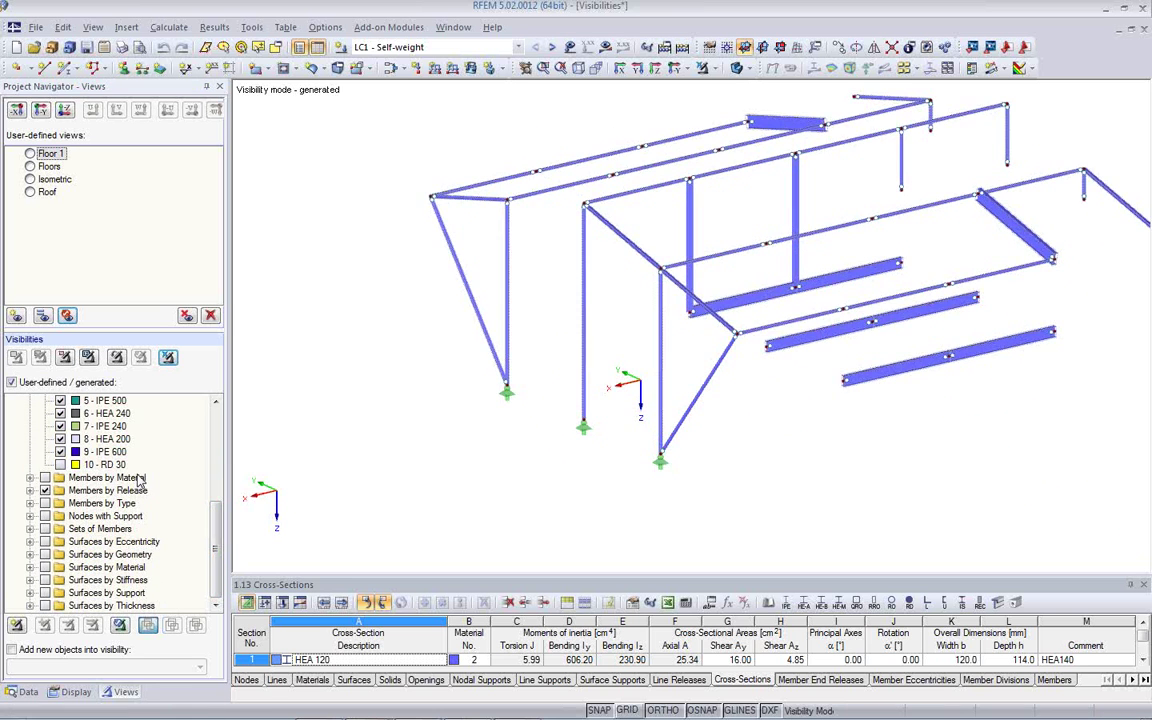
left_click(30, 491)
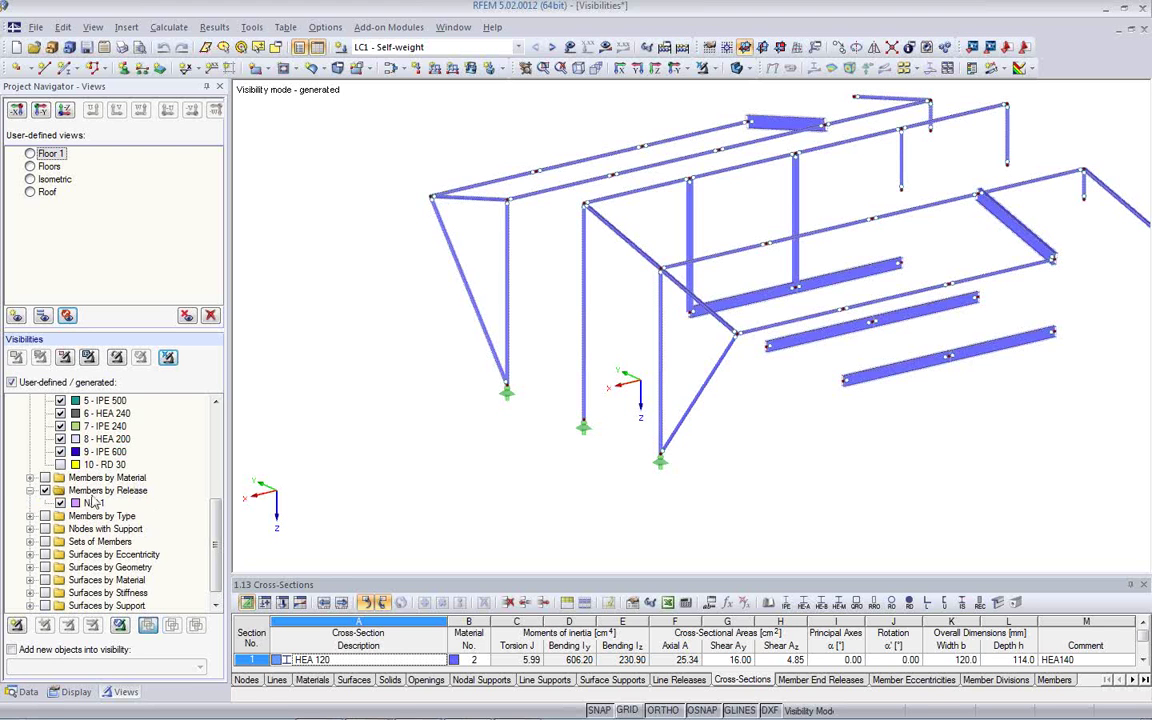
scroll(185, 508, "down", 1)
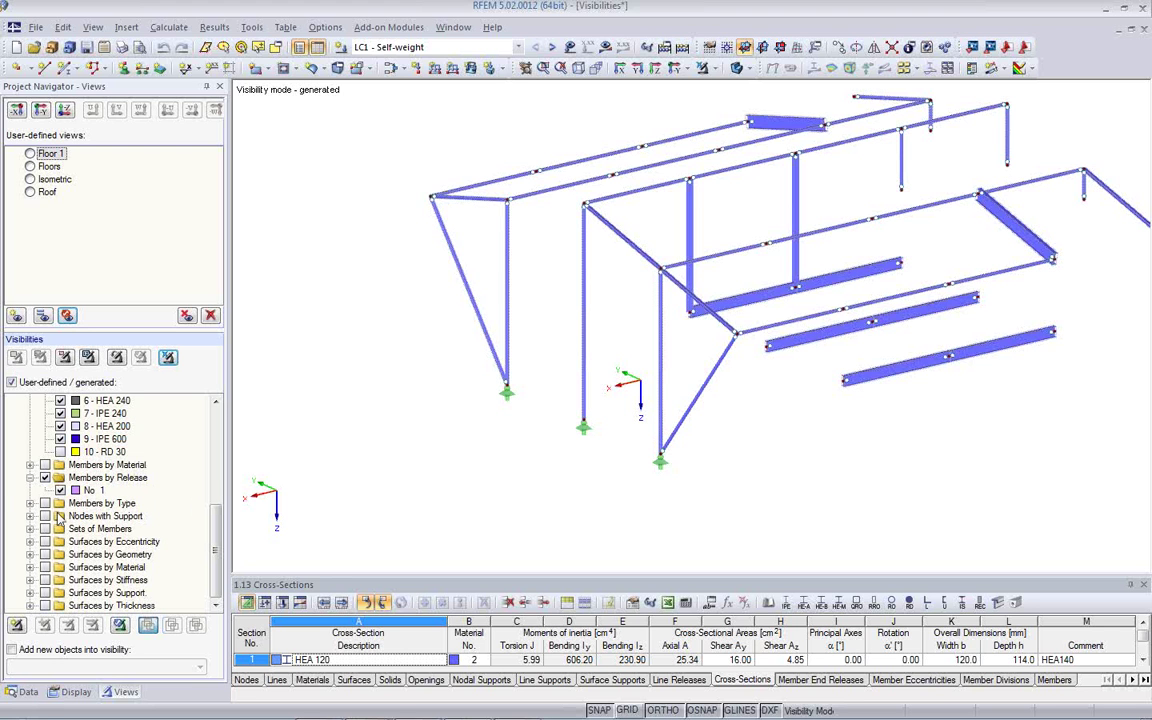
left_click(30, 478)
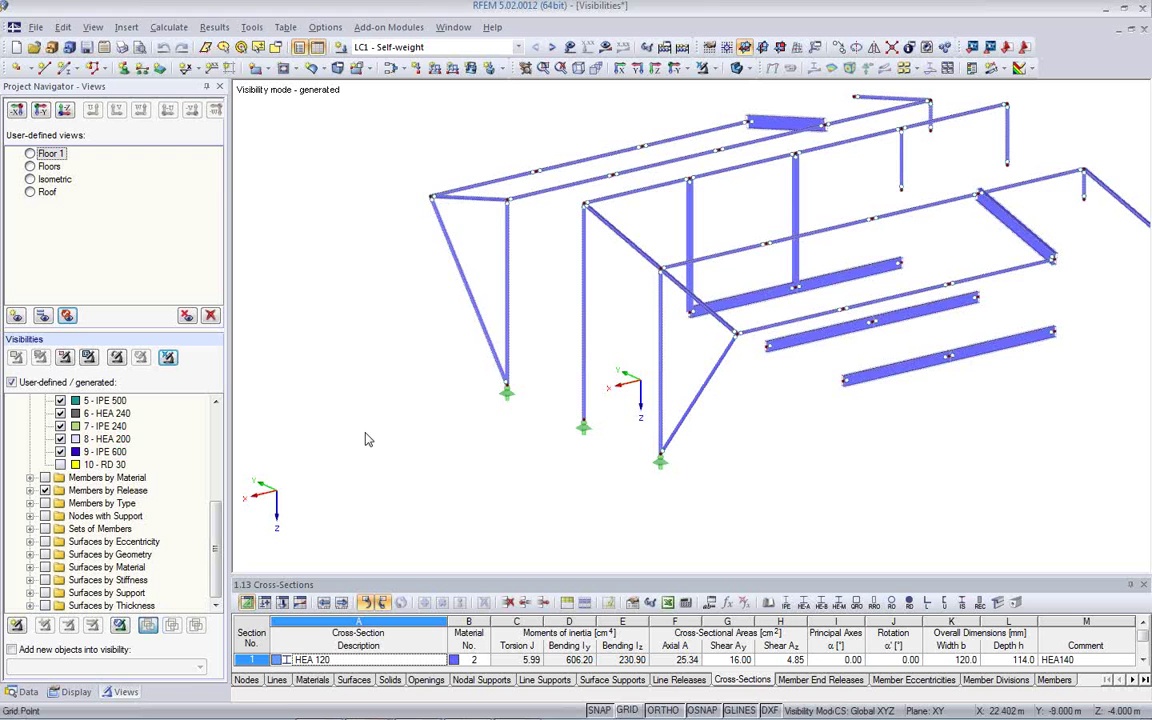
Cancel the visibility mode to display the full model, and color the graphics according to Cross-Section
left_click_drag(220, 548, 185, 385)
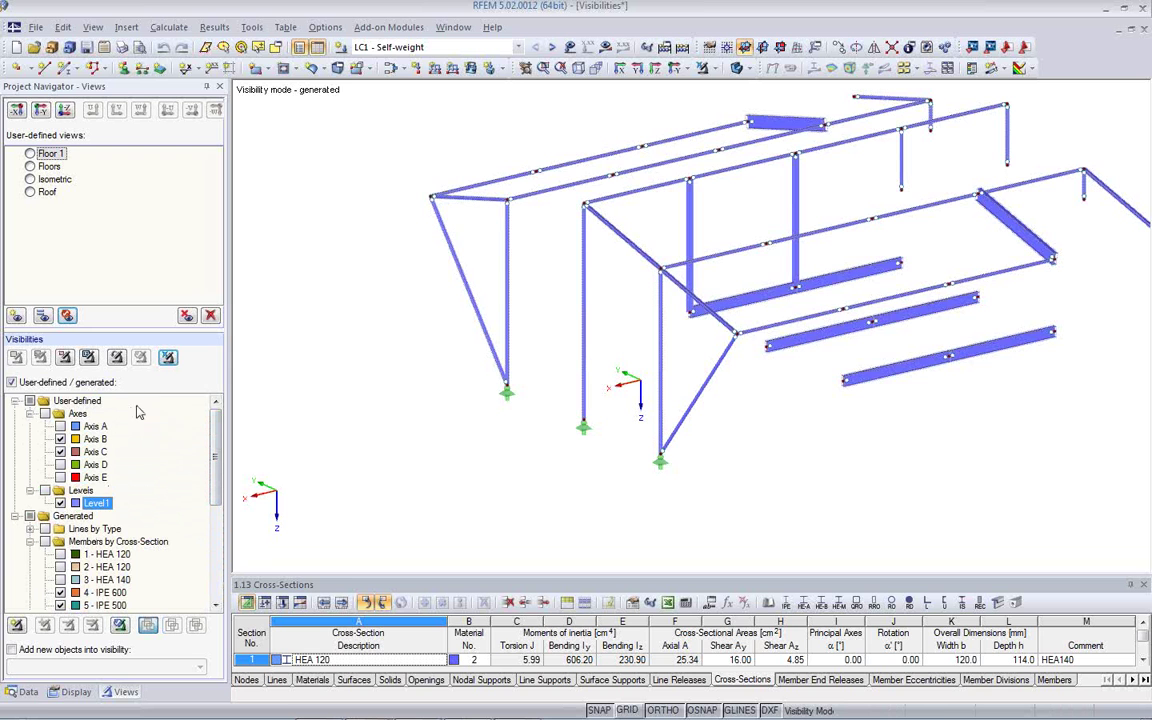
left_click(167, 357)
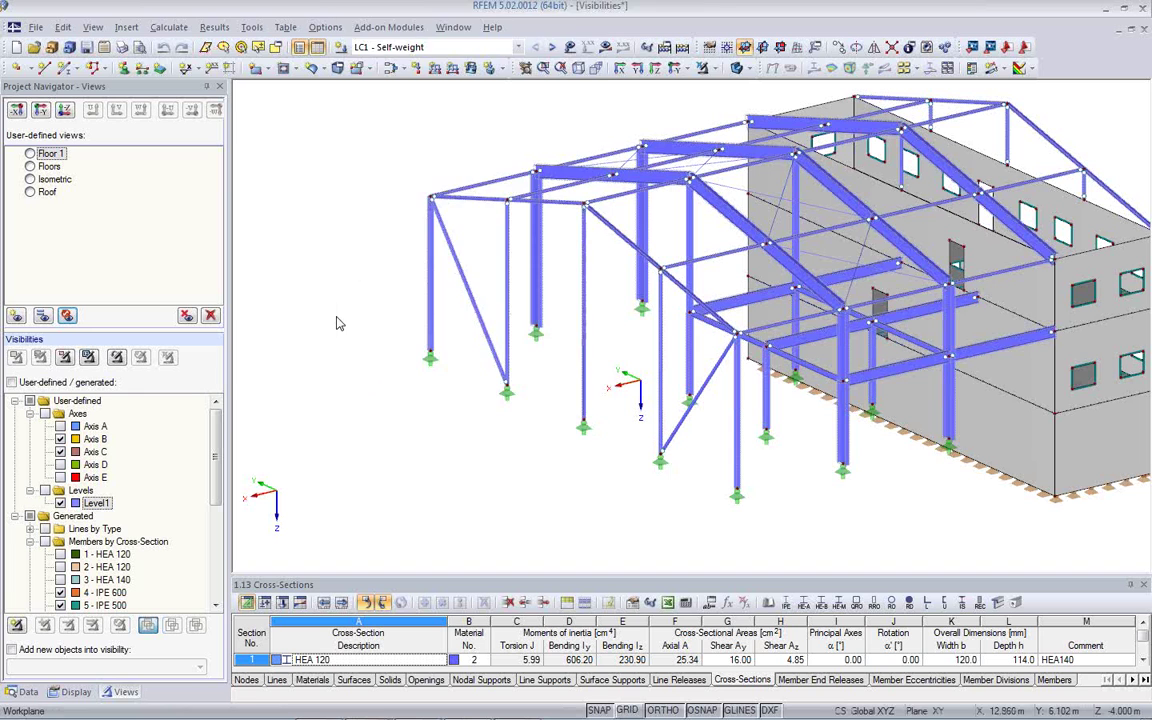
right_click(338, 320)
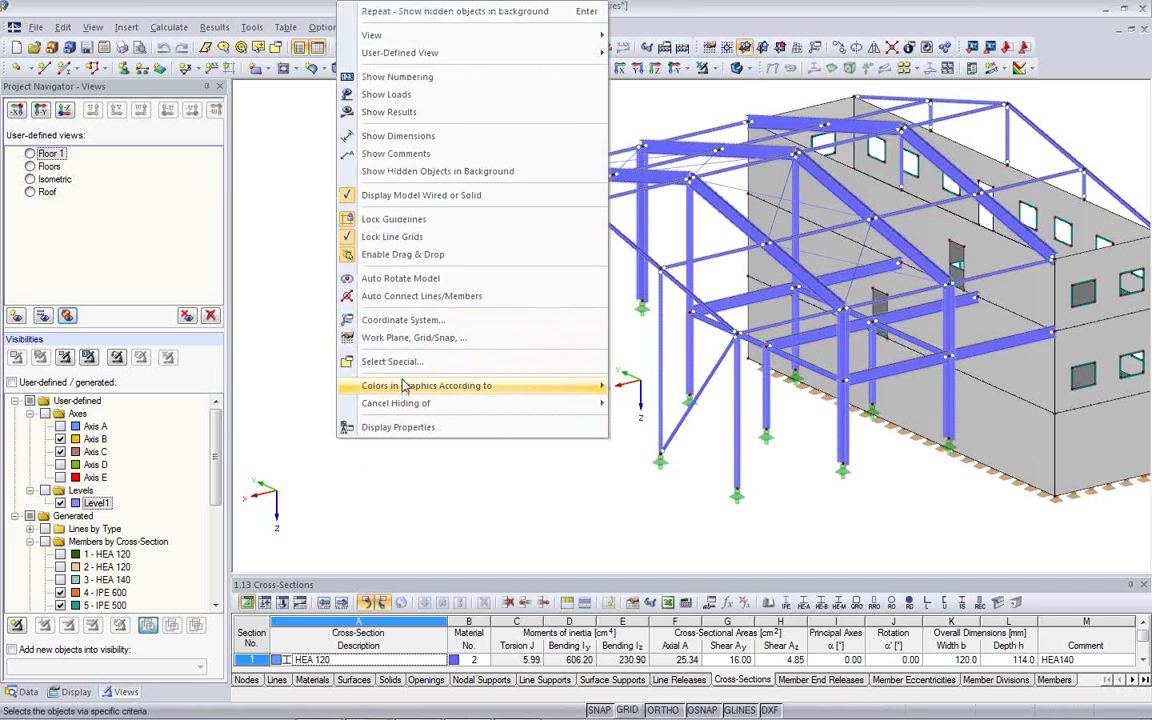
mouse_move(404, 393)
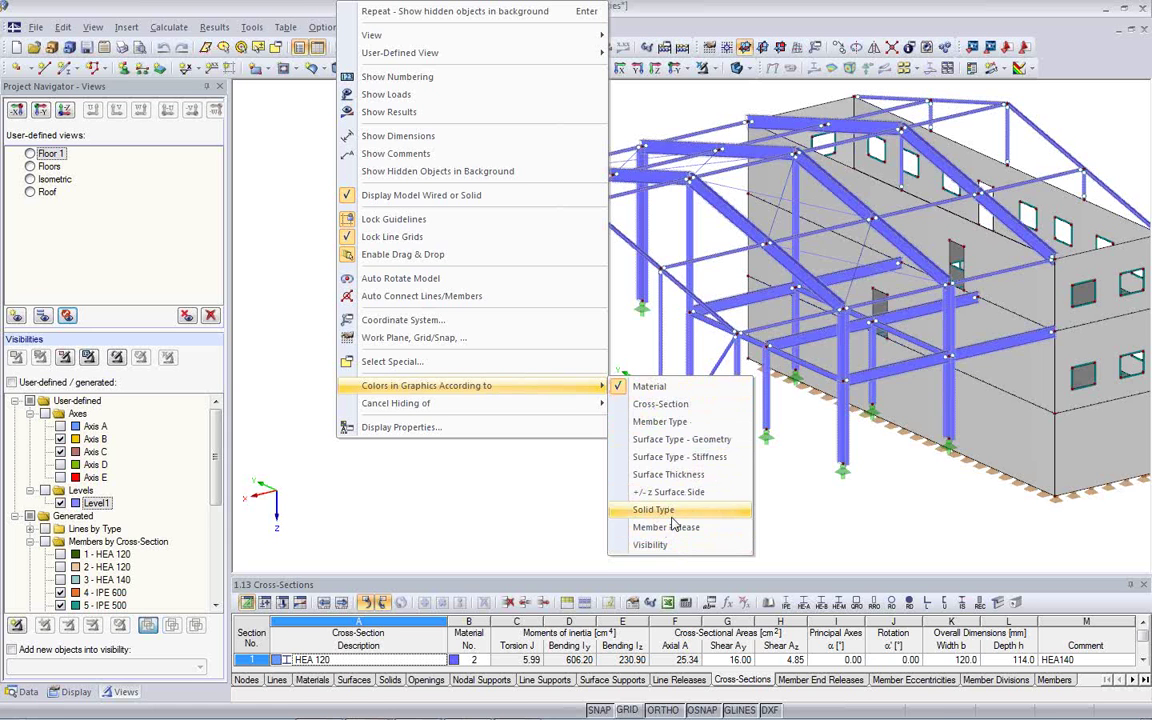
left_click(668, 405)
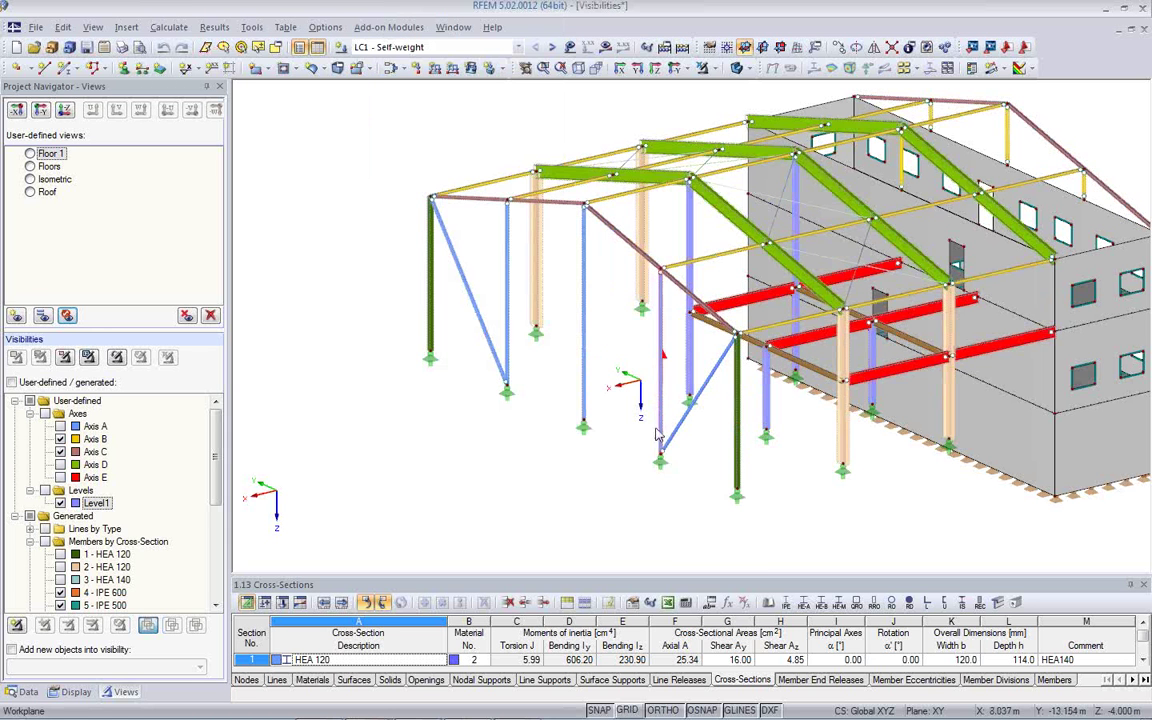
middle_click_drag(705, 449, 241, 475)
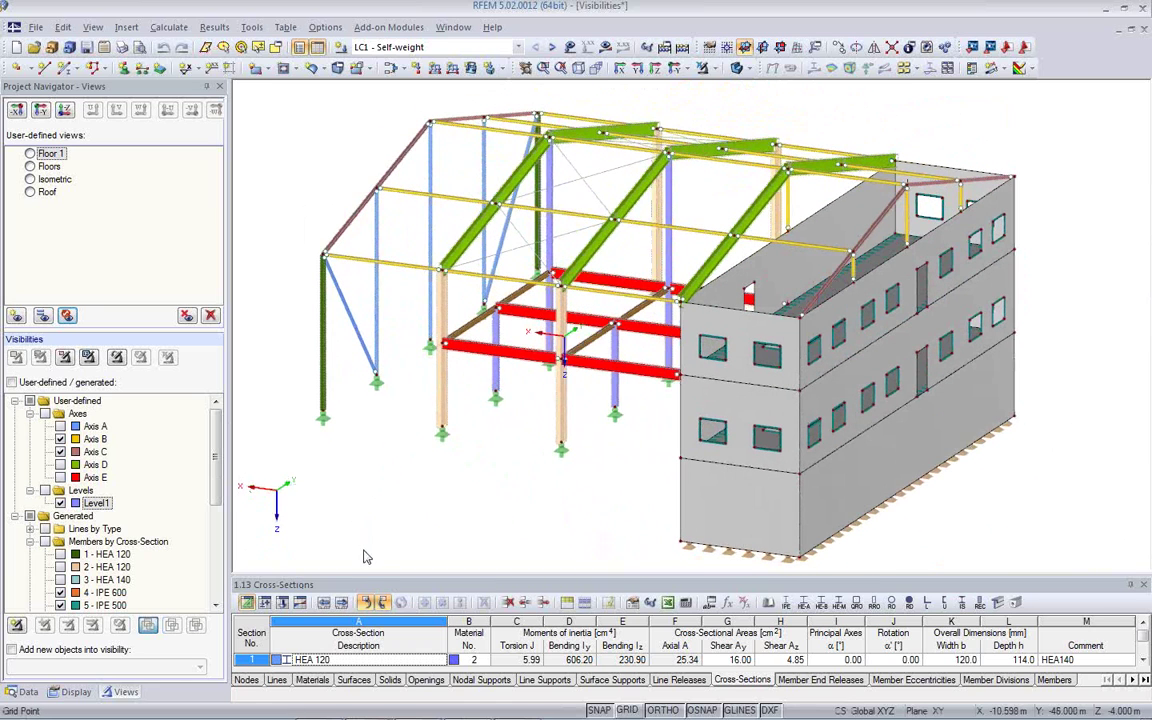
Enlarge the cross-section table and look through the listed sections alongside the model
left_click_drag(365, 575, 365, 459)
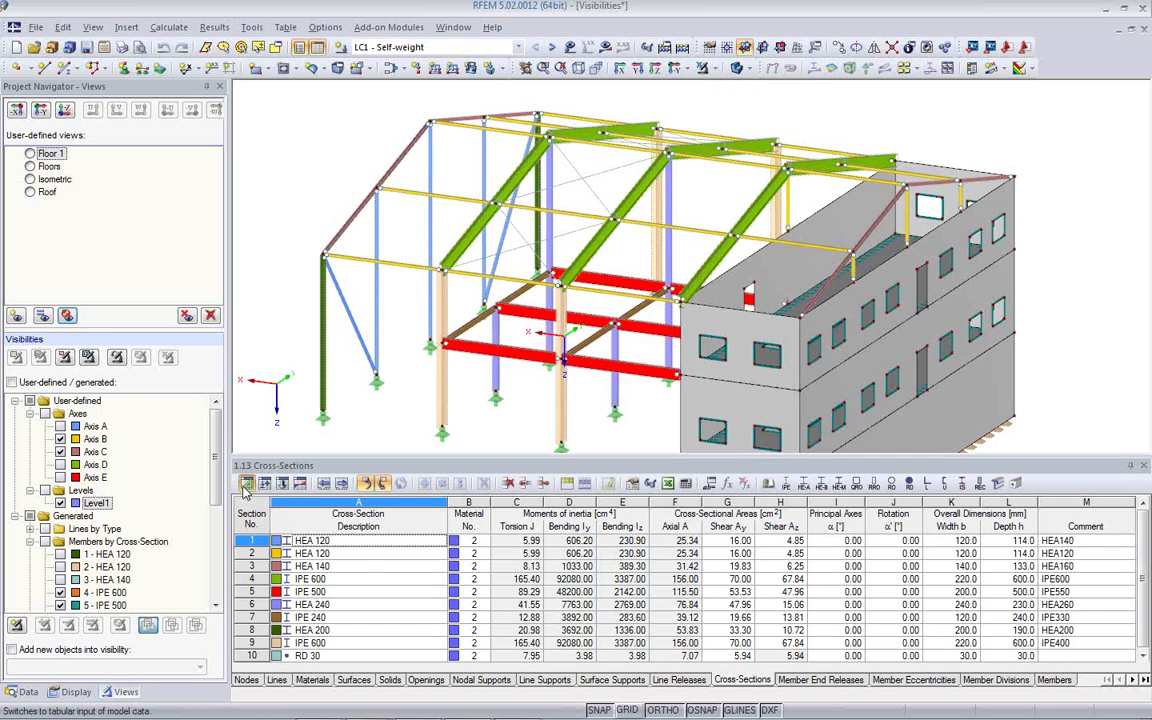
left_click(322, 580)
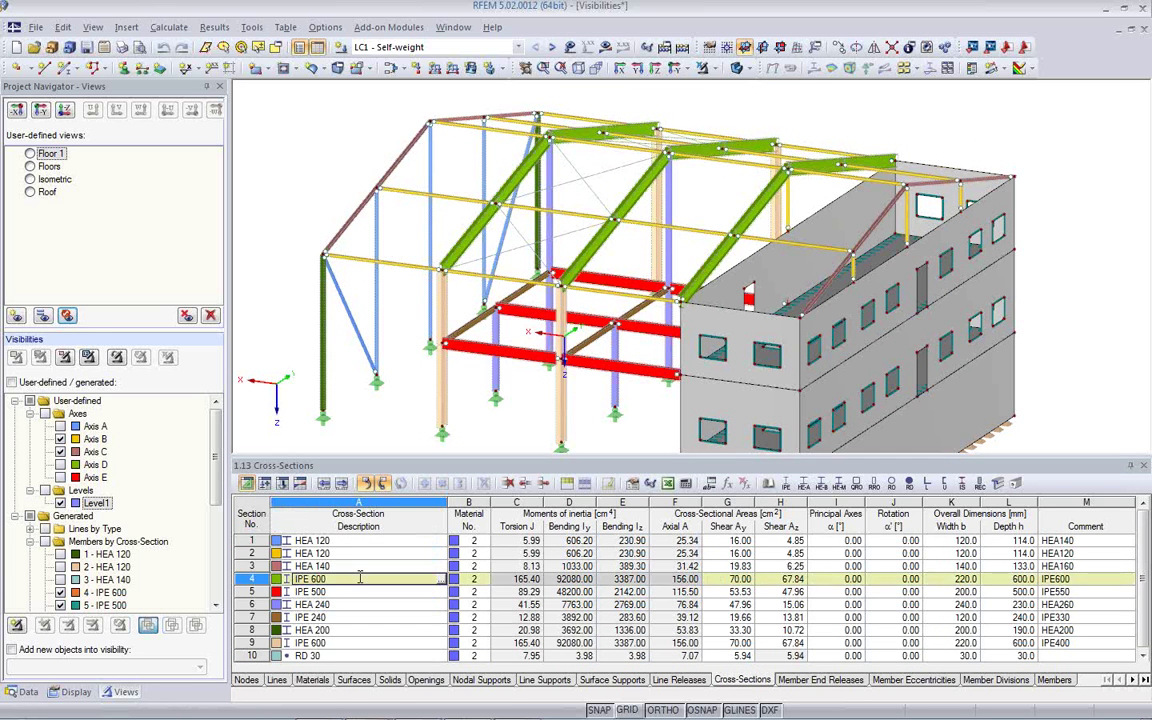
scroll(329, 590, "down", 1)
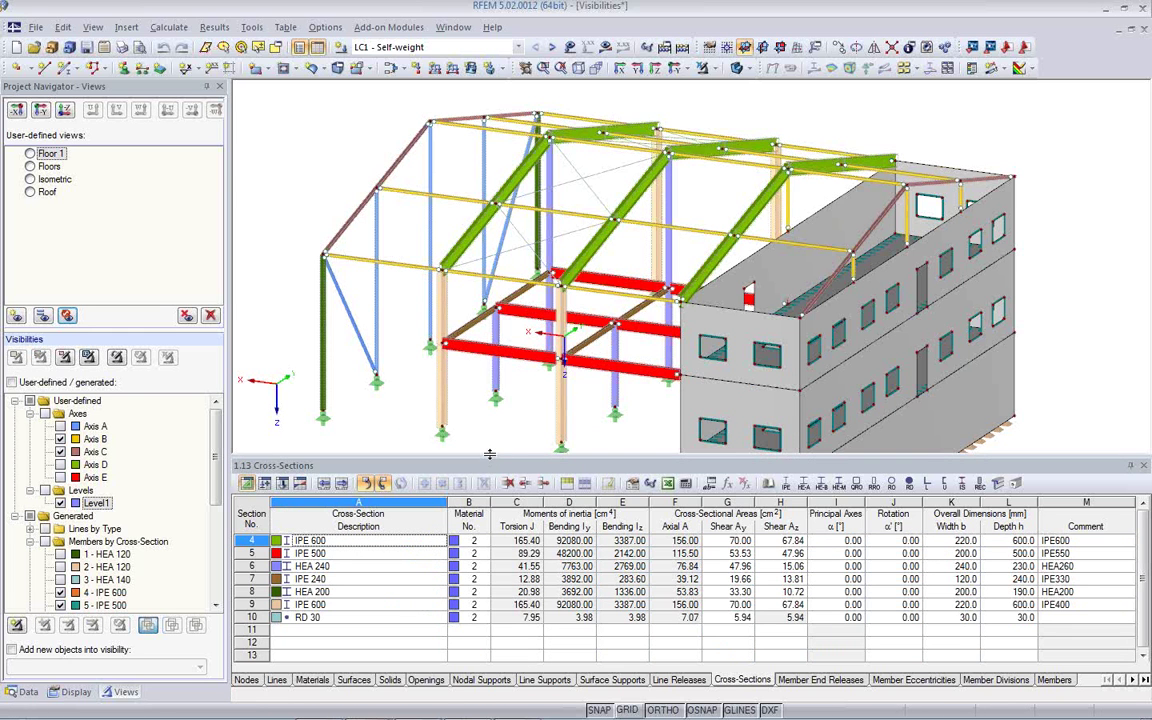
middle_click_drag(440, 360, 465, 418, "ctrl")
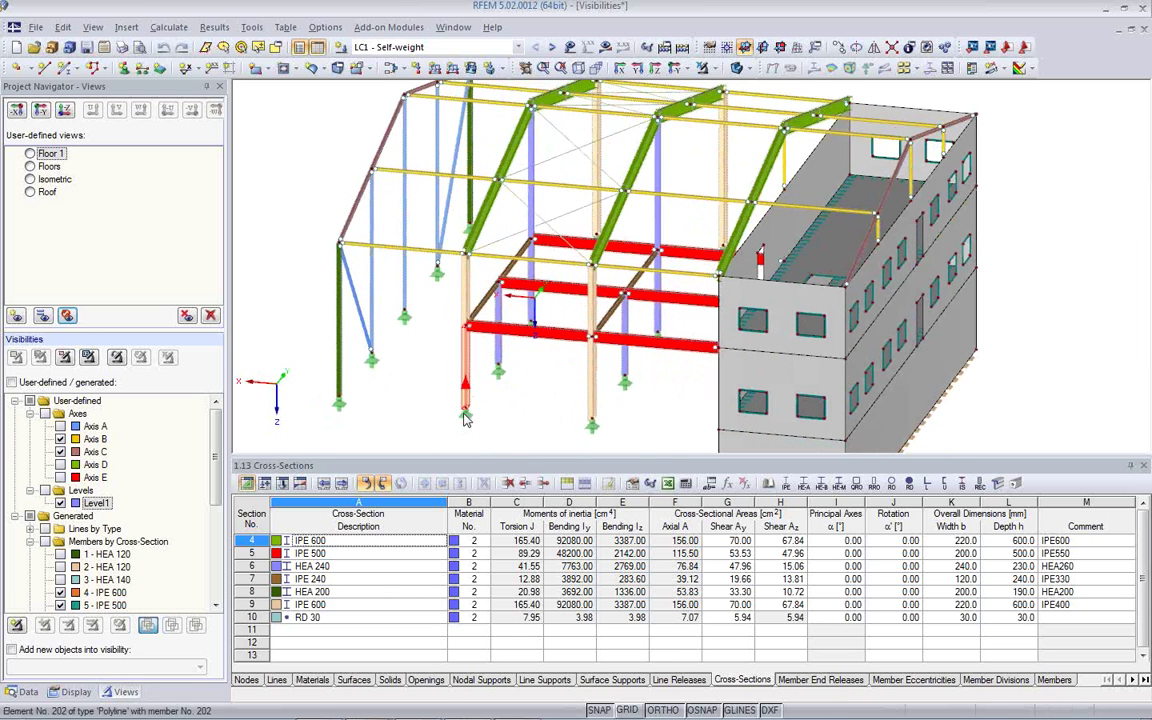
Examine the display colors assigned to cross-sections, including section 5, and to materials, leaving the display properties unsaved
right_click(400, 400)
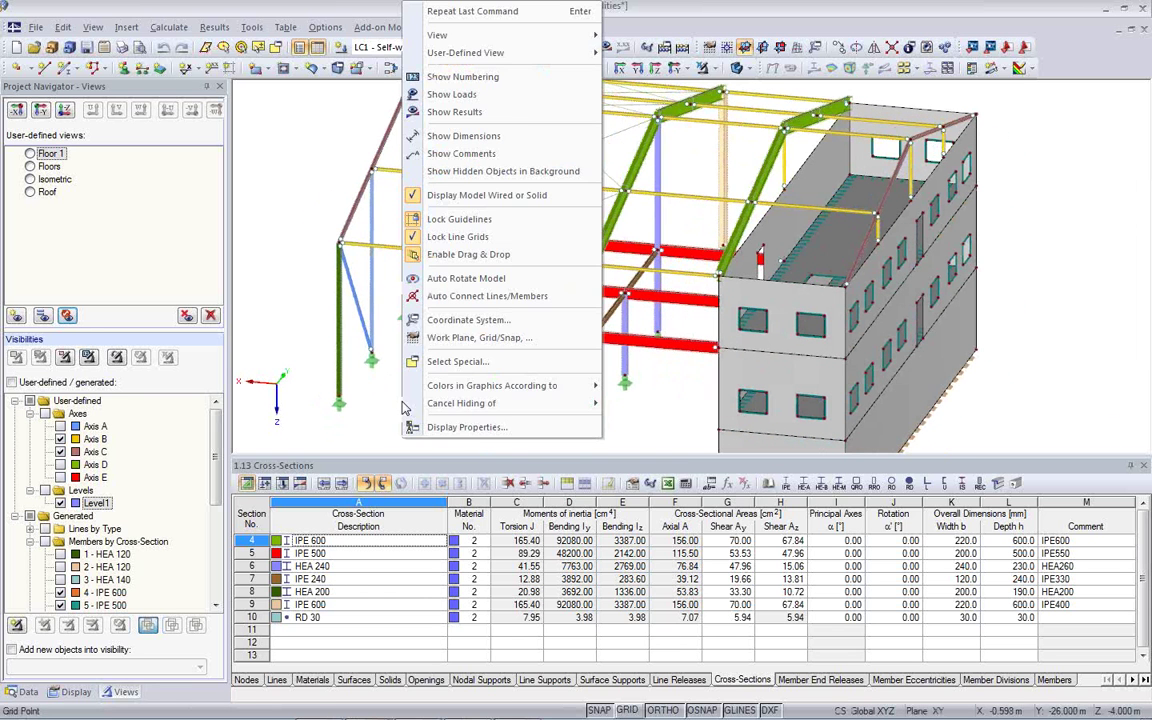
left_click(476, 428)
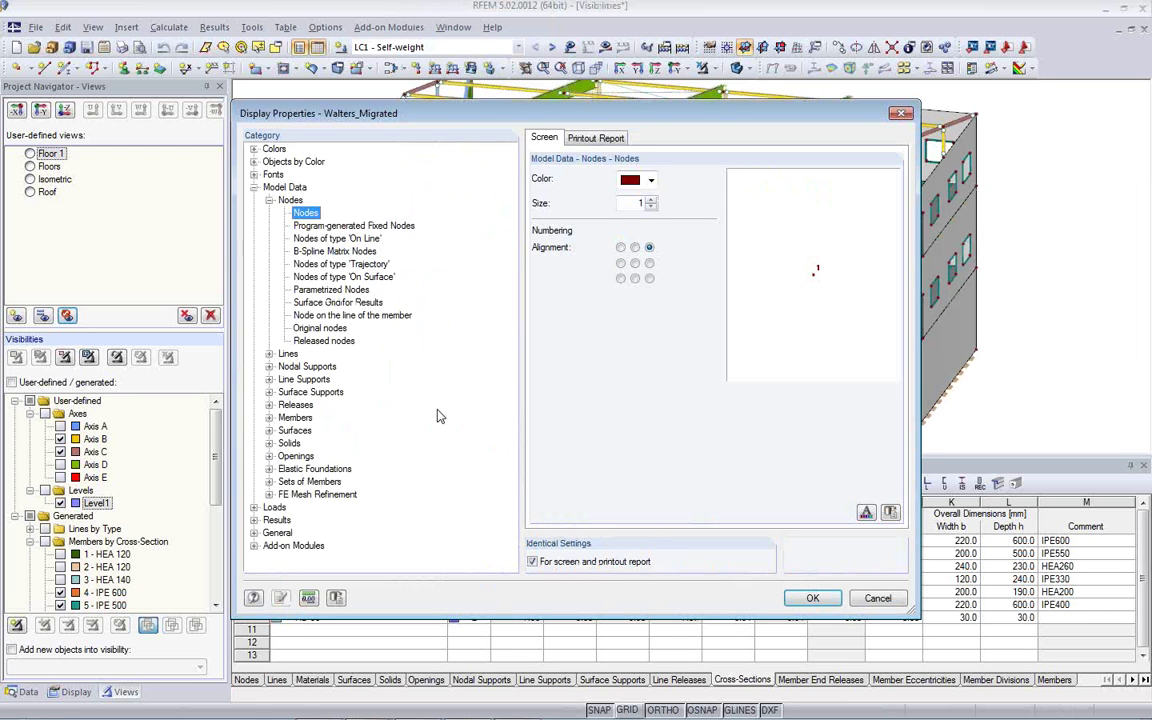
left_click(254, 162)
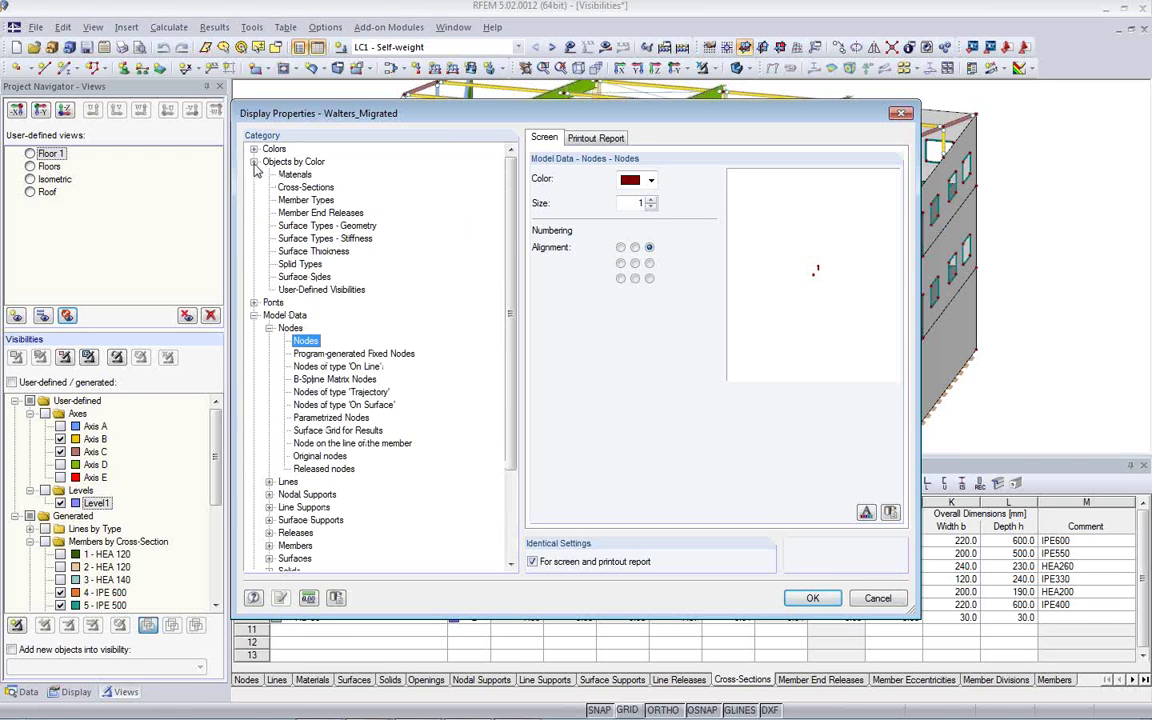
left_click(307, 188)
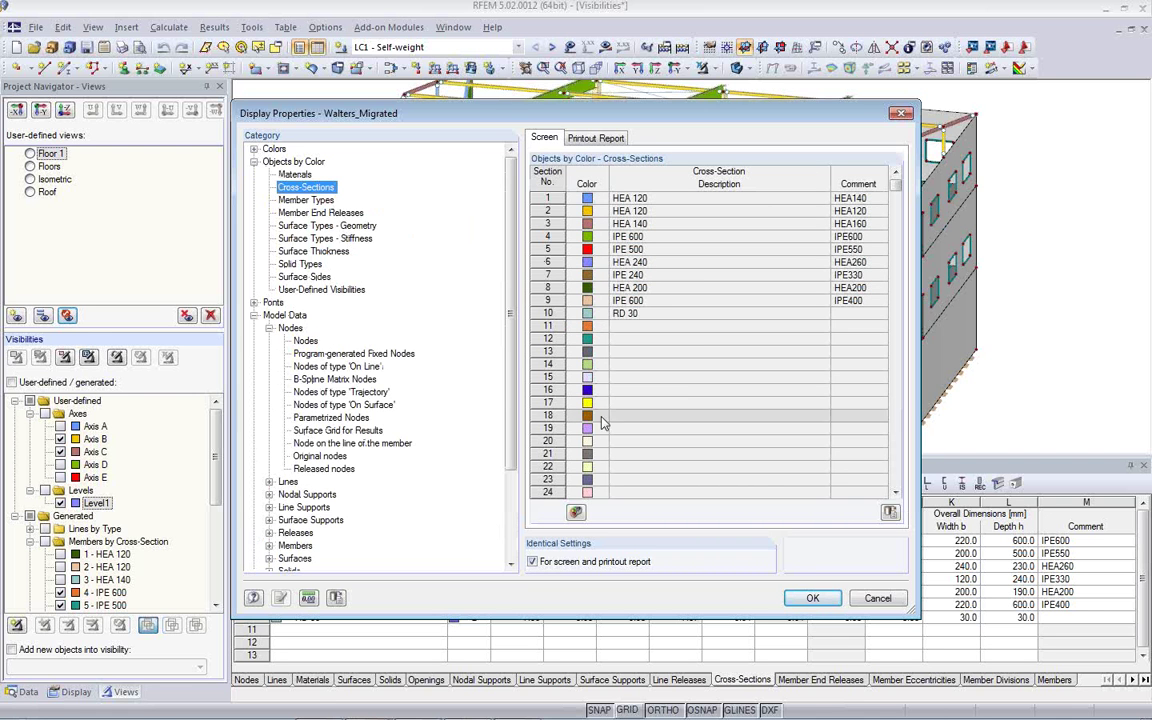
double_click(587, 249)
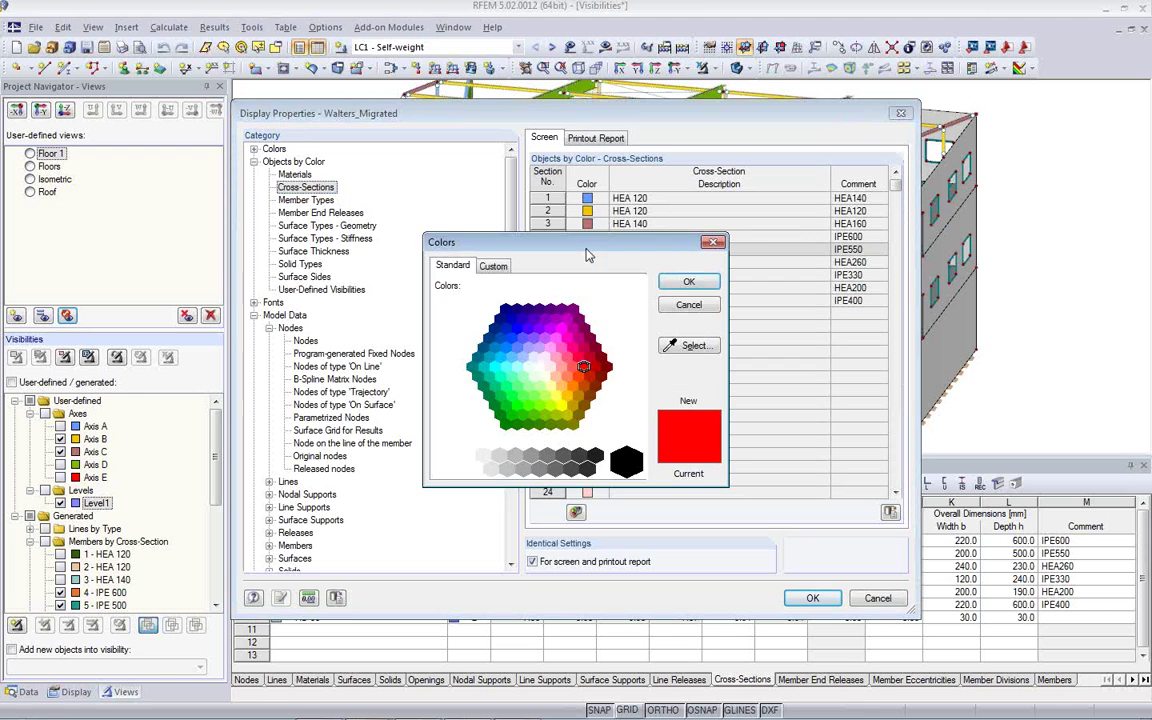
left_click(709, 306)
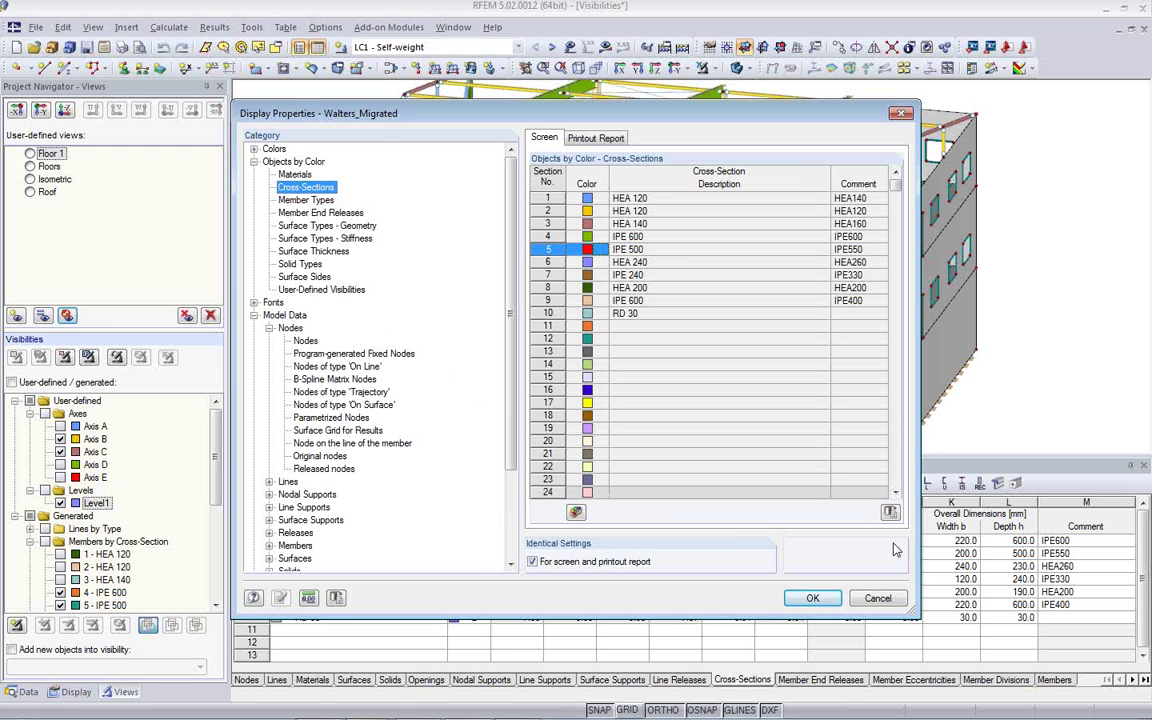
left_click(294, 174)
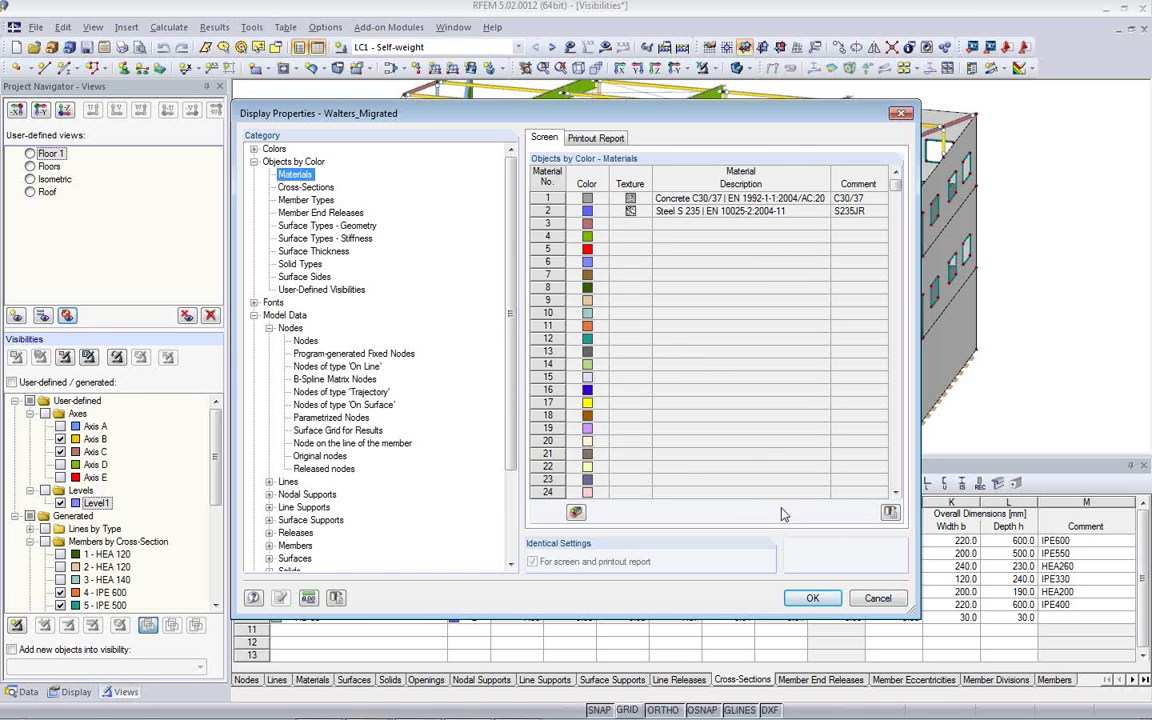
left_click(877, 600)
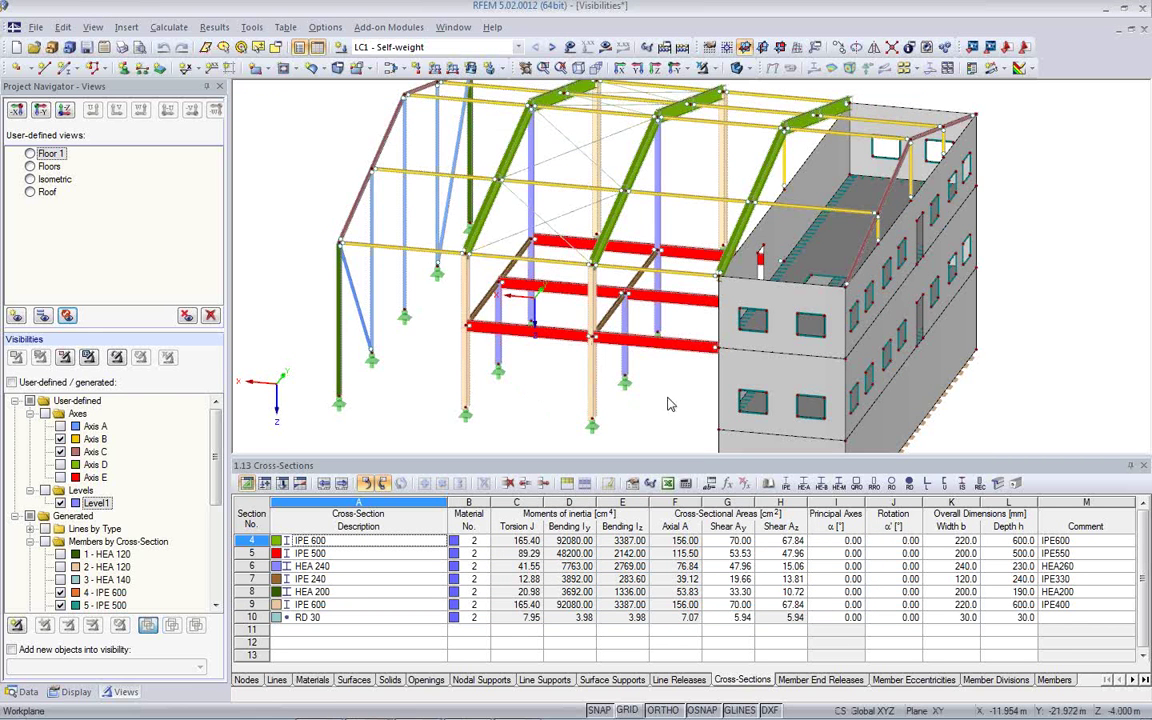
Examine the rendering display options, expanding the Model and Lighting settings
middle_click_drag(600, 392, 613, 386, "ctrl")
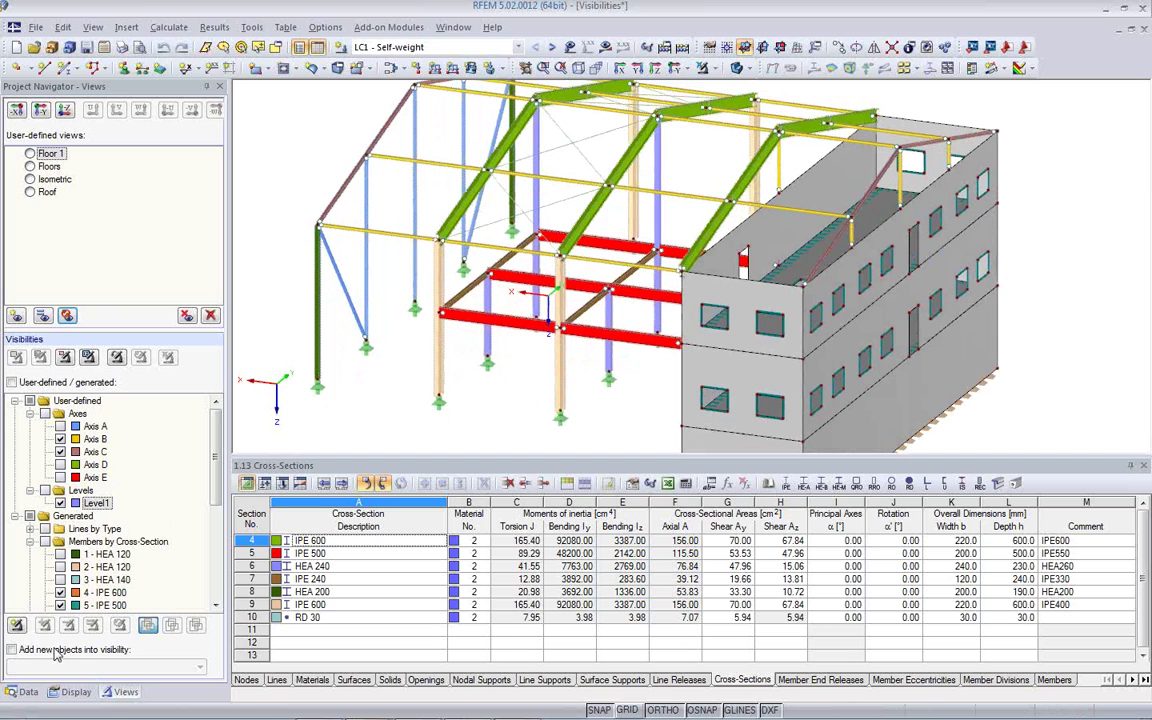
left_click(76, 691)
scroll(140, 550, "down", 12)
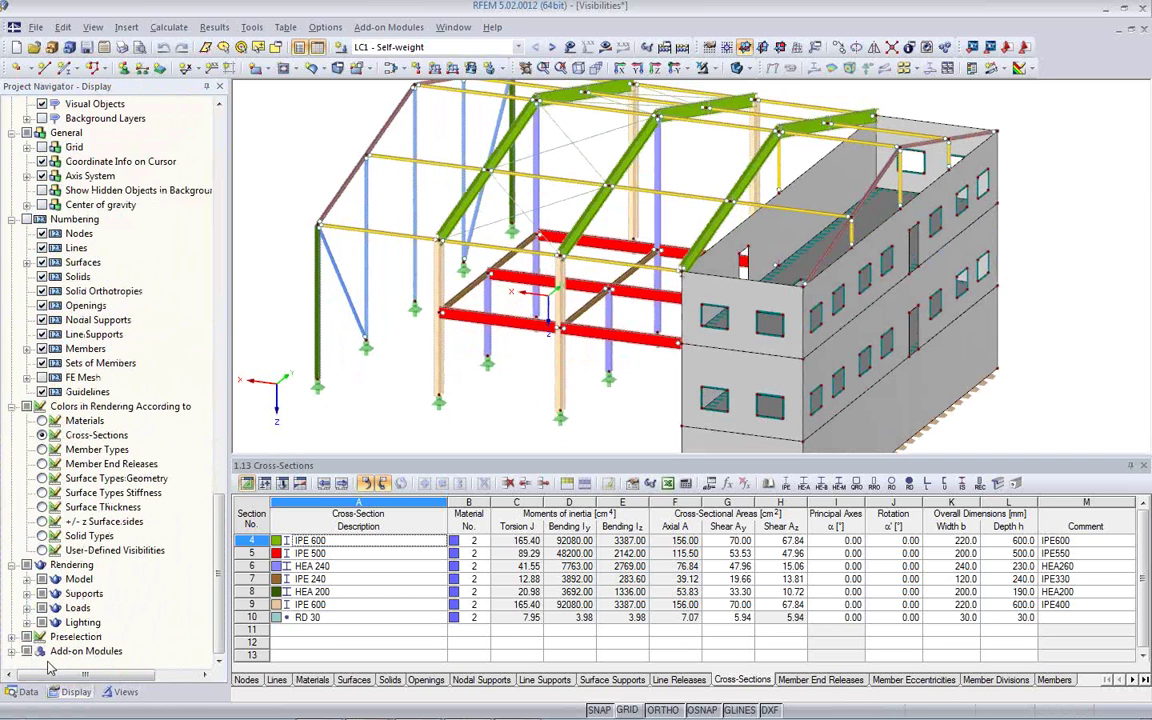
left_click(28, 581)
scroll(148, 618, "down", 2)
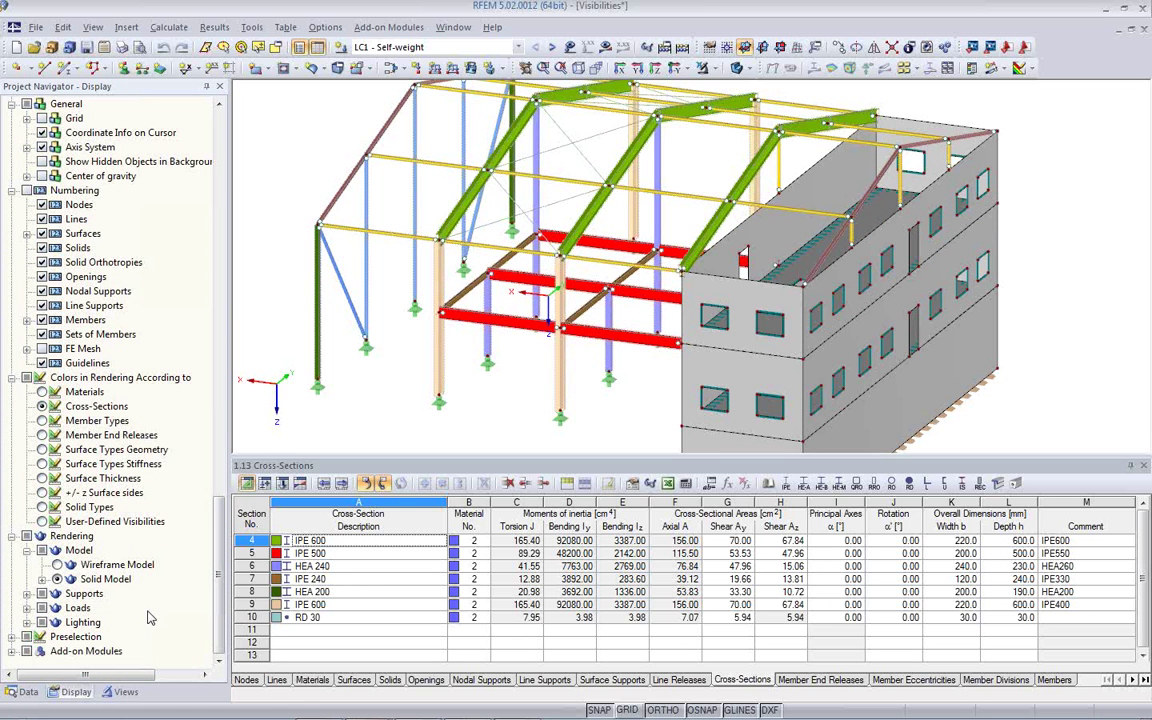
left_click(27, 622)
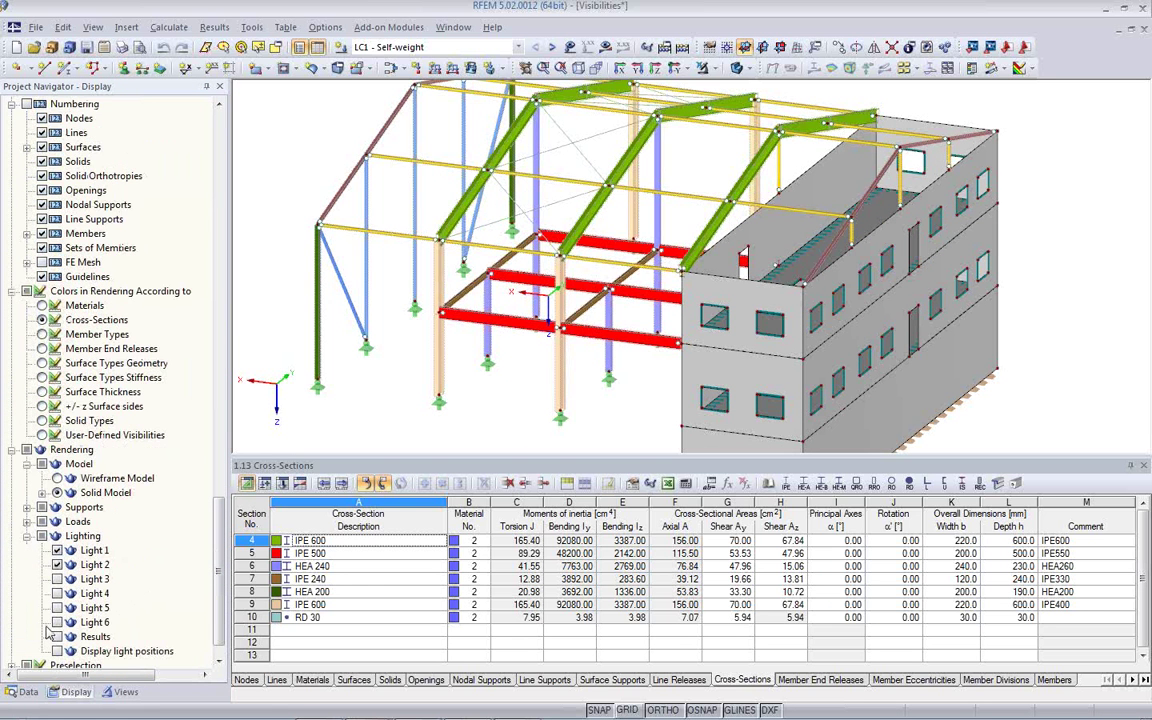
scroll(121, 595, "down", 2)
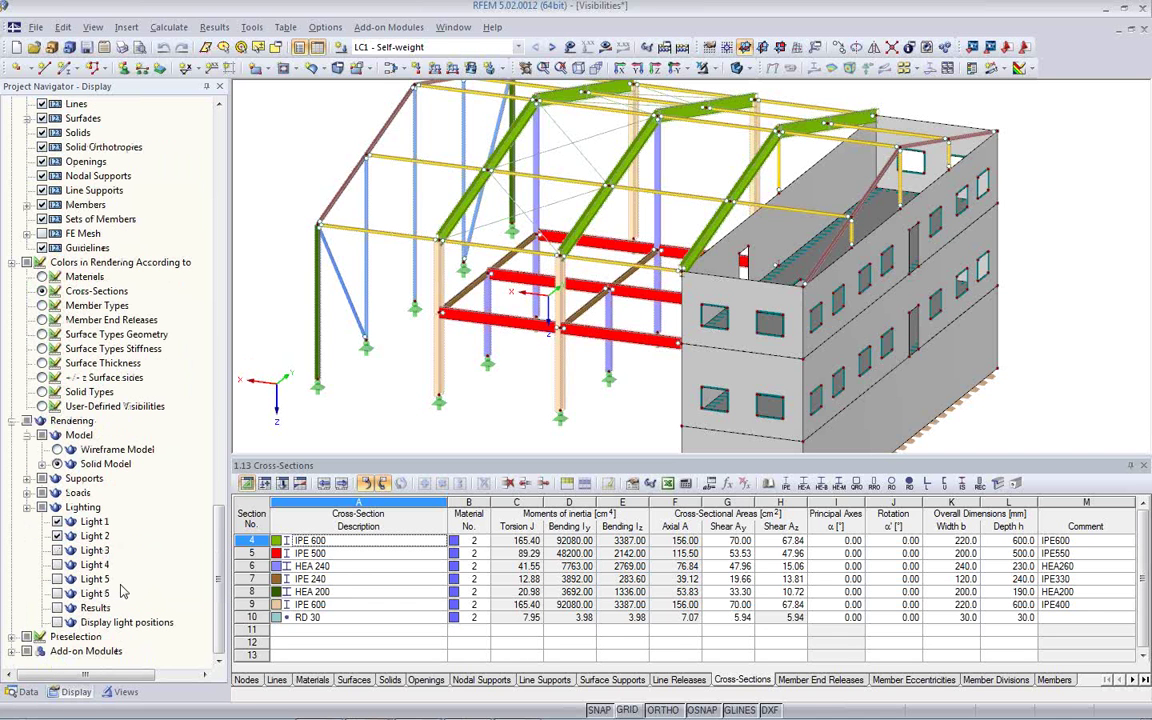
Inspect the general data and effective lengths of column member 202
left_click(438, 375)
double_click(438, 375)
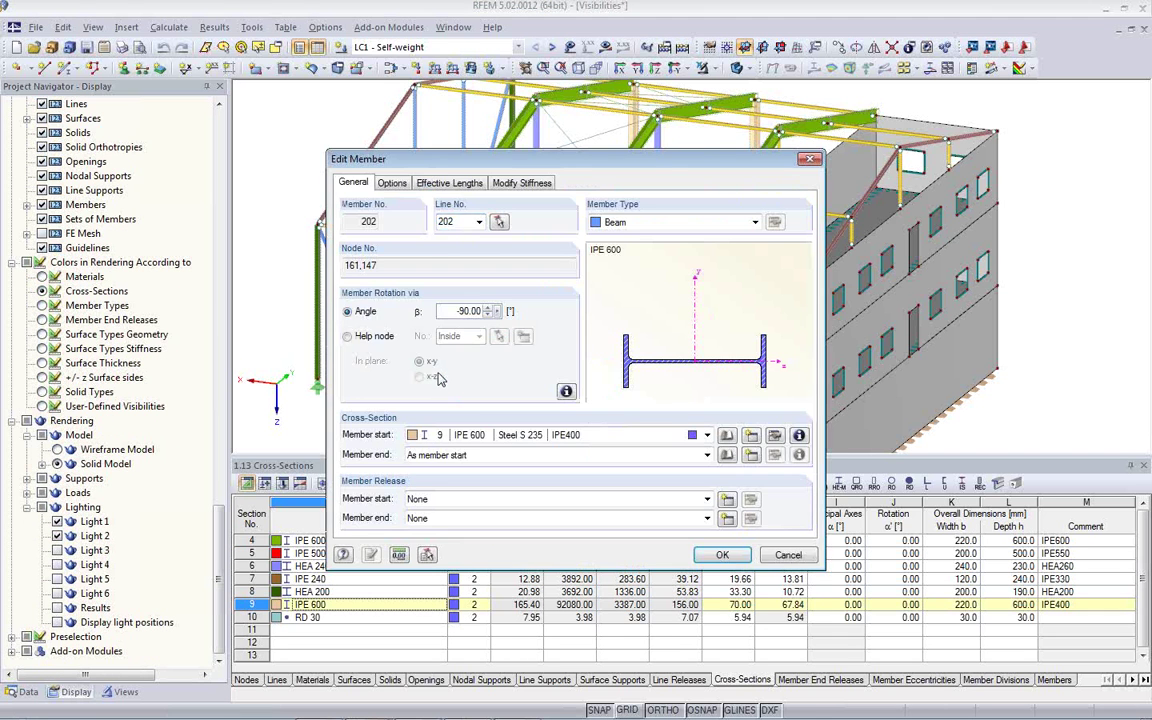
left_click(391, 183)
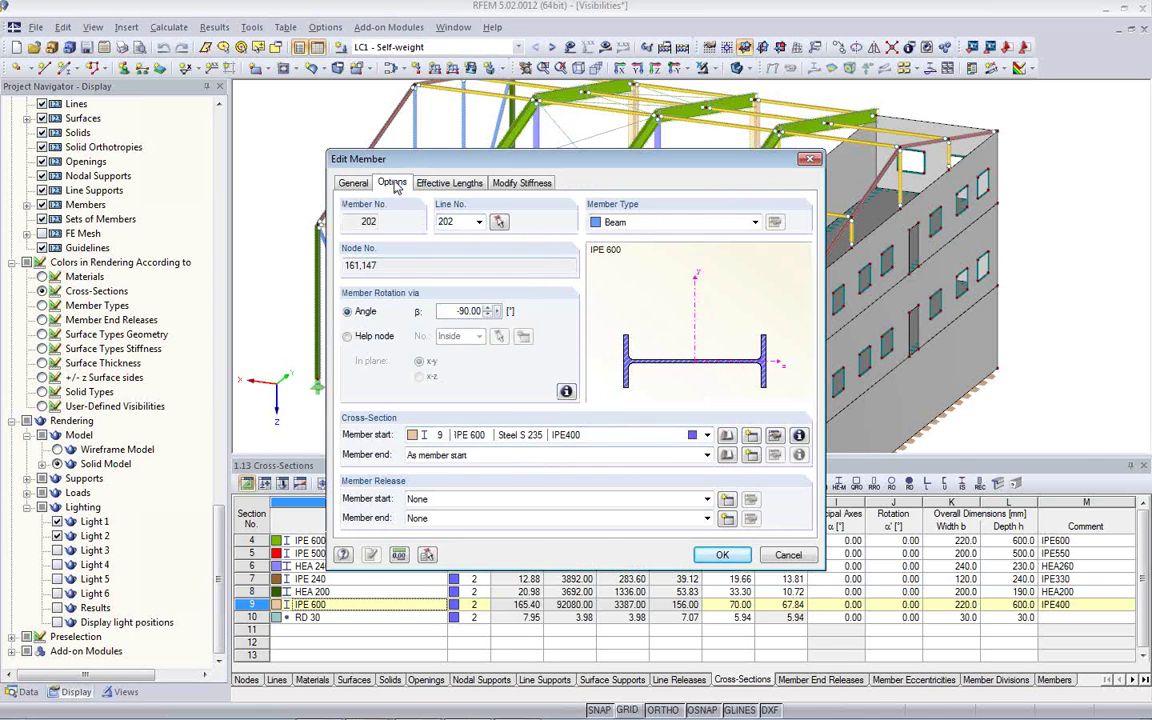
left_click(430, 184)
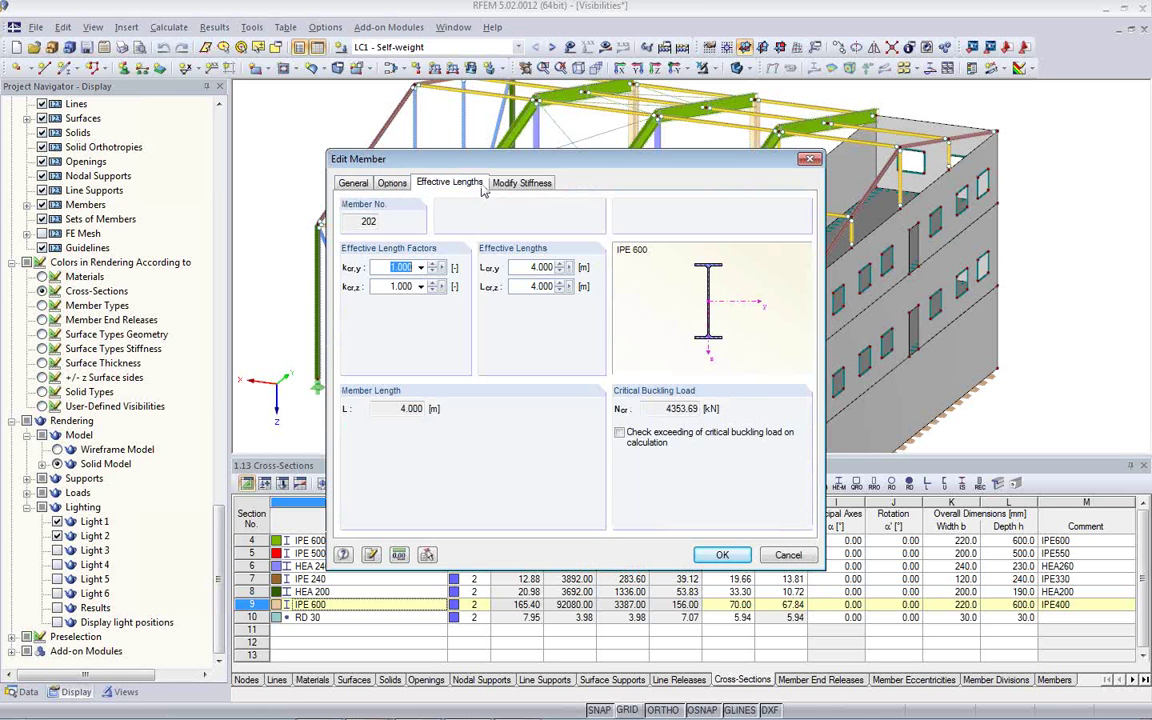
left_click(355, 183)
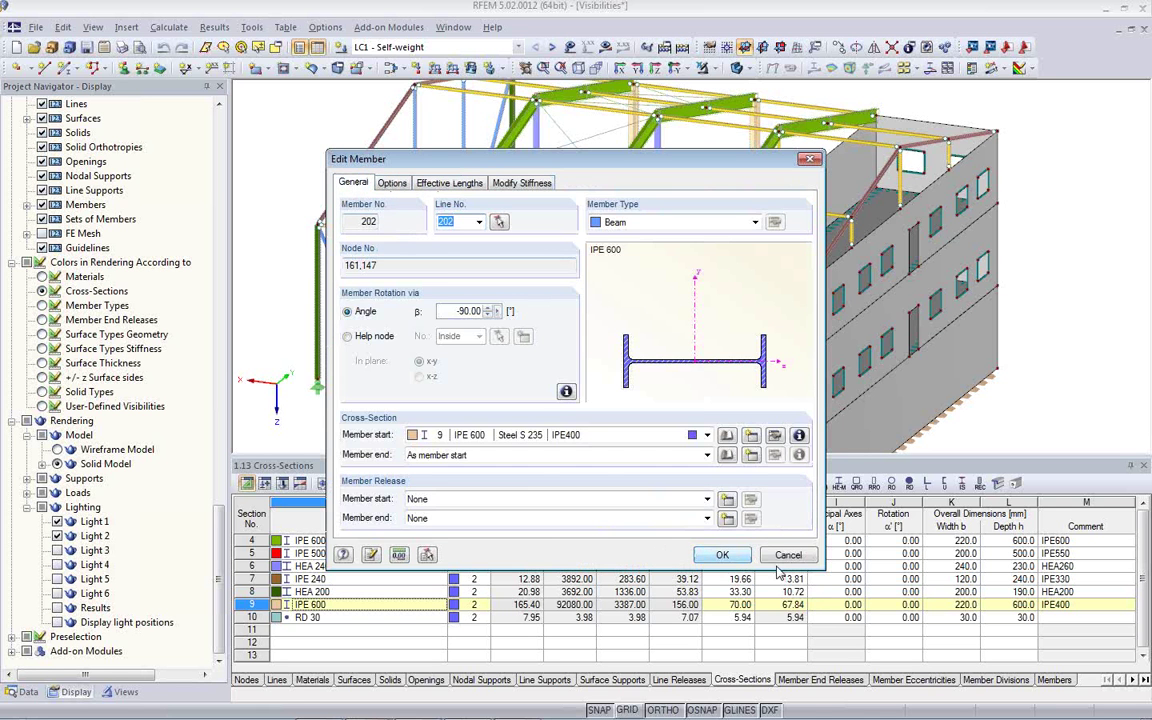
left_click(720, 554)
Show the materials table and view the Concrete C30/37 properties in the material library
left_click(302, 682)
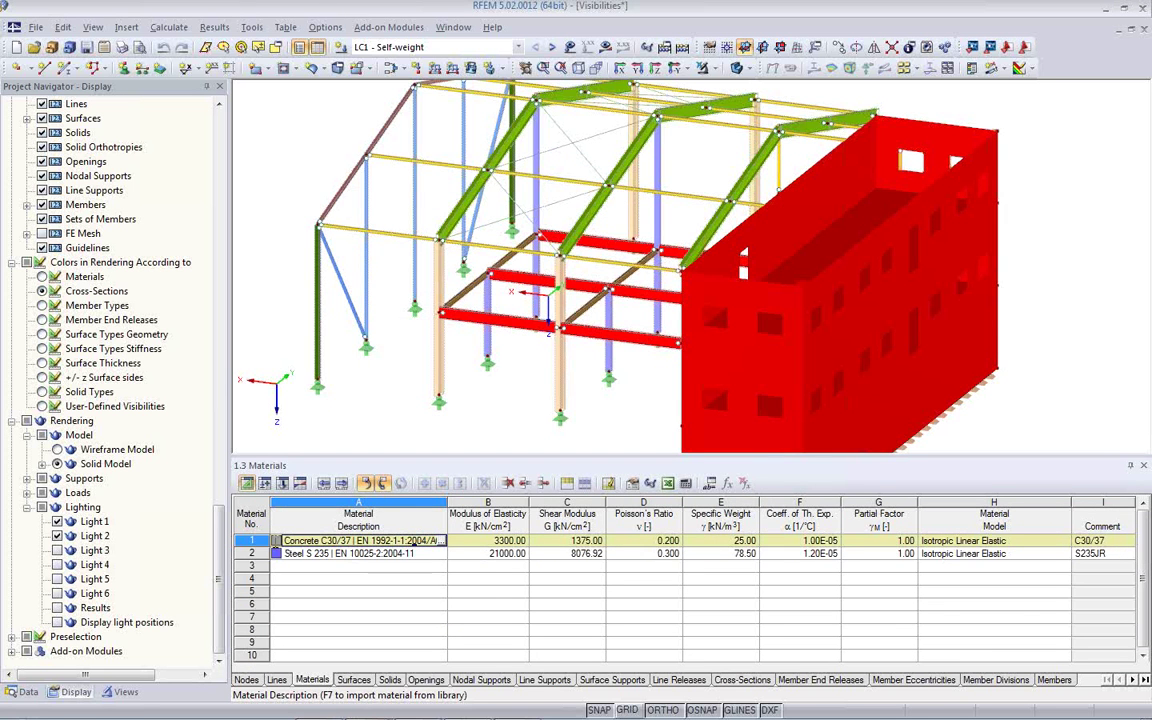
left_click(441, 542)
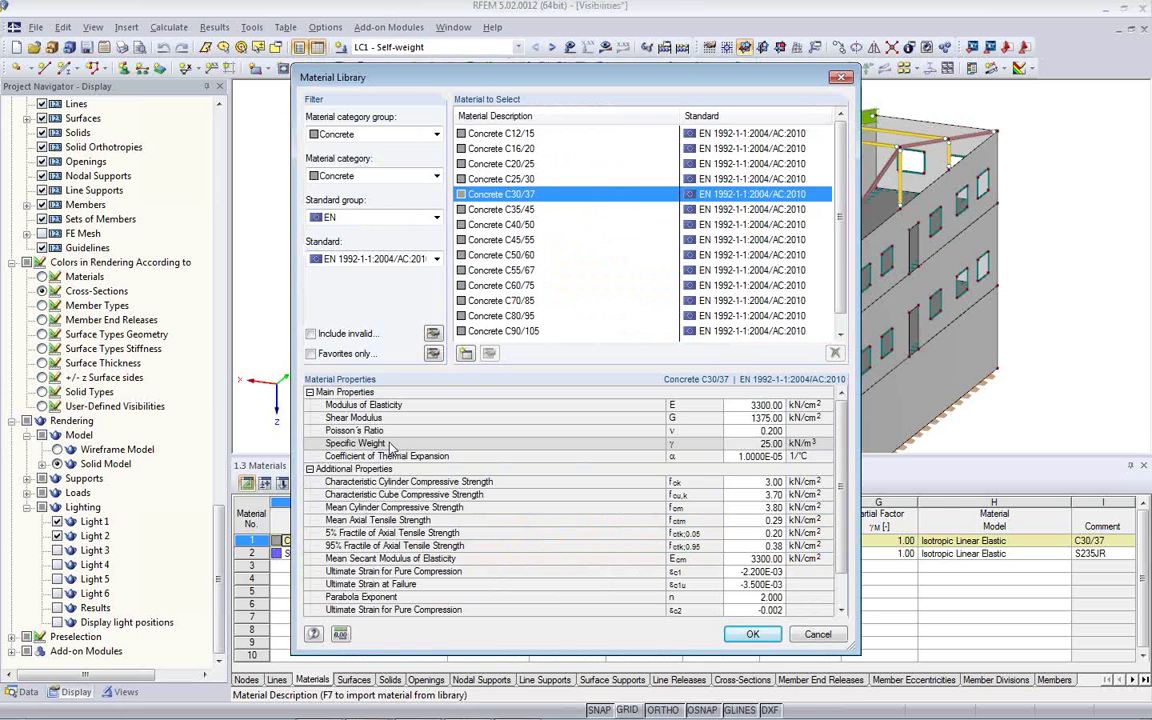
key("Return")
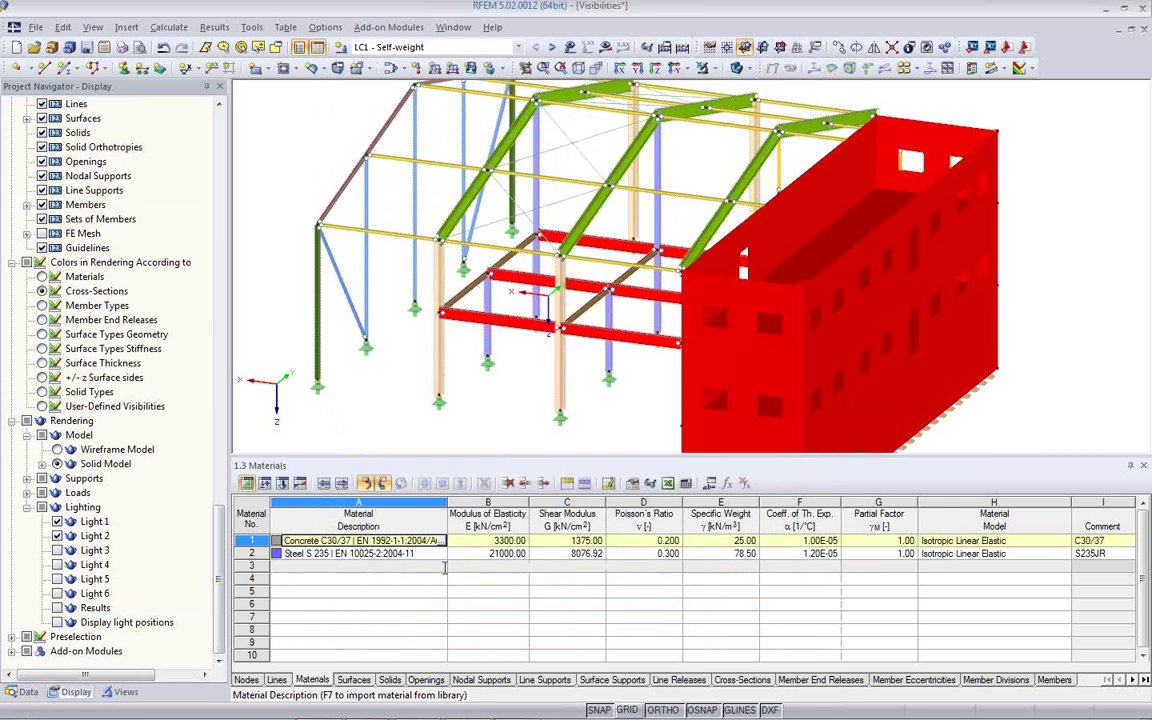
Enable texture display in the solid model through the color and texture settings of material Steel S 235
left_click(22, 691)
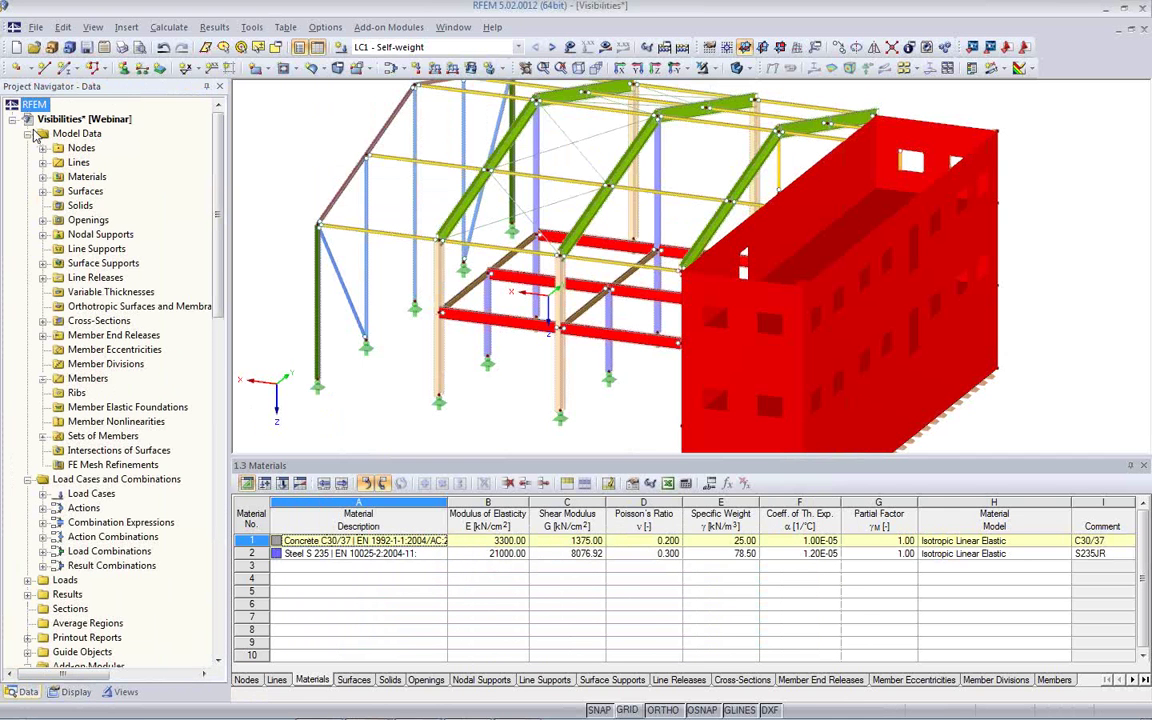
left_click(43, 176)
left_click(124, 206)
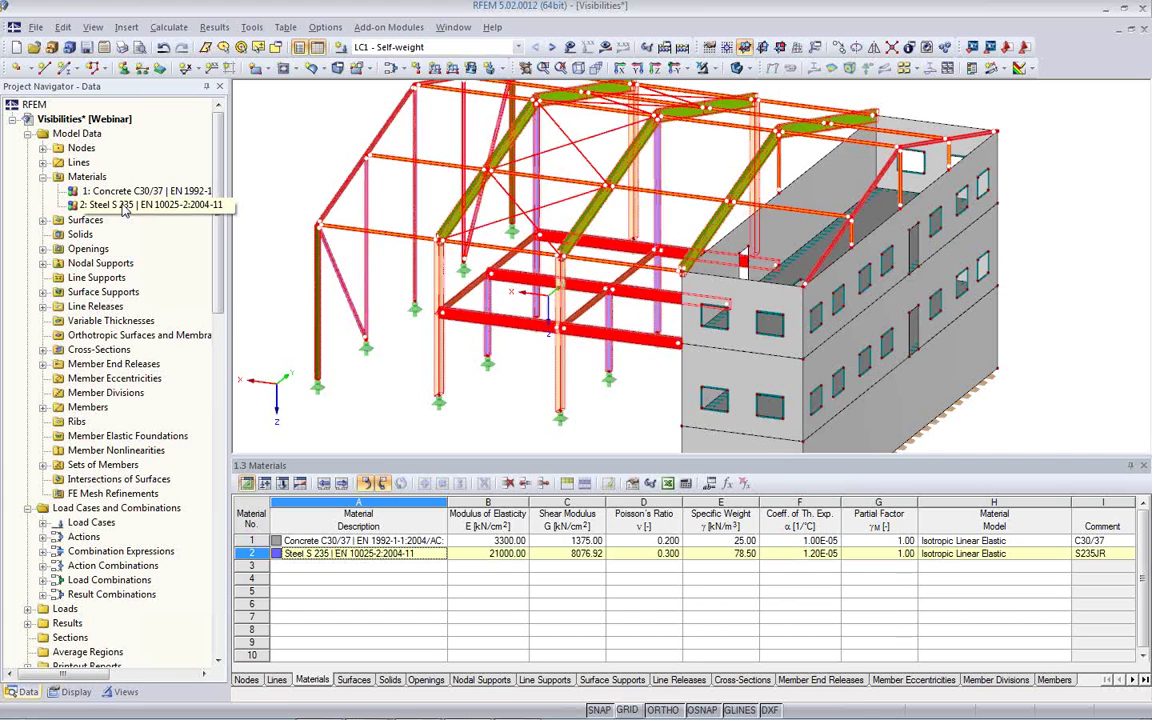
double_click(124, 206)
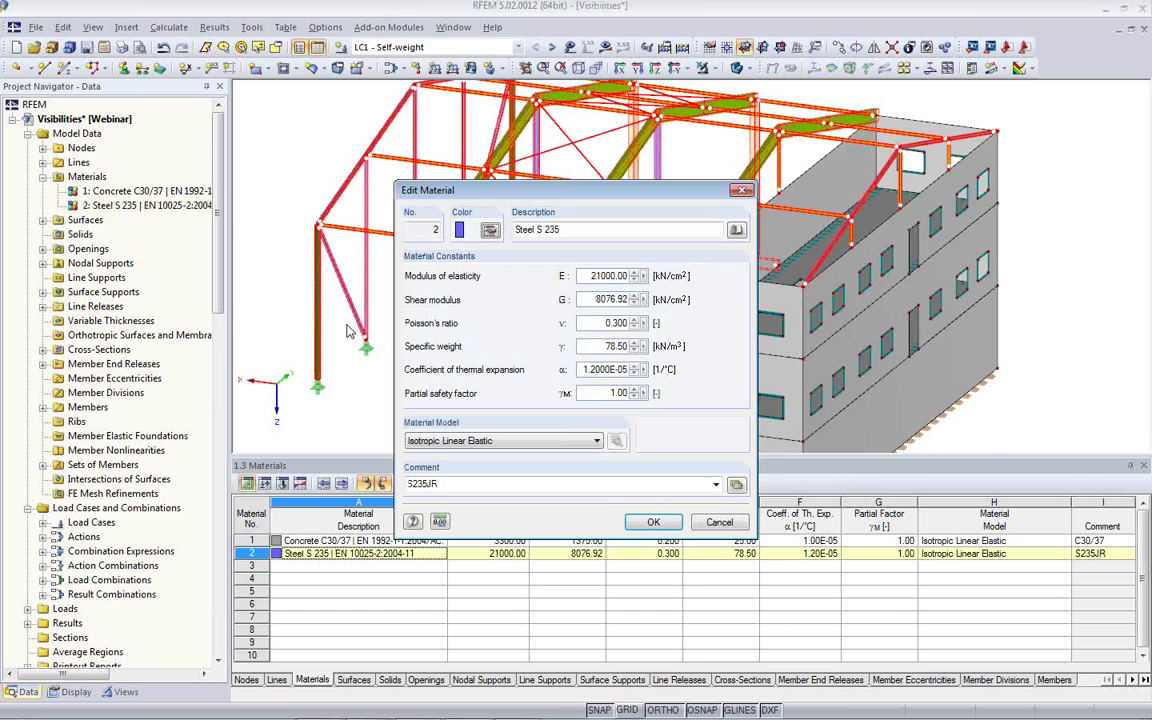
left_click(490, 231)
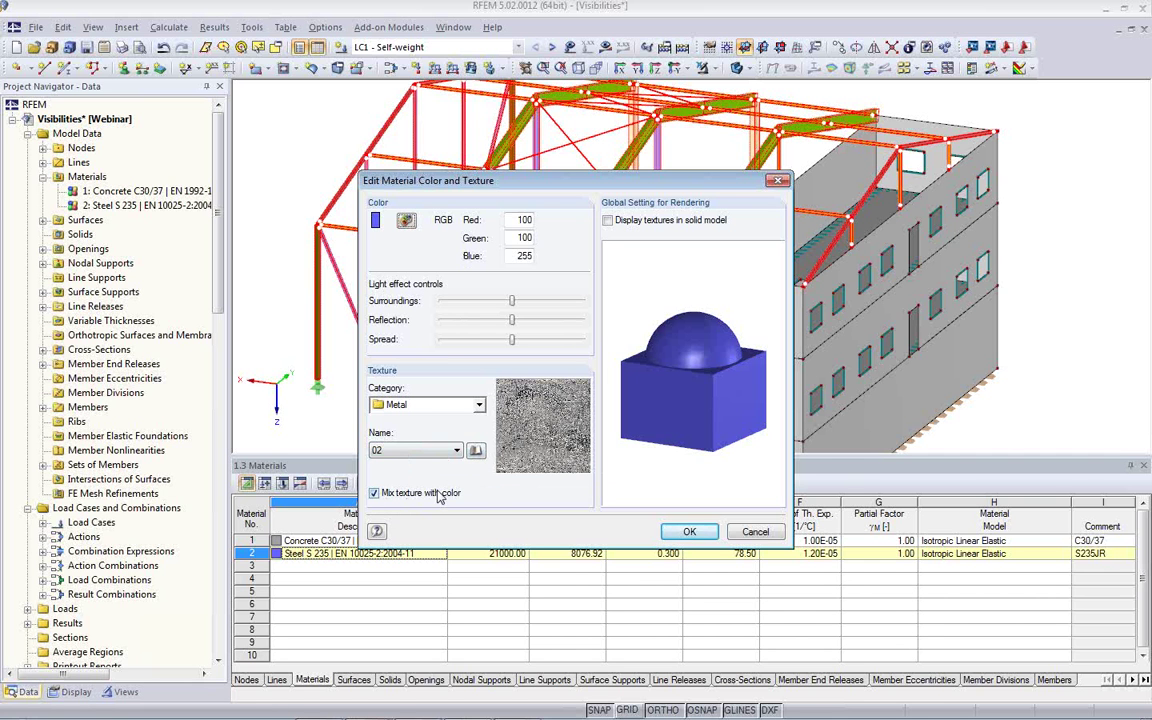
left_click(612, 226)
key("Return")
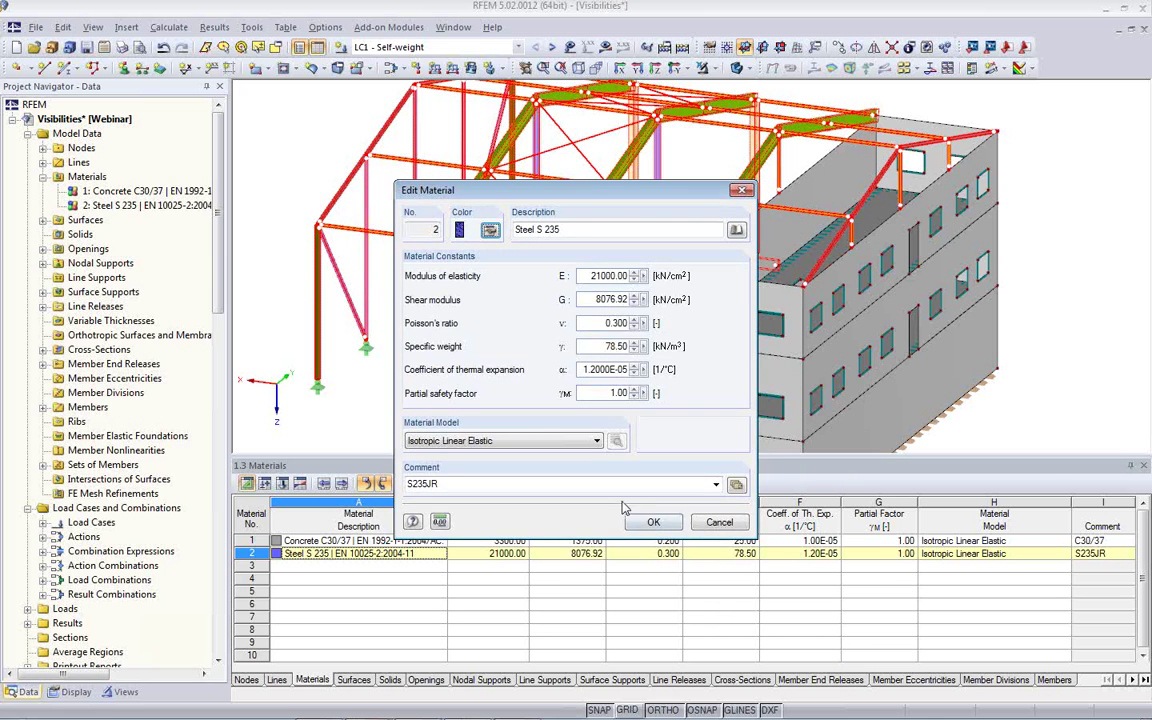
left_click(650, 522)
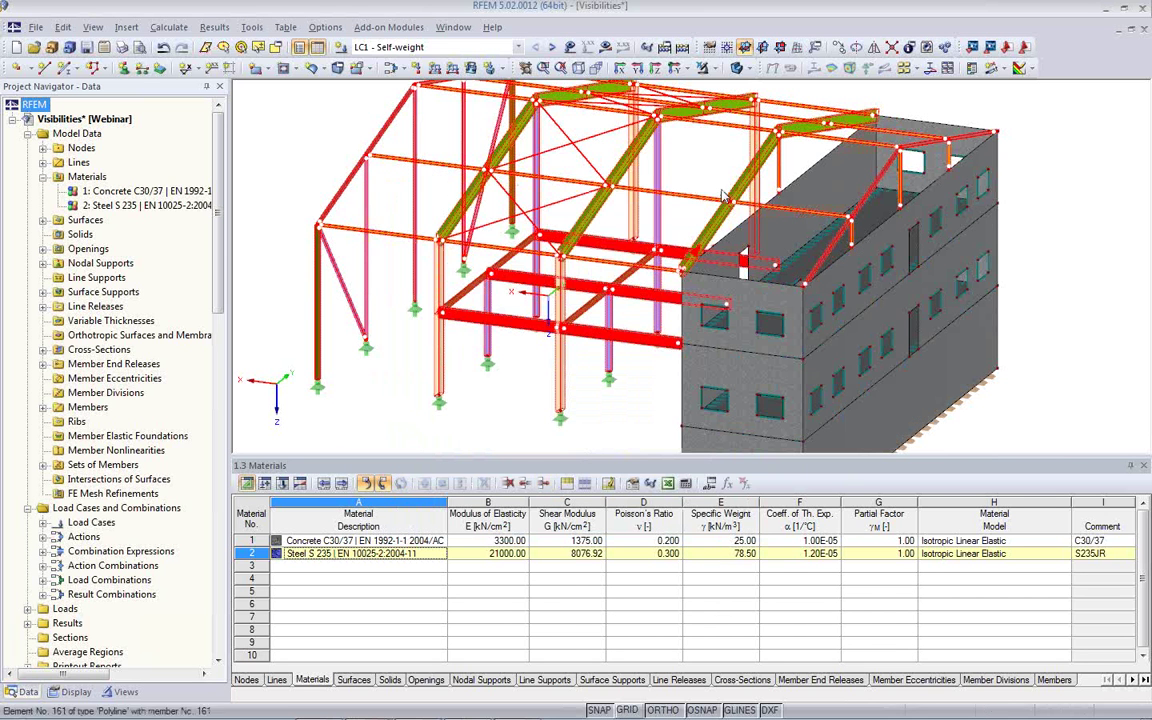
Cycle the model display through transparent and wireframe modes back to solid, and inspect the textured rendering up close
left_click(737, 68)
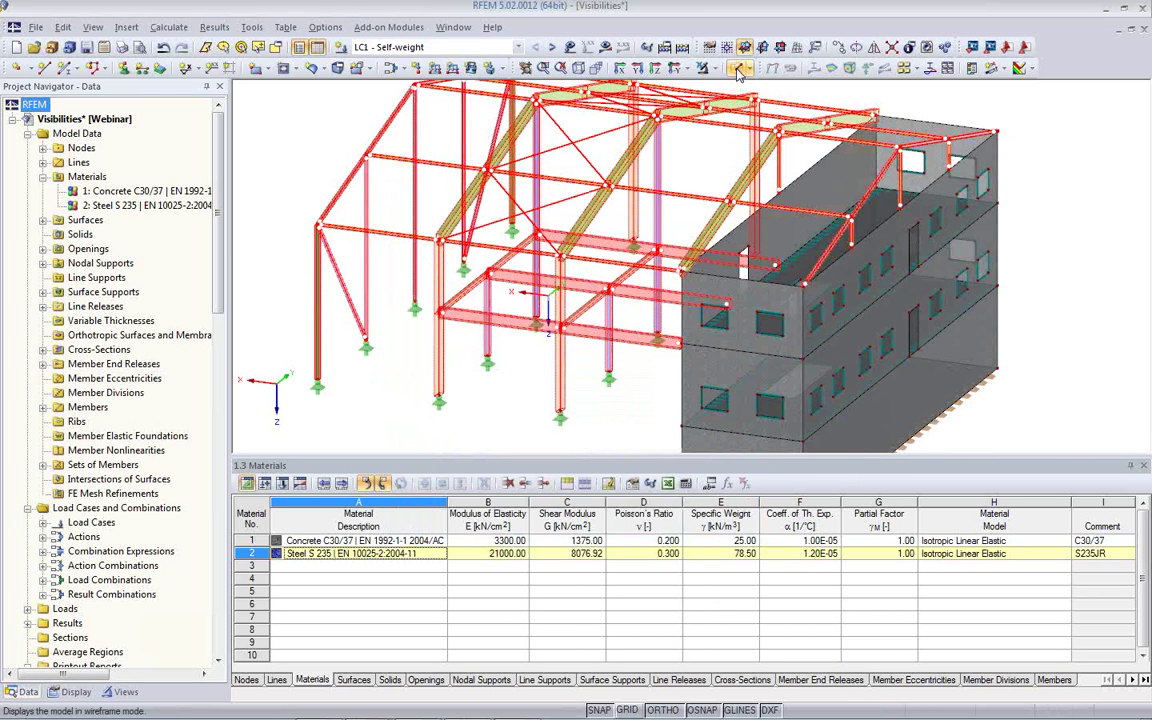
left_click(737, 70)
left_click(737, 70)
left_click(484, 361)
scroll(484, 360, "up", 1)
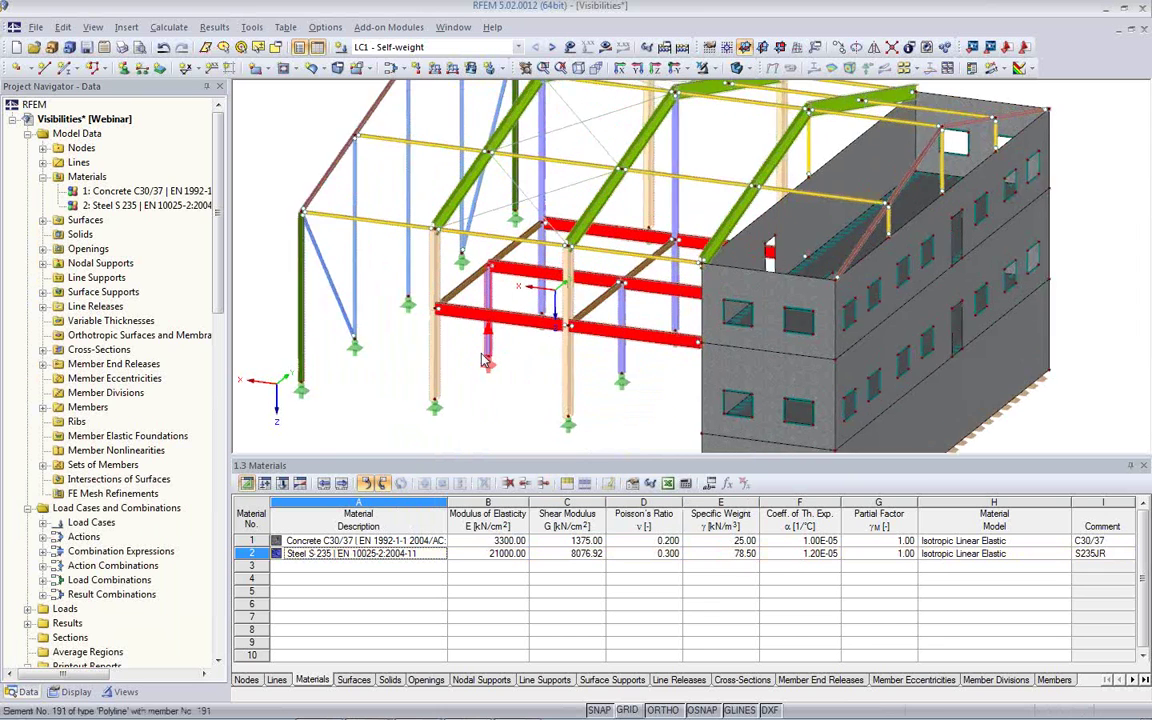
scroll(484, 361, "up", 1)
scroll(130, 601, "down", 1)
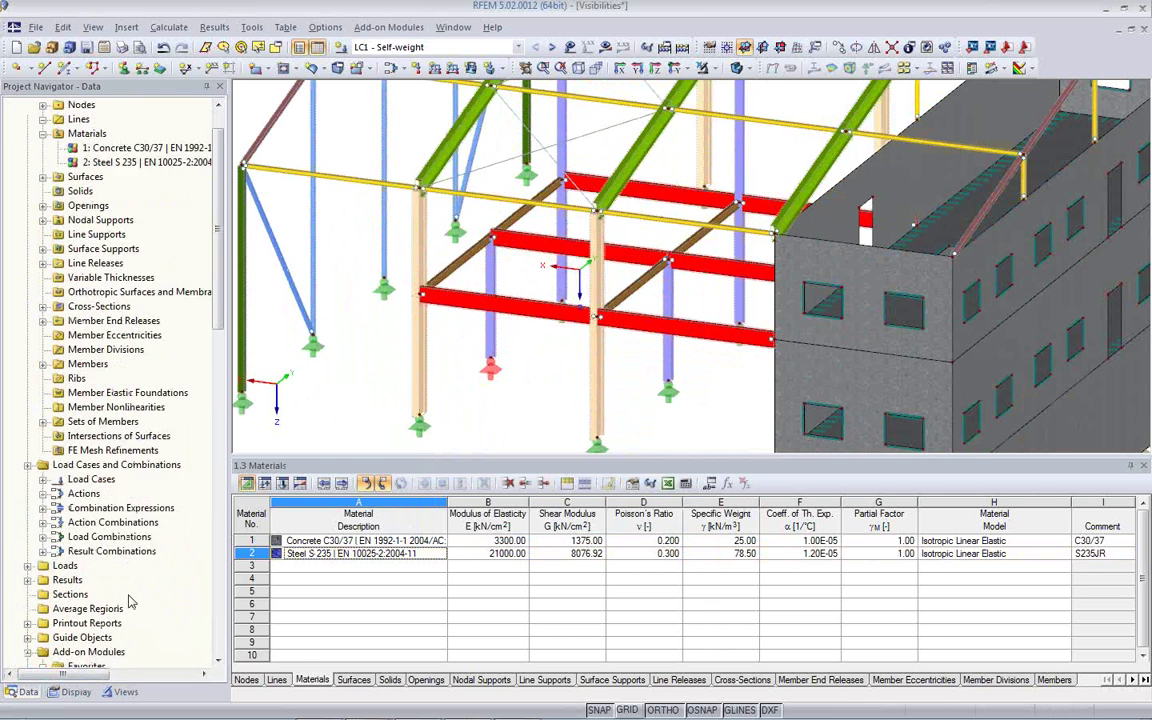
Color the model graphics according to materials and examine the textured rendering of steel column member 202 up close
scroll(130, 601, "down", 5)
left_click(76, 692)
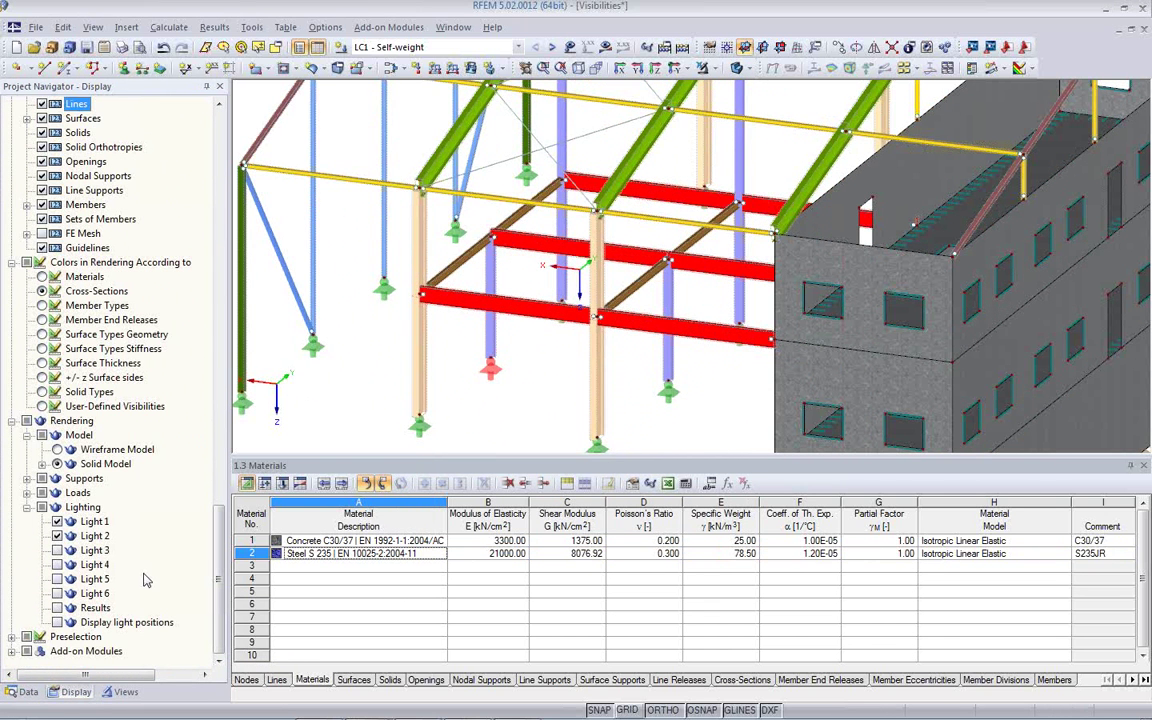
right_click(368, 398)
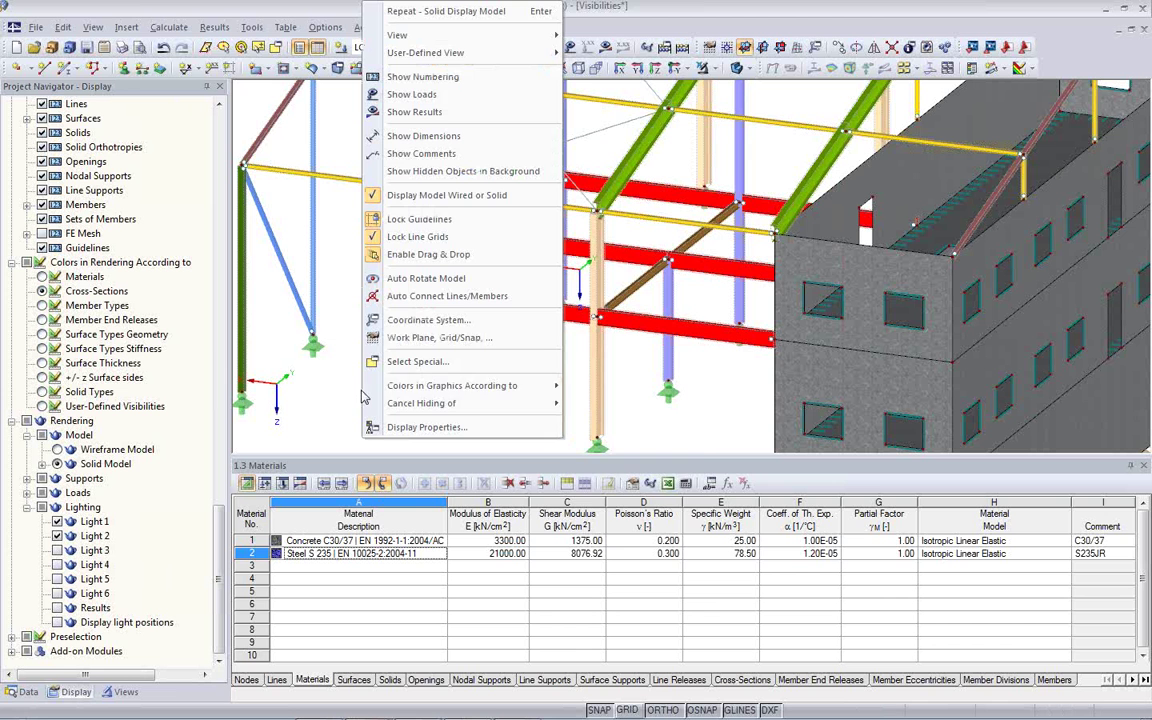
mouse_move(372, 388)
left_click(603, 386)
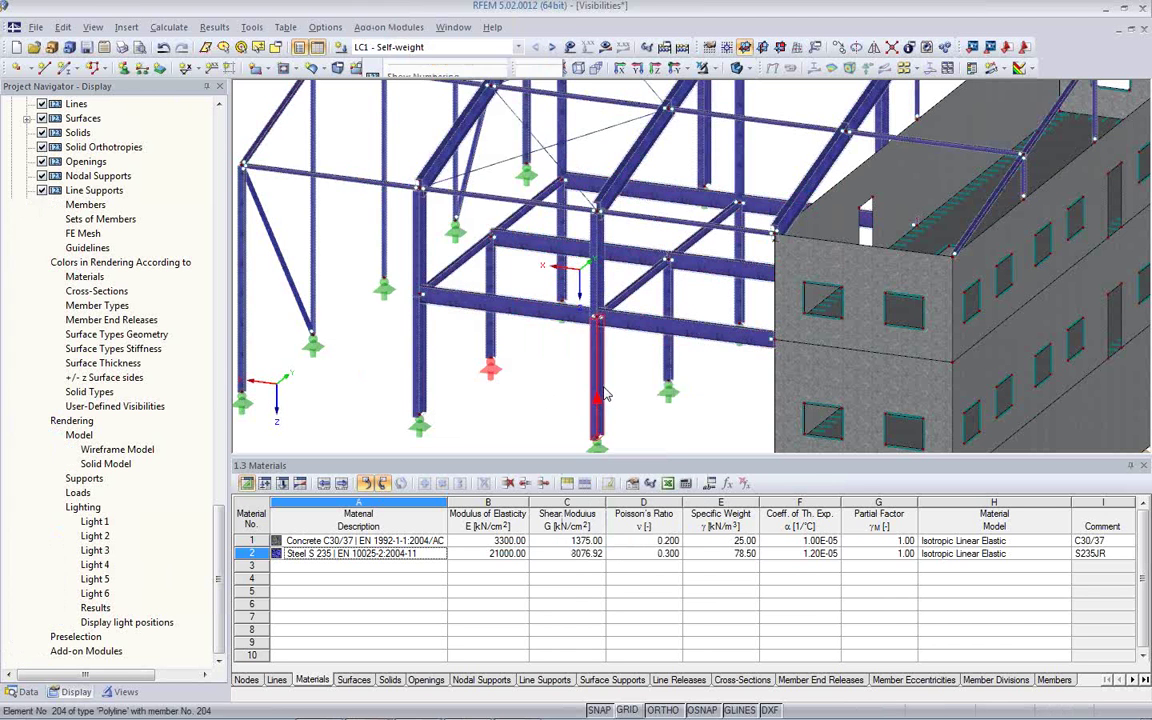
scroll(430, 387, "up", 3)
scroll(372, 358, "up", 4)
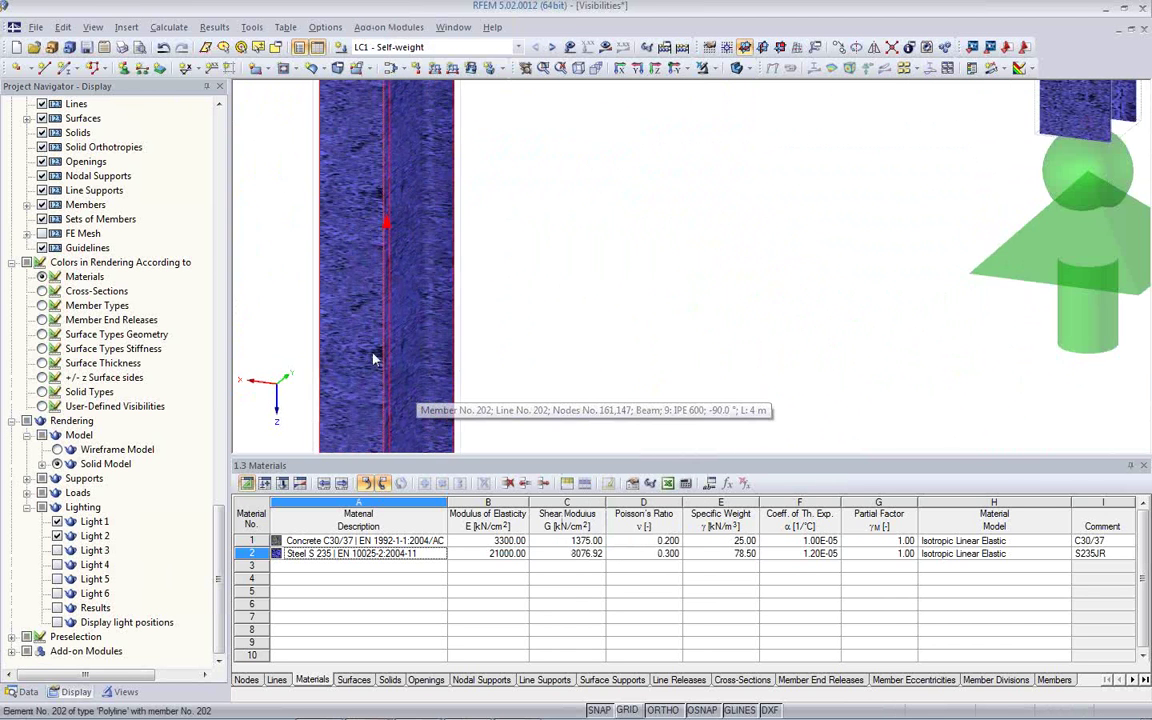
scroll(348, 386, "down", 6)
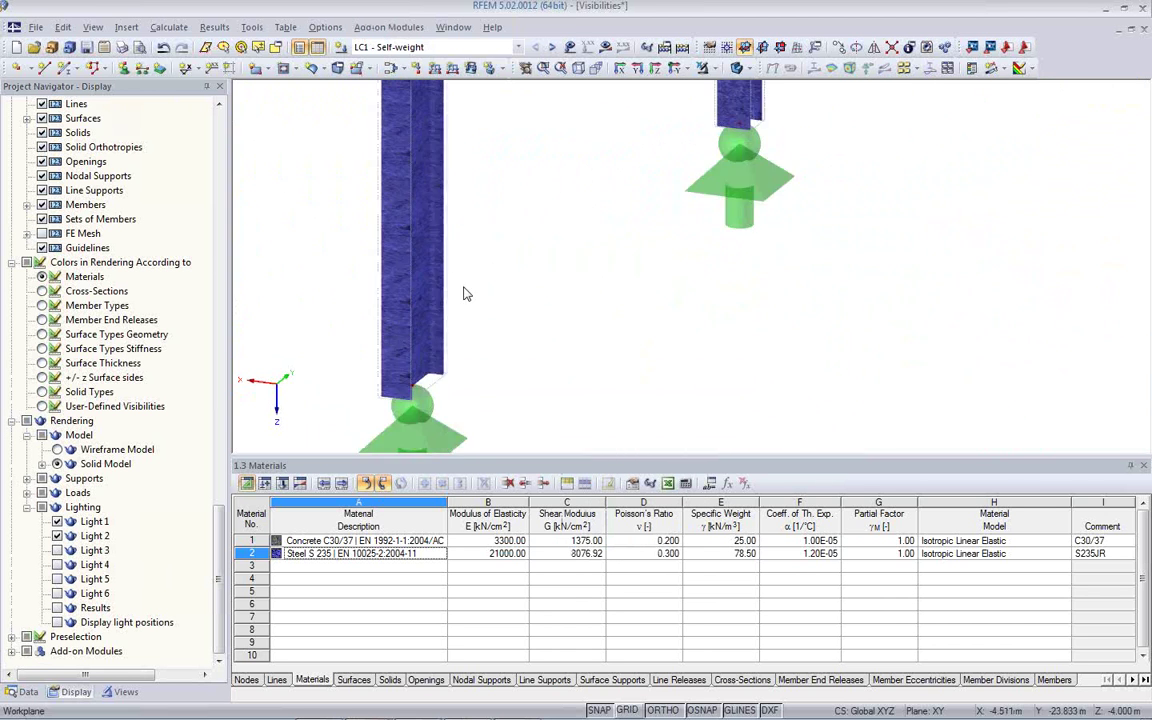
scroll(404, 375, "down", 8)
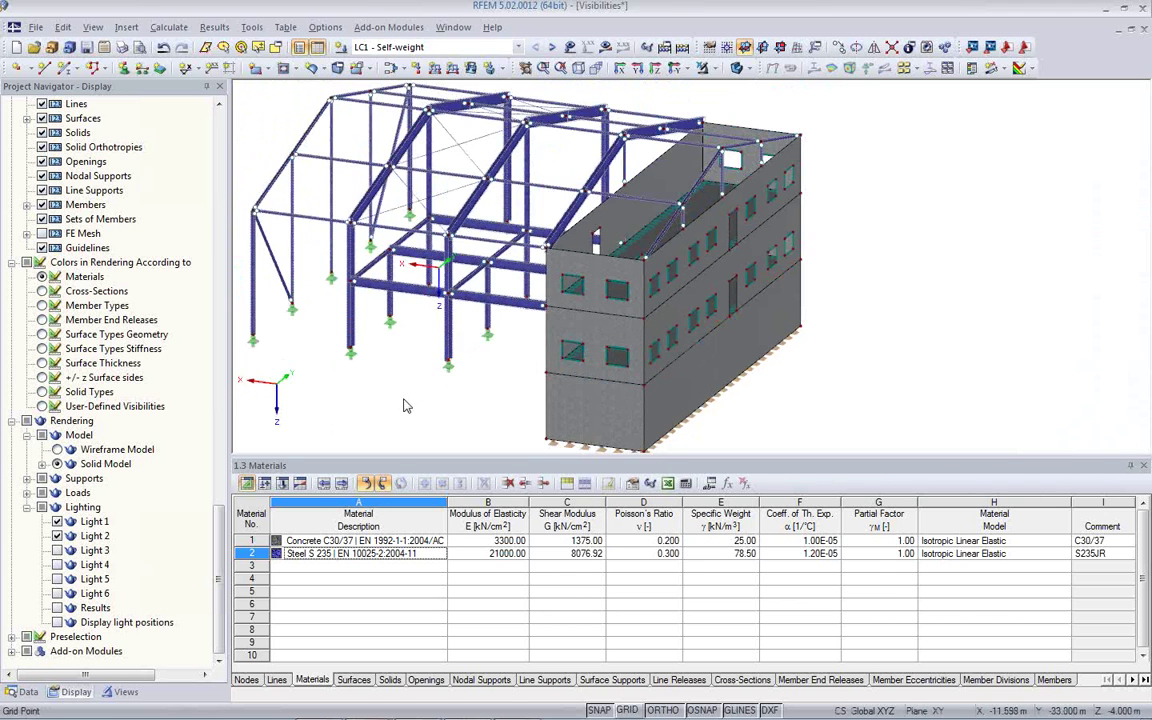
Set the colors in graphics back to be assigned according to cross-sections
right_click(405, 400)
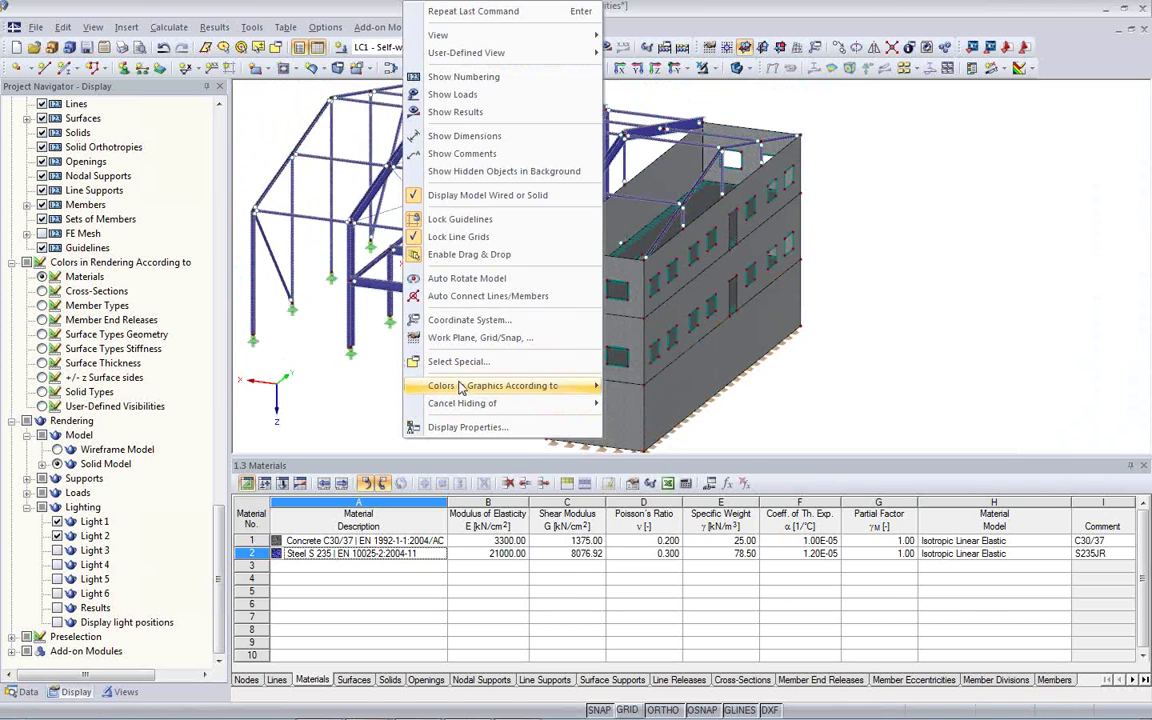
mouse_move(461, 388)
left_click(655, 404)
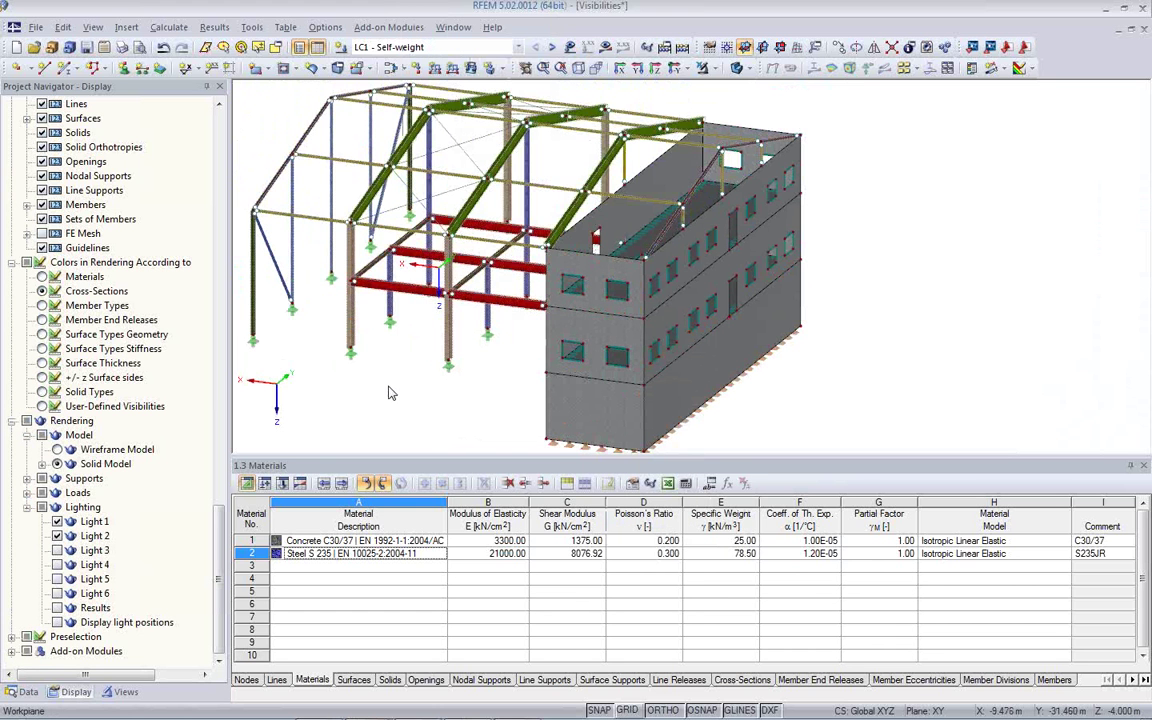
left_click(405, 541)
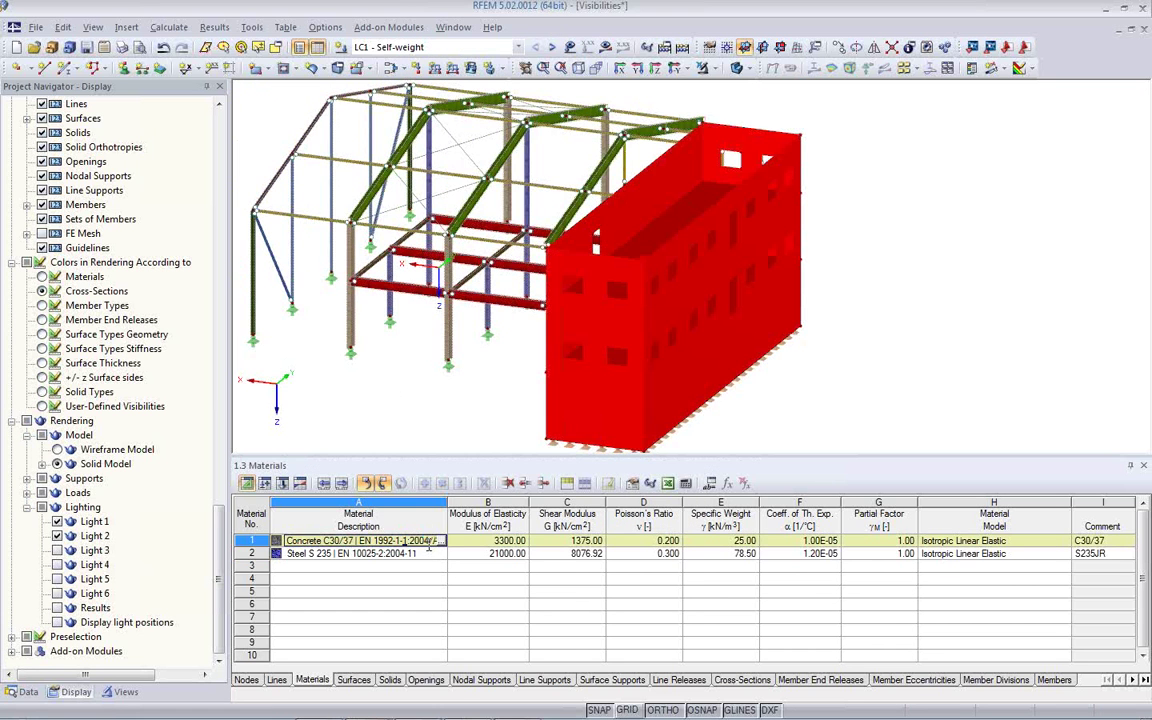
key("F7")
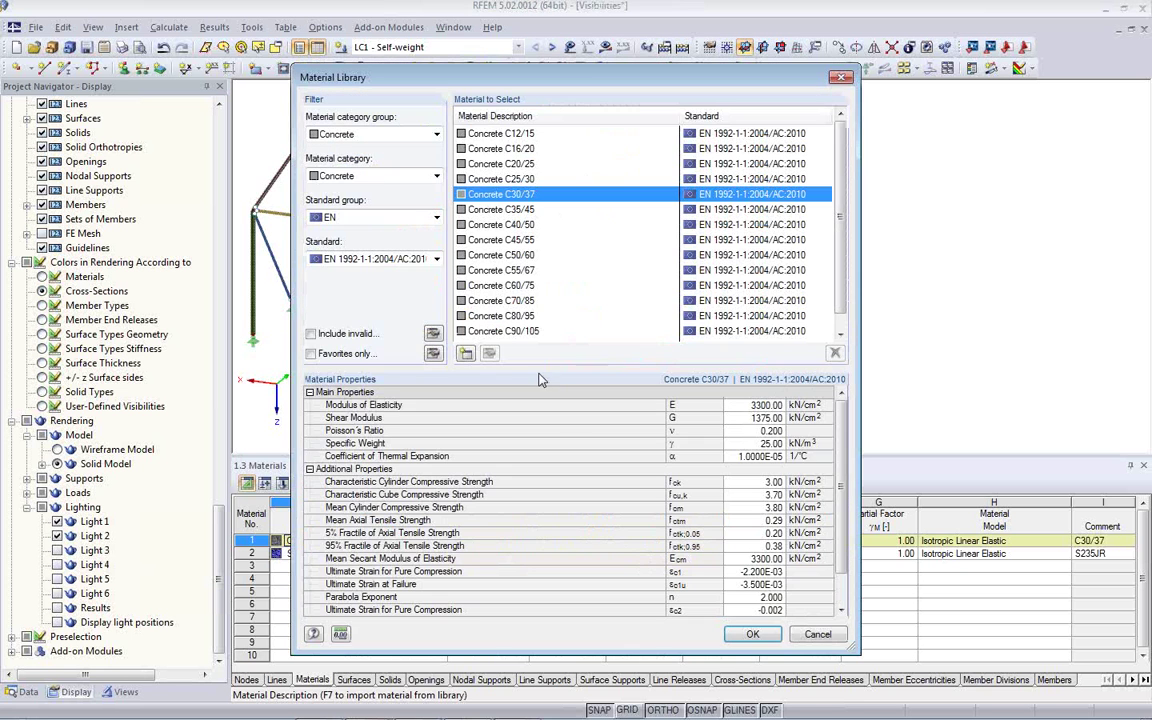
left_click(800, 638)
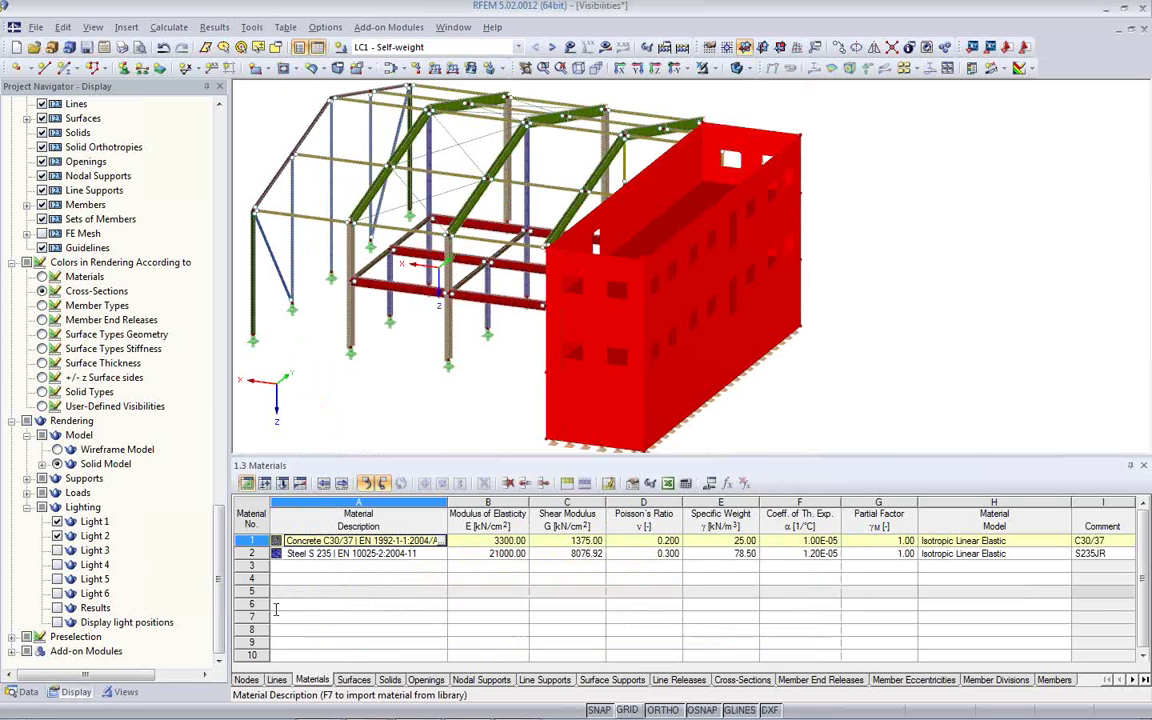
Disable the display of textures in the solid model through the color and texture settings of material Concrete C30/37
left_click(22, 691)
scroll(155, 288, "up", 5)
scroll(108, 272, "up", 2)
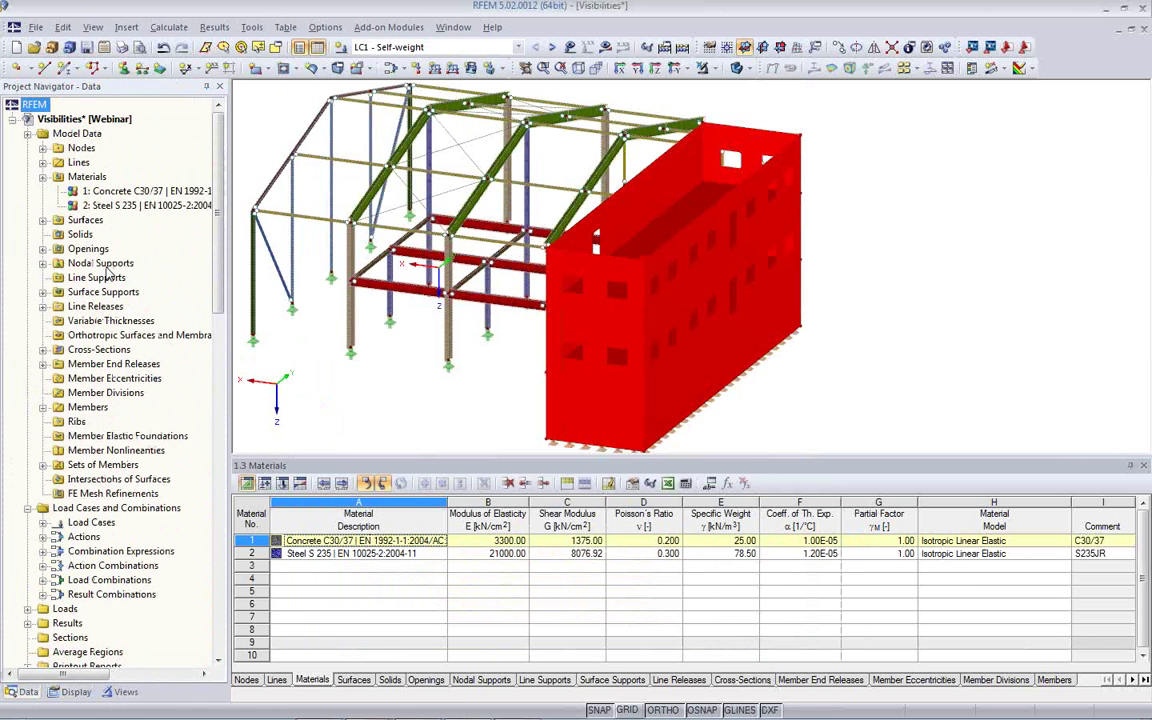
double_click(105, 190)
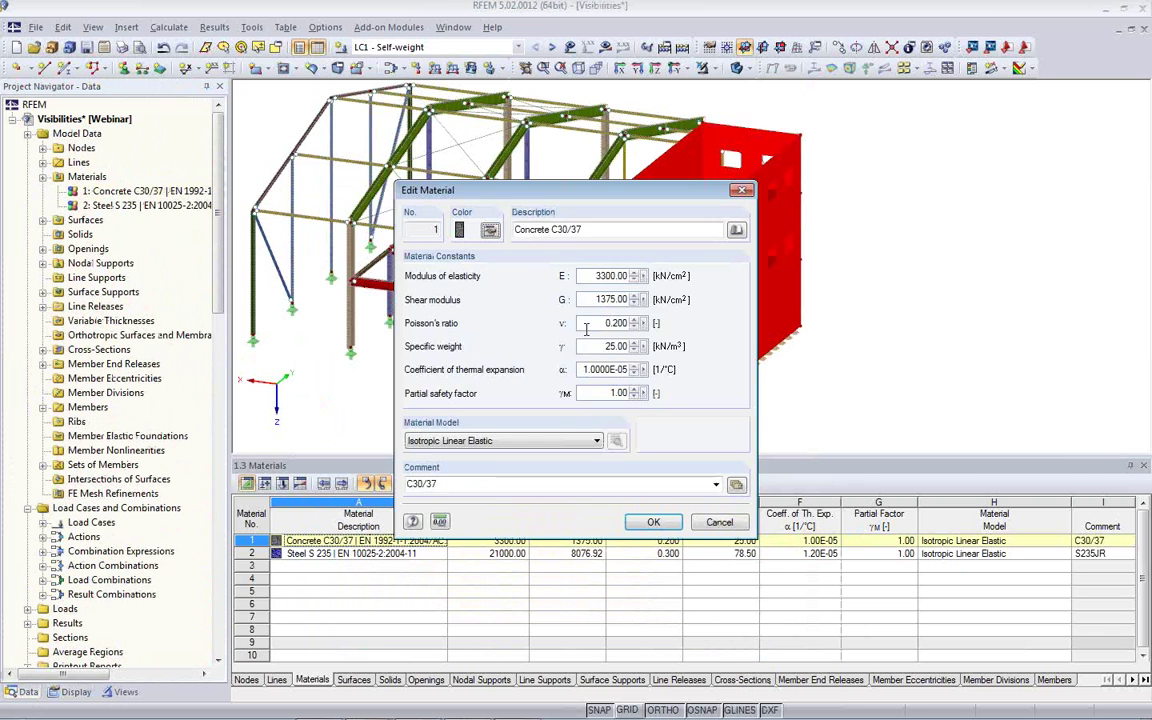
left_click(489, 231)
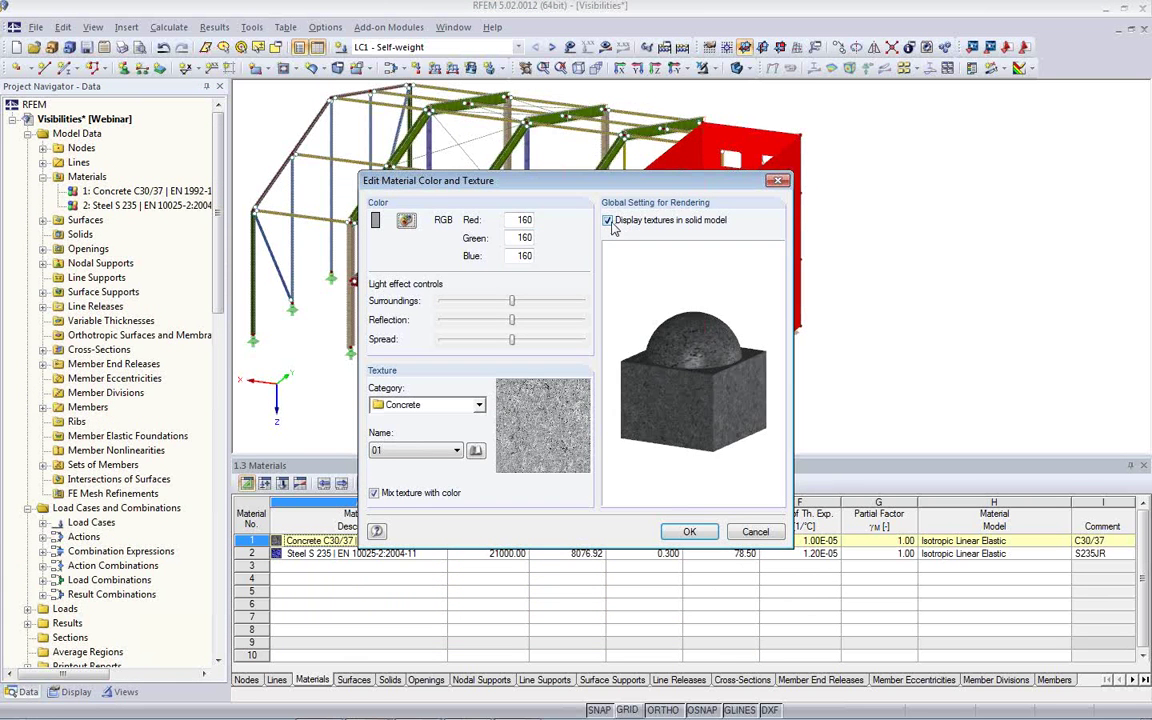
left_click(609, 222)
left_click(689, 531)
left_click(660, 522)
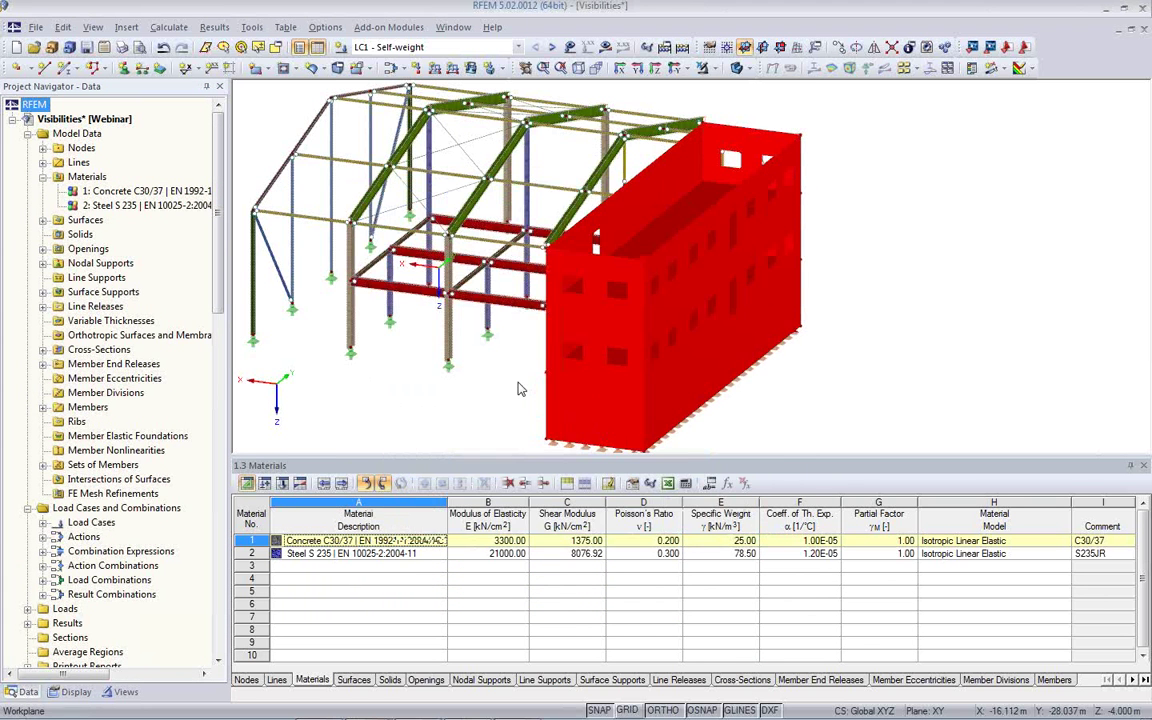
left_click(518, 390)
middle_click_drag(490, 394, 417, 398)
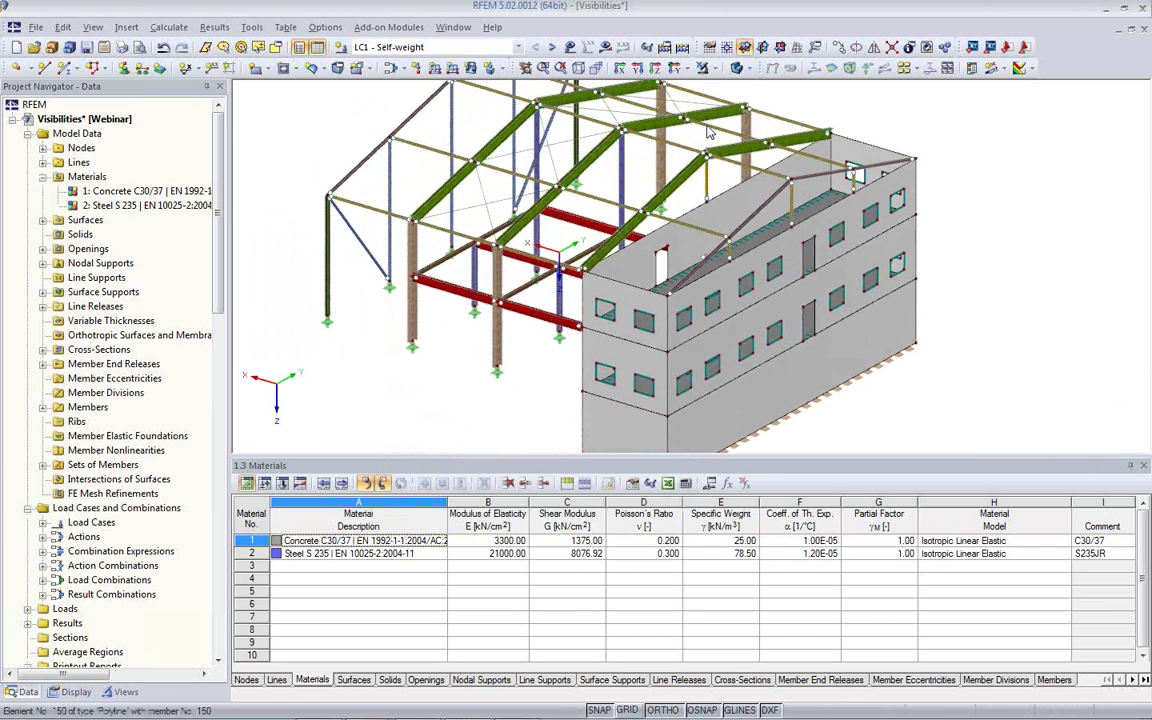
Close the materials table and switch the model display from solid through transparent to wireframe
left_click(735, 69)
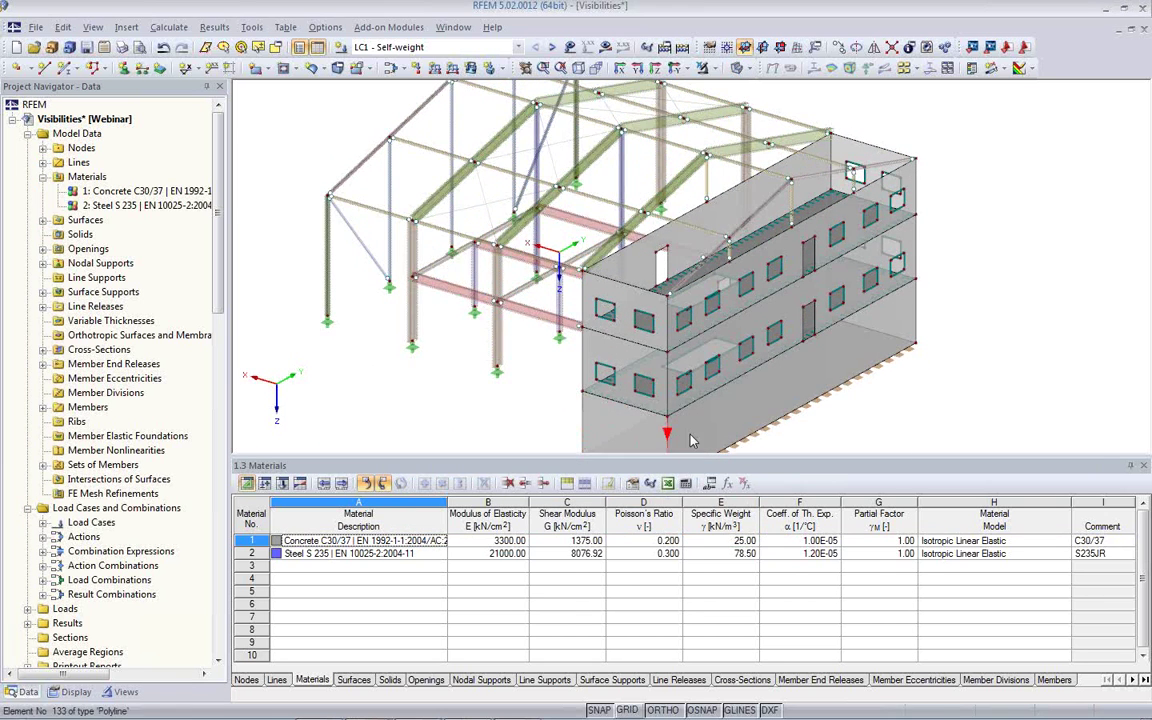
left_click(1144, 466)
middle_click_drag(399, 465, 784, 532, "ctrl")
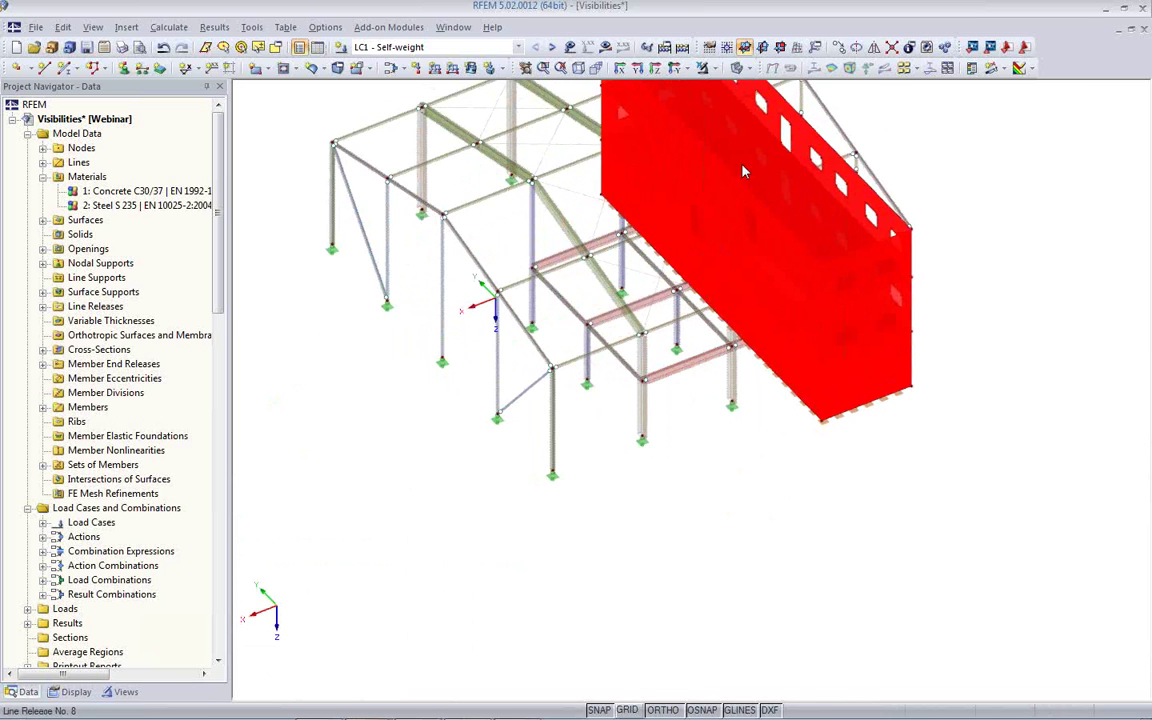
left_click(737, 69)
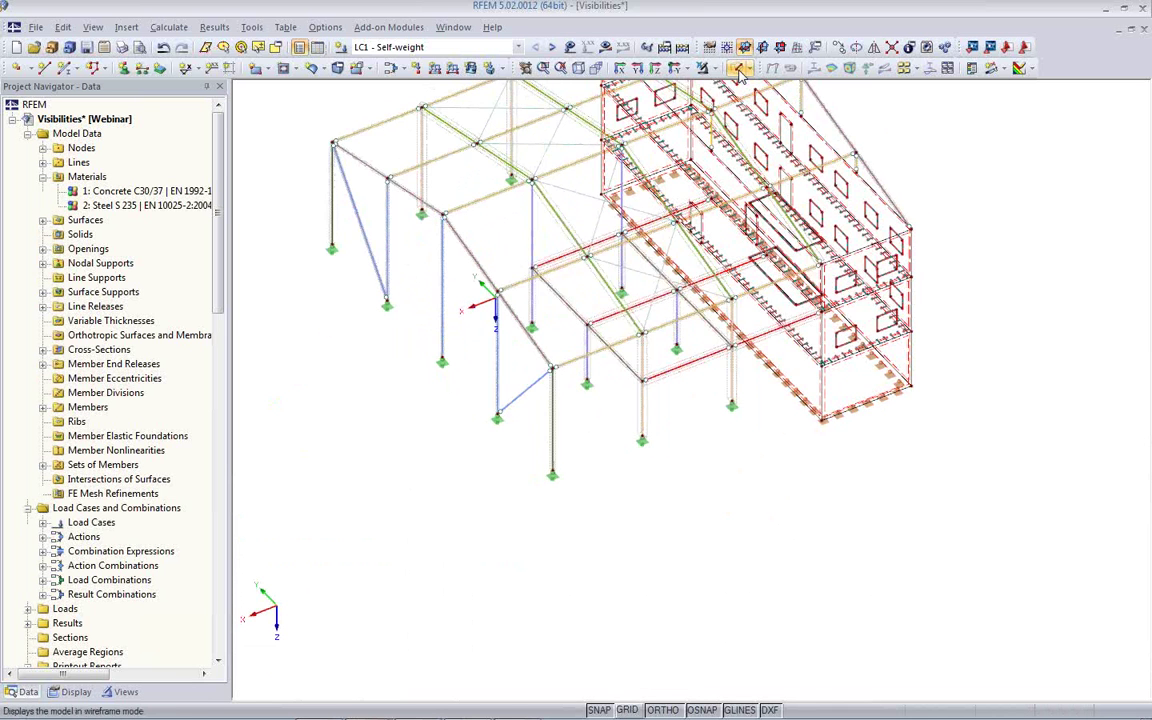
middle_click_drag(568, 338, 557, 472)
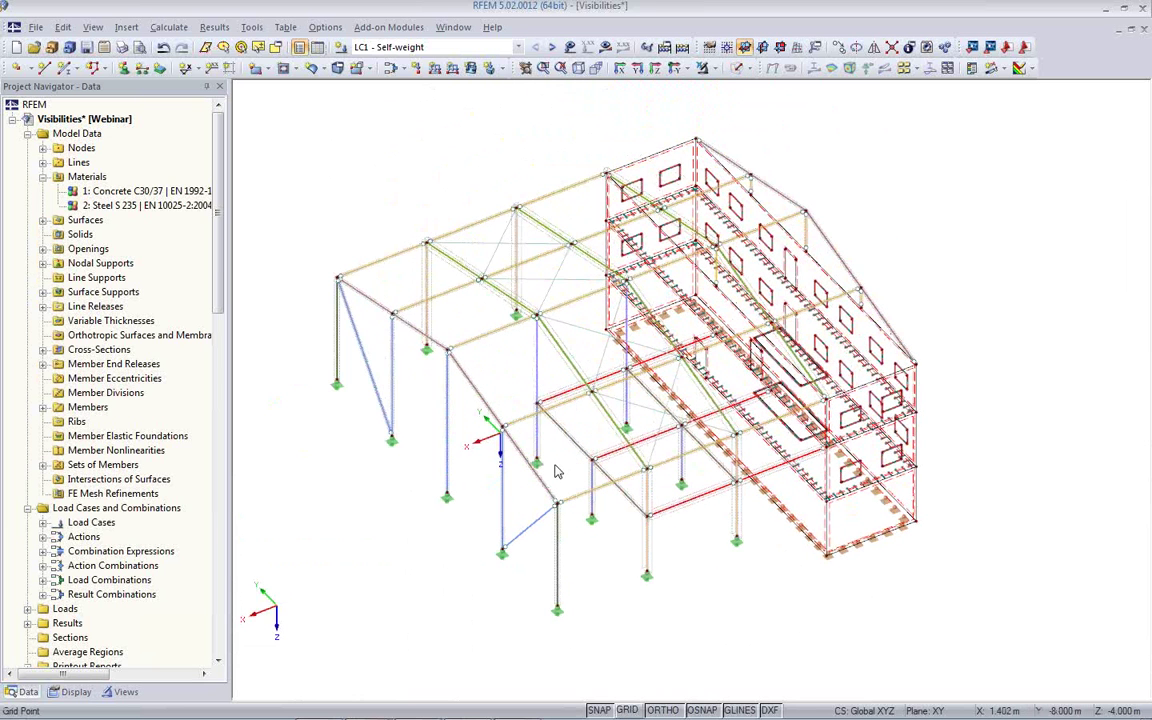
Activate the user-defined/generated visibilities with Axis A as the only selected user-defined group
left_click(120, 691)
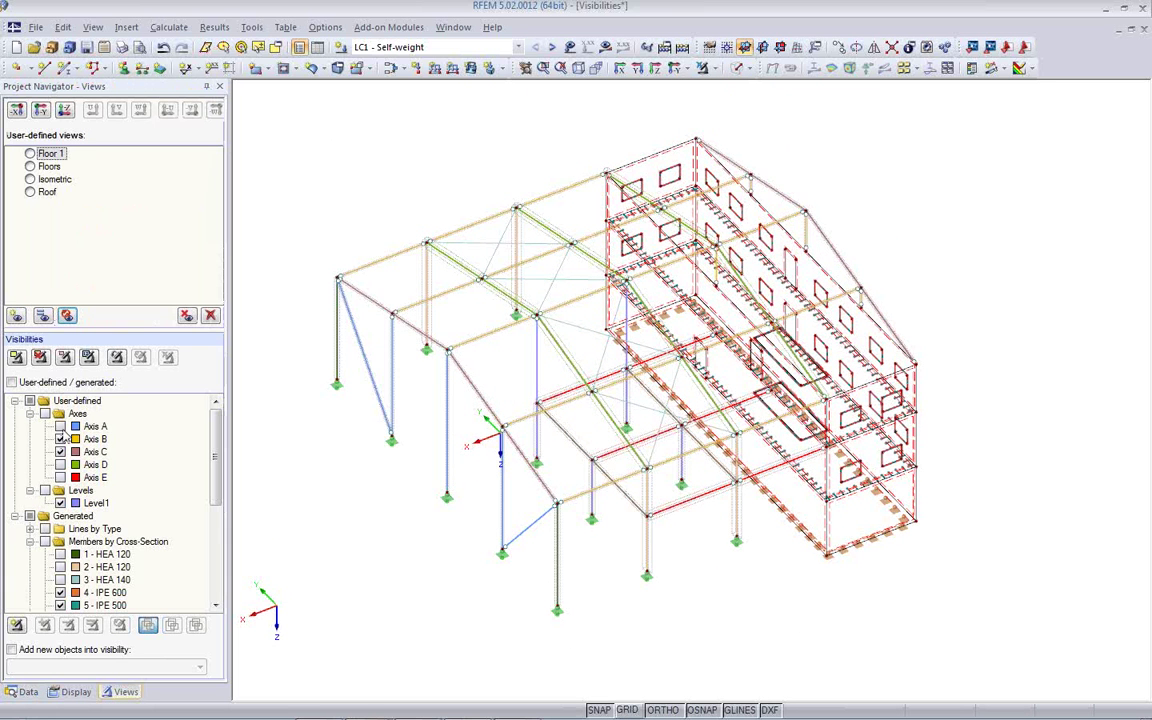
left_click(60, 430)
left_click(56, 405)
left_click(56, 412)
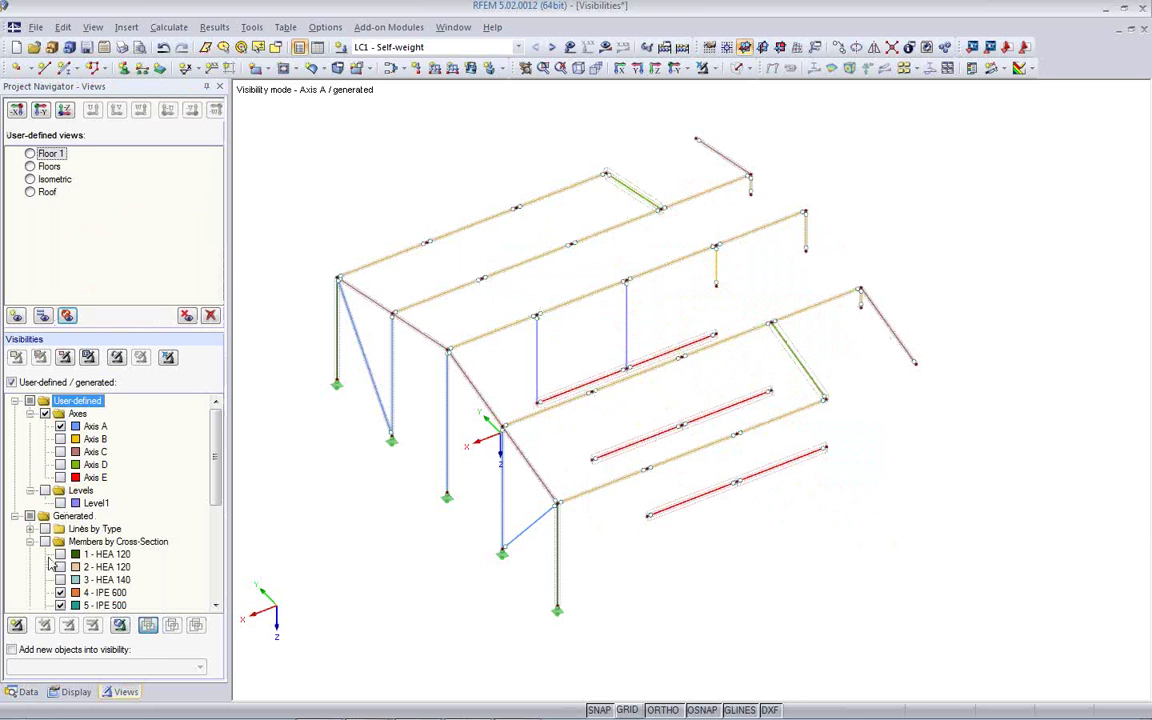
Deselect the generated Members by Release visibility so that only the Axis A frame is shown
mouse_move(384, 444)
middle_mouse_down()
mouse_move(406, 411)
mouse_move(373, 425)
middle_mouse_up()
scroll(195, 435, "down", 3)
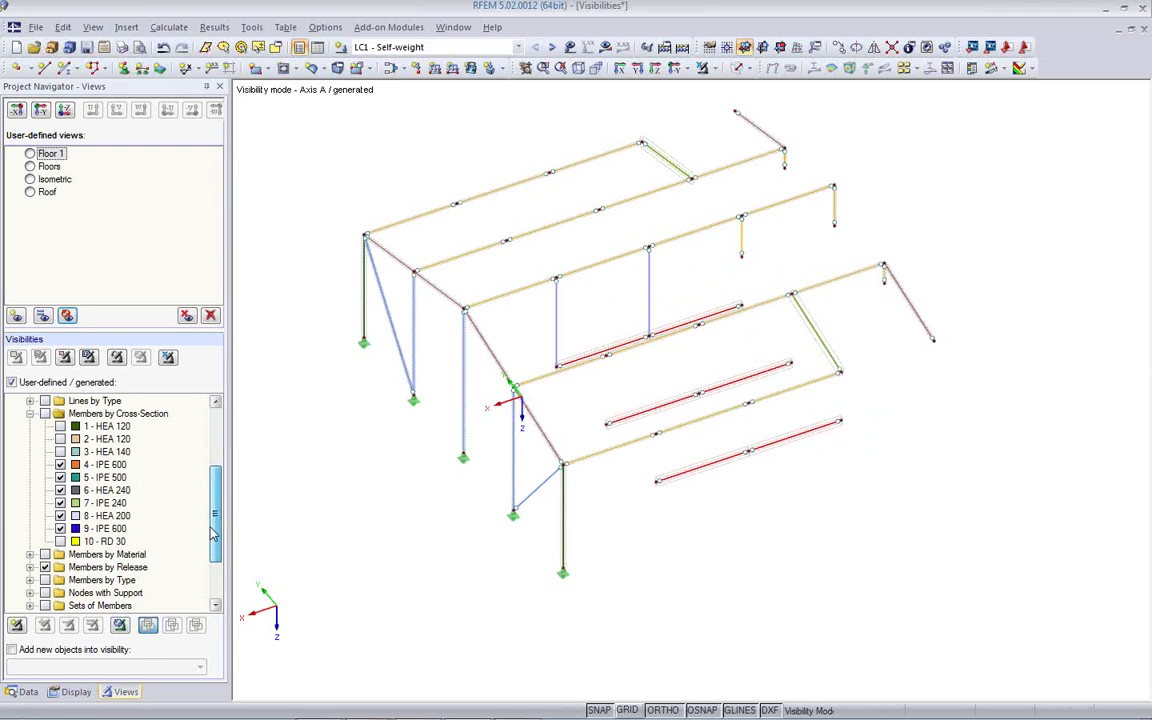
left_click(44, 567)
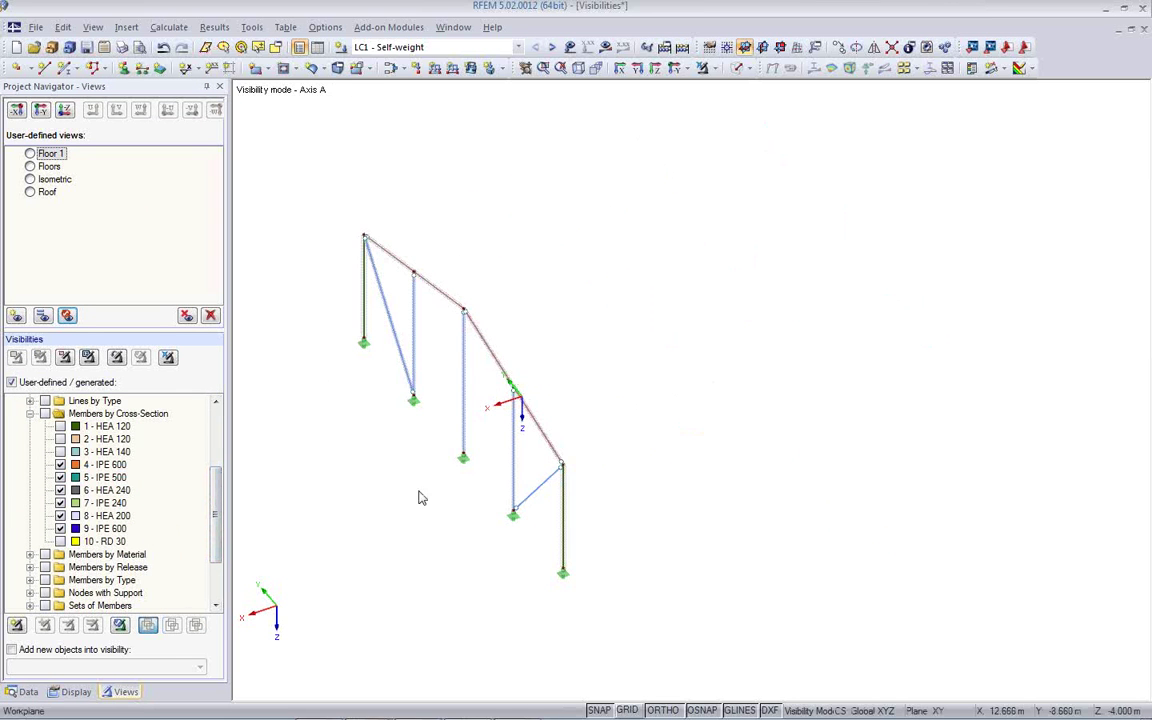
middle_click_drag(419, 496, 581, 463, "ctrl")
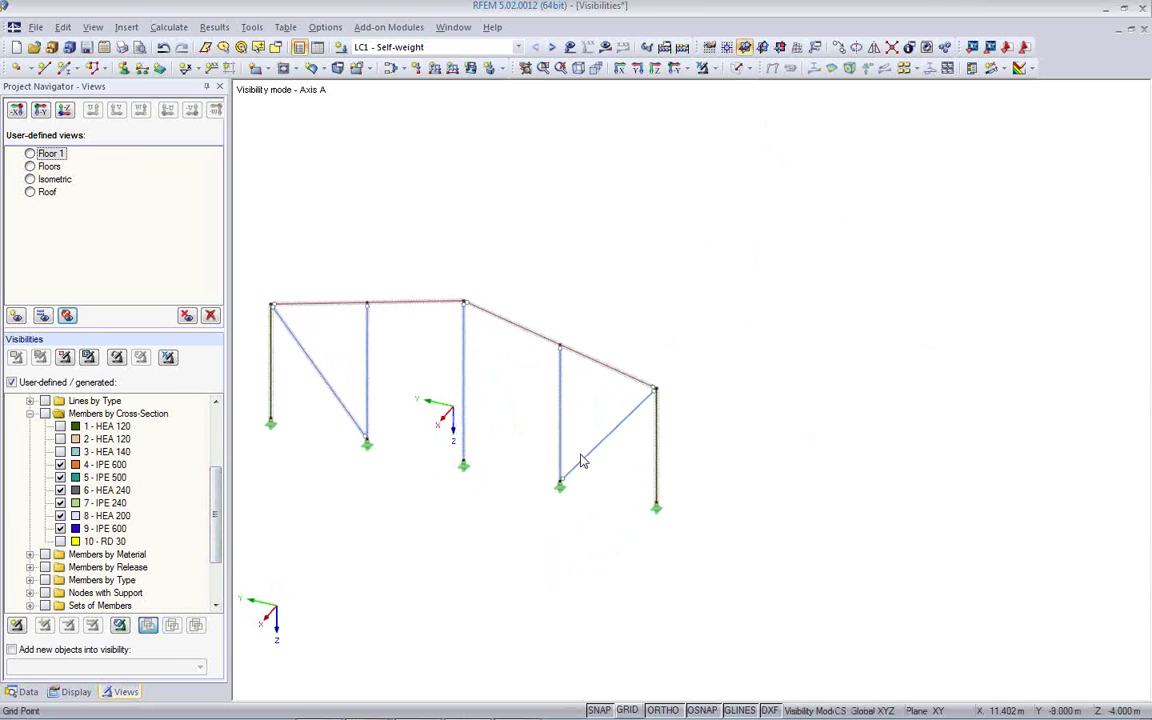
Turn off the display of sets of members for the model
left_click(72, 691)
scroll(135, 285, "up", 20)
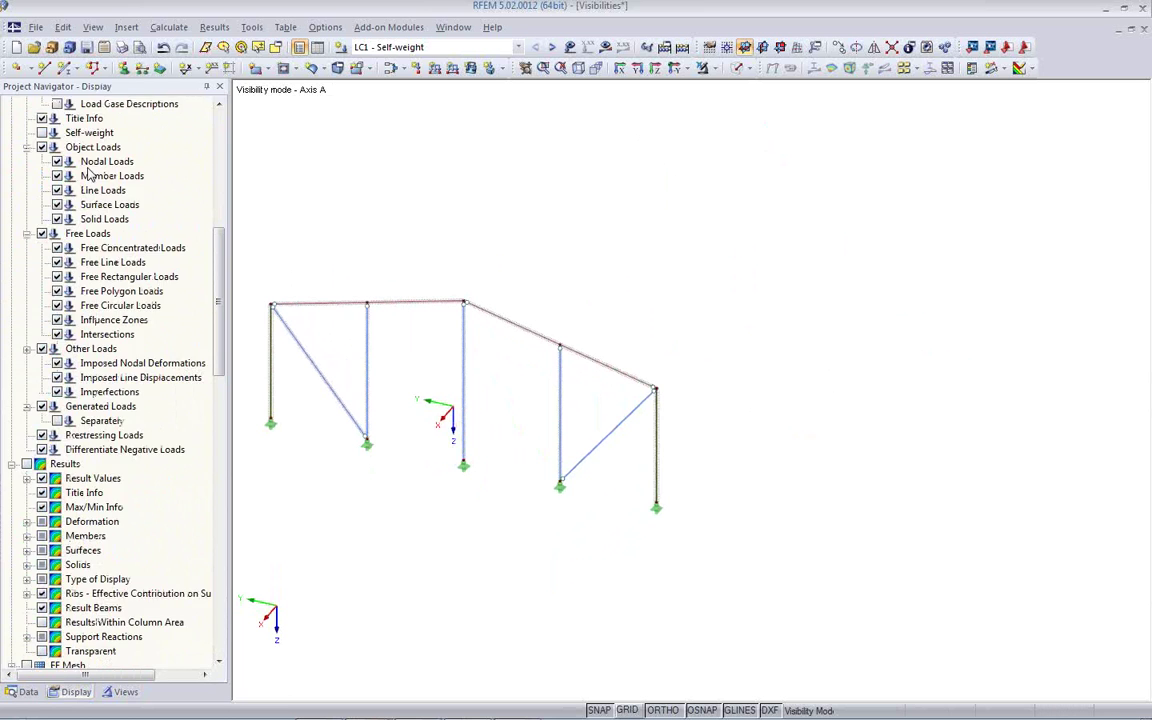
scroll(86, 177, "up", 2)
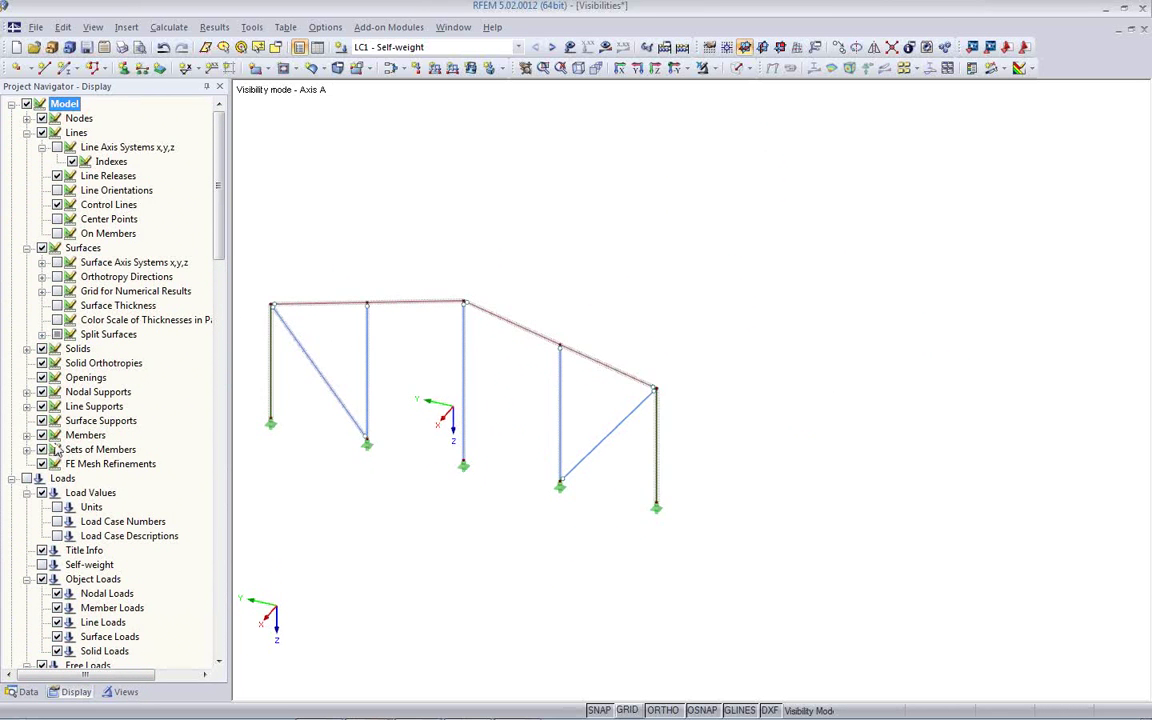
left_click(398, 475)
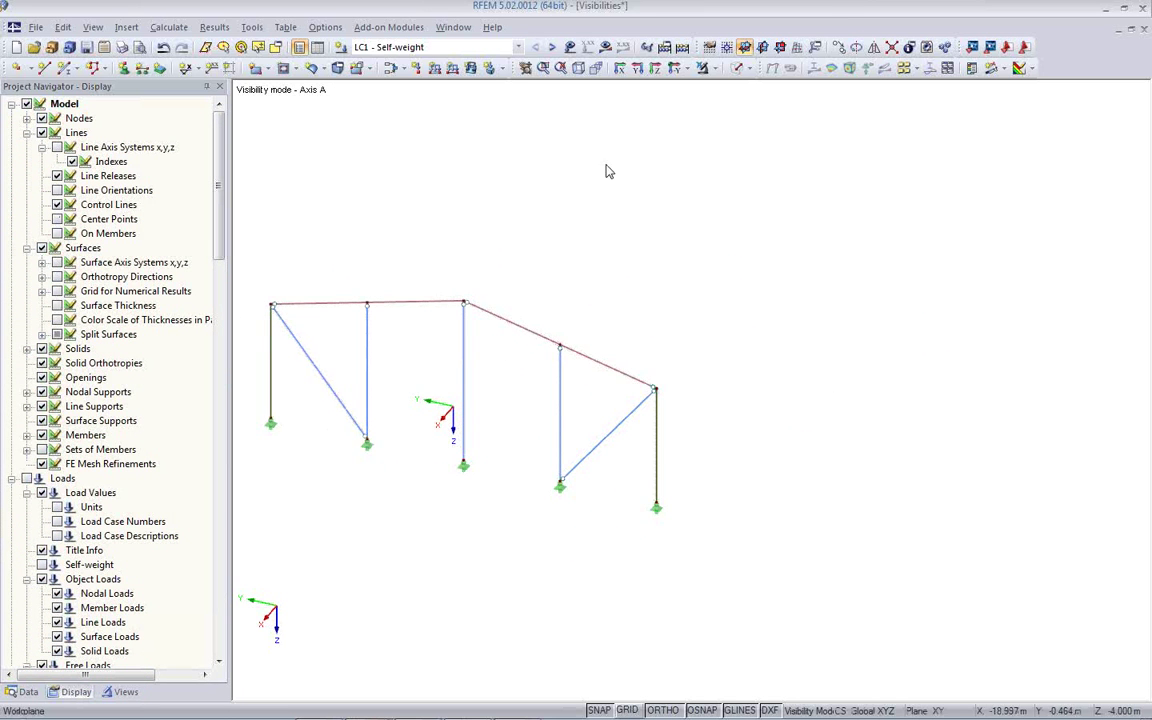
Show the Axis A frame in elevation by setting the view direction against the X-axis
left_click(675, 69)
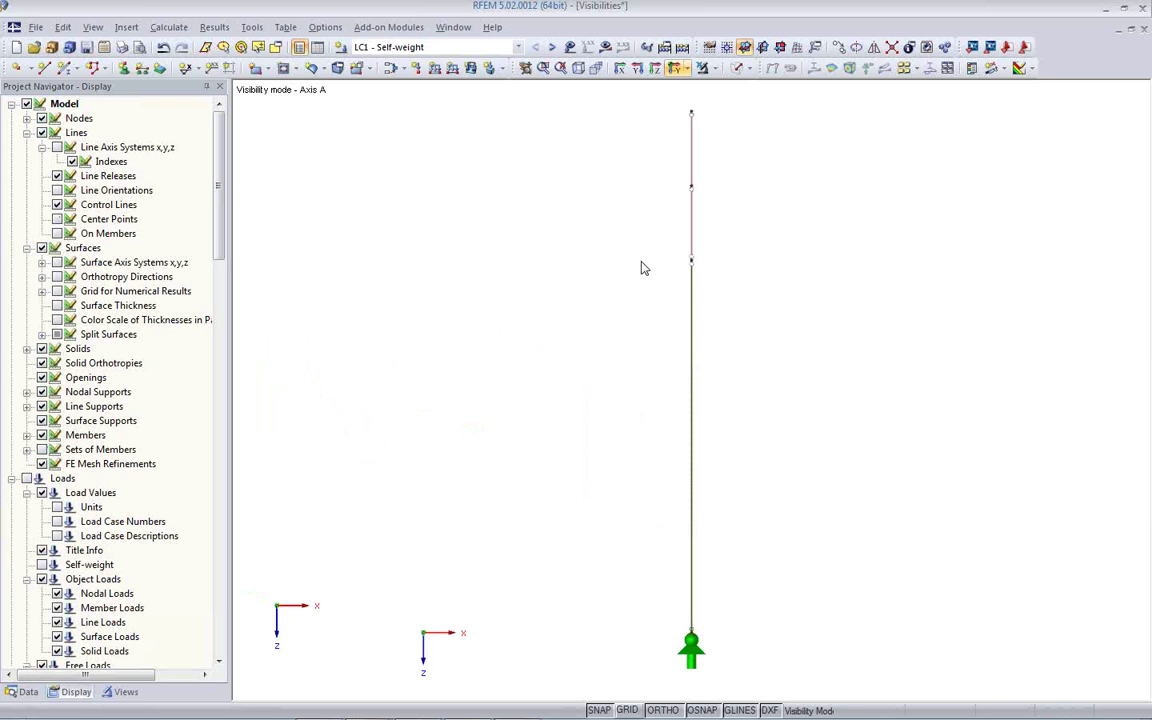
left_click(686, 68)
left_click(696, 90)
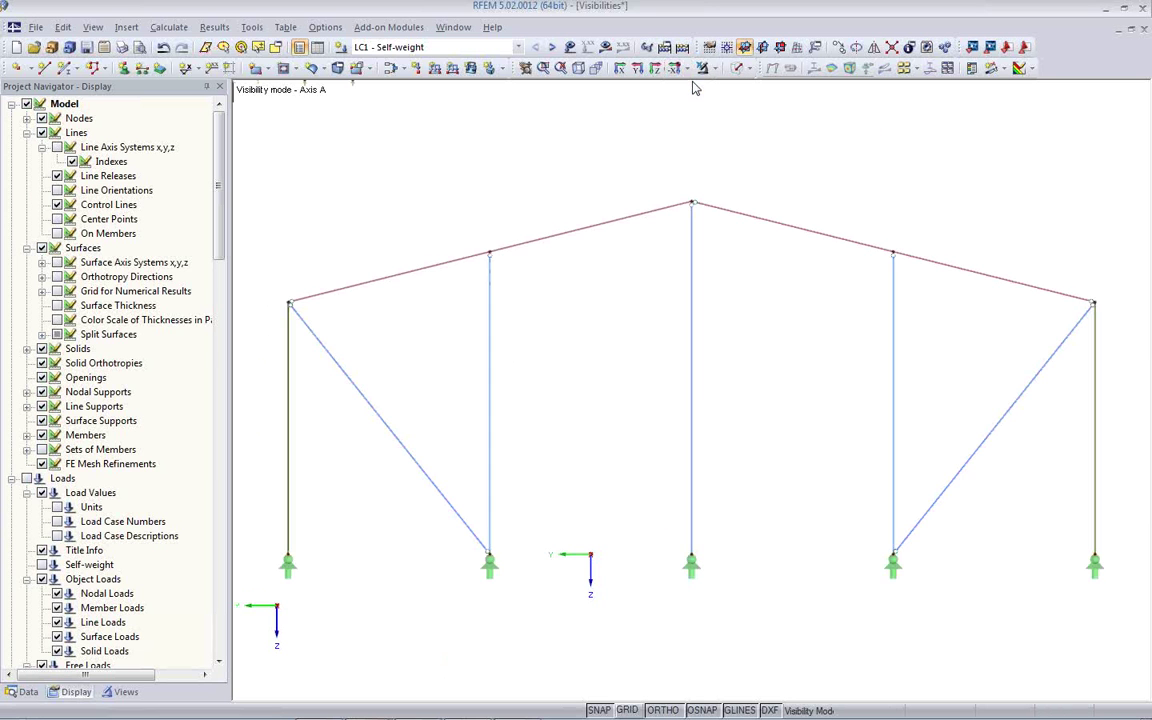
scroll(617, 275, "down", 2)
middle_click_drag(605, 330, 553, 329)
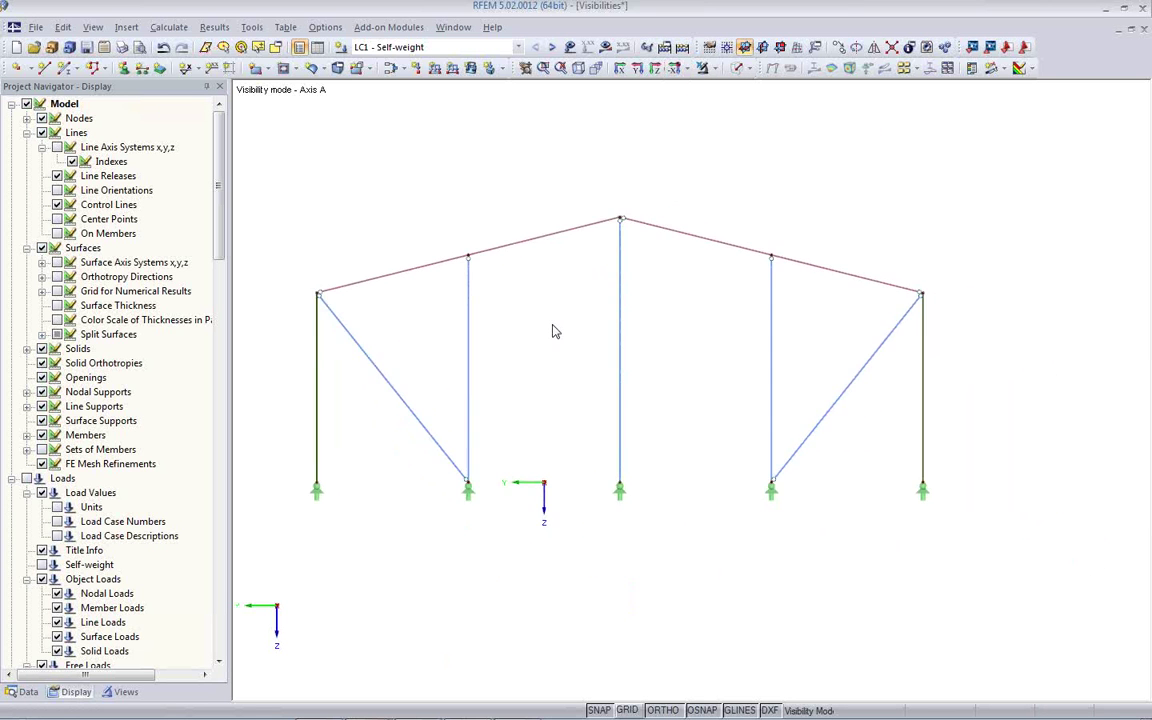
scroll(555, 332, "up", 1)
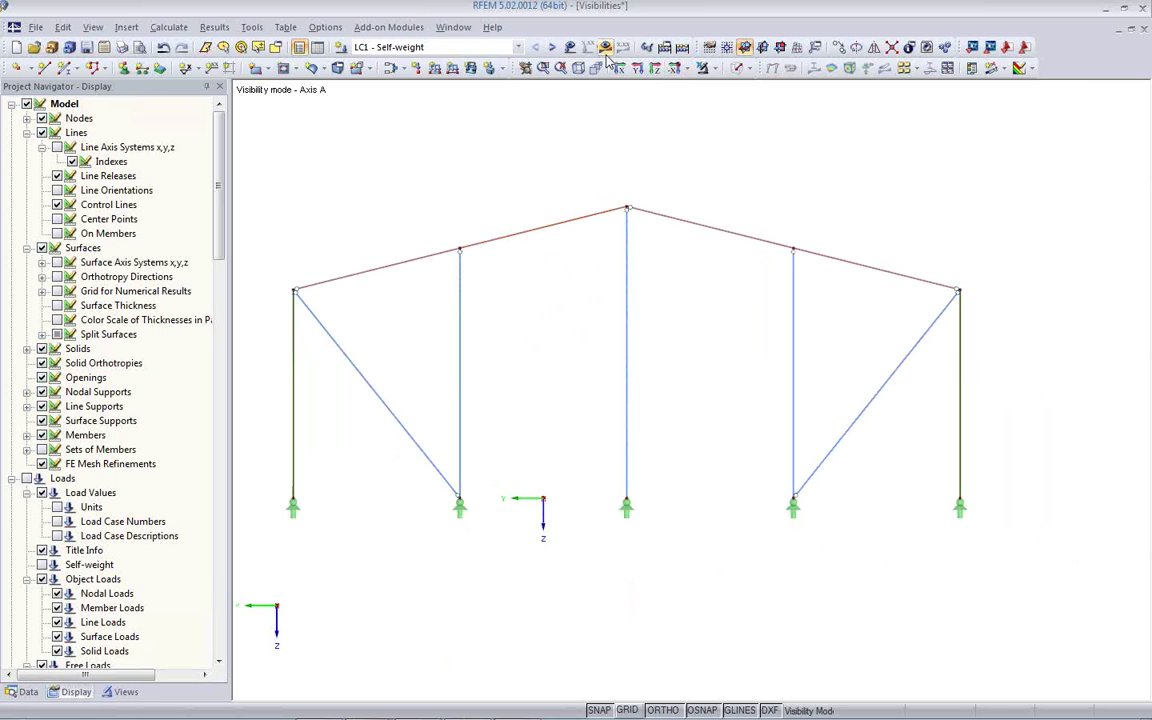
Display the results on the Axis A frame as member My moment diagrams for load combination CO1
left_click(548, 47)
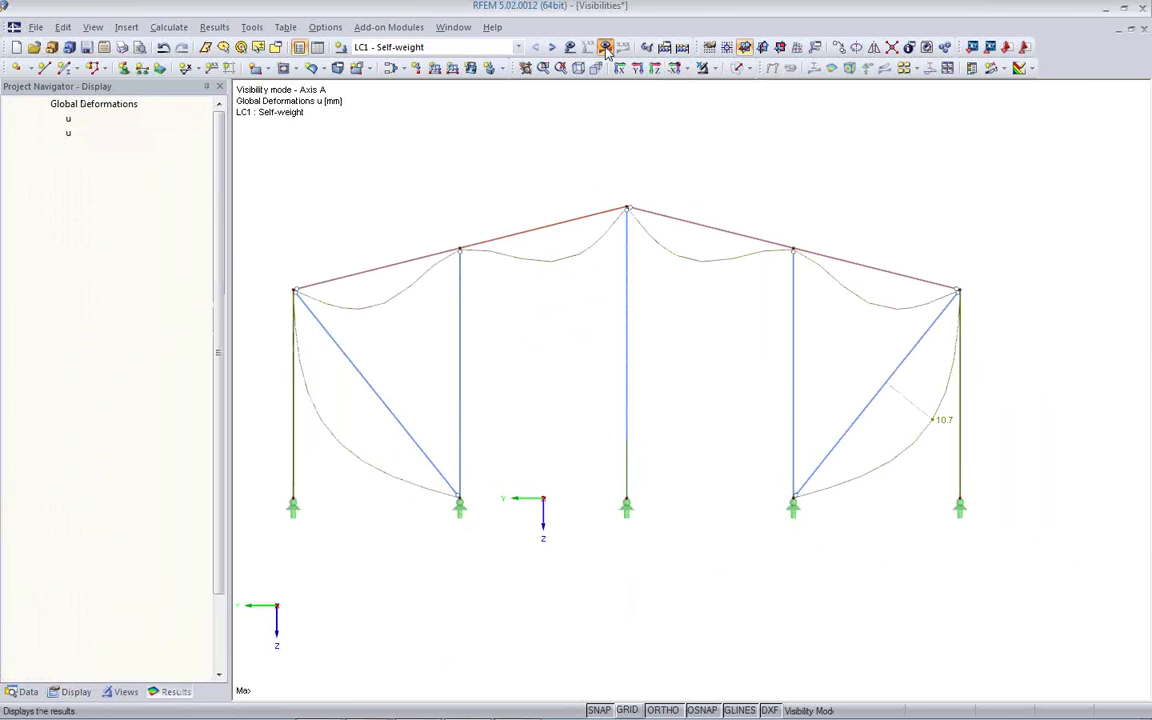
left_click(814, 68)
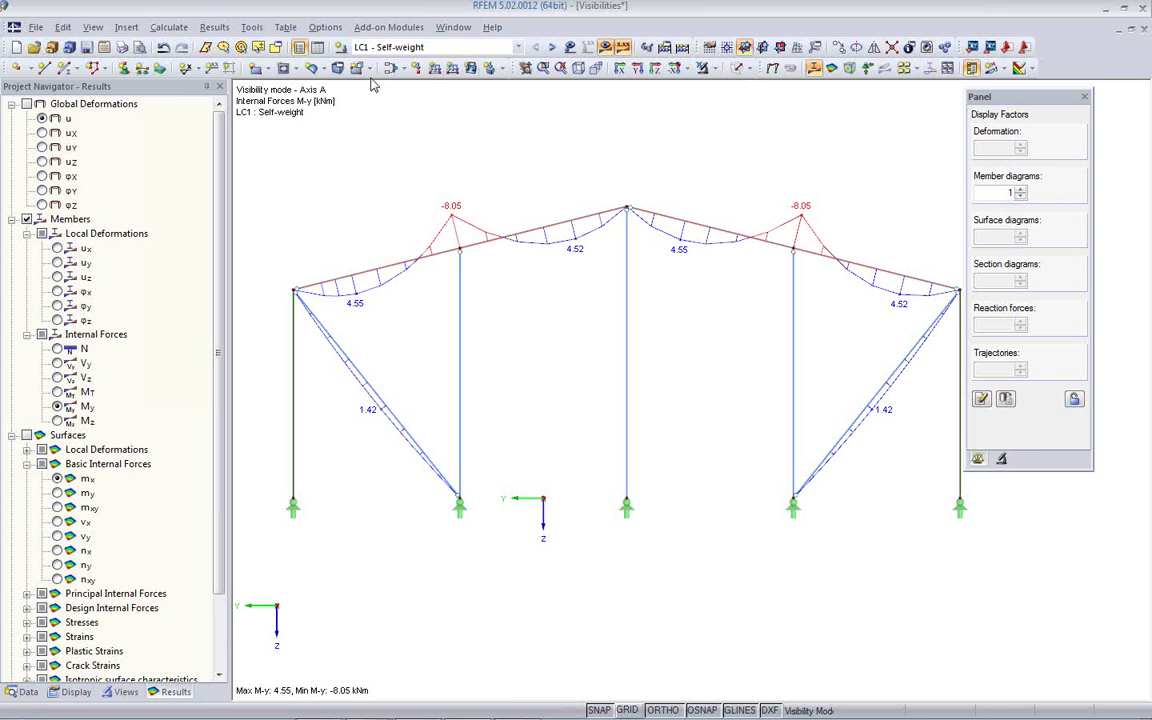
left_click(510, 48)
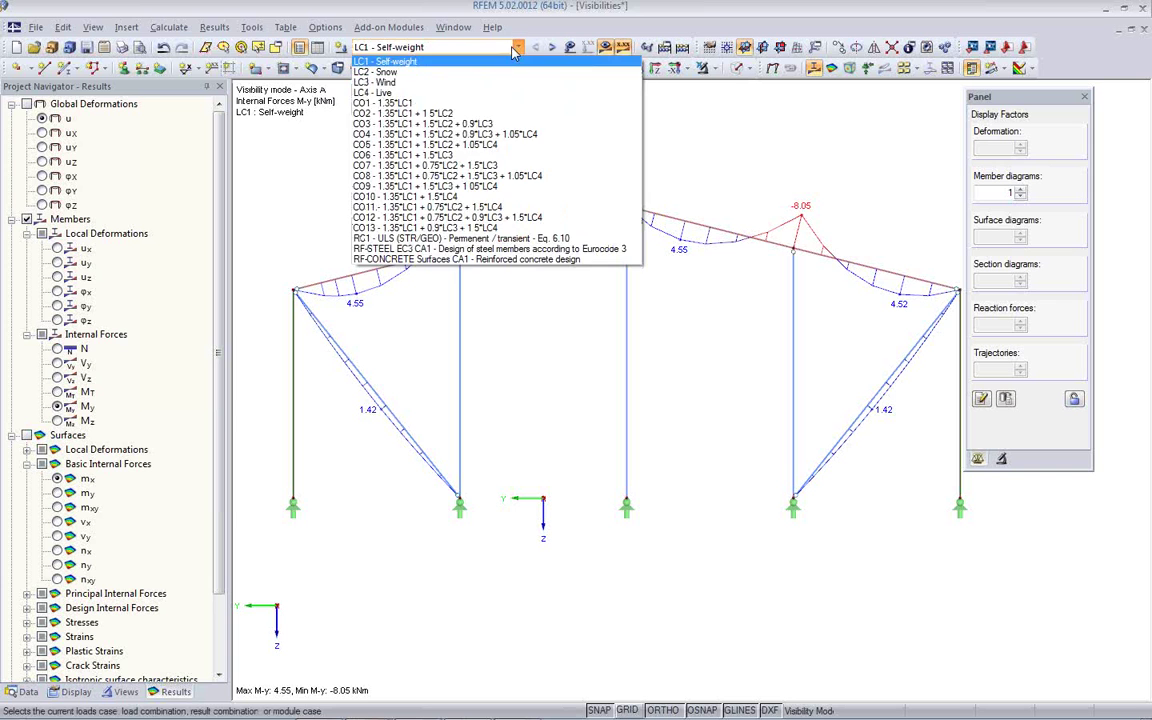
left_click(420, 113)
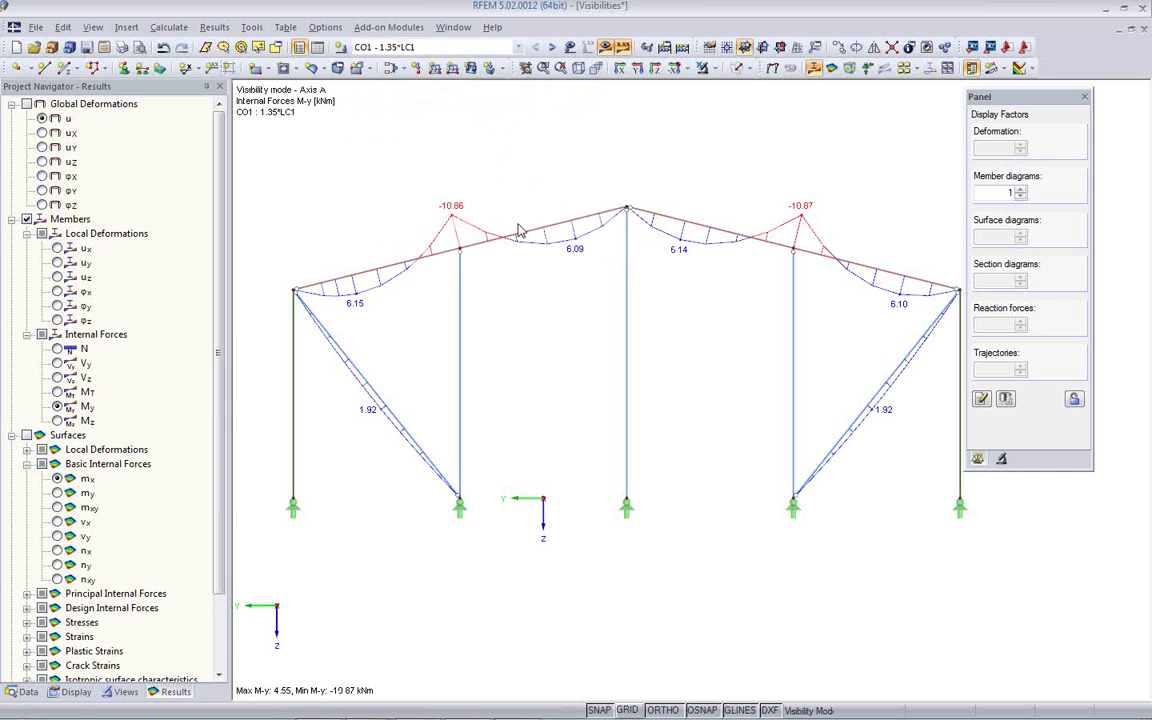
Switch to load combination CO2 and calculate the uncalculated combinations CO2, CO6 and CO10
left_click(552, 48)
left_click(605, 47)
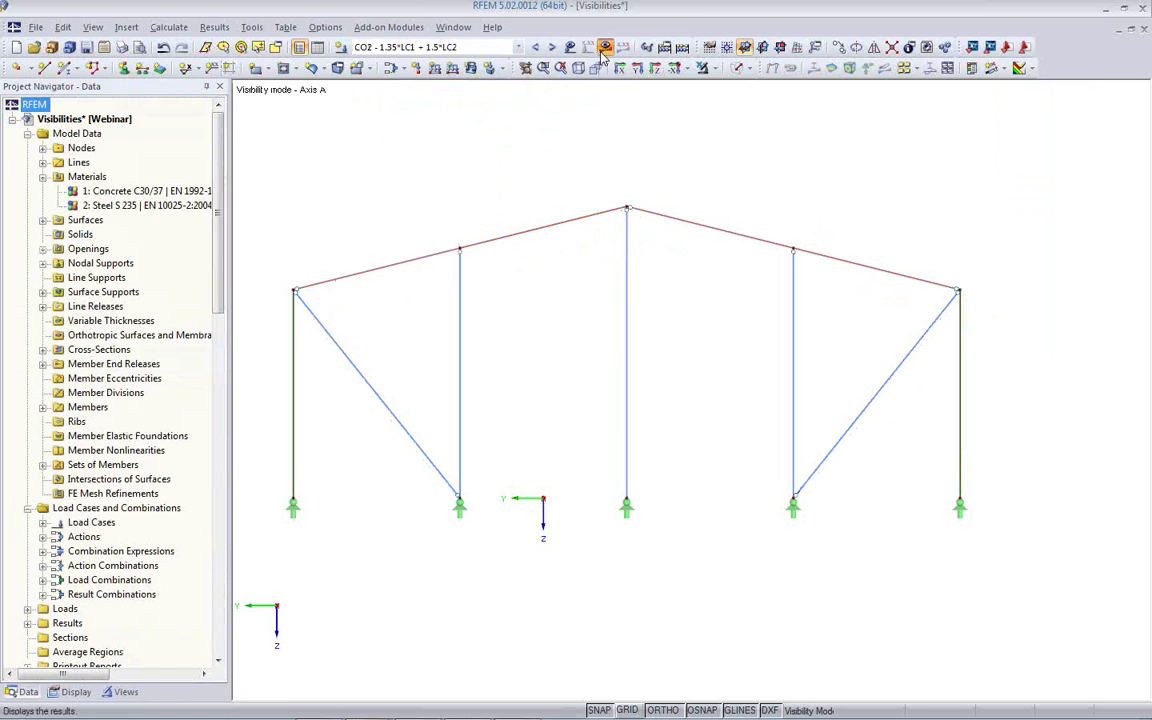
left_click(543, 368)
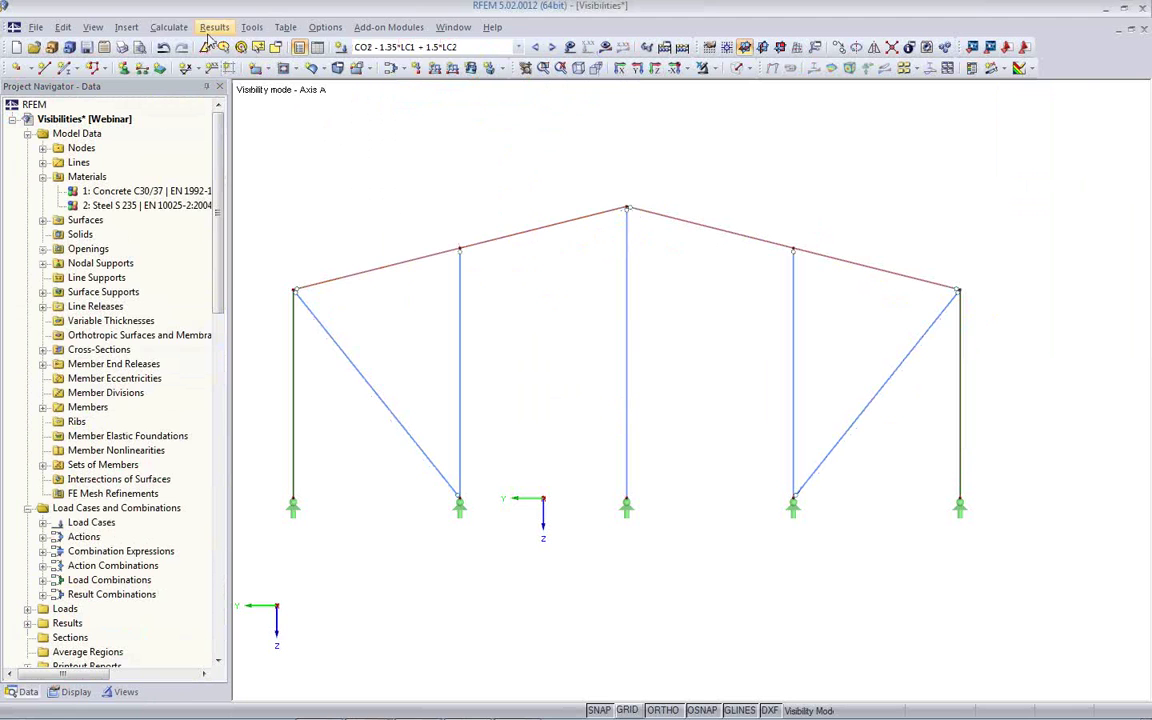
left_click(168, 27)
left_click(196, 99)
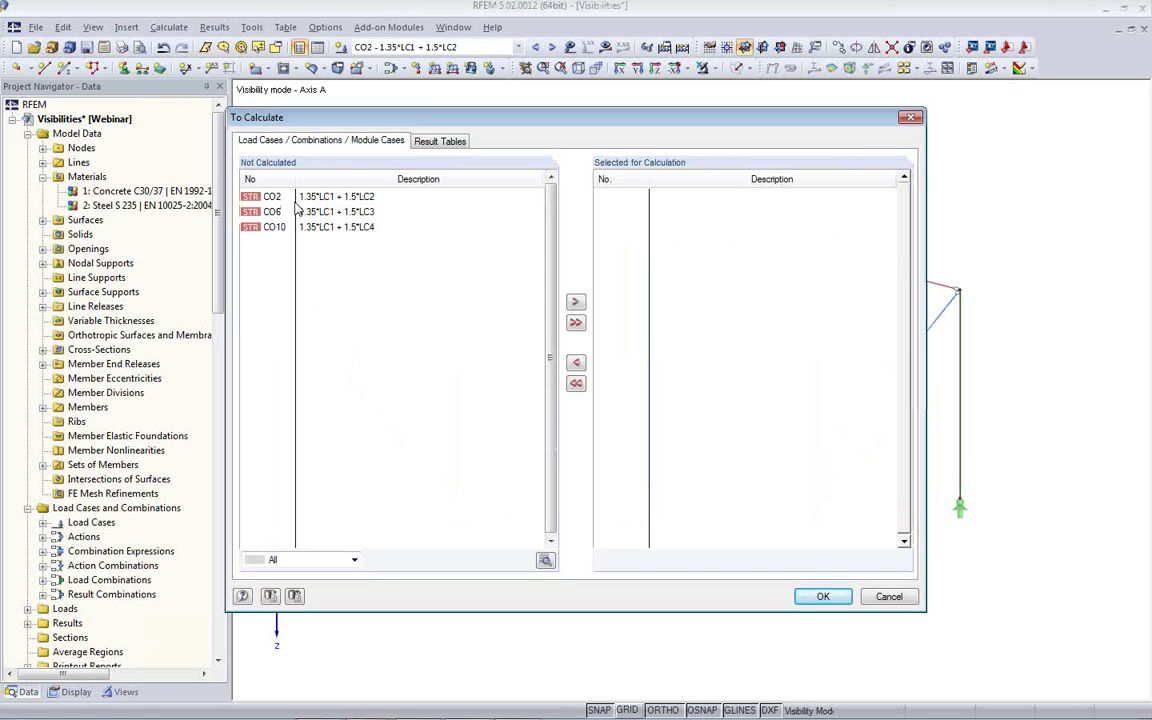
left_click(297, 197)
double_click(297, 197)
double_click(297, 197)
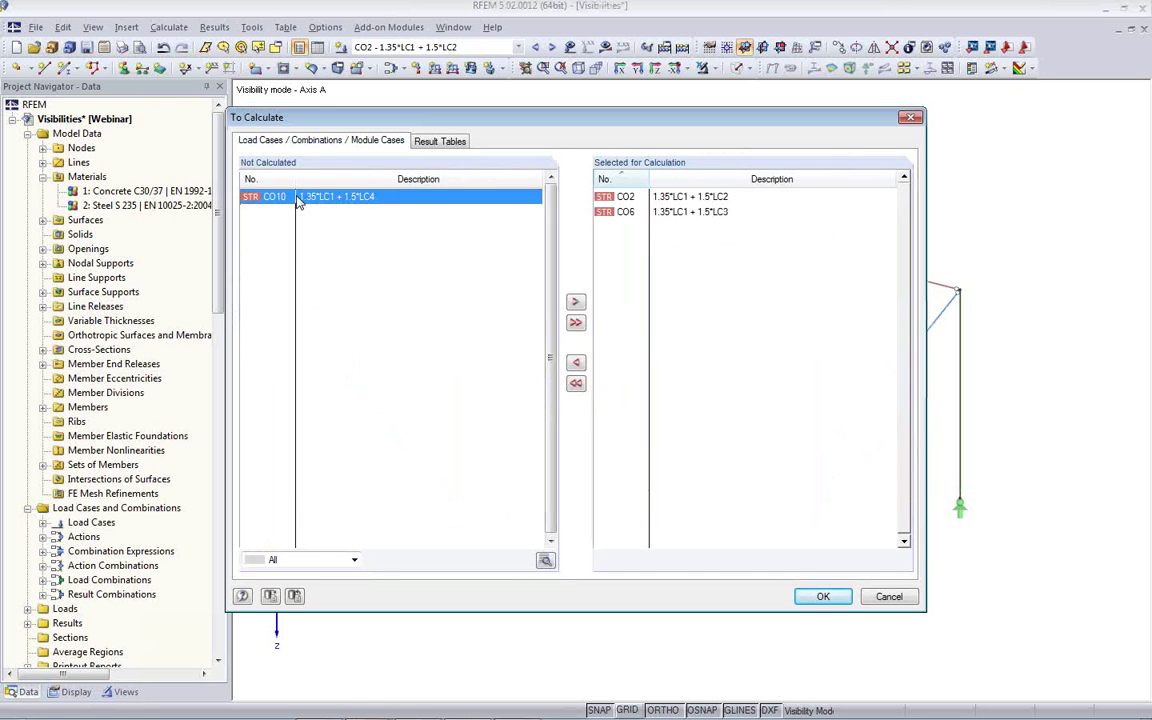
double_click(297, 197)
left_click(820, 596)
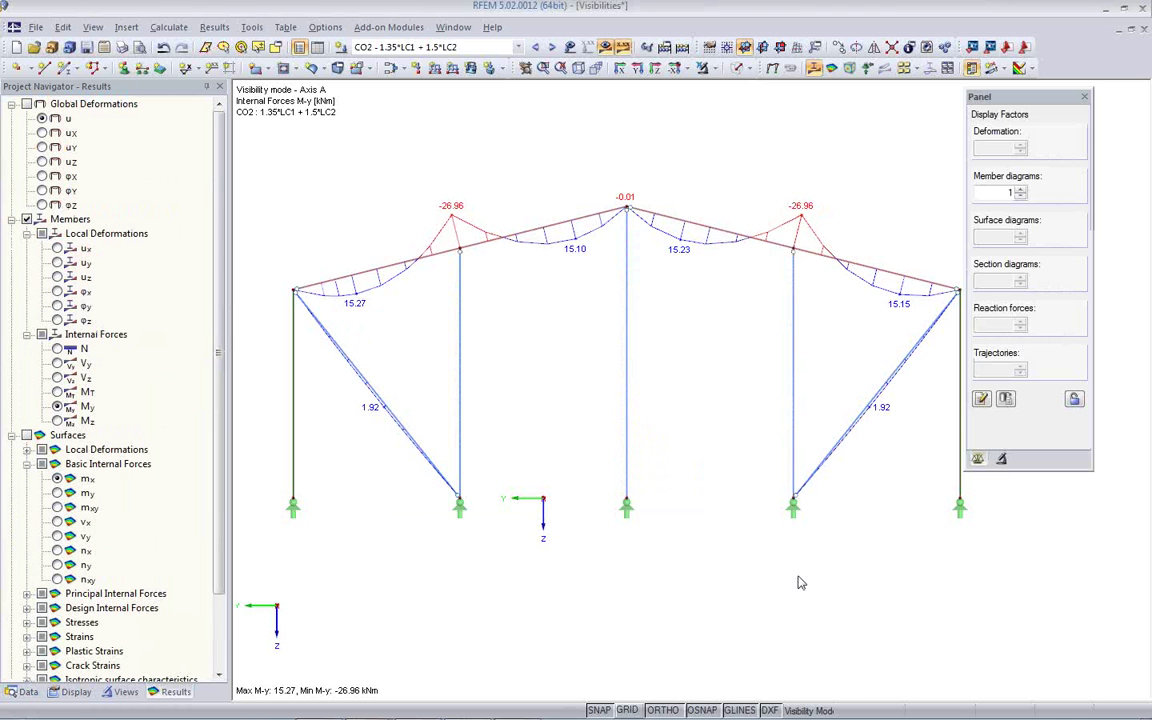
Set up a mass print of the Axis A frame's graphics with the member internal forces N, Vz and My as results
scroll(717, 558, "down", 2)
middle_click_drag(717, 558, 610, 550)
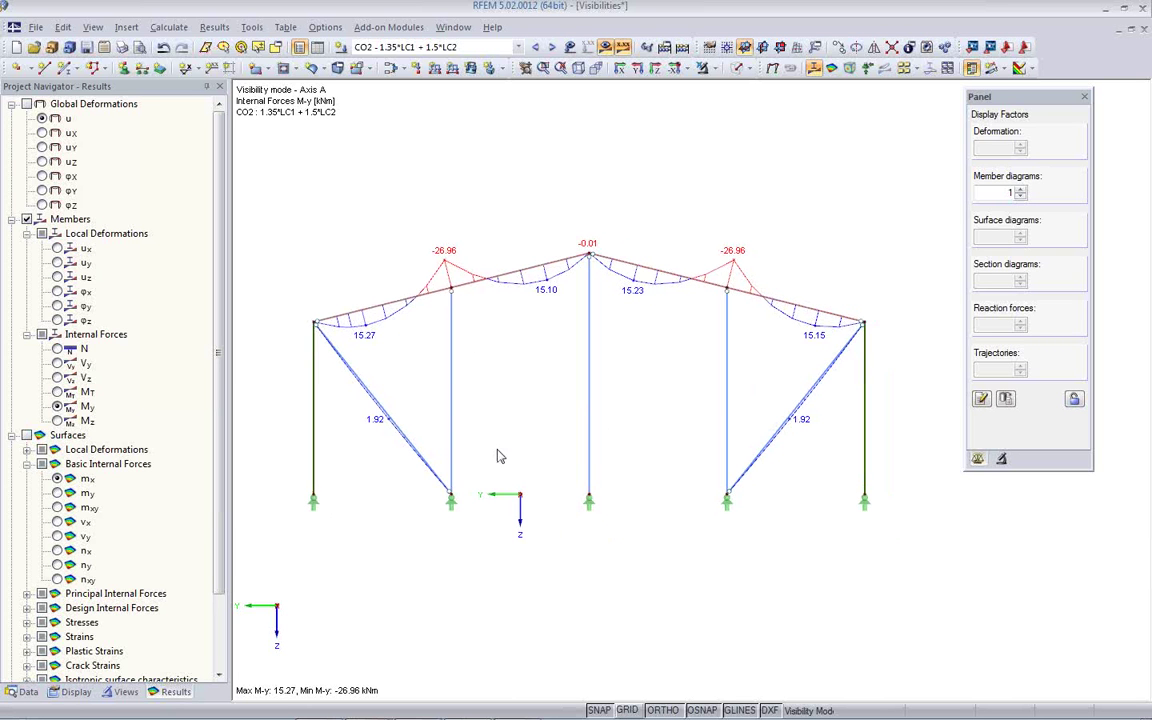
left_click(122, 691)
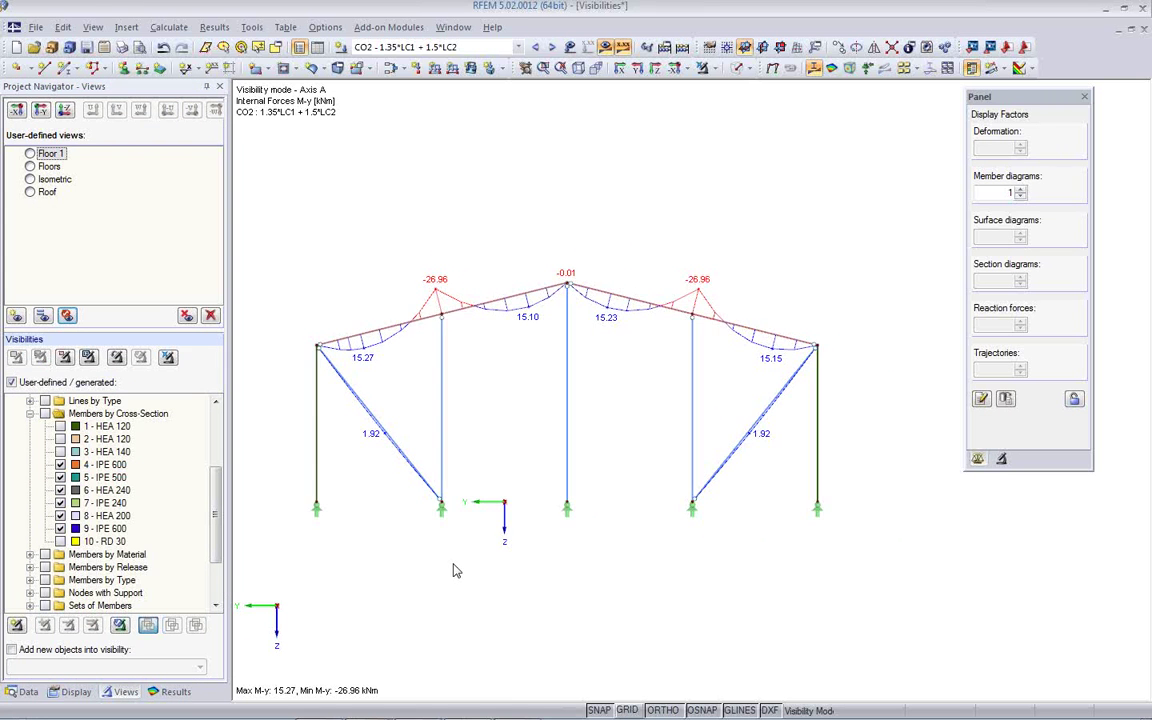
scroll(508, 570, "down", 1)
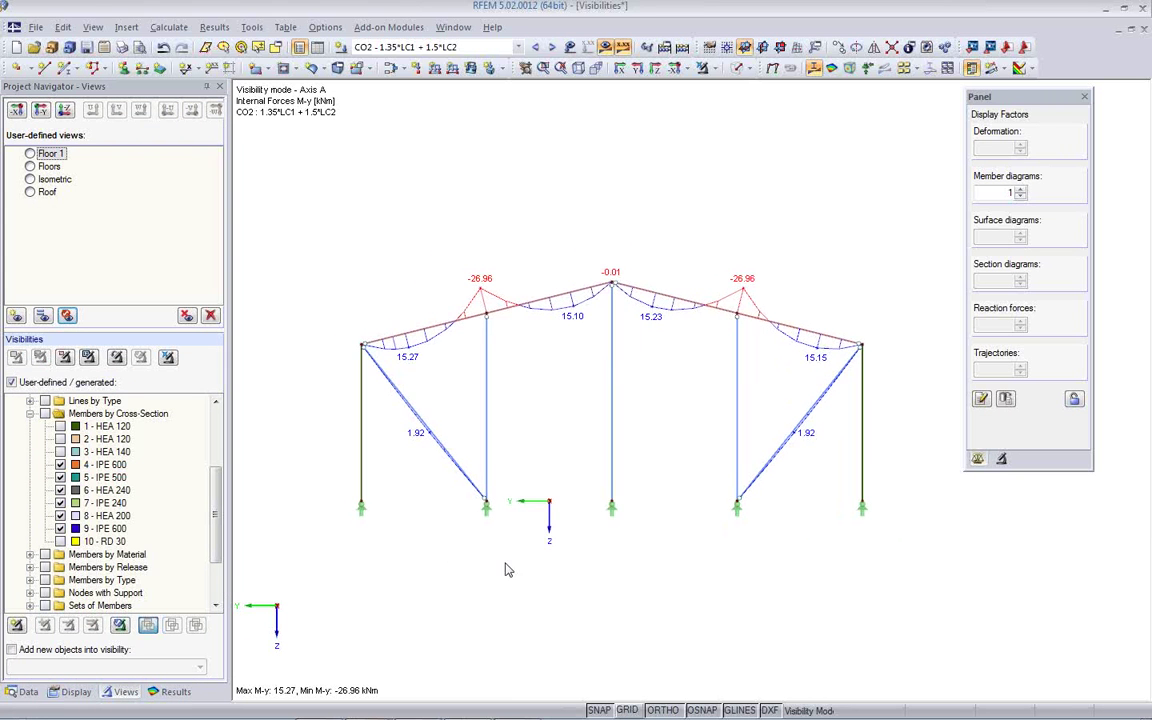
left_click(121, 47)
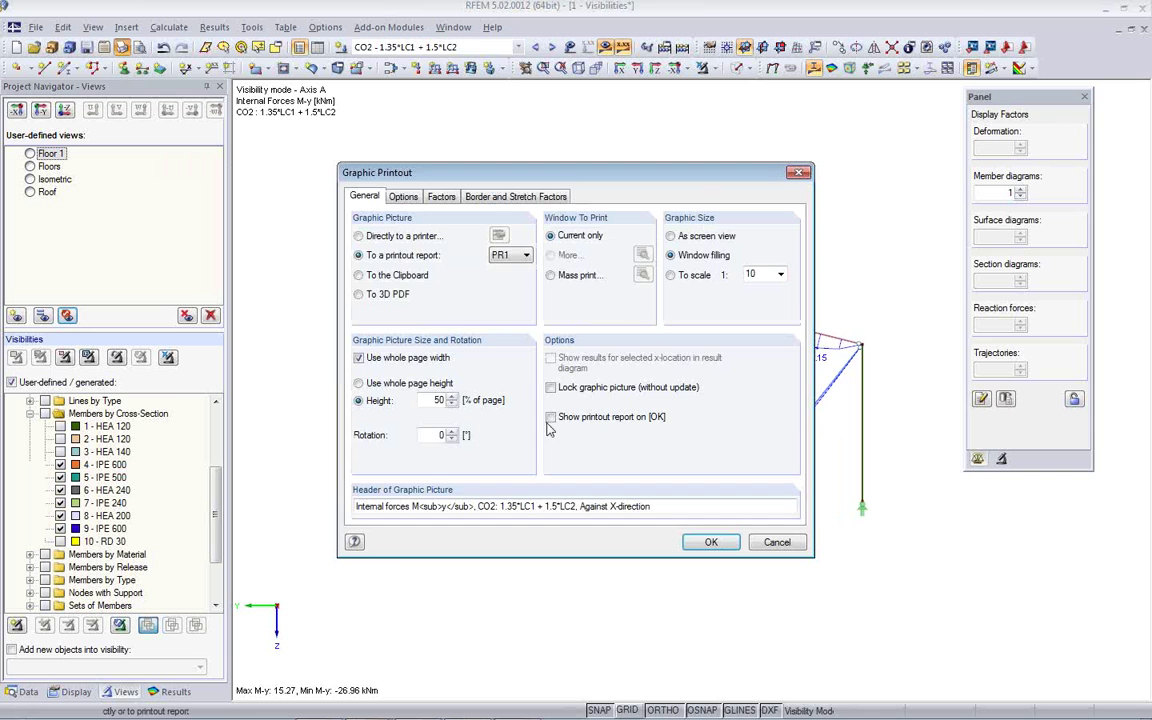
left_click(553, 276)
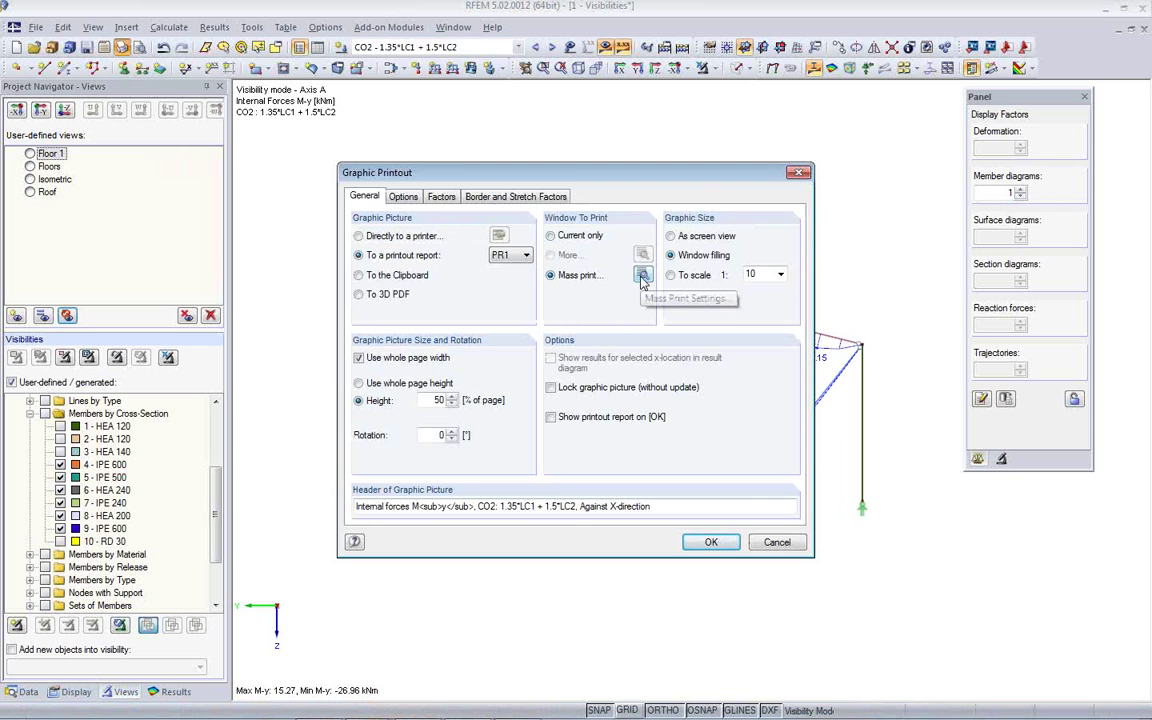
left_click(642, 276)
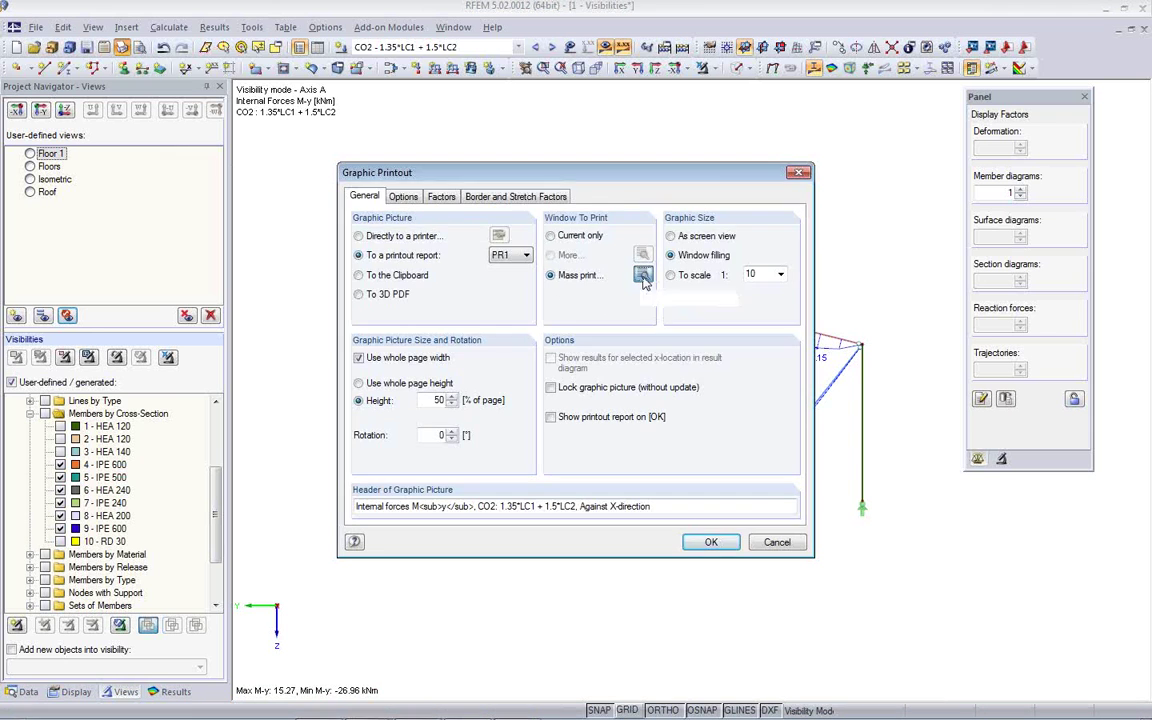
left_click(427, 177)
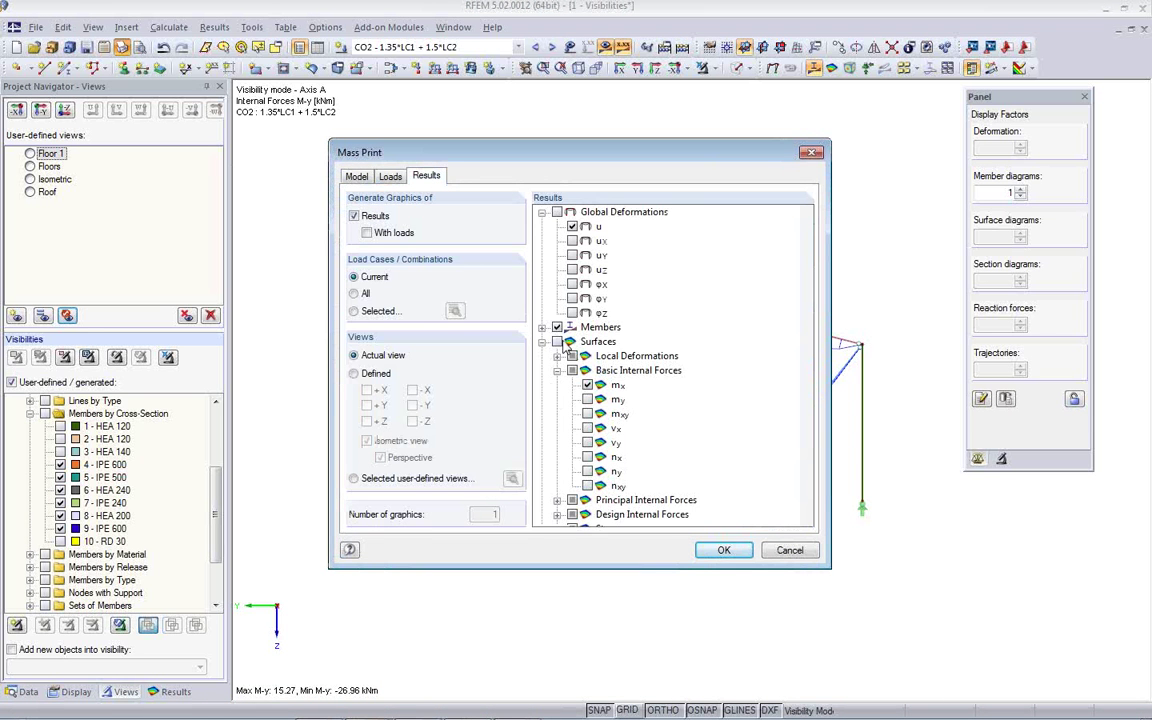
double_click(592, 327)
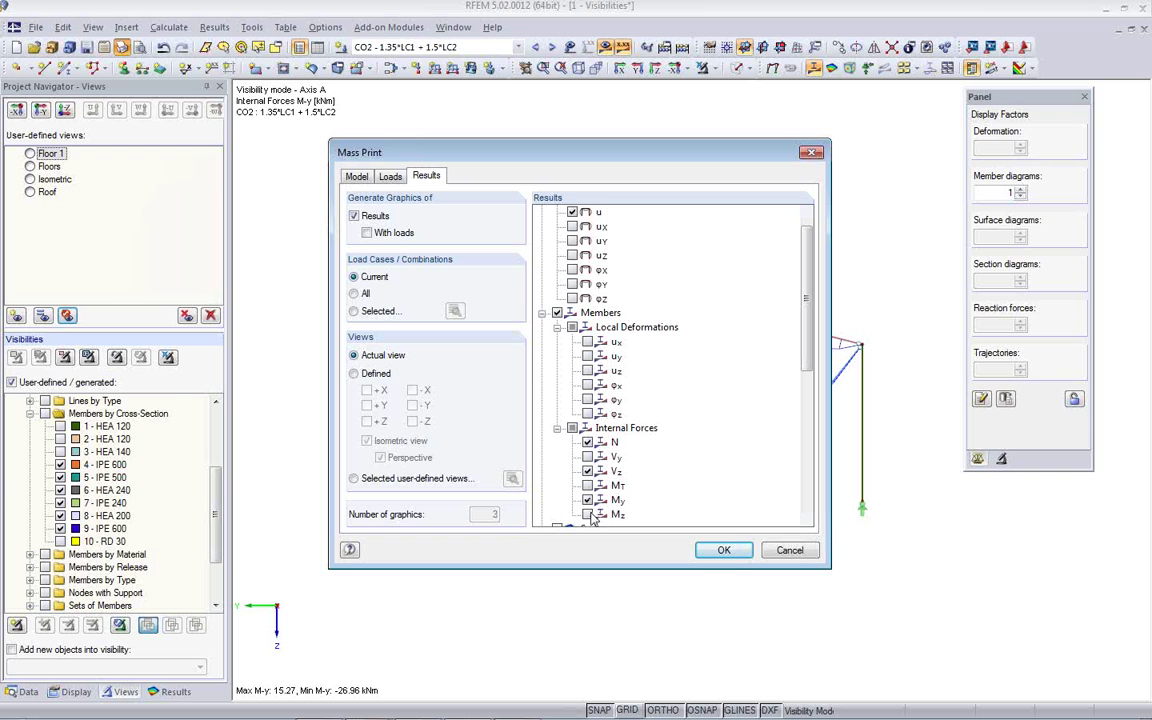
Limit the mass print to the selected load combinations CO1 to CO13 and accept its settings
left_click(368, 312)
left_click(454, 311)
left_click(348, 288)
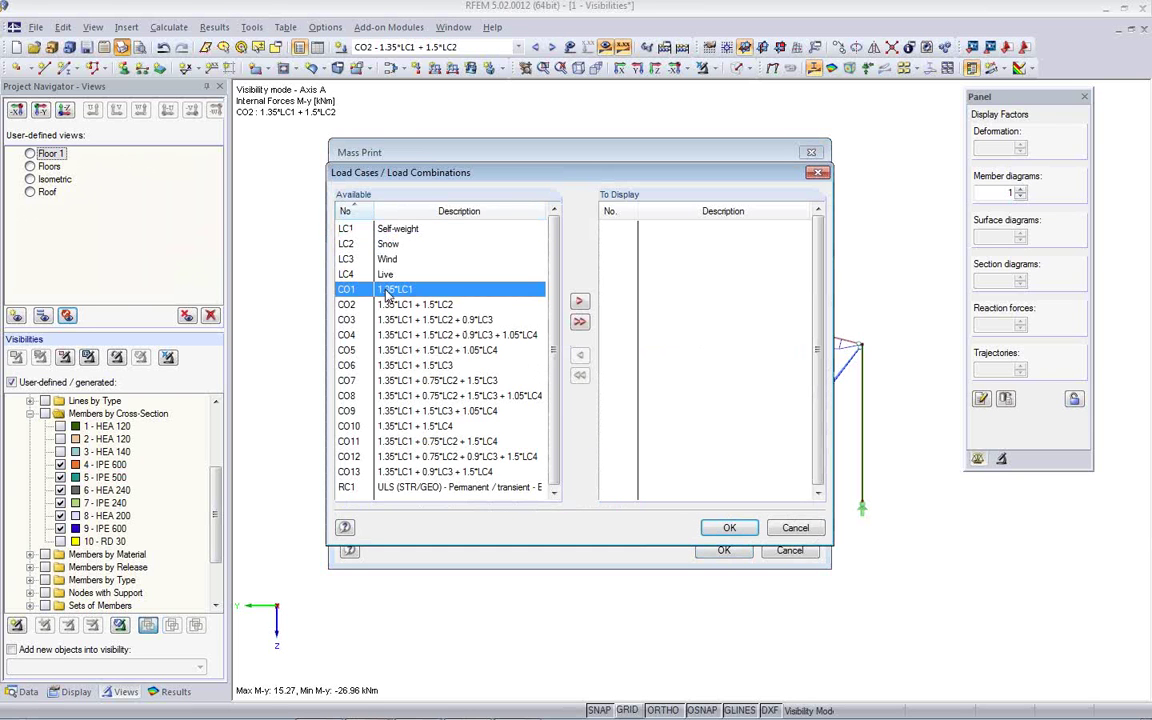
left_click(473, 473, "shift")
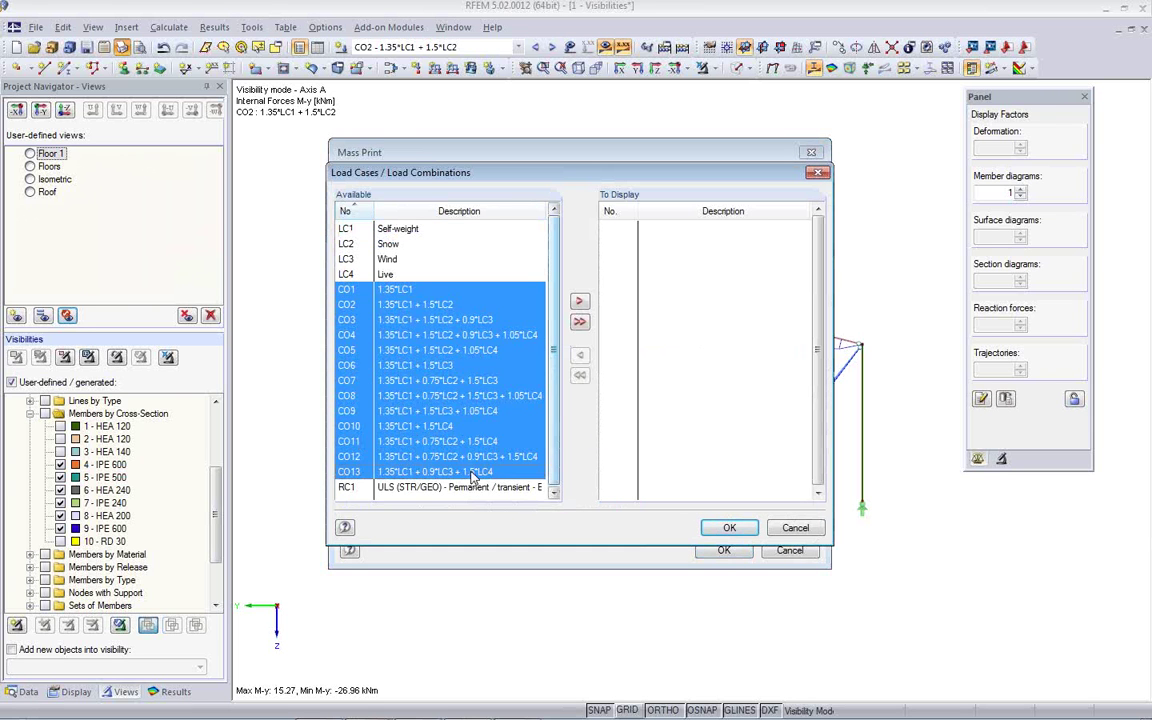
left_click(579, 302)
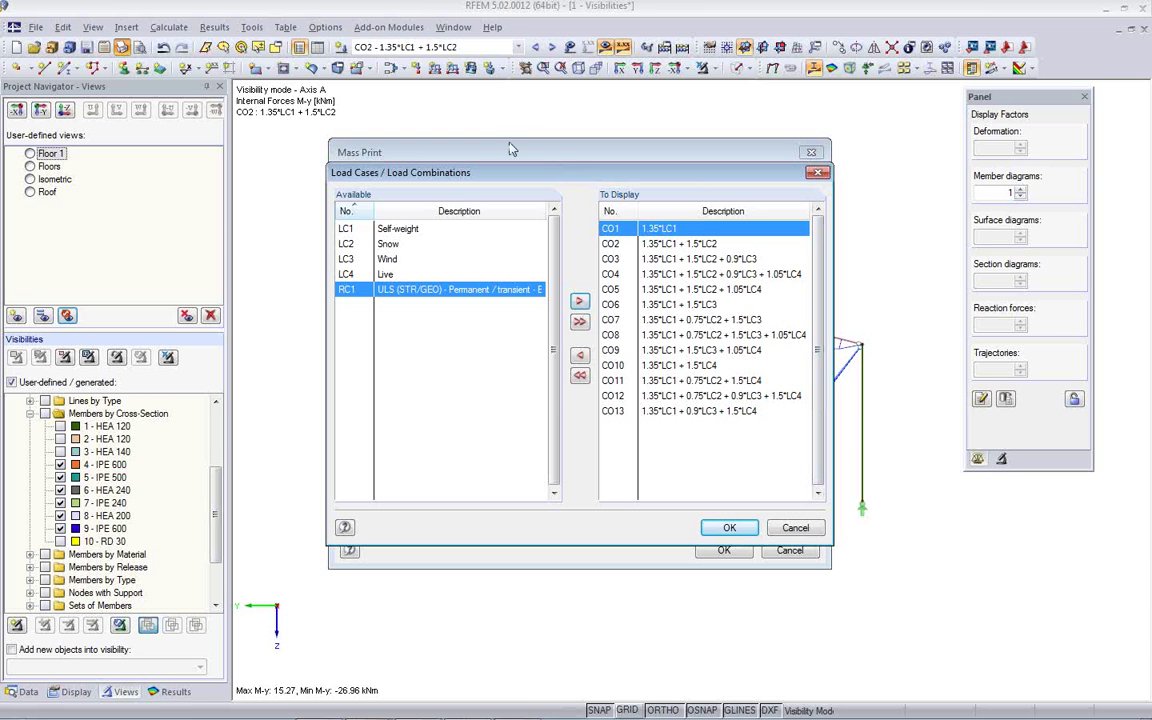
left_click(728, 530)
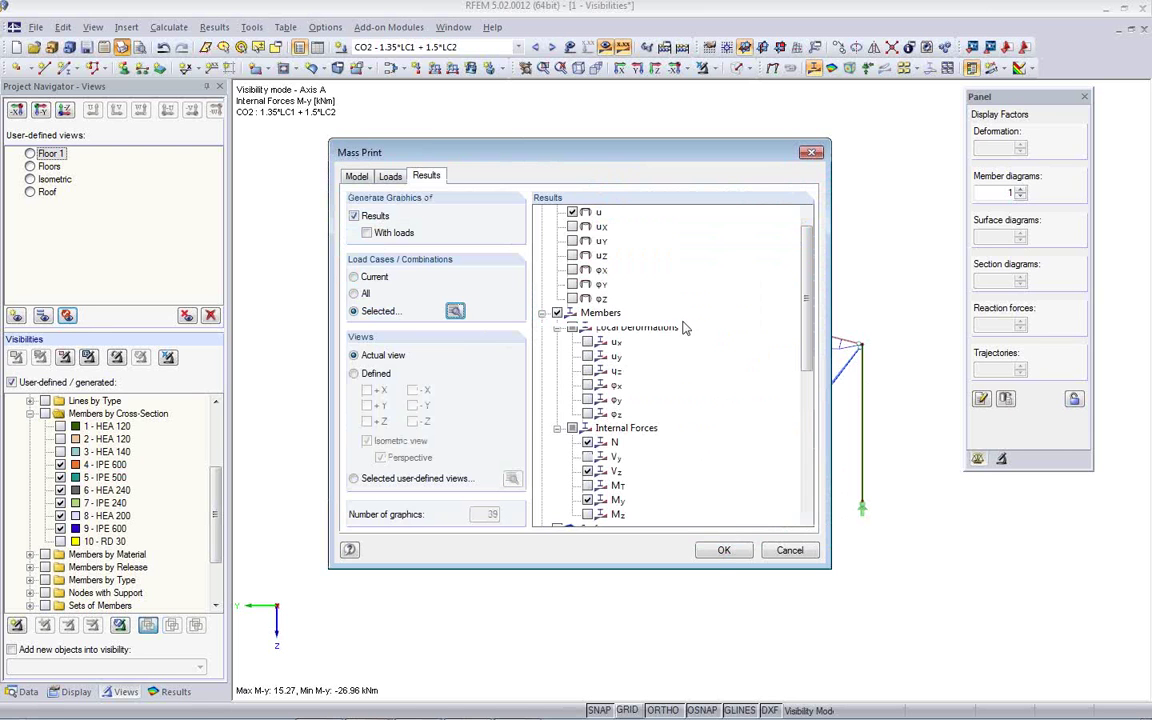
left_click(722, 551)
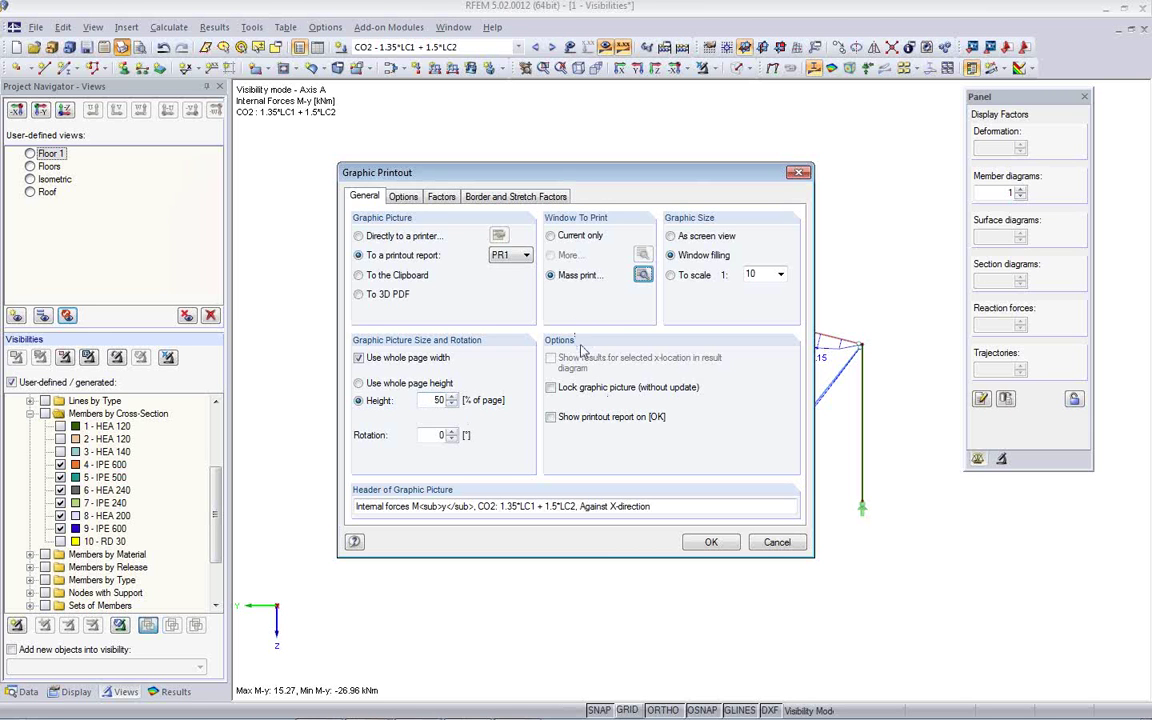
Send the mass-print graphics to printout report PR1, filling the window at a height of 50% of the page
left_click_drag(572, 178, 625, 288)
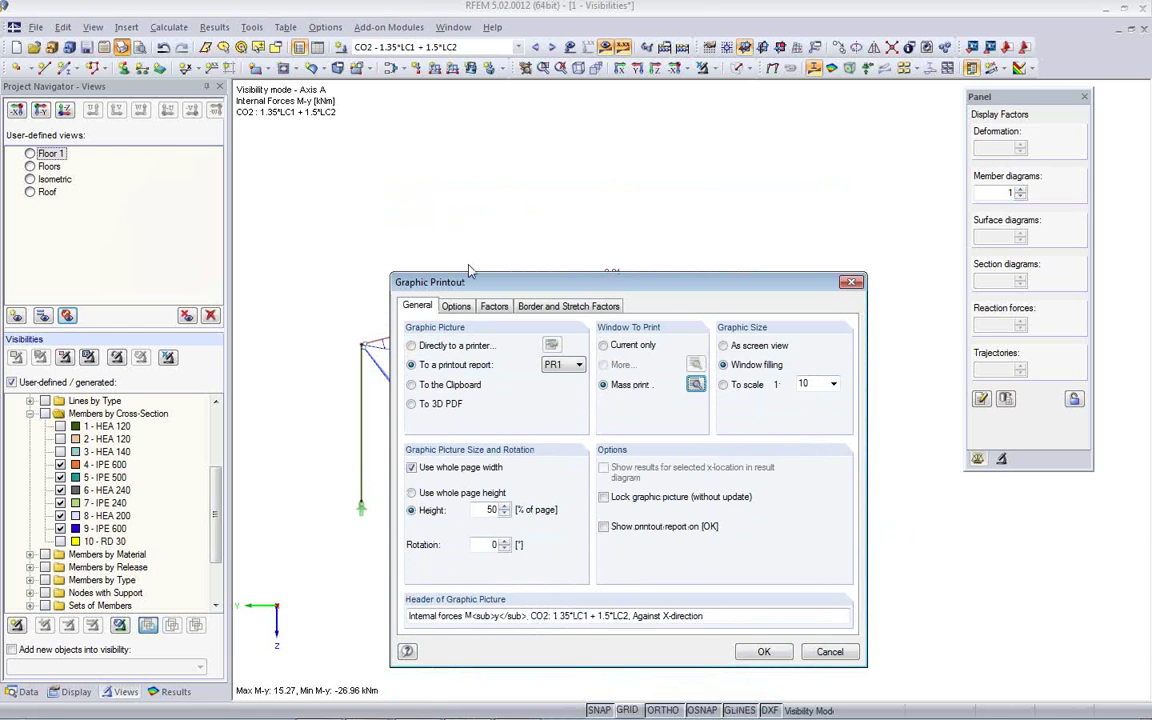
left_click(764, 651)
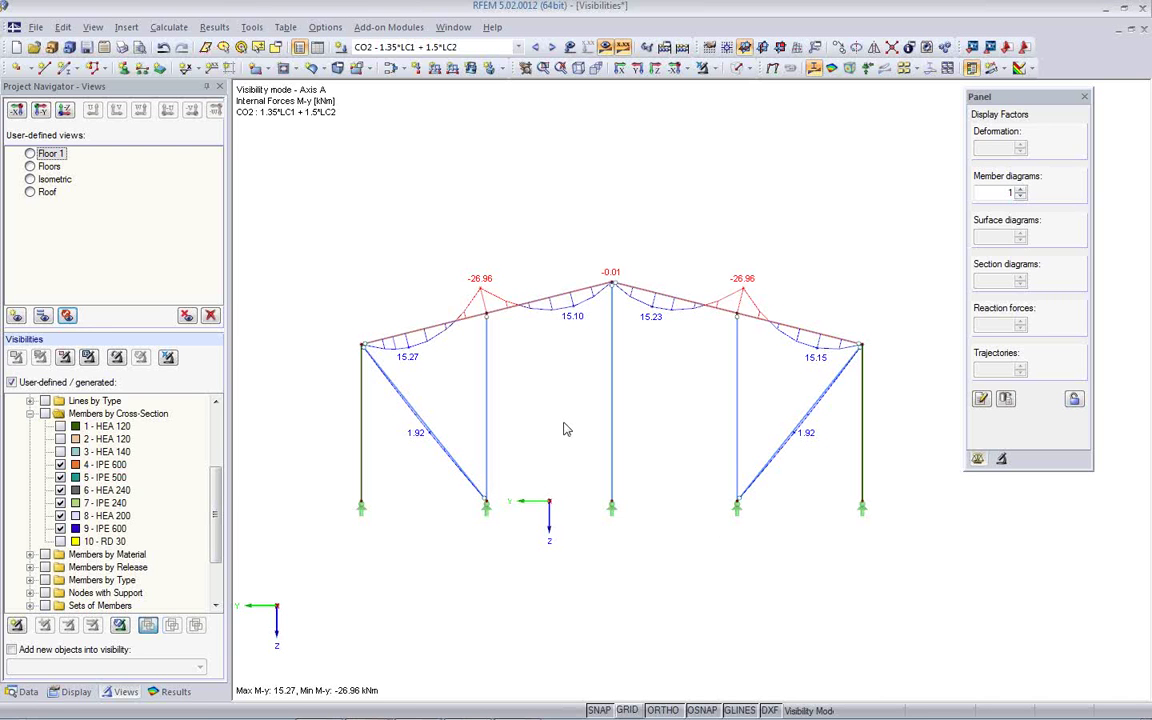
middle_click_drag(556, 417, 549, 384)
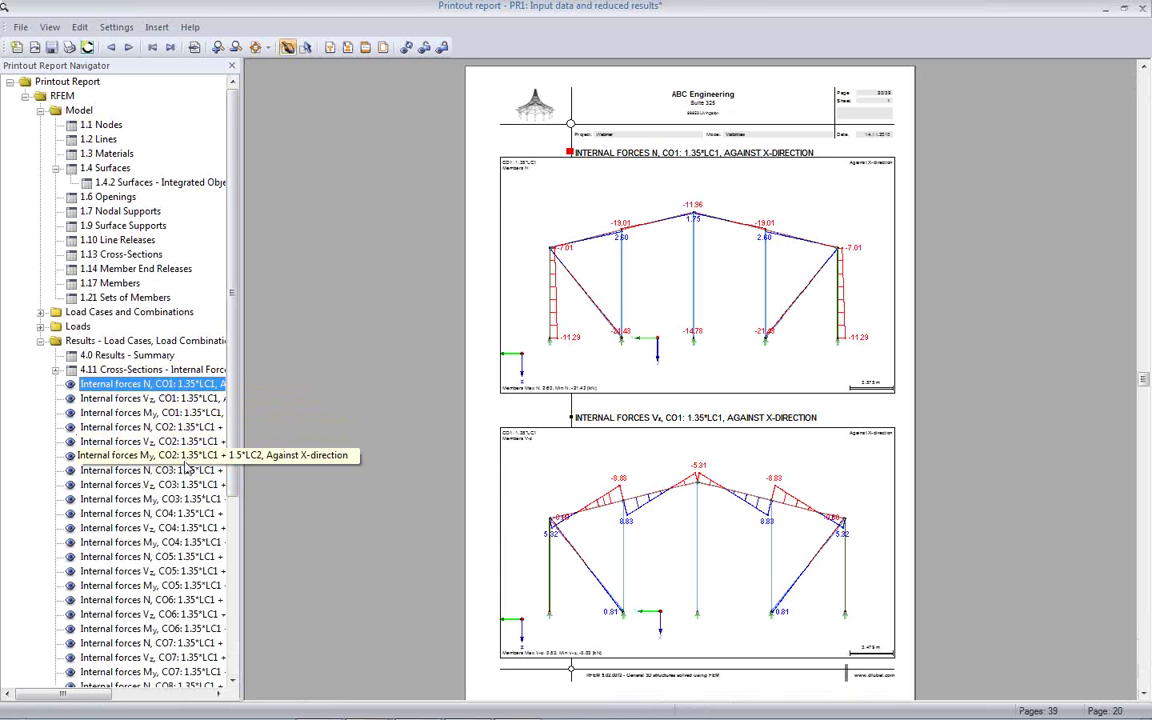
Look through the printout report's N, Vz and My graphics for the load combinations of the Axis A frame
left_click(185, 416)
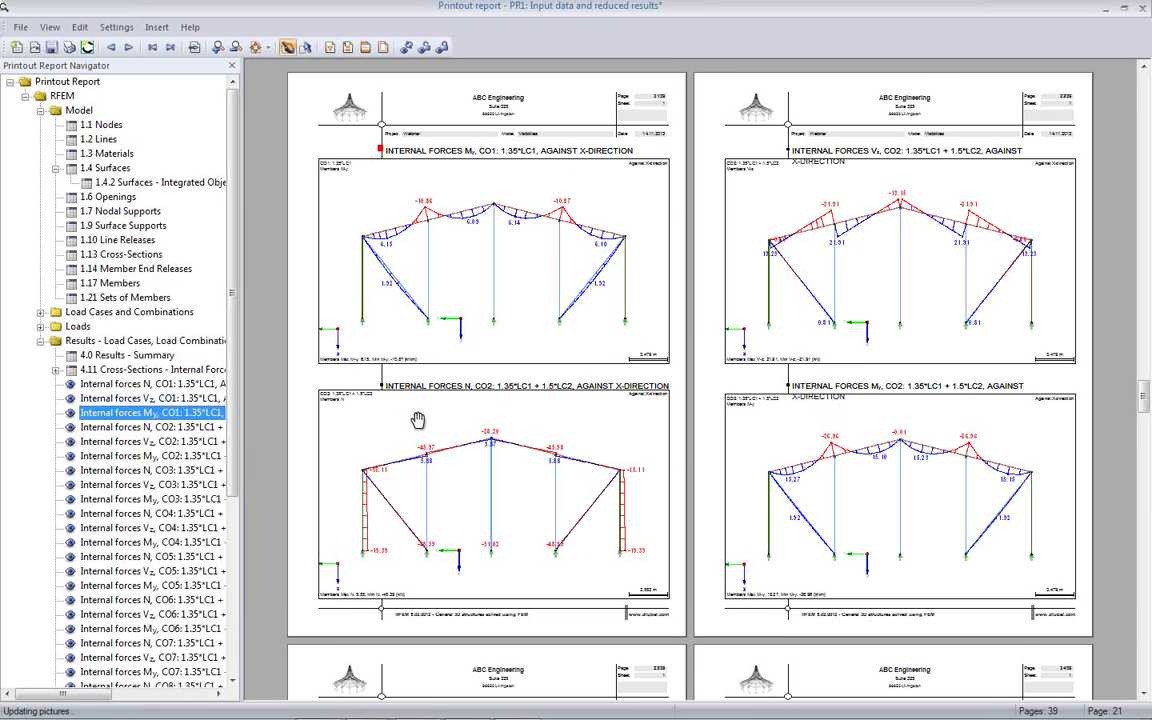
scroll(527, 400, "down", 5)
scroll(530, 410, "down", 15)
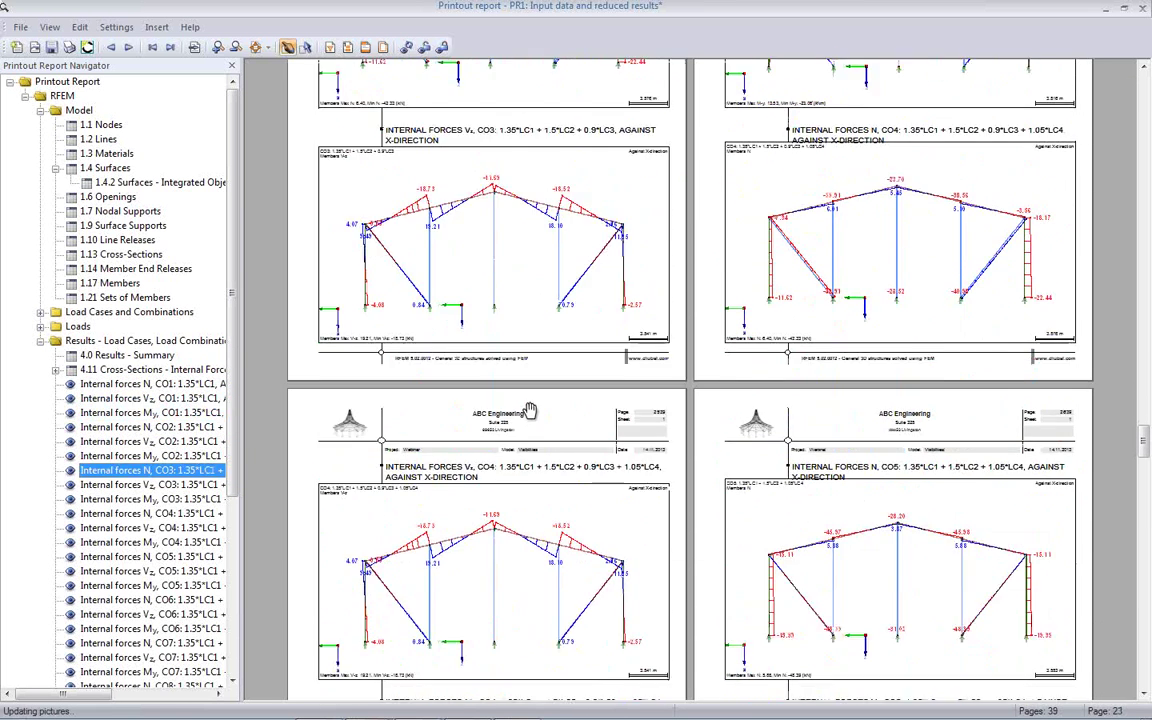
scroll(529, 410, "down", 10)
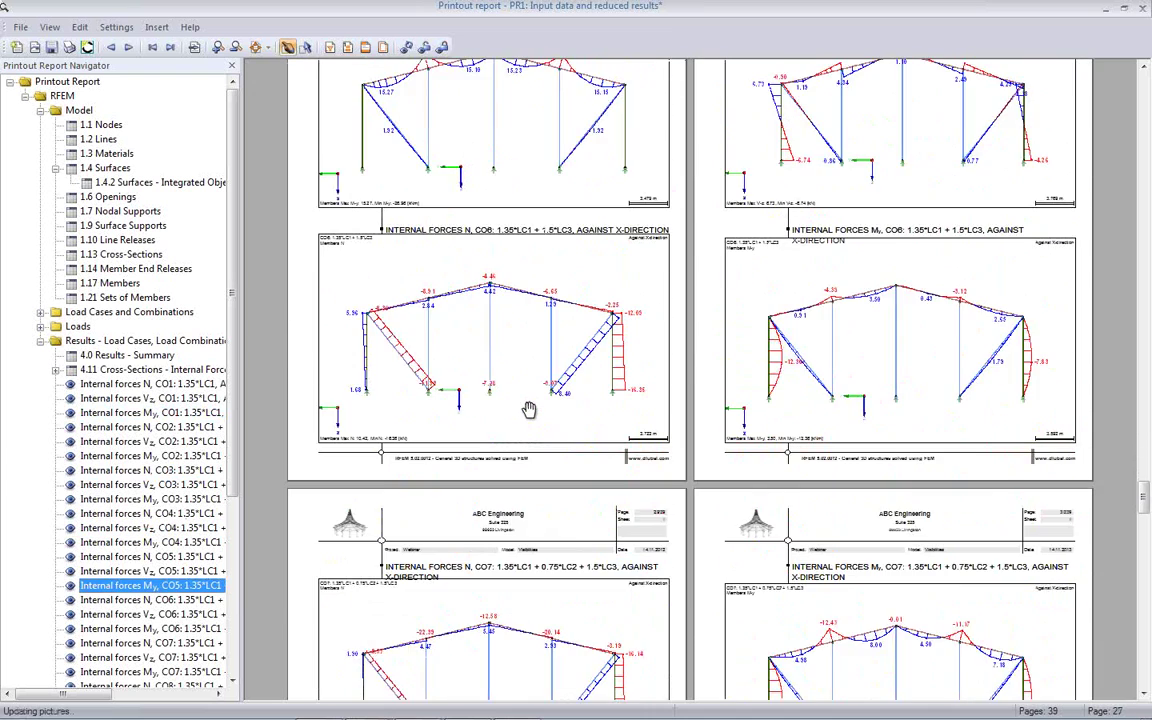
scroll(529, 409, "down", 10)
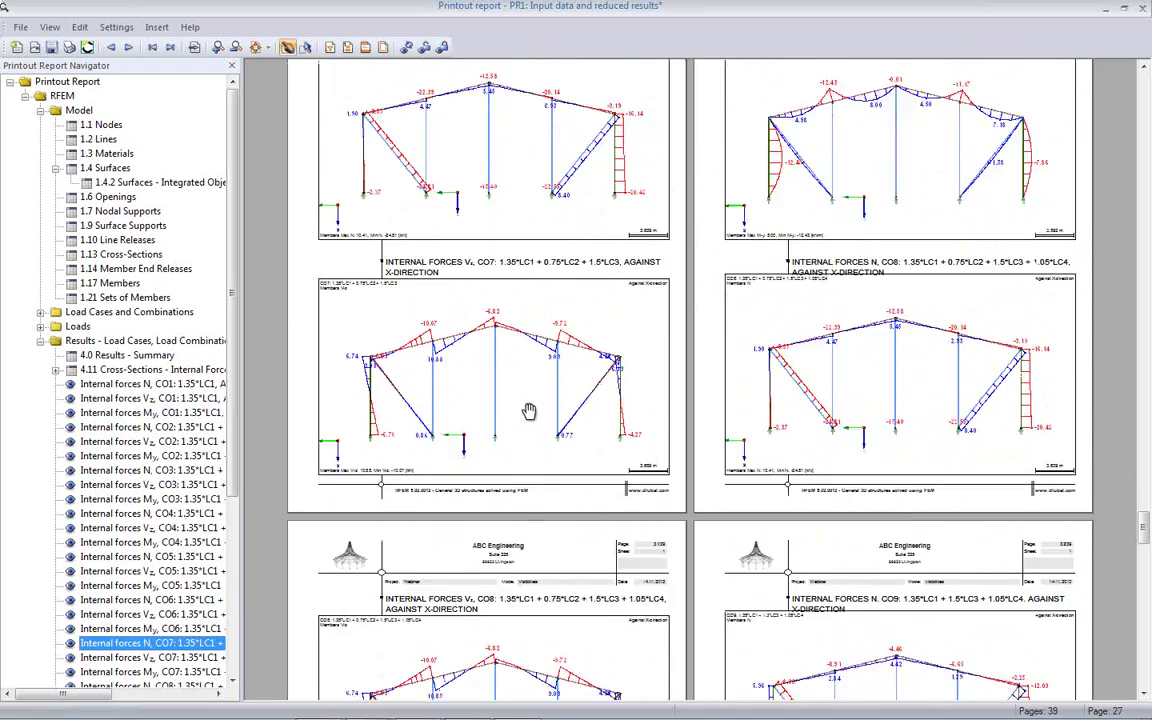
scroll(529, 410, "down", 5)
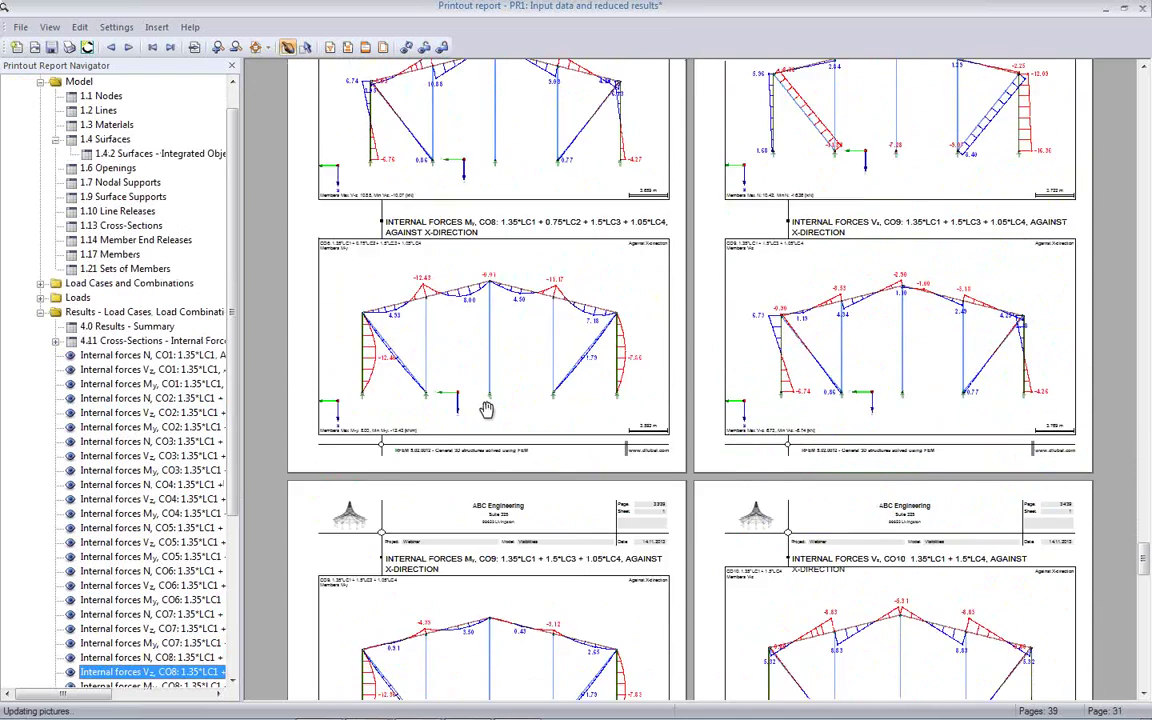
scroll(486, 409, "down", 5)
scroll(489, 418, "down", 3)
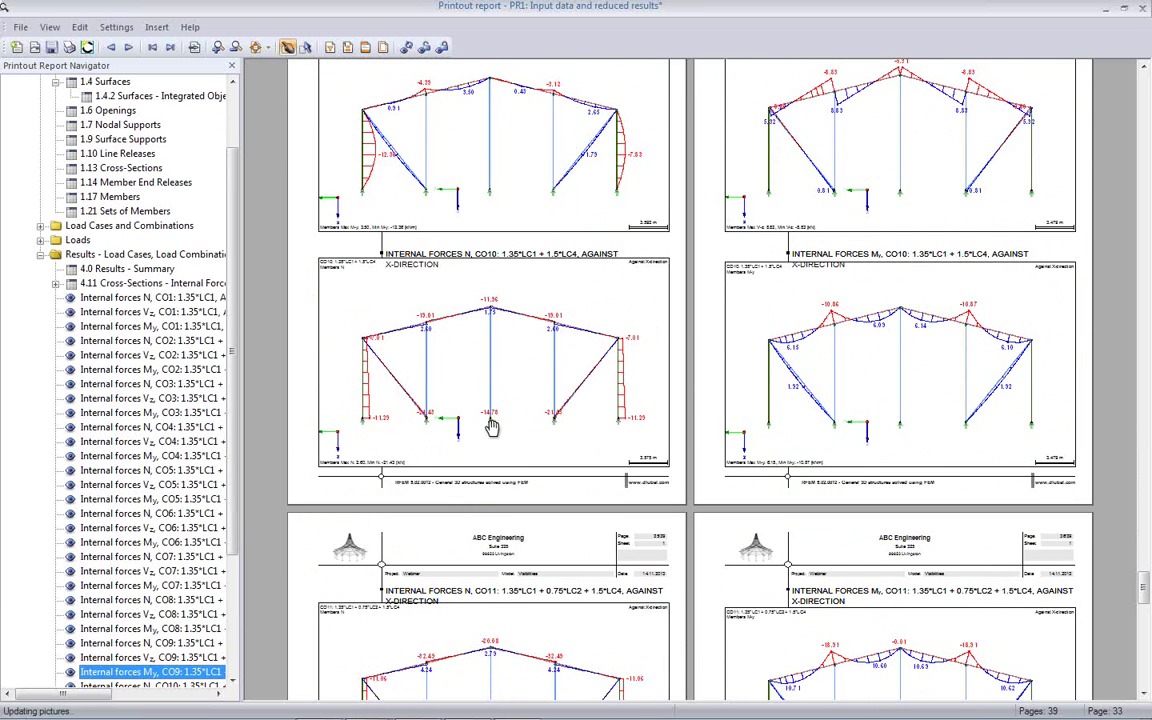
left_click_drag(236, 385, 230, 550)
left_click(196, 571)
scroll(540, 485, "down", 3)
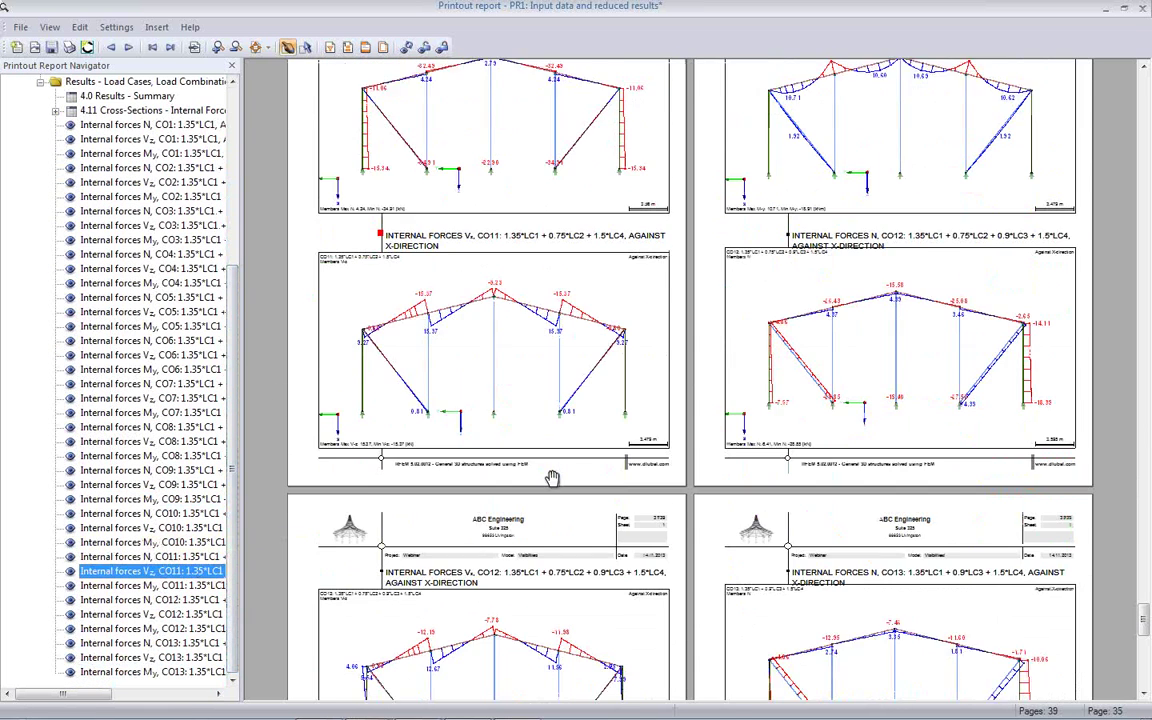
Close the printout report with its changes saved and turn off the results display on the Axis A frame
left_click(1143, 9)
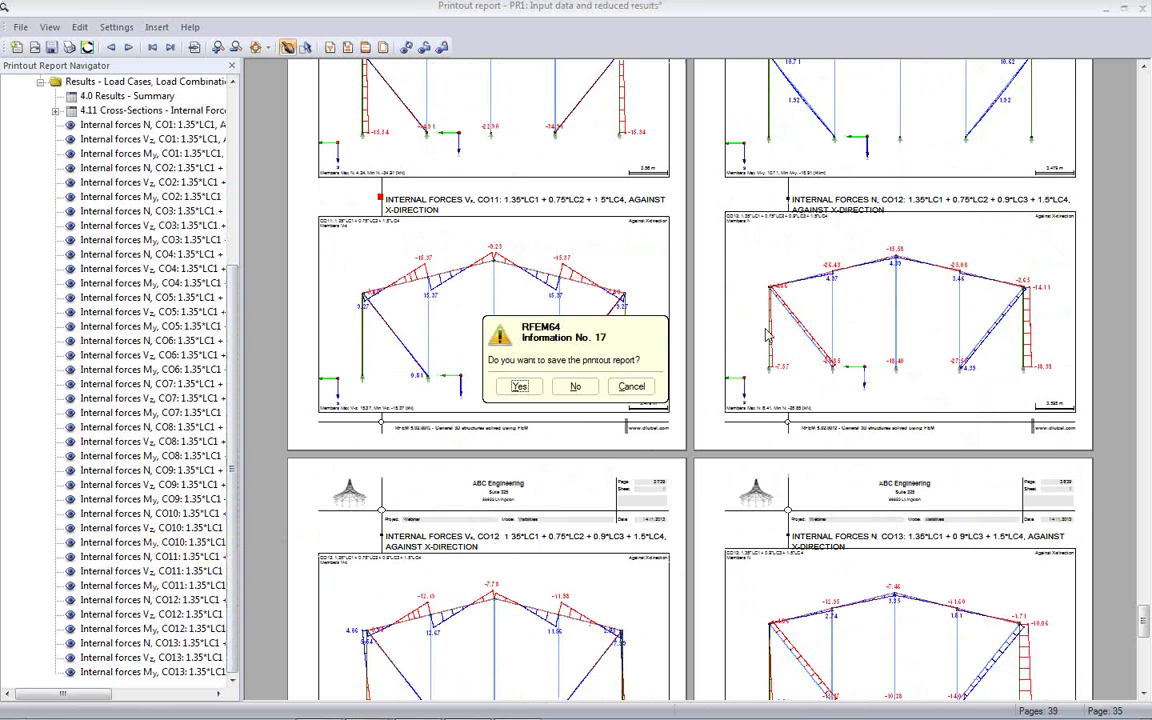
left_click(524, 386)
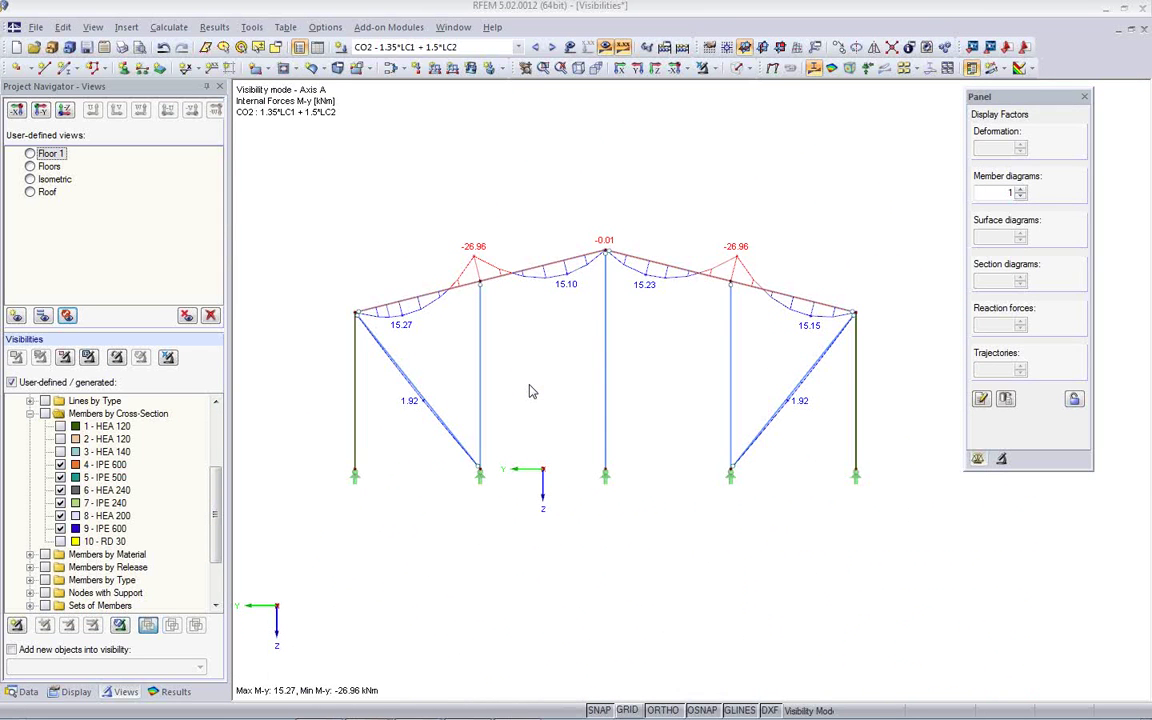
left_click(606, 50)
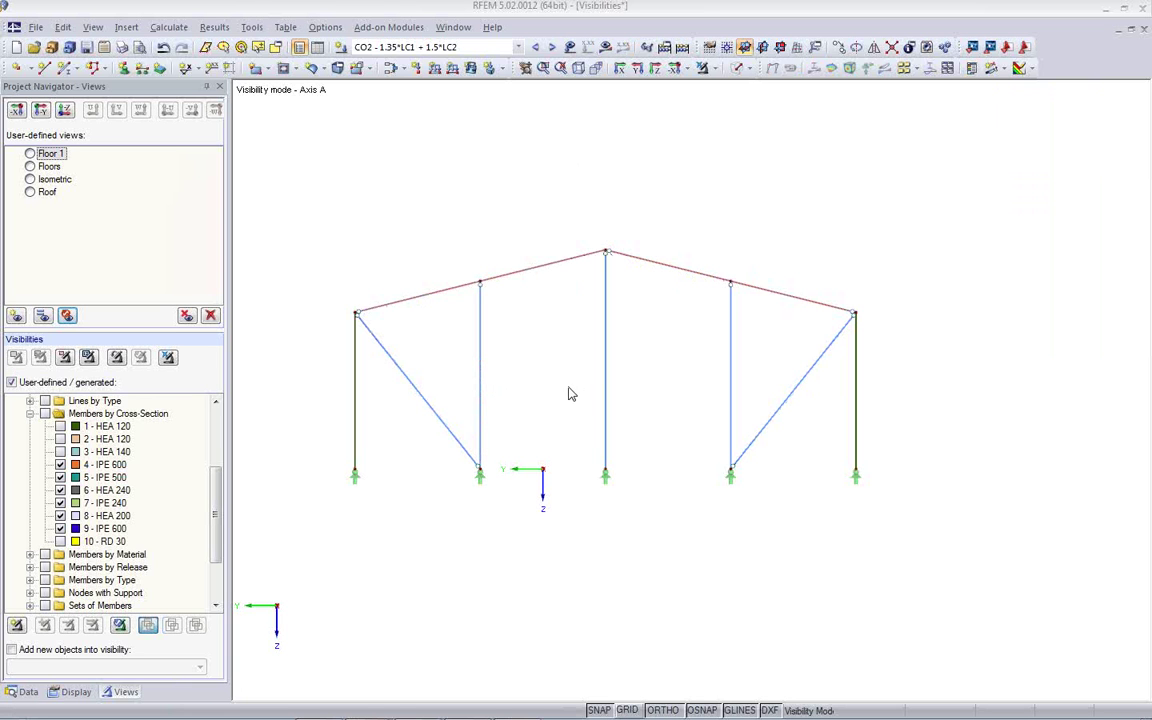
Turn on adding new objects into visibility and choose Axes - Axis A as the visibility that receives them
middle_click_drag(563, 411, 478, 478, "ctrl")
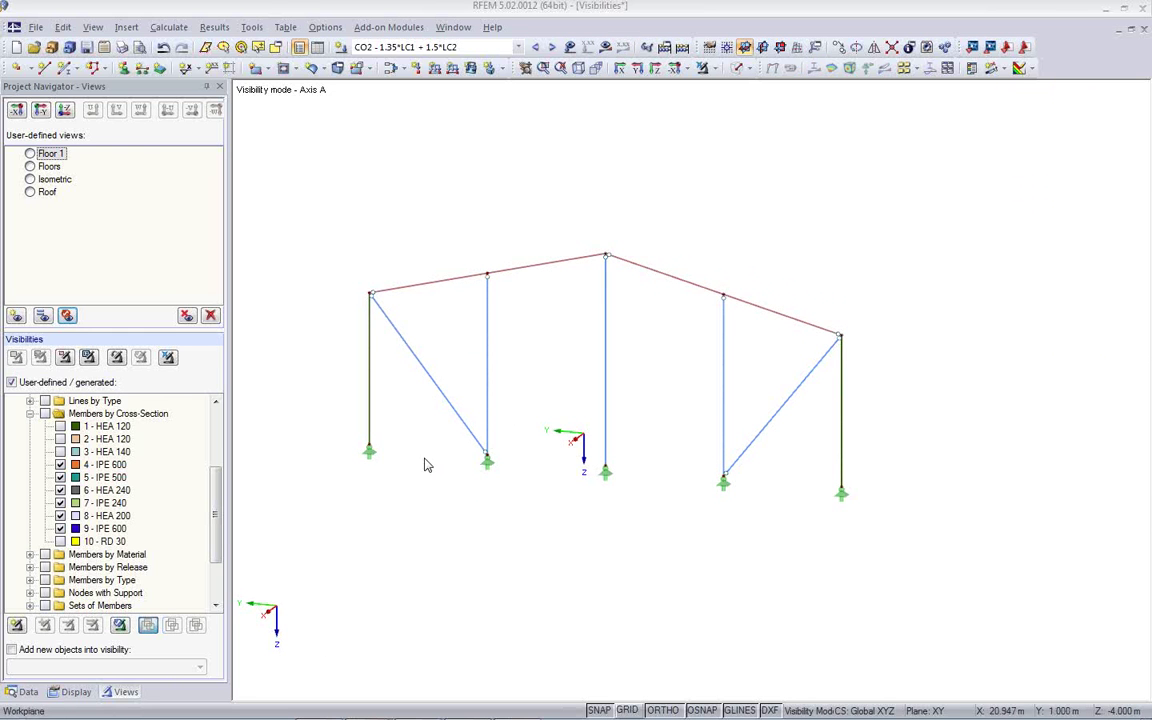
left_click_drag(218, 535, 222, 477)
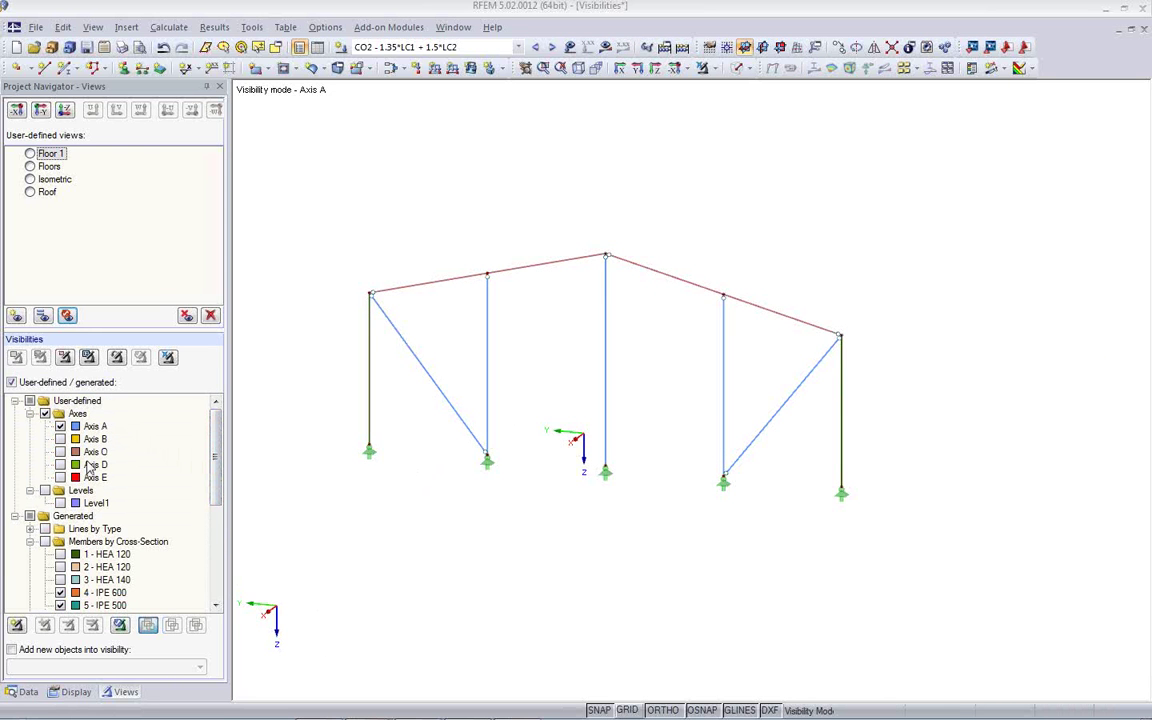
left_click(11, 651)
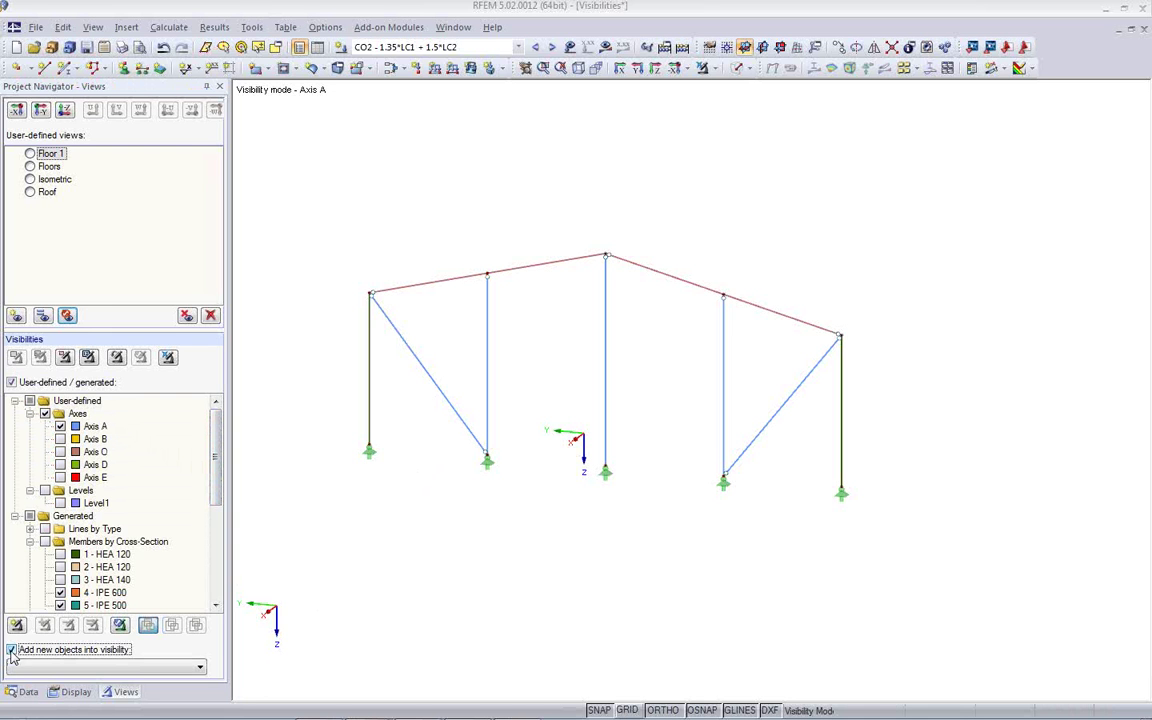
left_click(196, 670)
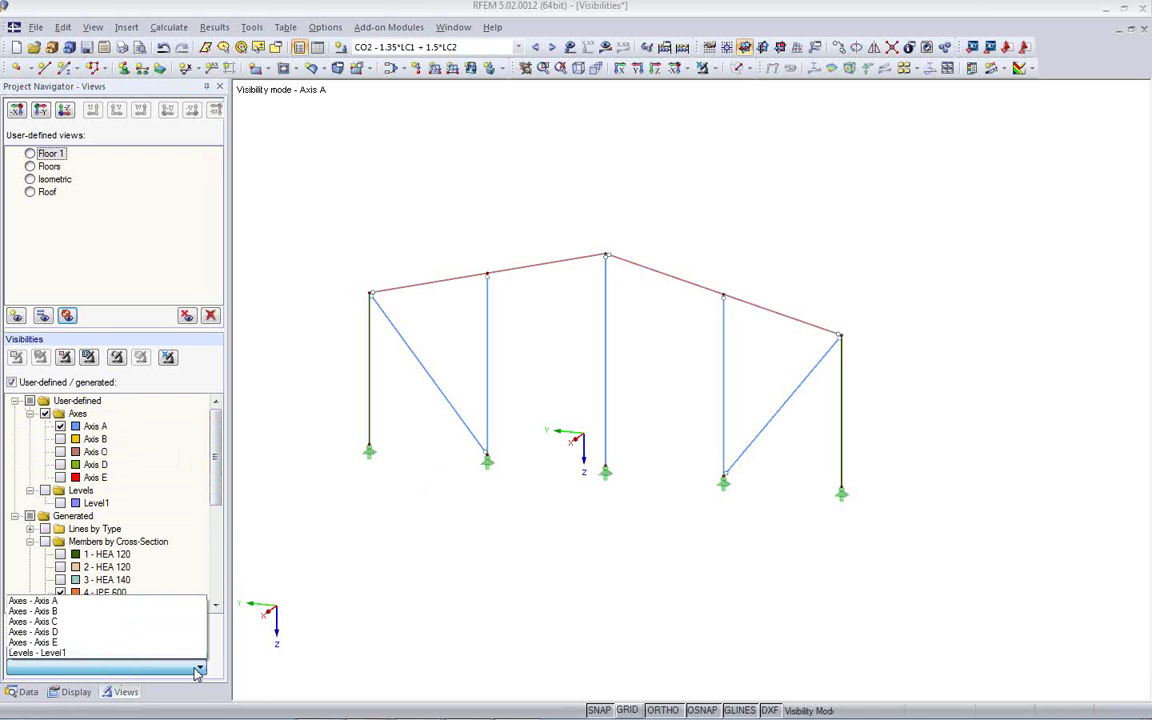
left_click(104, 601)
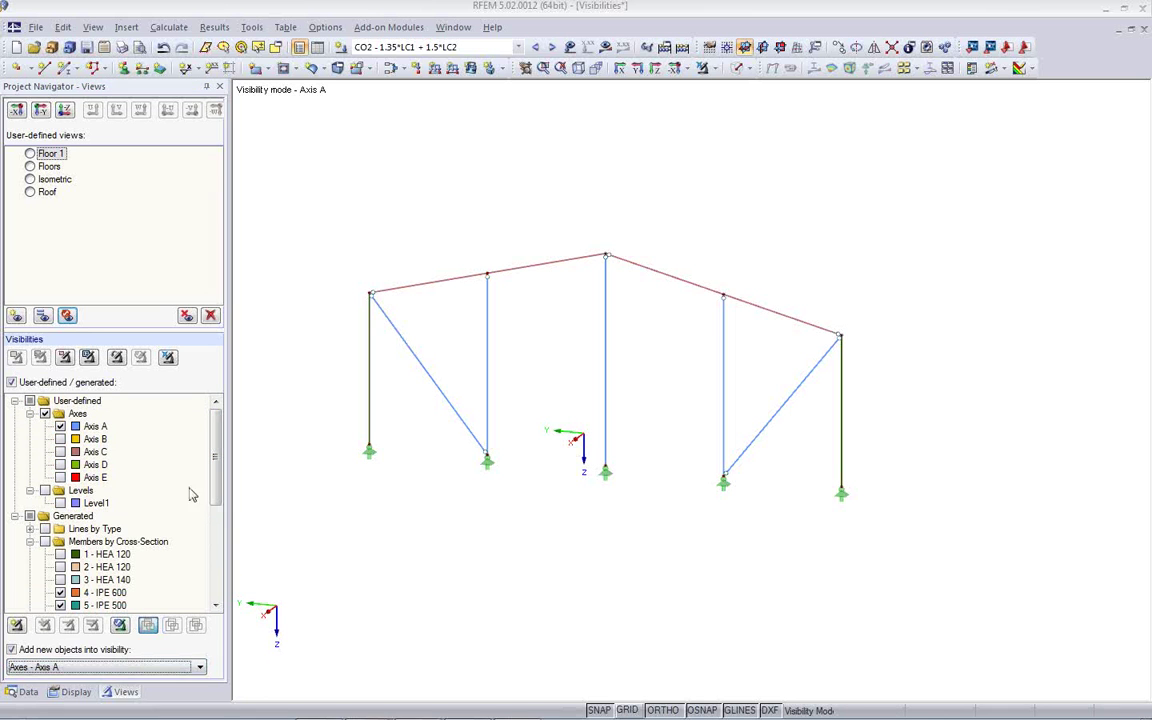
Start a new member with properties taken from the existing HEA 120 diagonal, accepting the deletion of the results and FE mesh
double_click(65, 68)
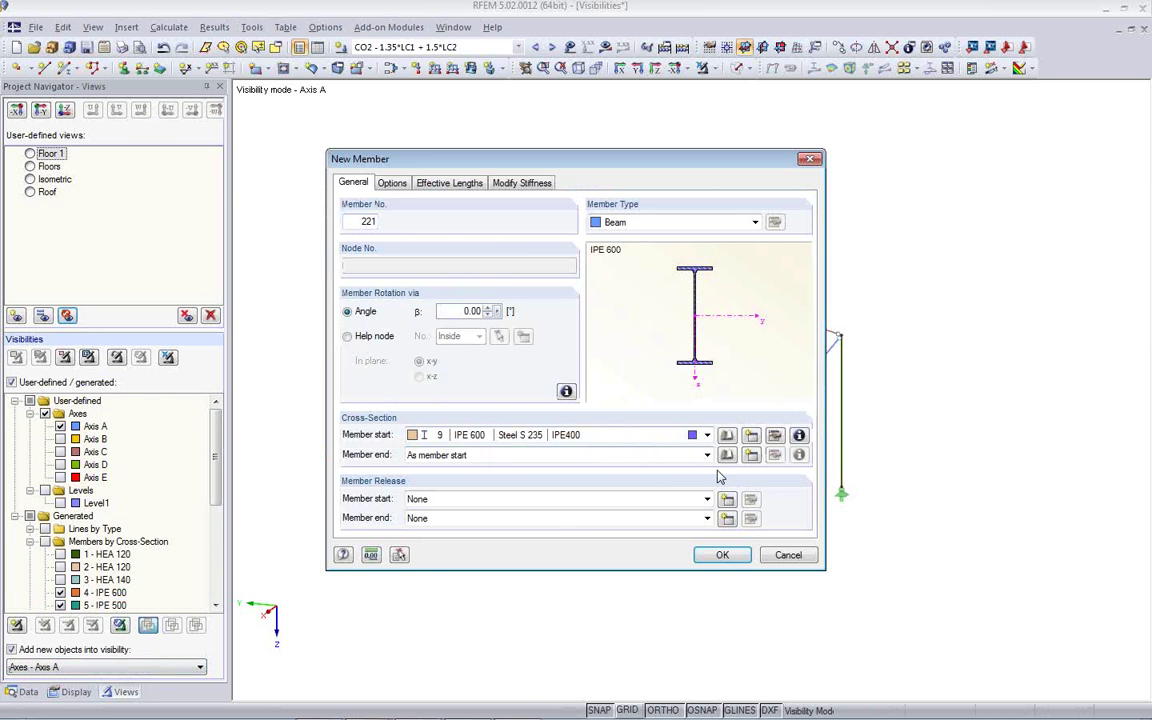
left_click(398, 557)
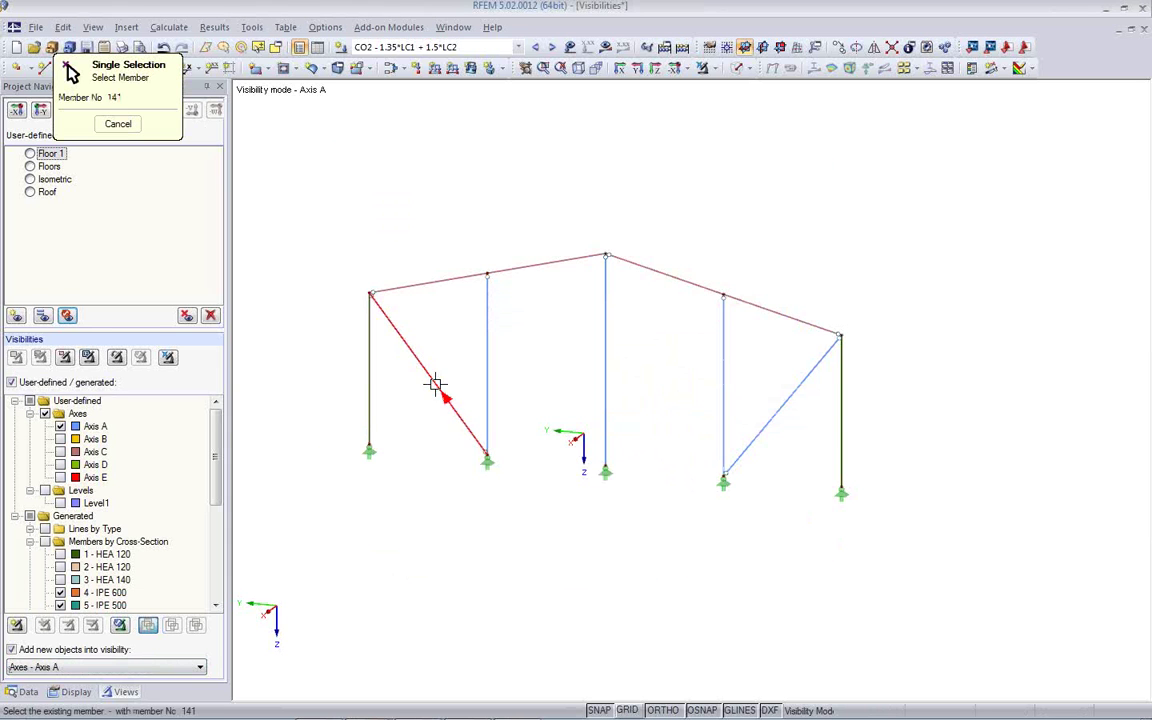
left_click(437, 385)
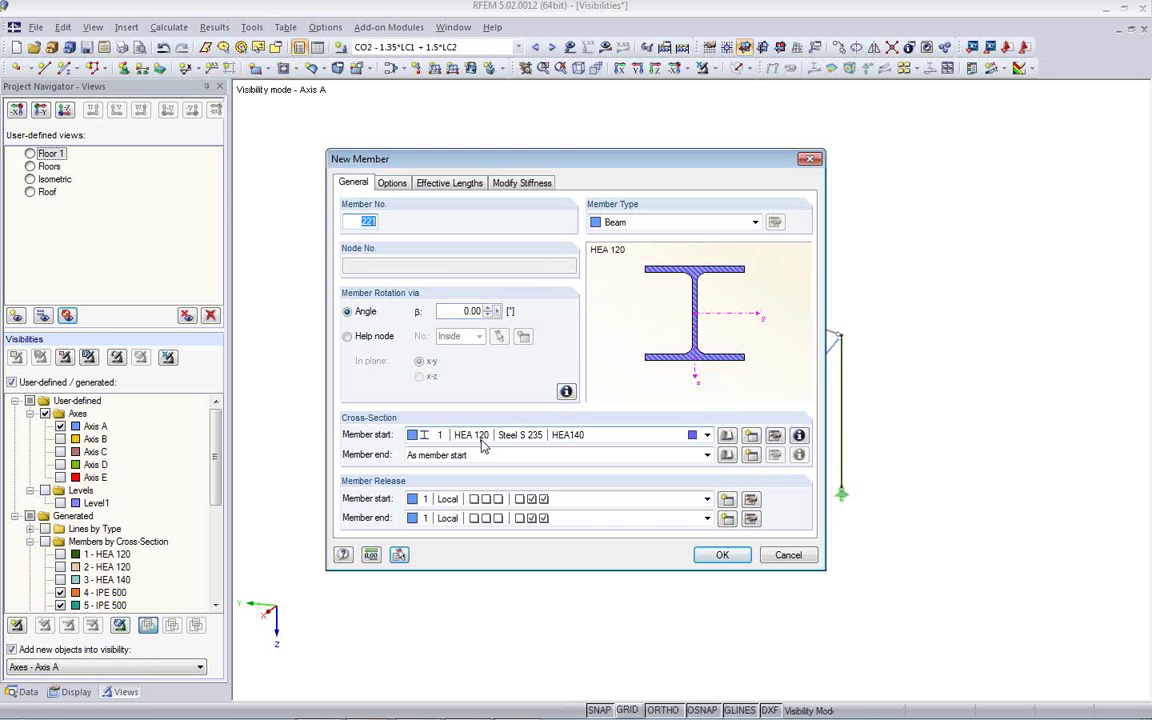
left_click(720, 556)
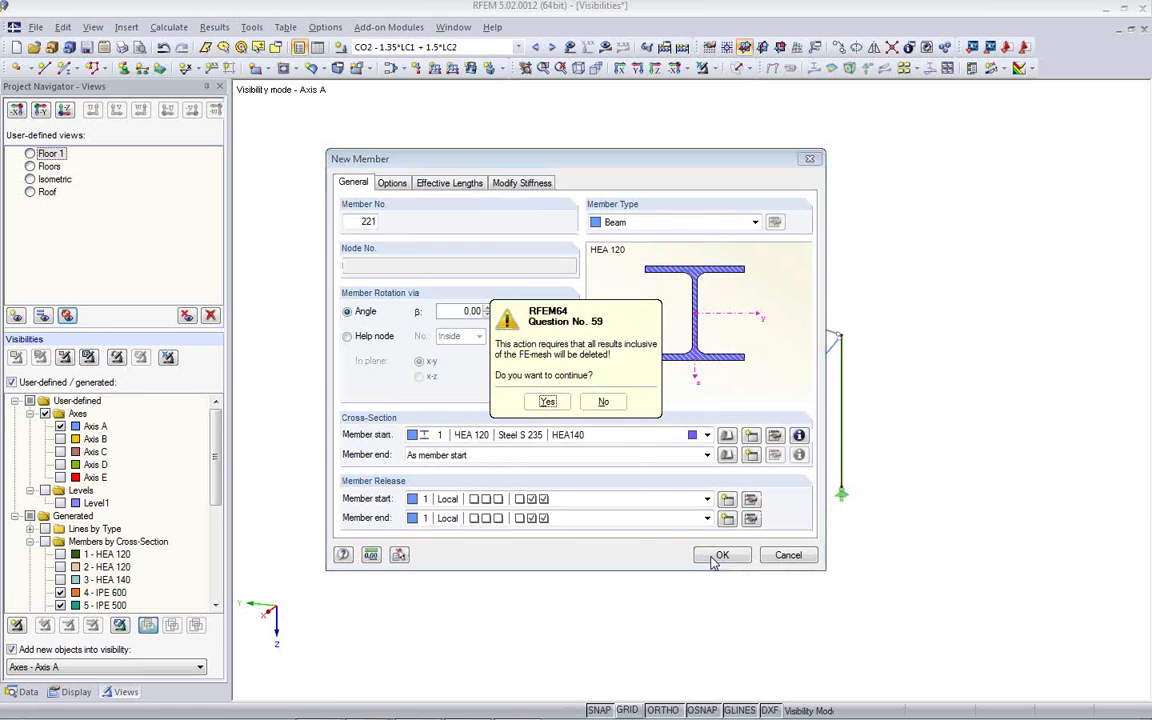
left_click(548, 402)
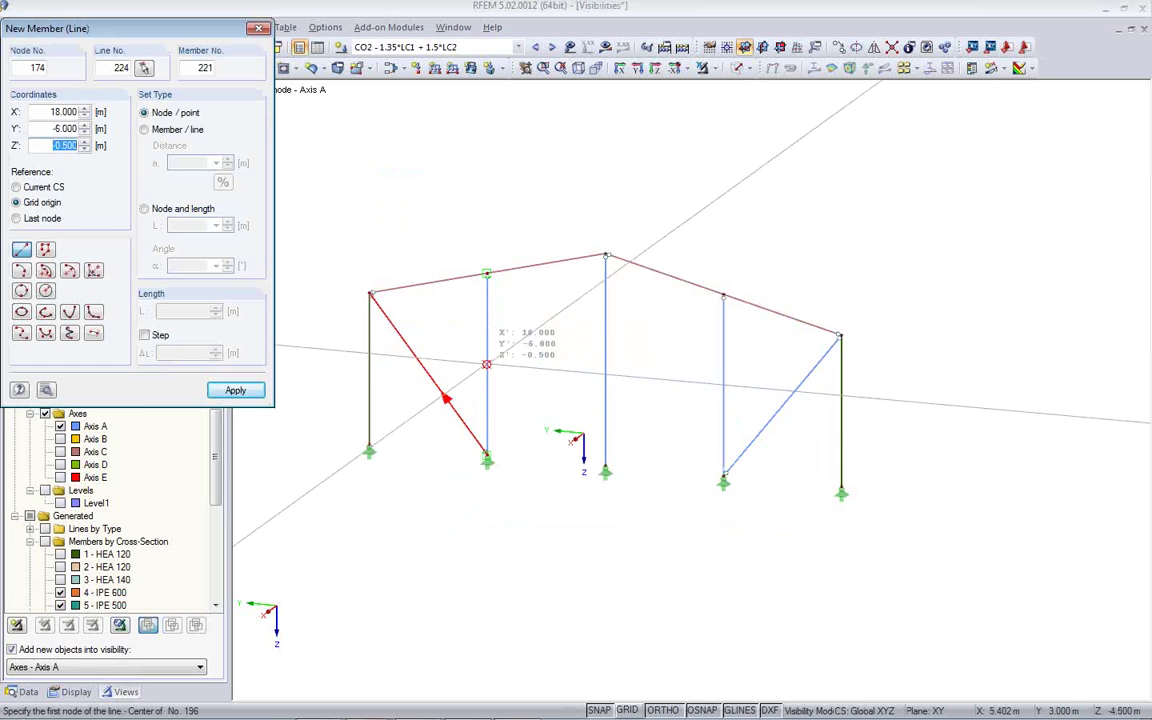
Draw two 6 m horizontal members linking the three inner columns of the Axis A frame, starting from the first column's midpoint
left_click(486, 364)
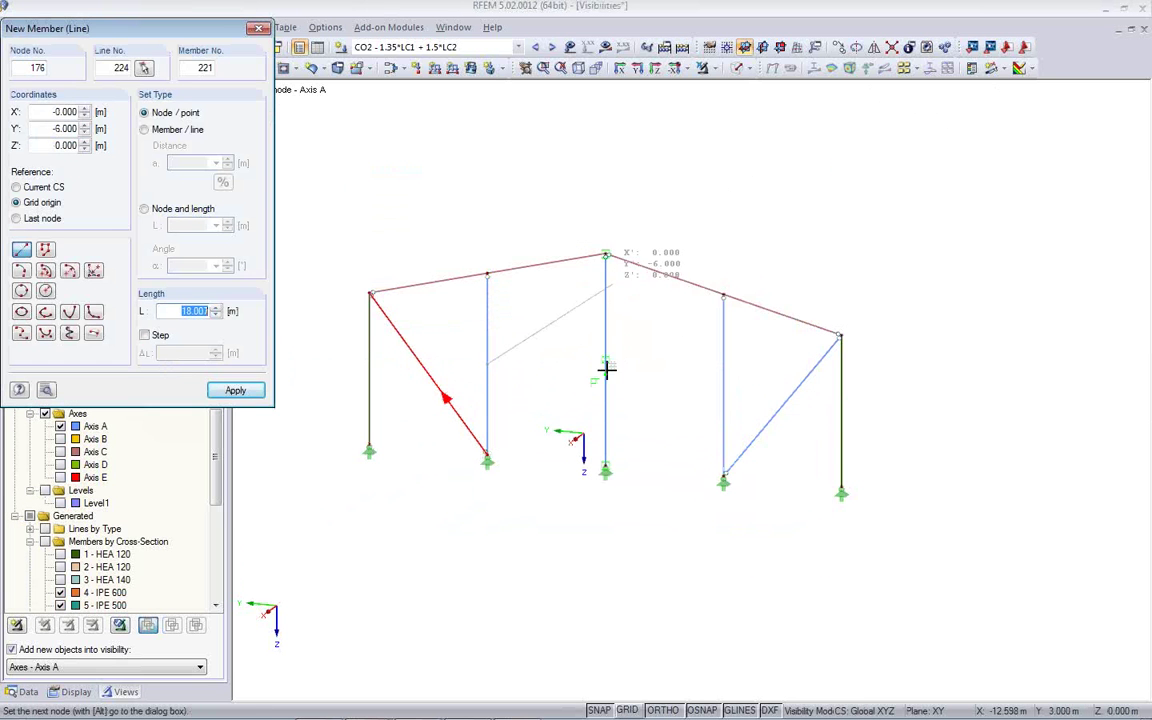
scroll(604, 376, "up", 5)
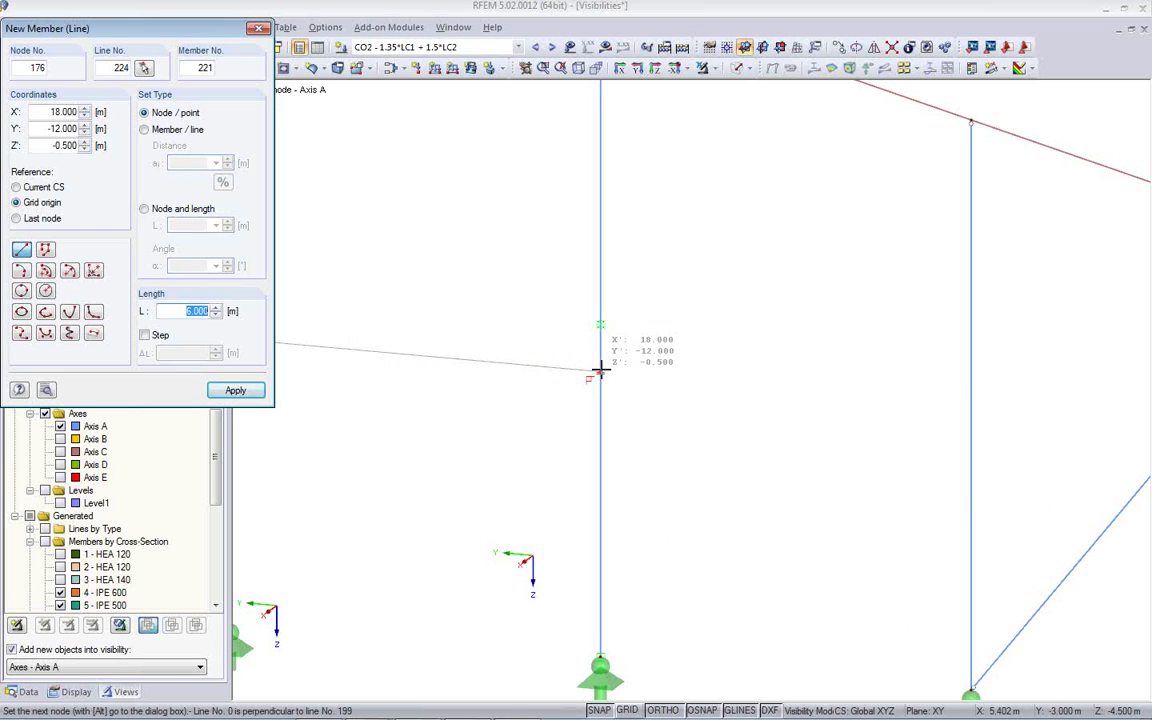
left_click(600, 370)
scroll(604, 373, "down", 8)
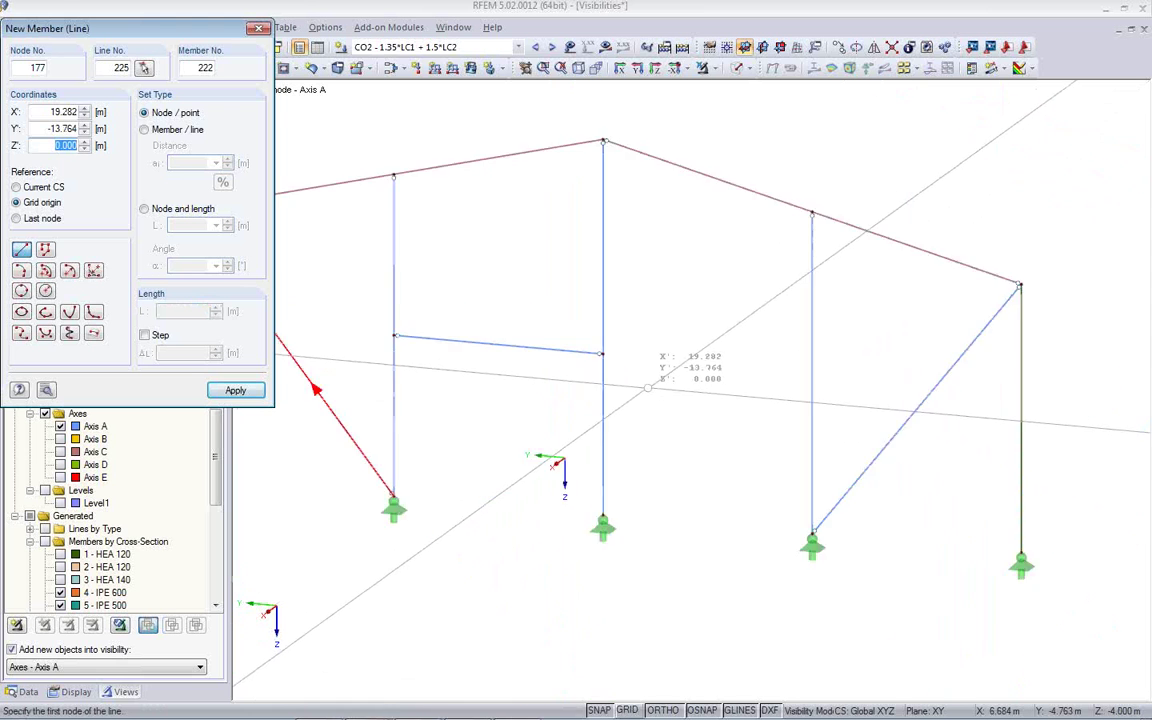
scroll(648, 387, "down", 2)
left_click(617, 365)
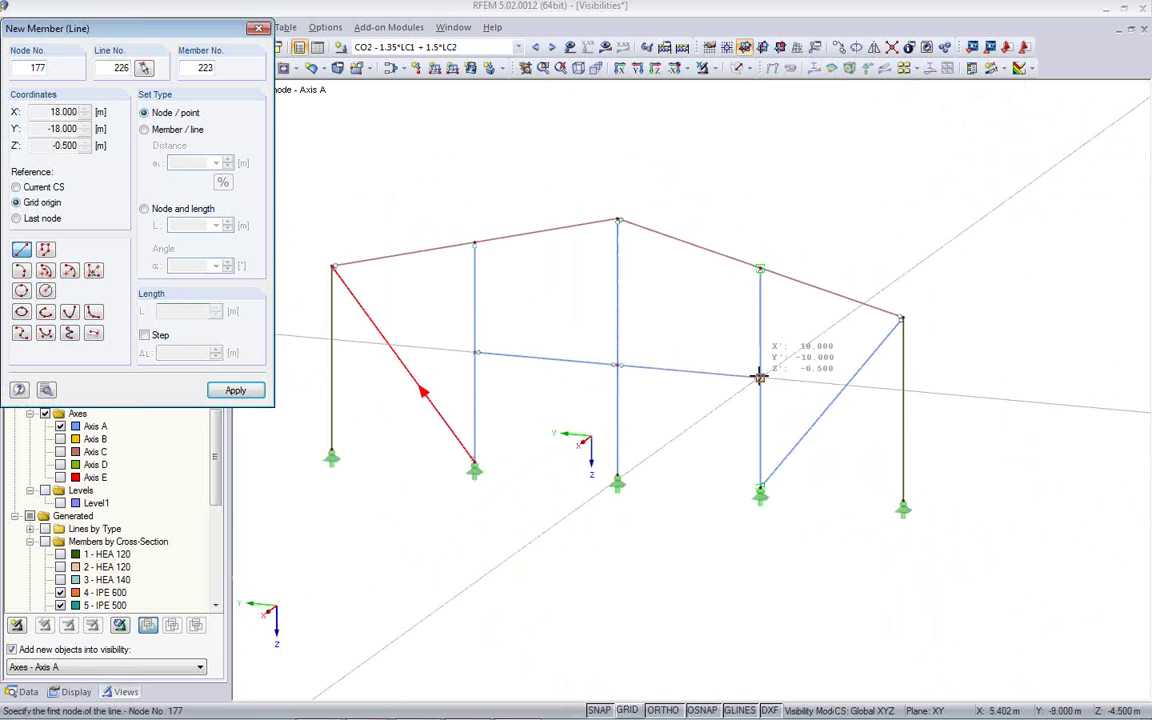
left_click(760, 377)
key("Escape")
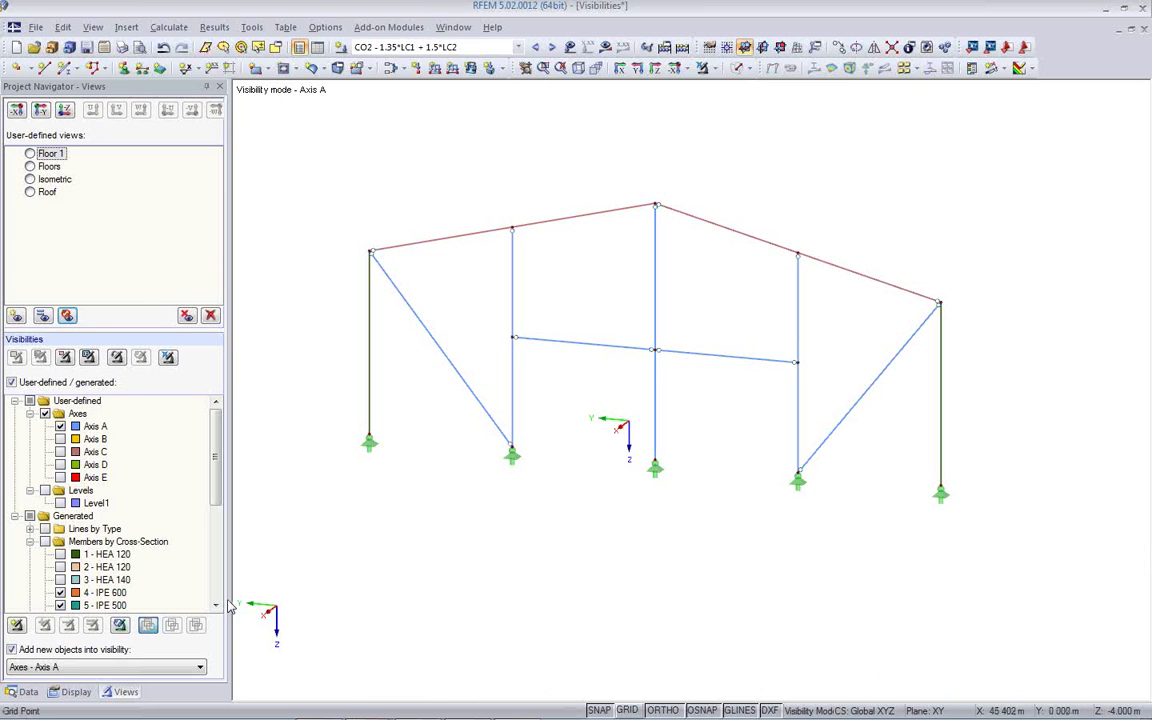
scroll(505, 541, "down", 1)
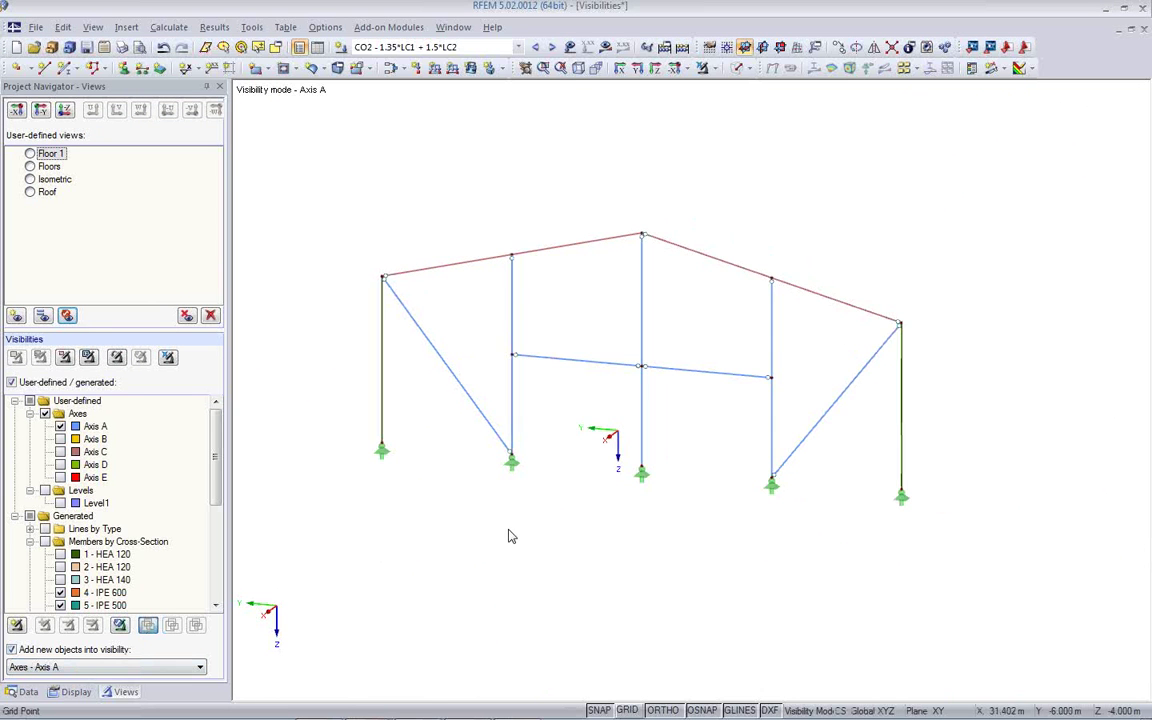
Calculate load combinations CO1 to CO13 and check the iteration calculation diagram of the maximum displacement during the run
left_click(169, 27)
left_click(200, 63)
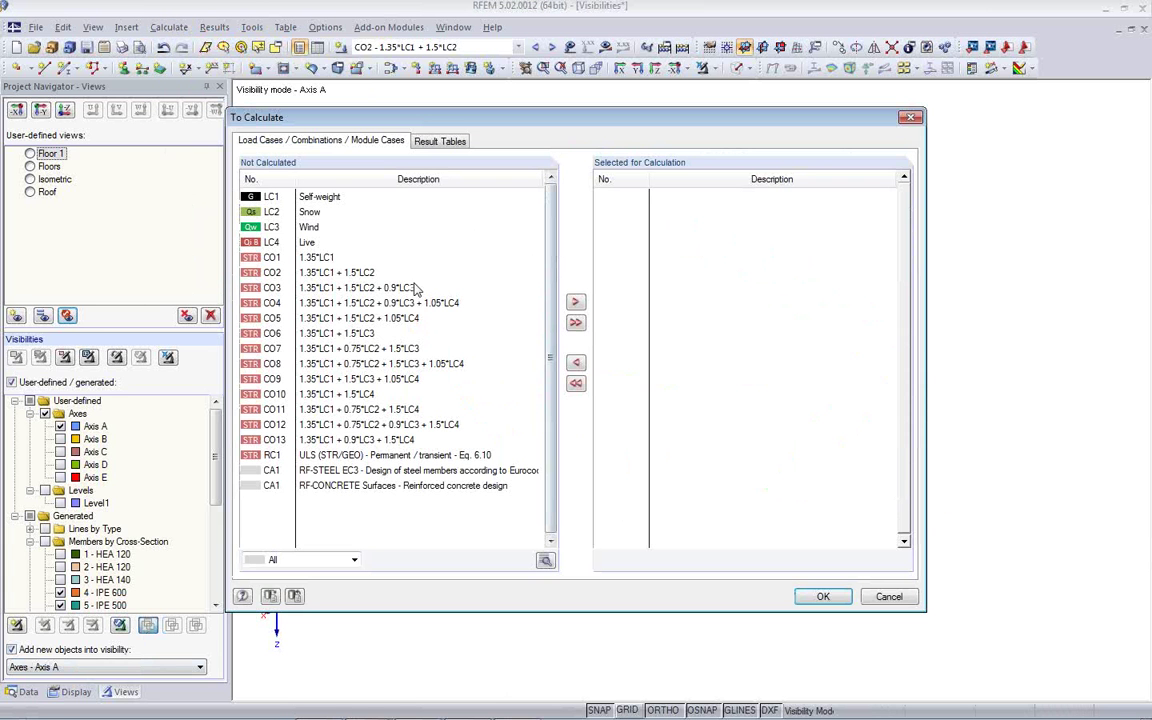
left_click(306, 258)
left_click(407, 436, "shift")
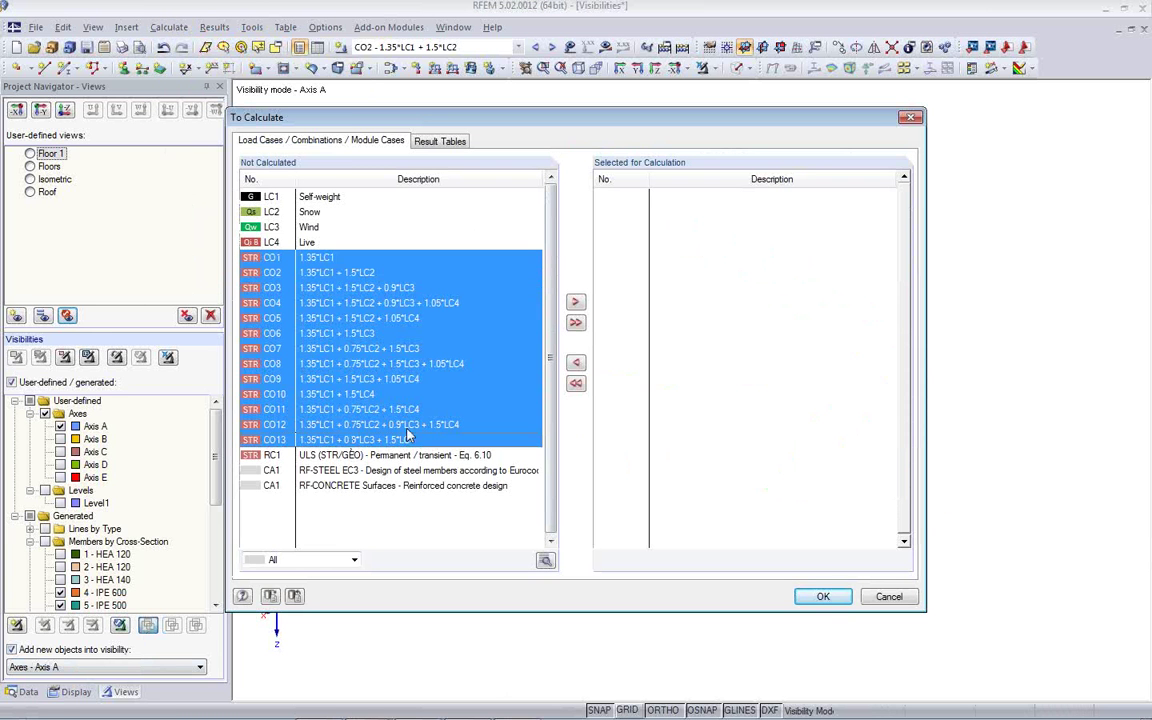
left_click(575, 302)
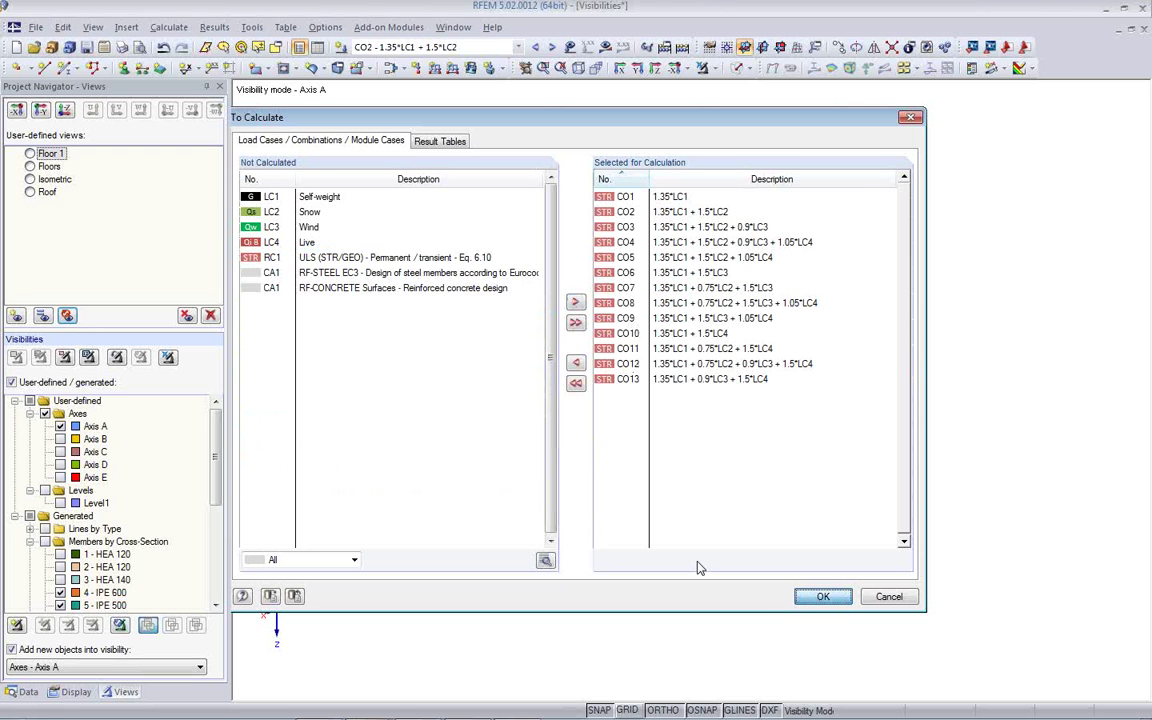
left_click(820, 597)
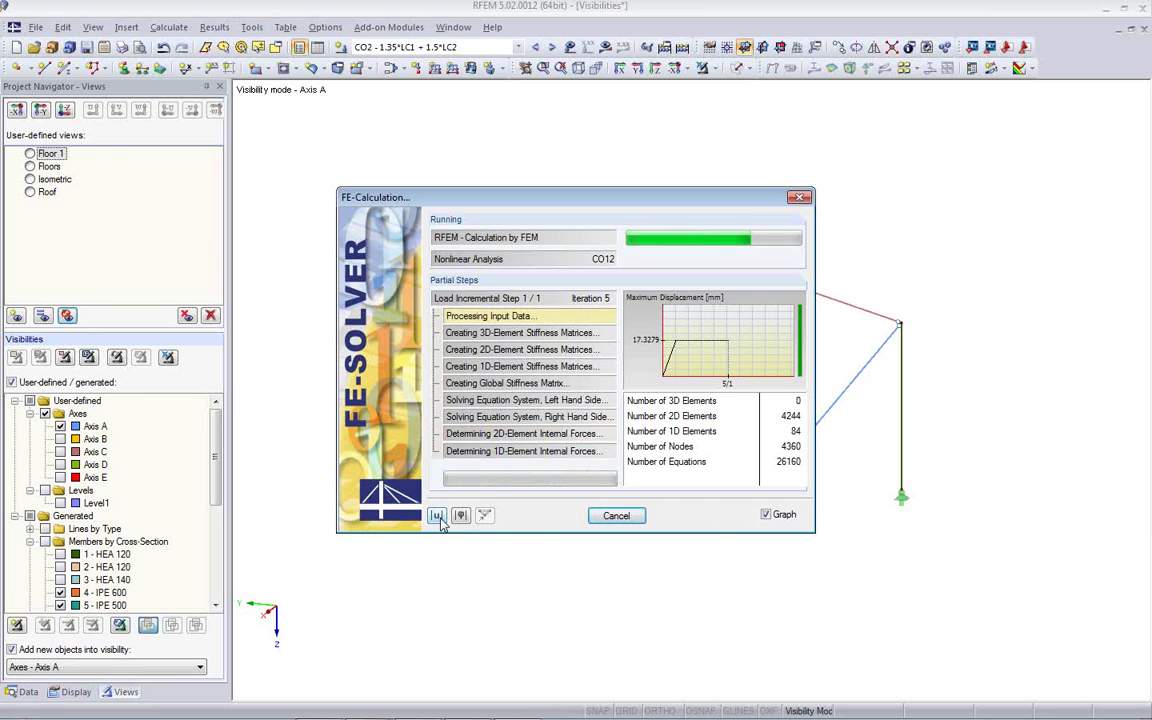
left_click(436, 516)
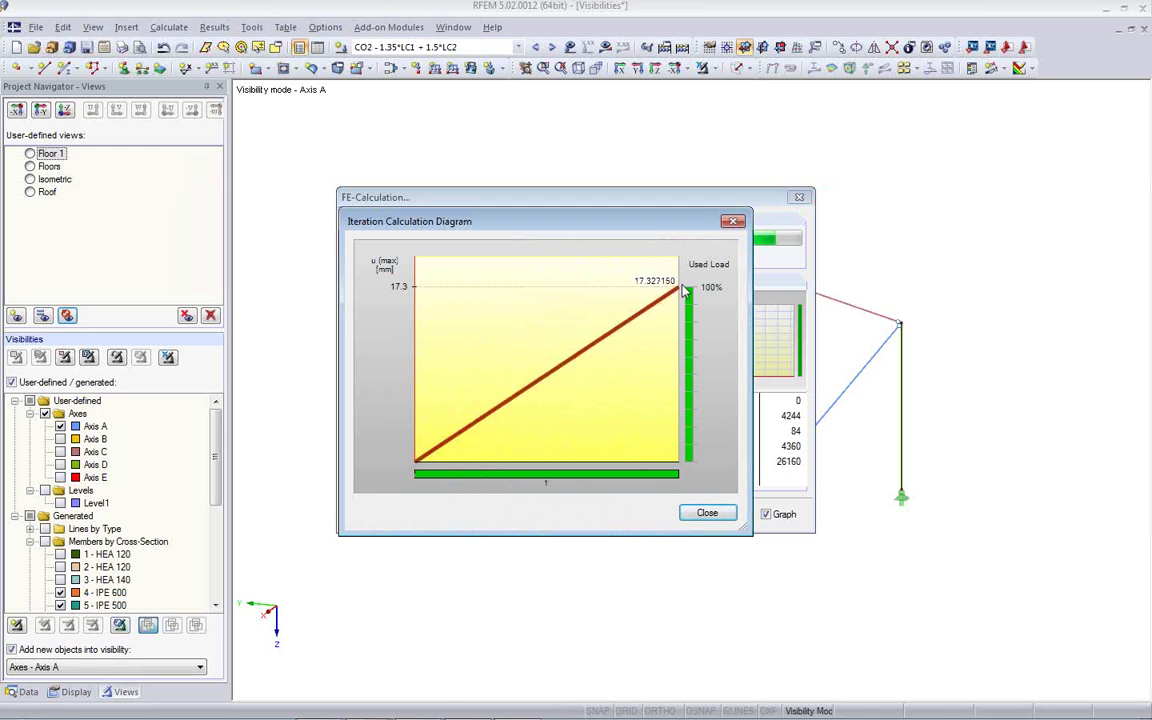
left_click(707, 514)
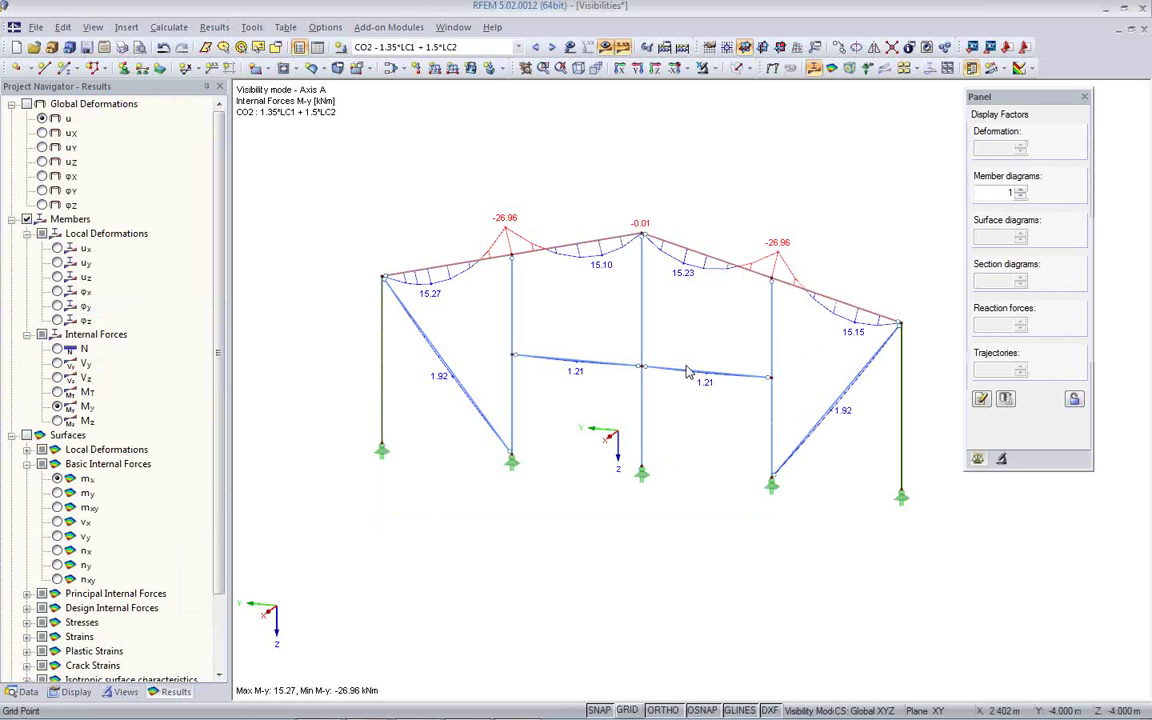
Open printout report PR1 and look through the Axis A frame's N, Vz and My graphics across the load combinations
middle_click_drag(550, 581, 536, 556, "ctrl")
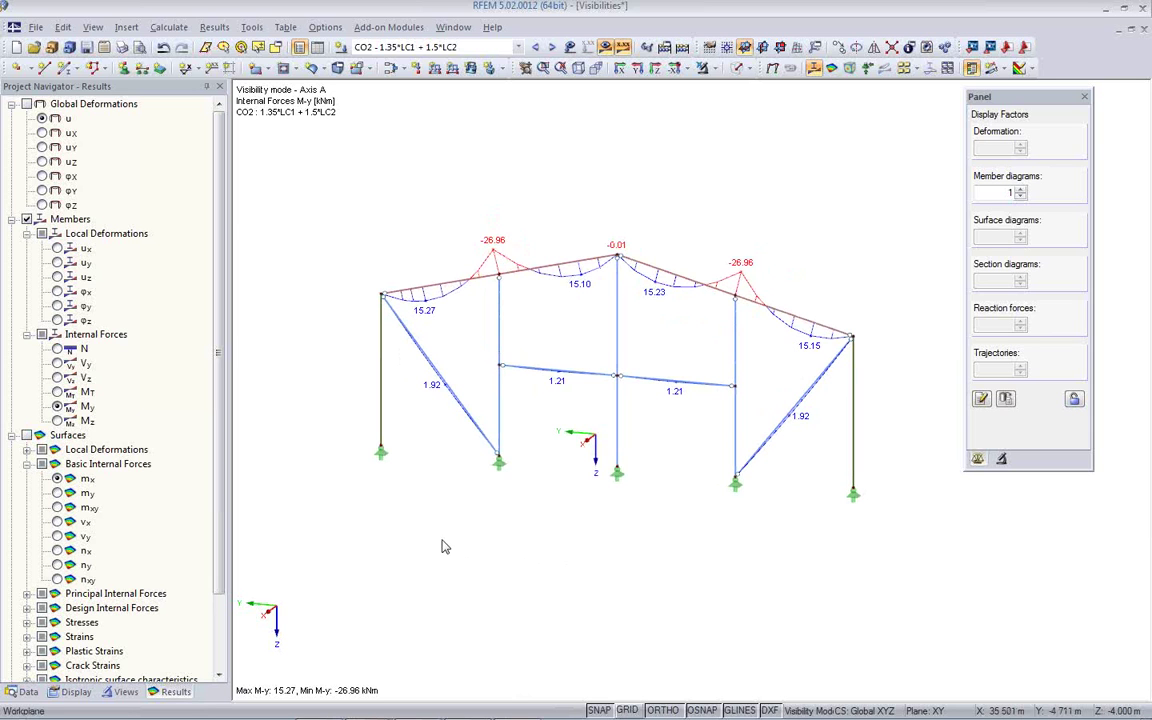
left_click(139, 48)
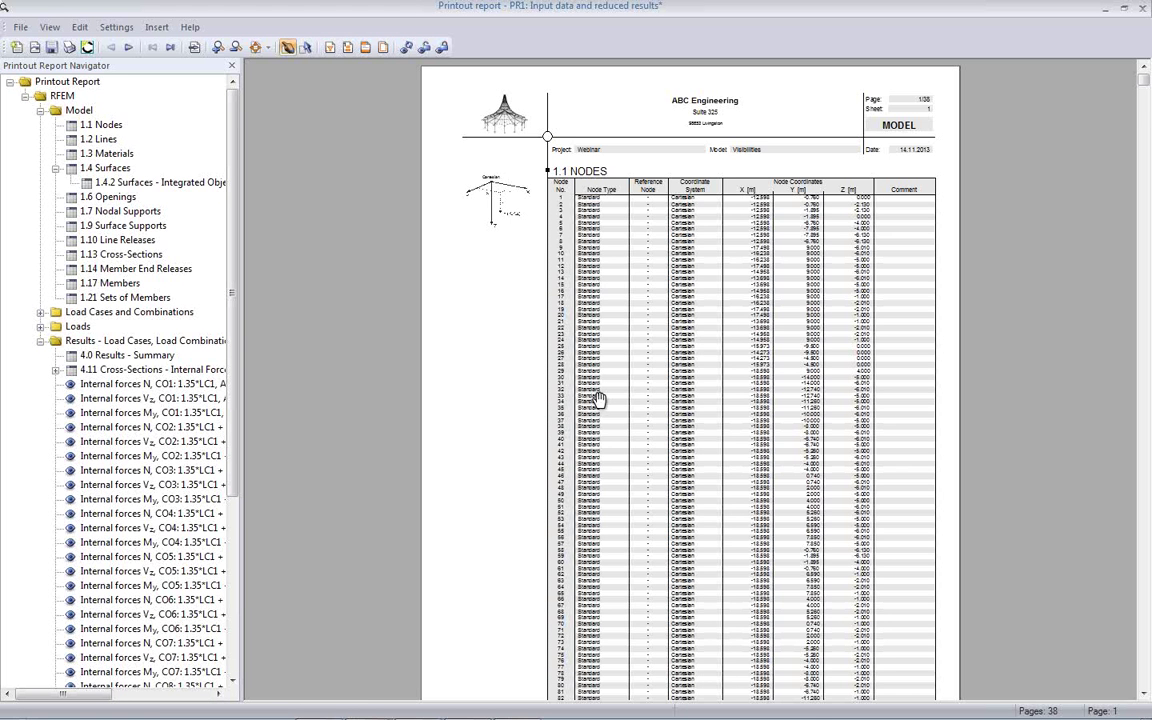
left_click(160, 413)
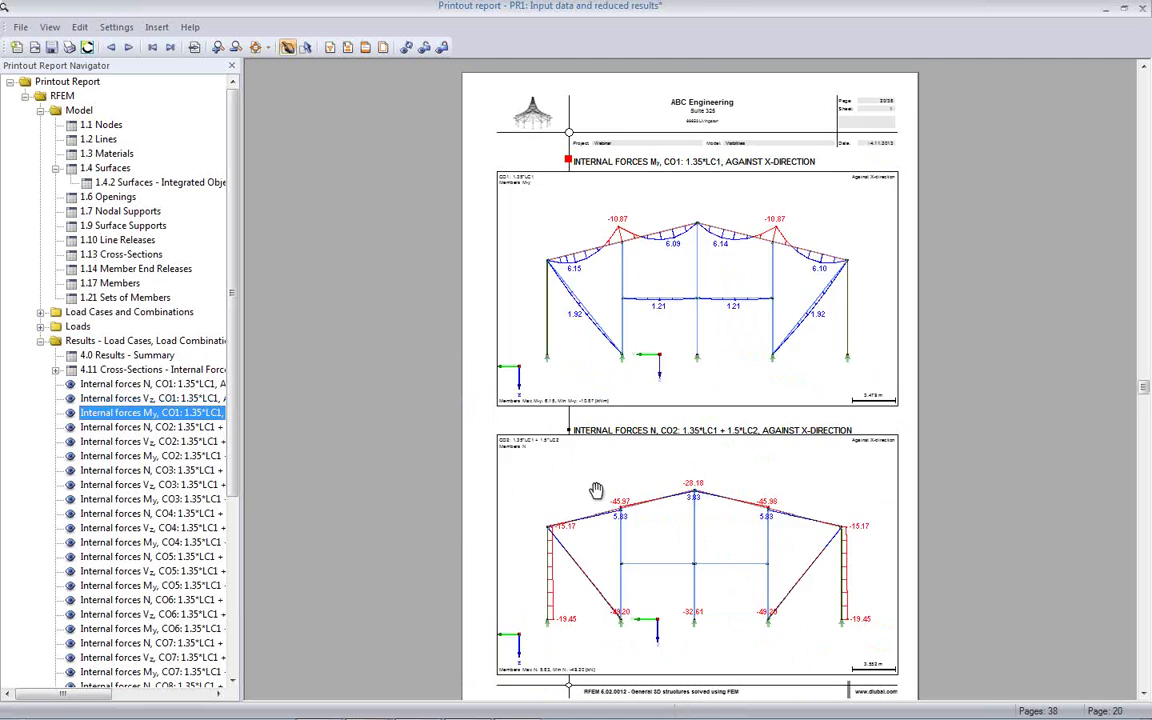
scroll(598, 488, "down", 1, "ctrl")
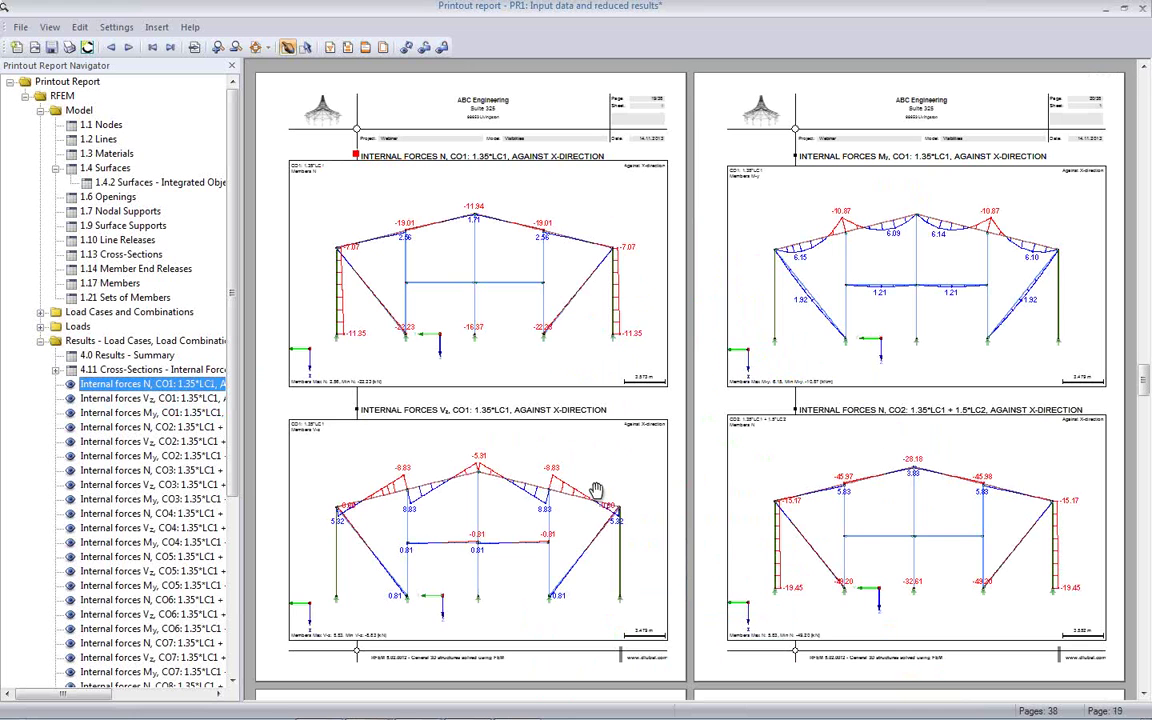
scroll(653, 424, "down", 6)
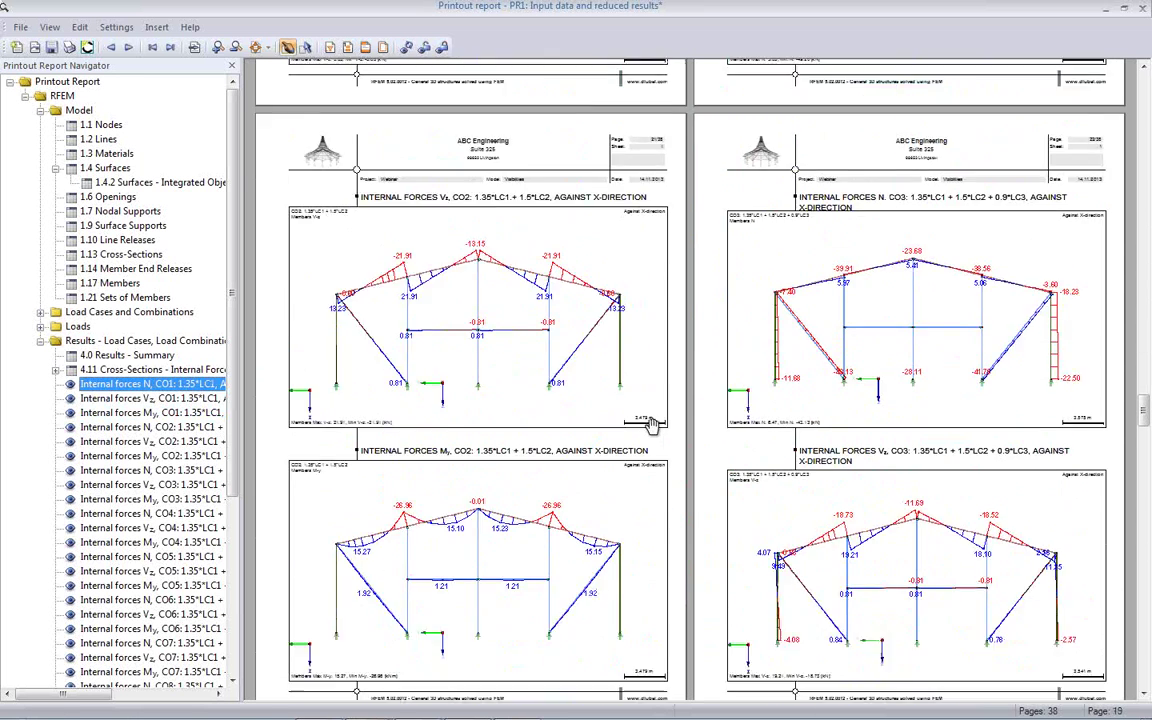
scroll(650, 424, "down", 10)
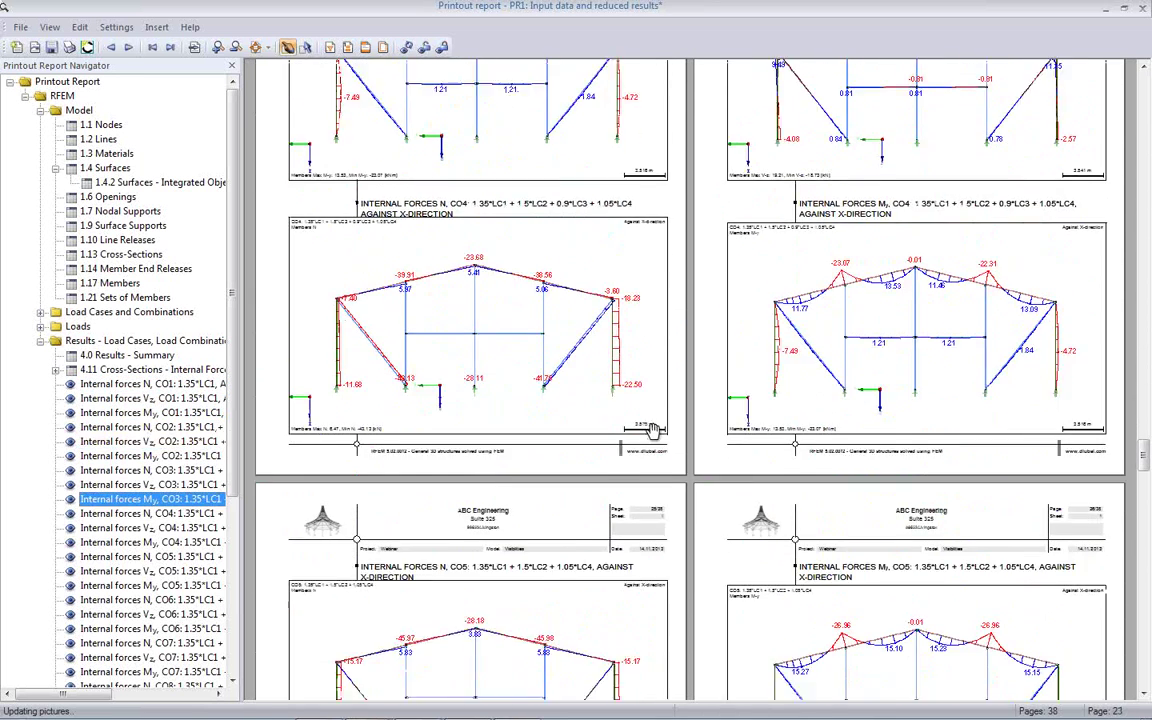
scroll(650, 430, "down", 5)
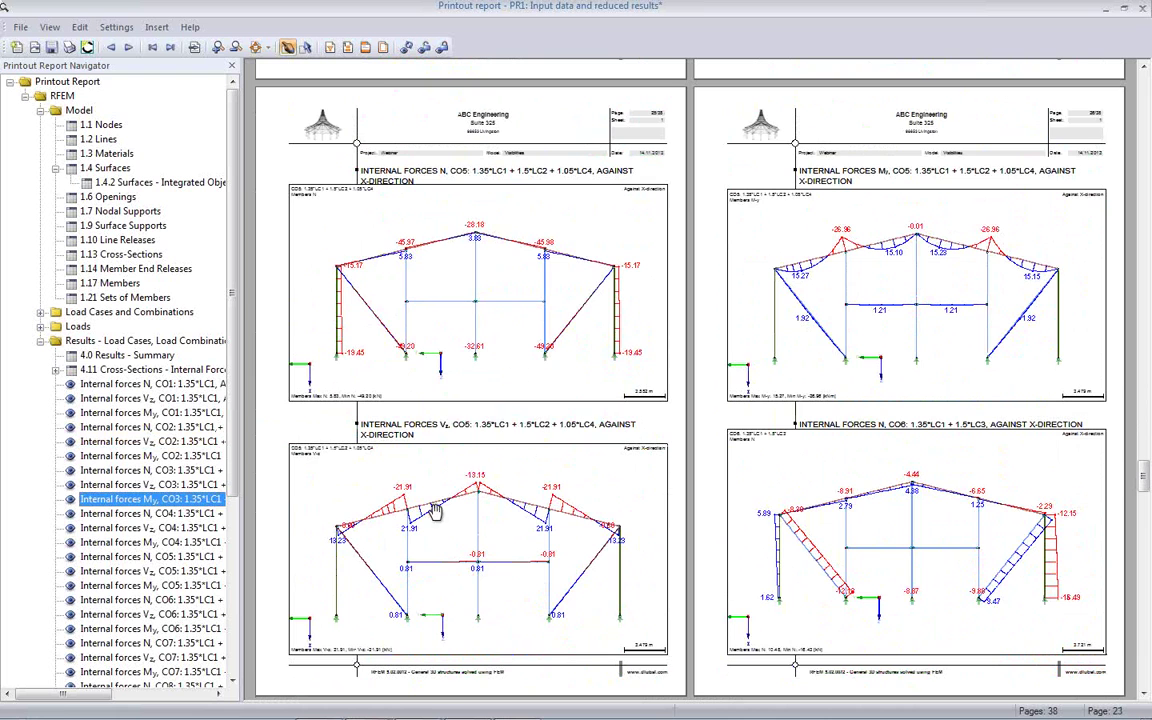
scroll(755, 432, "down", 5)
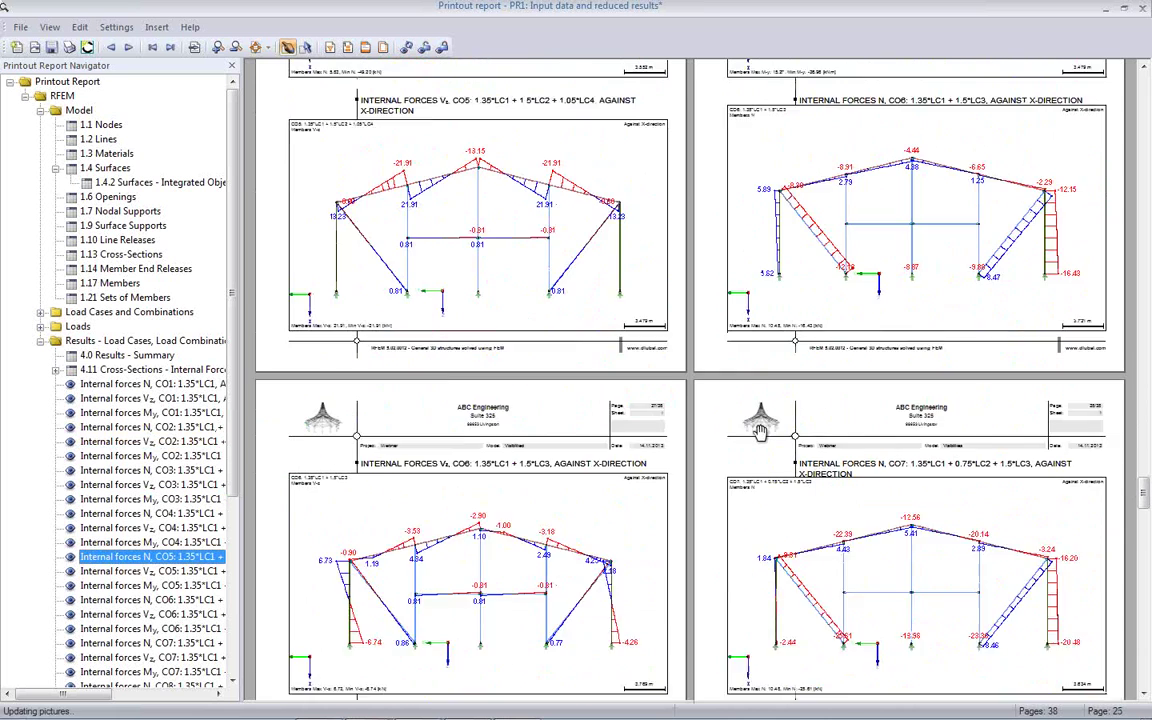
scroll(760, 430, "down", 6)
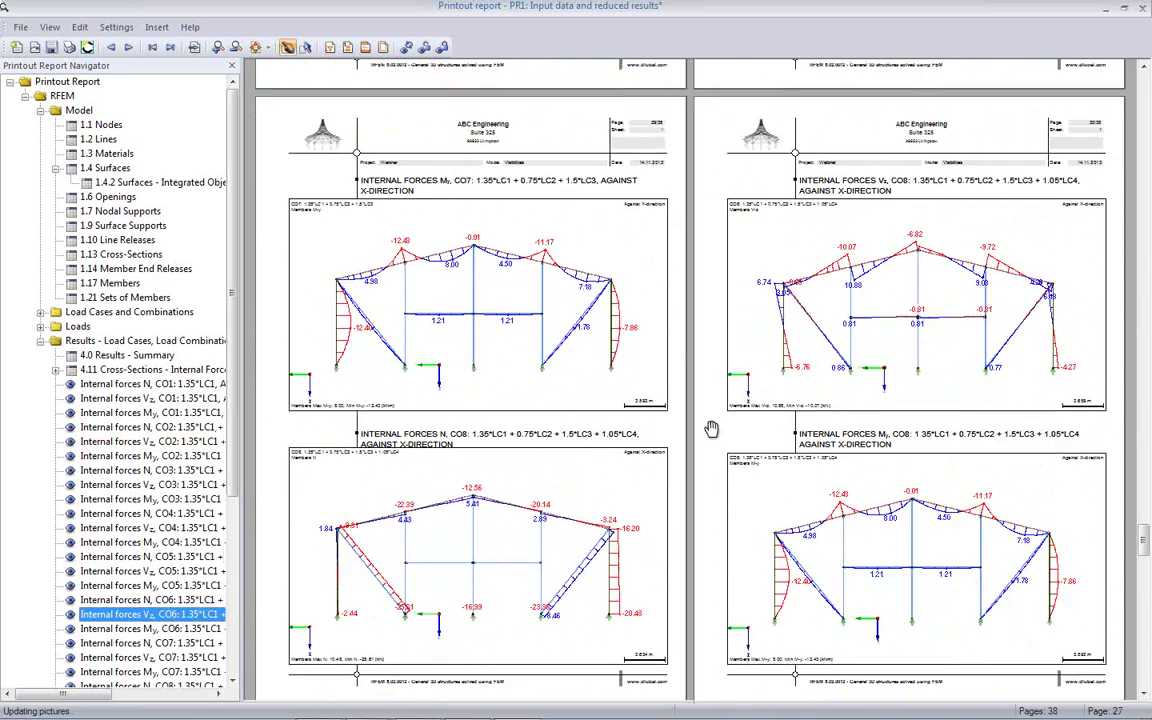
scroll(705, 430, "down", 8)
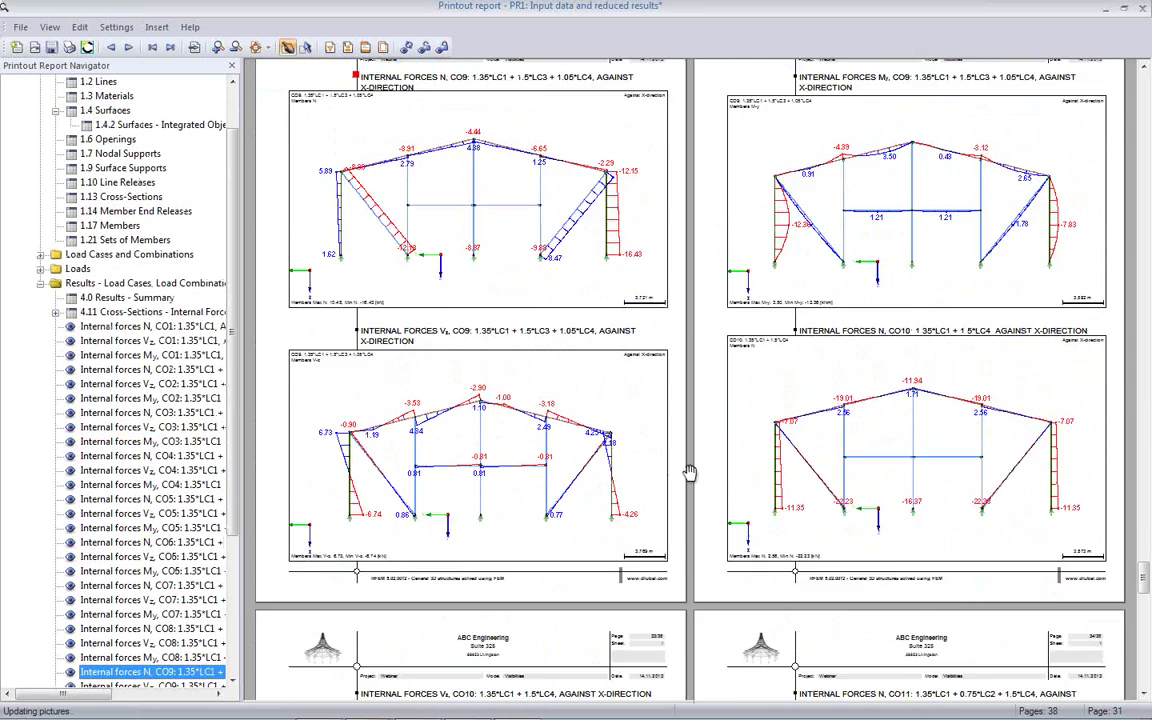
scroll(228, 612, "down", 5)
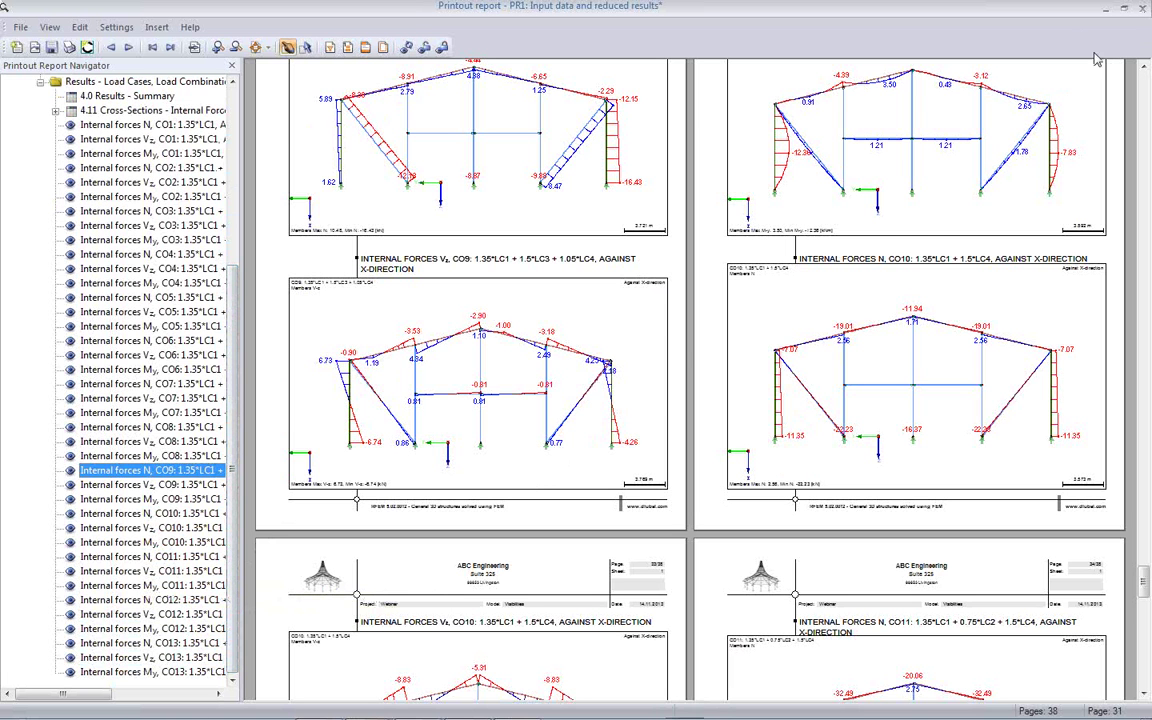
Close the printout report and save it
left_click(1141, 10)
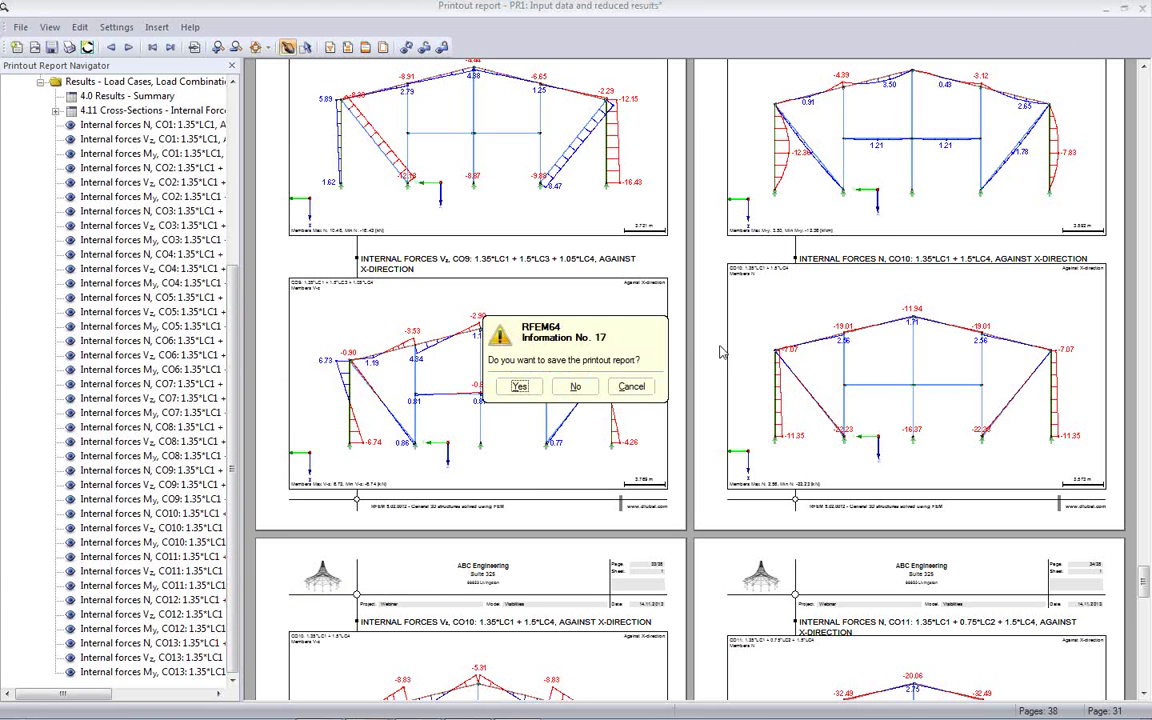
left_click(522, 386)
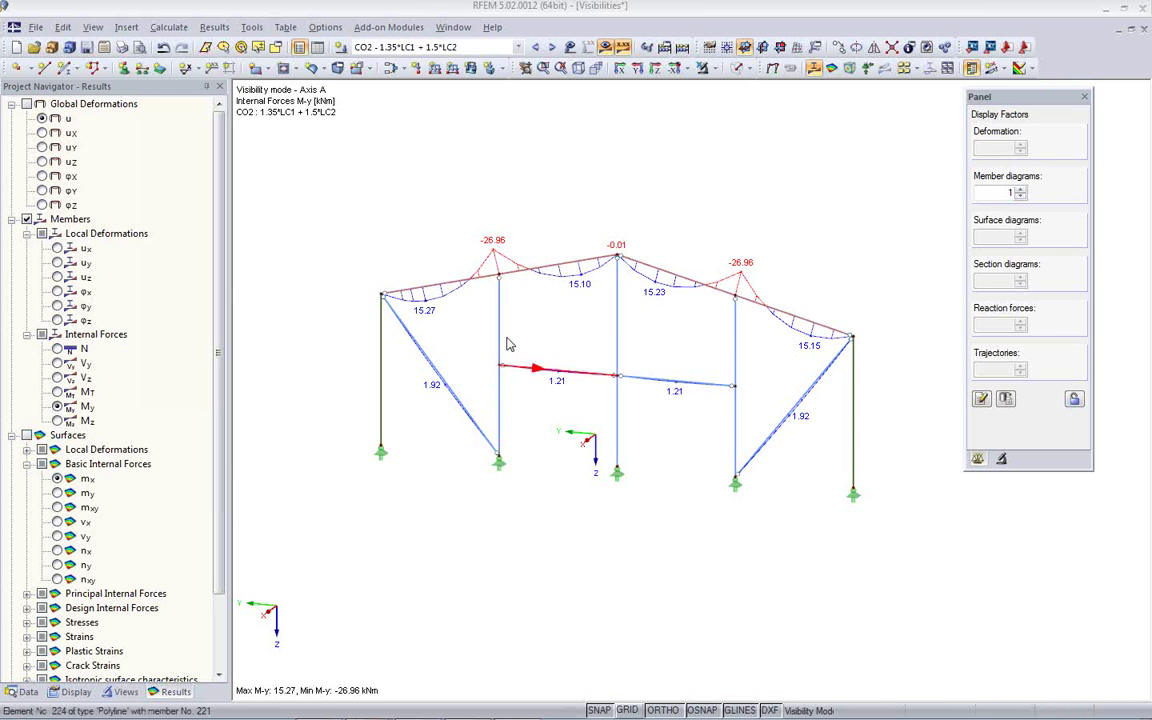
Hide the results on the Axis A frame and review the FE mesh settings for member divisions without changing them
scroll(500, 425, "up", 5)
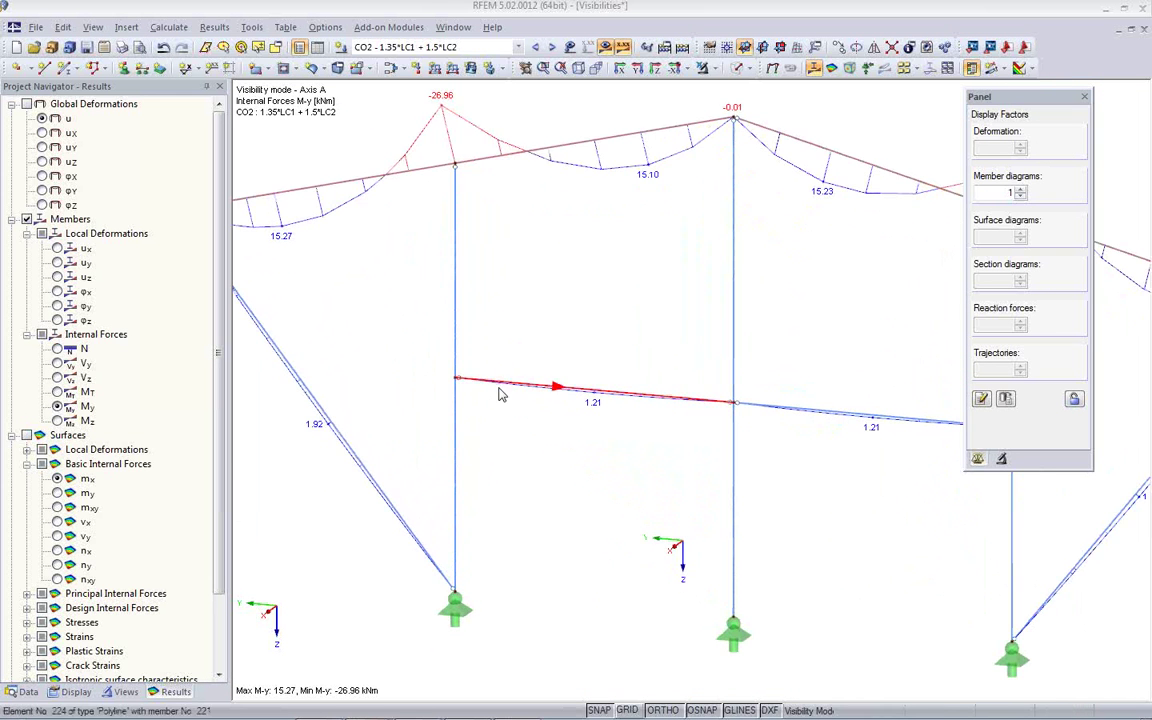
left_click(606, 48)
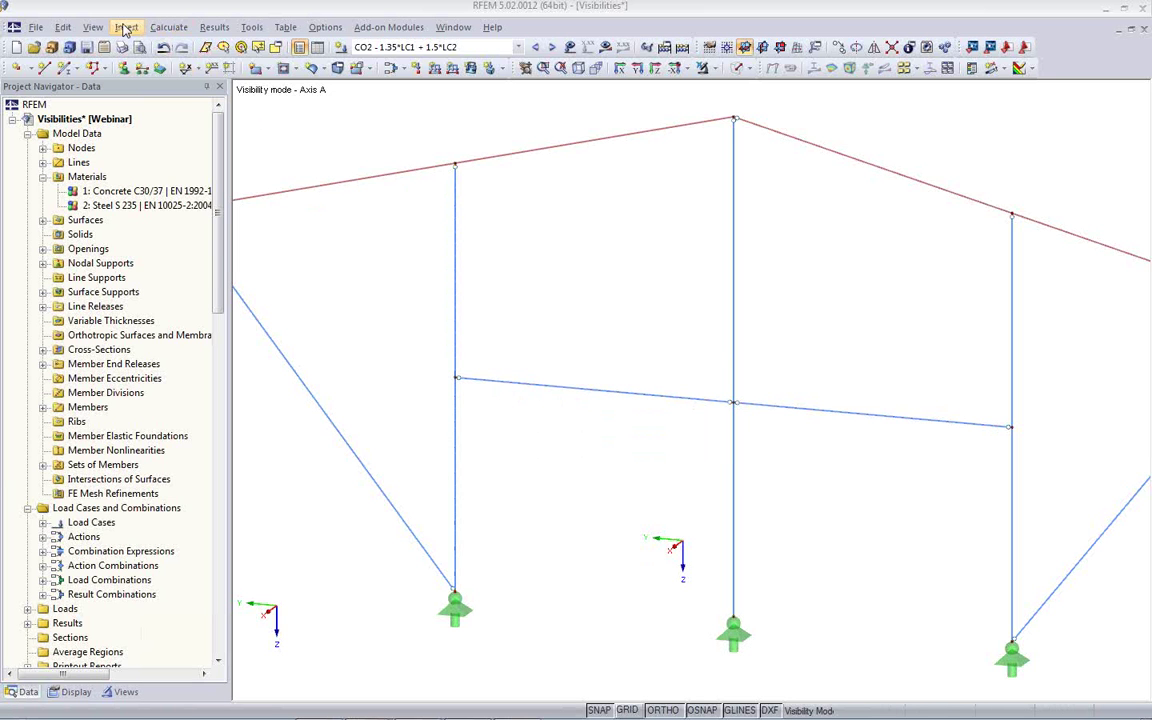
left_click(168, 27)
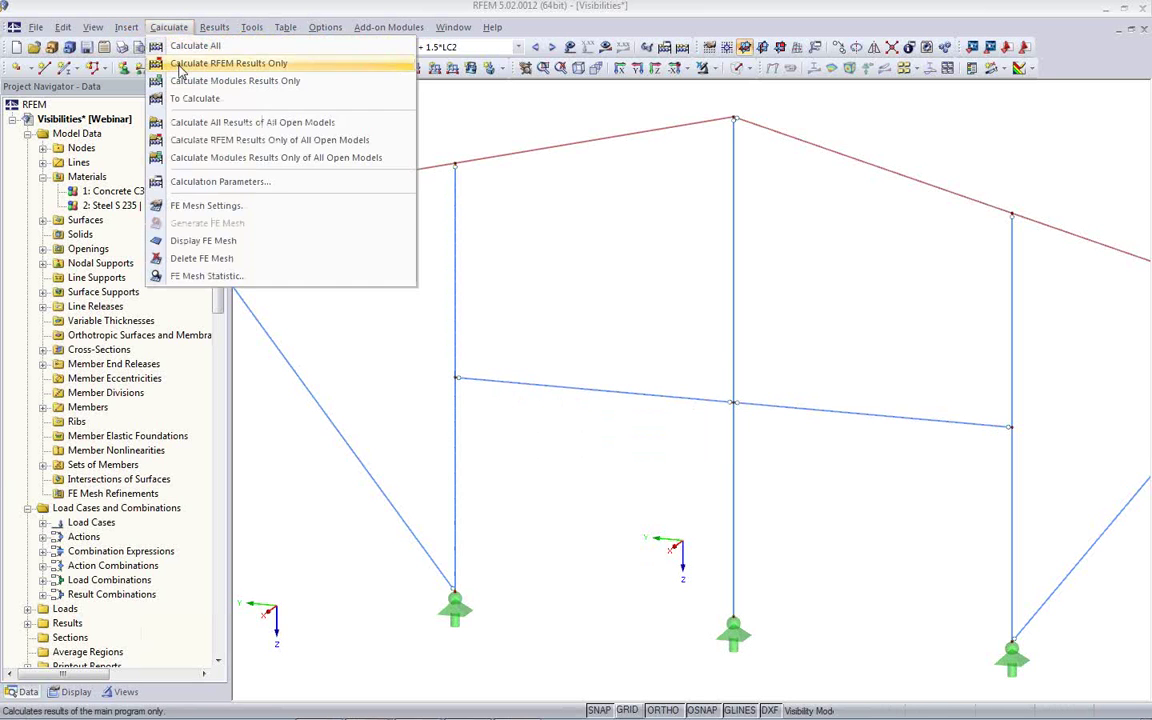
left_click(210, 206)
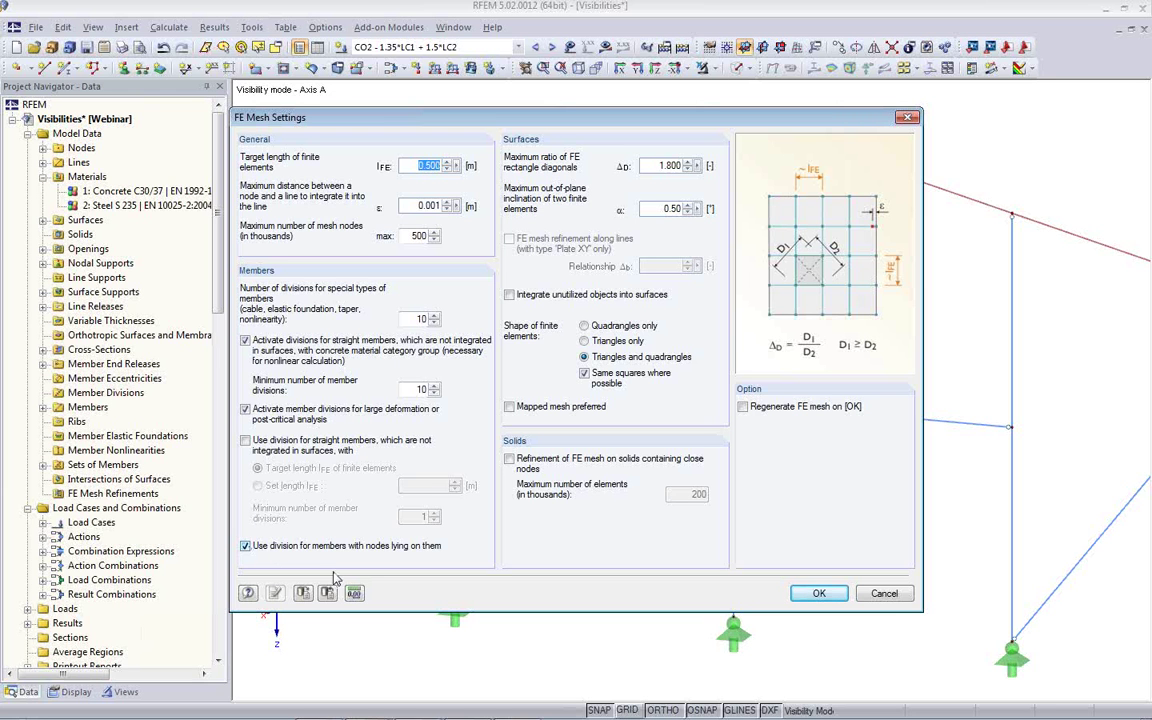
left_click(886, 594)
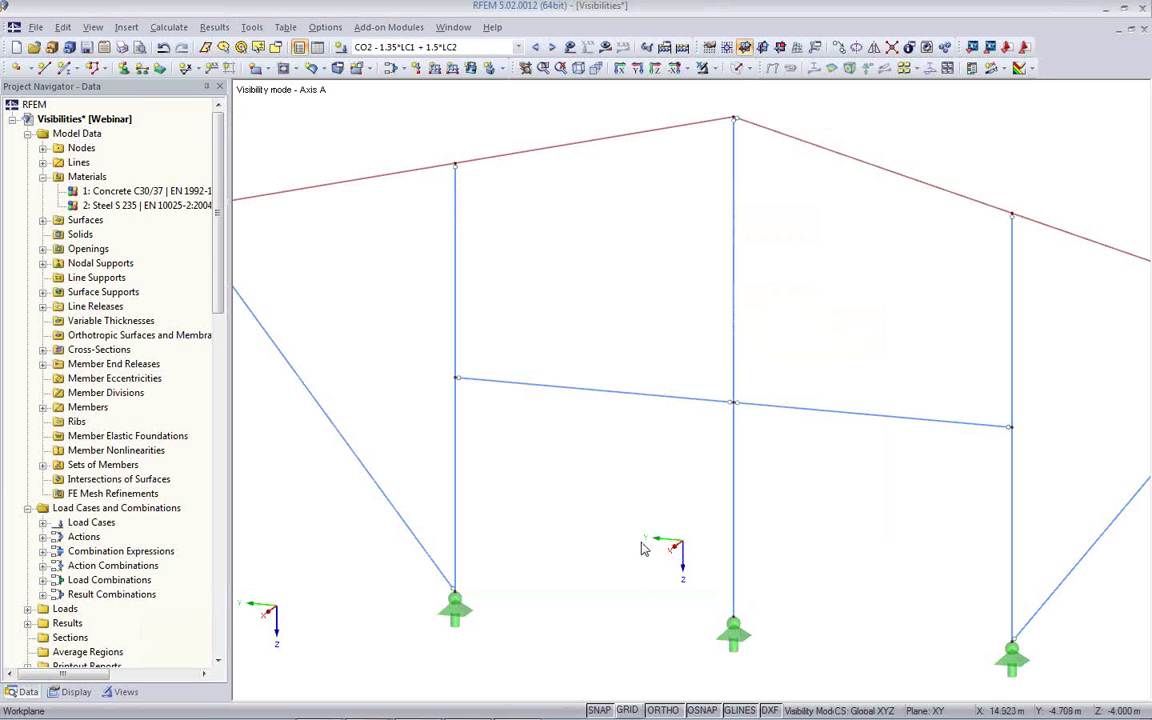
Enable the automatic connection of lines and members and check that the option is active
right_click(575, 315)
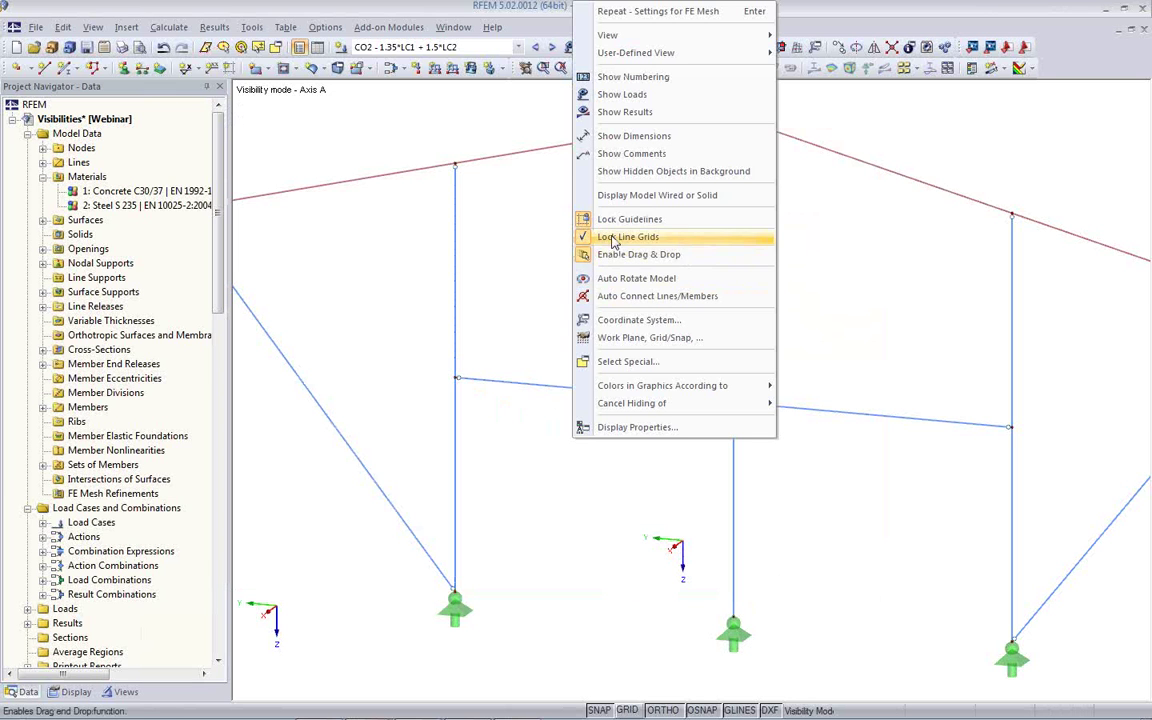
left_click(598, 296)
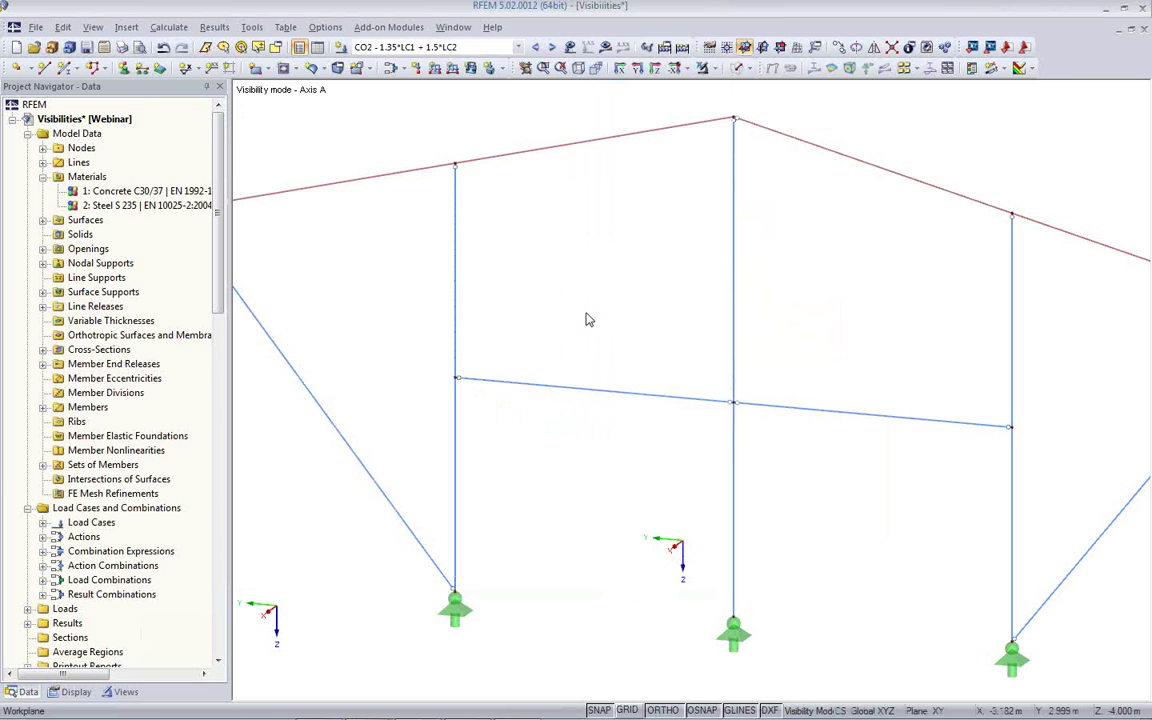
right_click(572, 319)
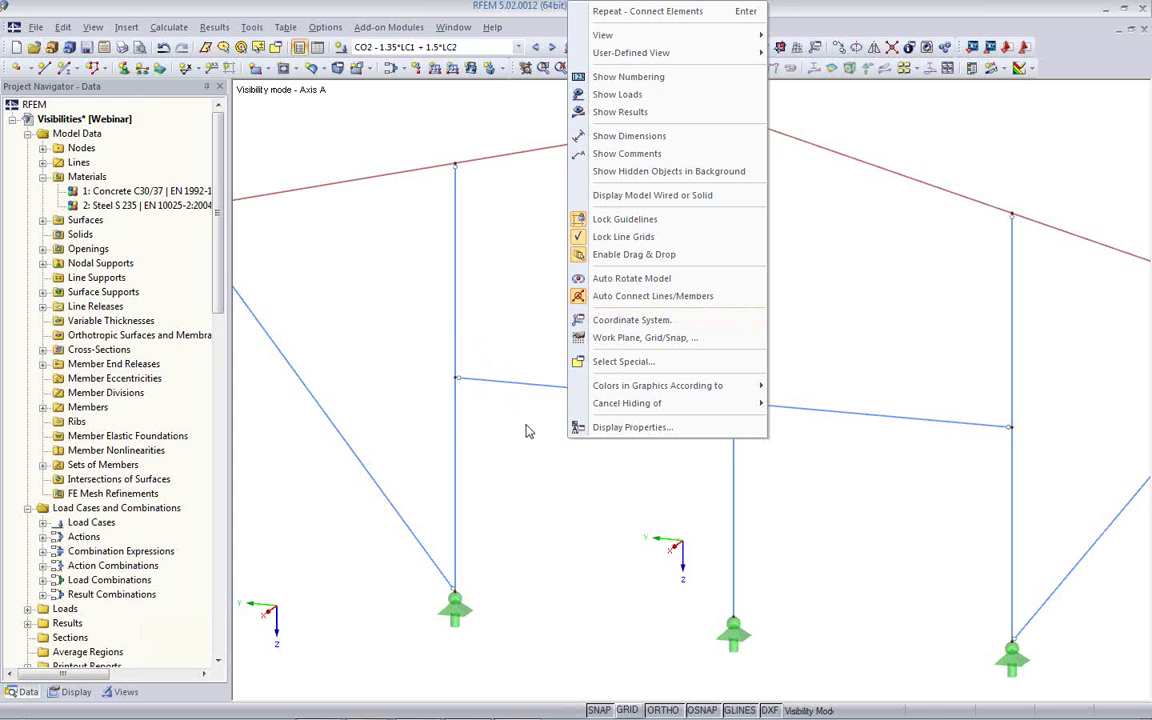
left_click(660, 449)
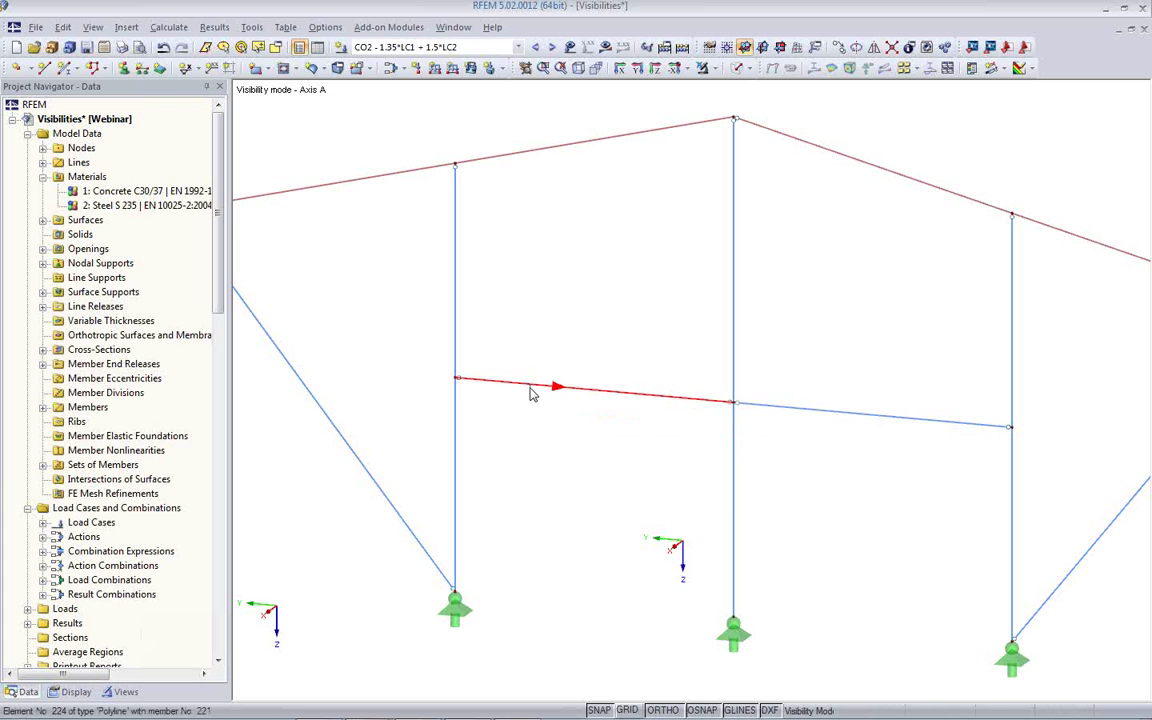
Try to move the horizontal member between the first two inner columns, decline deleting the results, and disable Drag & Drop
left_click_drag(532, 391, 521, 328)
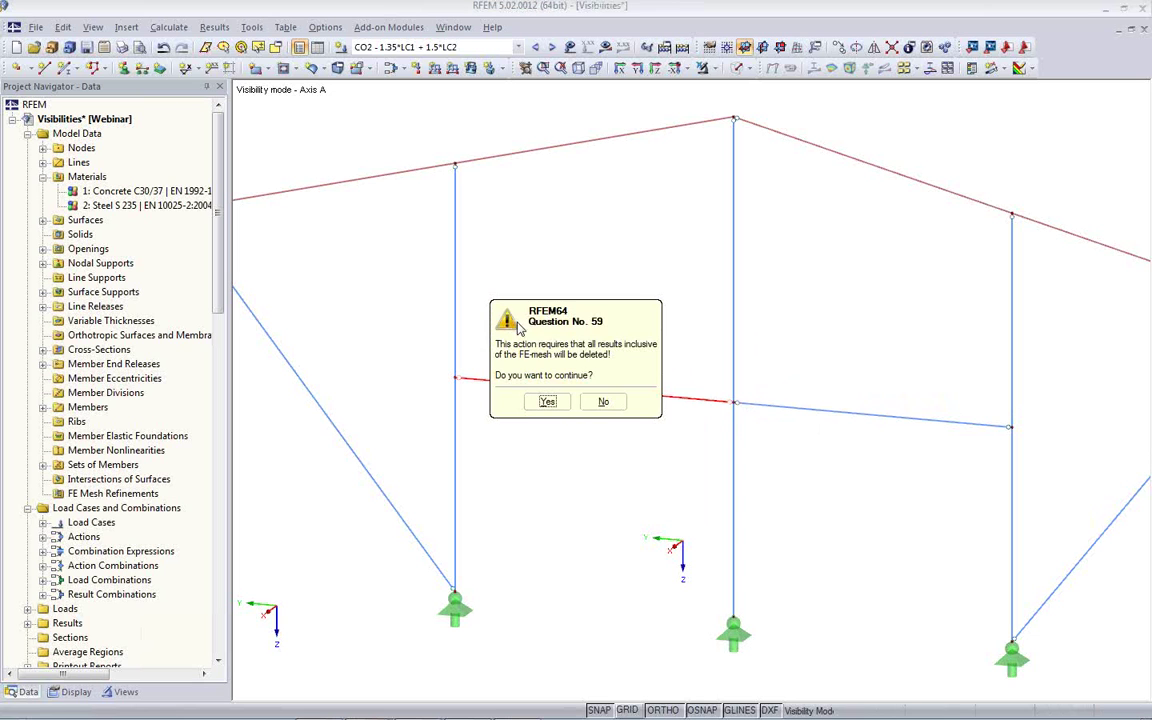
left_click(600, 402)
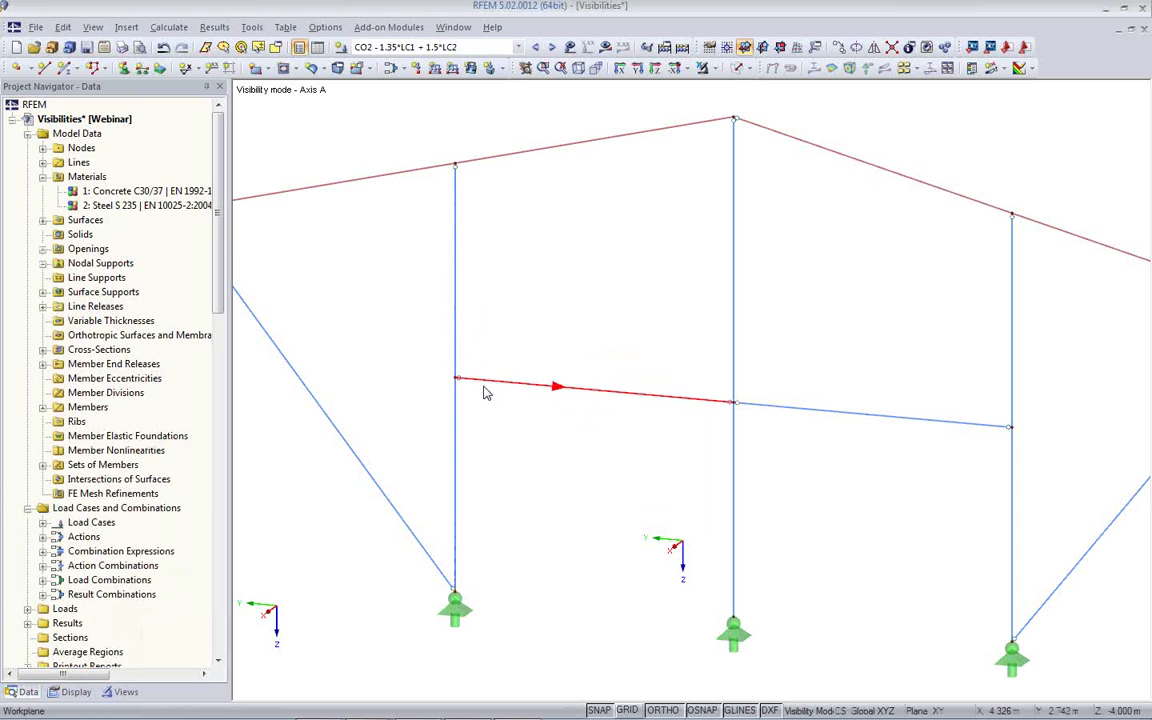
right_click(545, 334)
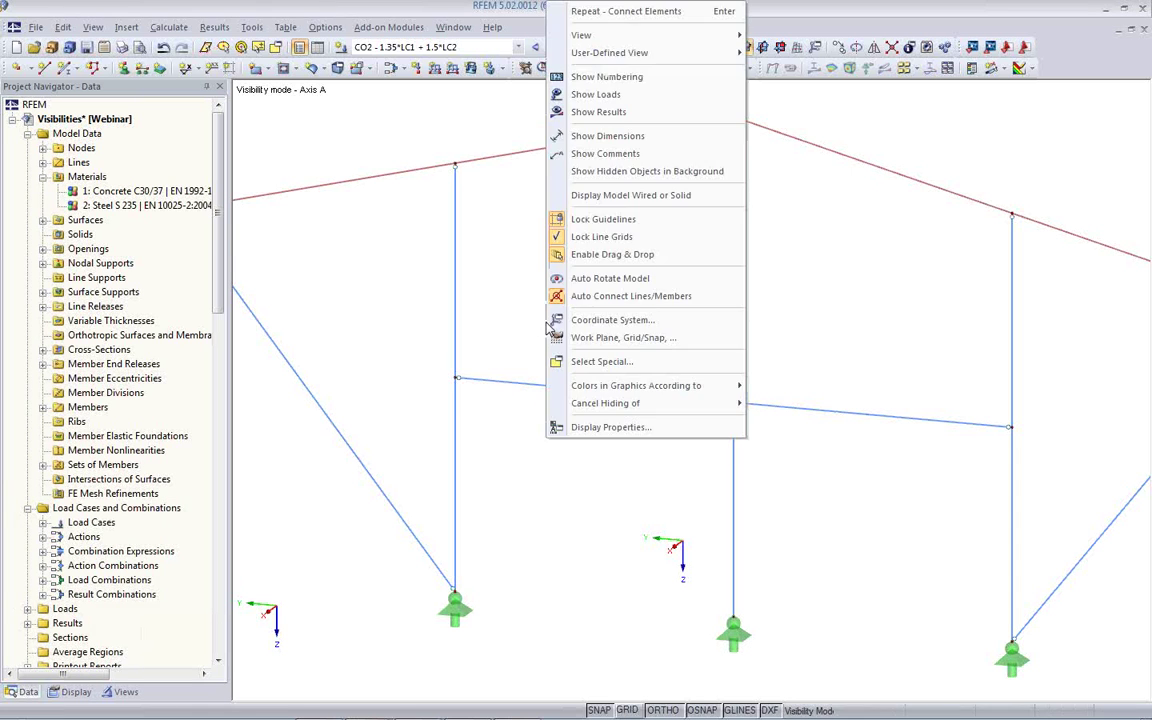
left_click(560, 256)
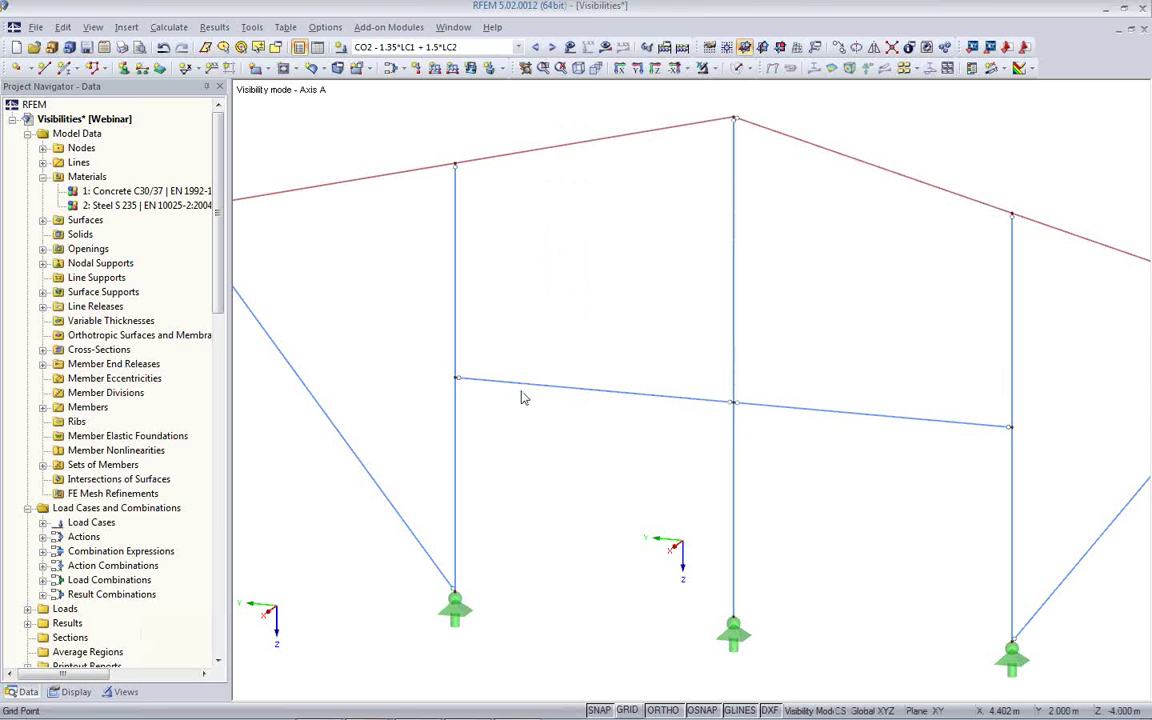
Re-enable Drag & Drop for the model objects and check the option's state
right_click(552, 336)
left_click(558, 254)
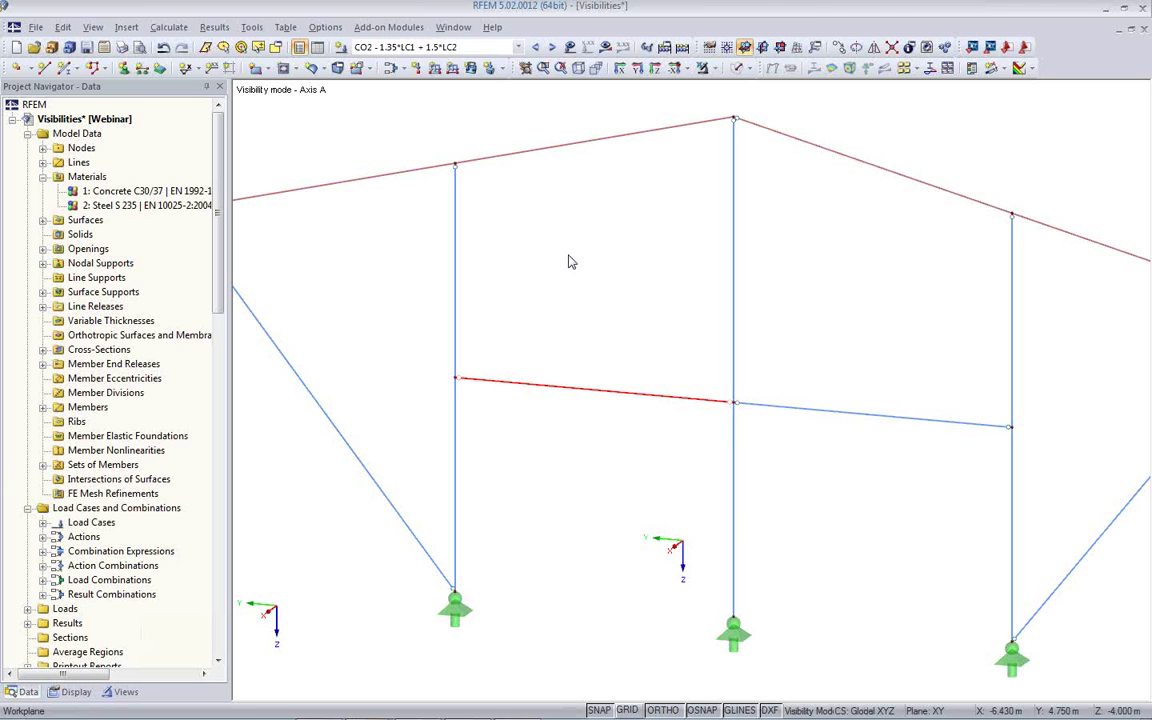
right_click(551, 280)
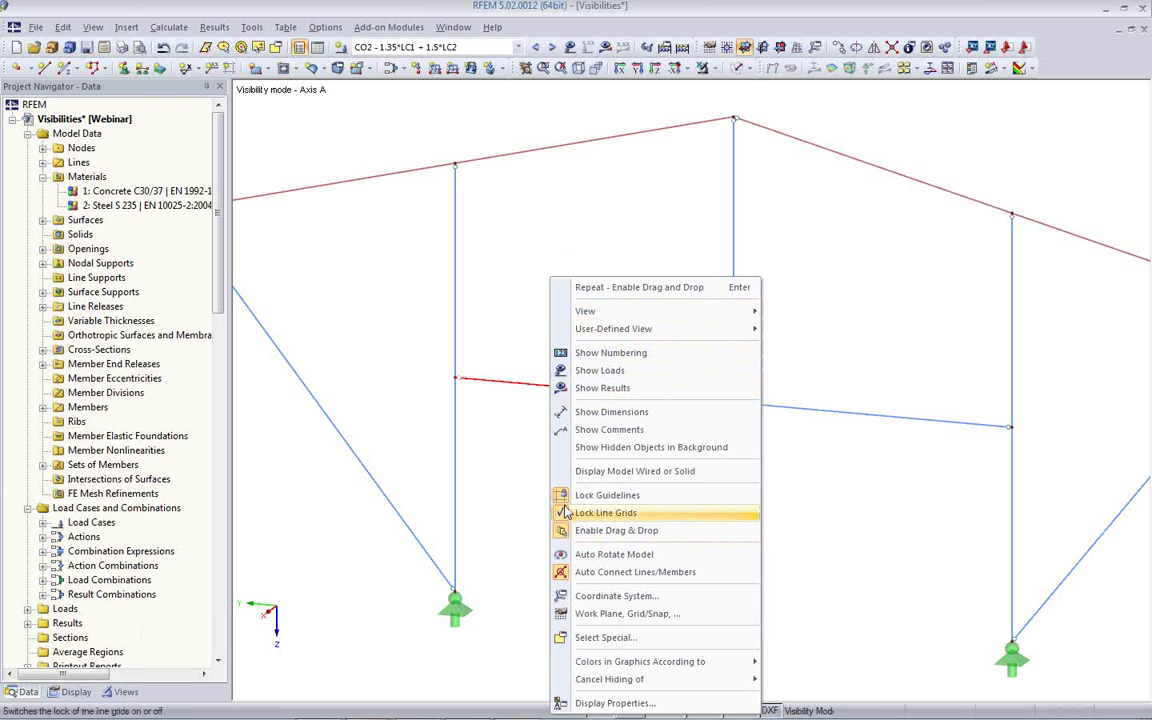
left_click(488, 494)
scroll(488, 494, "down", 3)
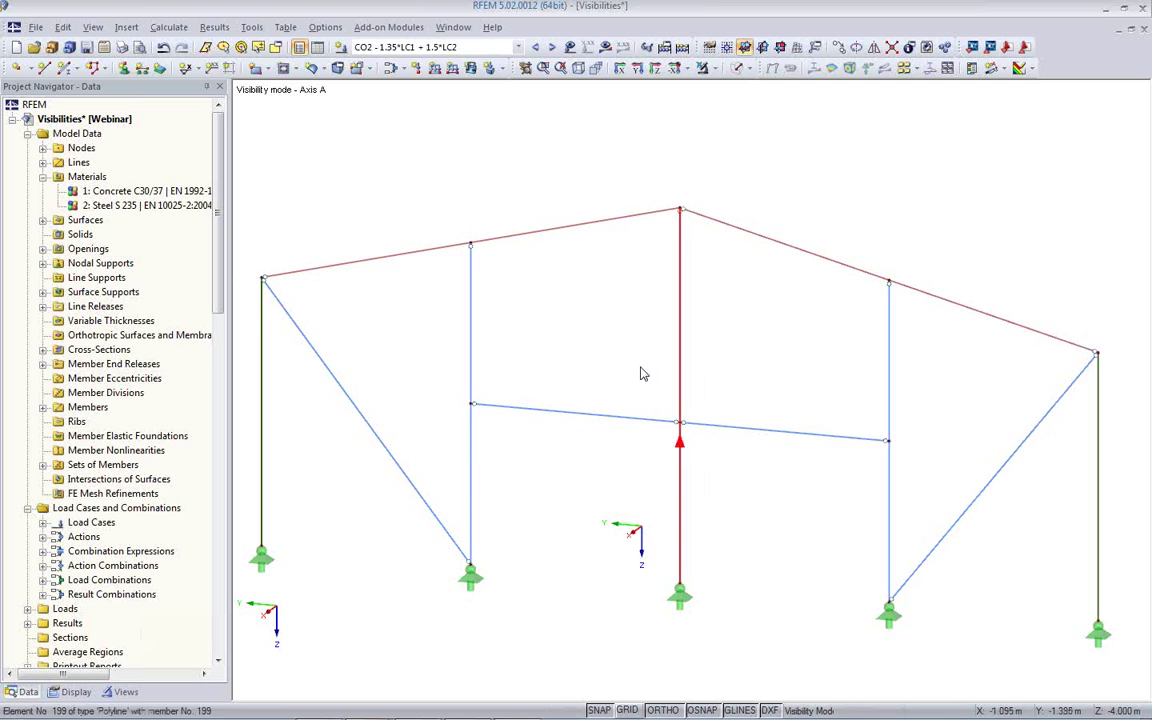
right_click(580, 330)
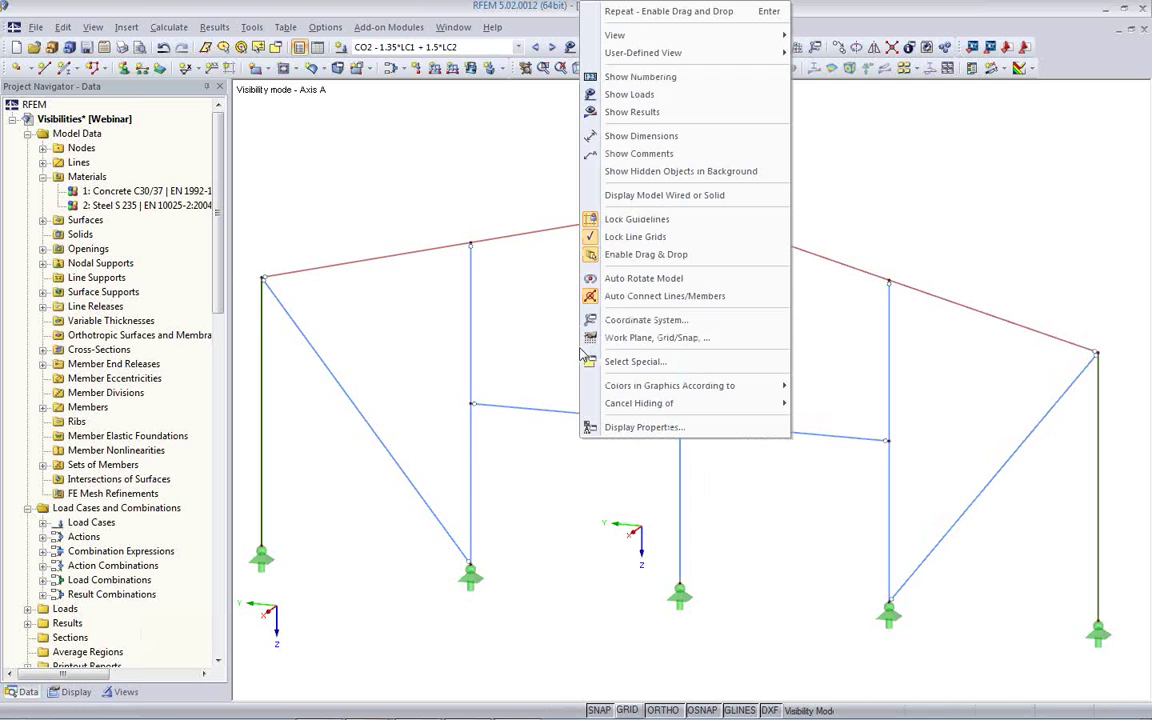
left_click(534, 316)
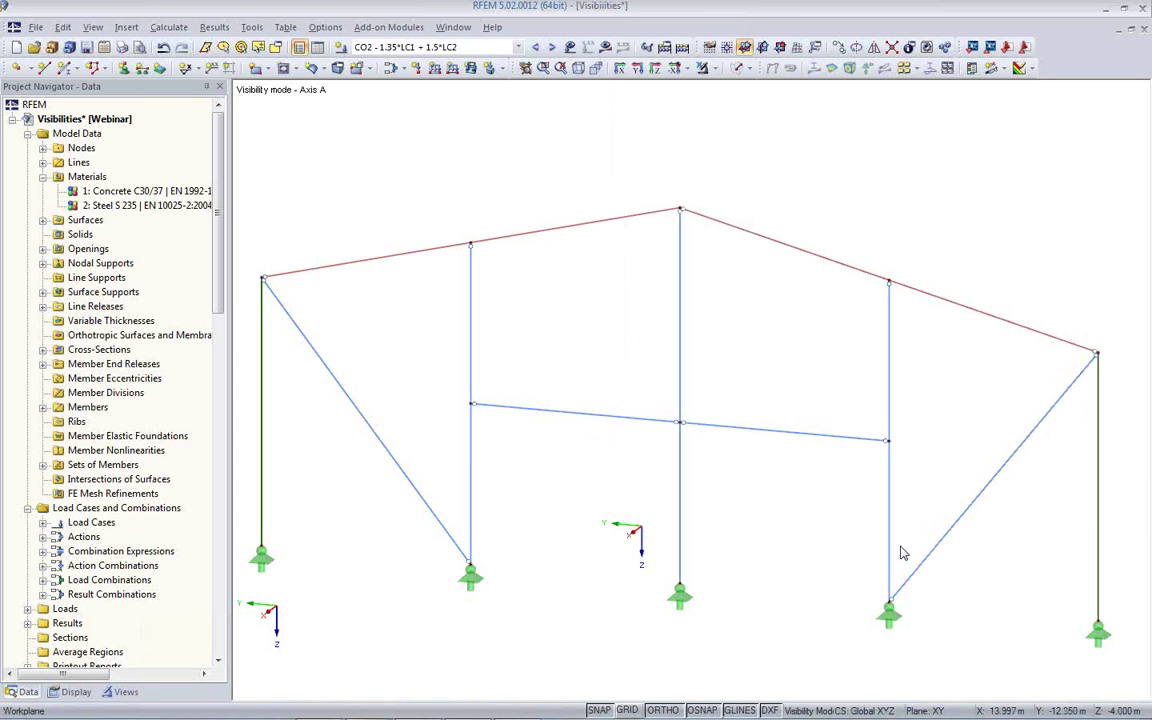
Cancel the Axis A visibility mode to show all objects and display the whole building as a solid model
left_click(702, 67)
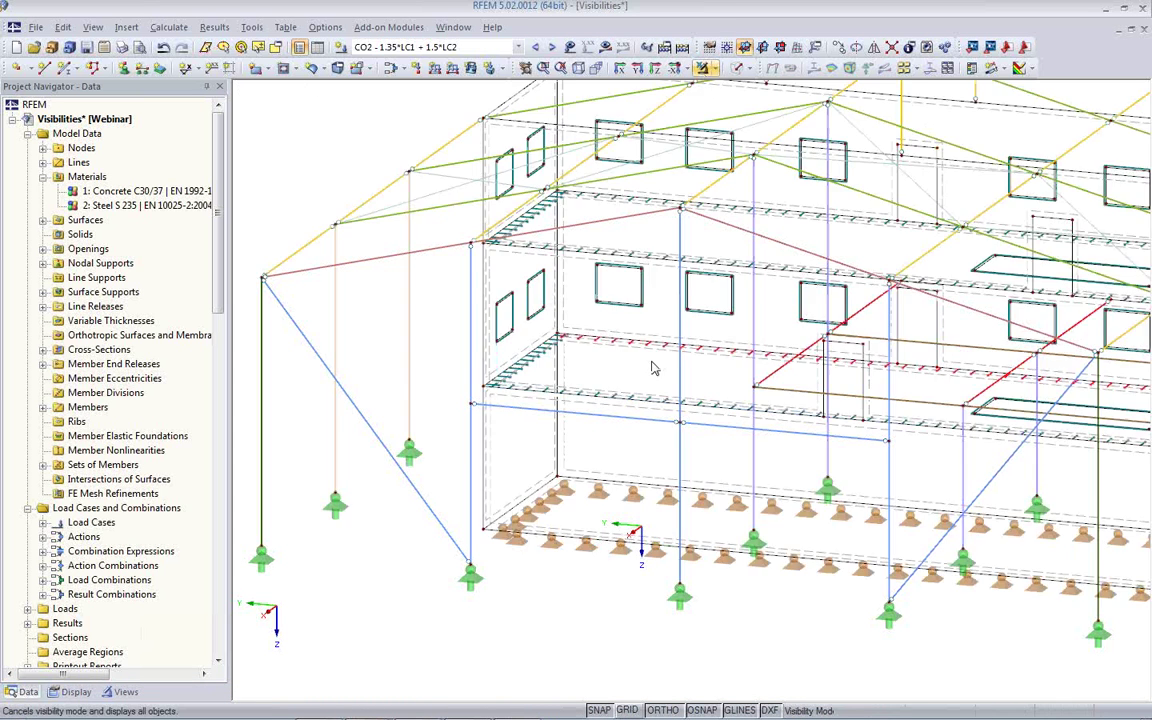
middle_click_drag(694, 378, 445, 411, "ctrl")
scroll(446, 411, "down", 3)
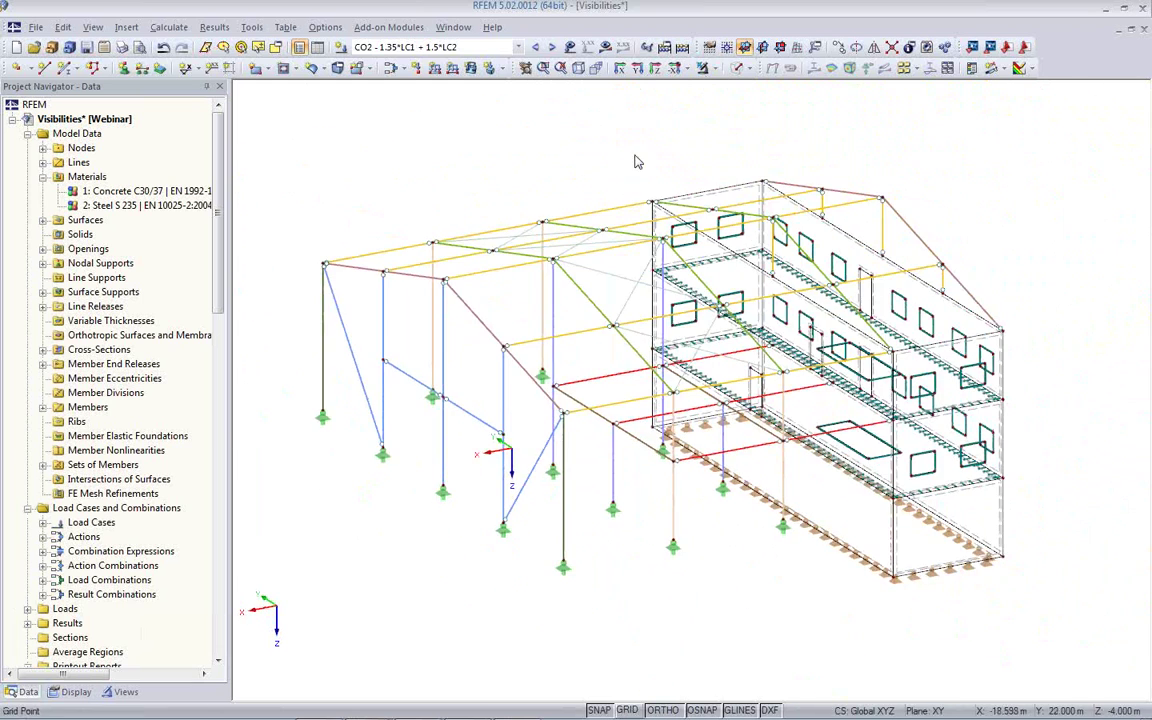
middle_click_drag(631, 296, 647, 347, "ctrl")
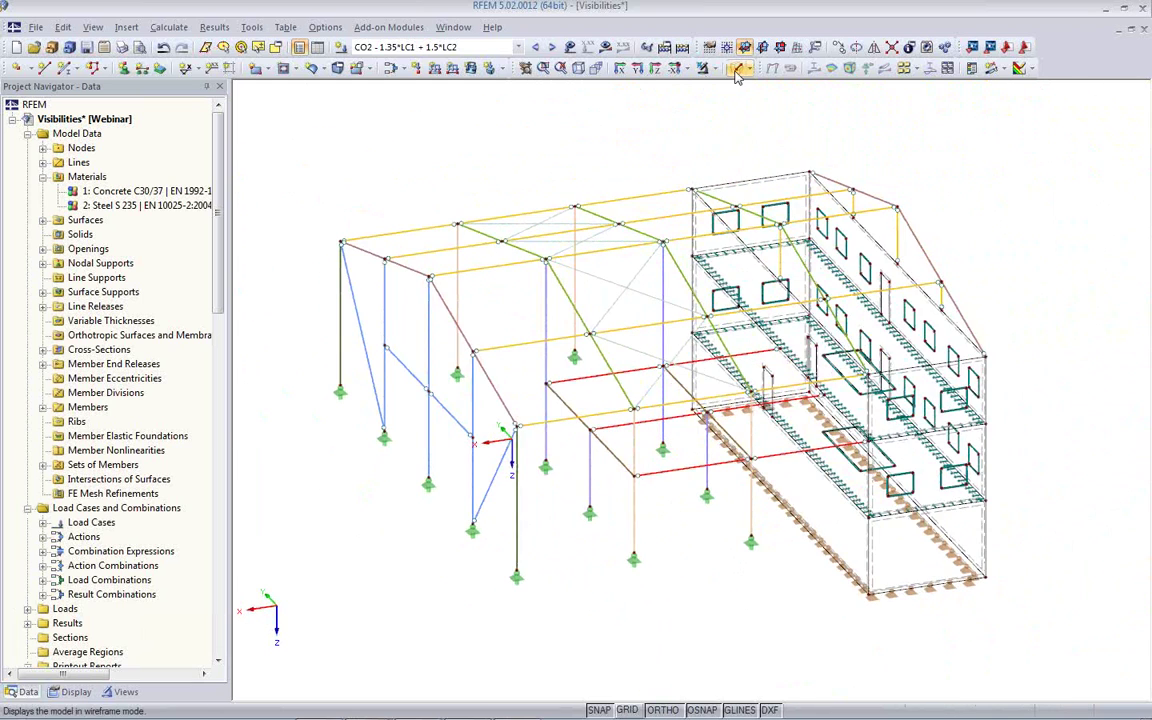
left_click(660, 67)
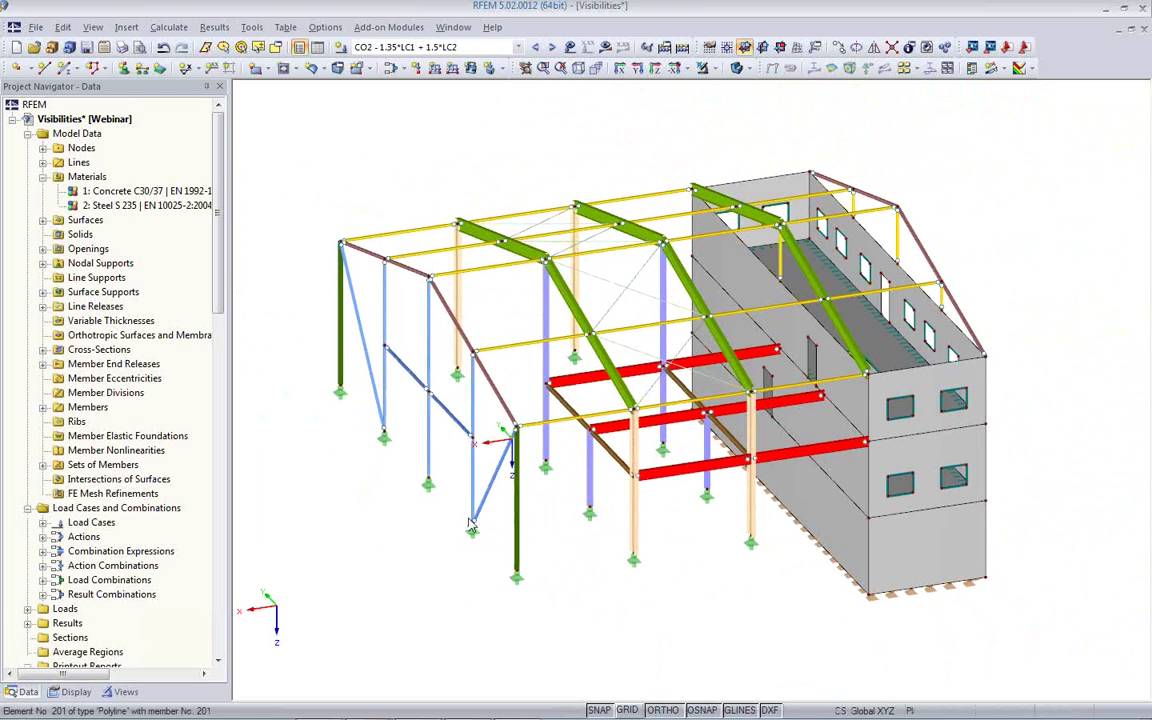
left_click(127, 28)
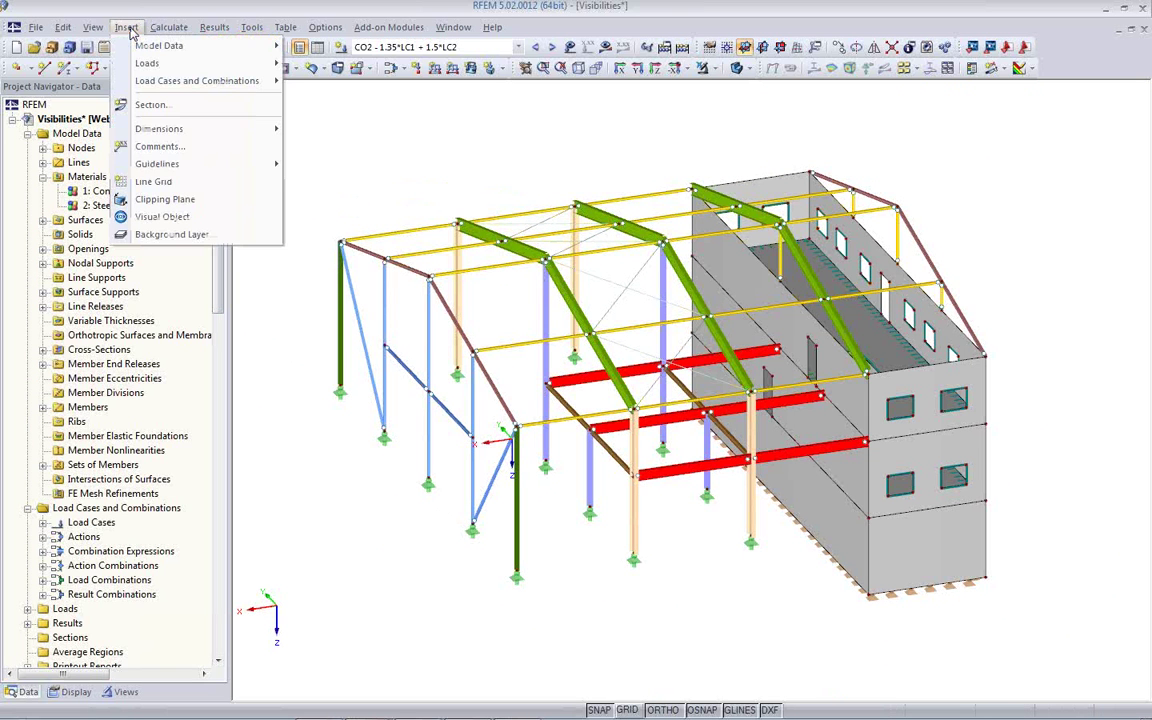
left_click(548, 108)
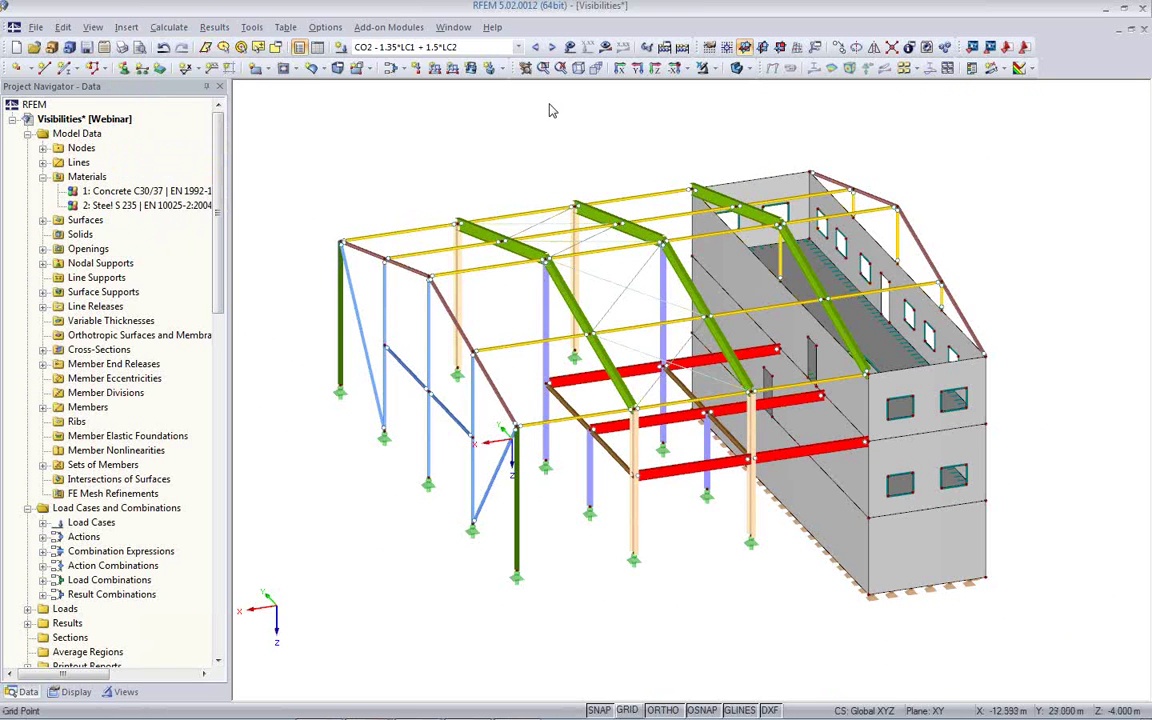
Show the CO2 results on the whole model with surface results enabled, and display the surfaces' basic internal force my
left_click(540, 47)
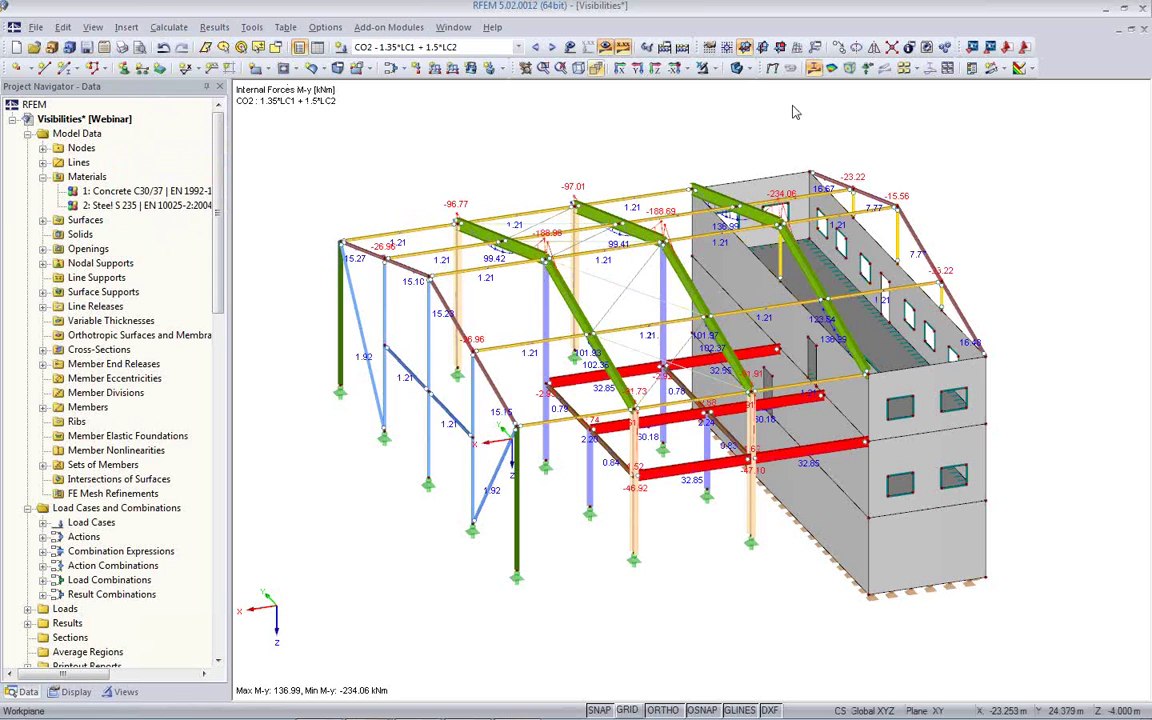
left_click(831, 67)
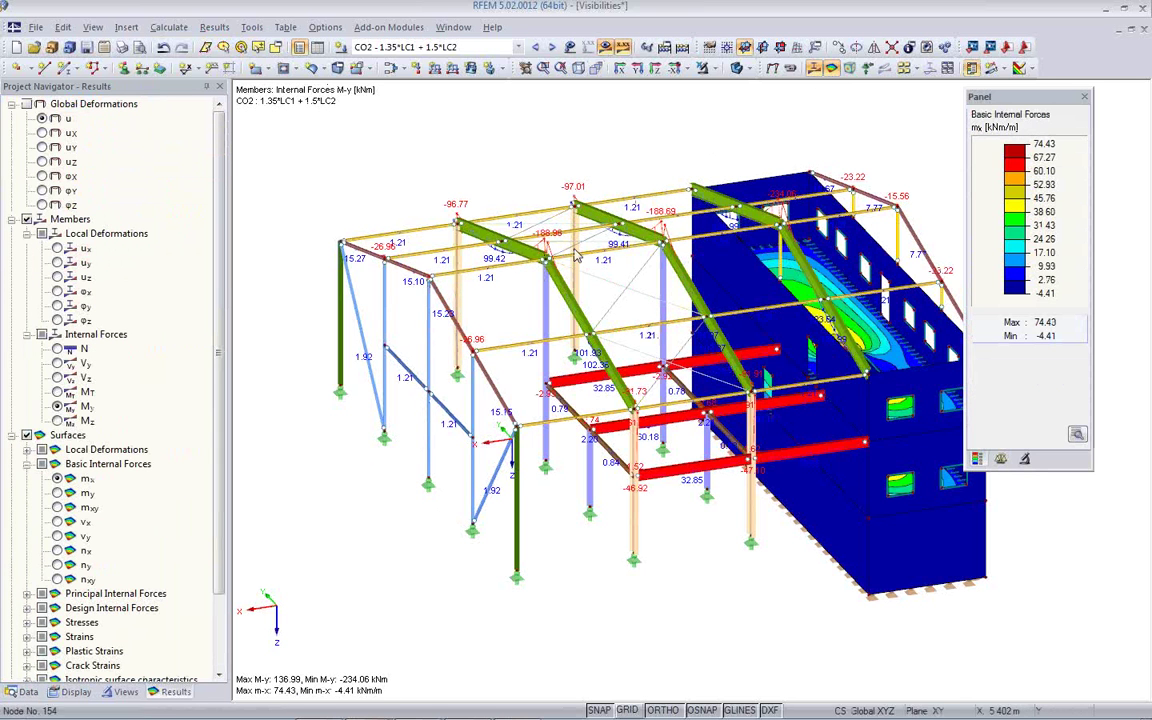
left_click(57, 493)
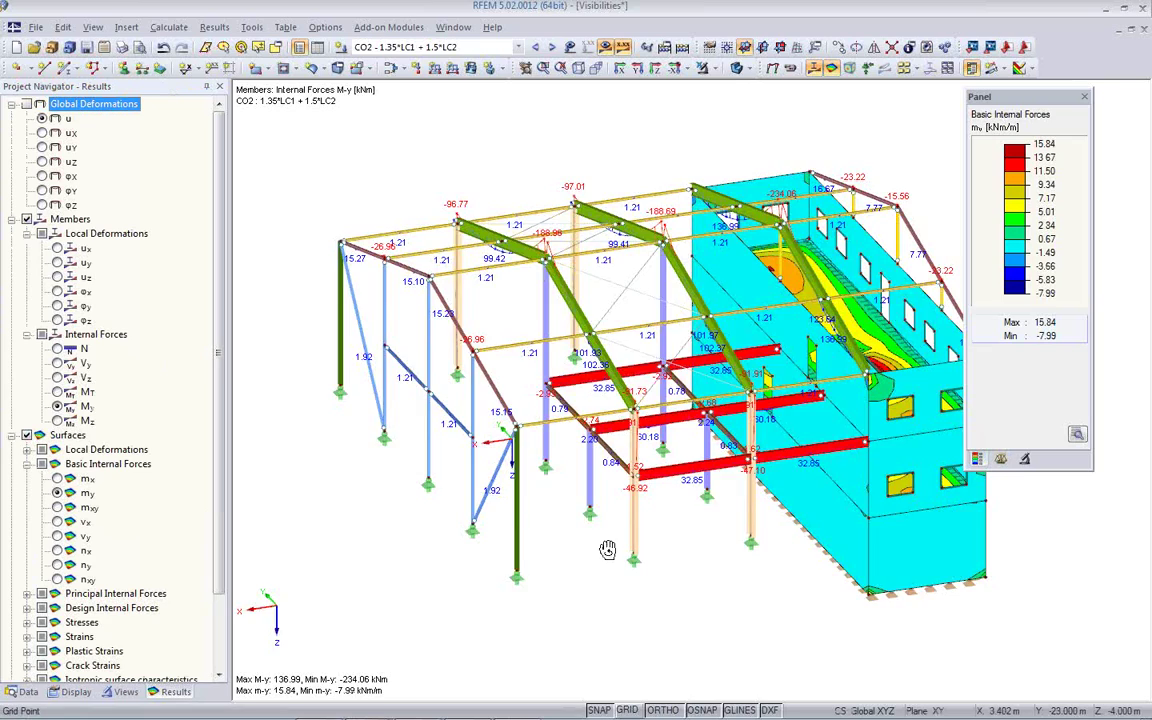
middle_click_drag(607, 549, 368, 553, "ctrl")
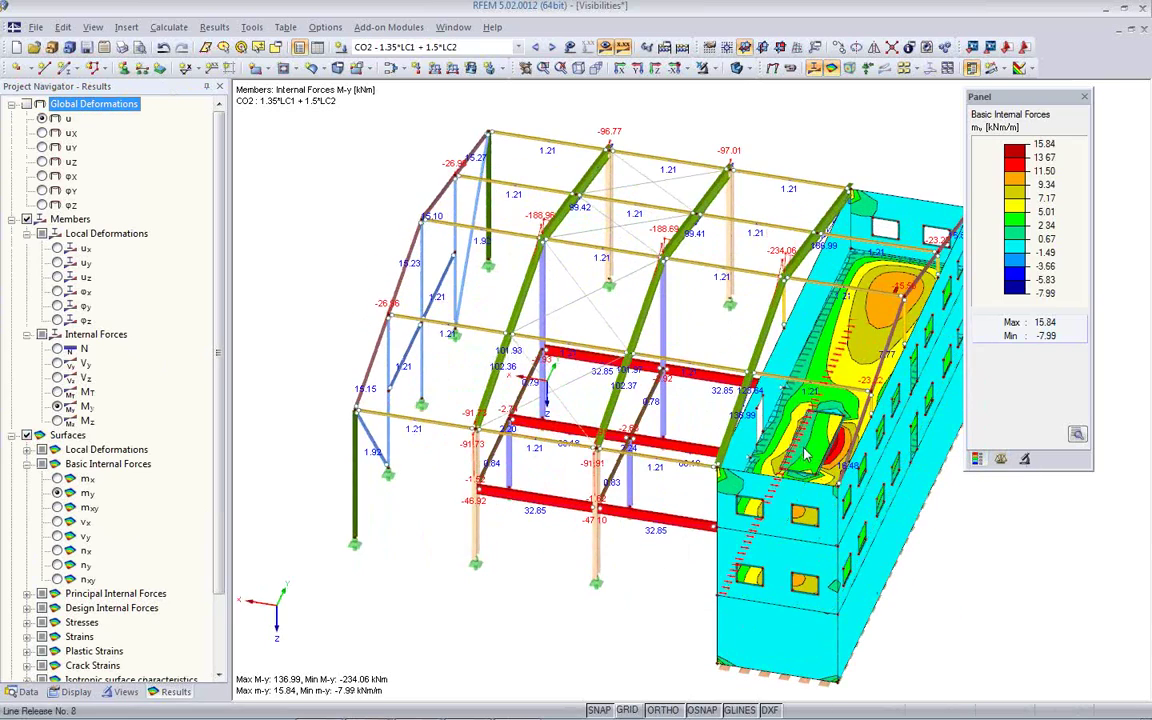
middle_click_drag(806, 454, 840, 477, "ctrl")
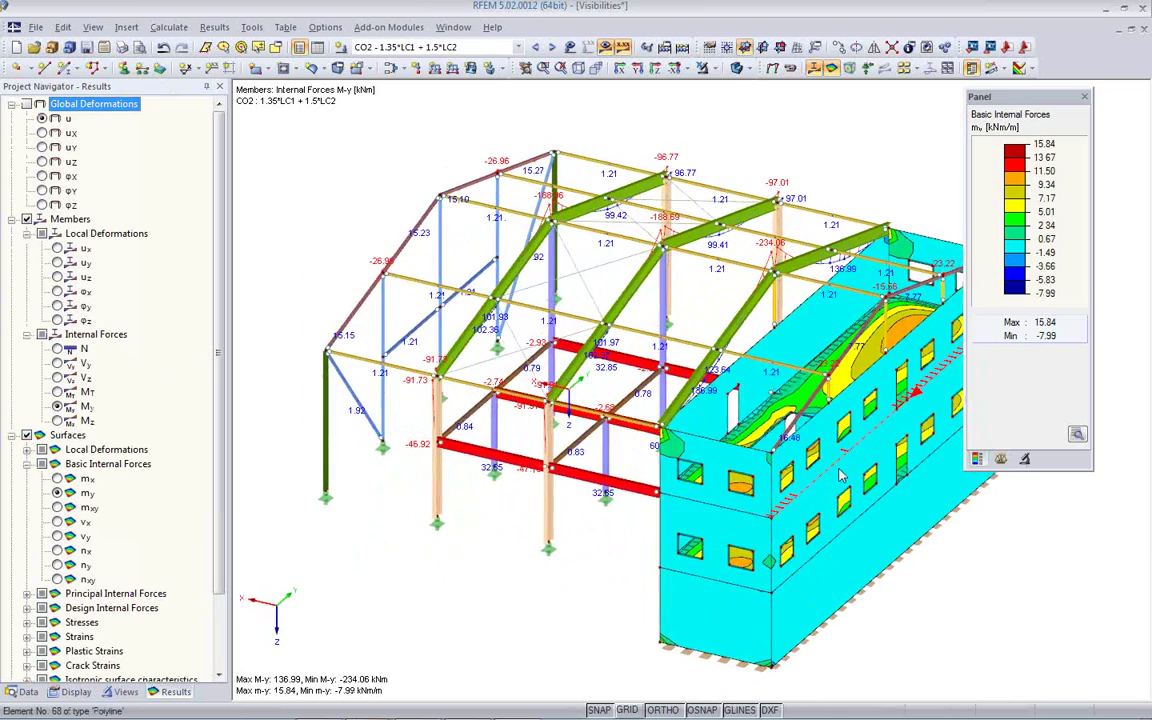
scroll(635, 193, "down", 4)
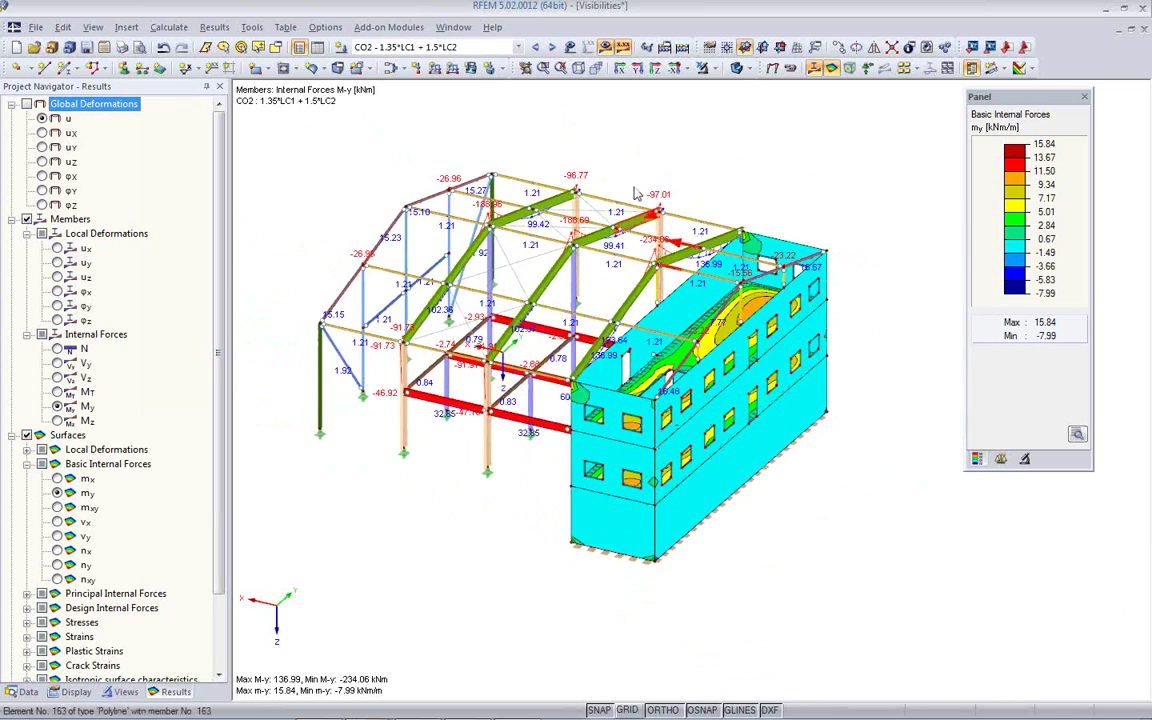
Insert an X-Y clipping plane and move it to an offset of -2.4 m through the building
left_click(123, 29)
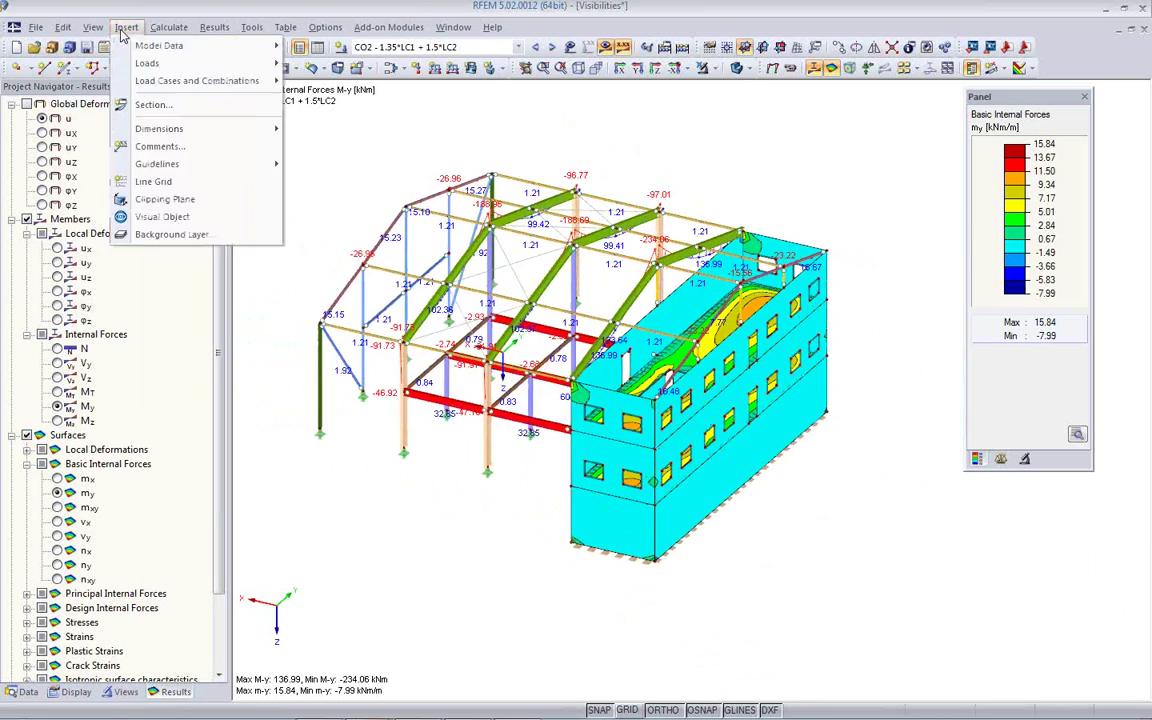
left_click(142, 201)
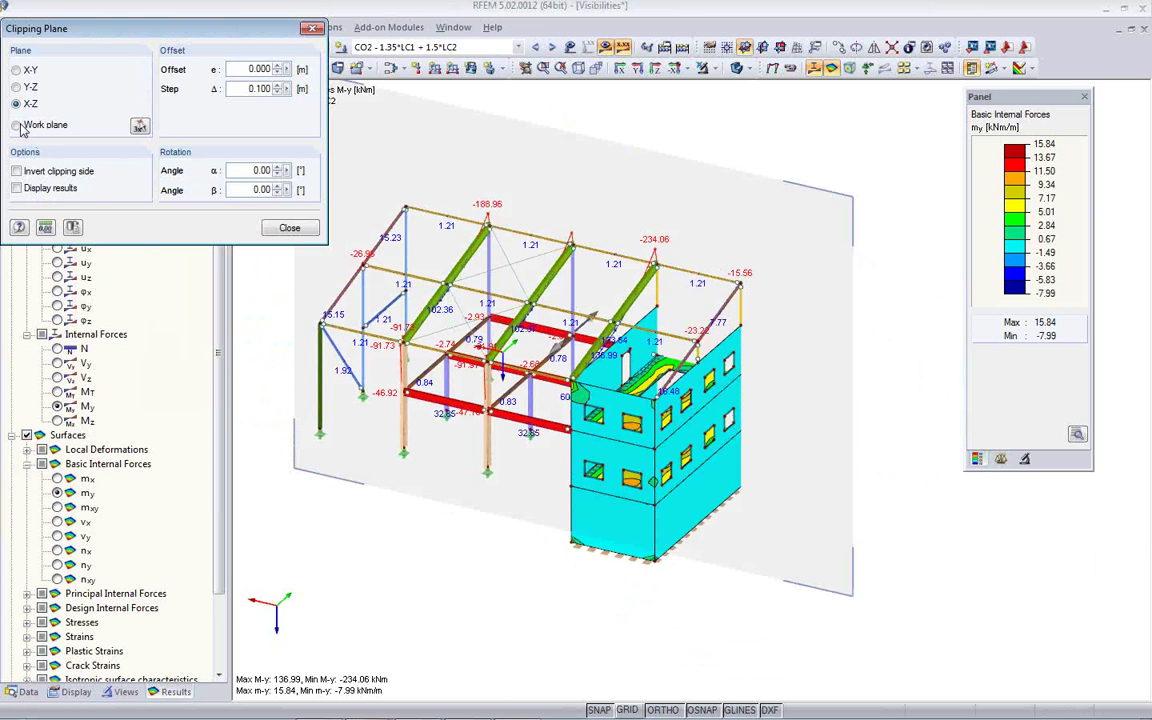
left_click(17, 70)
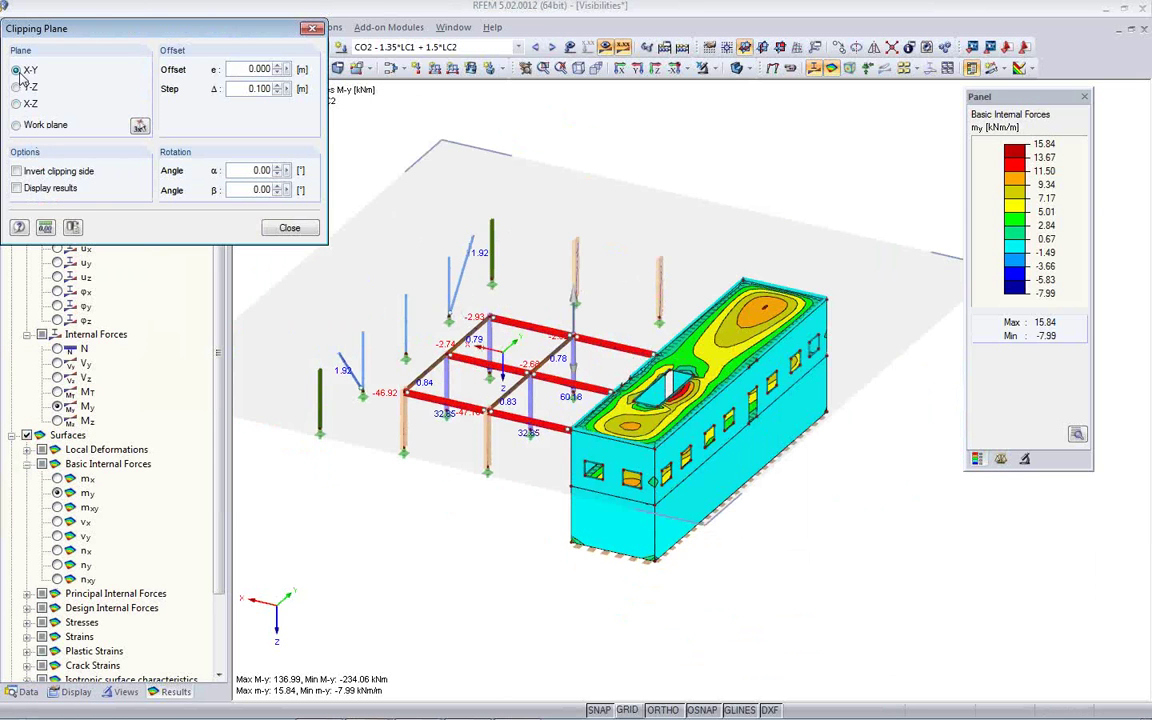
left_click(278, 74)
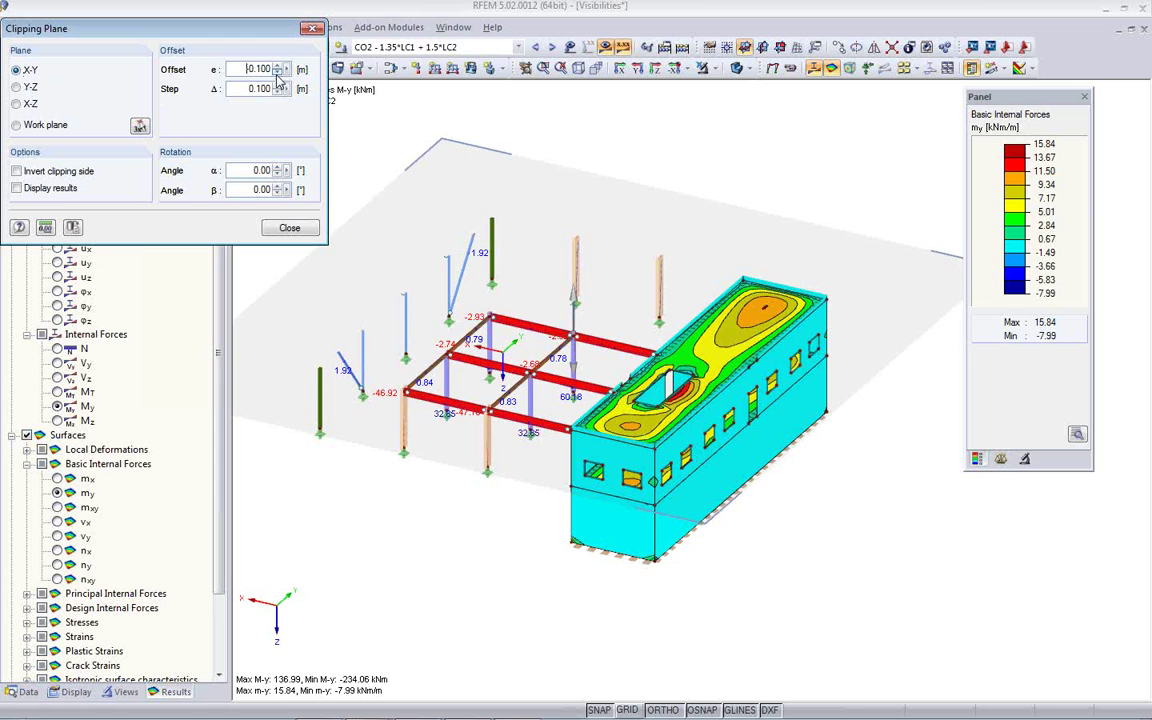
left_click(278, 74)
left_click(278, 74)
left_click(278, 74)
left_click(278, 74)
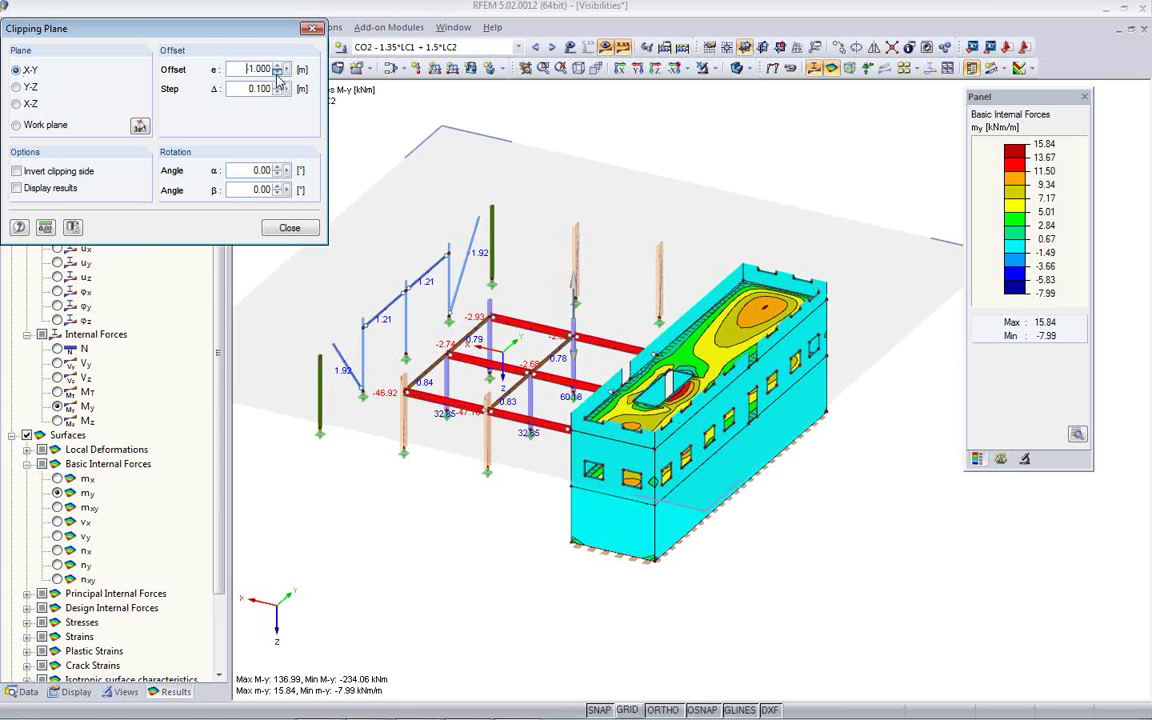
left_click(278, 74)
left_click(278, 74)
left_click(278, 74)
left_click(278, 74)
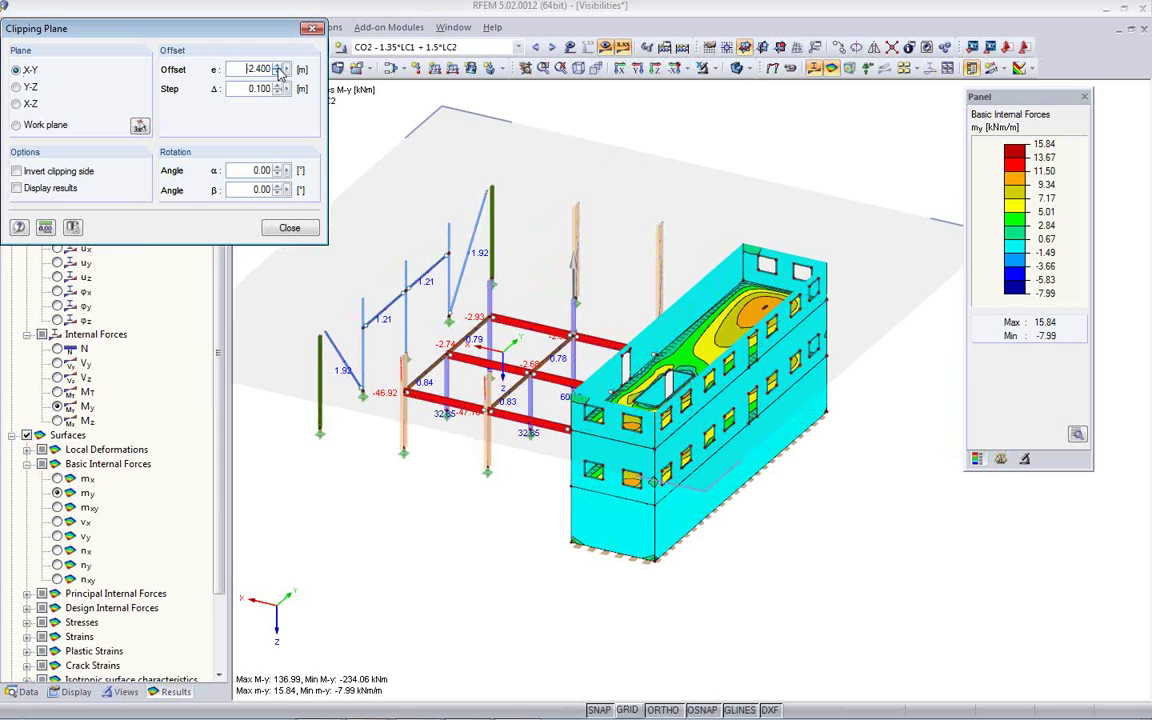
Move the X-Y clipping plane to an offset of 1.9 m and examine the slab results around the opening
left_click(278, 66)
left_click(278, 66)
left_click(278, 66)
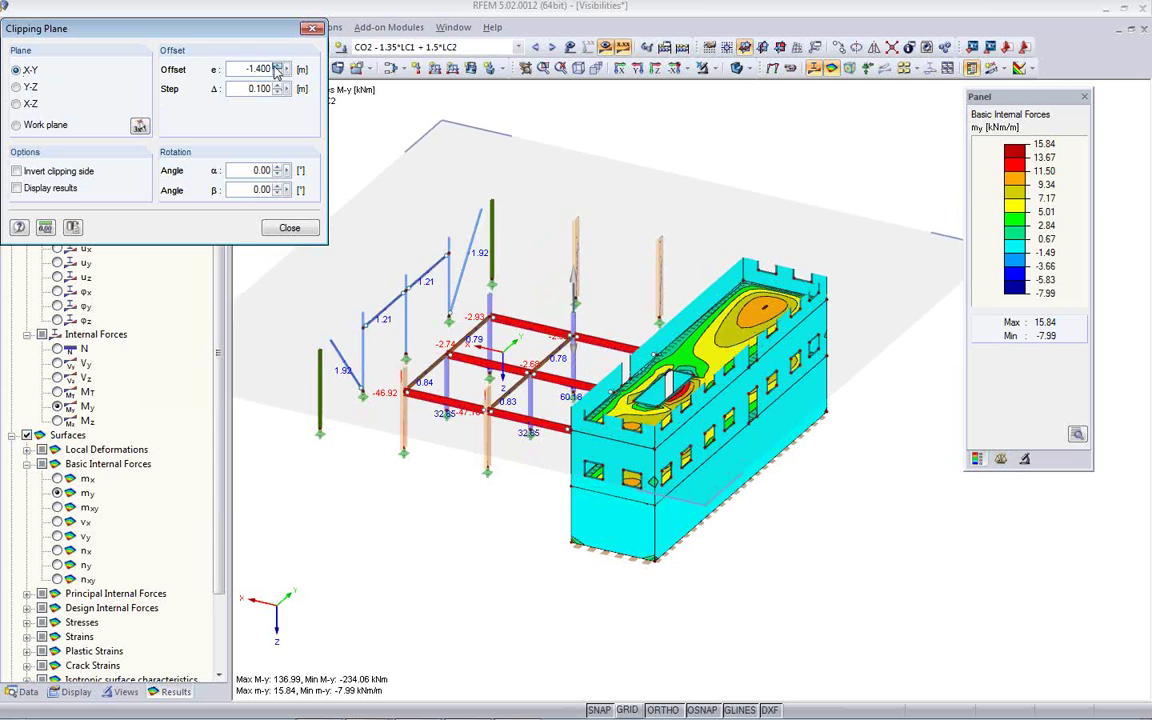
left_click(278, 66)
left_click(278, 66)
left_click(278, 66)
left_click(278, 66)
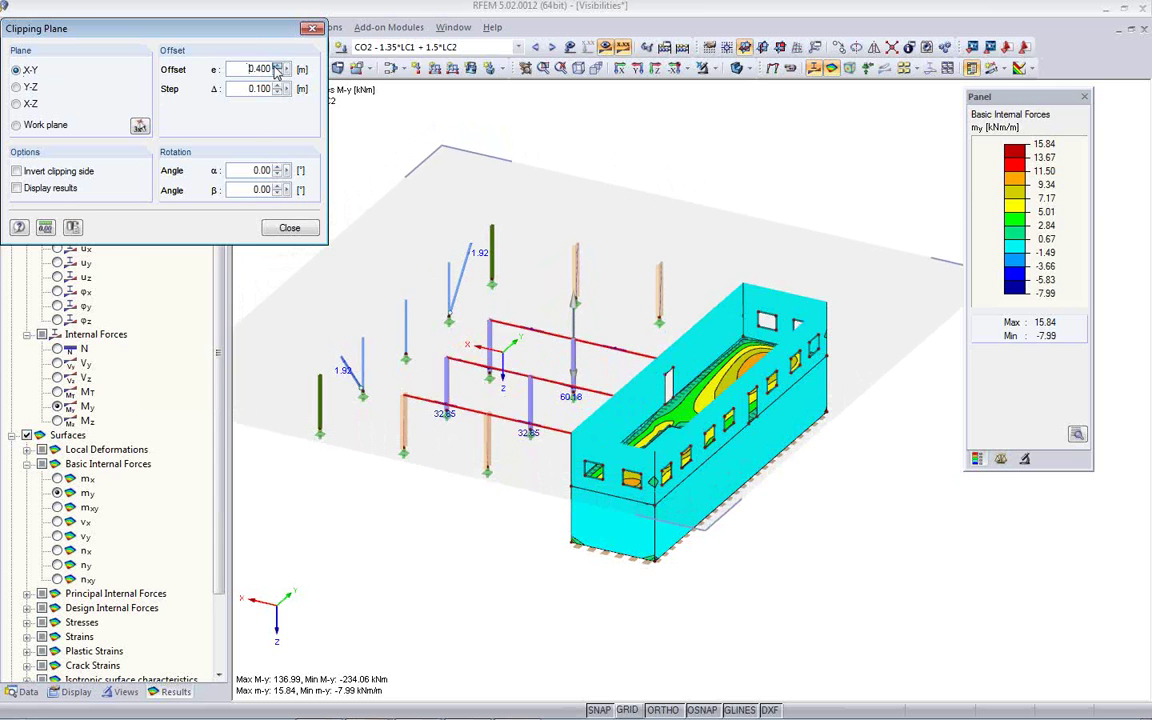
left_click(278, 66)
left_click(278, 66)
left_click(278, 66)
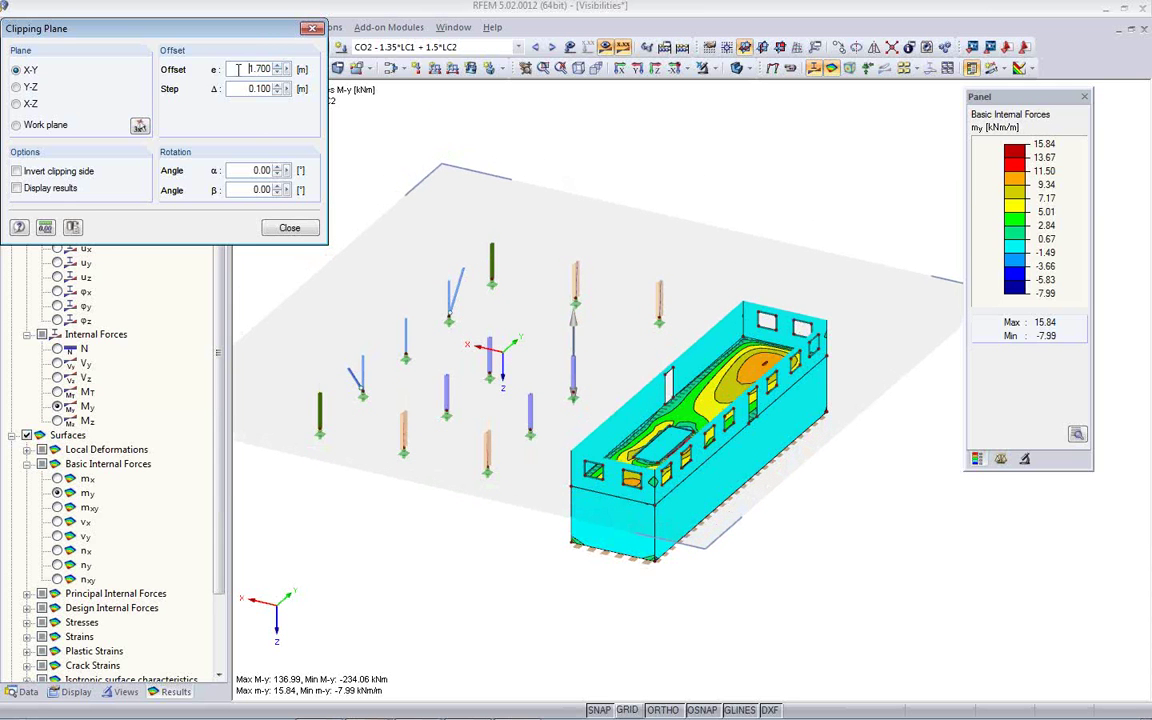
left_click(278, 66)
left_click(278, 66)
middle_click_drag(660, 440, 737, 468, "ctrl")
scroll(737, 467, "up", 5)
scroll(694, 300, "down", 2)
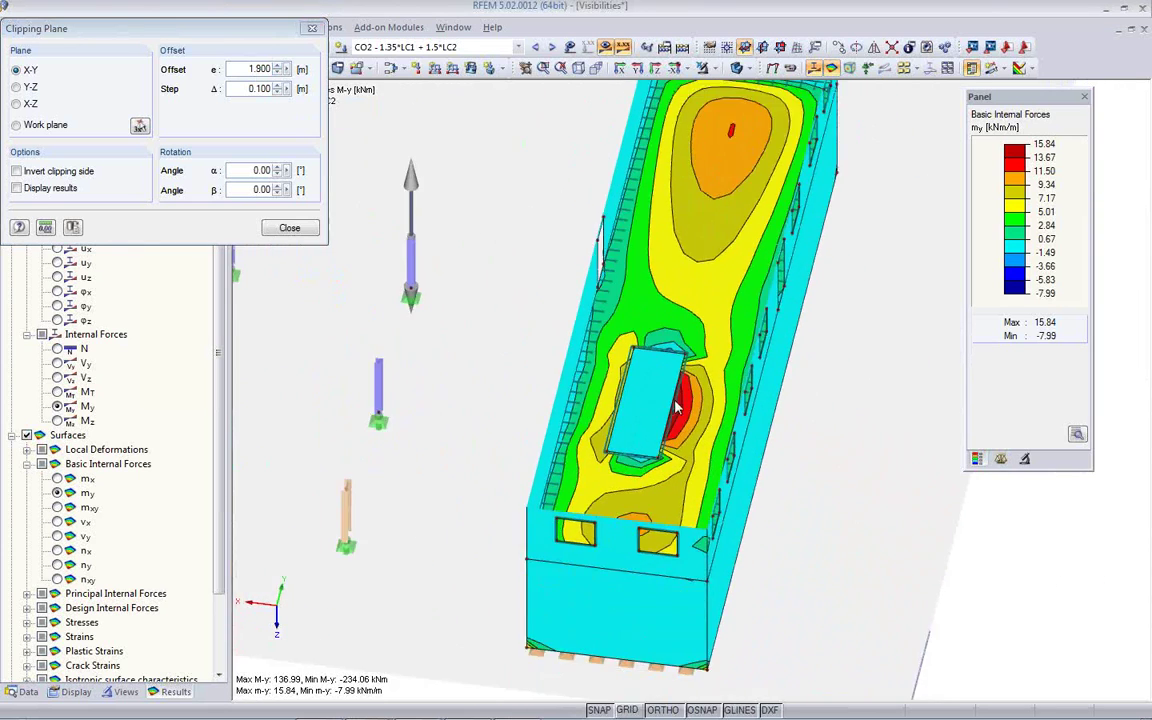
middle_click_drag(676, 404, 548, 350, "ctrl")
scroll(696, 317, "down", 2)
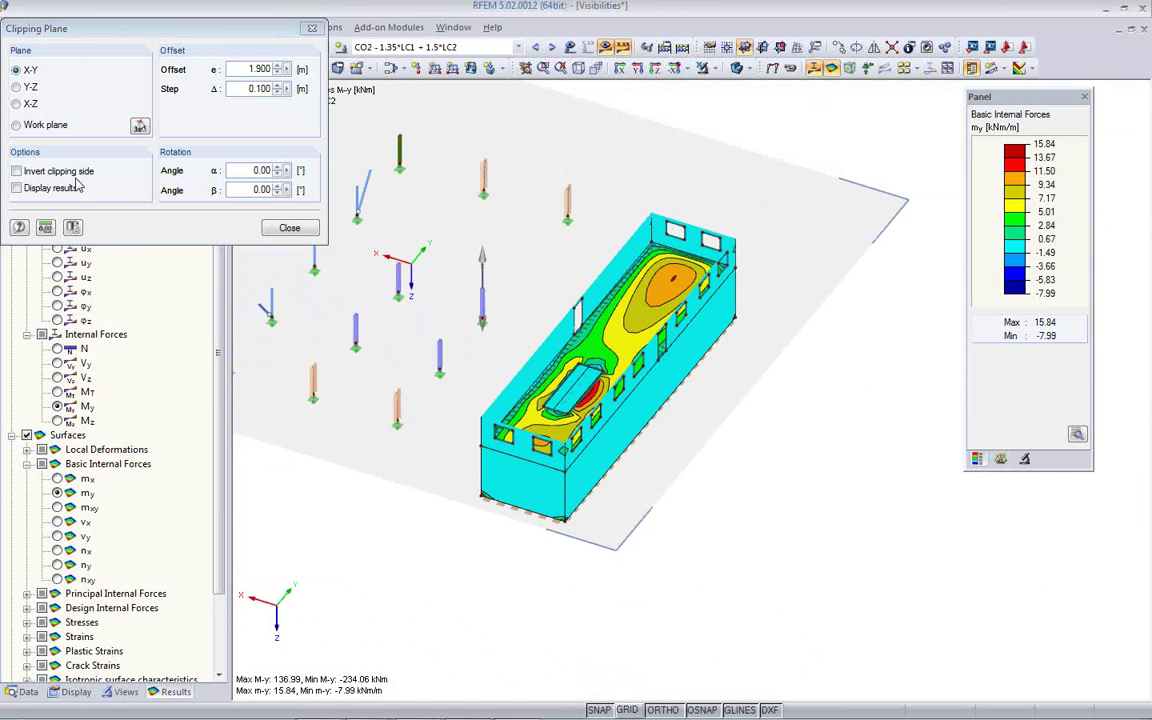
Switch the clipping plane to X-Z with an offset of -2 m, examine the cut building, and end the clipping
left_click(16, 104)
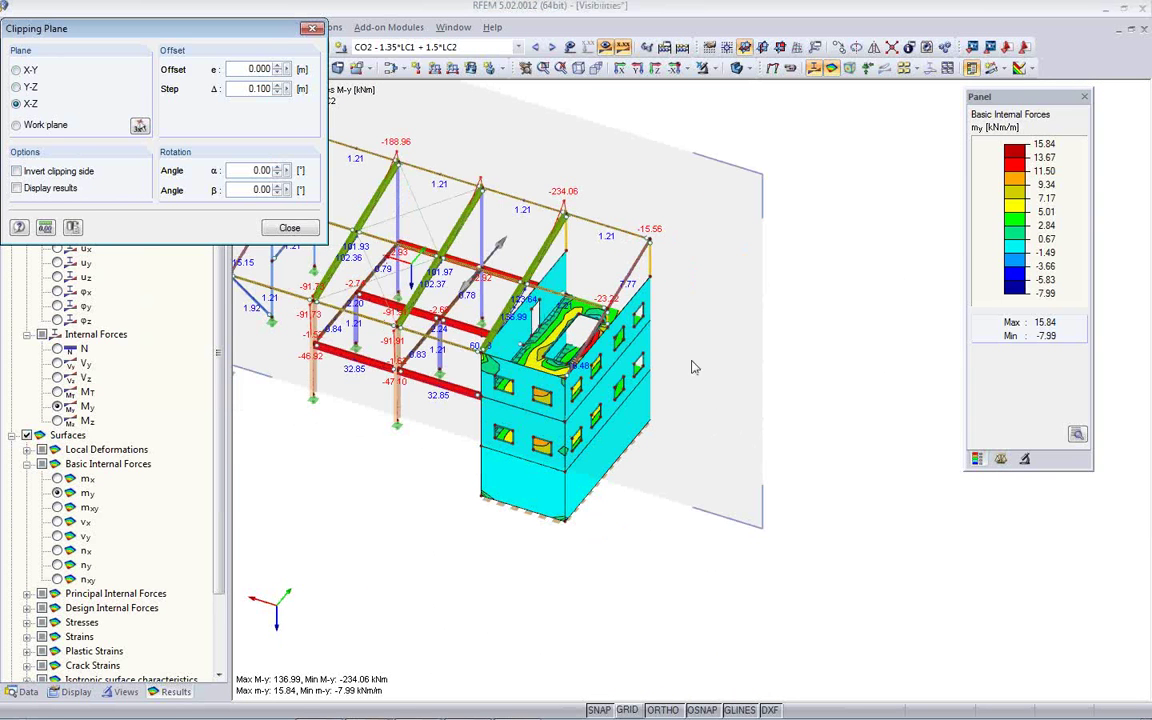
middle_click_drag(695, 367, 773, 333, "ctrl")
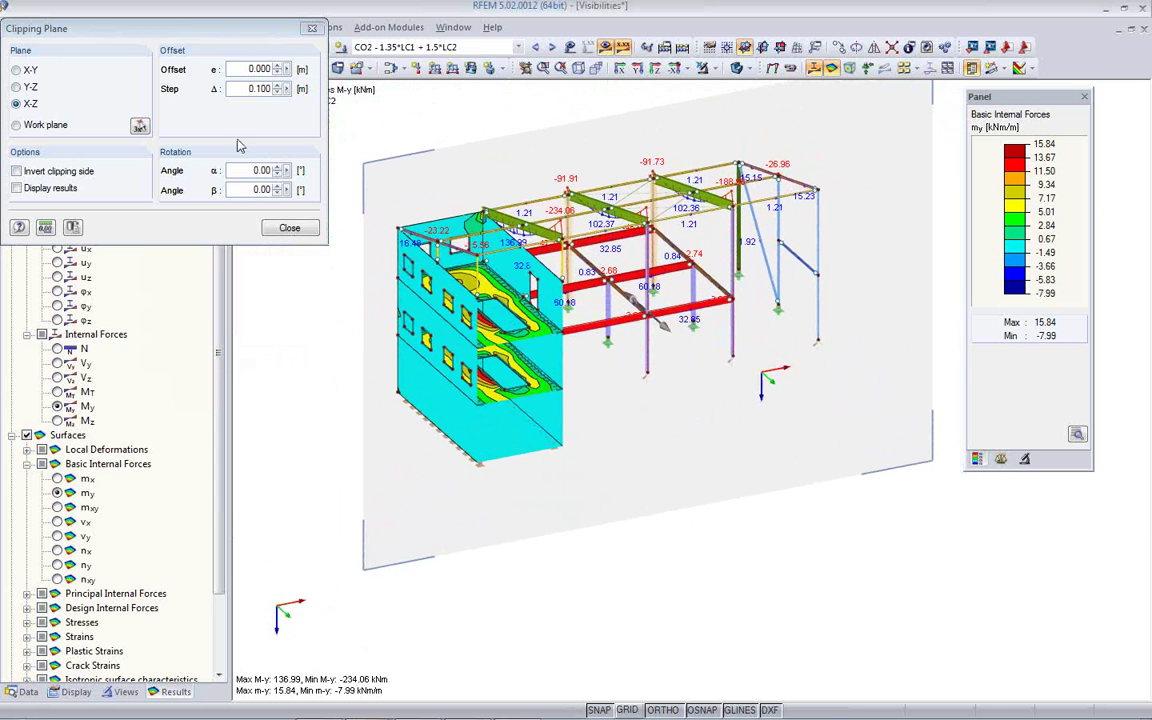
left_click_drag(277, 73, 277, 73)
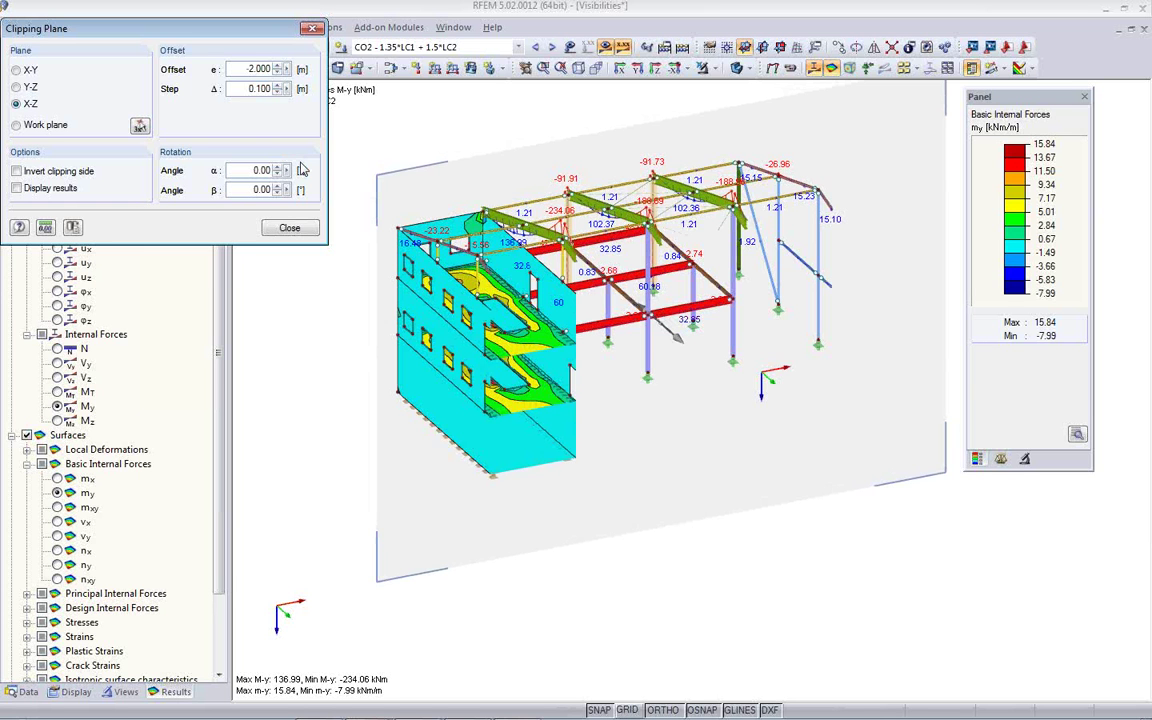
left_click(288, 228)
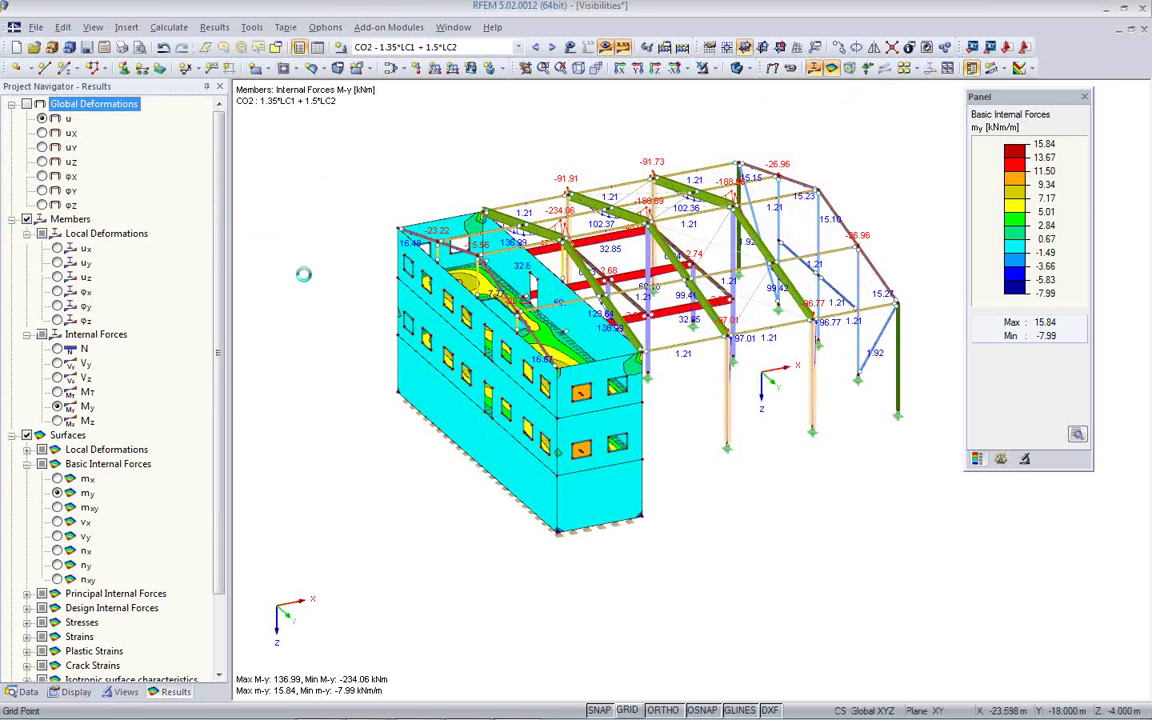
Hide the result display and show the grid of the work plane
left_click(605, 47)
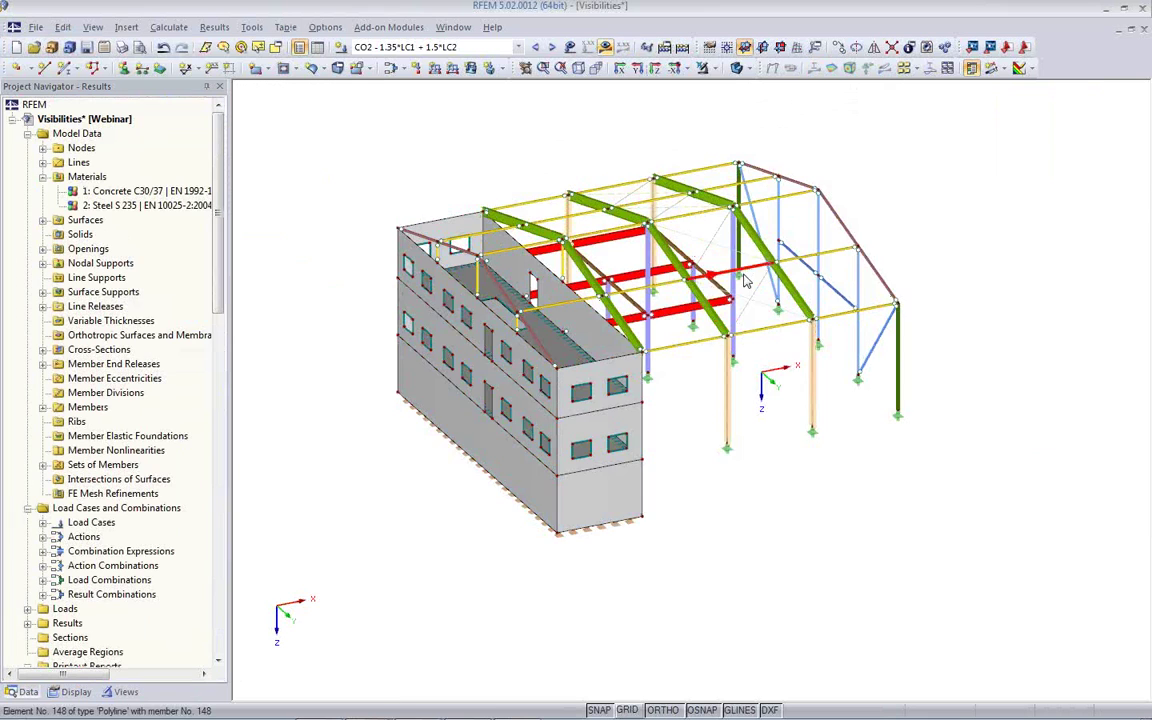
mouse_move(400, 240)
middle_mouse_down("ctrl")
mouse_move(215, 330)
mouse_move(250, 262)
mouse_move(245, 232)
mouse_move(325, 290)
mouse_move(400, 226)
middle_mouse_up("ctrl")
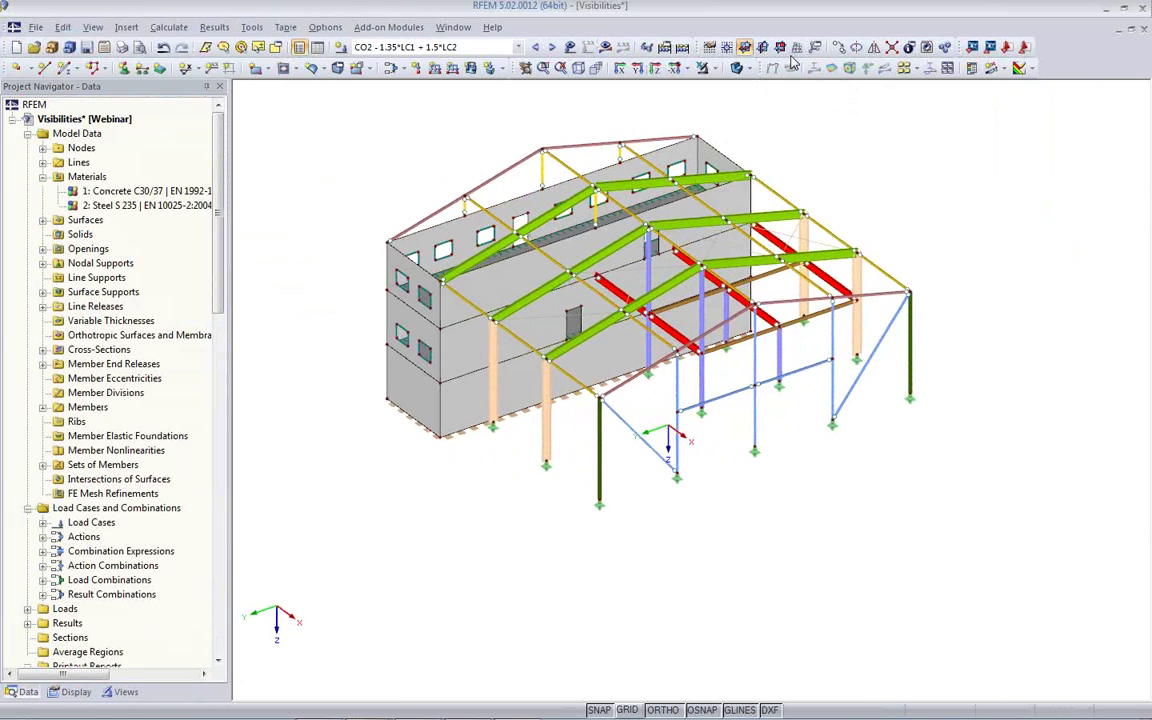
left_click(740, 50)
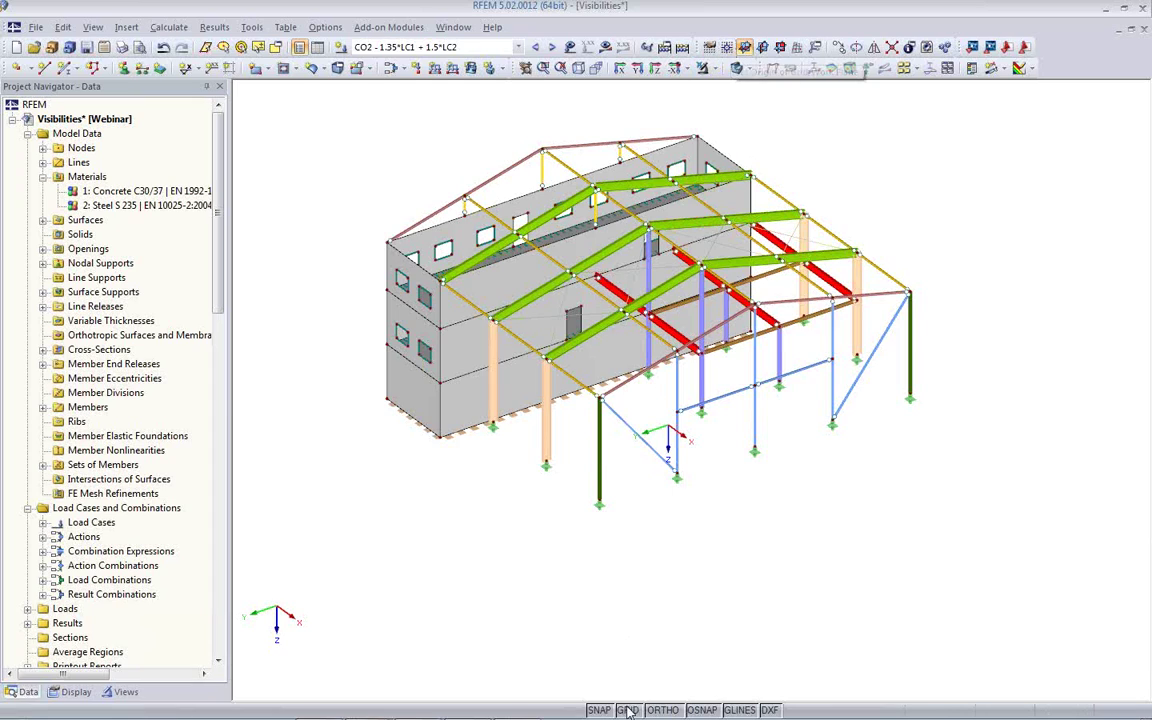
middle_click_drag(540, 567, 625, 440, "ctrl")
Set the work plane's origin at the base node of the dark green corner column
left_click(650, 47)
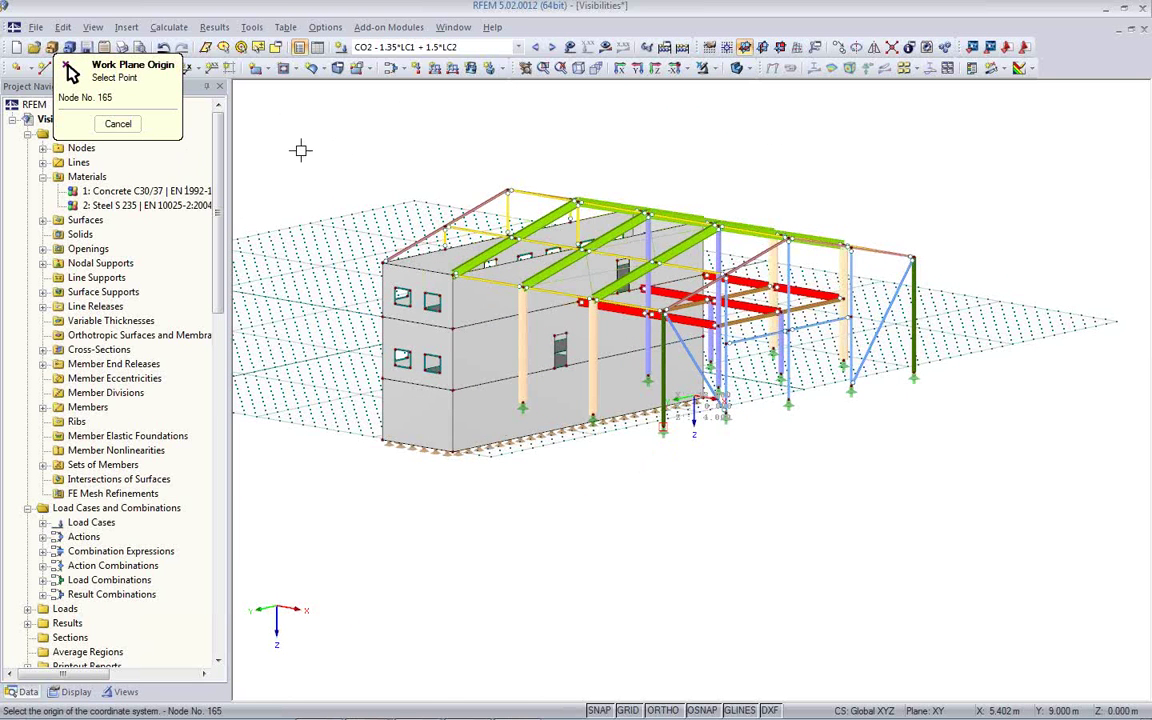
left_click(600, 372)
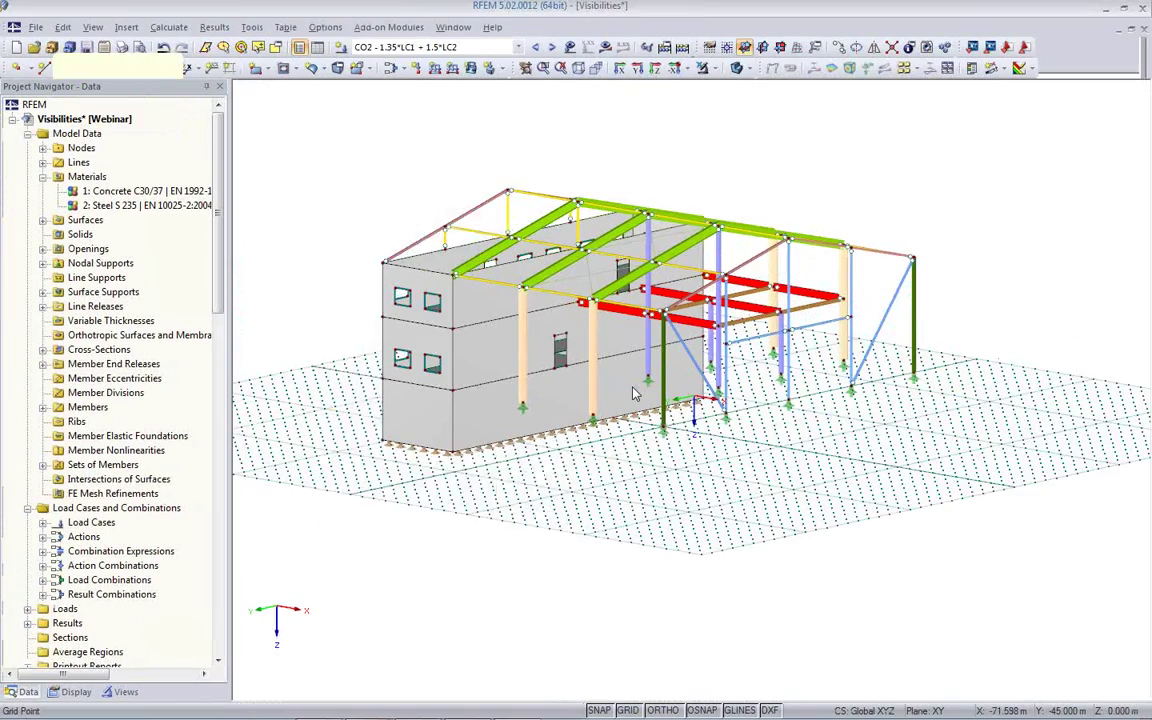
right_click(322, 148)
key("Escape")
middle_click_drag(615, 530, 735, 560, "ctrl")
Create a visual object with description 1 and load the file 3Men.3DS for it
left_click(126, 27)
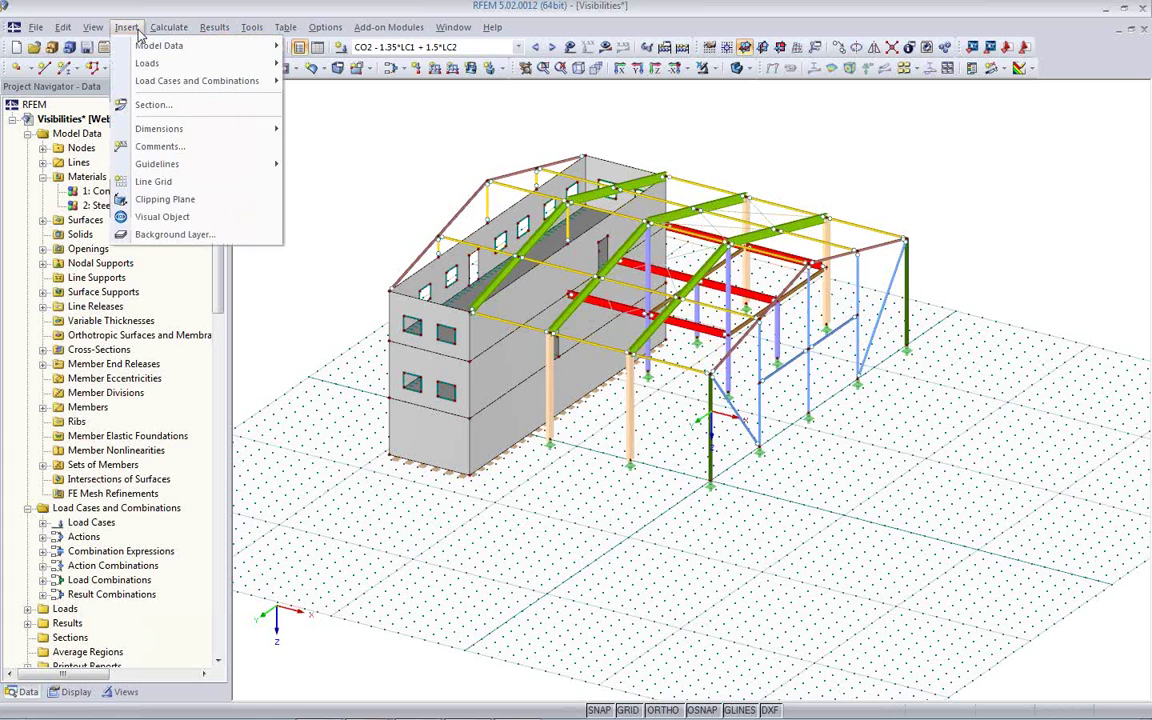
left_click(165, 217)
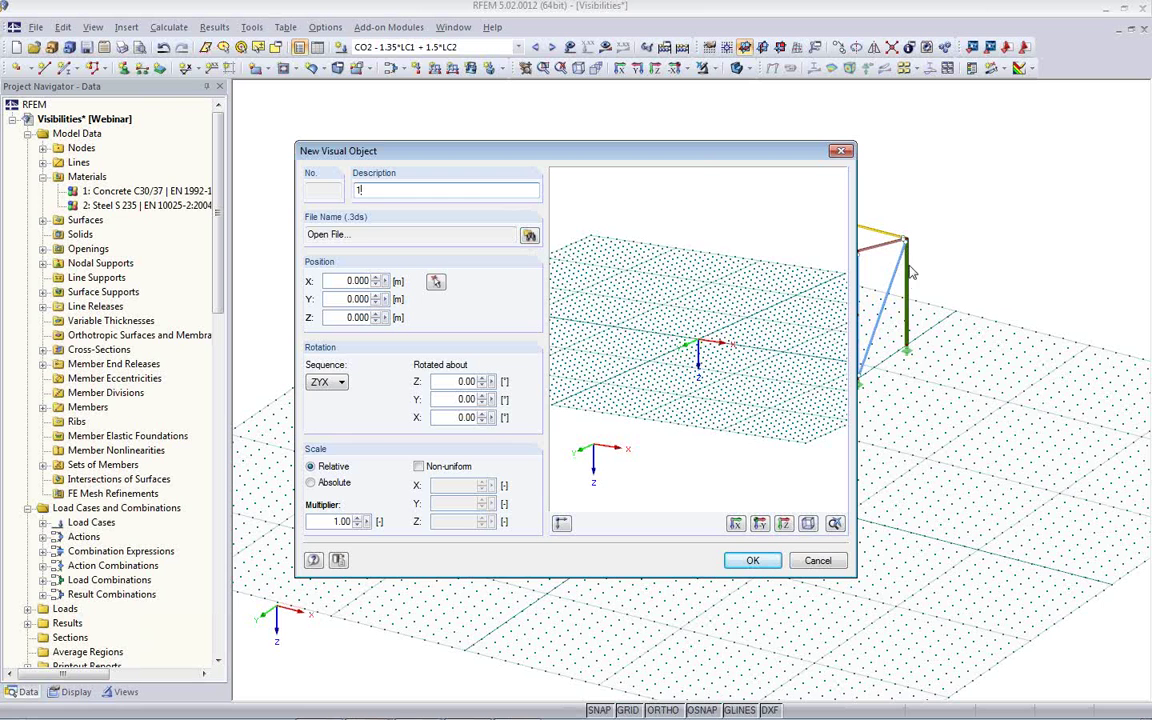
left_click(533, 240)
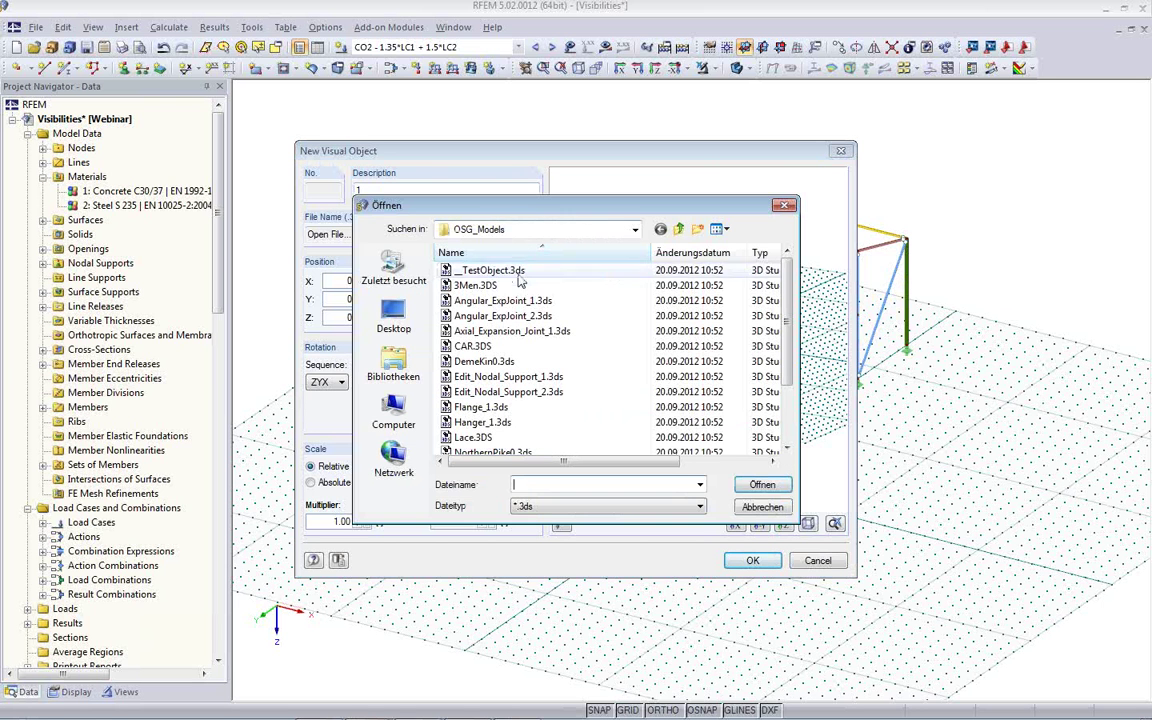
left_click(484, 287)
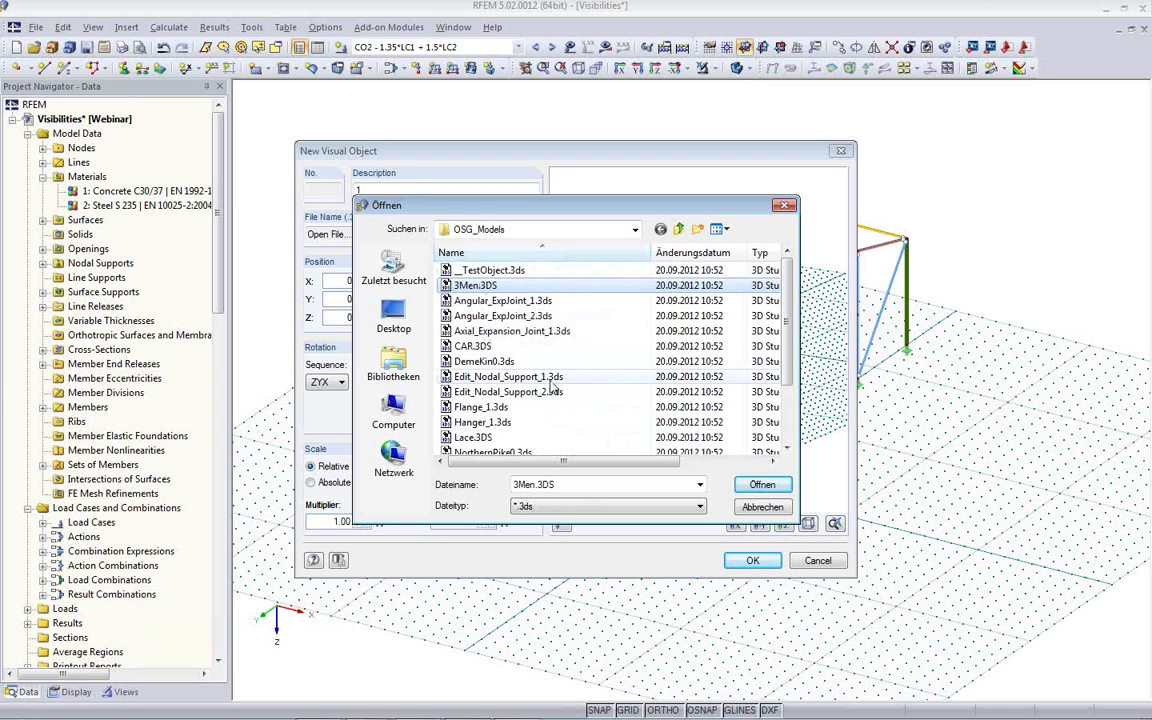
left_click(761, 486)
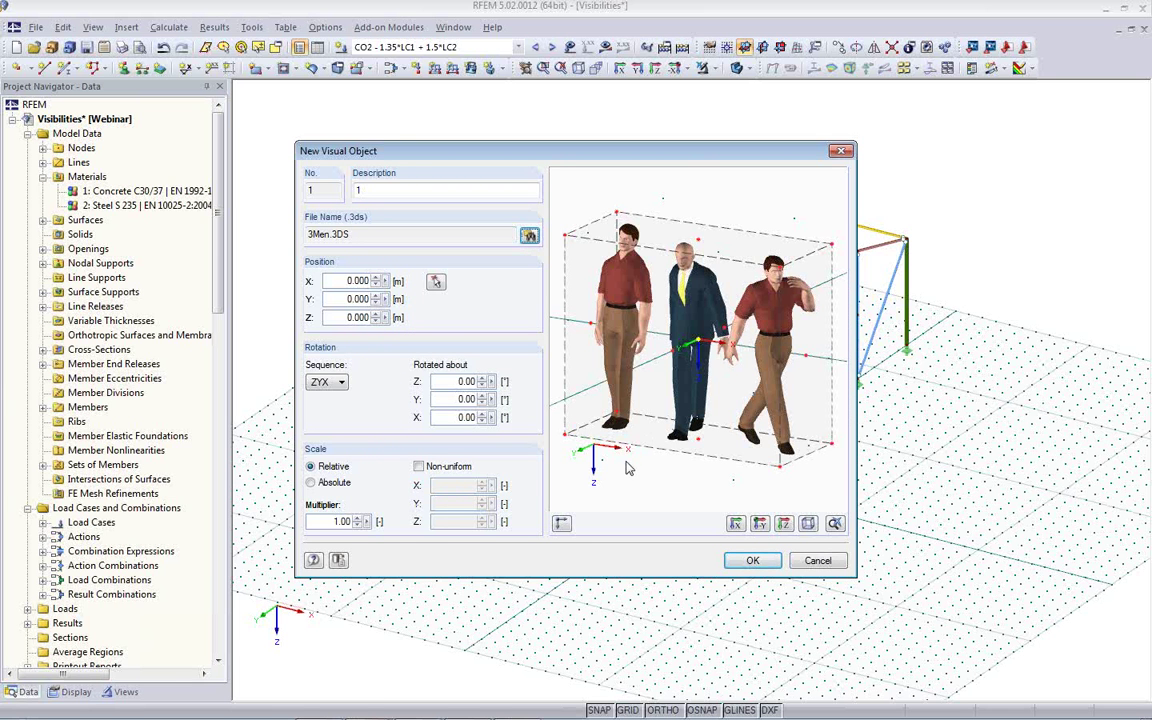
Scale the visual object by 2.00 and place its lower corner at the column base at X -0.598 m, Y 9.000 m
left_click(565, 441)
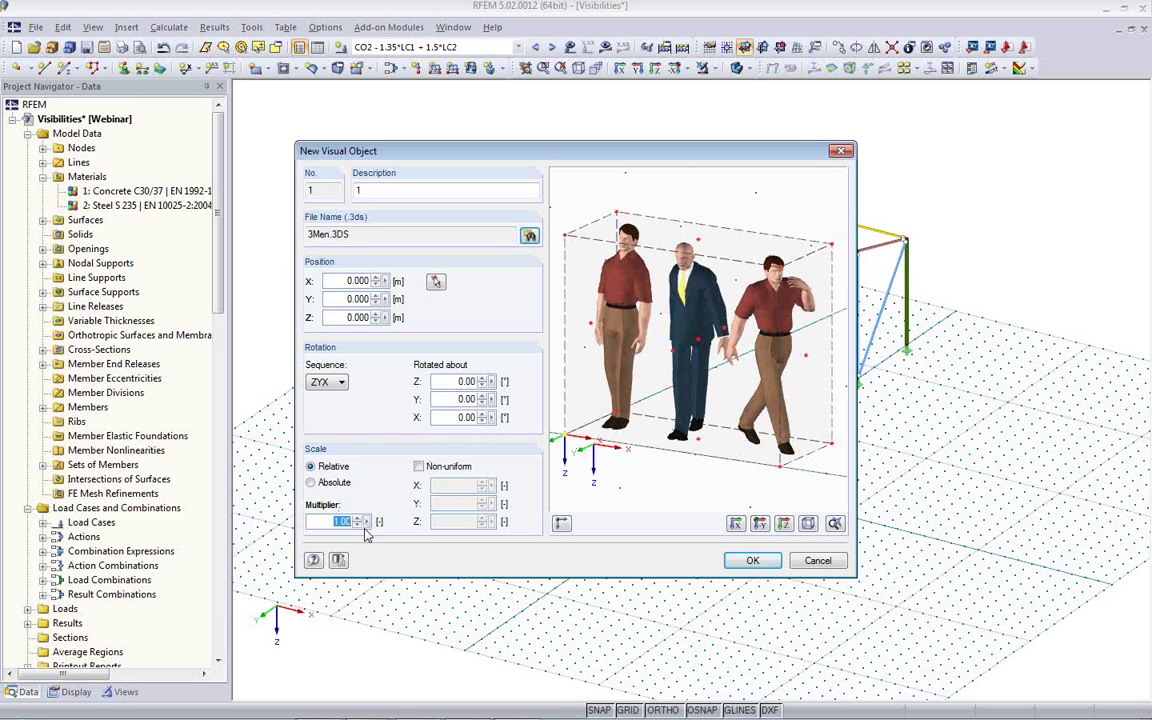
left_click(436, 284)
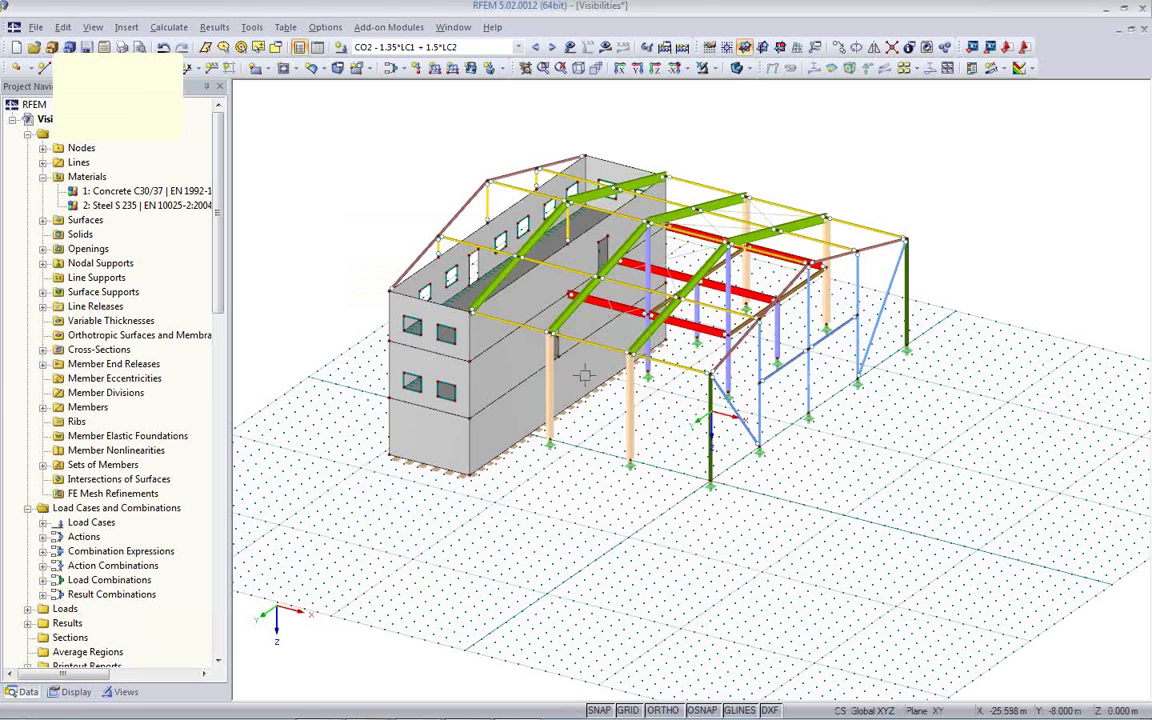
left_click(628, 462)
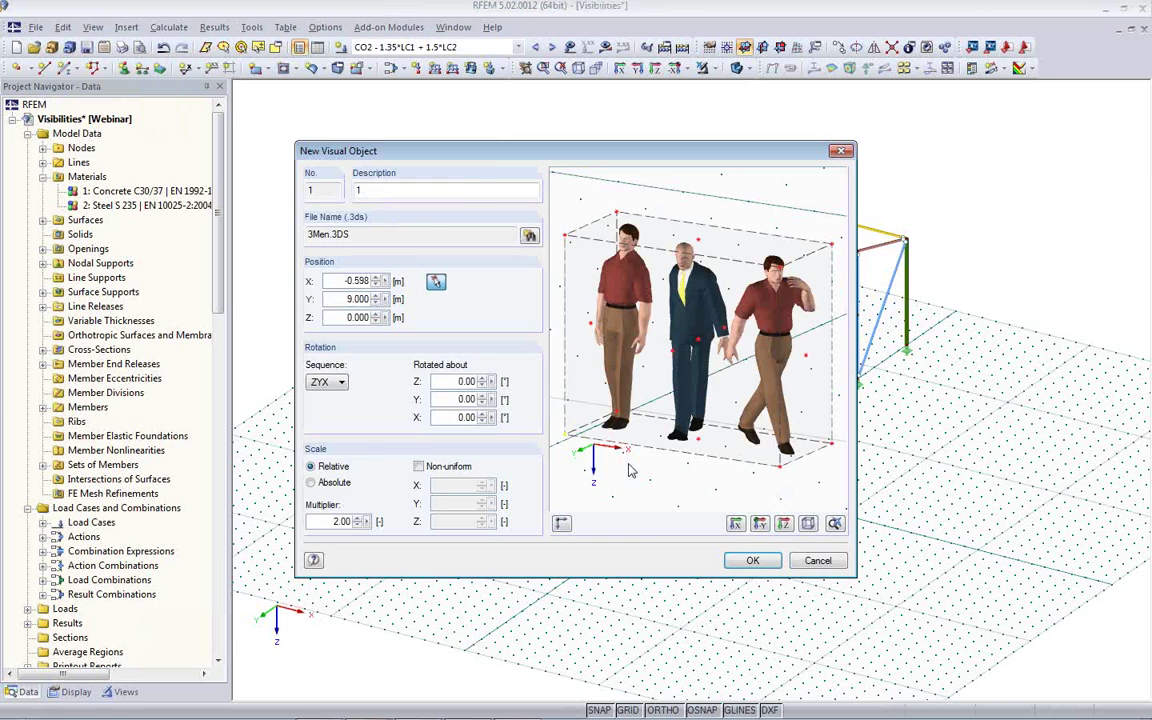
left_click(750, 559)
middle_click_drag(596, 438, 467, 446, "ctrl")
scroll(467, 446, "up", 4)
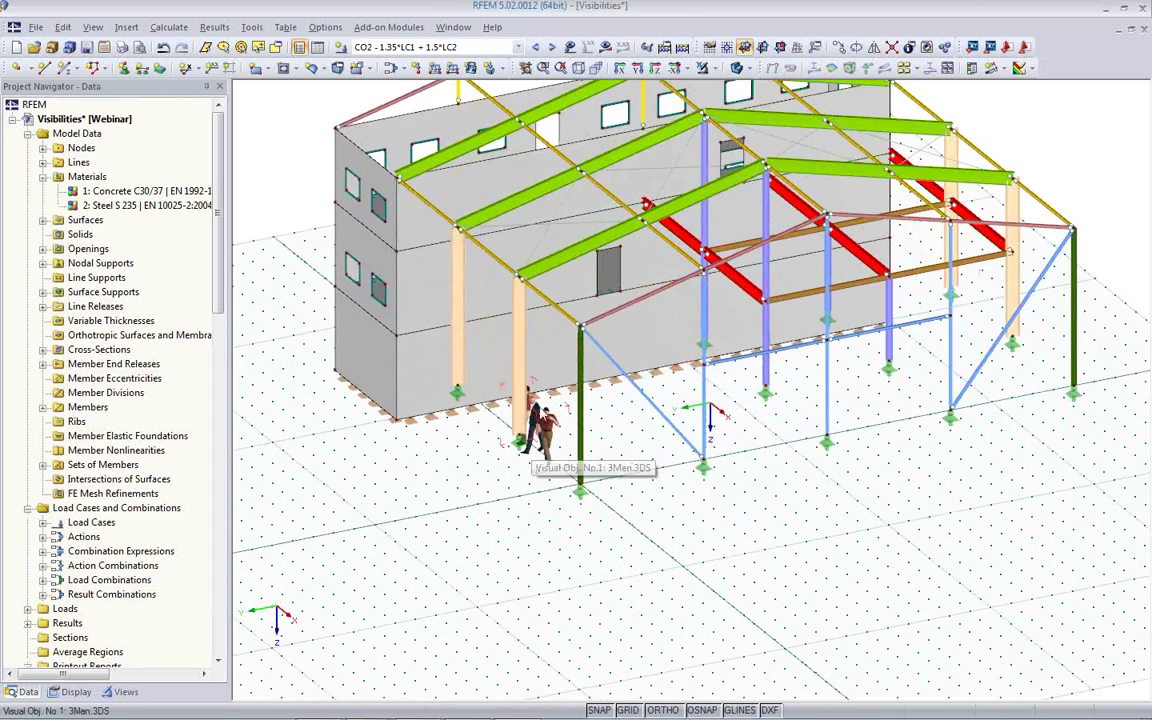
scroll(520, 440, "up", 2)
scroll(530, 440, "up", 4)
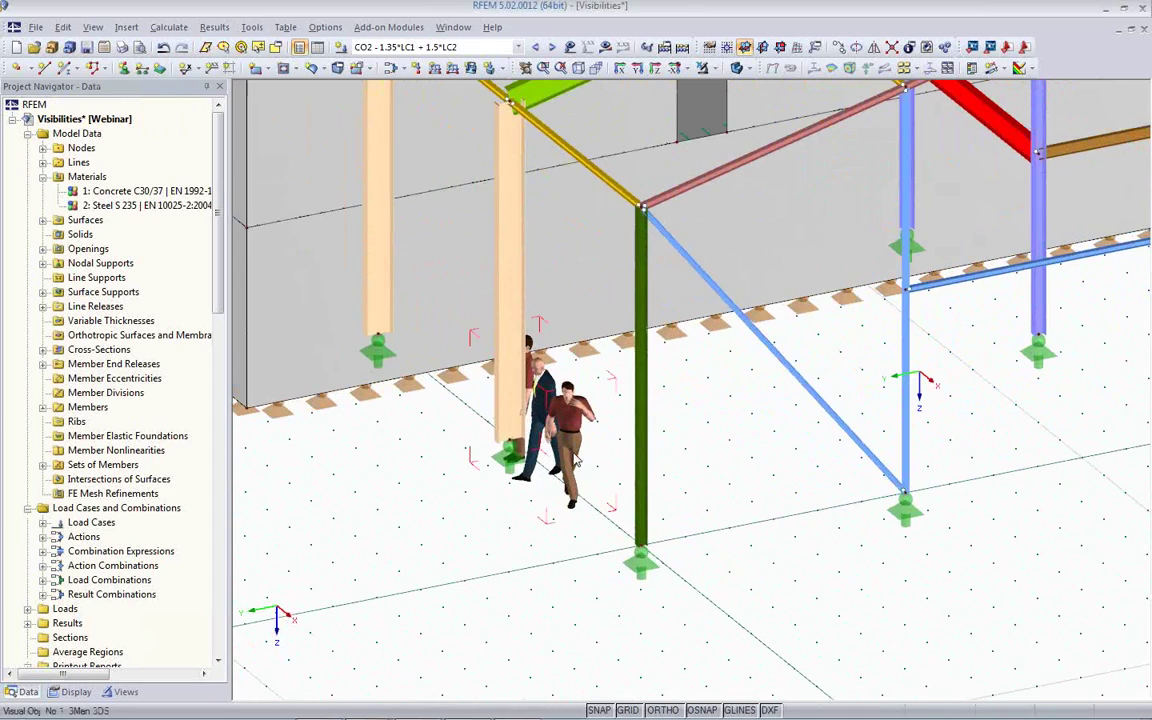
Edit the 3Men visual object's X and Y position to move it under the frame beside the dark green corner column
double_click(540, 457)
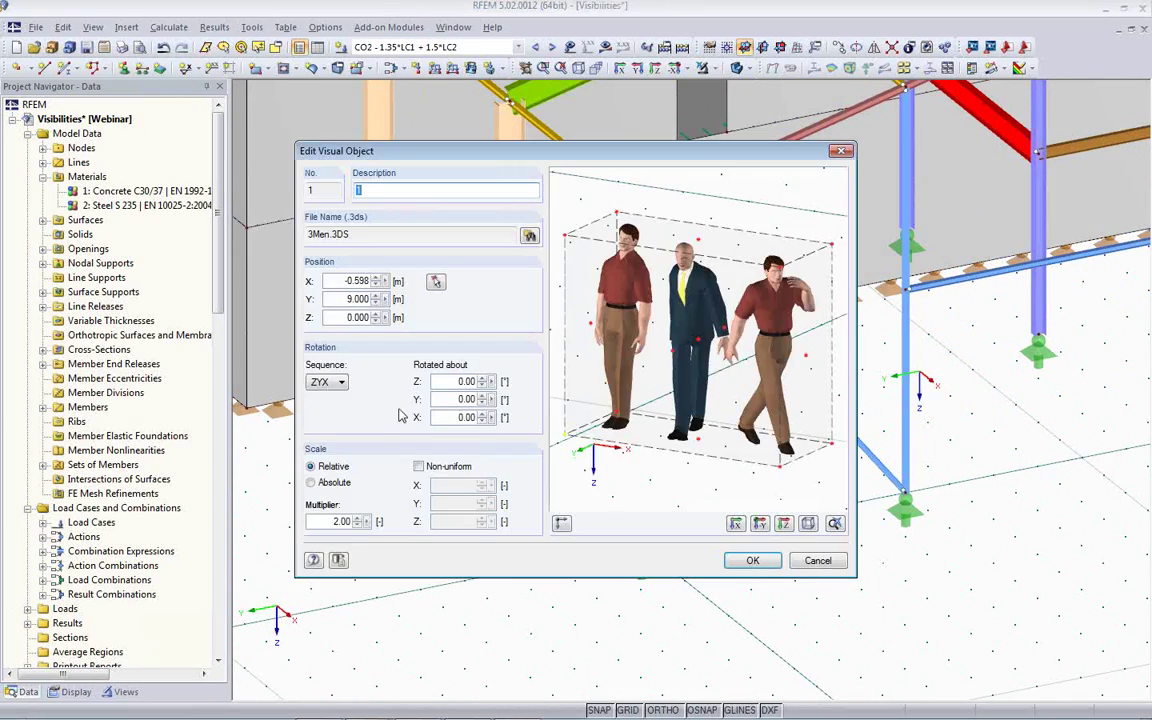
left_click(342, 281)
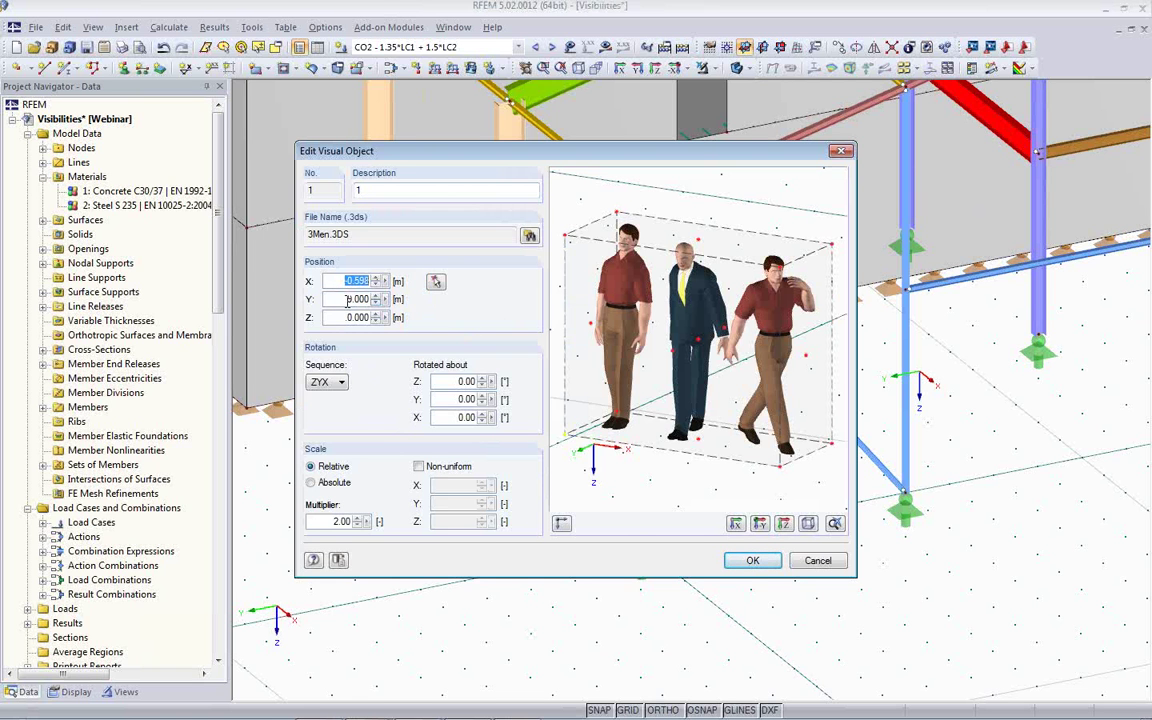
left_click(350, 299)
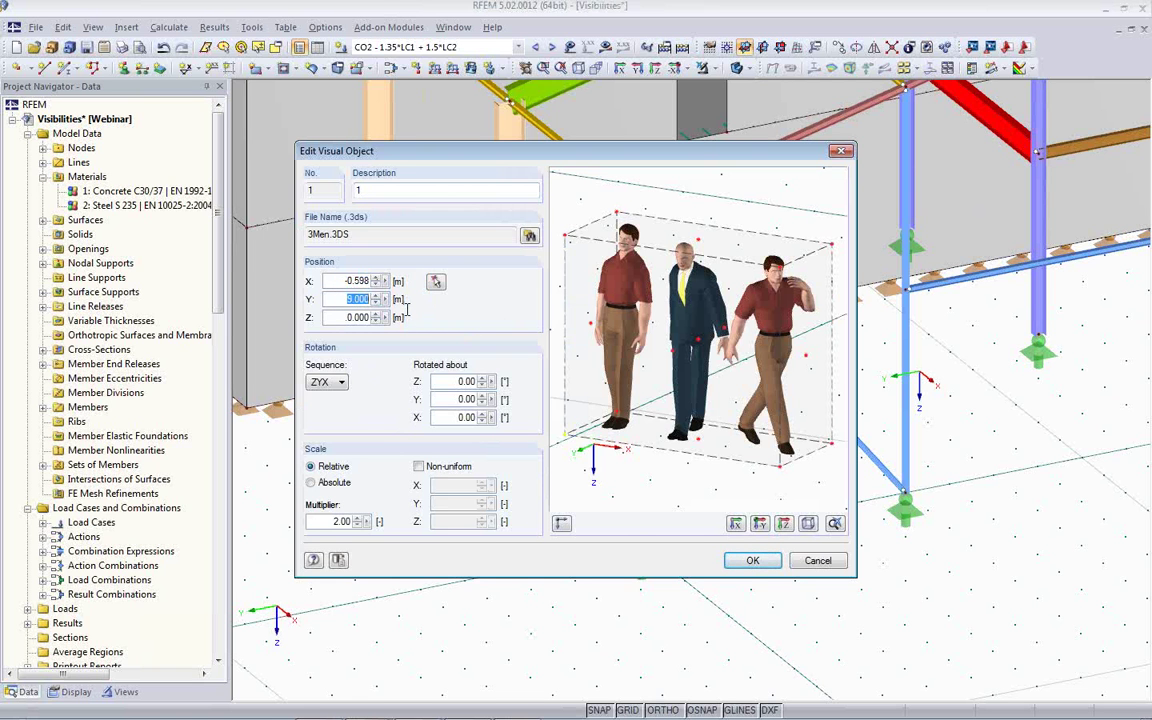
left_click(752, 560)
middle_click_drag(741, 492, 700, 540, "ctrl")
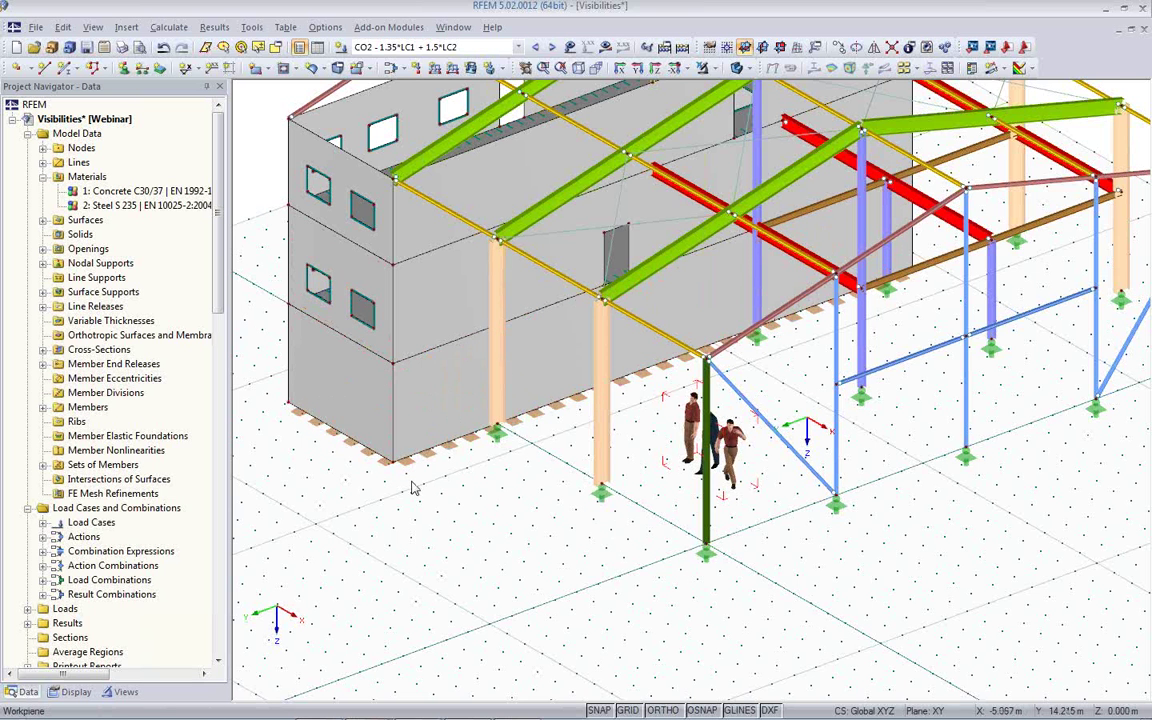
scroll(413, 488, "down", 5)
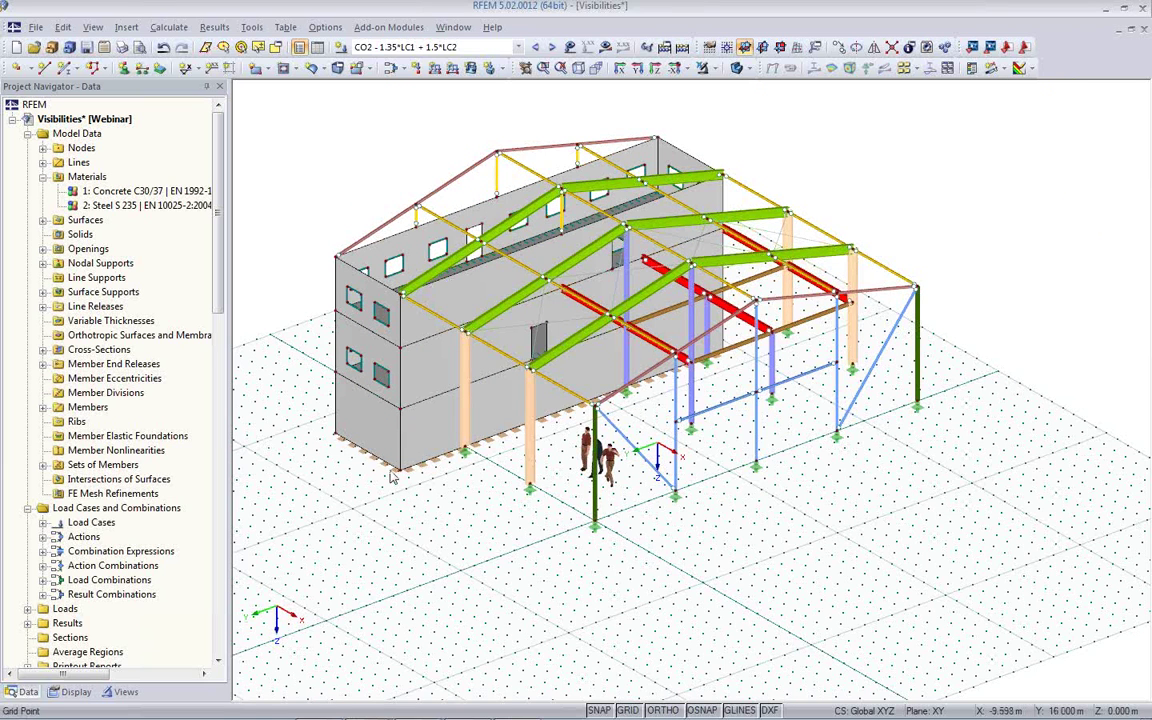
Display the CO2 internal force results on the full building model, viewed from the opposite side
middle_click_drag(354, 428, 268, 465, "ctrl")
middle_click_drag(227, 496, 228, 502, "ctrl")
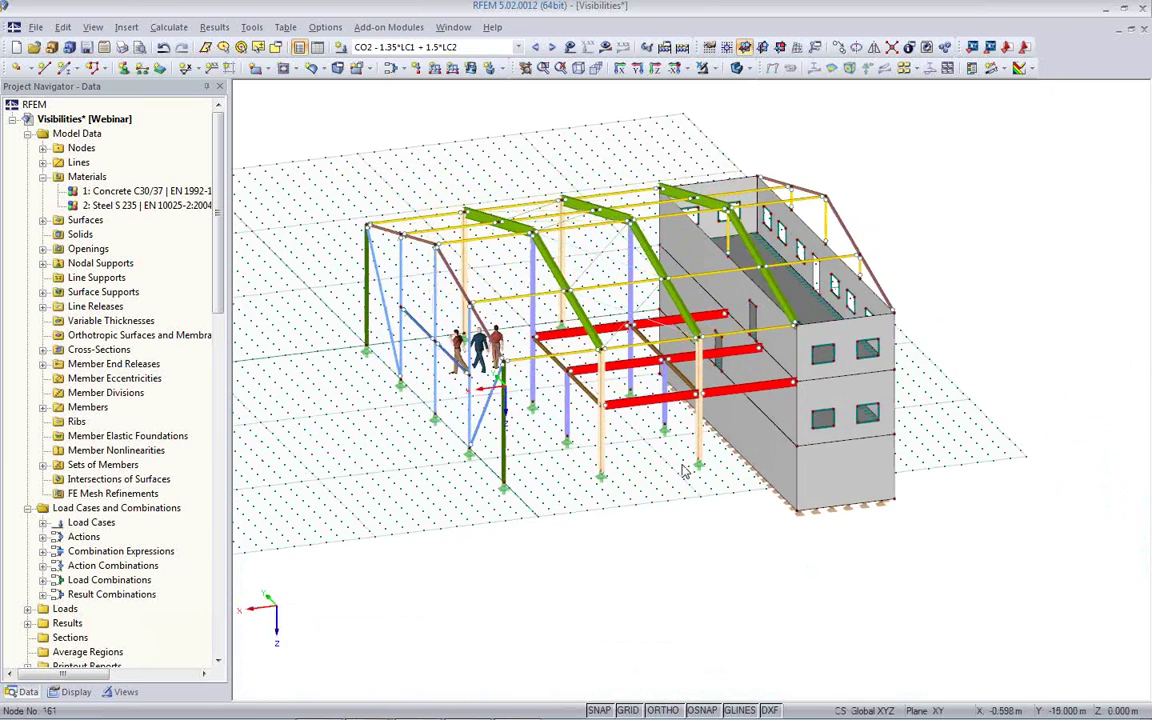
middle_click_drag(684, 470, 646, 515)
left_click(606, 49)
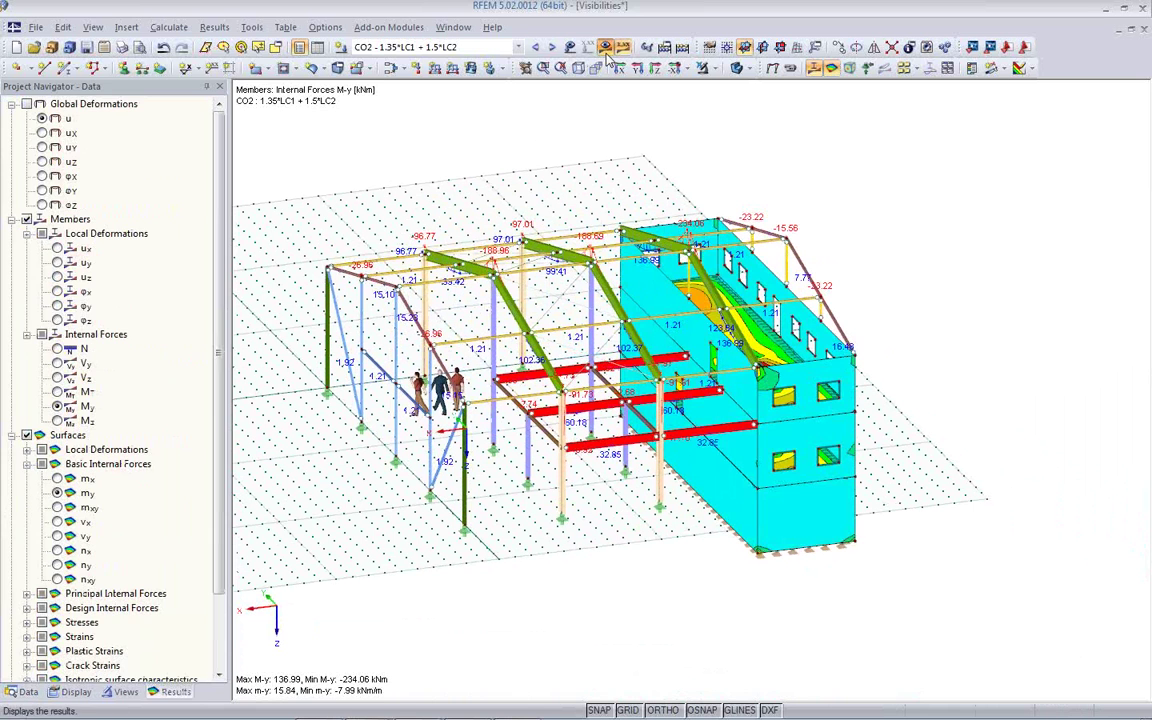
Apply the user-defined Floors view and display the results of load combination CO2 for it
left_click(127, 691)
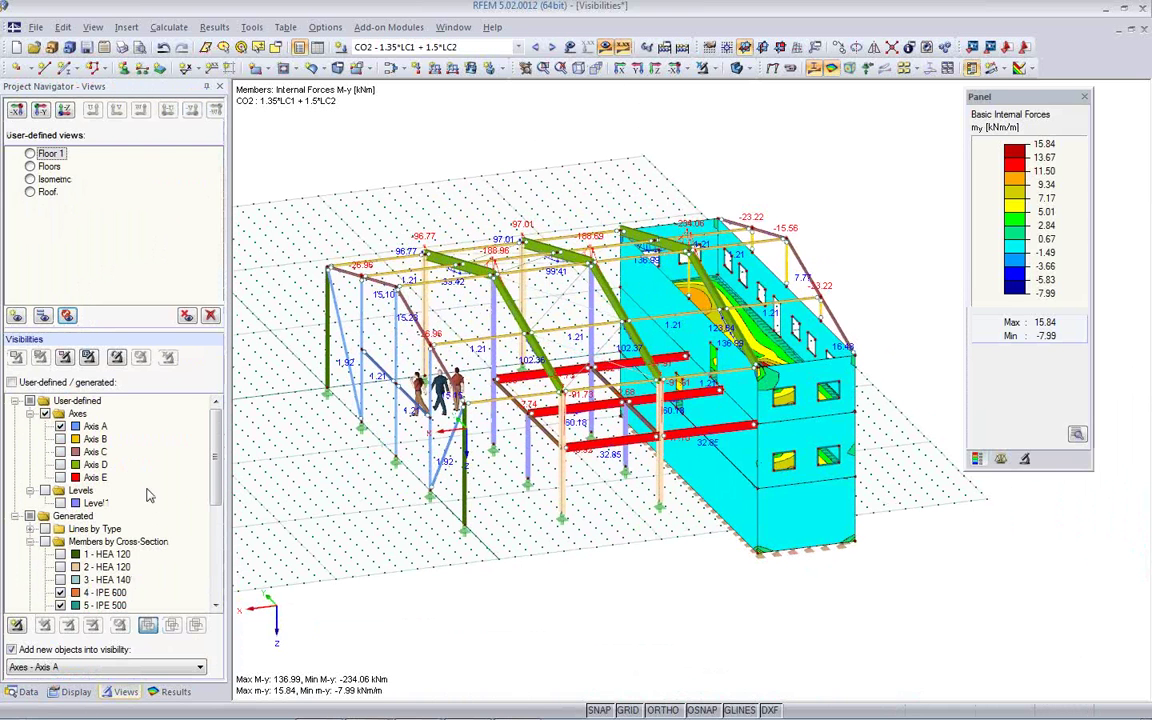
left_click(31, 167)
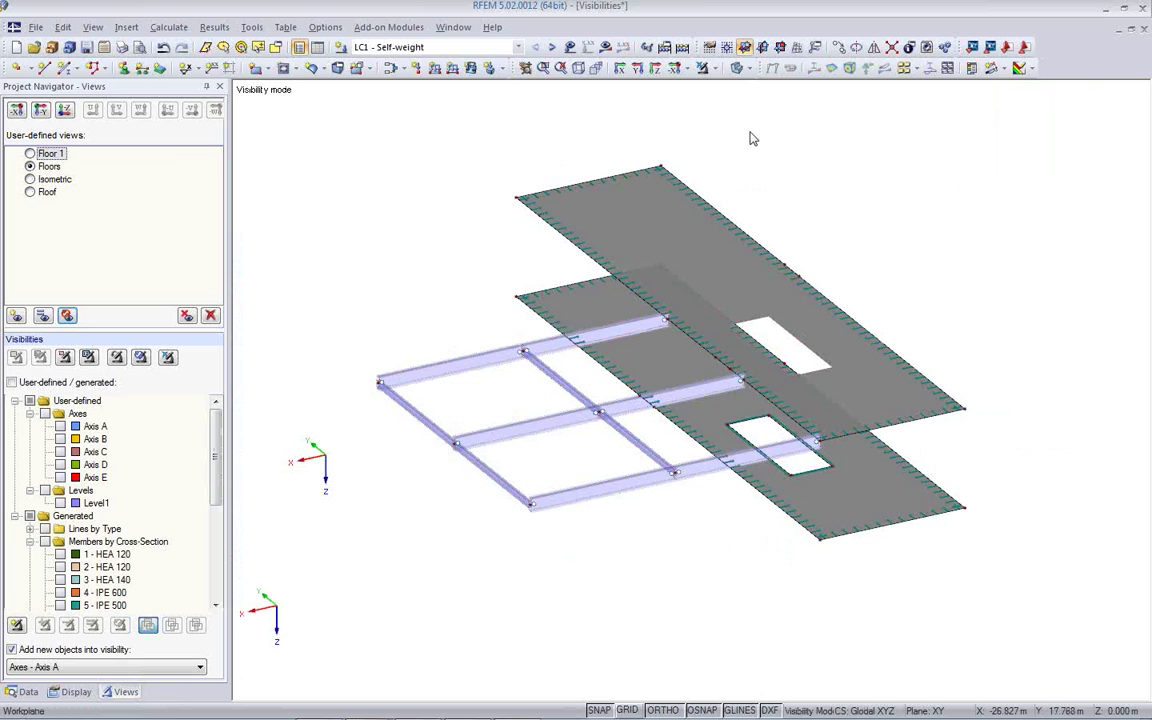
left_click(606, 48)
left_click(603, 401)
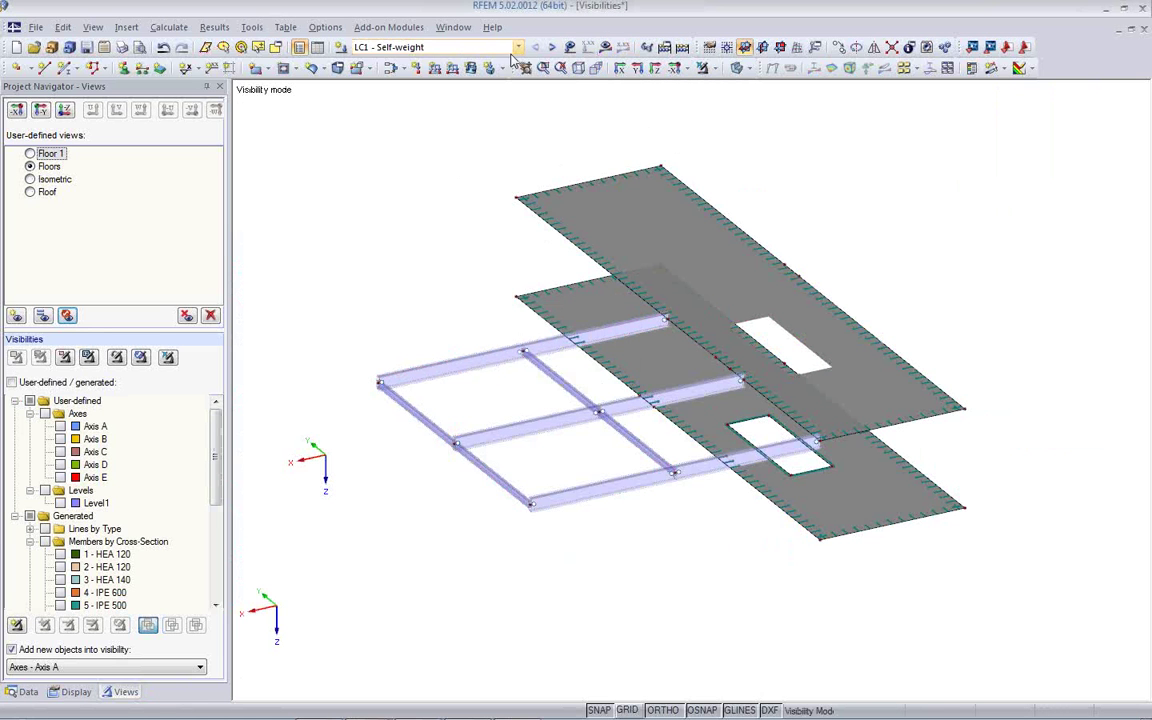
left_click(466, 50)
left_click(504, 114)
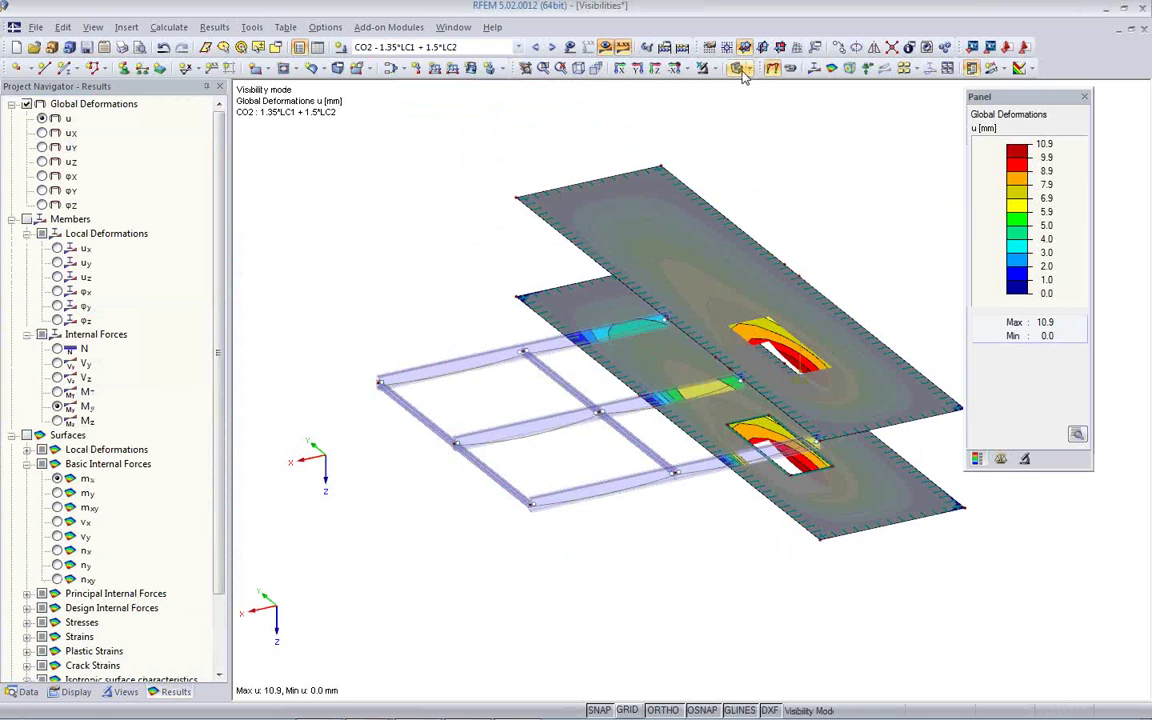
Switch the floors and beams to solid rendering and return them to the transparent display
left_click(666, 67)
middle_click_drag(828, 312, 768, 314)
left_click(738, 69)
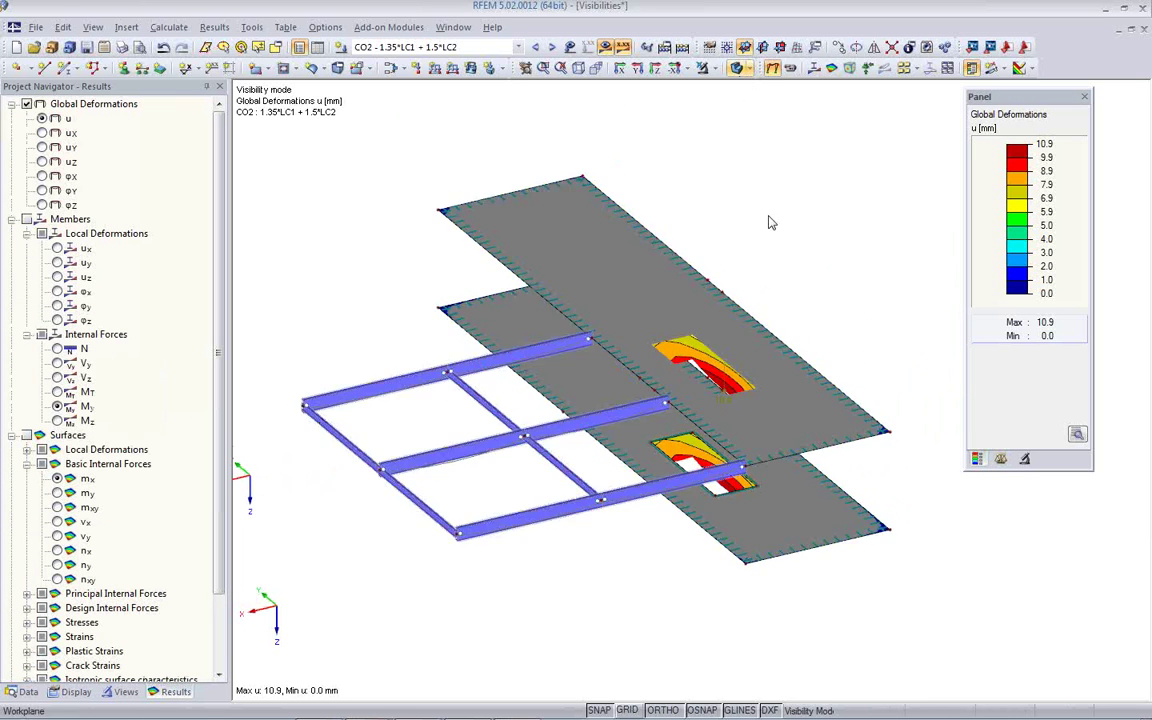
left_click(738, 70)
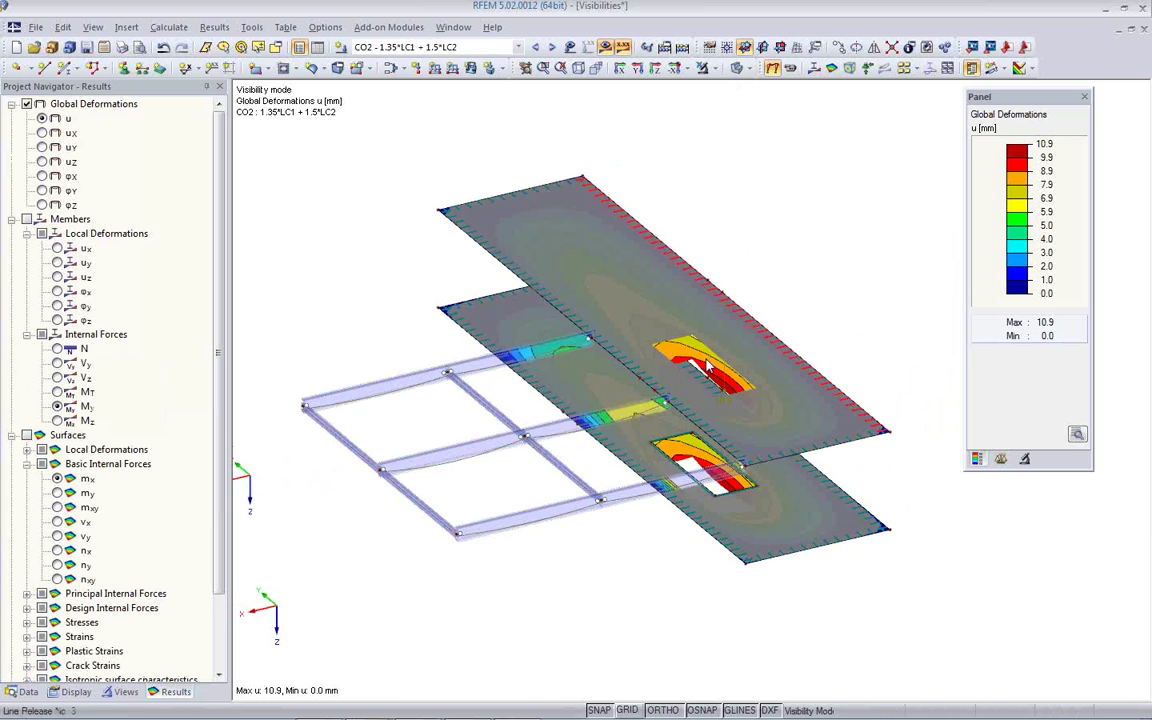
middle_click_drag(563, 370, 640, 410, "ctrl")
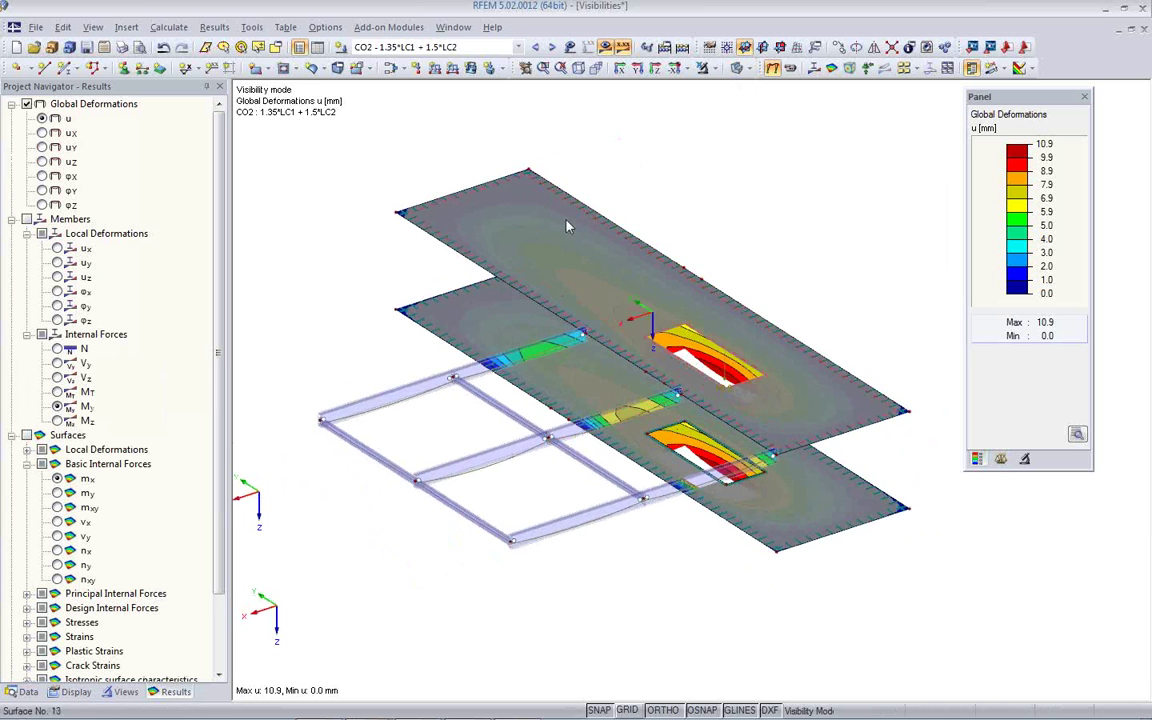
Show the surface basic internal forces m-y together with the member internal forces M-y
left_click(57, 493)
middle_click_drag(501, 514, 530, 500, "ctrl")
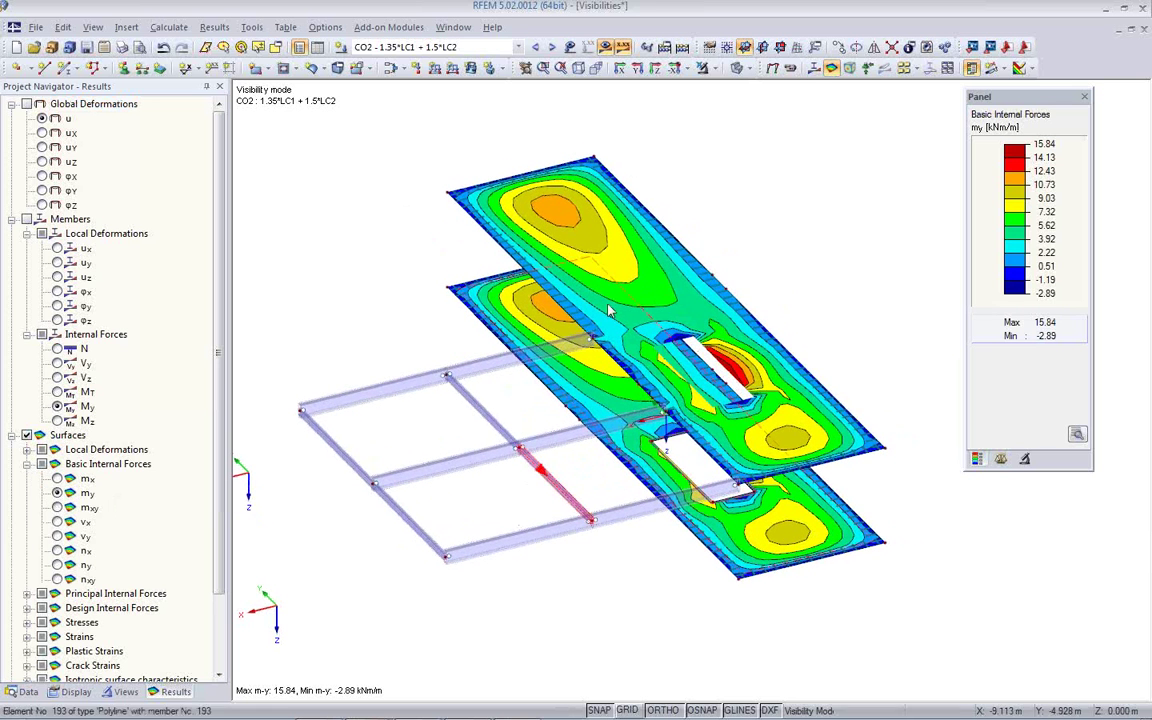
left_click(812, 78)
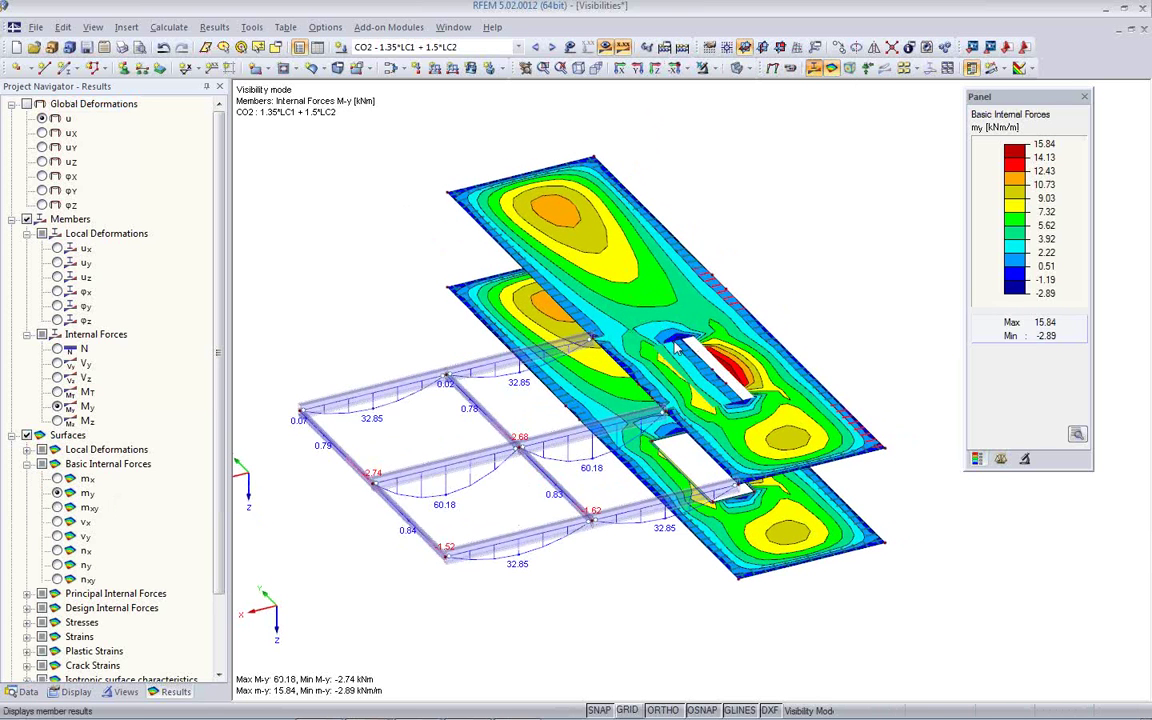
Turn on the m-y values on the floor surfaces and turn them off again
middle_click_drag(547, 453, 585, 400)
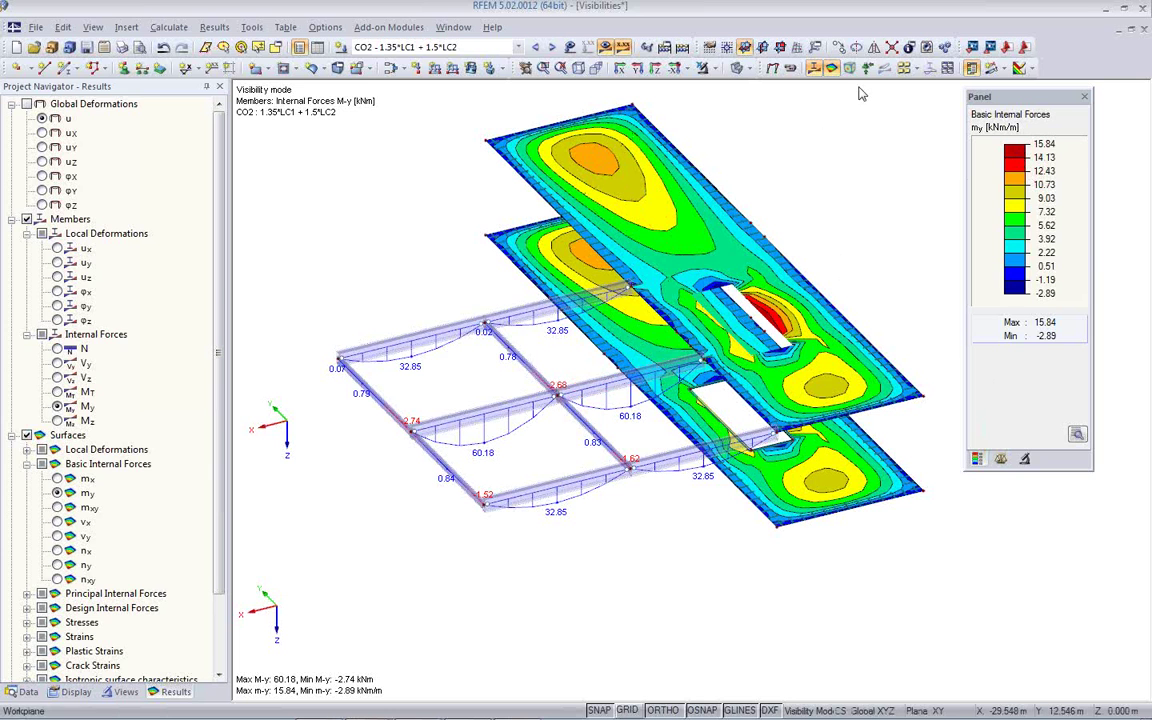
left_click(813, 67)
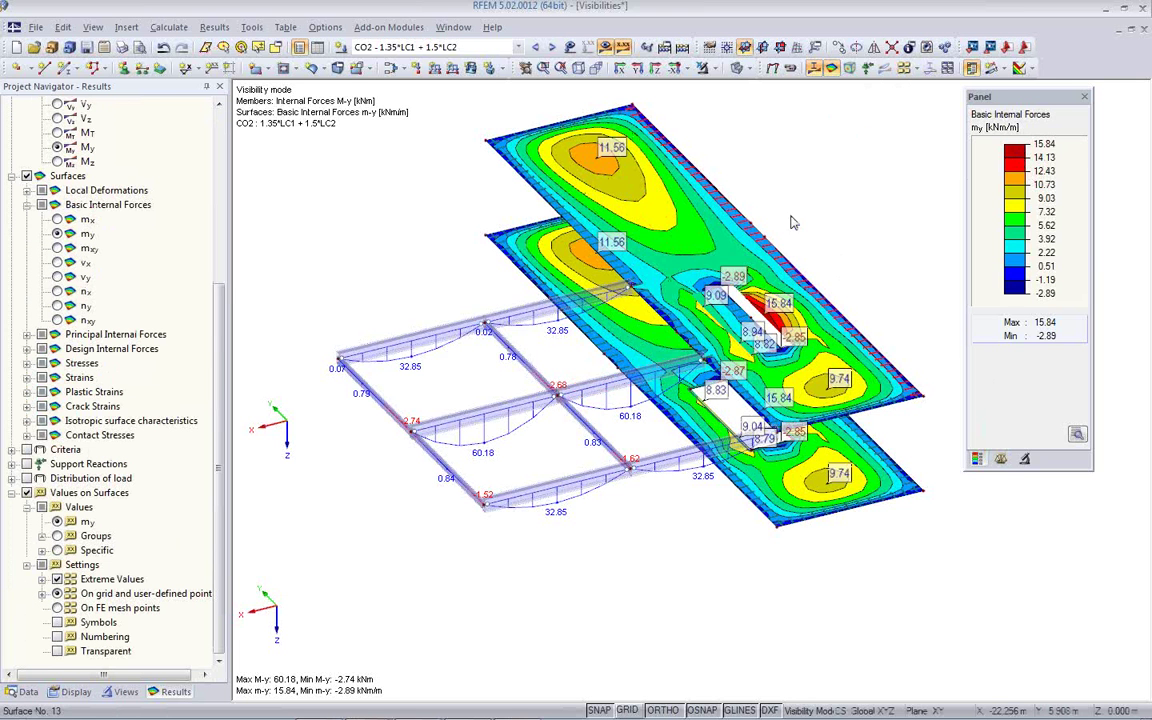
left_click(813, 67)
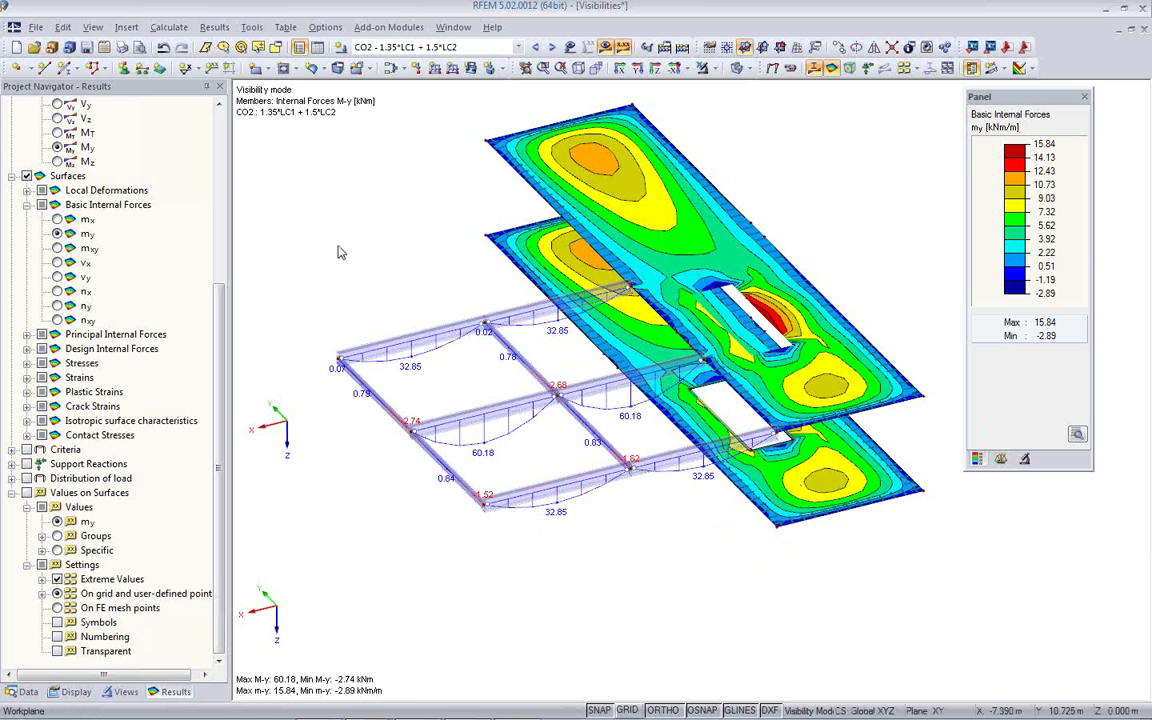
Inspect the floor beams and slabs with Info About Object, switching the model to solid rendering, and close the info window
left_click(251, 27)
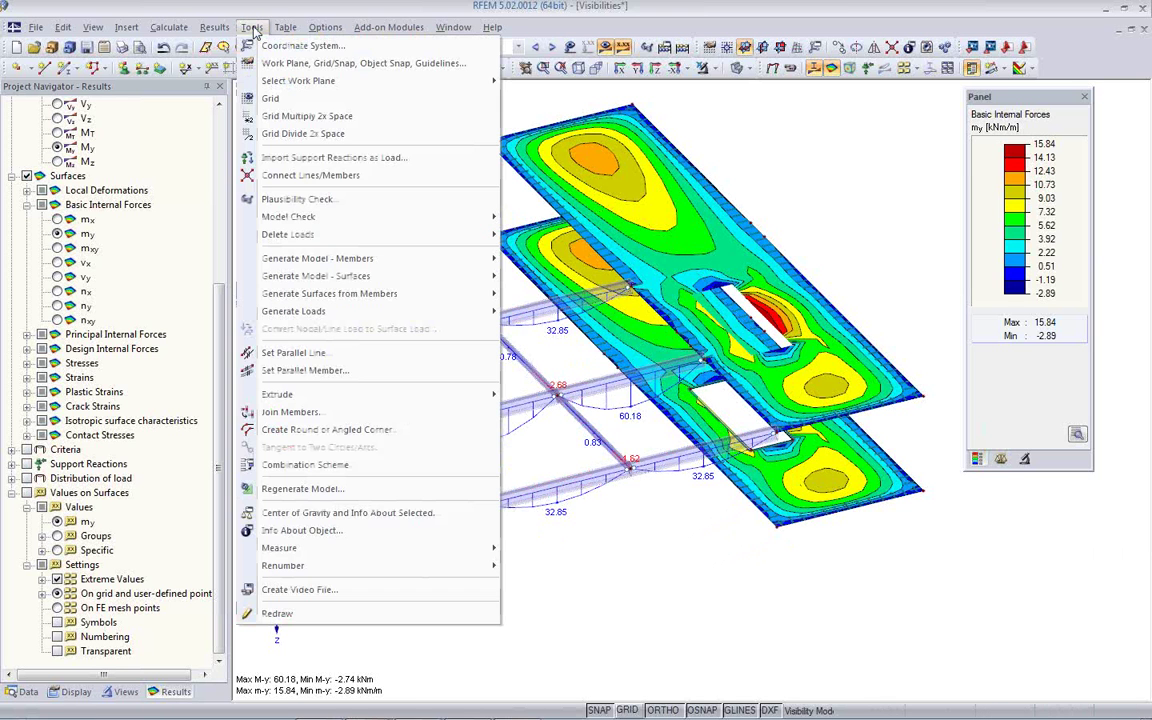
left_click(303, 531)
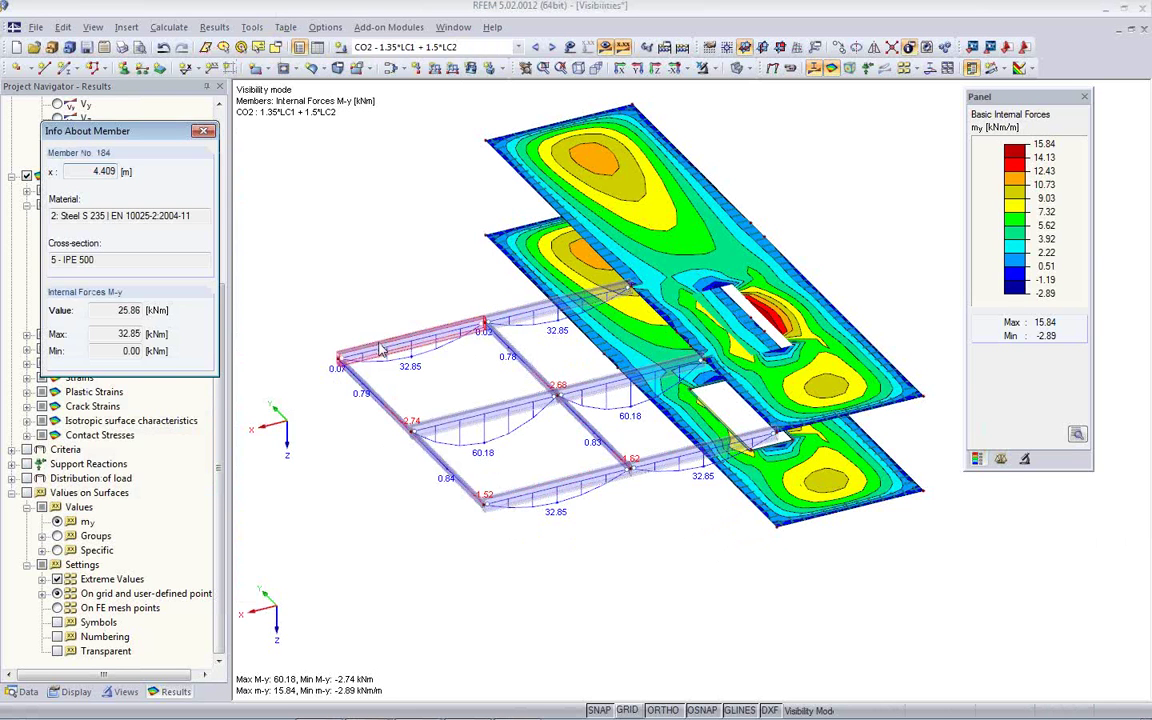
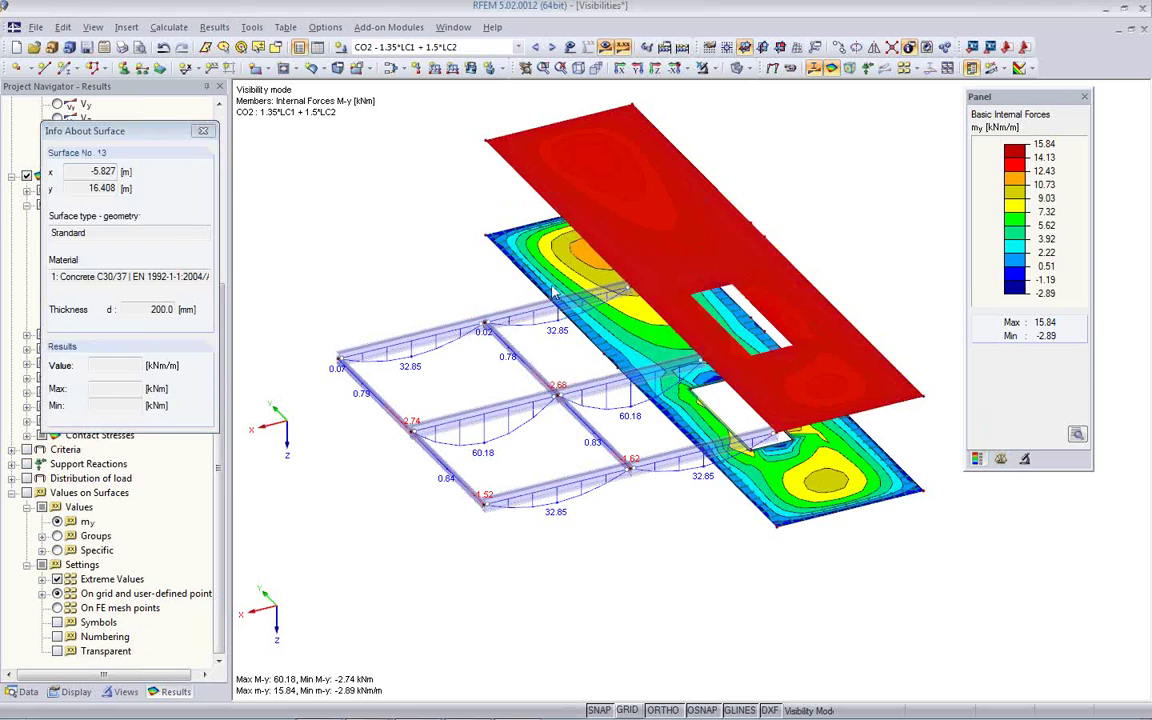
left_click(739, 67)
left_click(726, 95)
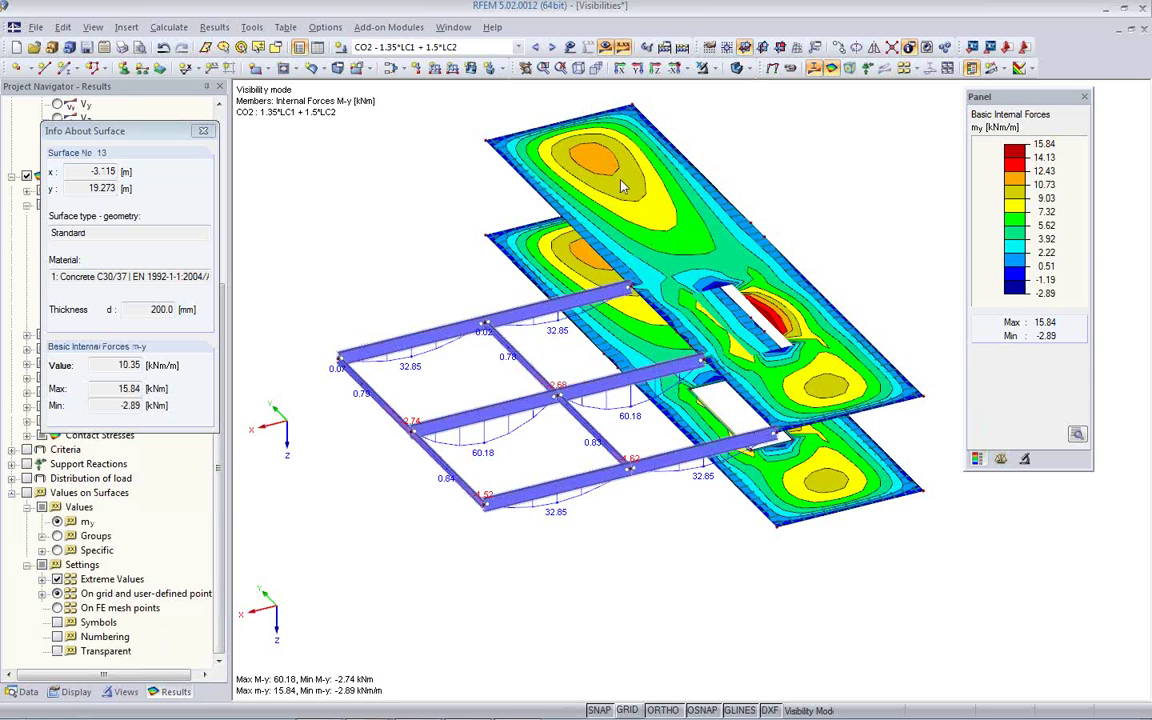
mouse_move(674, 204)
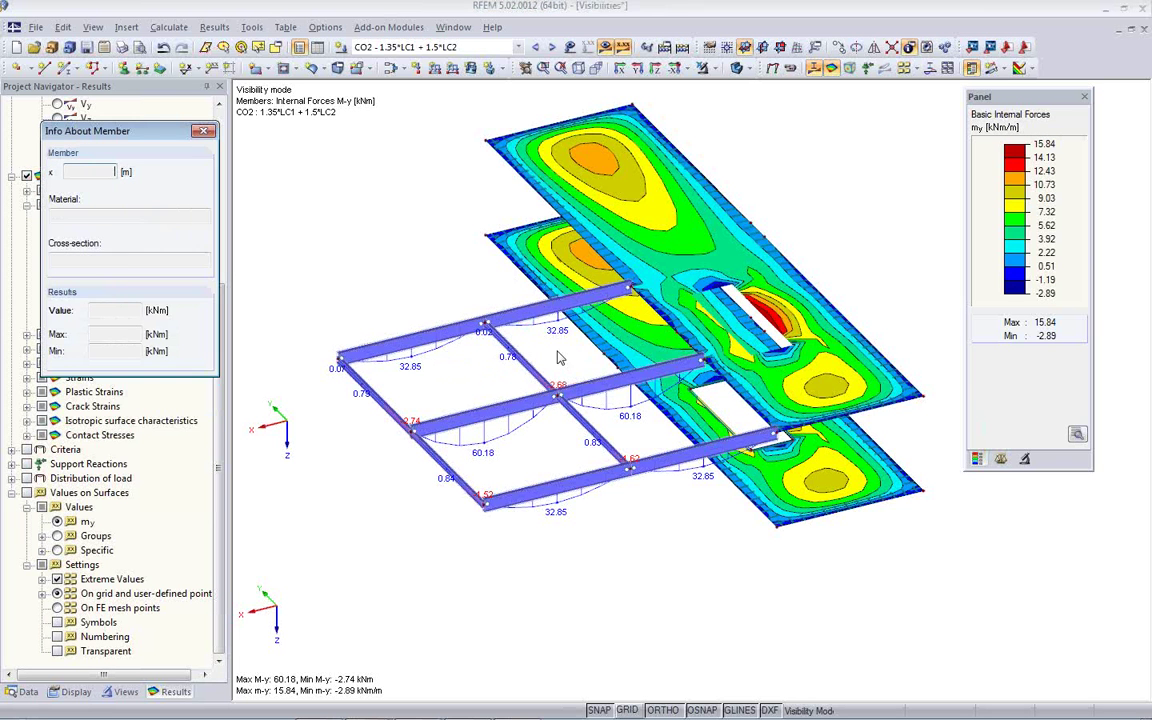
middle_click_drag(494, 378, 437, 400, "ctrl")
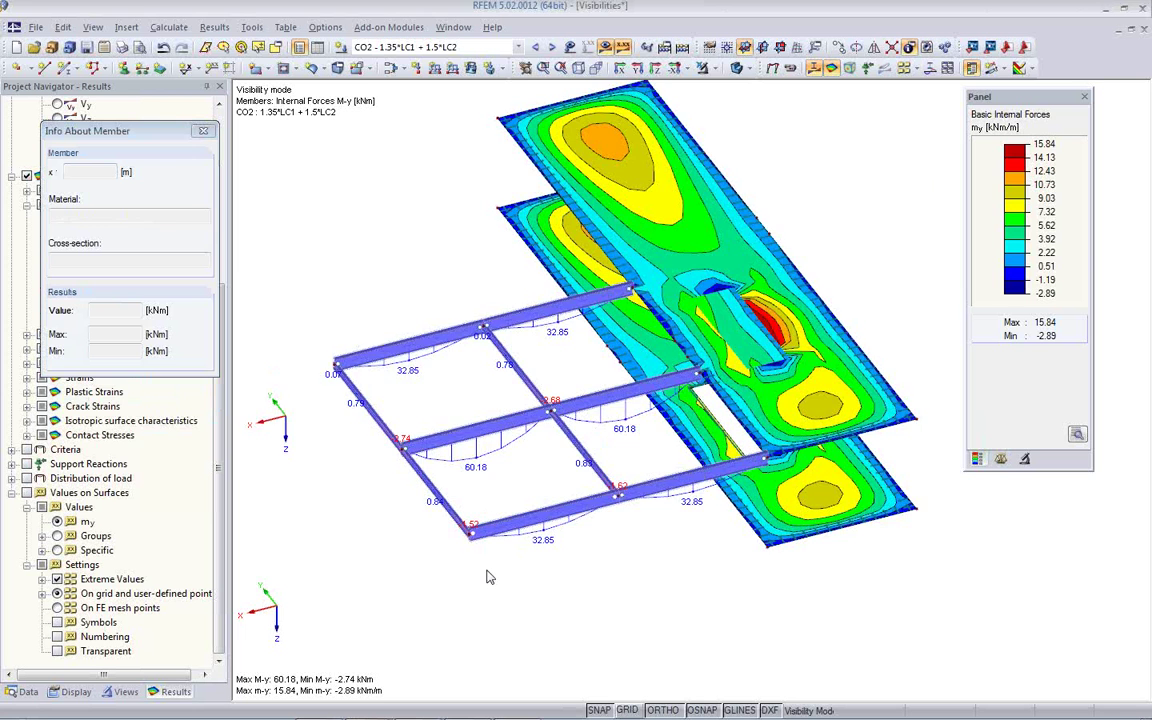
middle_click_drag(489, 577, 470, 545, "ctrl")
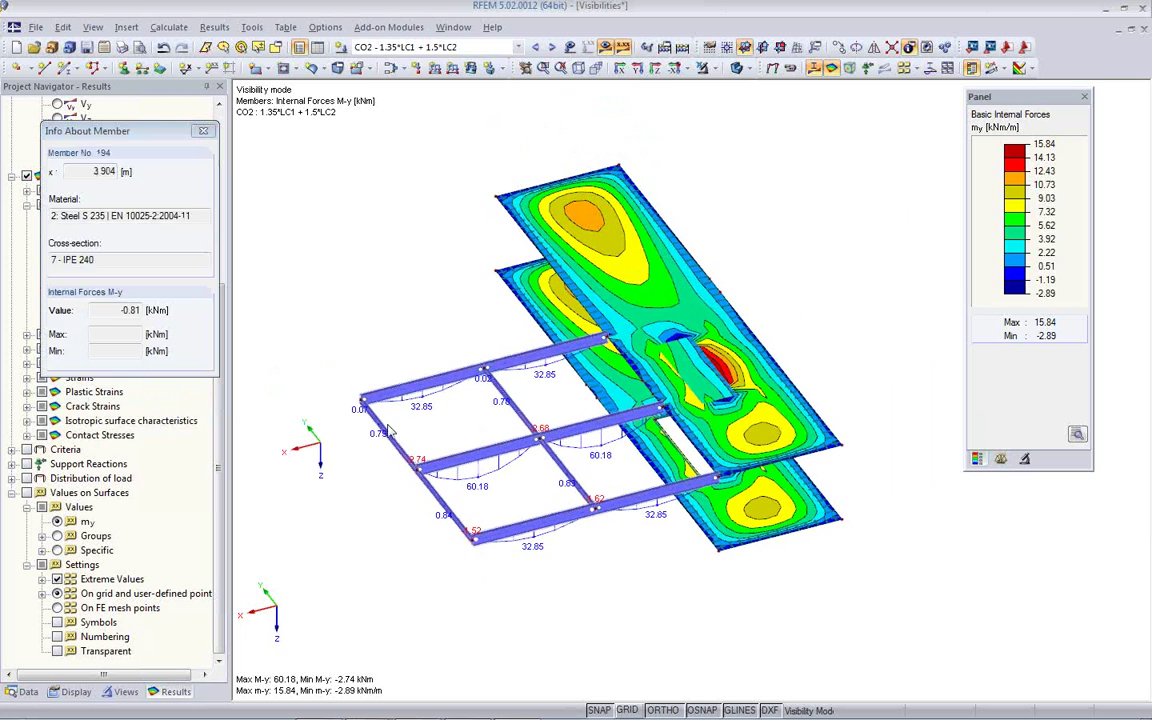
left_click(203, 132)
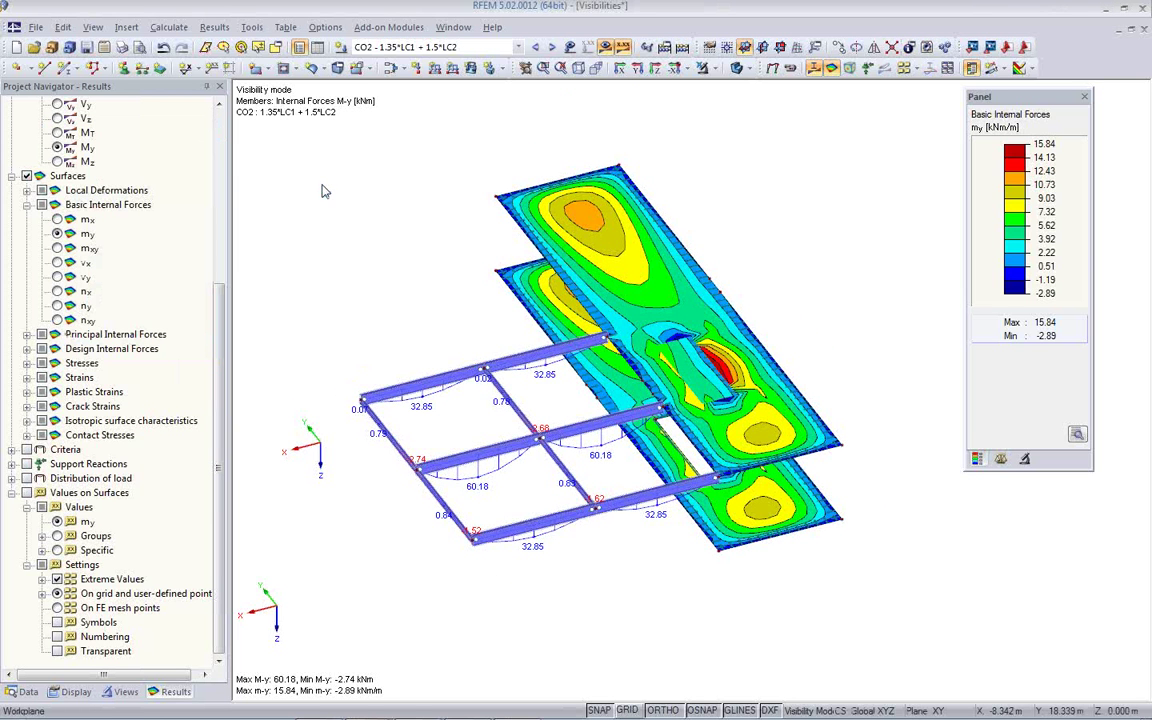
Close the Visibilities model and open the MemberLoads_EndForces model from the Webinar project
left_click(1145, 32)
left_click(575, 387)
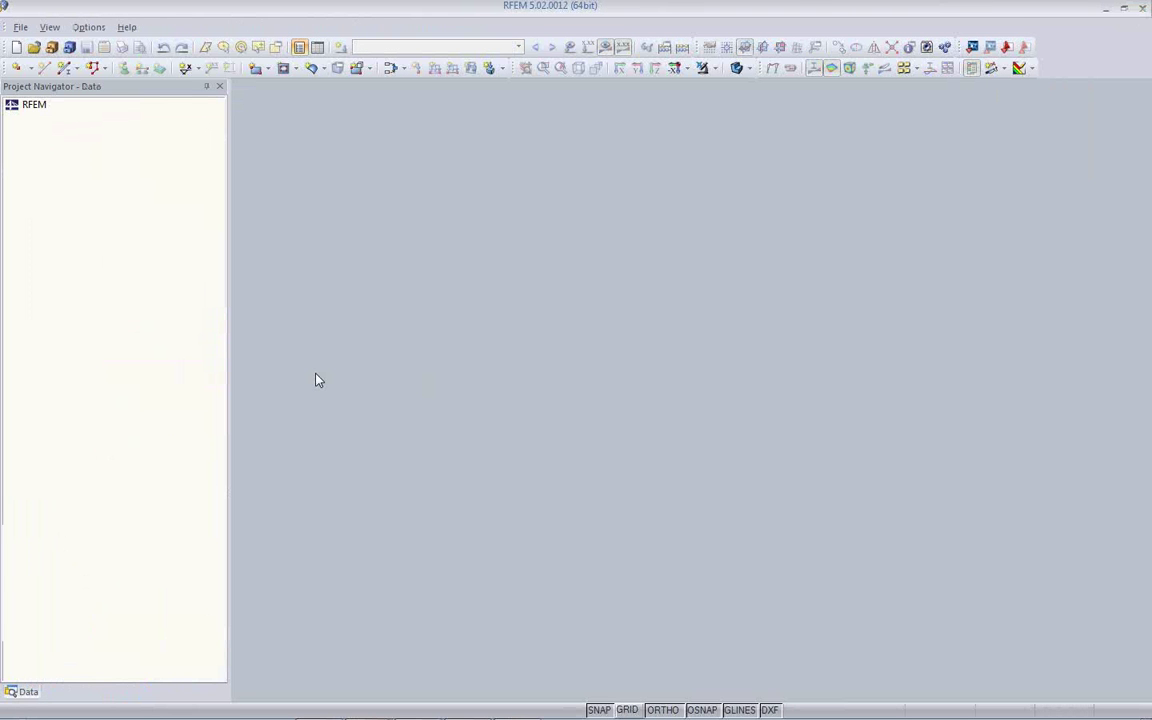
left_click(52, 48)
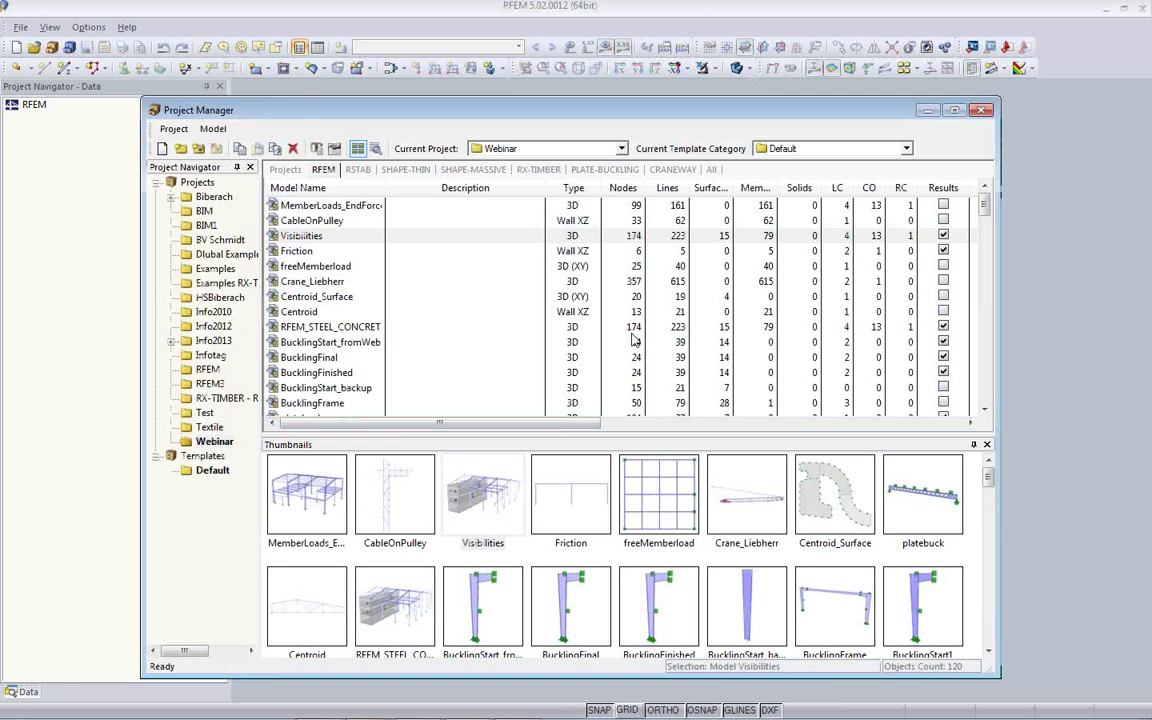
left_click(297, 514)
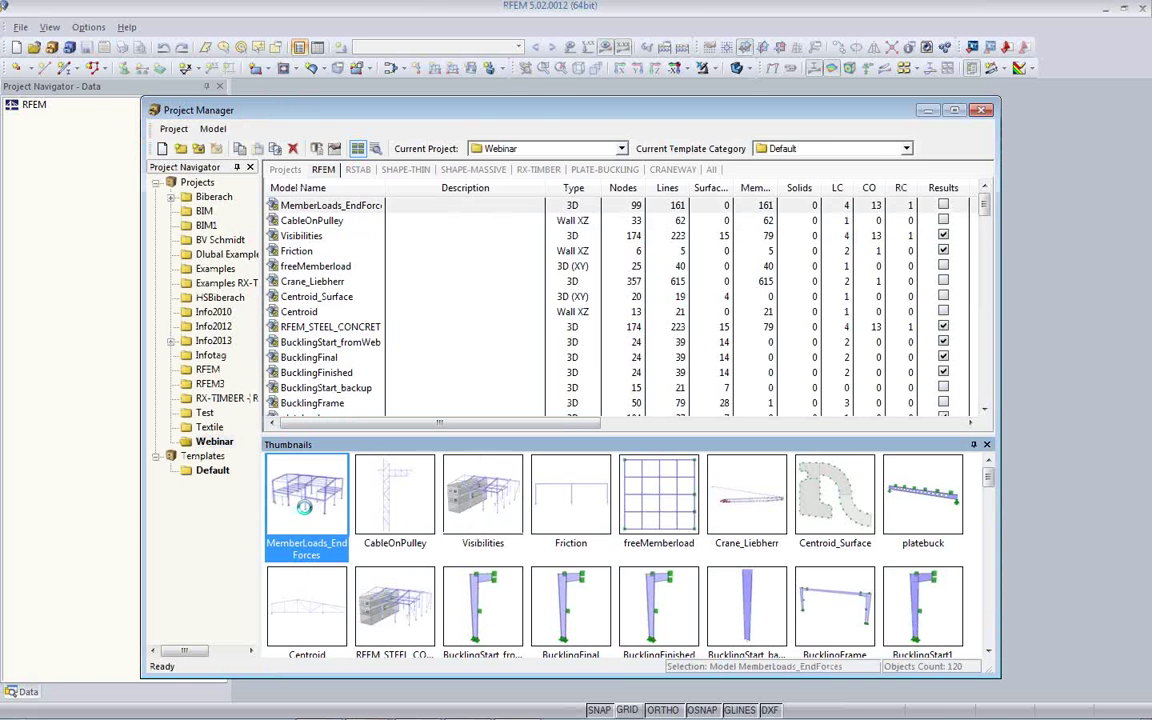
double_click(304, 506)
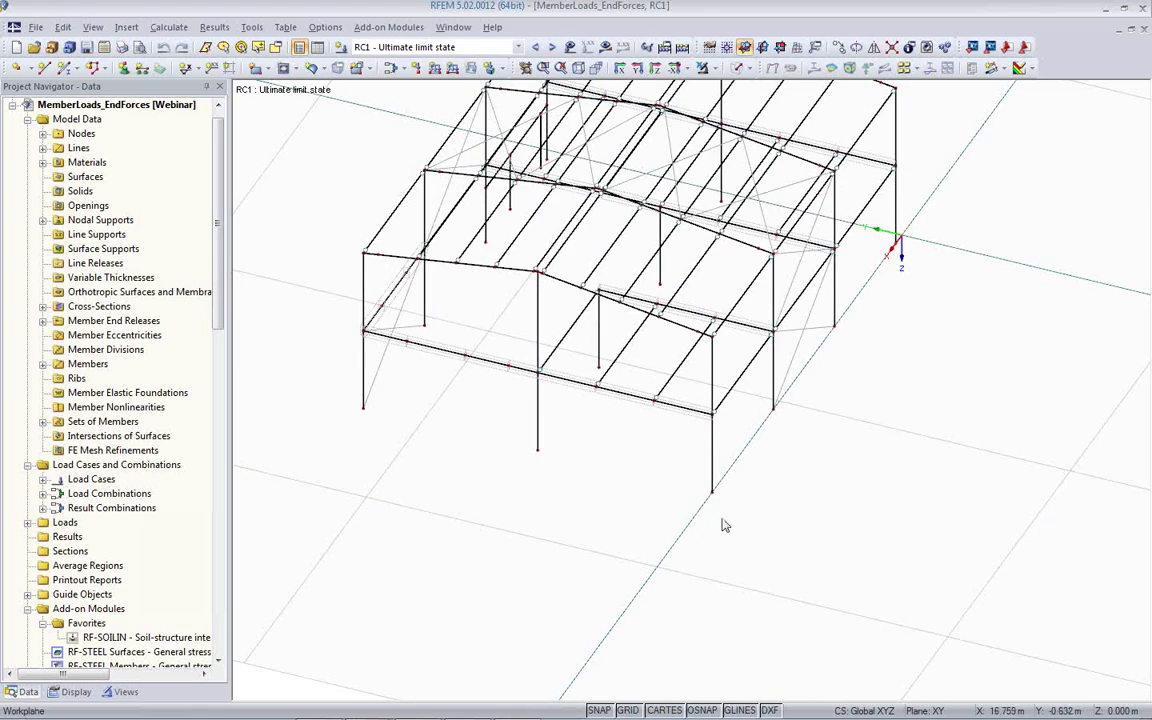
Create a visibility by window around the intermediate floor beams, as seen in the side elevation
middle_click_drag(728, 525, 530, 468, "ctrl")
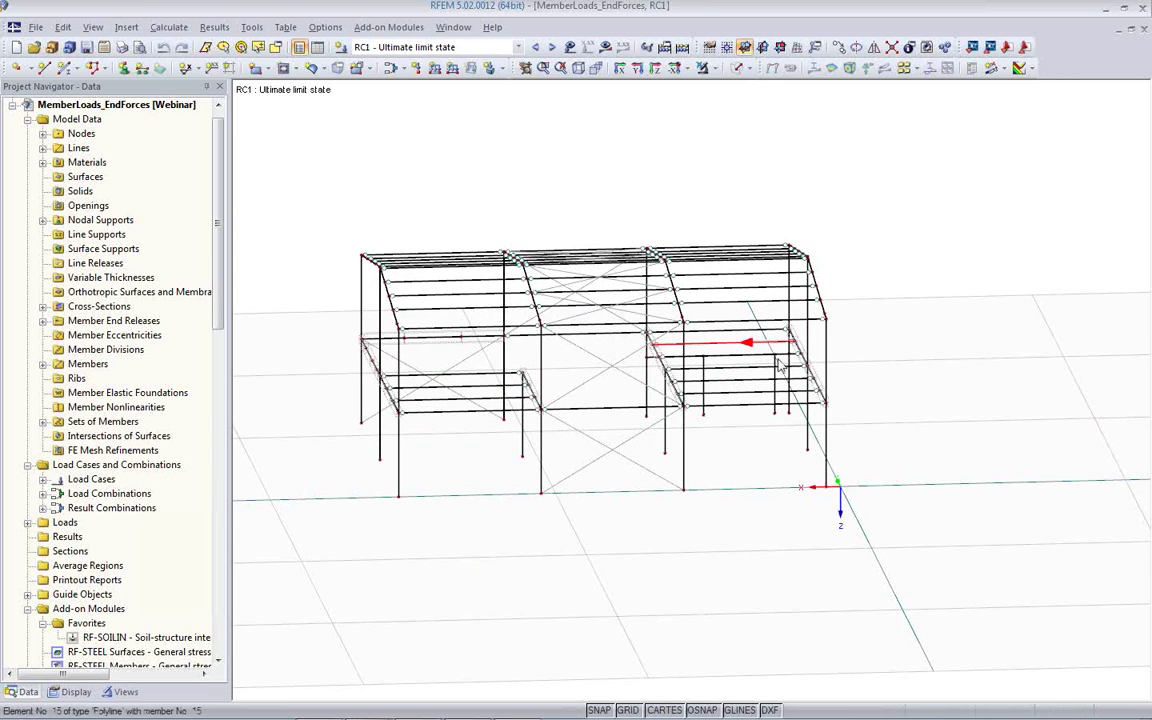
middle_click_drag(676, 442, 644, 378, "ctrl")
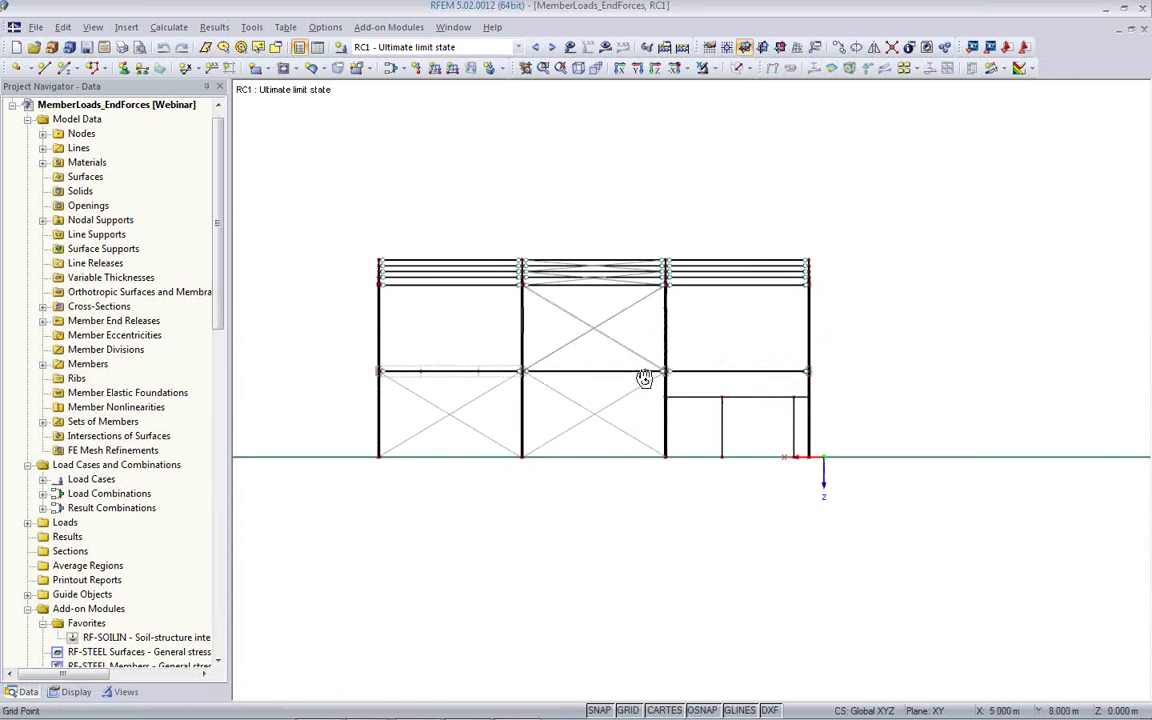
left_click(706, 72)
left_click(674, 129)
left_click(704, 70)
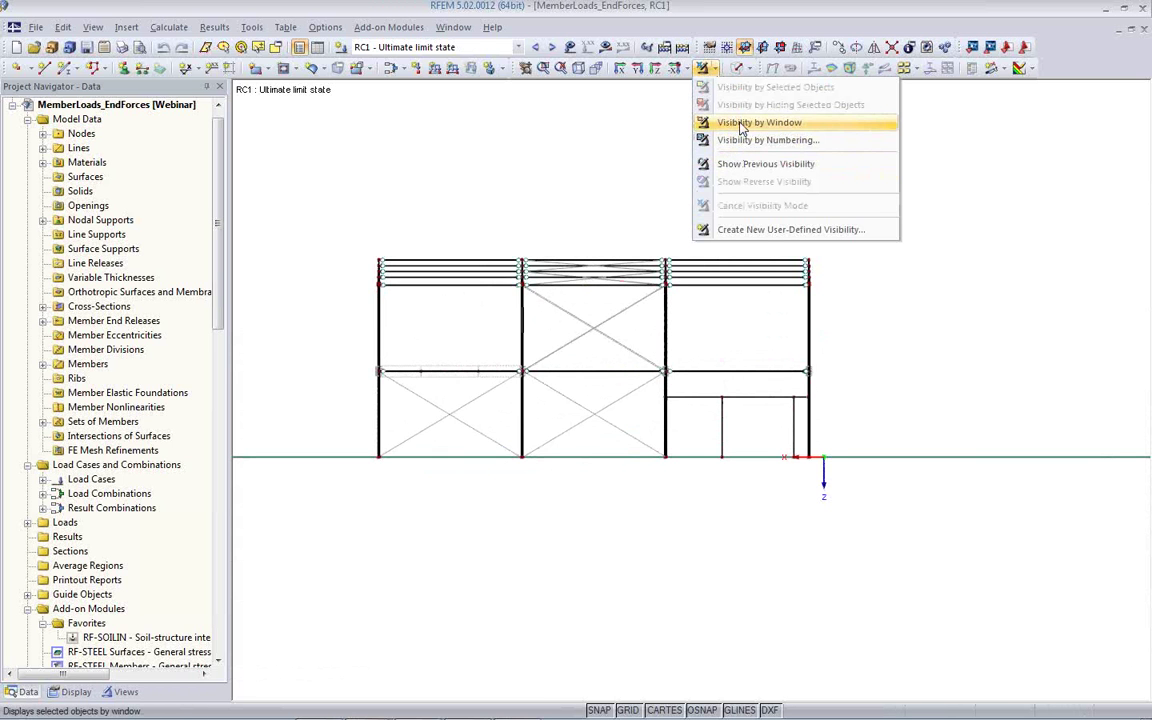
left_click(740, 123)
left_click_drag(357, 361, 805, 386)
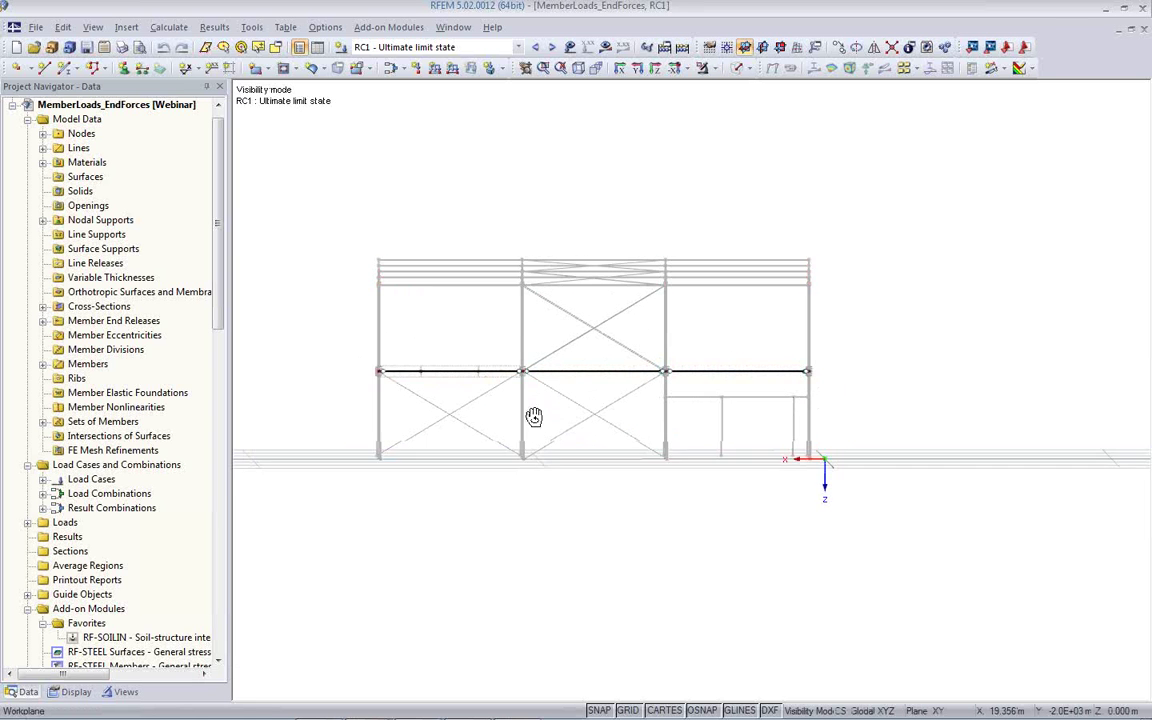
Turn off the display of hidden objects in the background around the floor beams
middle_click_drag(535, 416, 1050, 480, "ctrl")
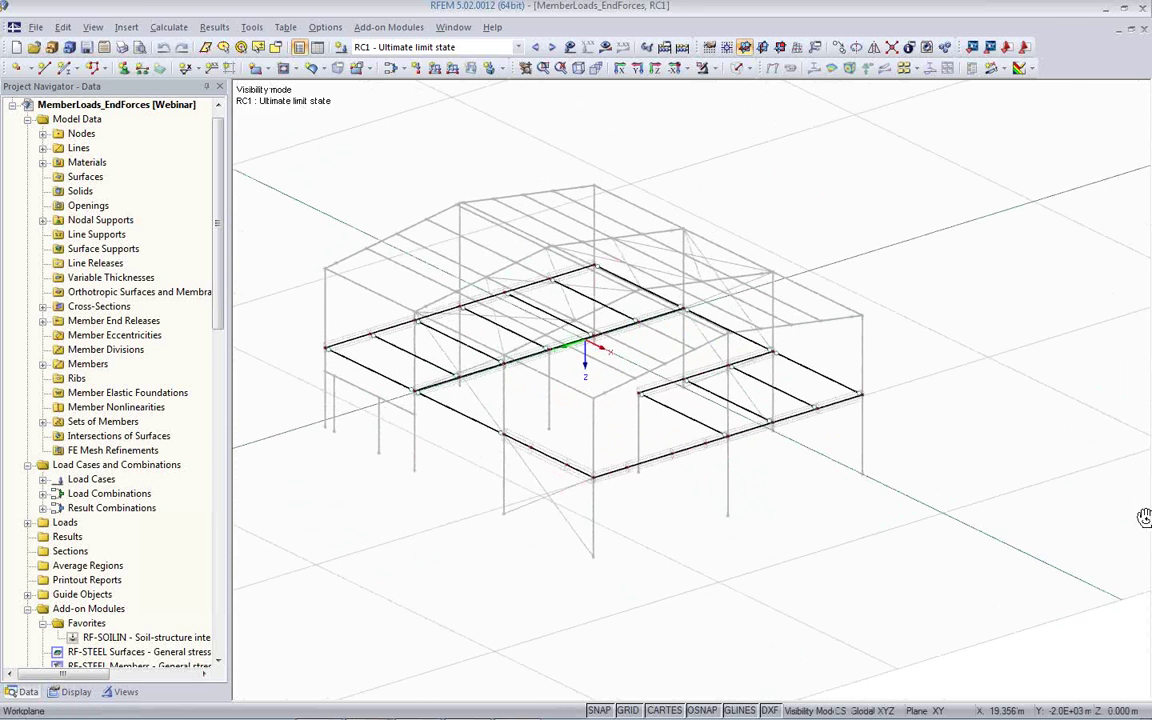
right_click(488, 119)
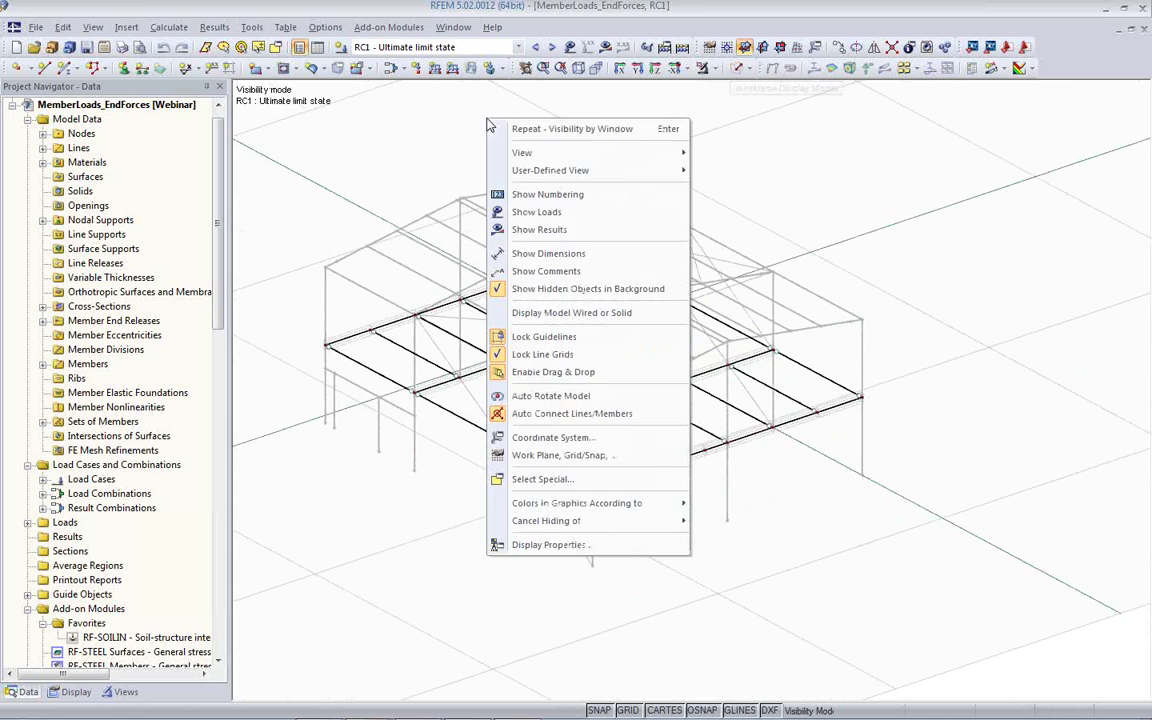
left_click(530, 288)
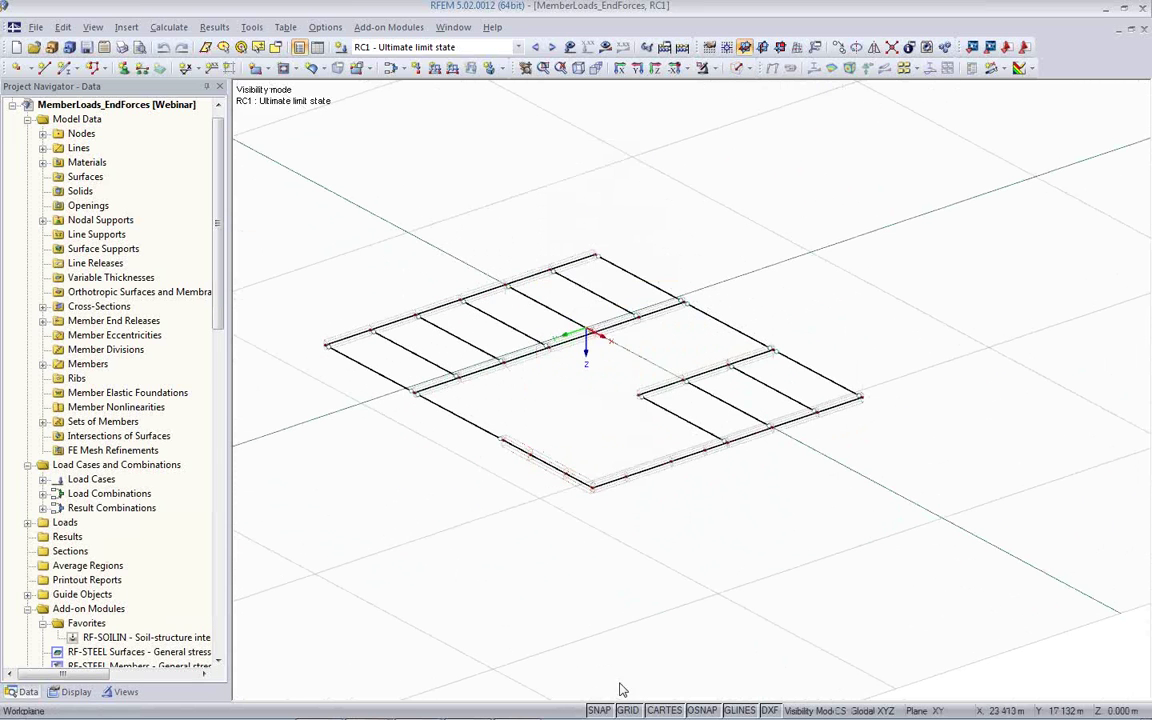
Calculate the results of RC1 - Ultimate limit state and display both the maximum and minimum My moment diagrams of the floor beams
middle_click_drag(553, 509, 612, 500, "ctrl")
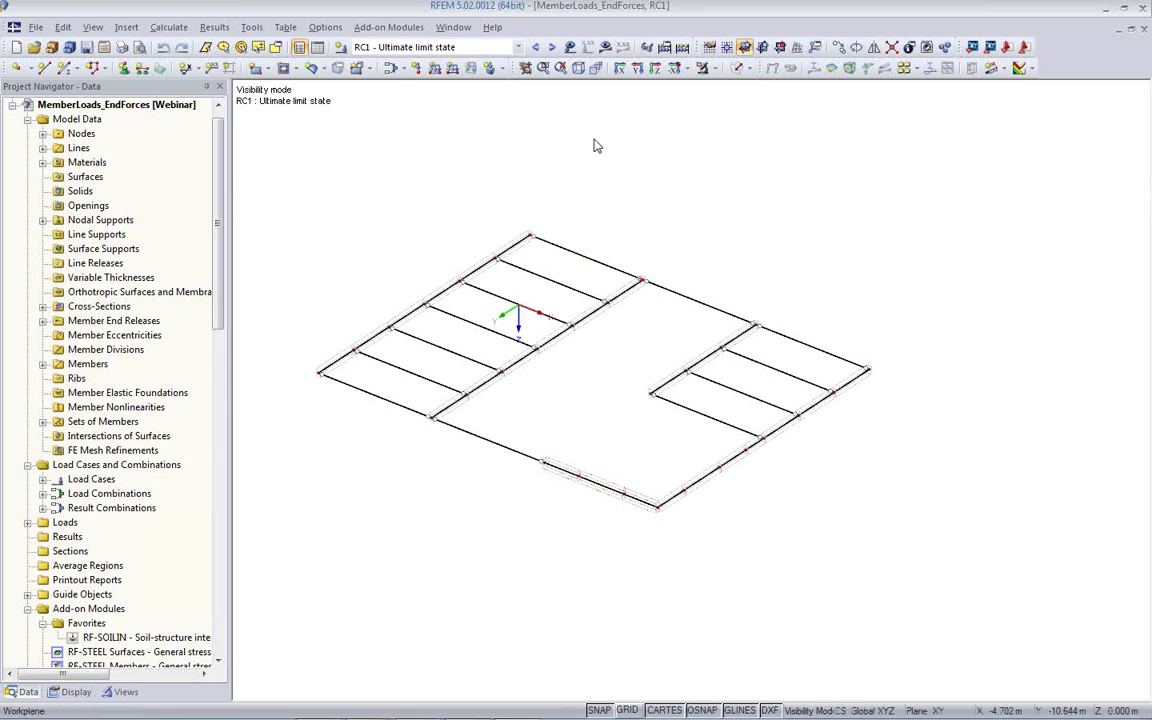
left_click(606, 48)
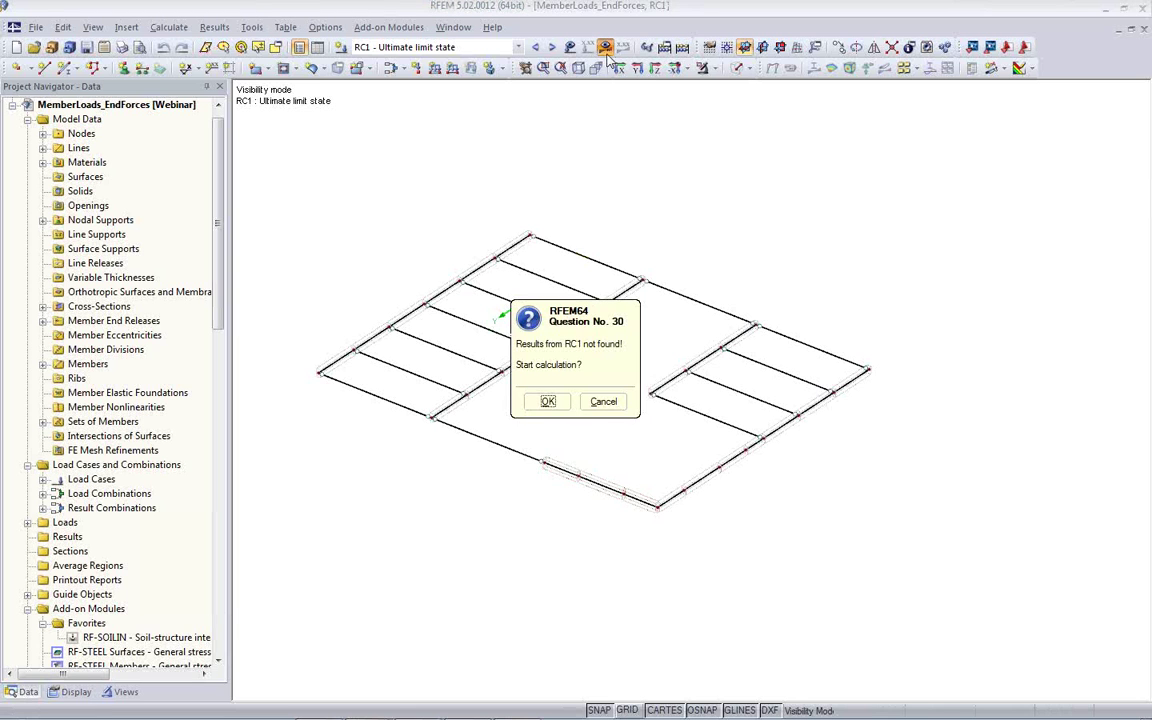
left_click(549, 402)
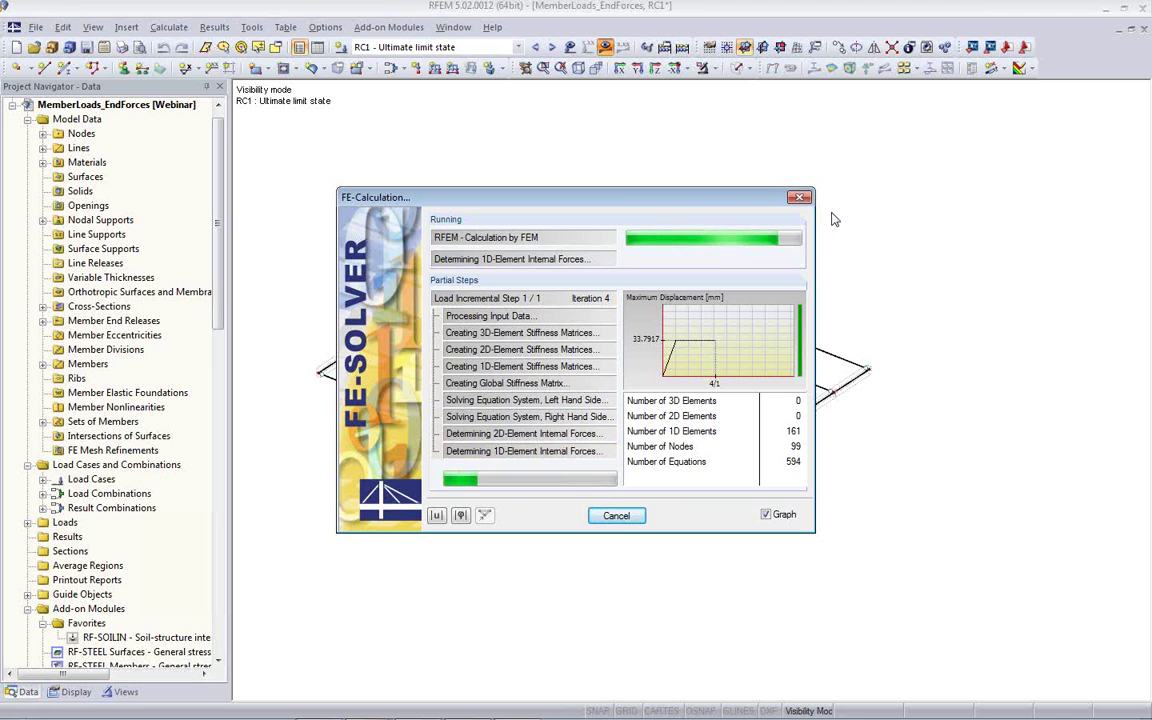
middle_click_drag(597, 515, 589, 470)
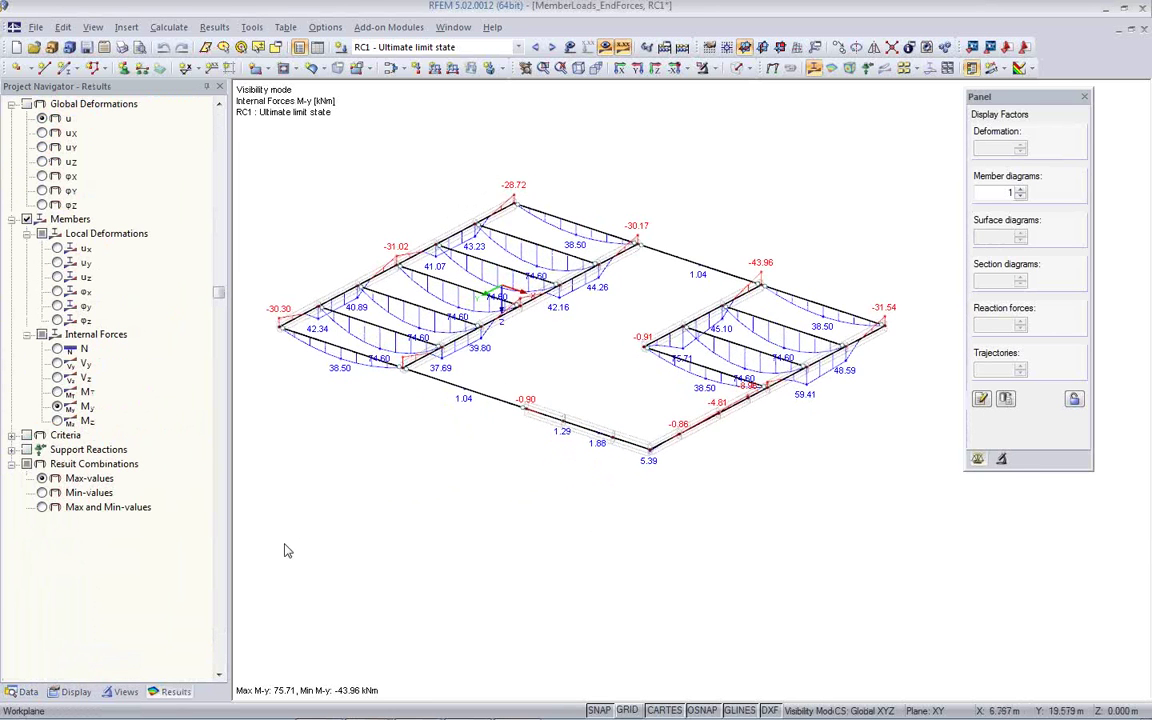
left_click(42, 507)
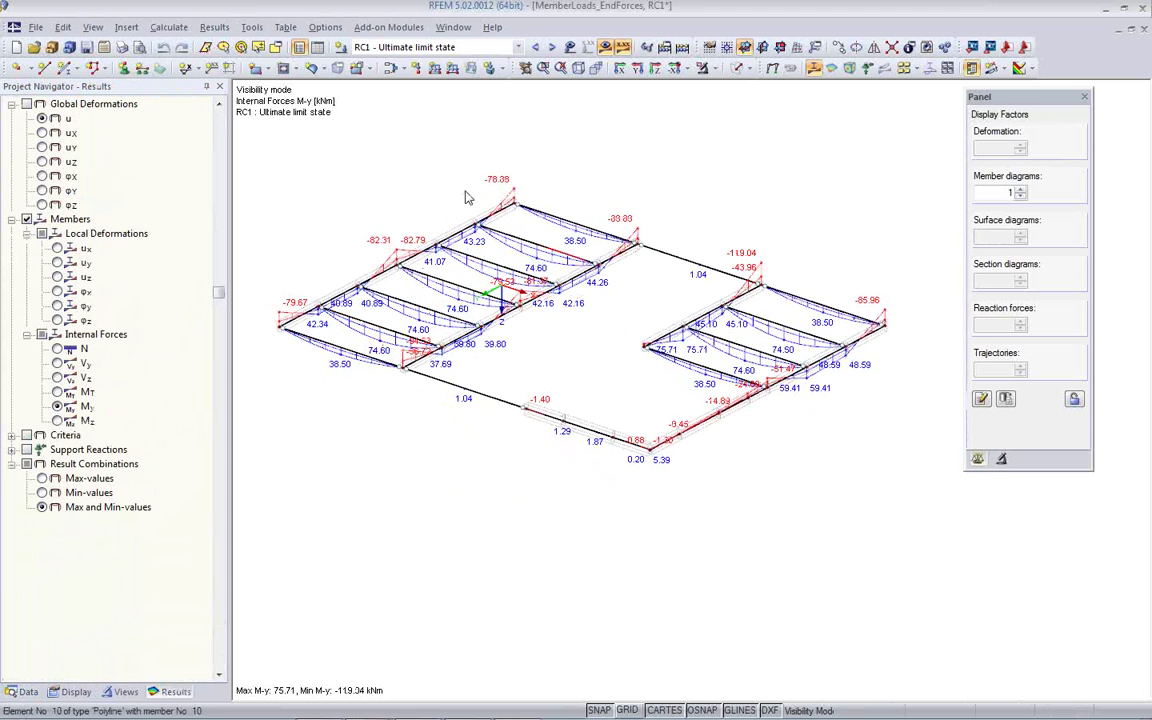
Show the tables below the model and open the results table 4.10 Set of Members - Internal Forces
left_click(319, 50)
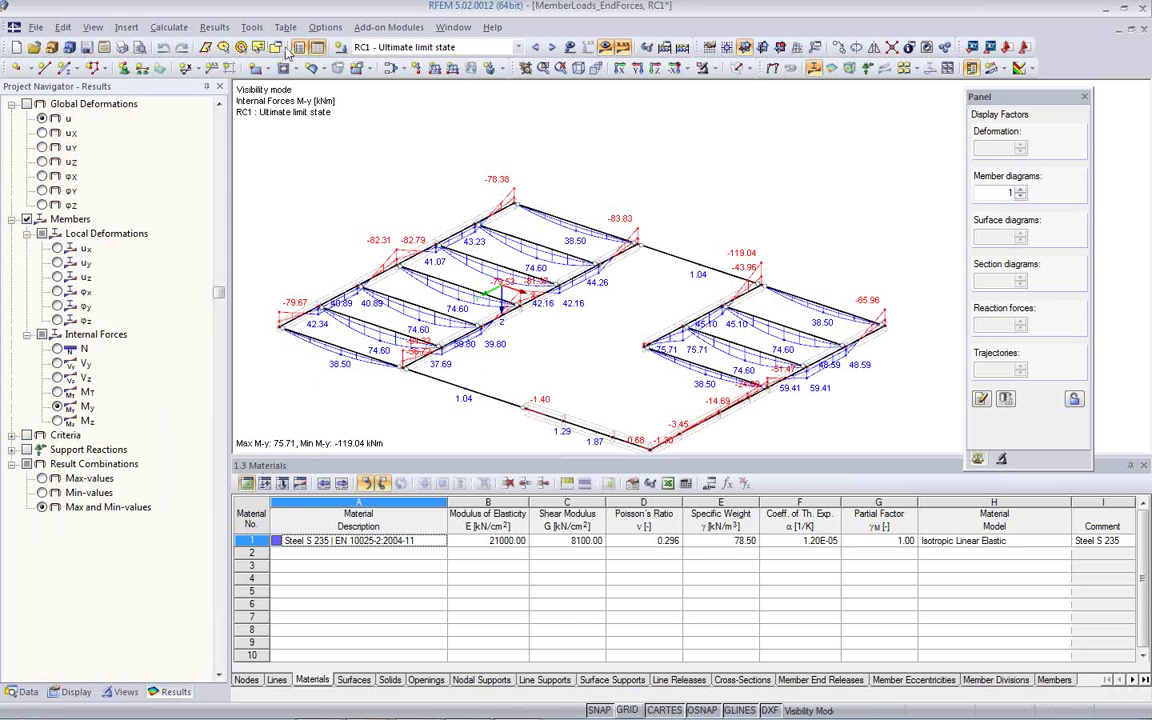
left_click(299, 484)
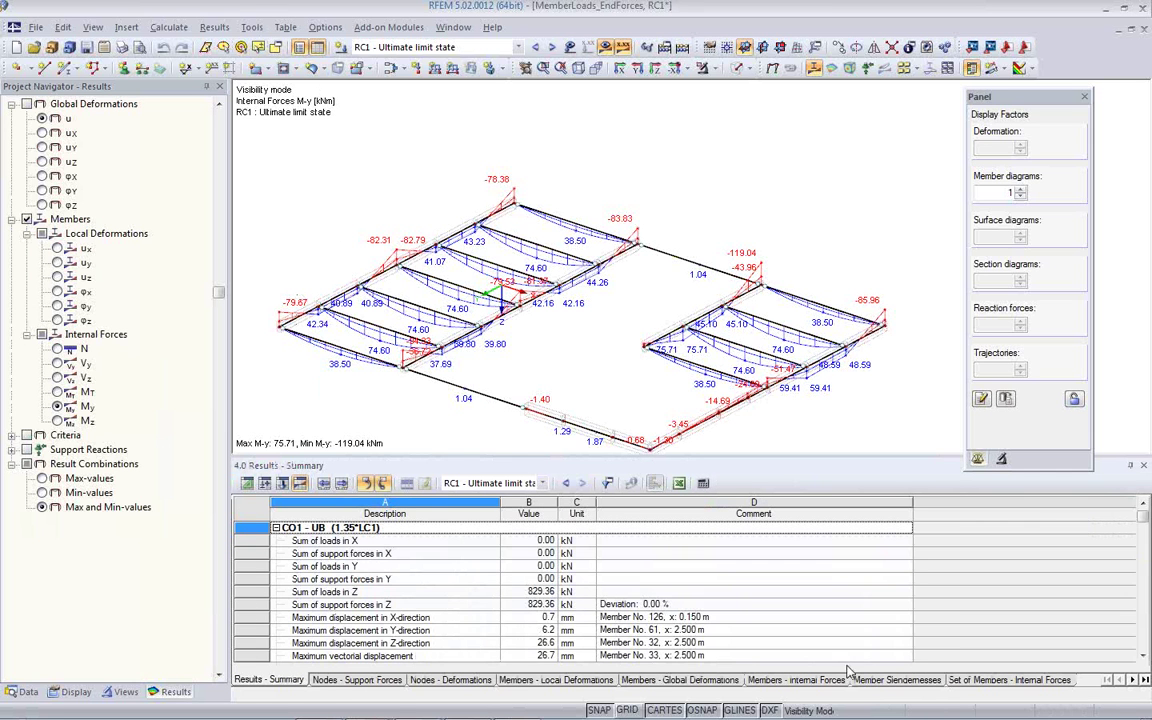
left_click(962, 683)
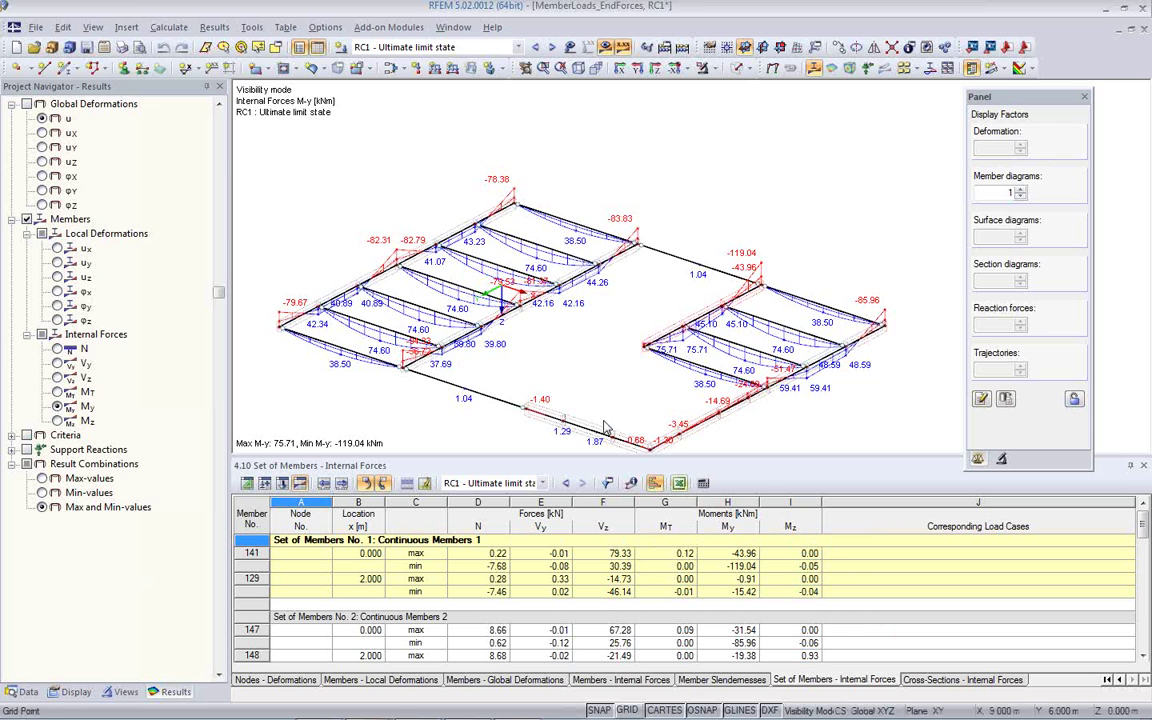
Locate the internal forces of Continuous Members 8 by picking that edge beam in the model, and enlarge the table area
middle_click_drag(546, 334, 548, 254)
scroll(613, 320, "up", 3)
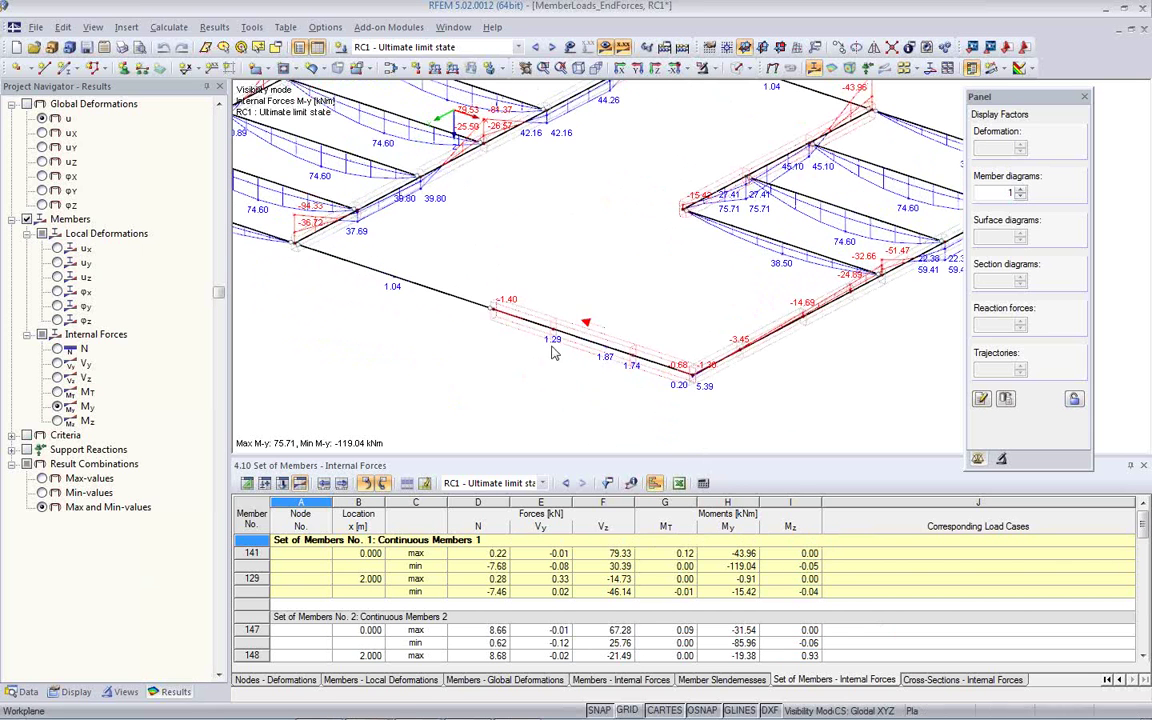
middle_click_drag(730, 350, 668, 390, "ctrl")
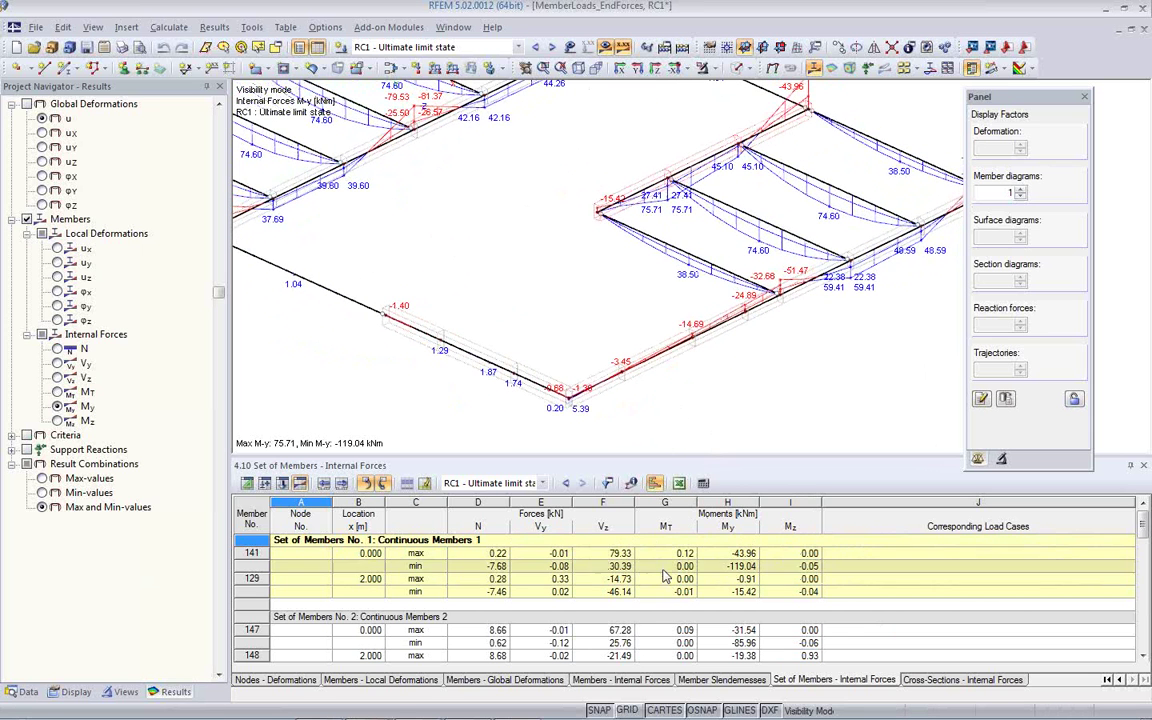
left_click(606, 400)
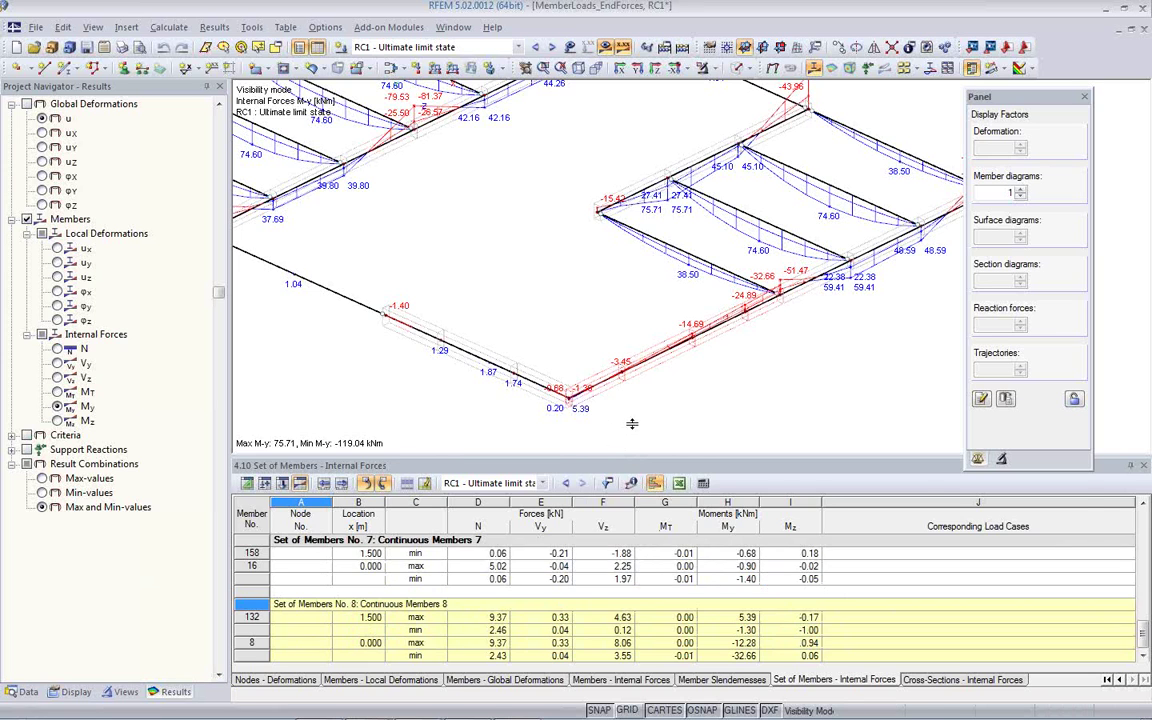
left_click_drag(632, 424, 632, 387)
scroll(675, 311, "down", 2)
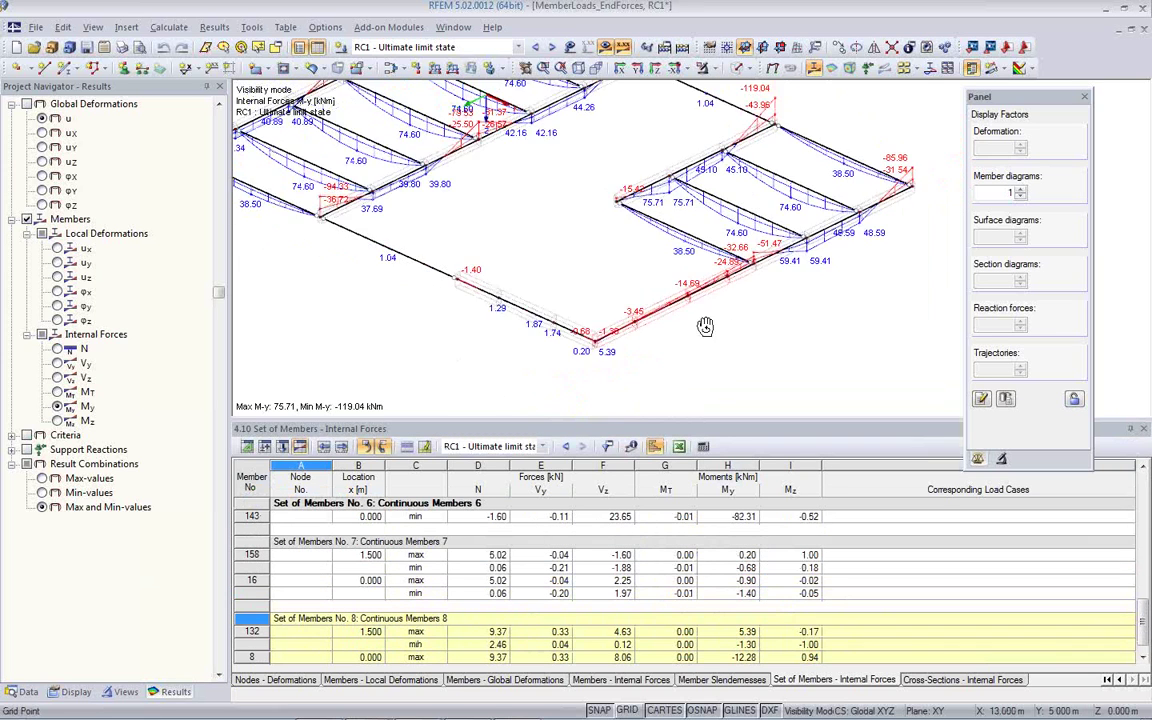
middle_click_drag(705, 326, 845, 310, "ctrl")
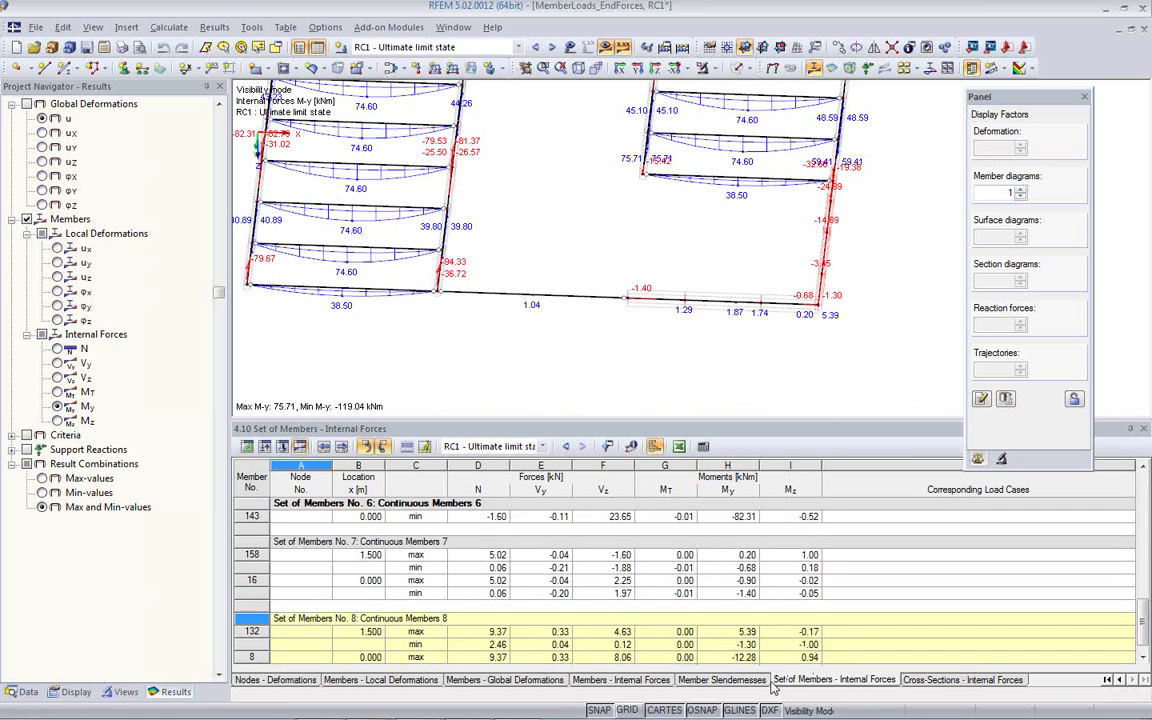
Open the 4.6 Members - Internal Forces table and restrict it to the parallel secondary floor beams selected in the model
left_click(714, 680)
left_click(651, 688)
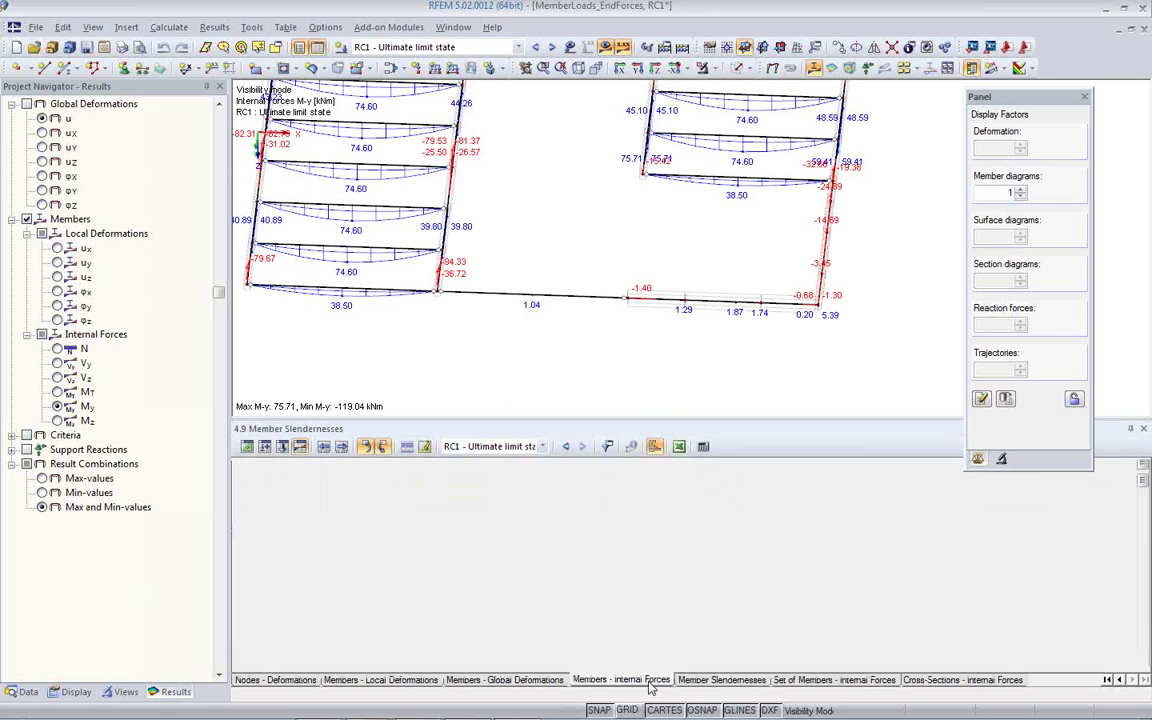
middle_click_drag(650, 347, 670, 237, "ctrl")
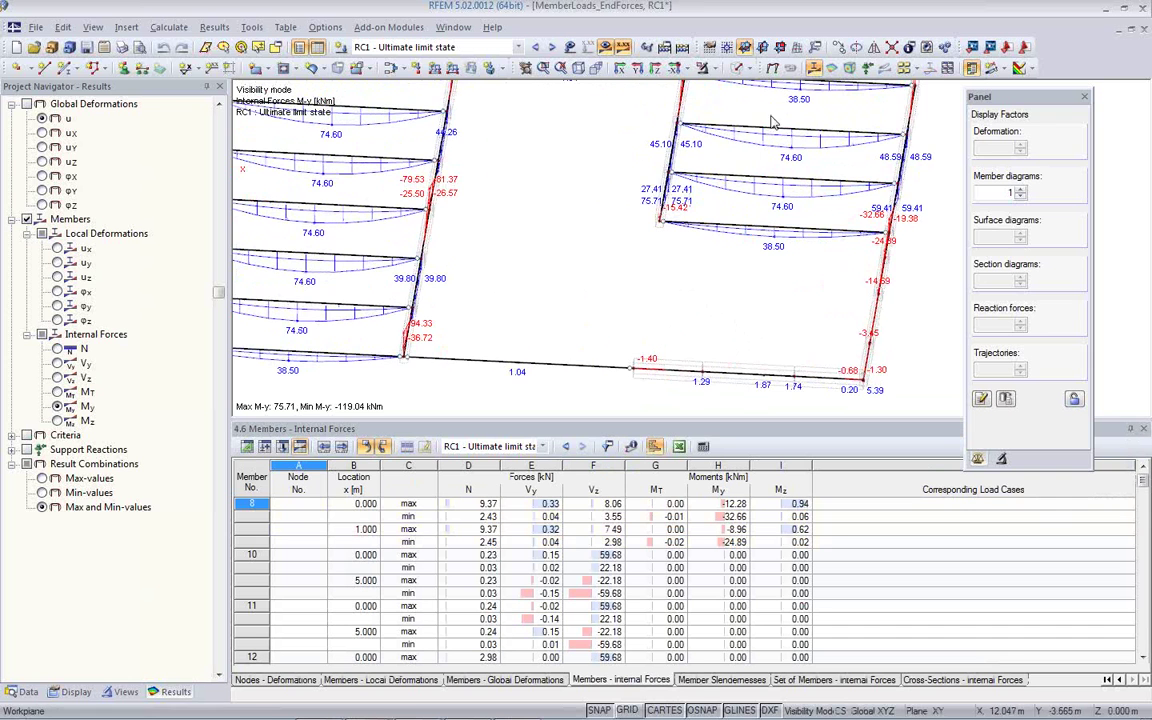
middle_click_drag(763, 200, 600, 312, "ctrl")
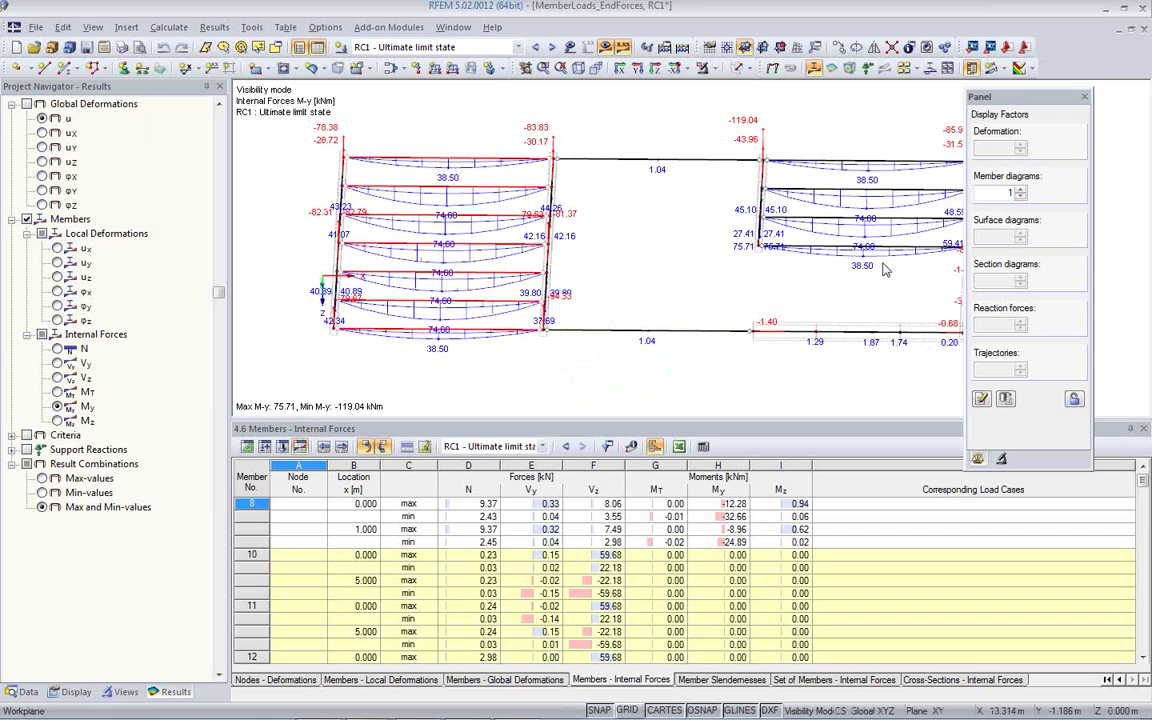
left_click(812, 196)
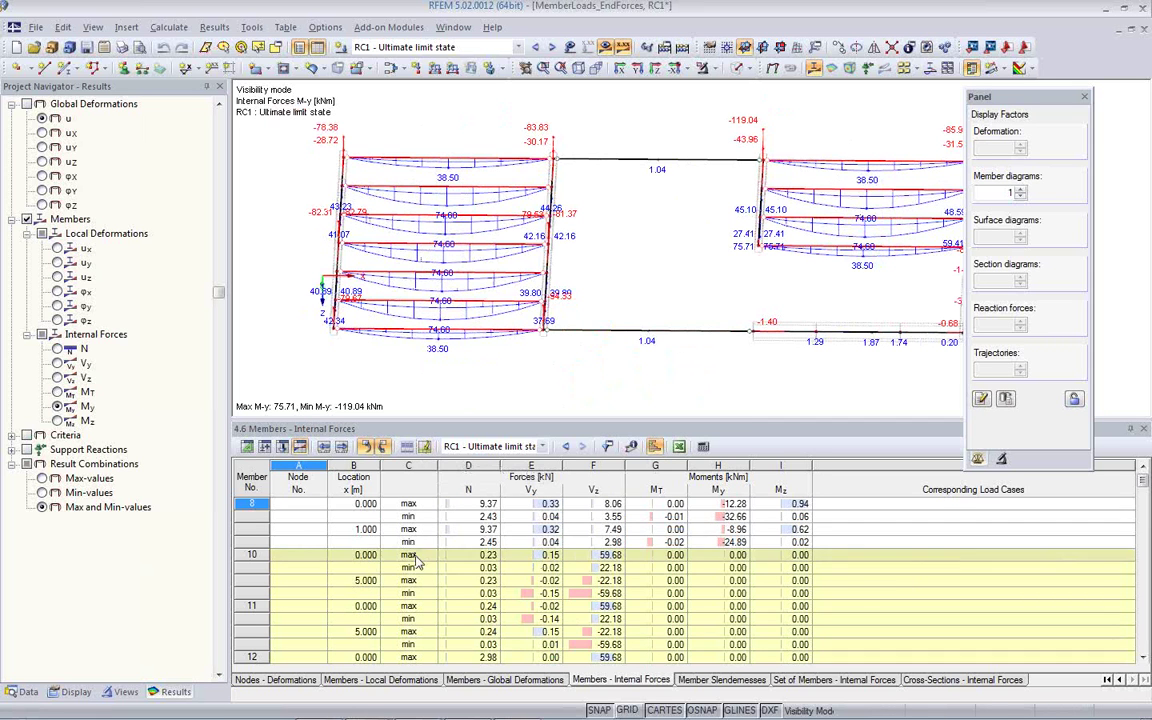
left_click(425, 447)
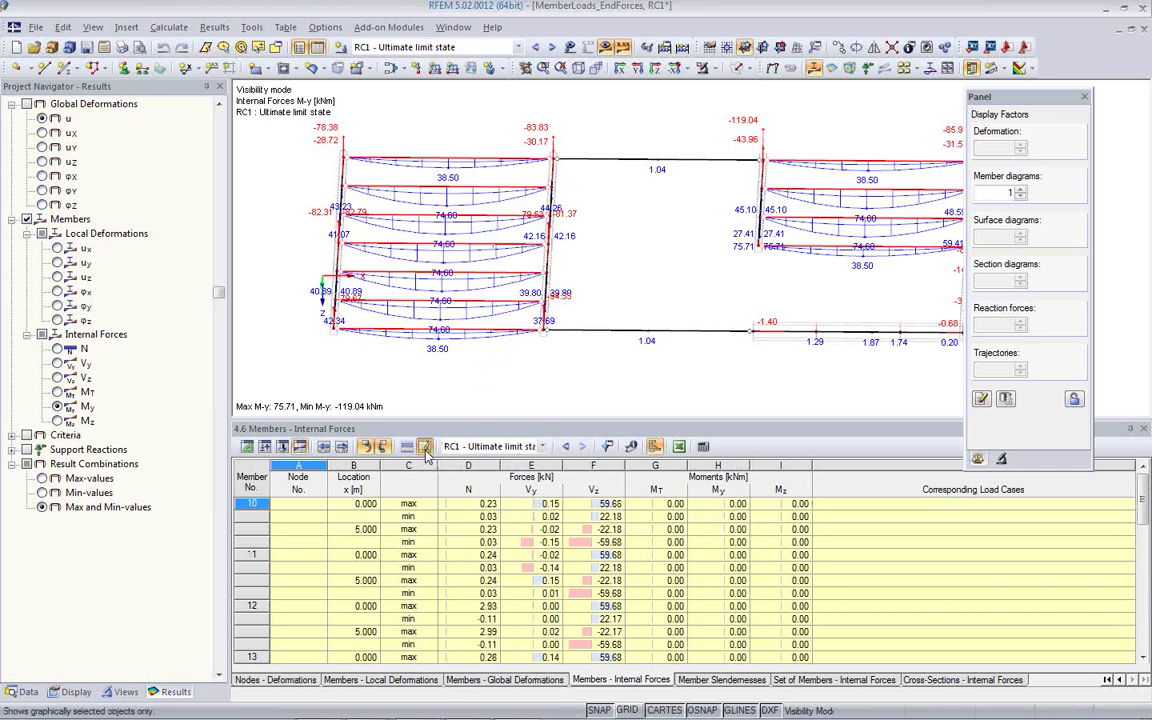
Review the result combination filter of table 4.6, switching the max/min results of MT off and on again
left_click(607, 447)
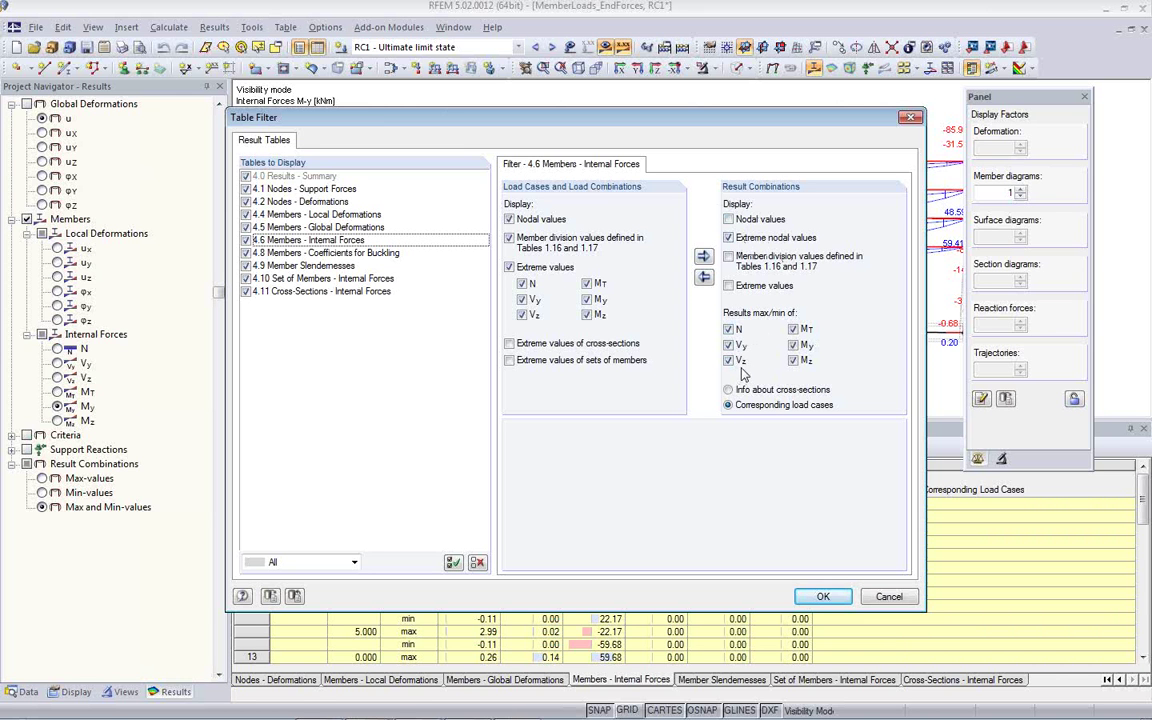
left_click(795, 331)
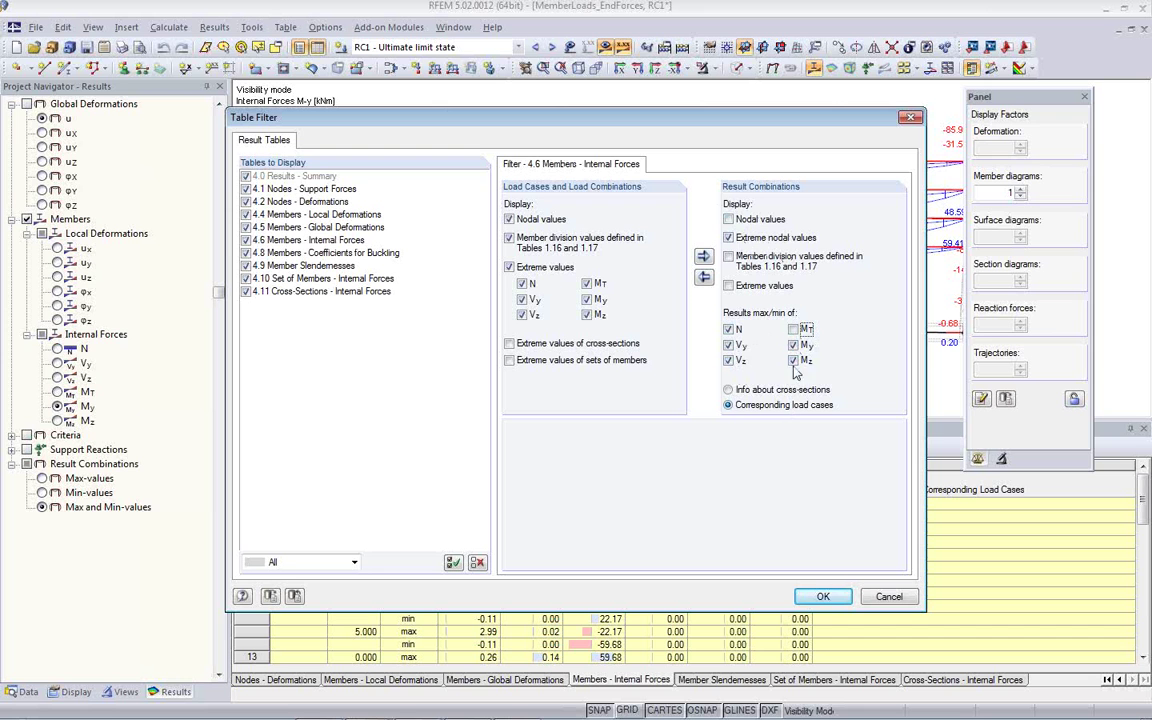
left_click(794, 330)
left_click(818, 597)
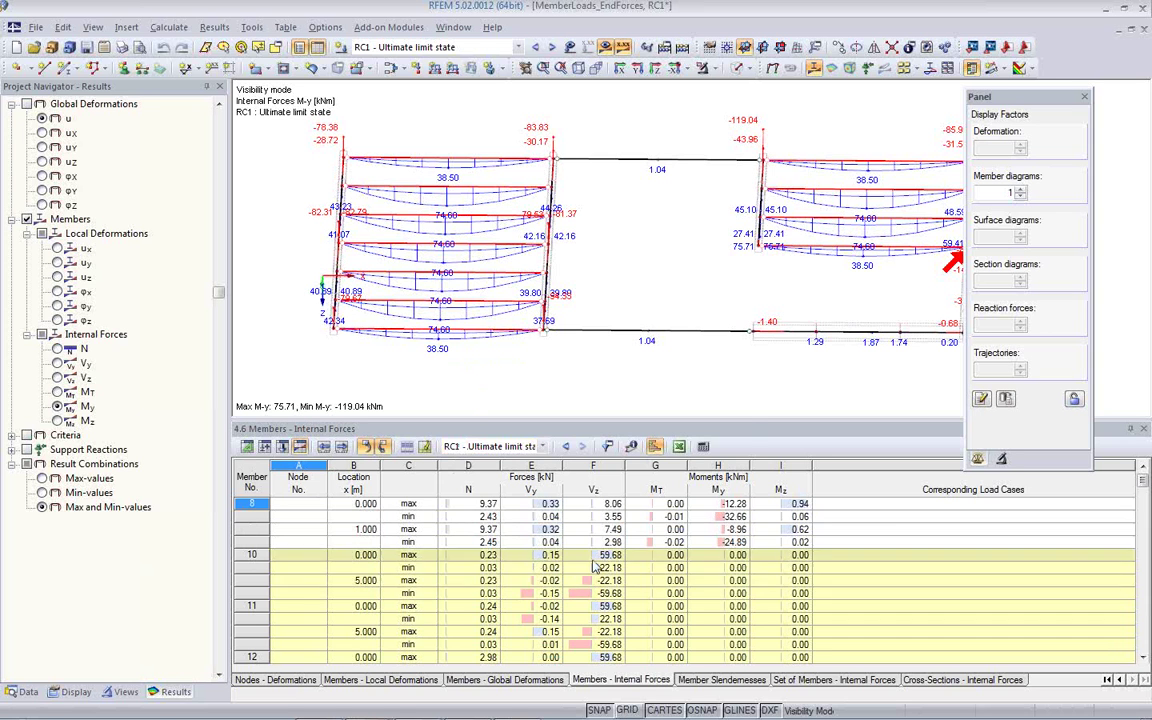
Export the 4.6 Members - Internal Forces table with its header to Microsoft Excel, review the exported rows and close the workbook
left_click(679, 449)
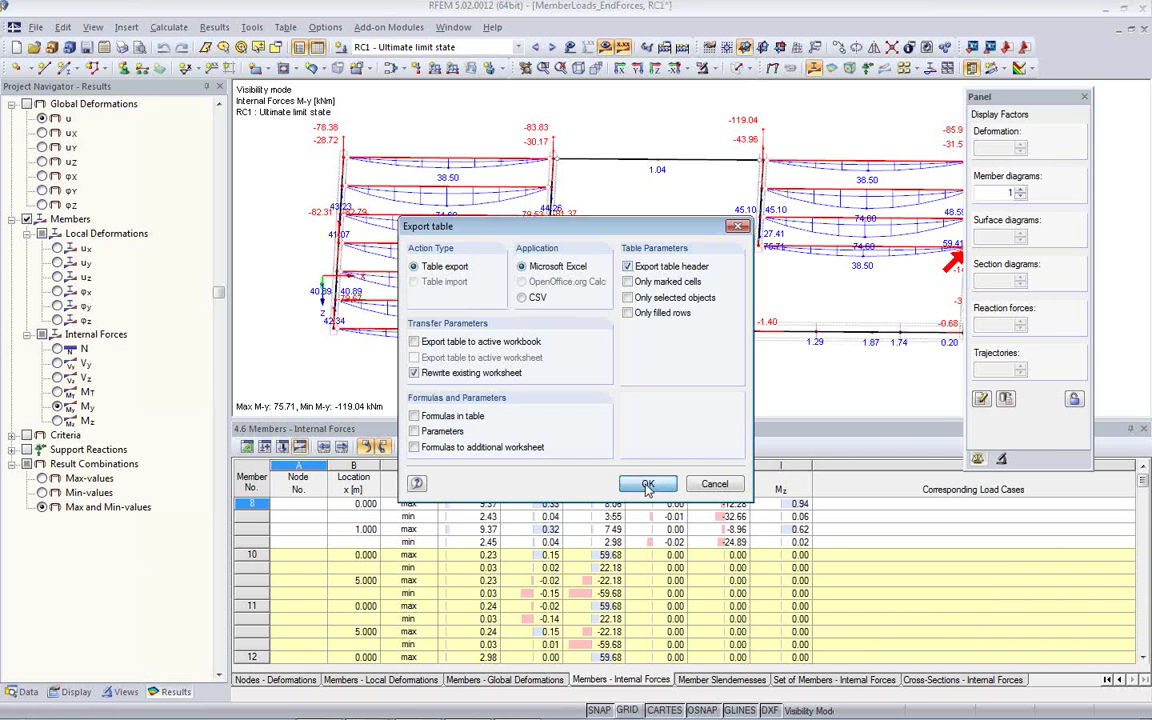
left_click(648, 483)
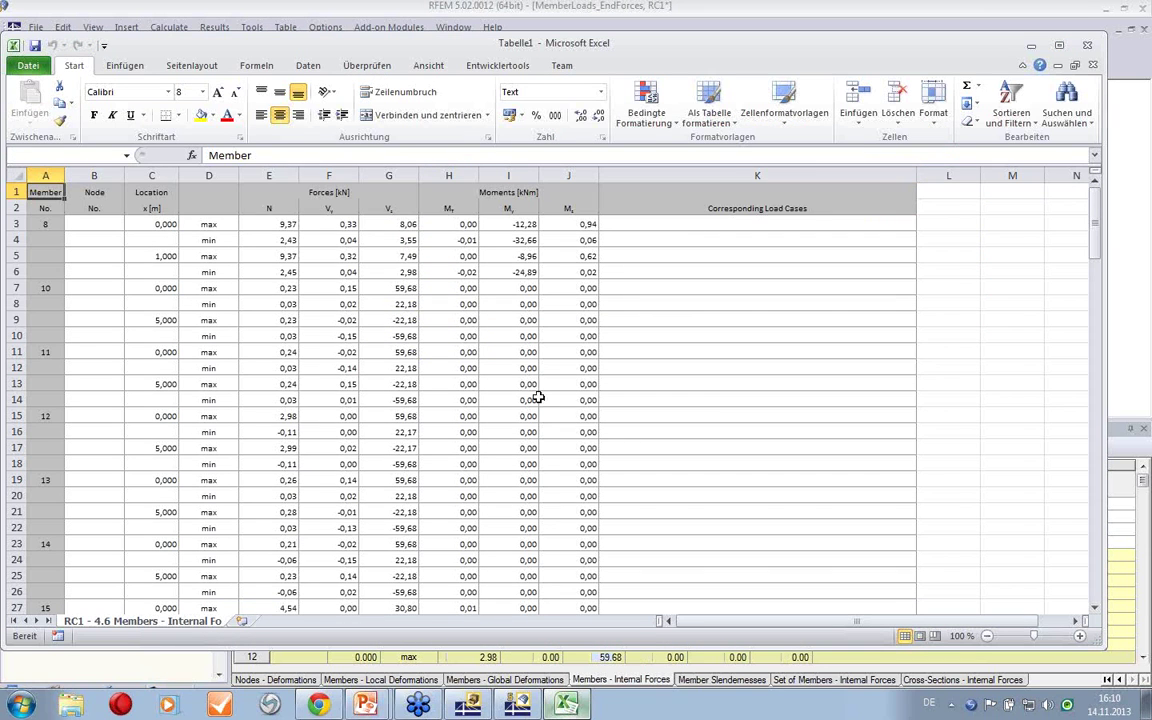
left_click(735, 350)
scroll(722, 327, "down", 2)
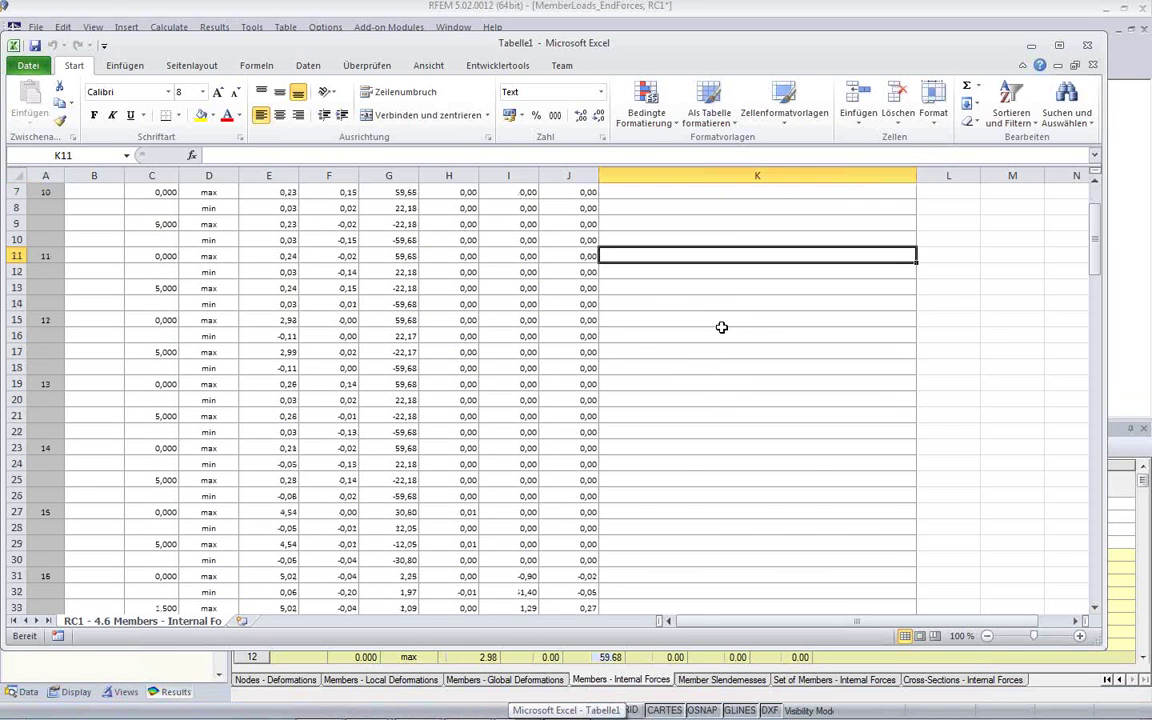
scroll(705, 319, "up", 2)
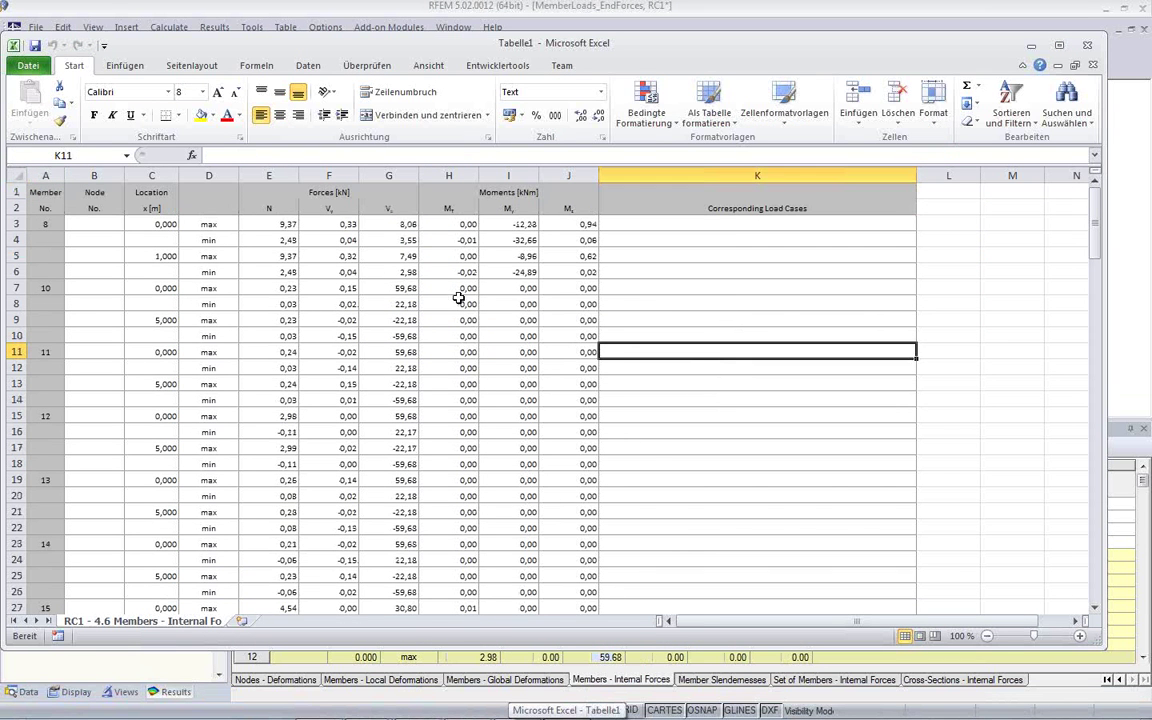
scroll(415, 380, "down", 2)
scroll(445, 399, "up", 2)
scroll(805, 342, "down", 15)
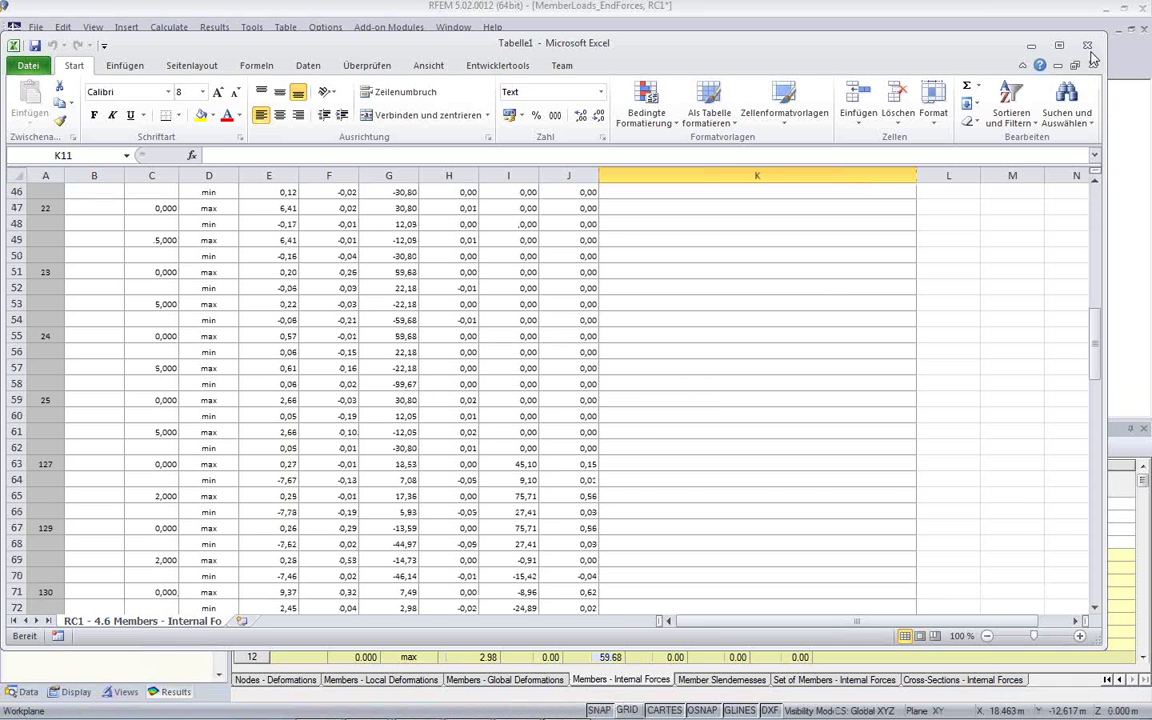
key("alt+F4")
In table 4.10 Set of Members - Internal Forces, filter the result combinations to include nodal values and extreme values
left_click(618, 381)
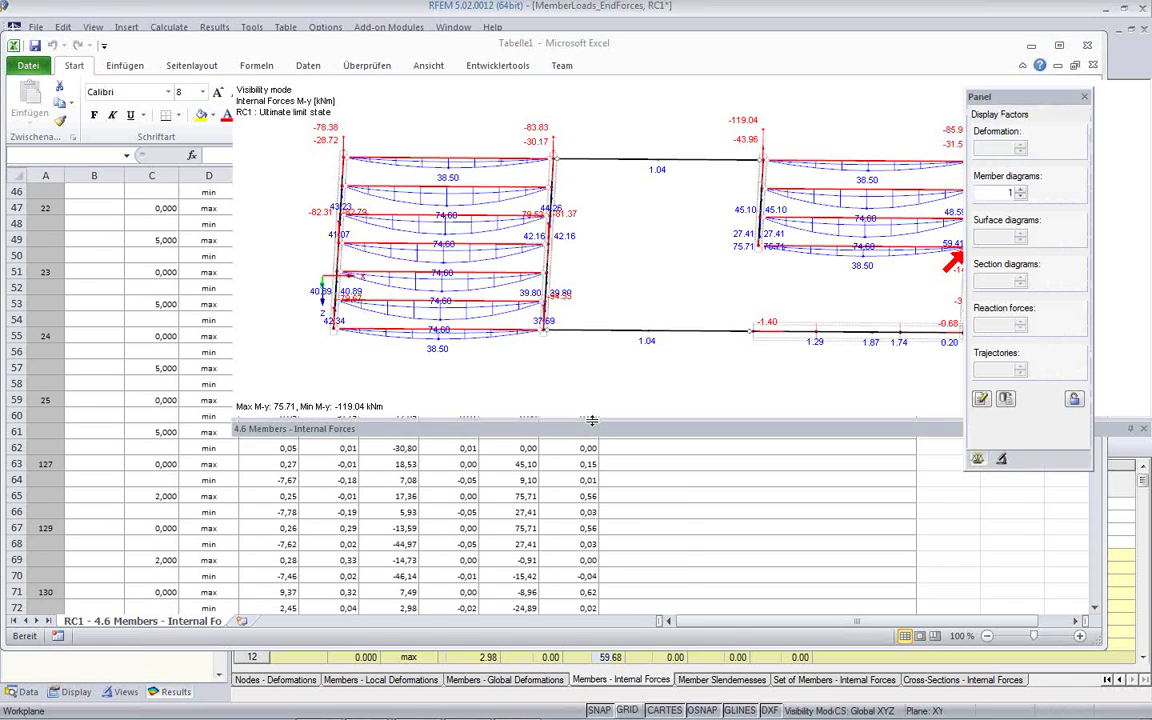
left_click(849, 681)
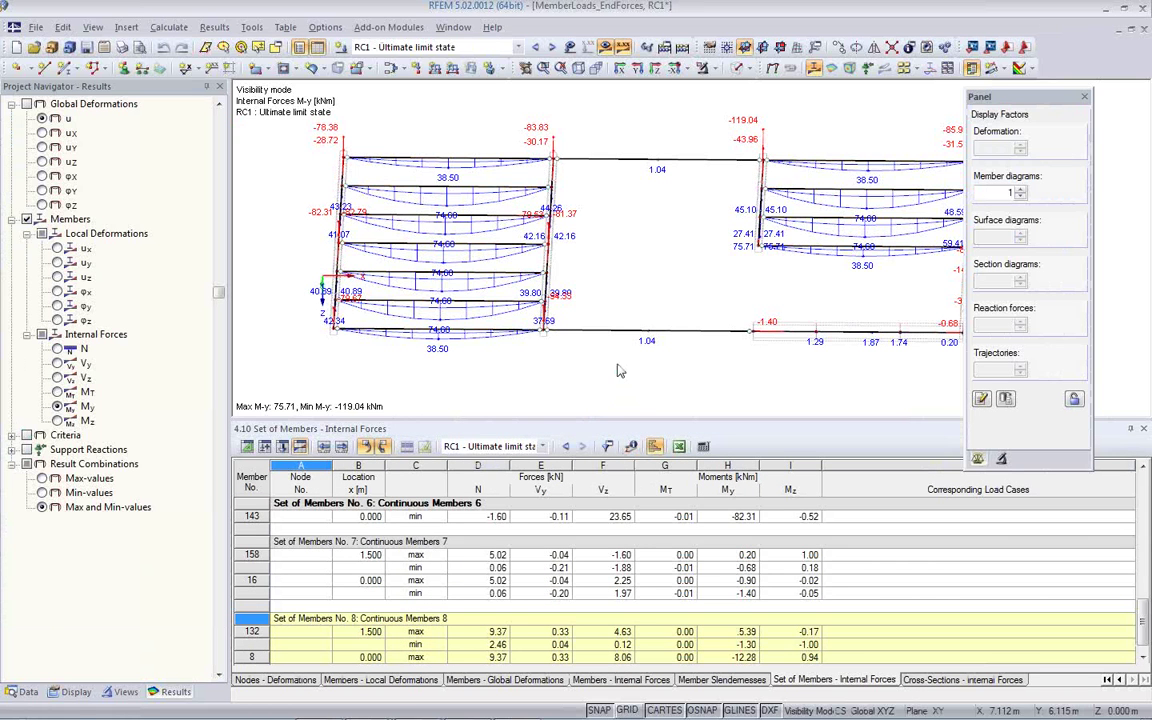
left_click(609, 448)
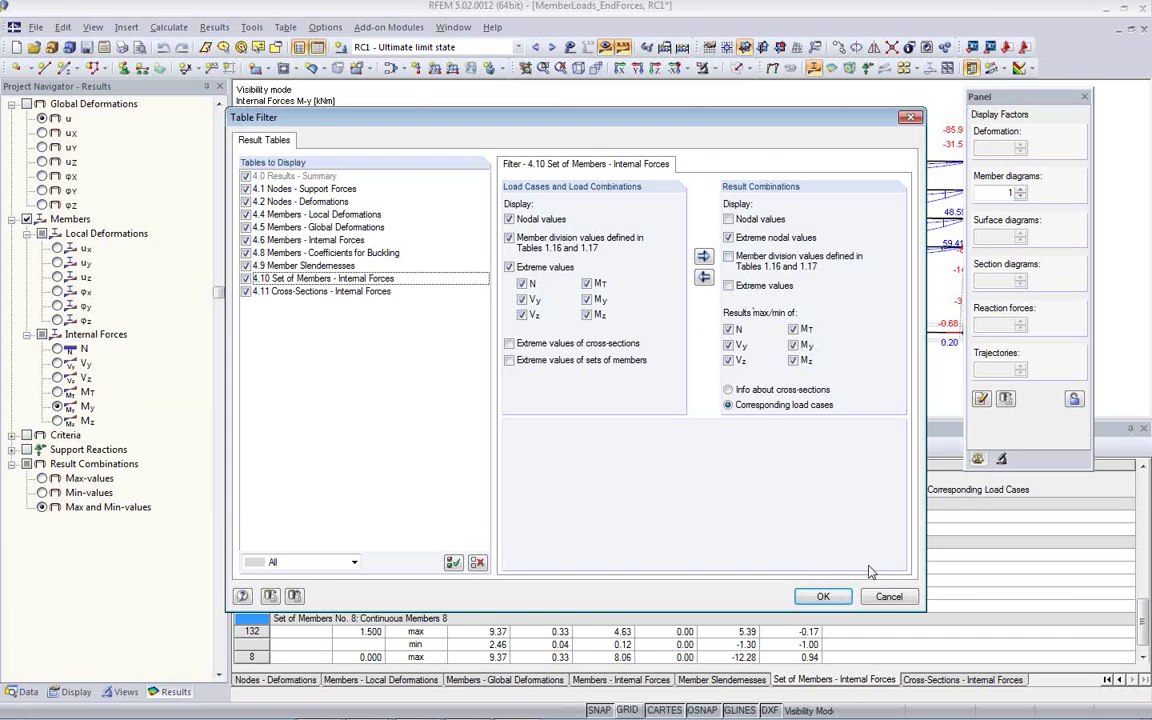
left_click(887, 597)
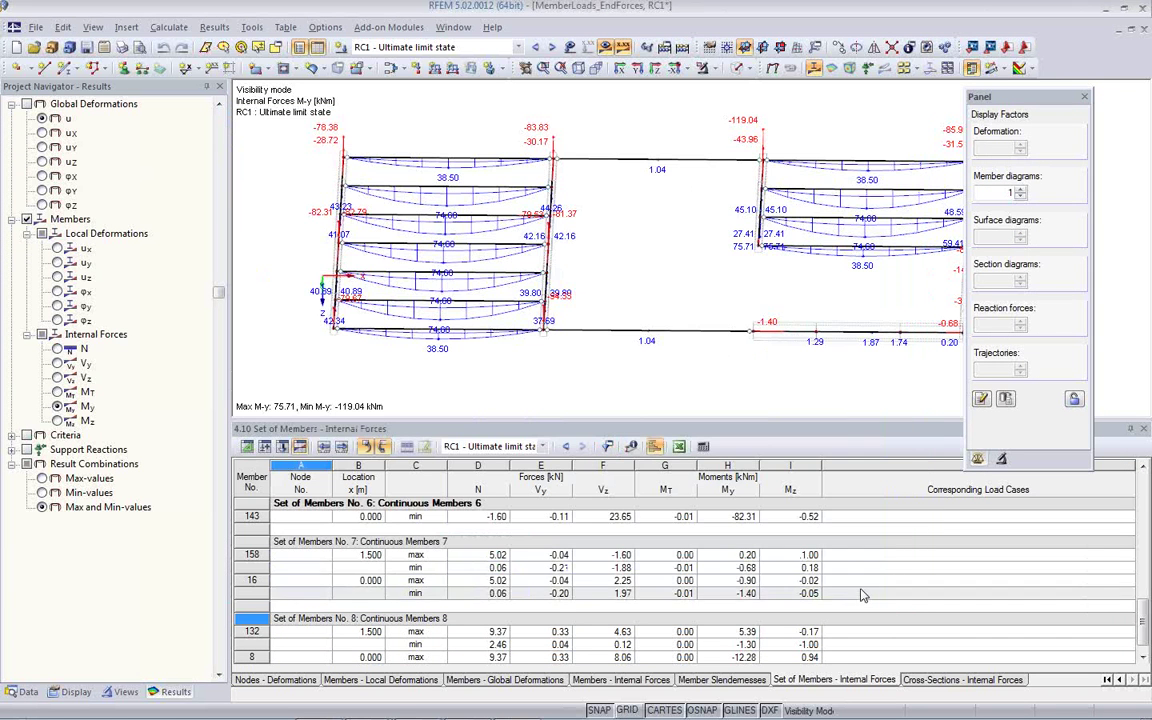
left_click(608, 448)
left_click(728, 220)
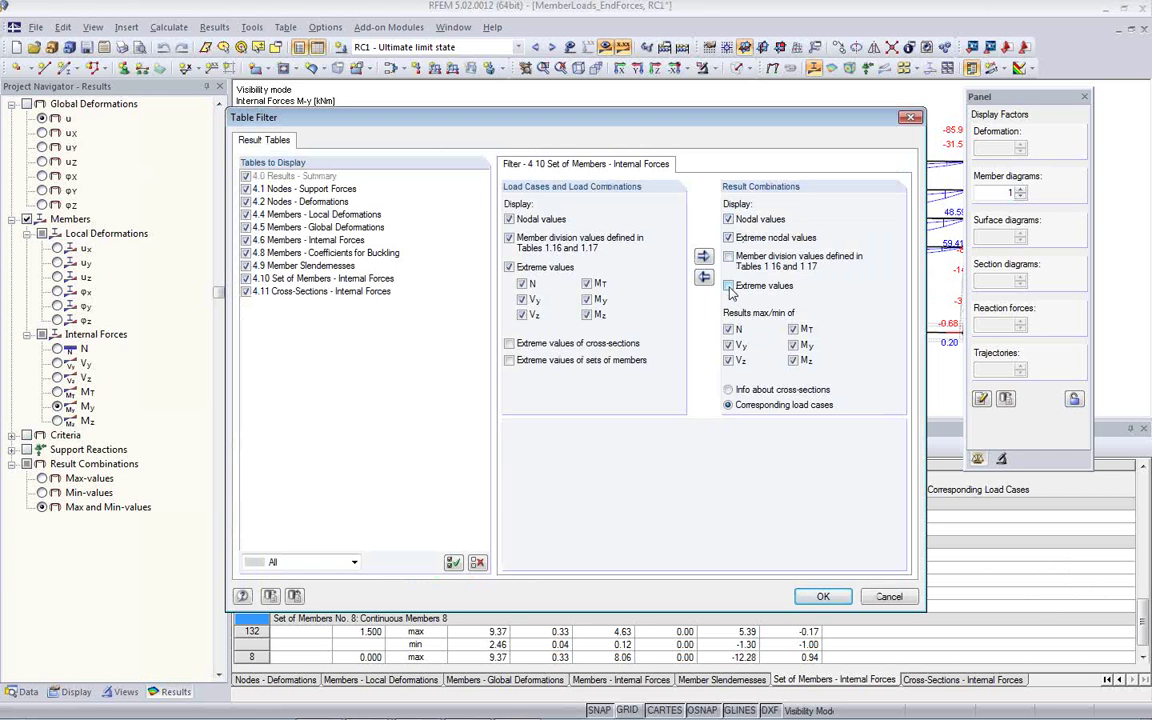
left_click(820, 596)
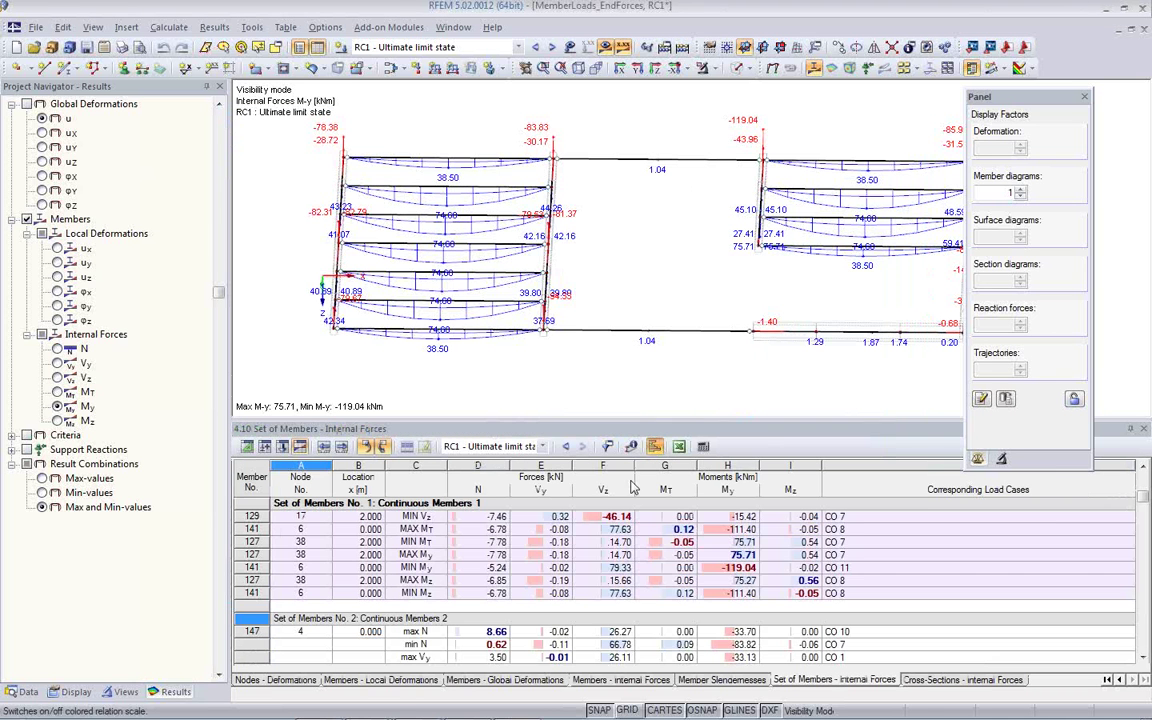
Examine the maximum and minimum internal forces and corresponding load cases of Continuous Members 1 and 2 in the table
left_click(540, 644)
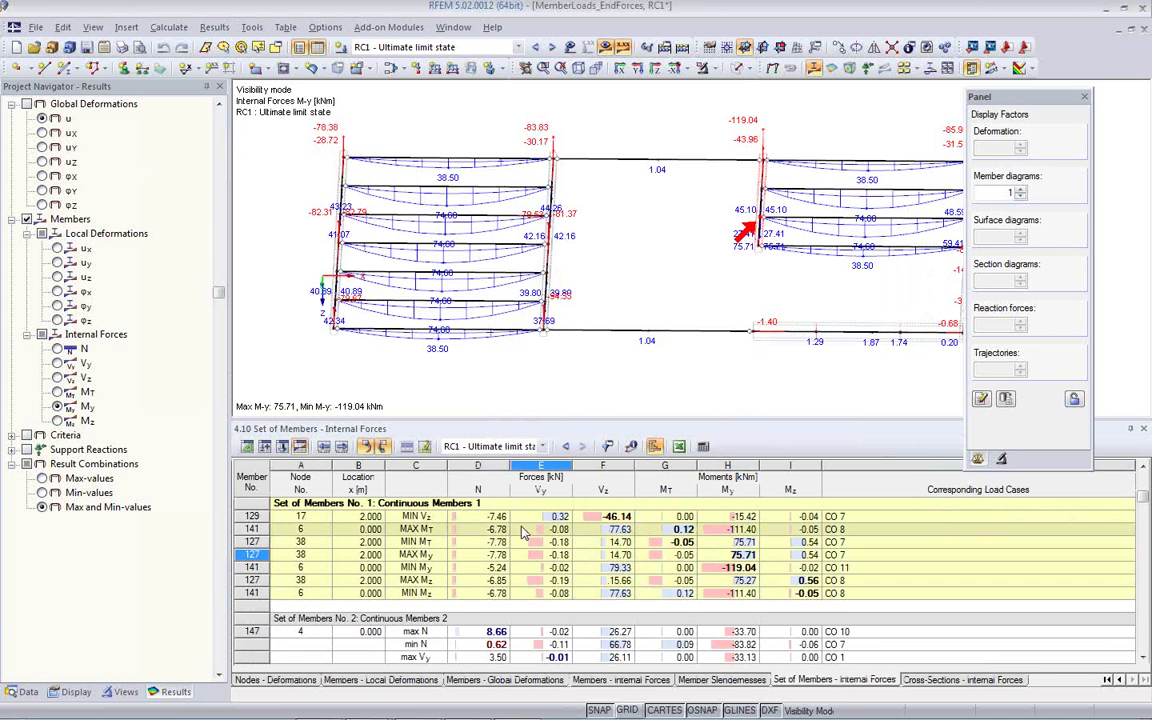
scroll(521, 533, "down", 3)
scroll(521, 533, "down", 8)
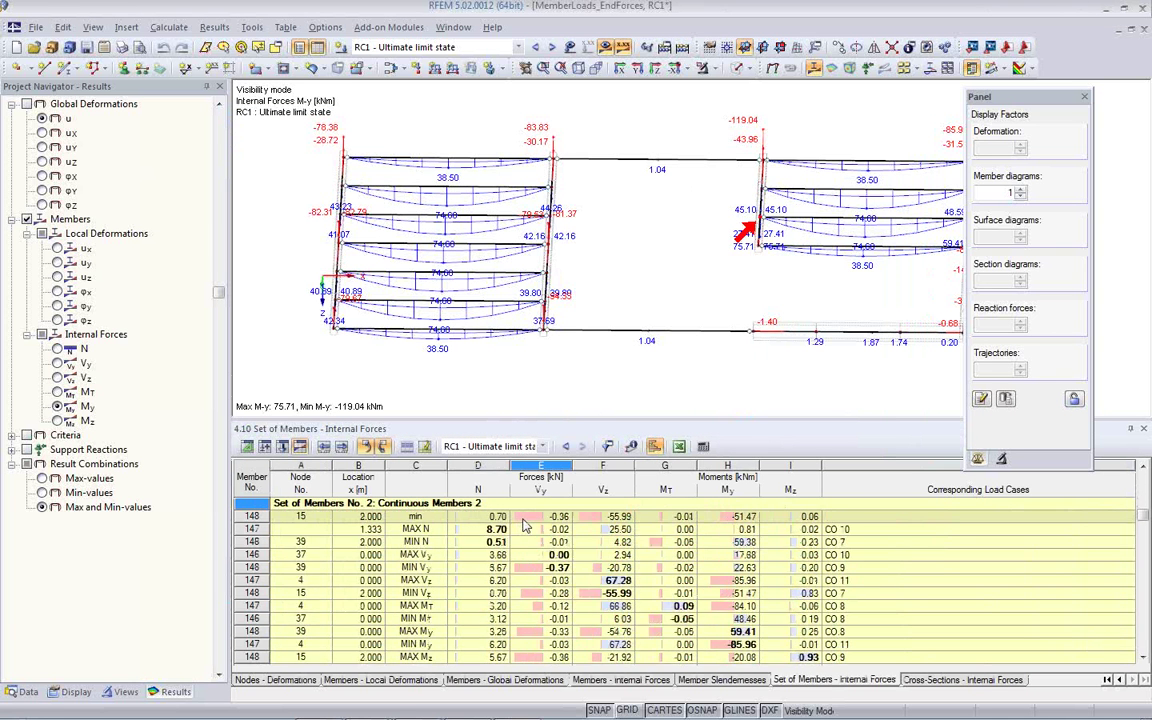
scroll(524, 522, "up", 10)
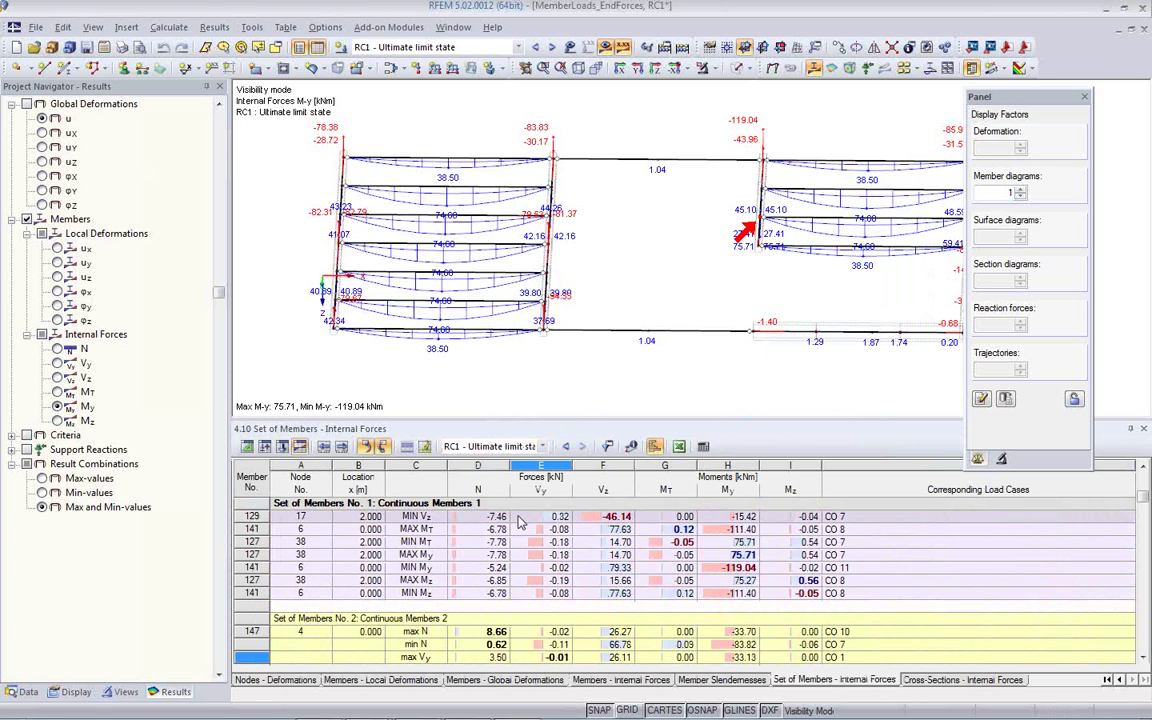
Review the table filter options of 4.10 Set of Members - Internal Forces without changing them
left_click(610, 451)
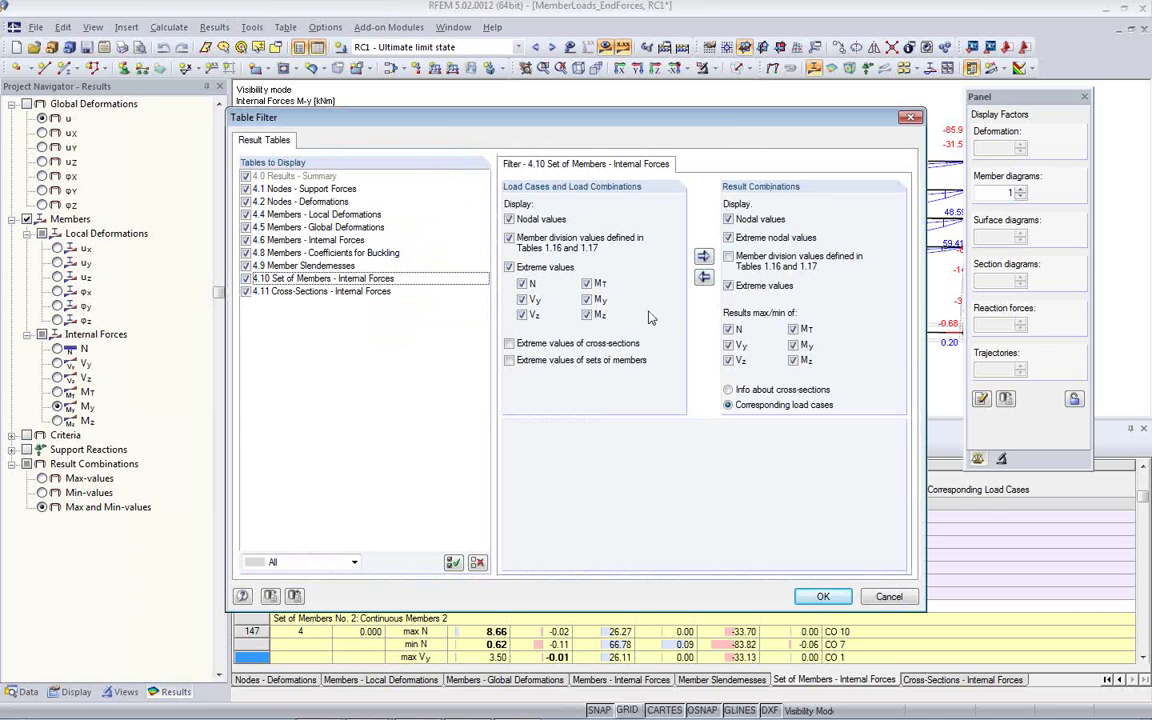
left_click(876, 596)
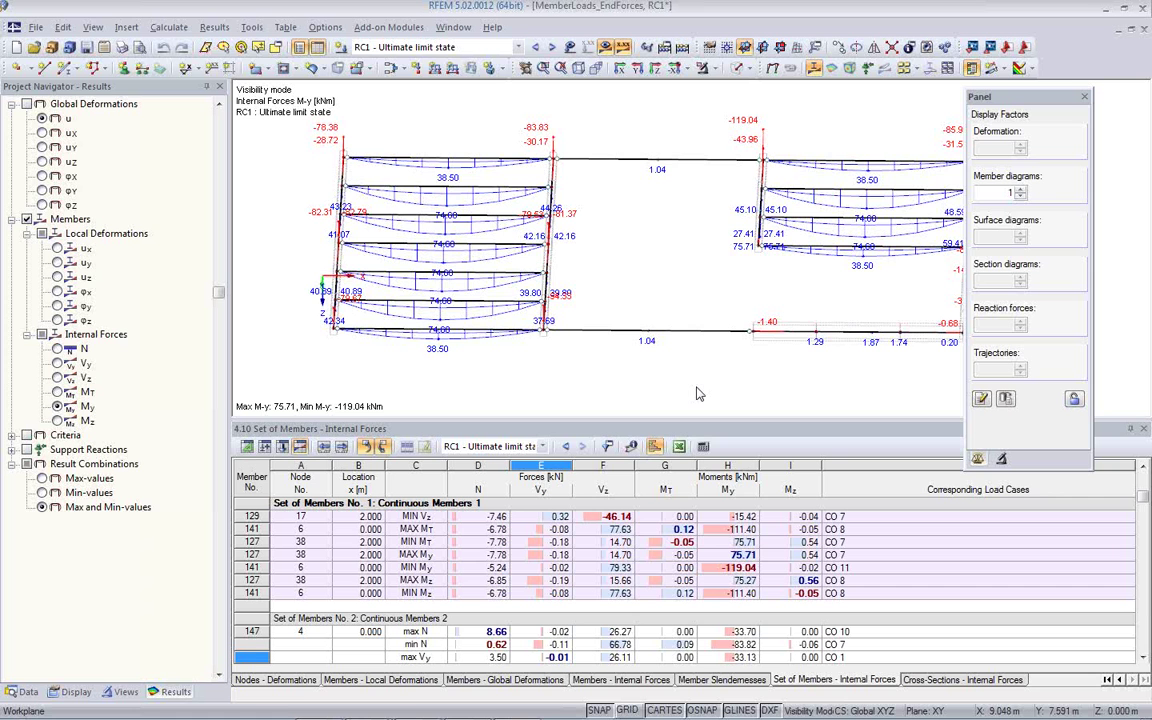
Turn off the results display and cancel the visibility mode to show the complete building in an isometric view
middle_click_drag(630, 310, 511, 215, "ctrl")
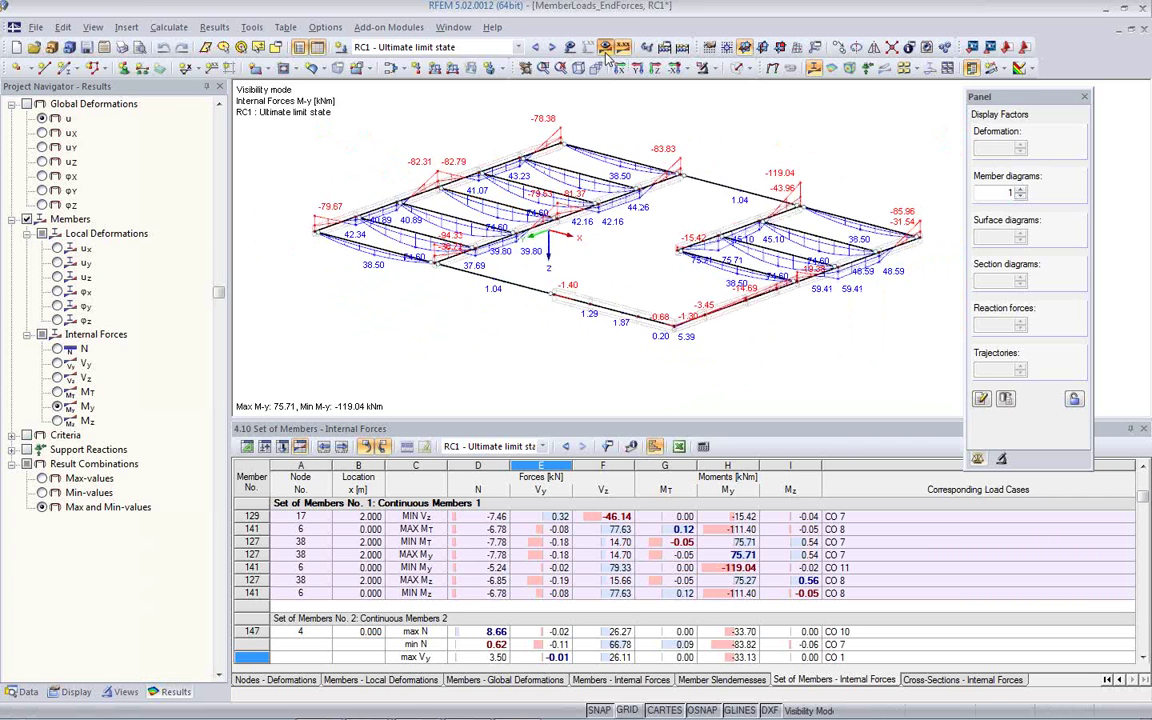
left_click(552, 47)
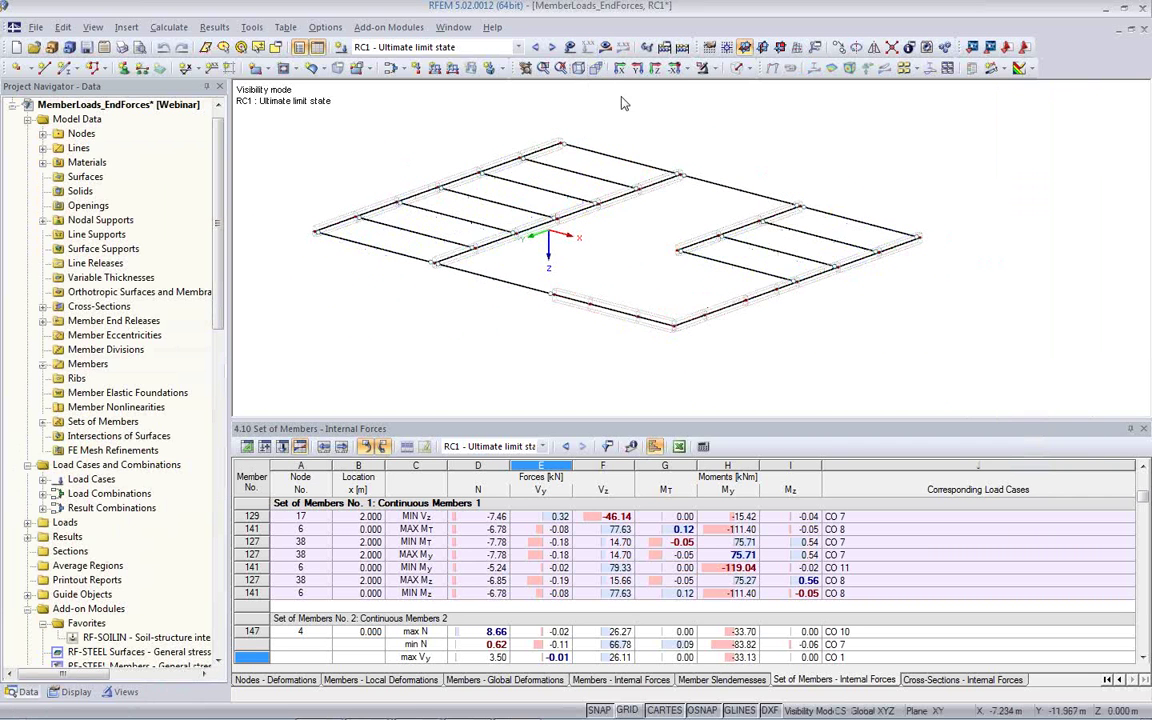
left_click(704, 68)
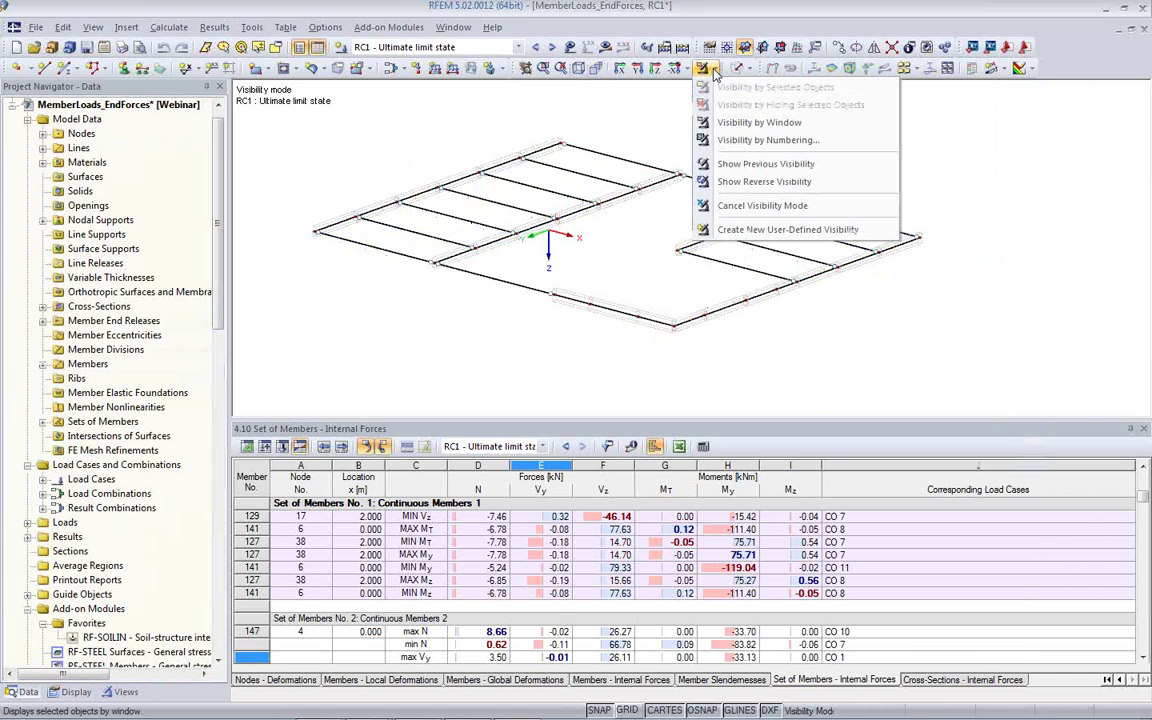
left_click(725, 205)
scroll(562, 330, "down", 2)
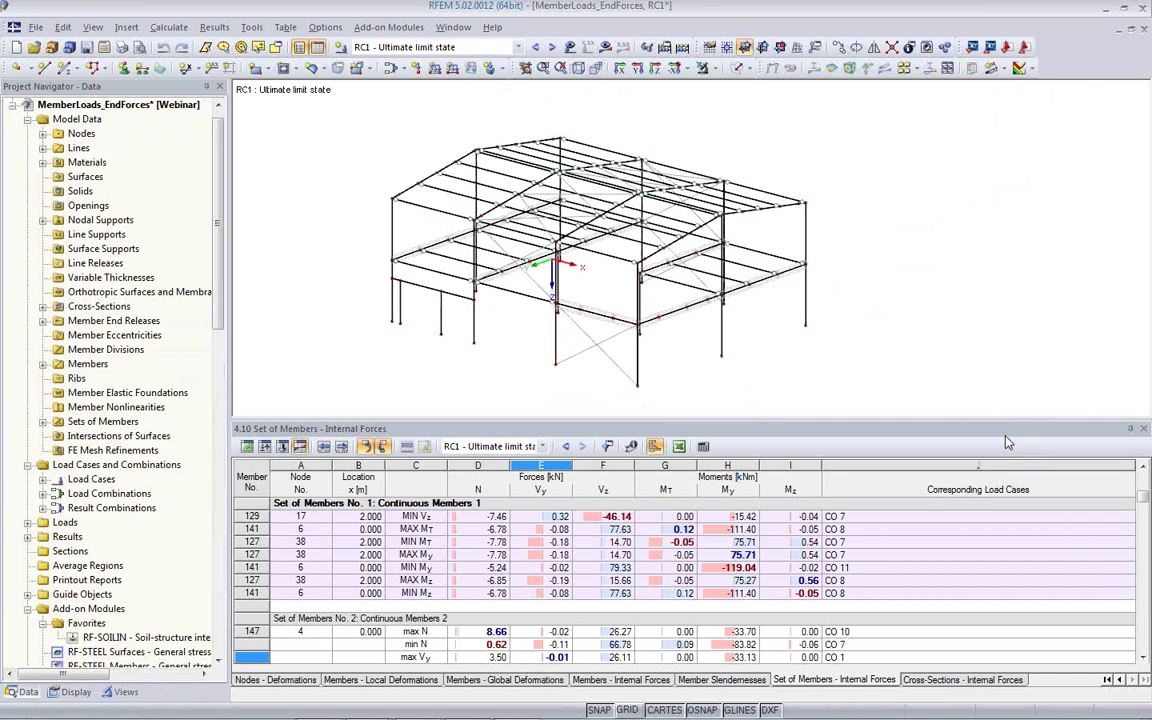
Reduce the height of the results table to enlarge the graphics area and reorient the building model in it
left_click_drag(978, 438, 981, 498)
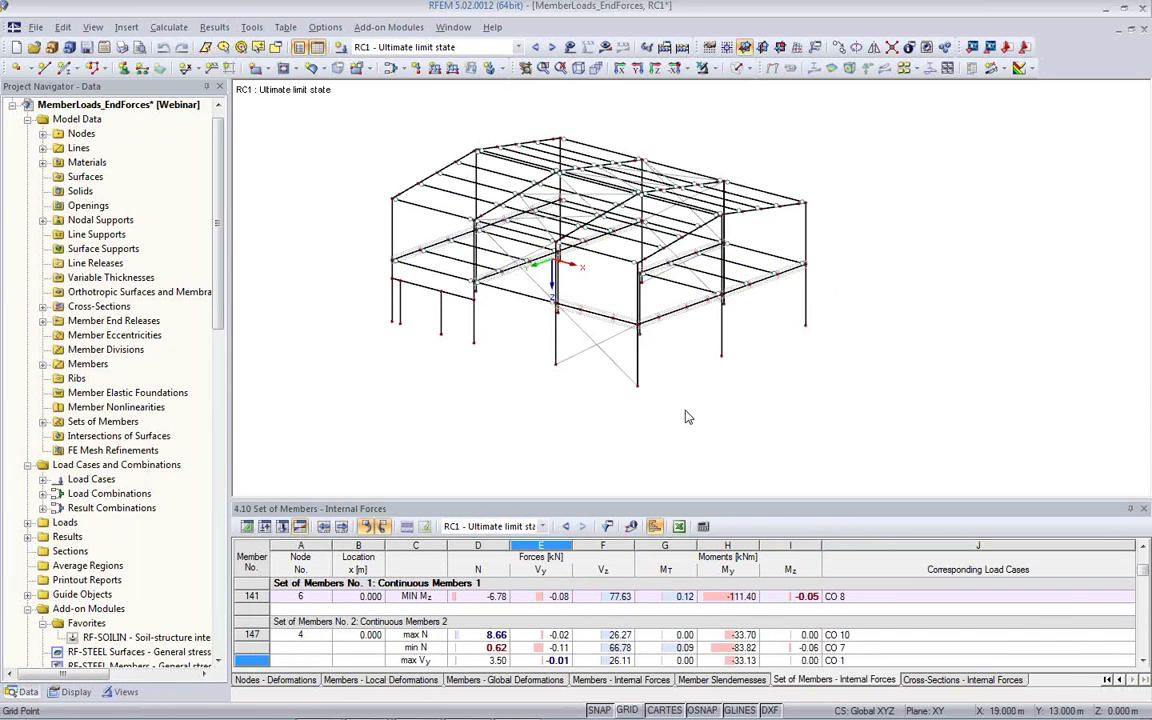
middle_click_drag(687, 414, 610, 446, "ctrl")
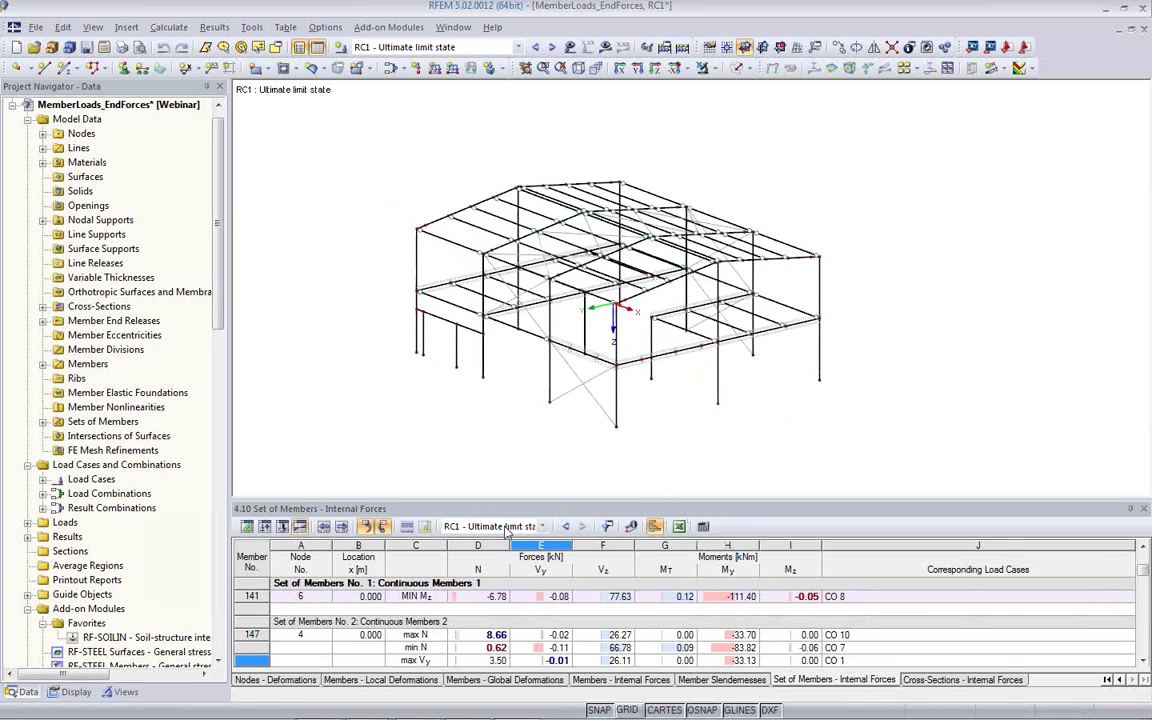
Switch to the running PowerPoint slide show of TipsTricksUsingRFEM.pptx and advance to the More Information slide
mouse_move(430, 708)
left_click(367, 707)
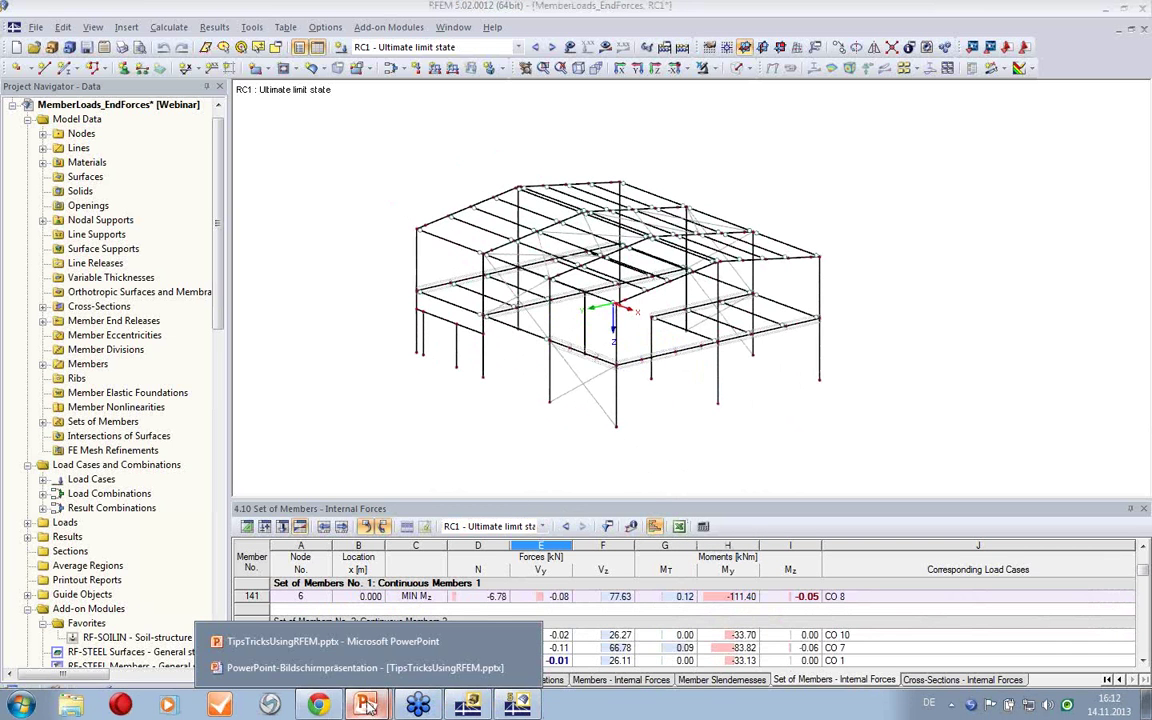
left_click(352, 668)
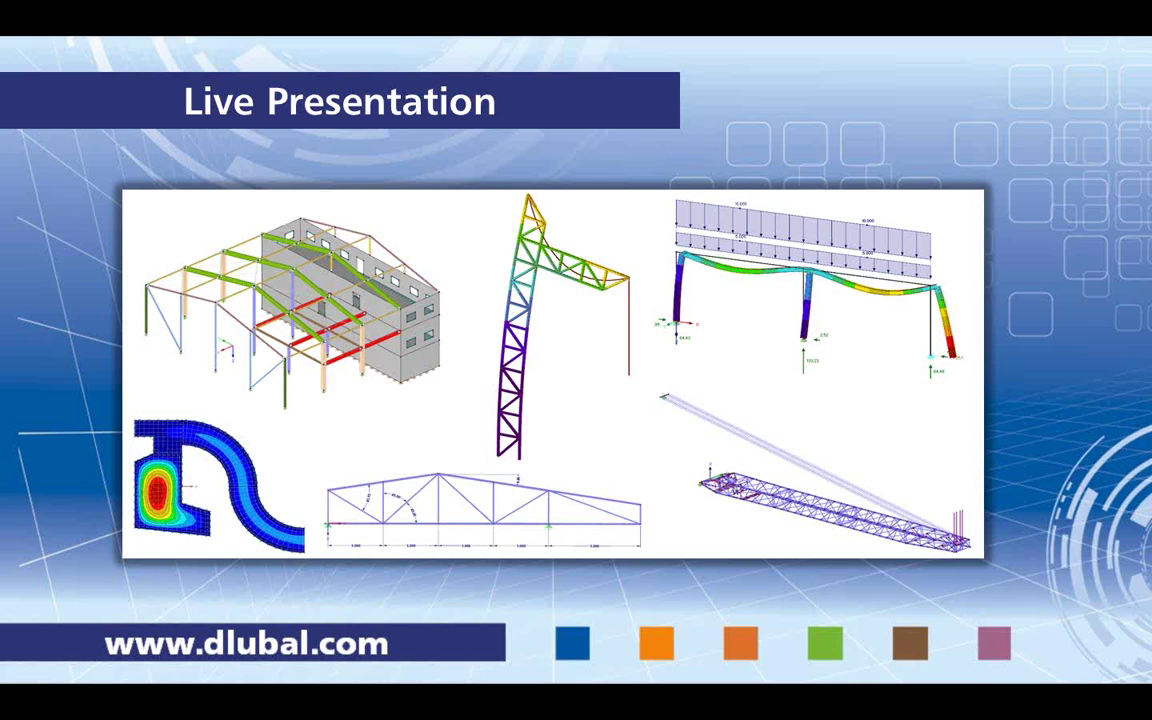
key("Right")
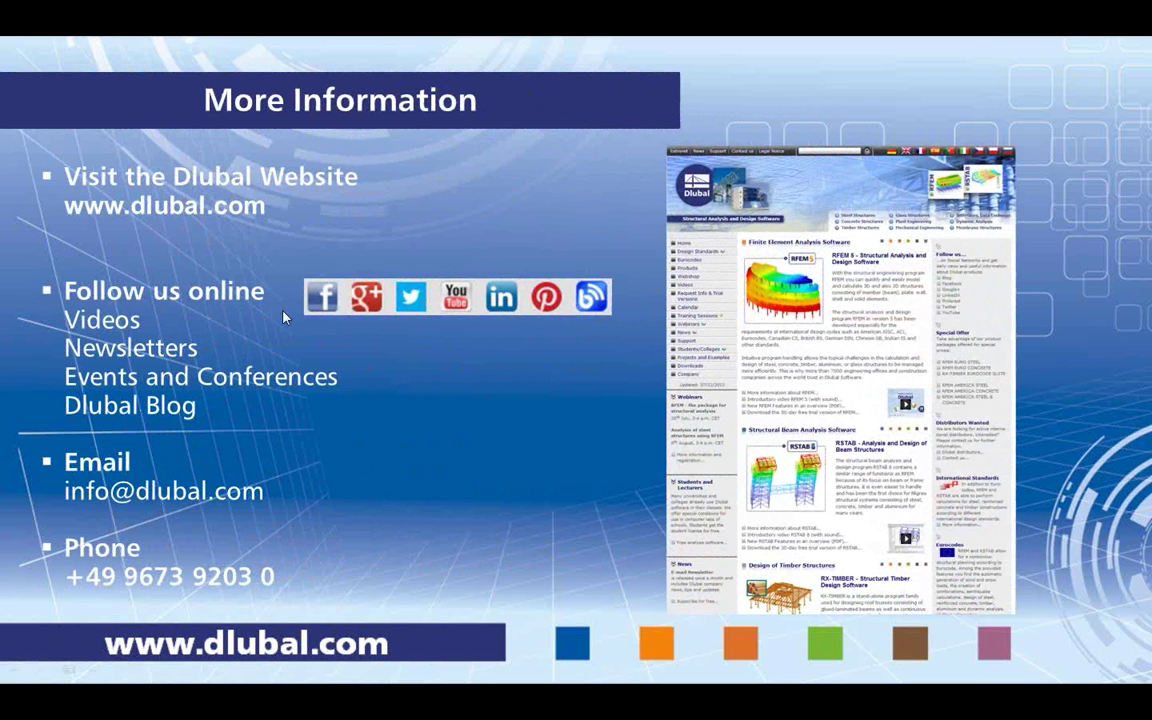
Open the Dlubal website from the slide's page image and go through the trial version downloads to the first steps page
left_click(789, 393)
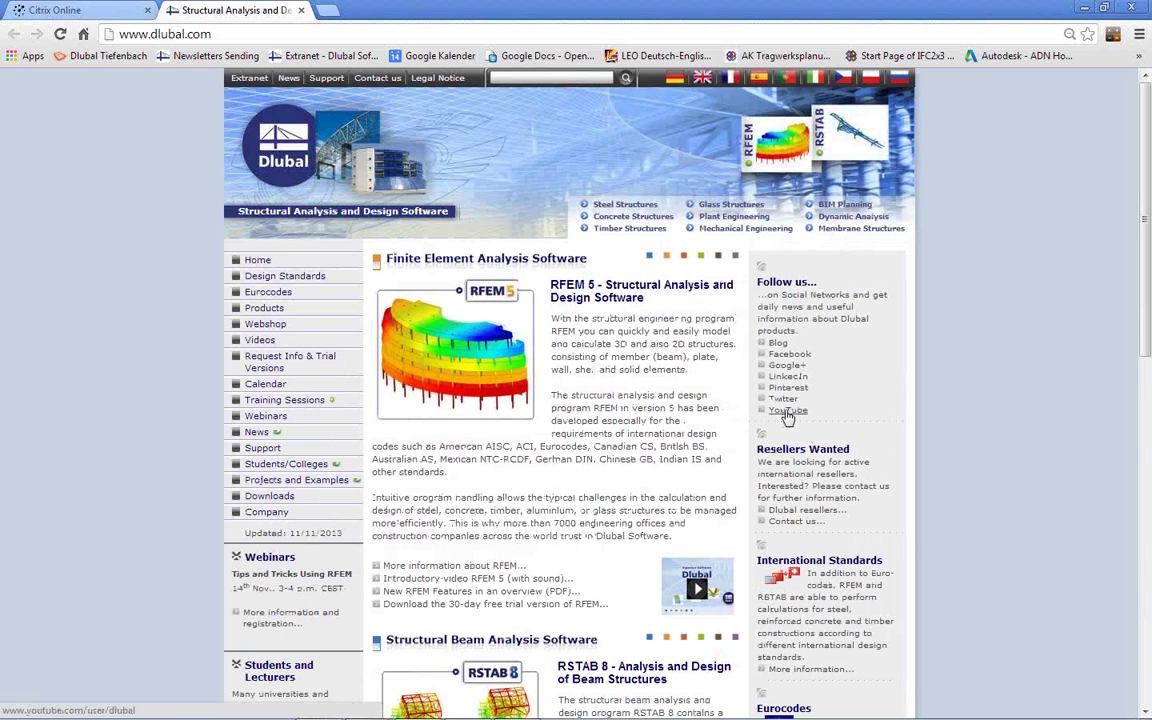
left_click(462, 606)
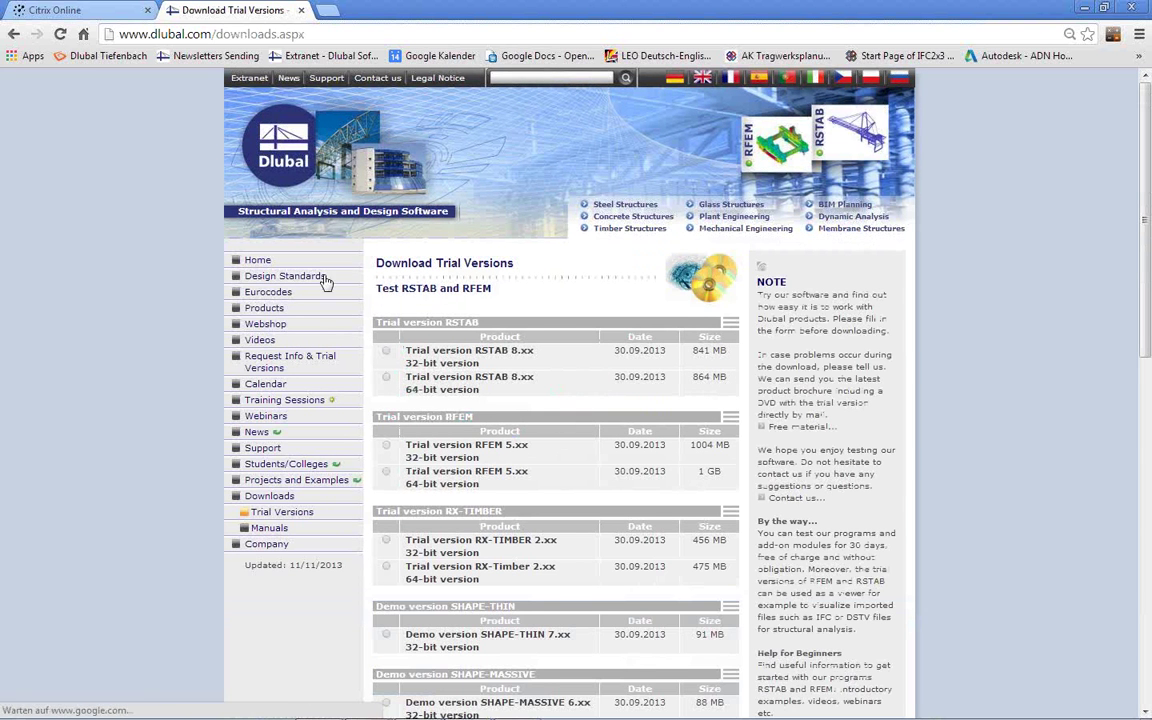
scroll(690, 500, "down", 3)
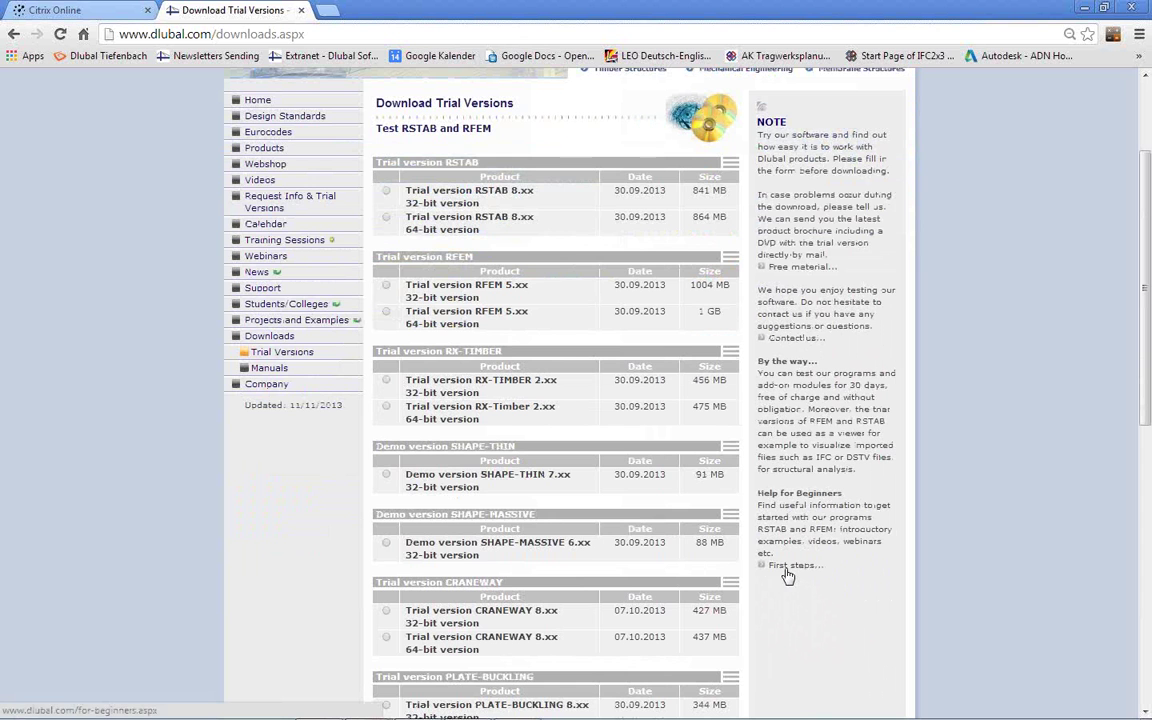
left_click(789, 568)
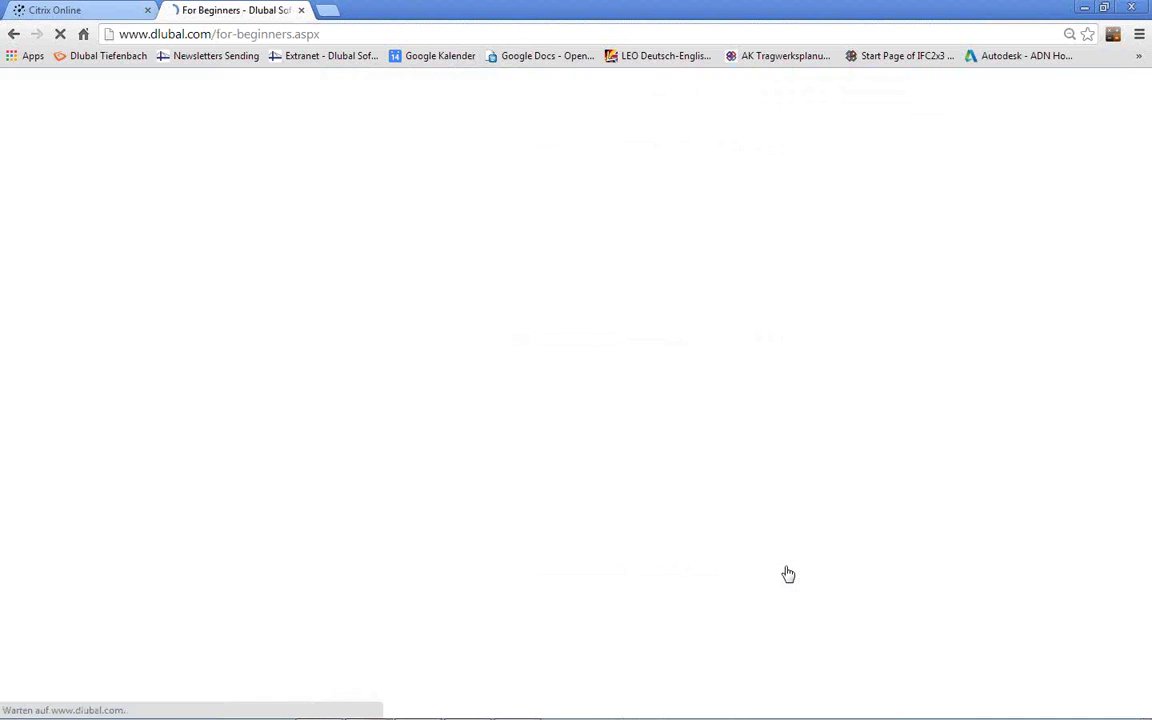
Review the For Beginners page and open its webinars link to view the upcoming and previous webinars
scroll(476, 400, "down", 3)
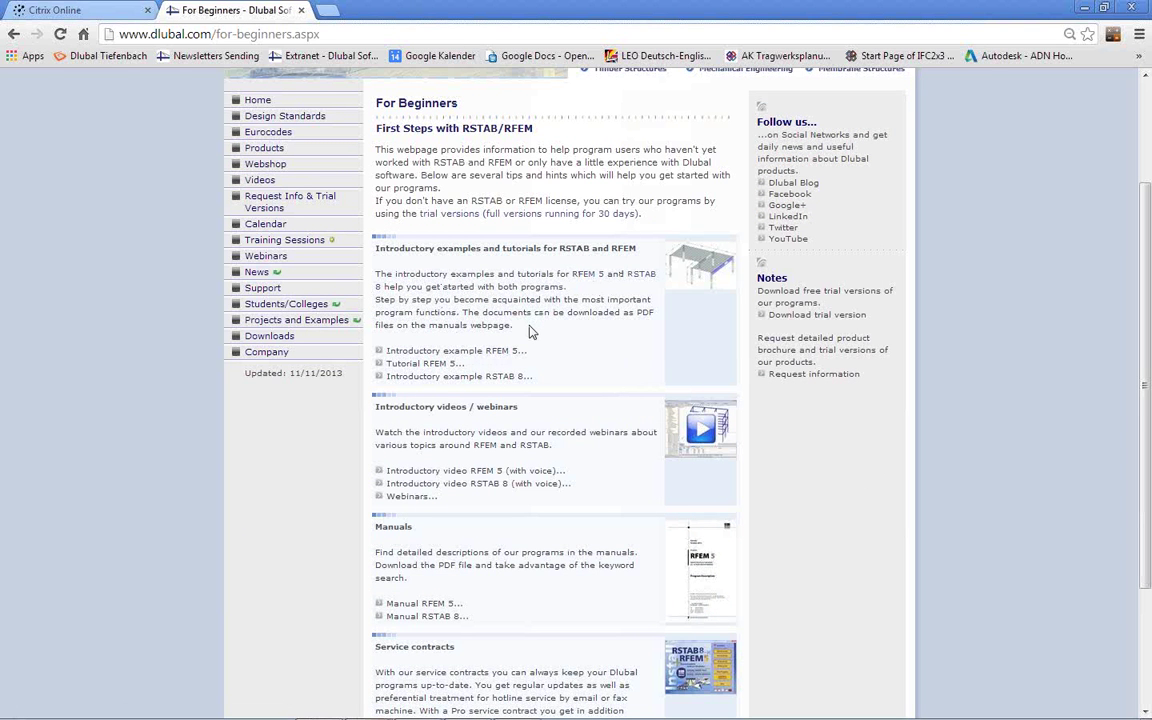
left_click(428, 496)
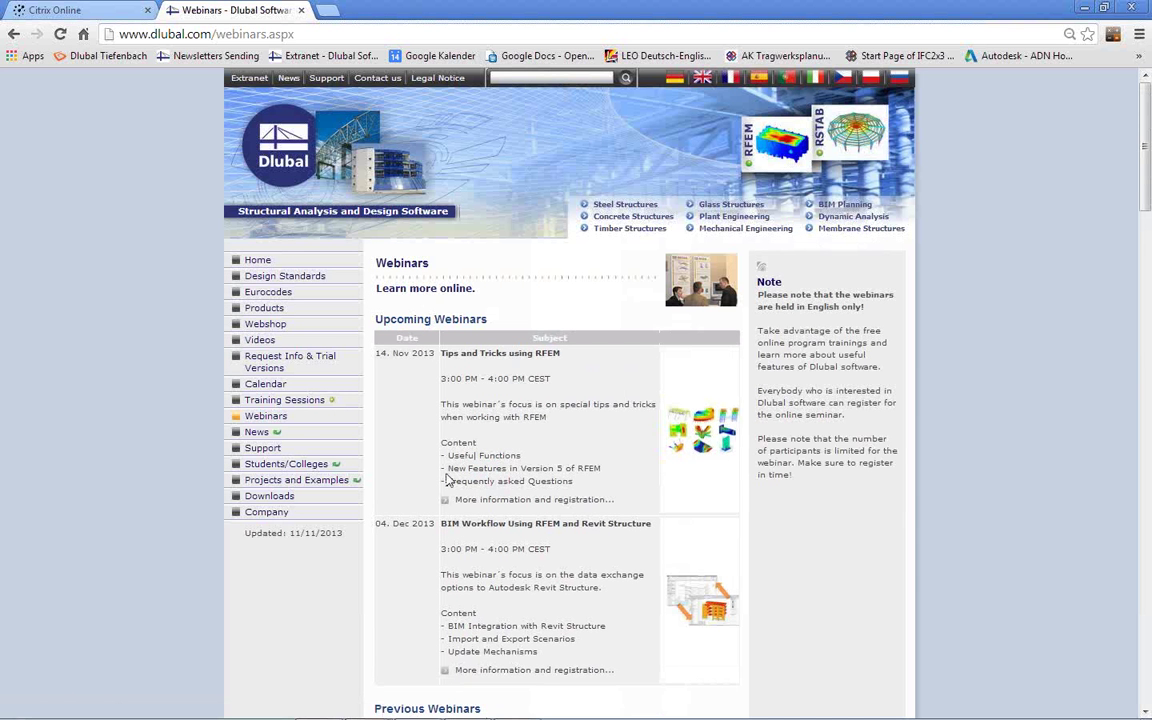
scroll(552, 459, "down", 2)
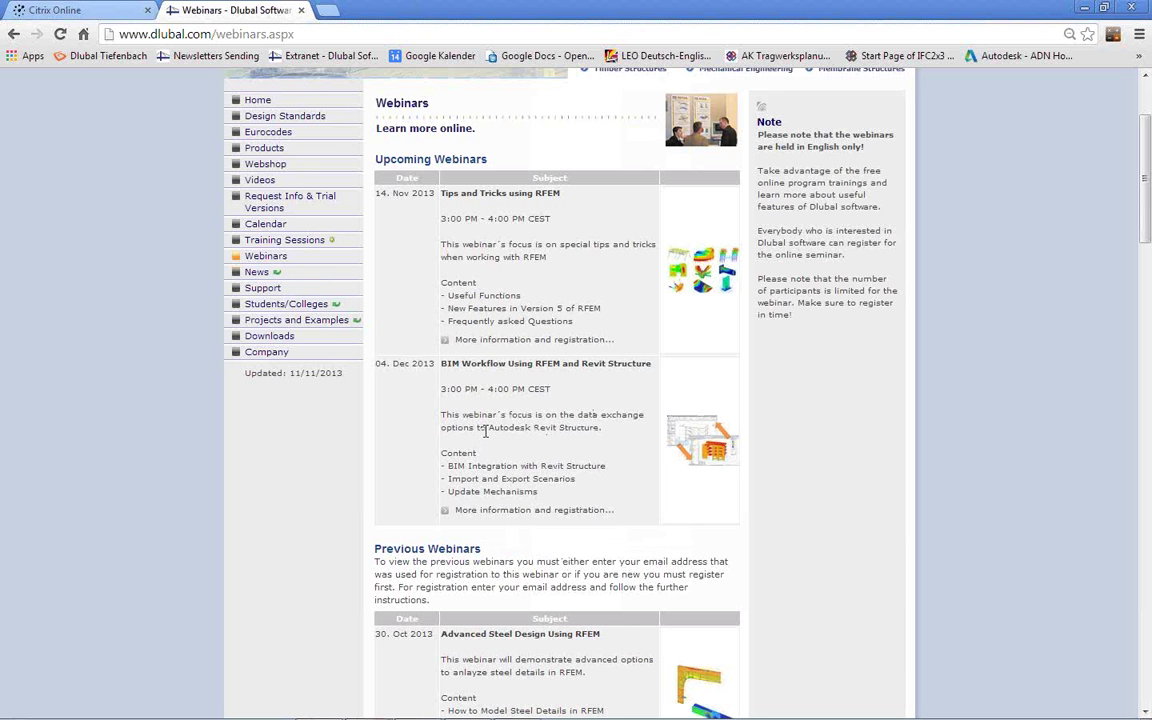
Return to the PowerPoint slide show and advance past the Upcoming Webinars slide to the one after it
key("alt+Tab")
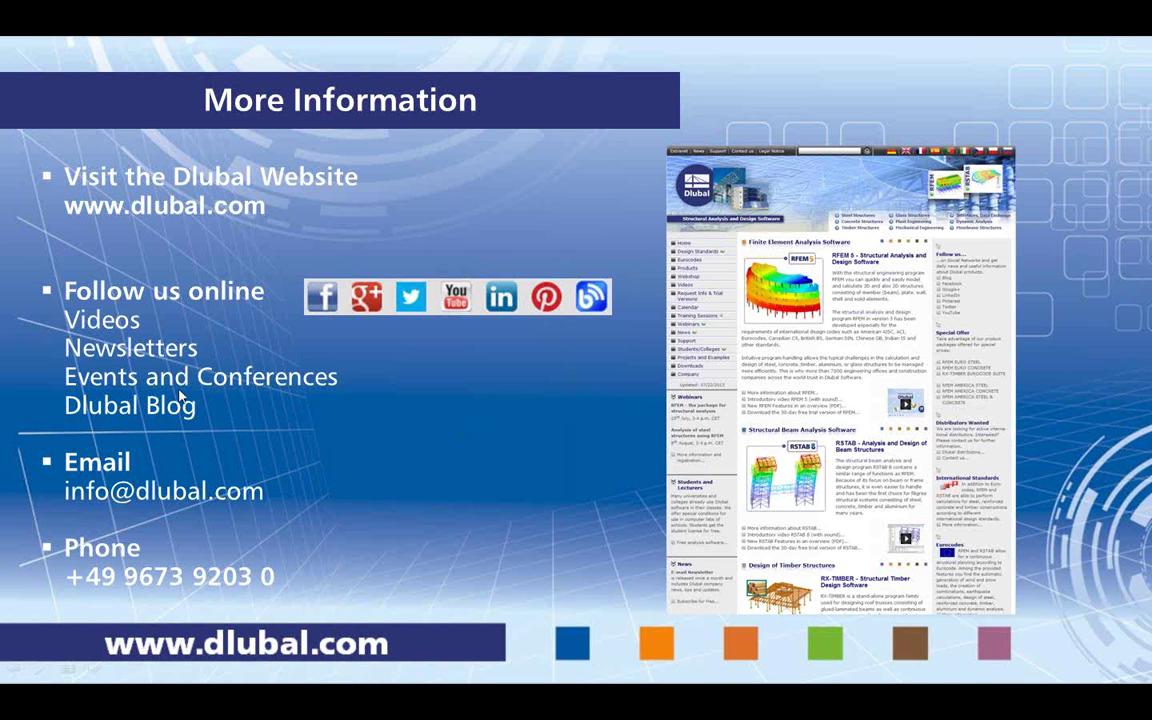
left_click(347, 430)
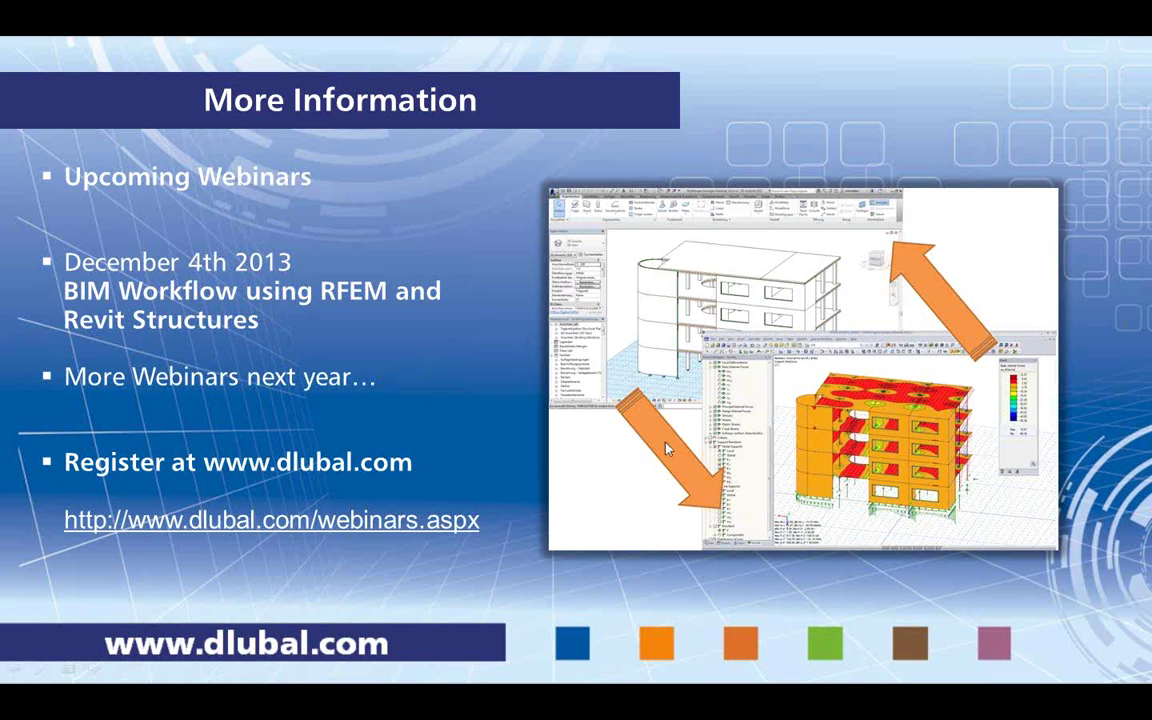
left_click(508, 432)
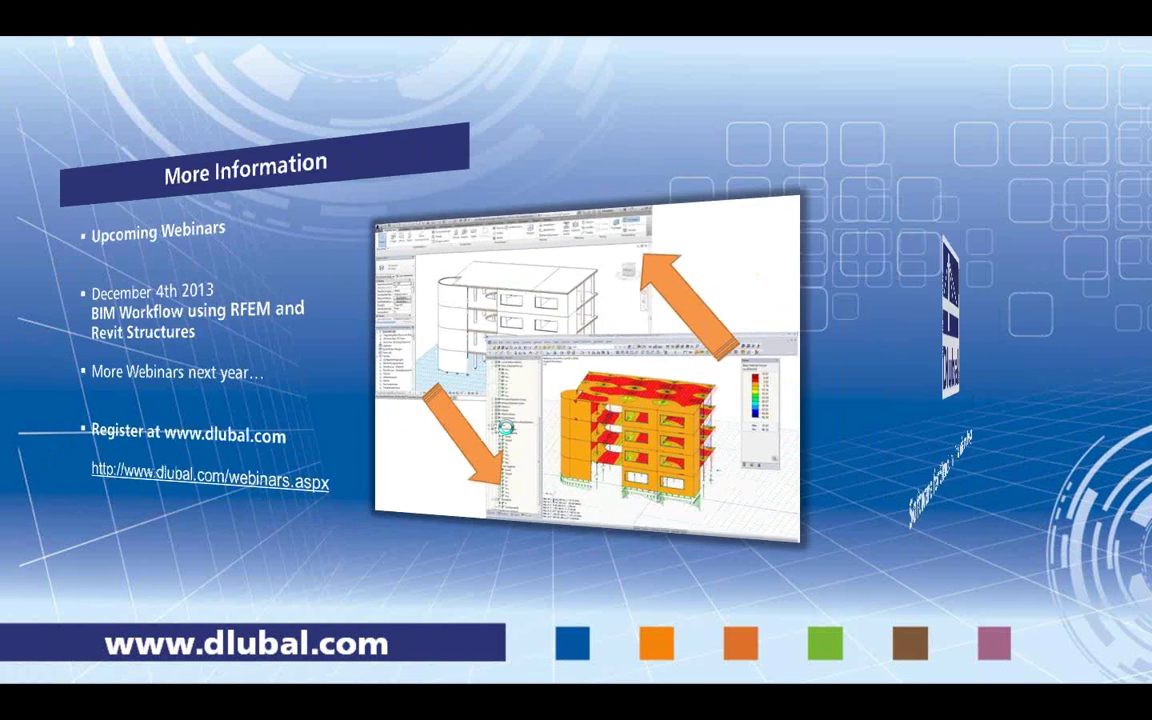